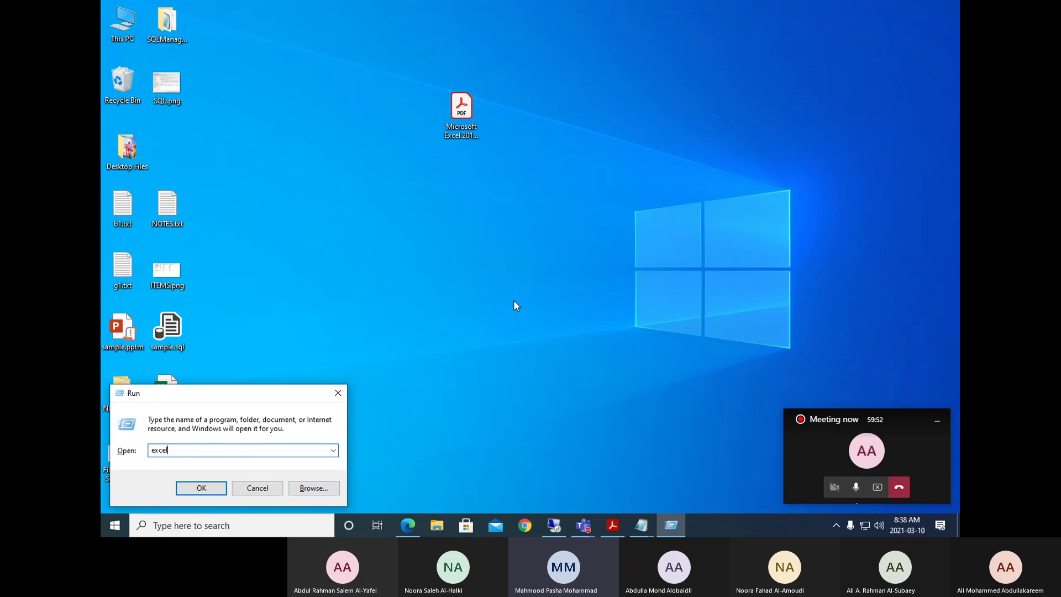
Close the Run prompt and bring up the Notepad notes on Excel navigation.
{"action": "key", "text": "Return"}
{"action": "mouse_move", "coordinate": [641, 525]}
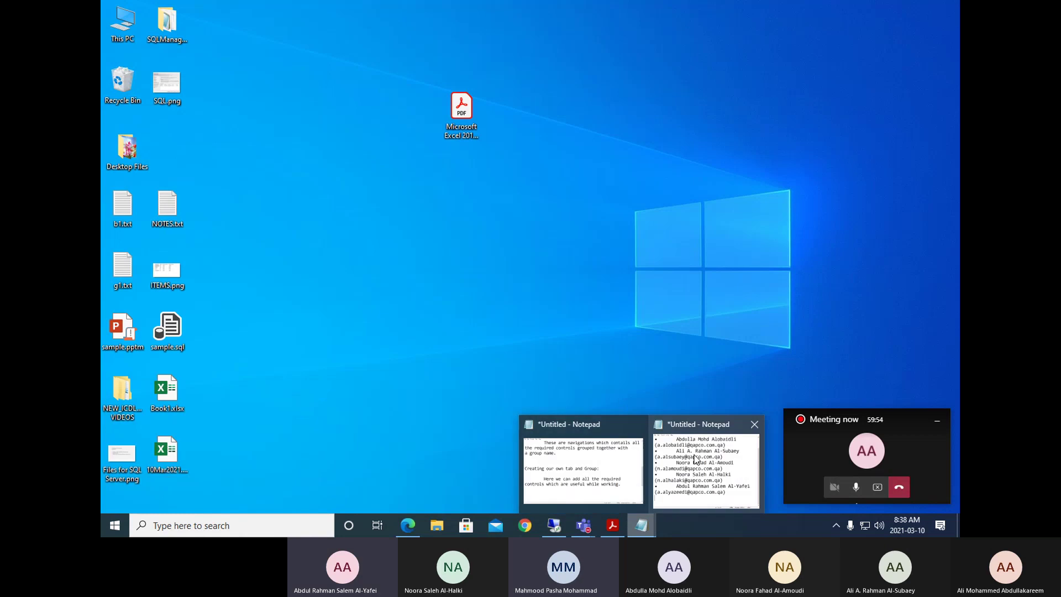
{"action": "left_click", "coordinate": [595, 462]}
{"action": "scroll", "coordinate": [595, 332], "scroll_direction": "down", "scroll_amount": 5}
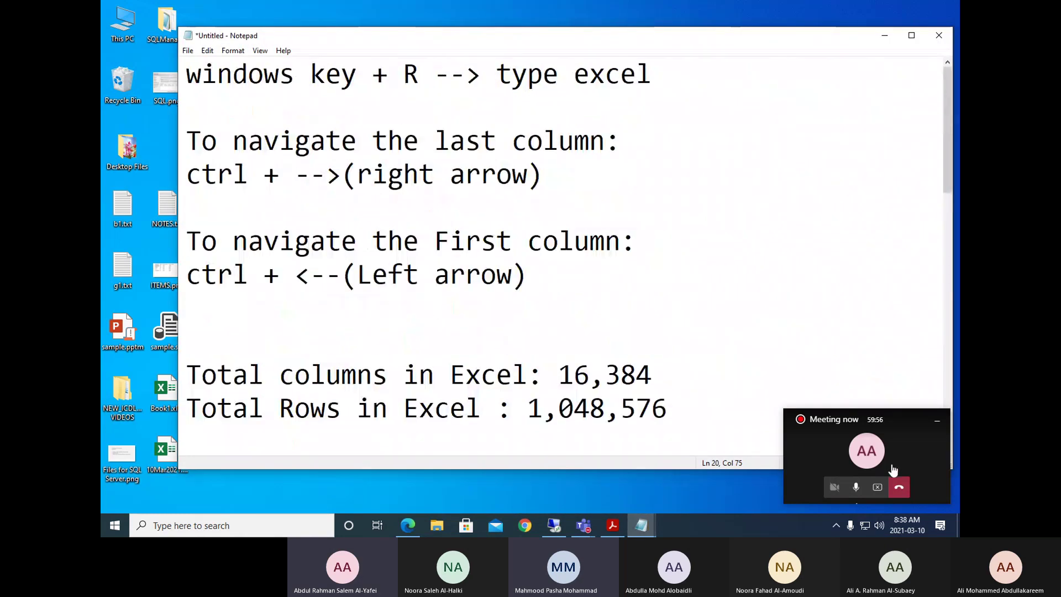
Switch to the Teams meeting and mute all participants, then minimise the meeting window.
{"action": "left_click", "coordinate": [837, 449]}
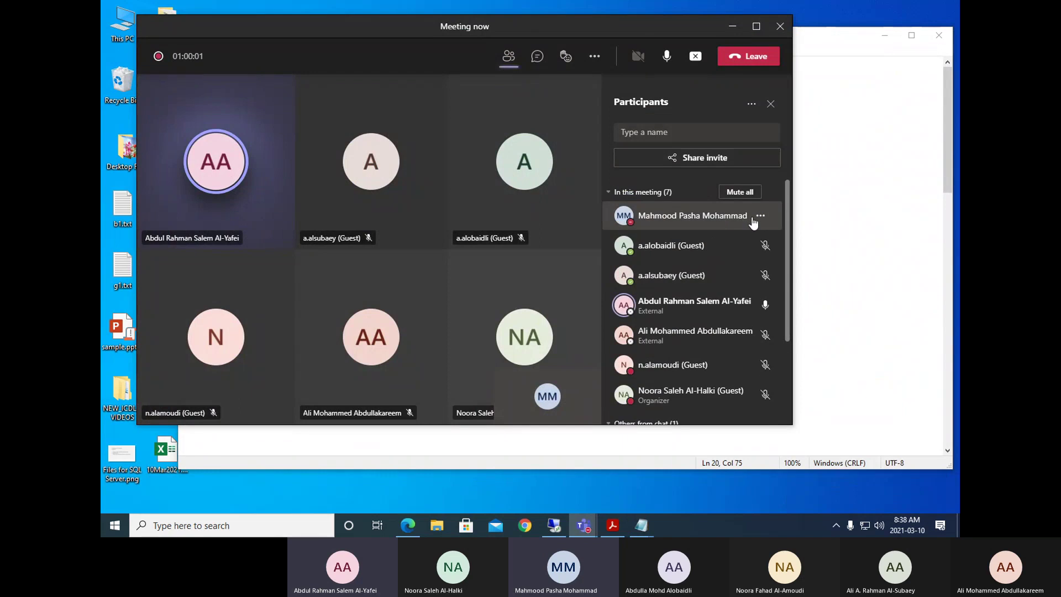
{"action": "left_click", "coordinate": [740, 191]}
{"action": "left_click", "coordinate": [540, 244]}
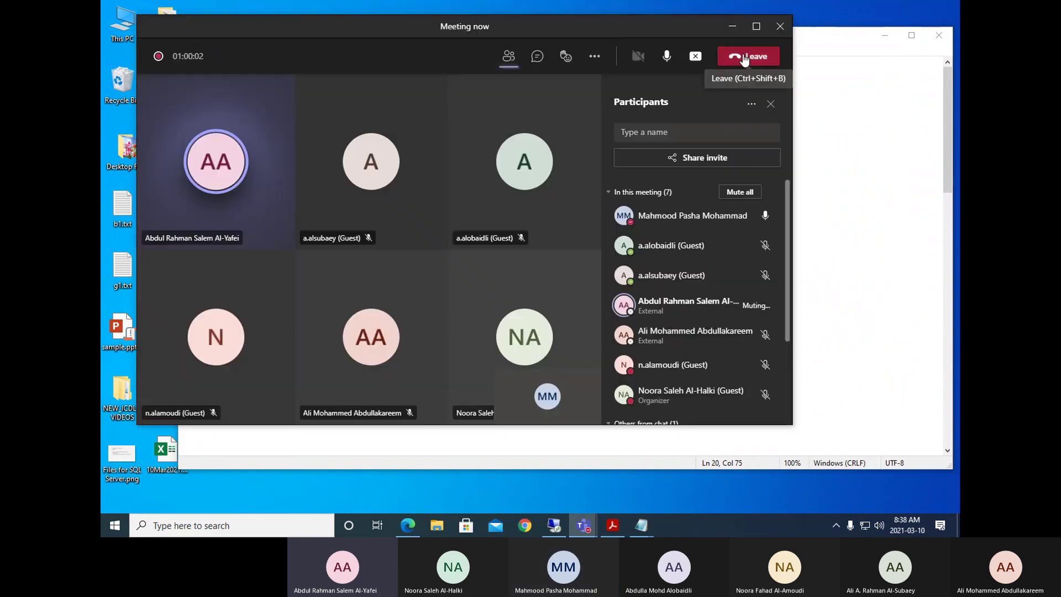
{"action": "left_click", "coordinate": [733, 26]}
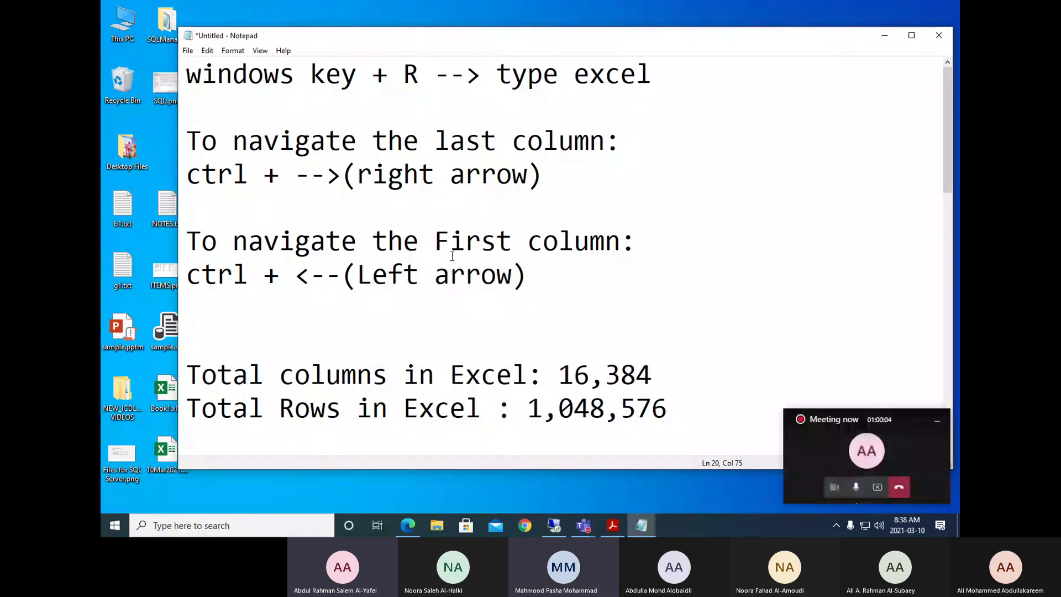
Minimise the notes and search Windows for "excel", closing the results without launching anything.
{"action": "left_click", "coordinate": [884, 35]}
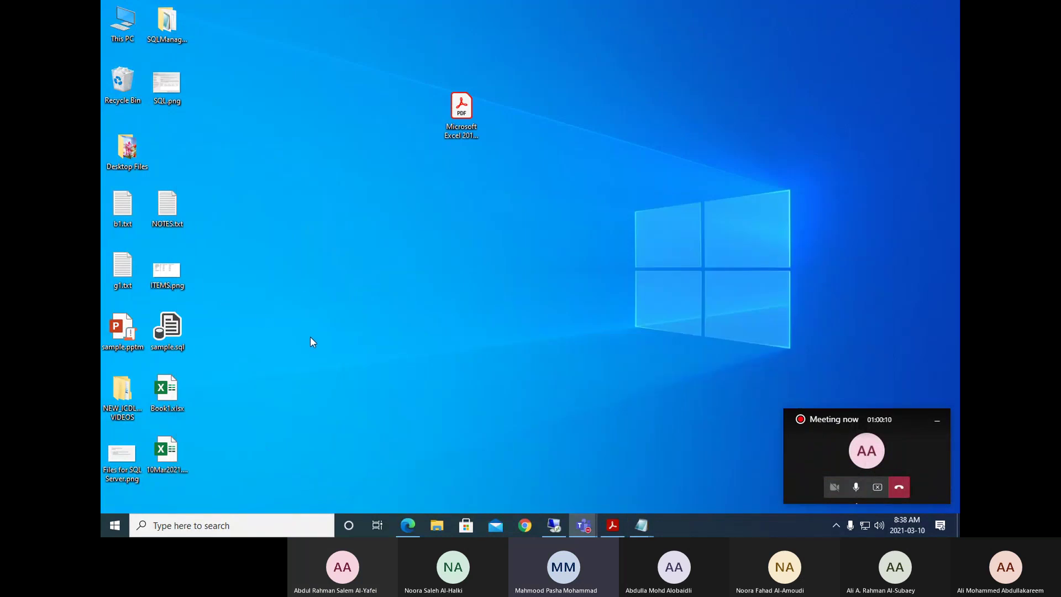
{"action": "key", "text": "super"}
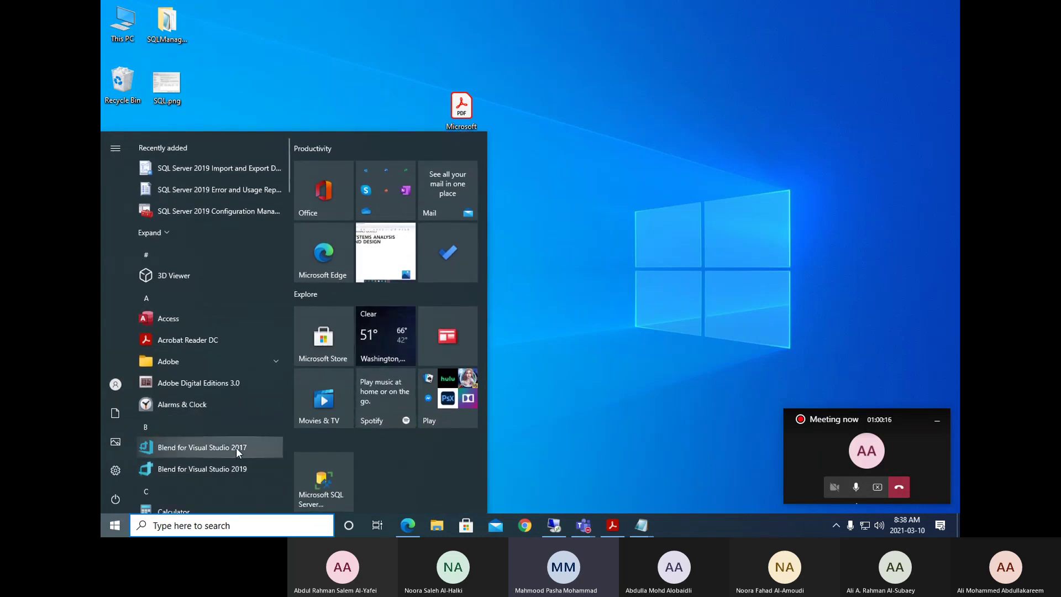
{"action": "type", "text": "excel"}
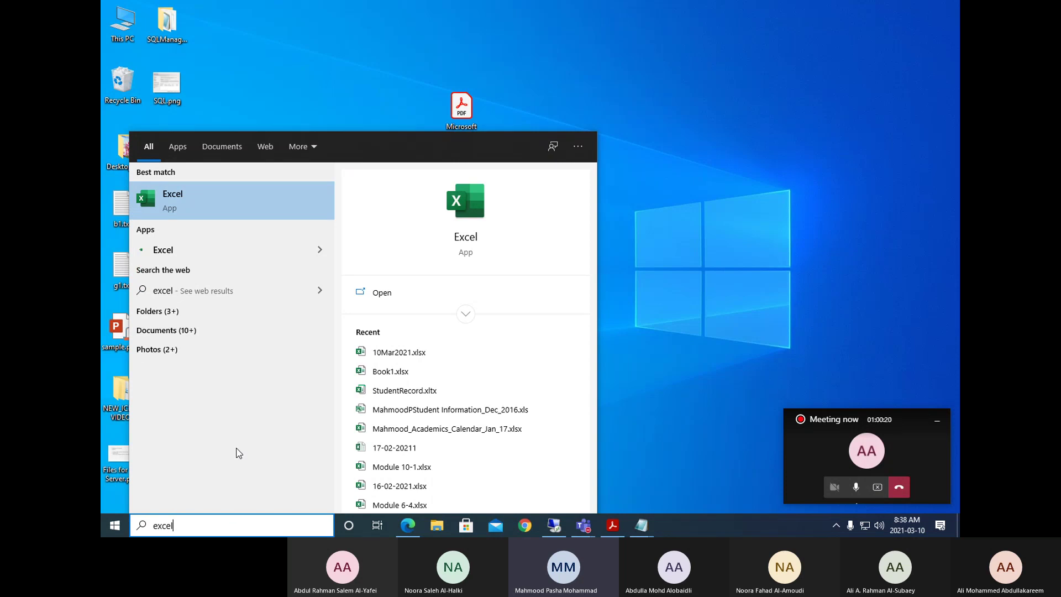
{"action": "key", "text": "Escape"}
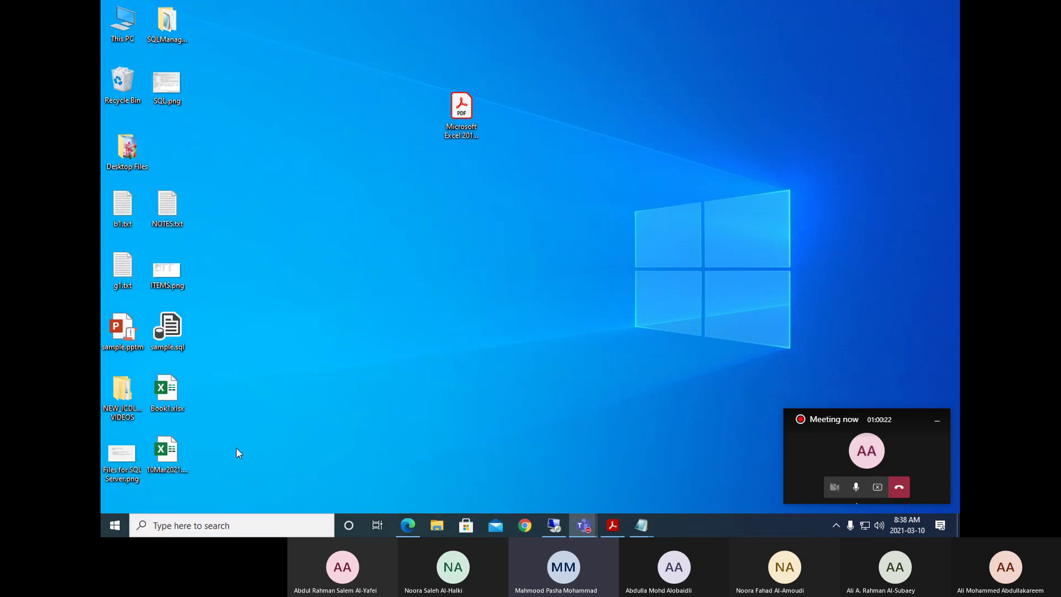
Highlight the Run shortcut in the first line of the Notepad notes, with the Run prompt open for comparison.
{"action": "key", "text": "super+r"}
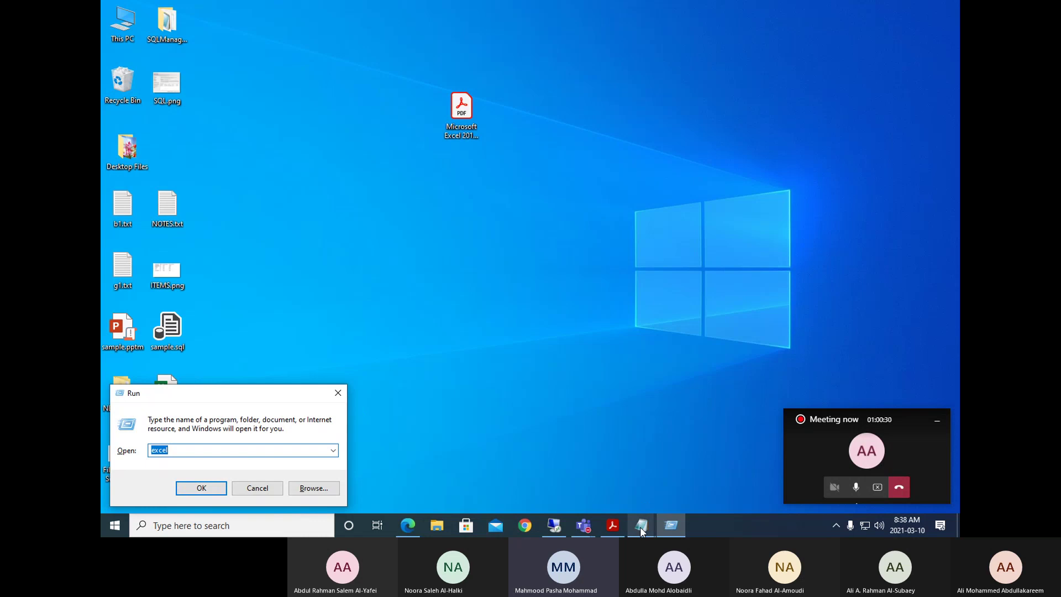
{"action": "mouse_move", "coordinate": [640, 527]}
{"action": "left_click", "coordinate": [599, 458]}
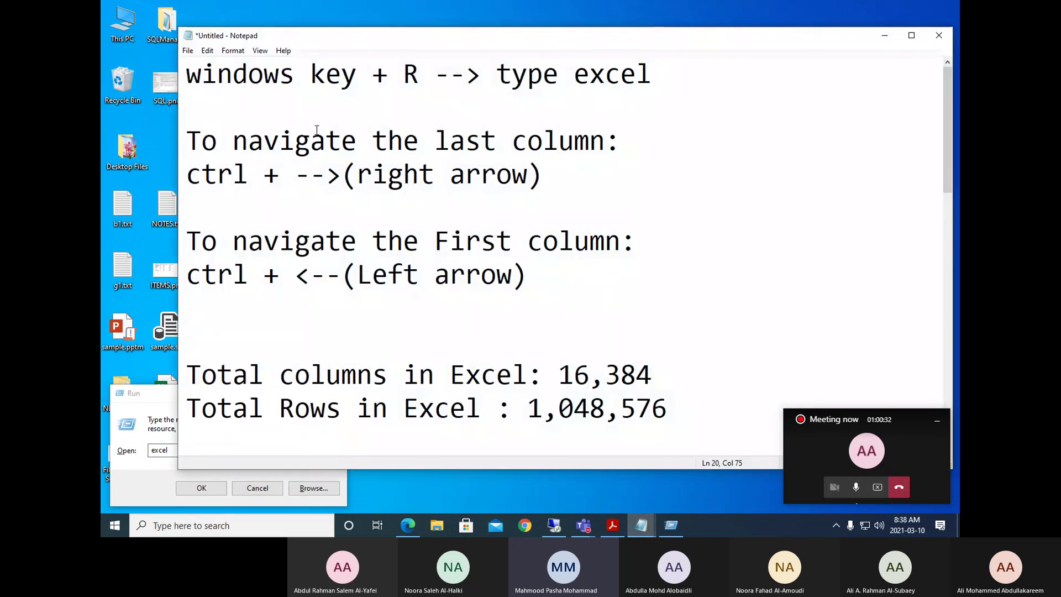
{"action": "left_click_drag", "start_coordinate": [188, 74], "coordinate": [429, 83]}
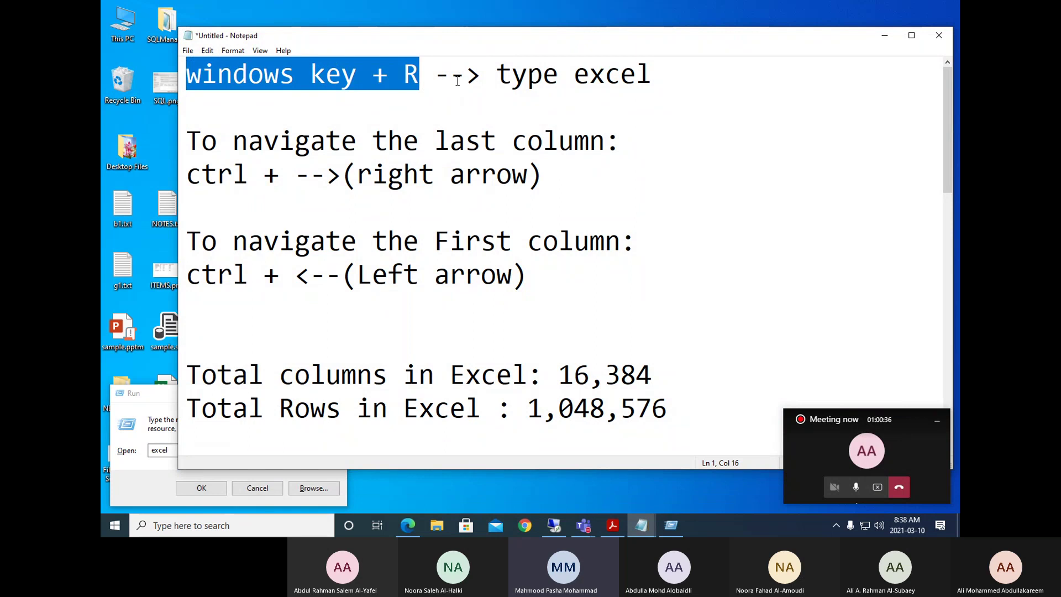
{"action": "left_click", "coordinate": [884, 35]}
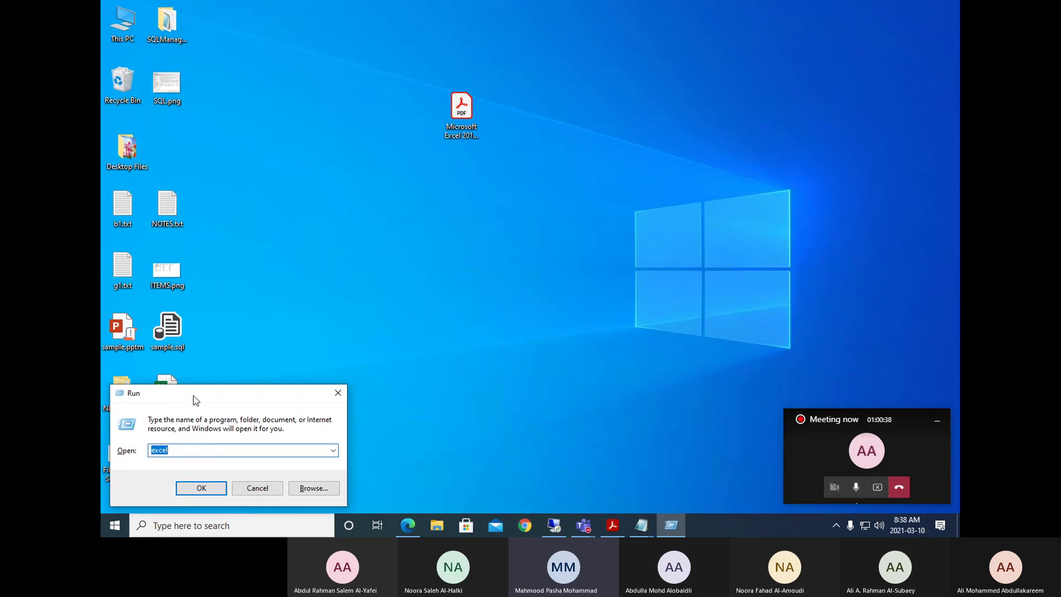
{"action": "left_click", "coordinate": [338, 393]}
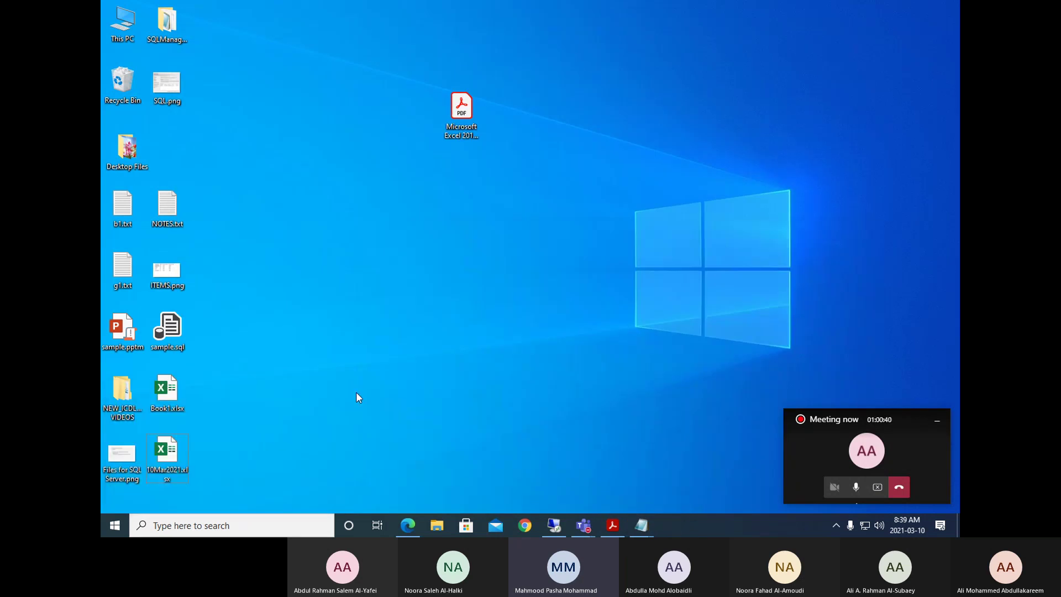
Launch Excel with the Run command "excel" and create a blank workbook in the maximised window.
{"action": "key", "text": "super+r"}
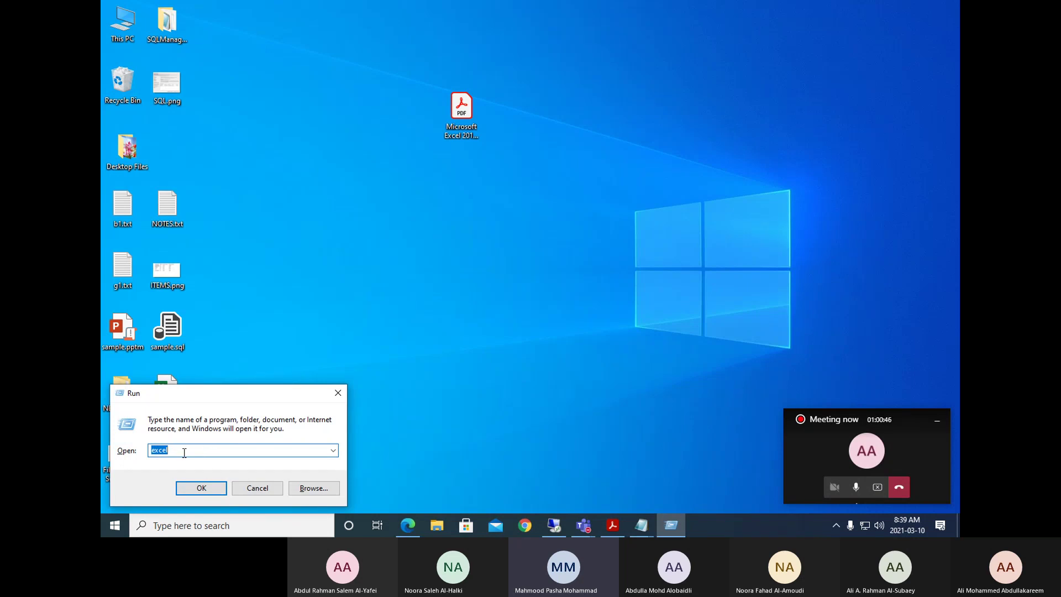
{"action": "key", "text": "Return"}
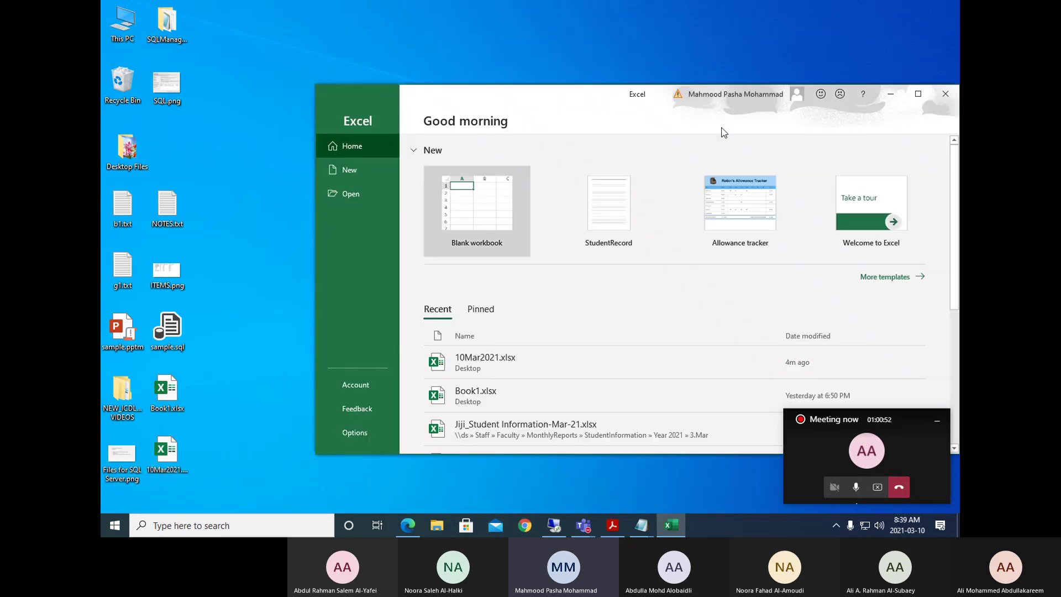
{"action": "left_click", "coordinate": [917, 94]}
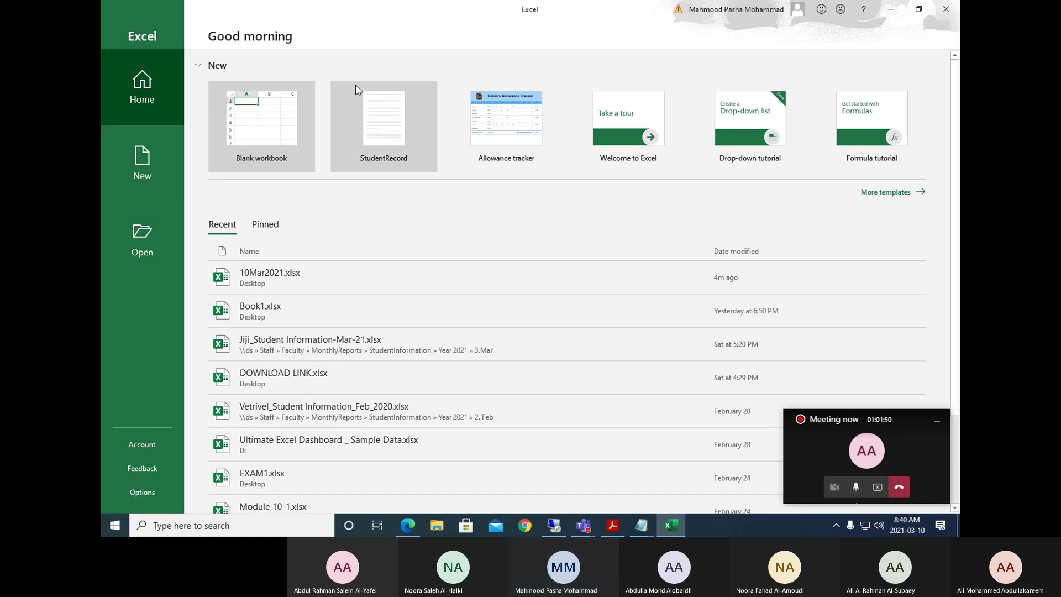
{"action": "left_click", "coordinate": [270, 130]}
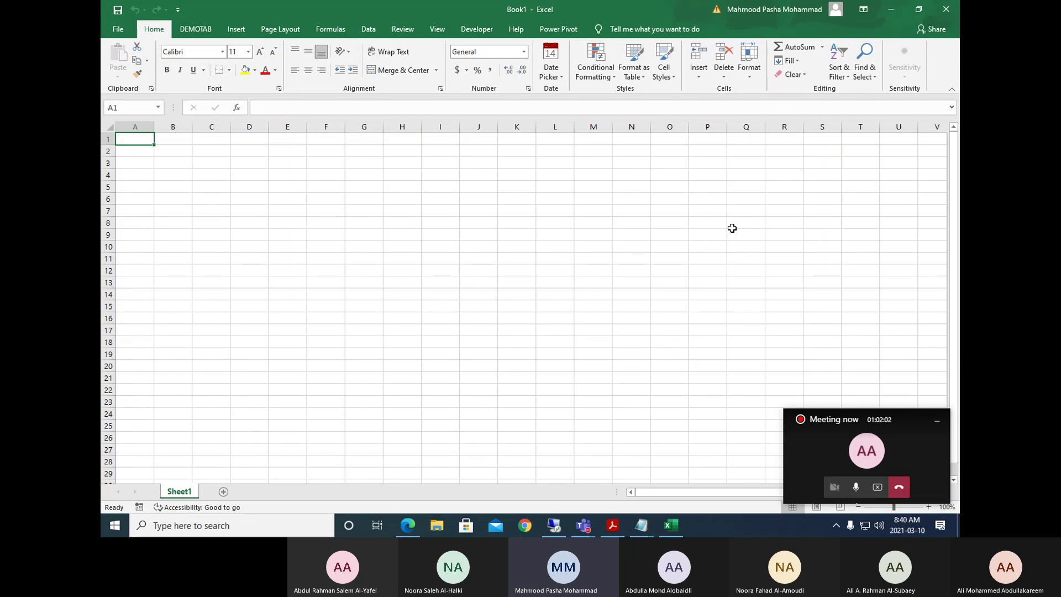
Examine the Home and Info pages of the workbook's Backstage view and return to the sheet.
{"action": "left_click", "coordinate": [117, 32]}
{"action": "left_click", "coordinate": [117, 34]}
{"action": "left_click", "coordinate": [117, 32]}
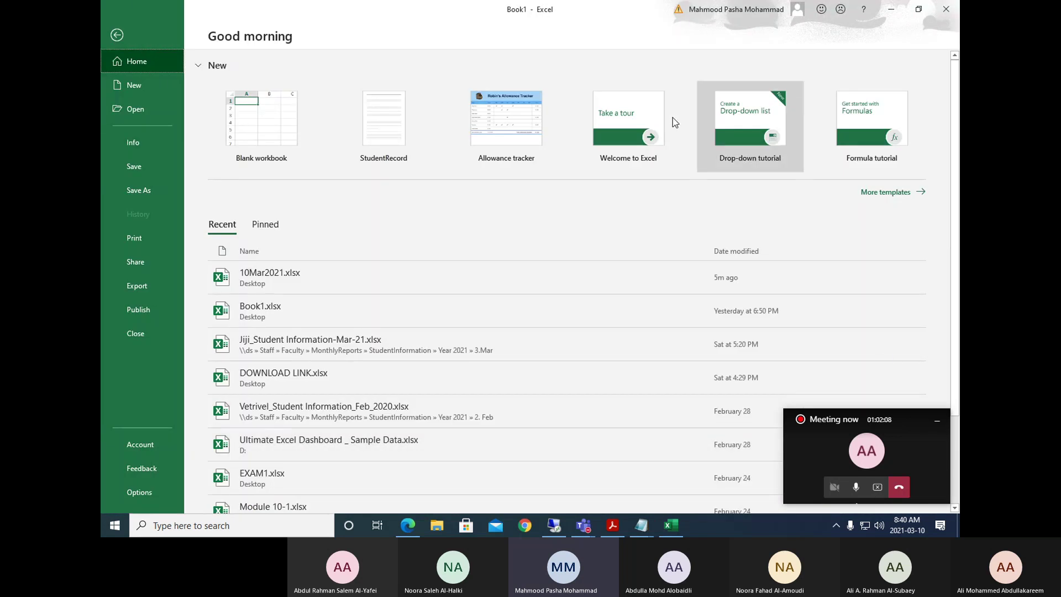
{"action": "left_click", "coordinate": [117, 34]}
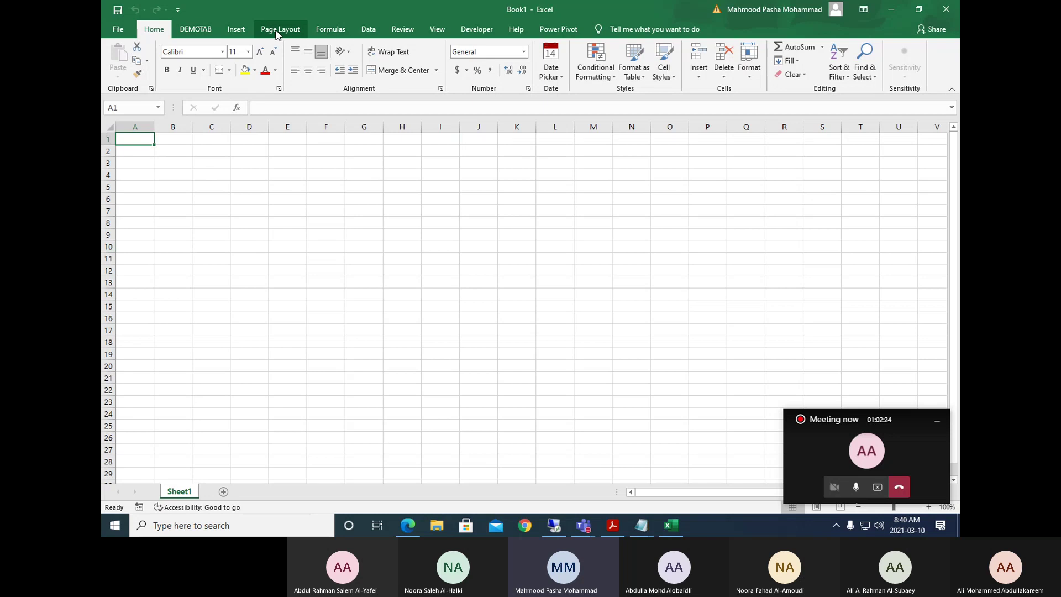
{"action": "left_click", "coordinate": [118, 29]}
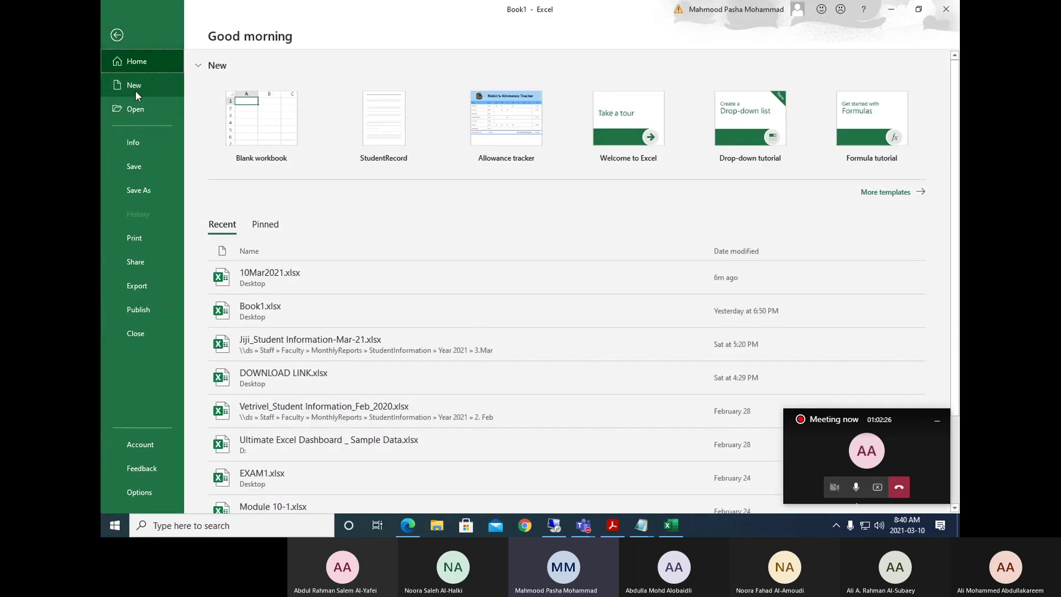
{"action": "left_click", "coordinate": [136, 140]}
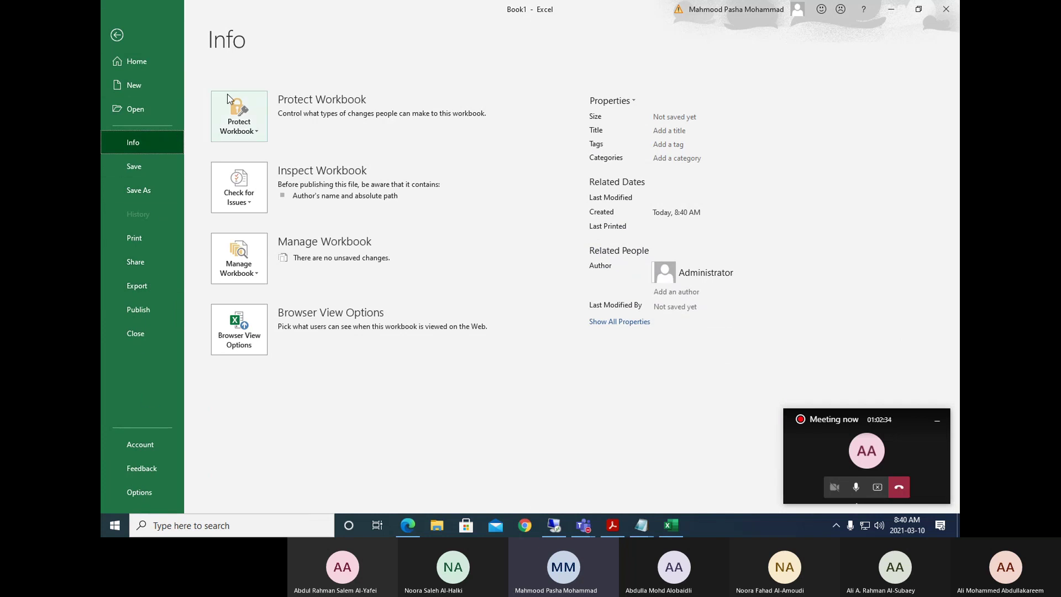
{"action": "left_click", "coordinate": [118, 35]}
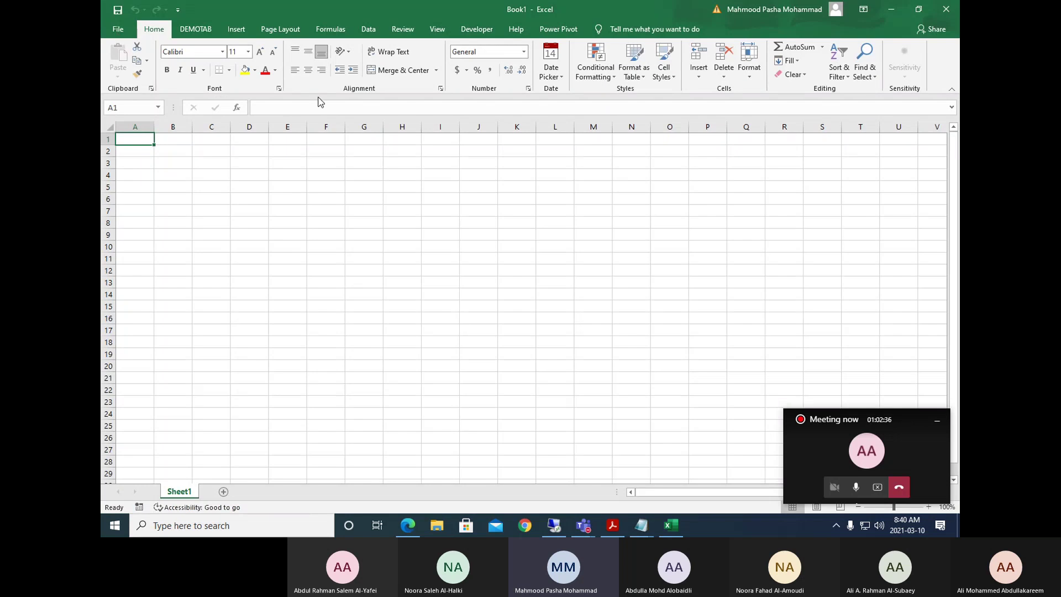
In the Notepad notes, add the heading "Backstage:" between the Excel row total and the Tab section, then minimise the notes.
{"action": "left_click", "coordinate": [641, 525]}
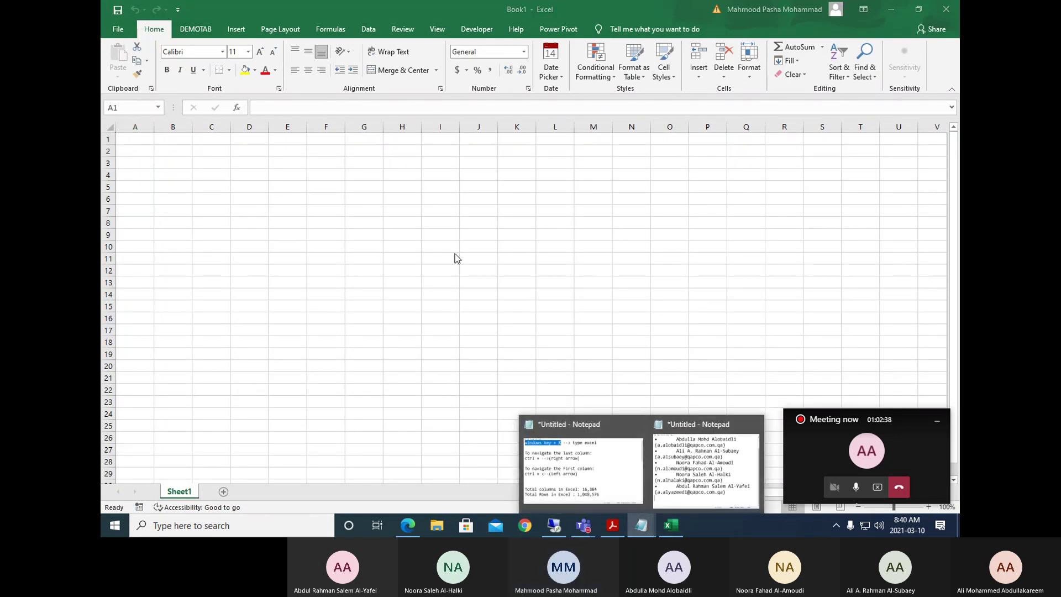
{"action": "left_click", "coordinate": [597, 466]}
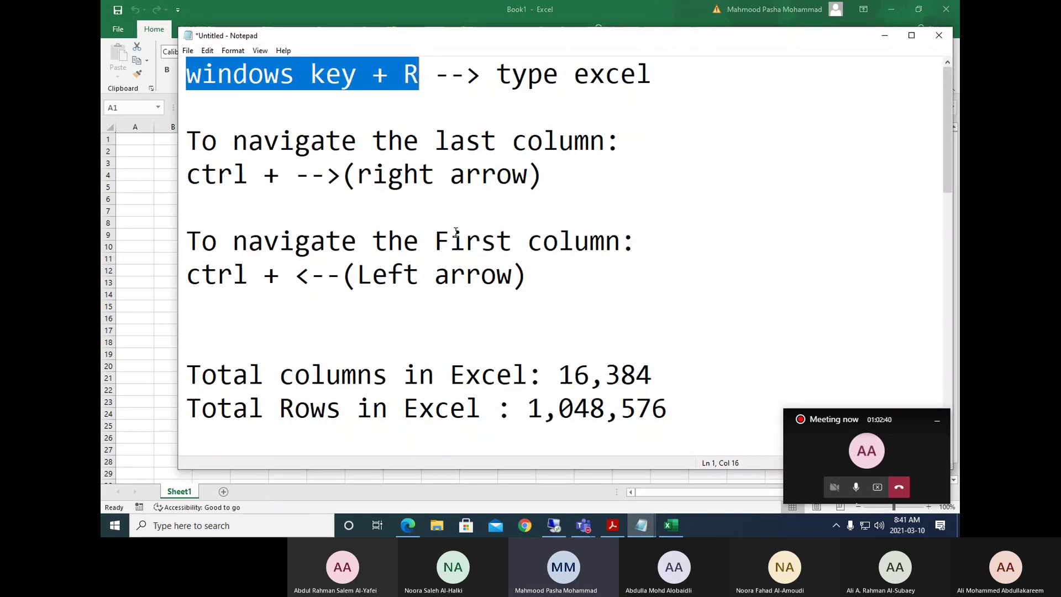
{"action": "left_click", "coordinate": [256, 110]}
{"action": "left_click", "coordinate": [262, 318]}
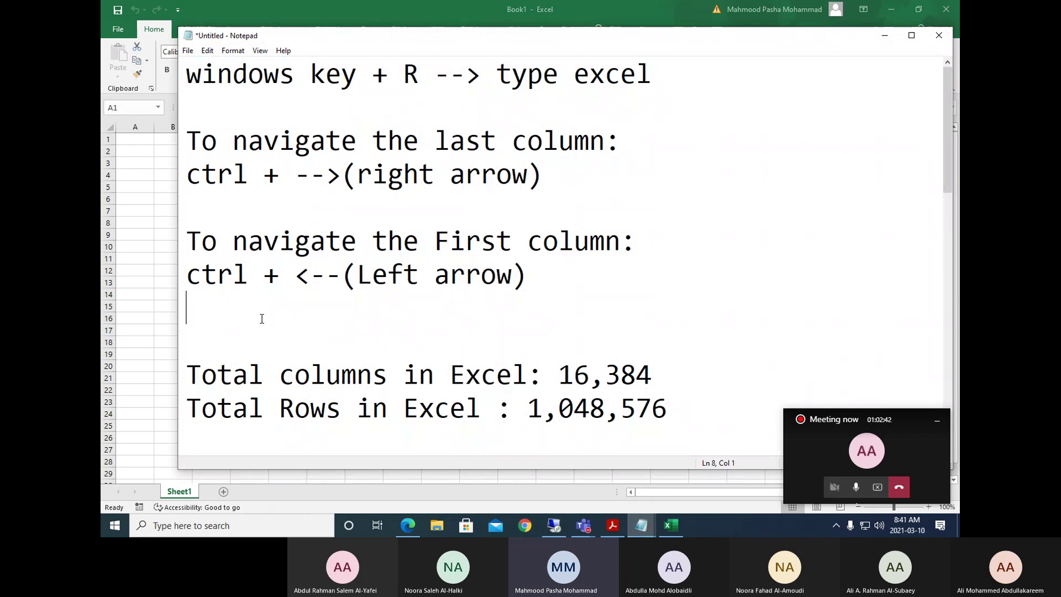
{"action": "scroll", "coordinate": [306, 331], "scroll_direction": "down", "scroll_amount": 3}
{"action": "left_click", "coordinate": [233, 153]}
{"action": "key", "text": "Return"}
{"action": "key", "text": "Return"}
{"action": "key", "text": "Return"}
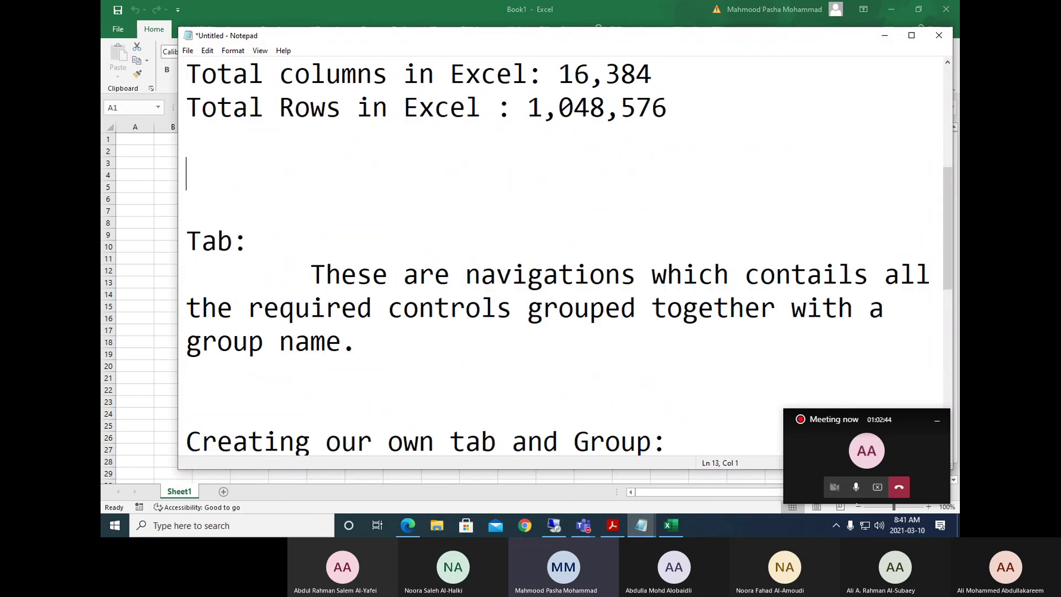
{"action": "key", "text": "Up"}
{"action": "type", "text": "Backstah"}
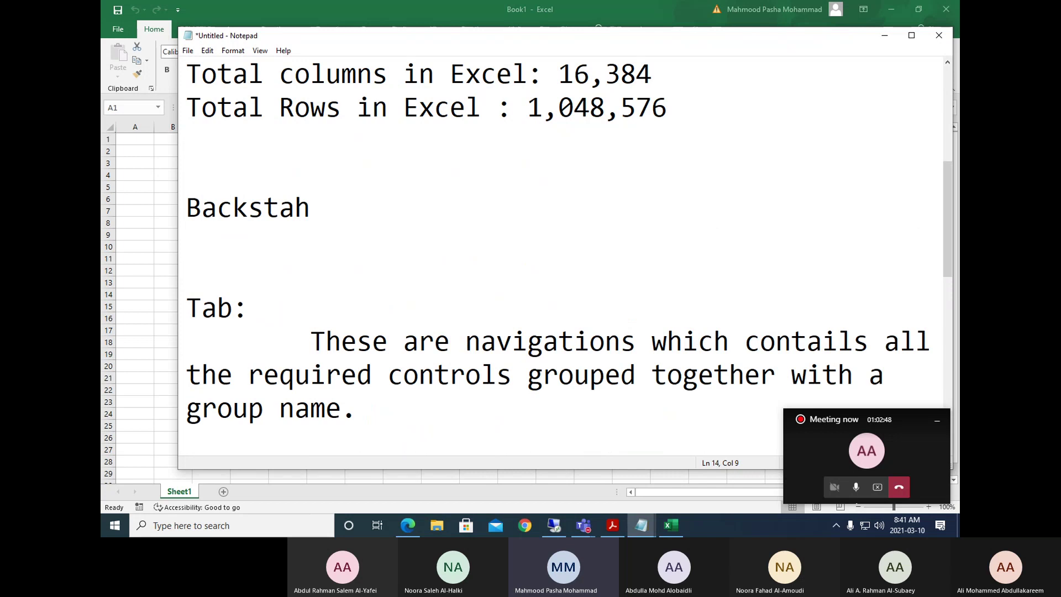
{"action": "key", "text": "BackSpace"}
{"action": "type", "text": "ge:"}
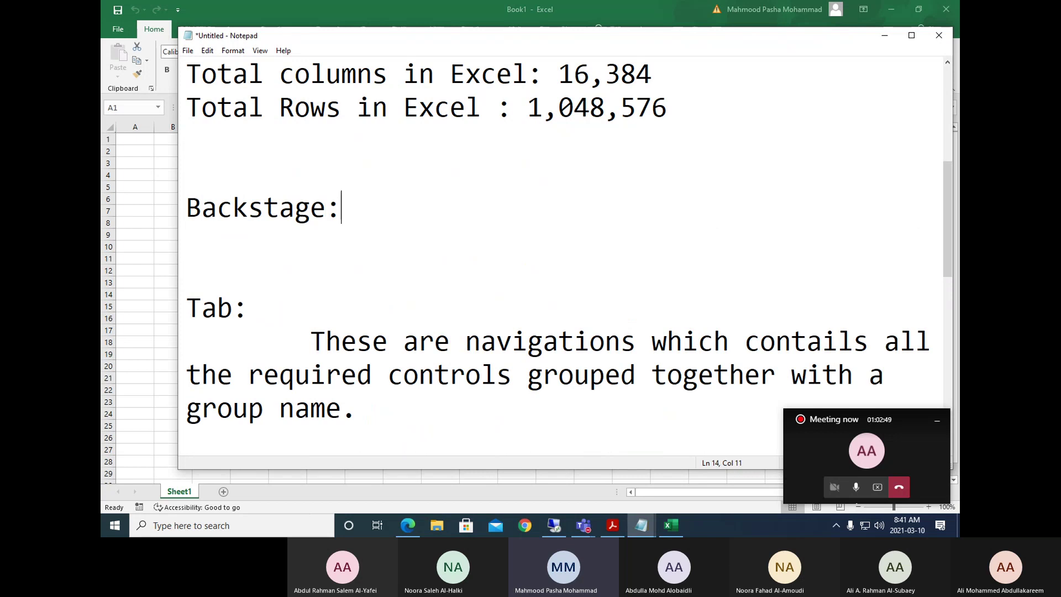
{"action": "key", "text": "Return"}
{"action": "scroll", "coordinate": [511, 208], "scroll_direction": "up", "scroll_amount": 3}
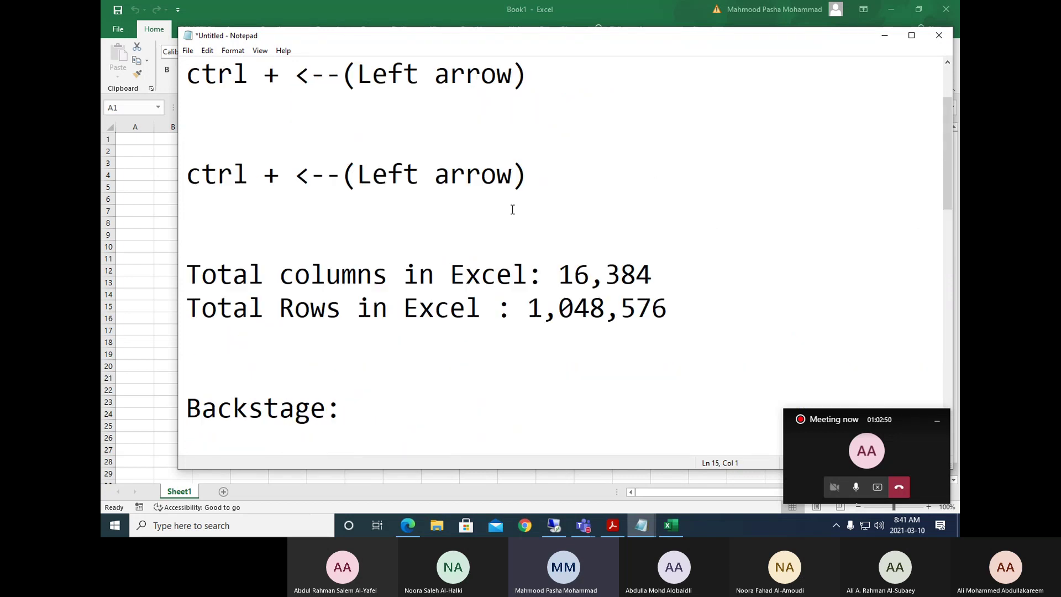
{"action": "left_click", "coordinate": [884, 36]}
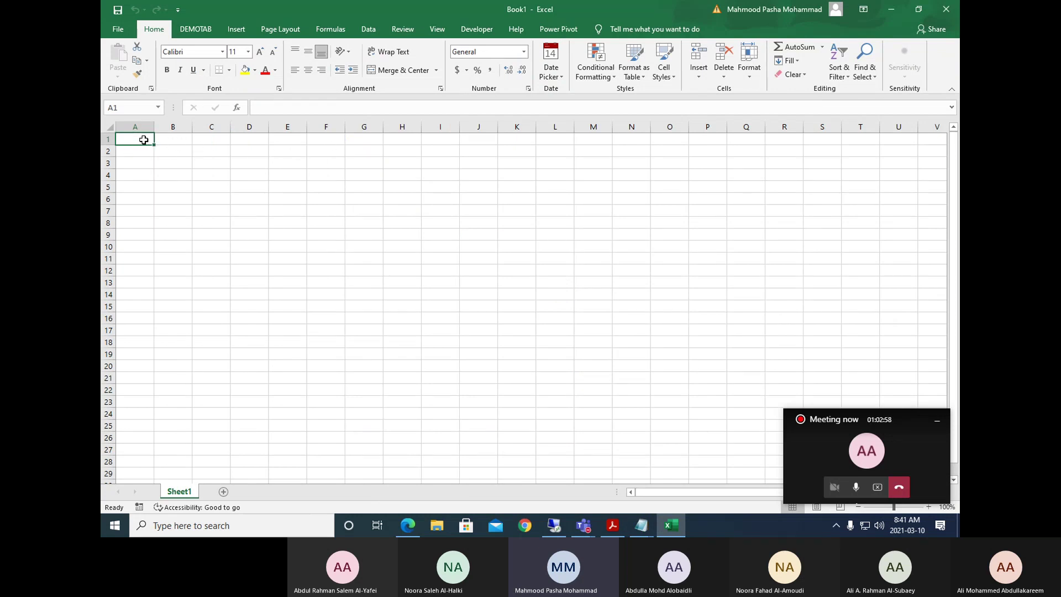
Select the range A1:T22 to point out the sheet's cell area, and return to cell A1.
{"action": "left_click_drag", "start_coordinate": [144, 137], "coordinate": [877, 391]}
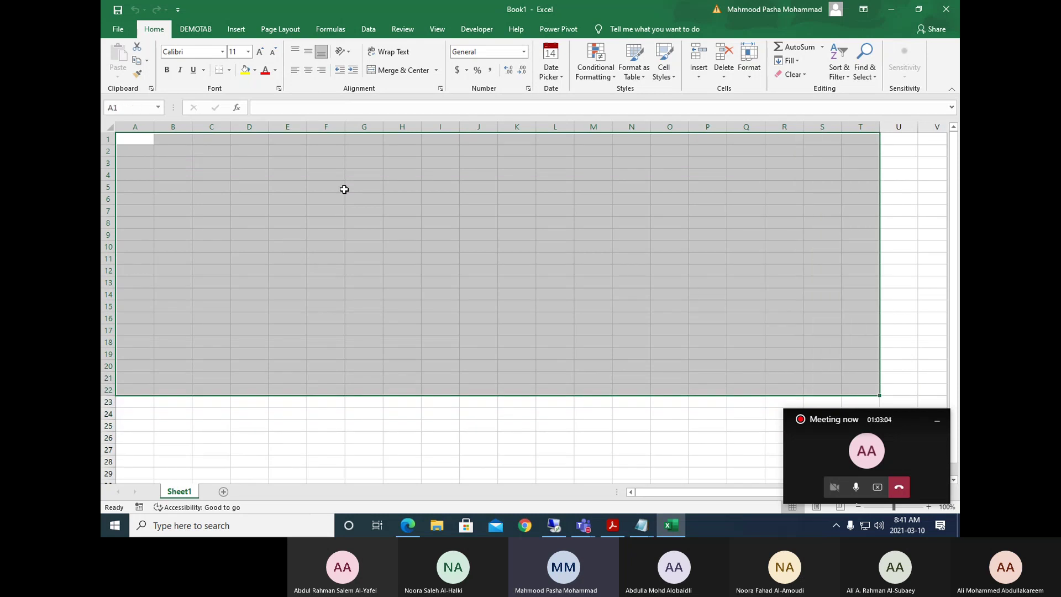
{"action": "left_click", "coordinate": [283, 174]}
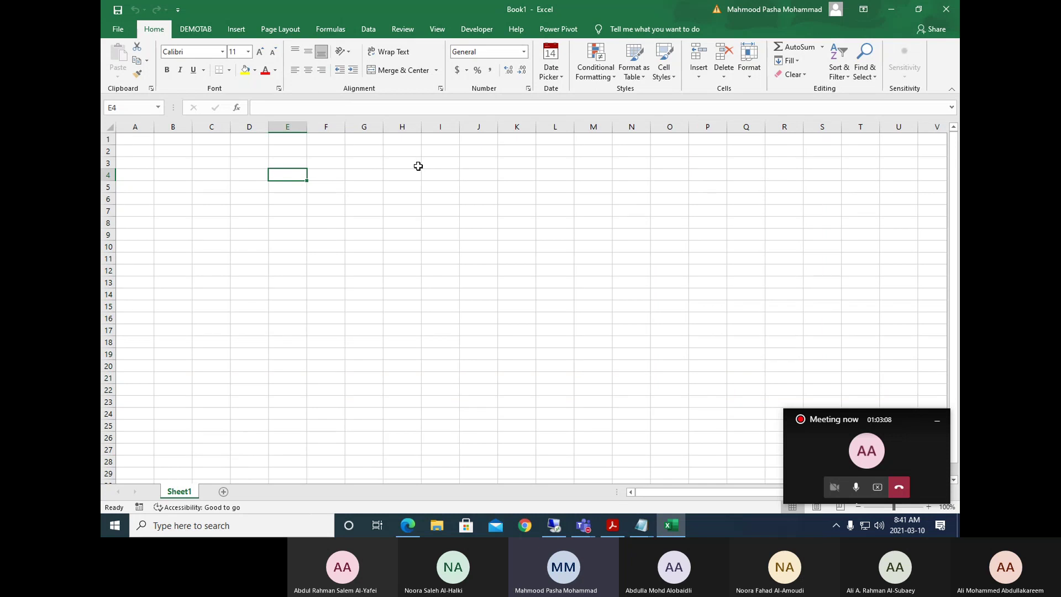
{"action": "left_click", "coordinate": [131, 139]}
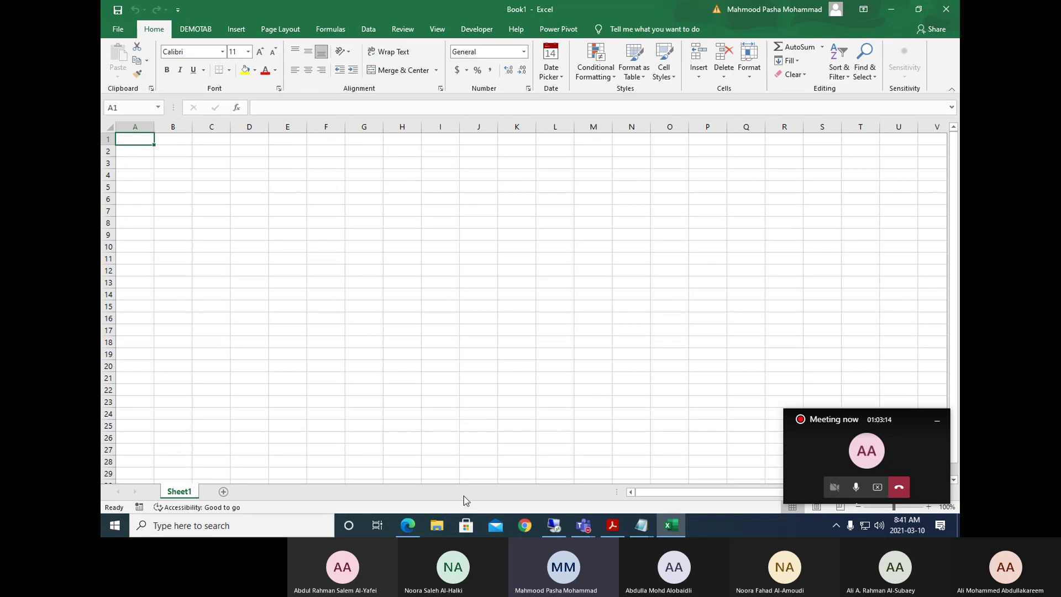
Open the Notepad notes with the Excel shortcuts and highlight the total columns figure and the total rows figure.
{"action": "mouse_move", "coordinate": [641, 525]}
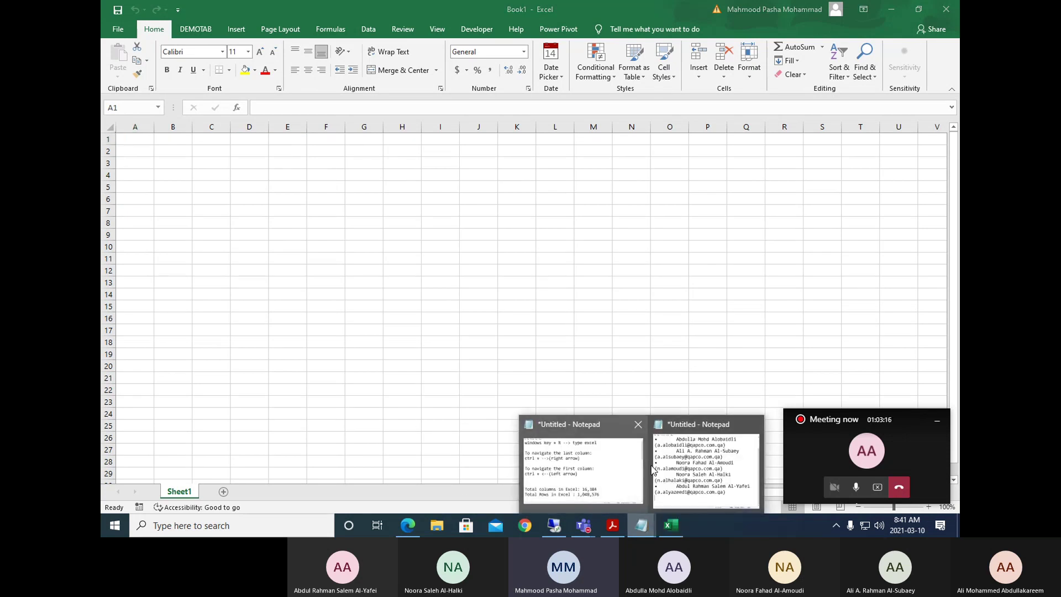
{"action": "left_click", "coordinate": [583, 464]}
{"action": "scroll", "coordinate": [642, 294], "scroll_direction": "down", "scroll_amount": 2}
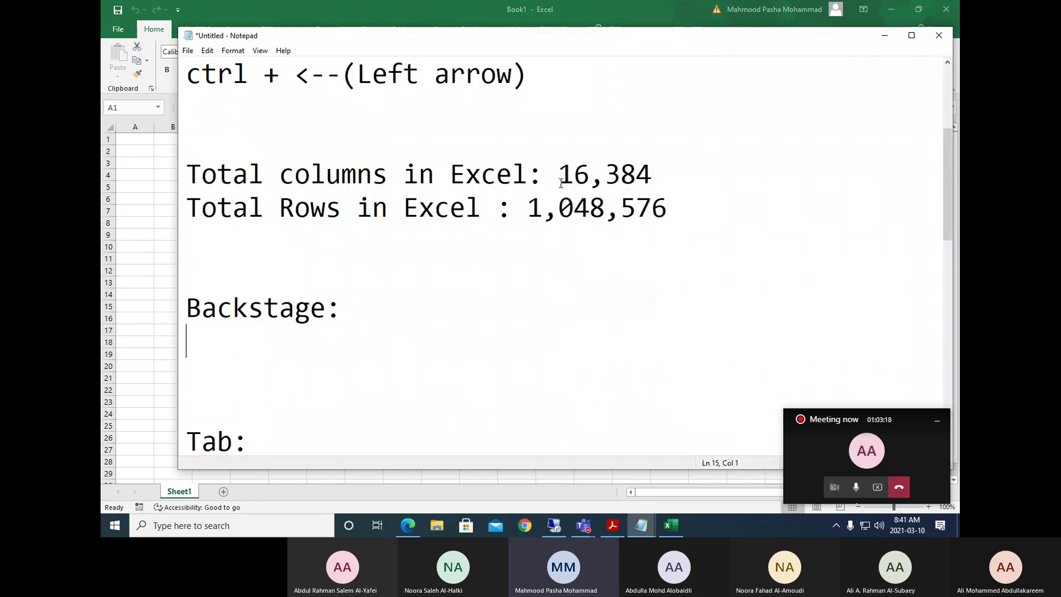
{"action": "left_click_drag", "start_coordinate": [561, 173], "coordinate": [648, 175]}
{"action": "left_click", "coordinate": [606, 174]}
{"action": "left_click_drag", "start_coordinate": [528, 209], "coordinate": [652, 208]}
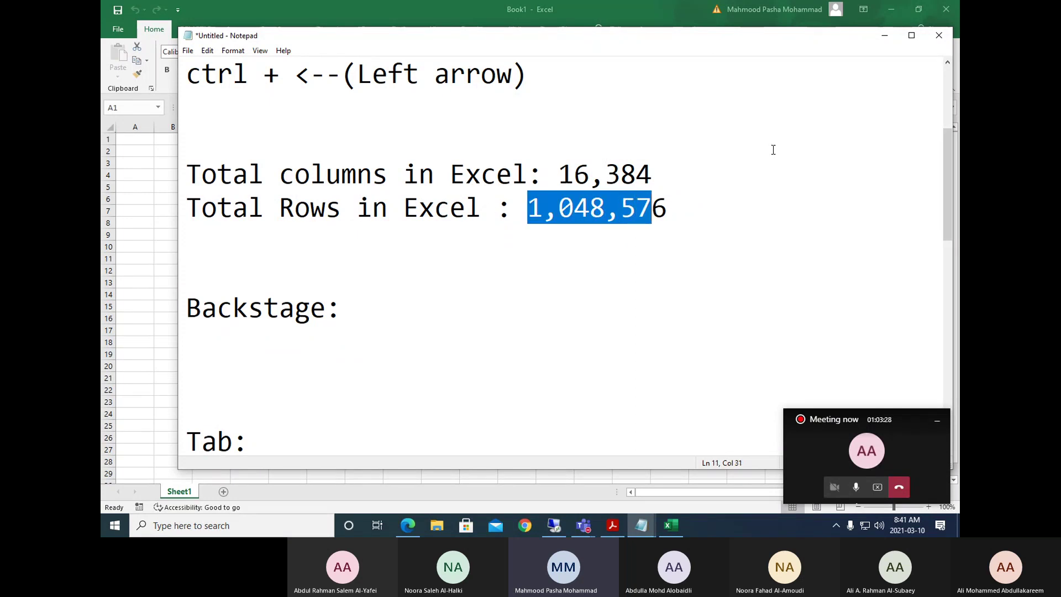
Below the First column shortcut in the notes, add the lines "columns: Term as Alphabets" and "Rows : Numbers".
{"action": "scroll", "coordinate": [542, 178], "scroll_direction": "up", "scroll_amount": 2}
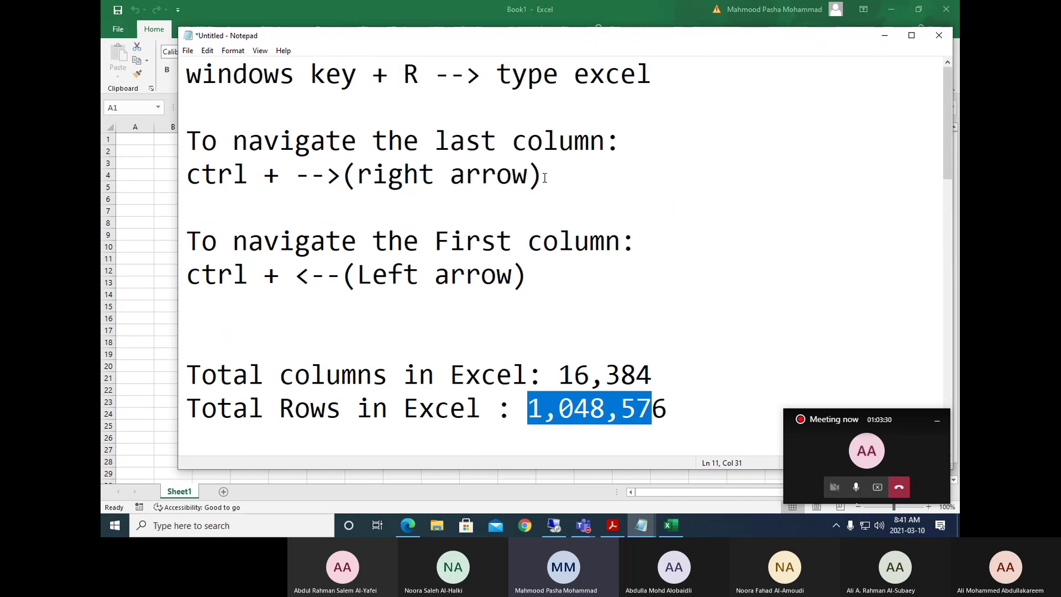
{"action": "left_click", "coordinate": [270, 329]}
{"action": "key", "text": "Return"}
{"action": "key", "text": "Up"}
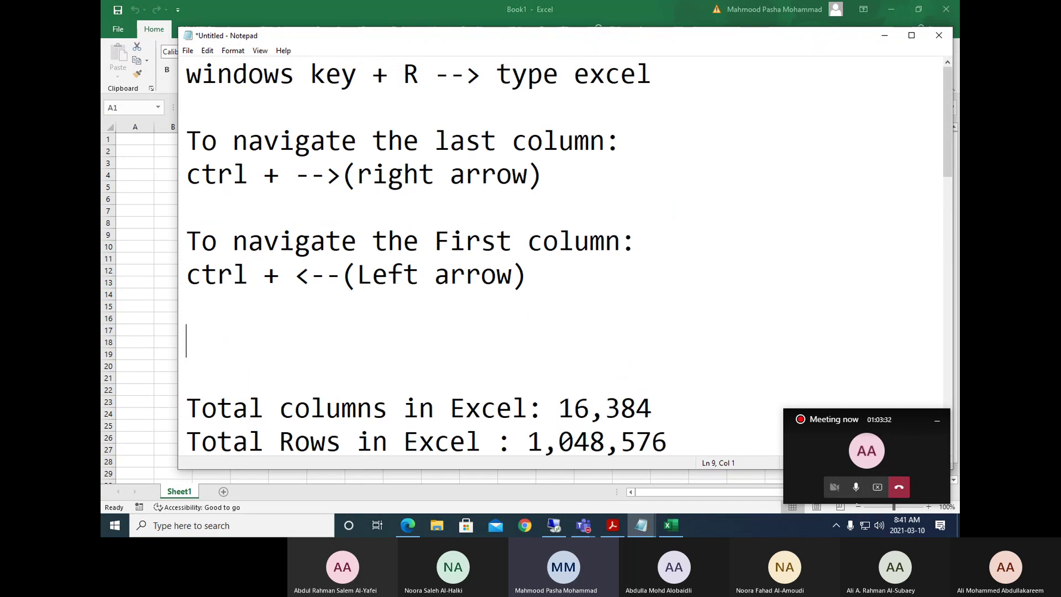
{"action": "type", "text": "columnsL"}
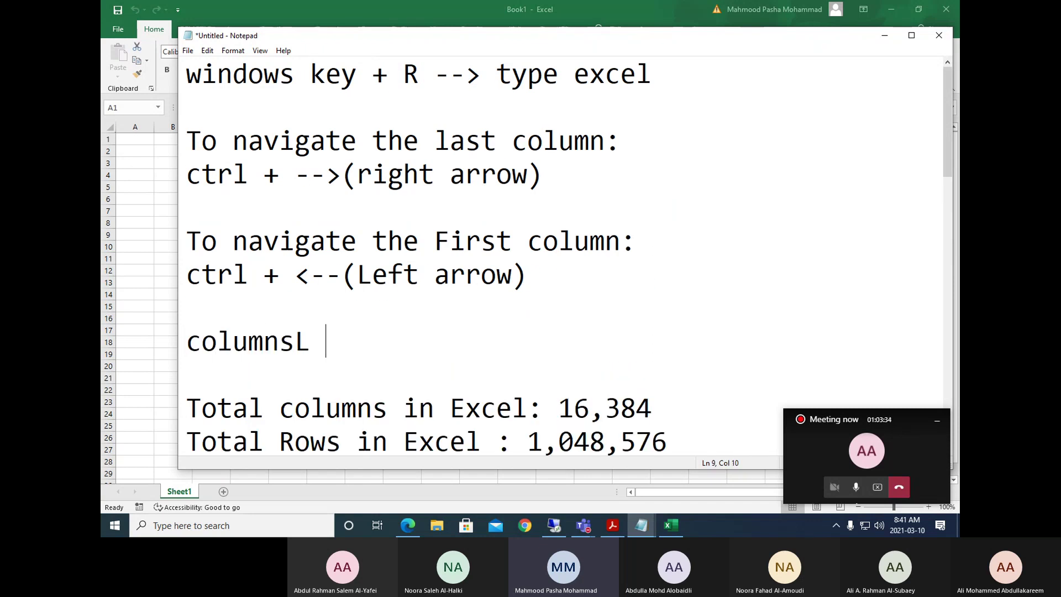
{"action": "key", "text": "BackSpace"}
{"action": "type", "text": ": Ter"}
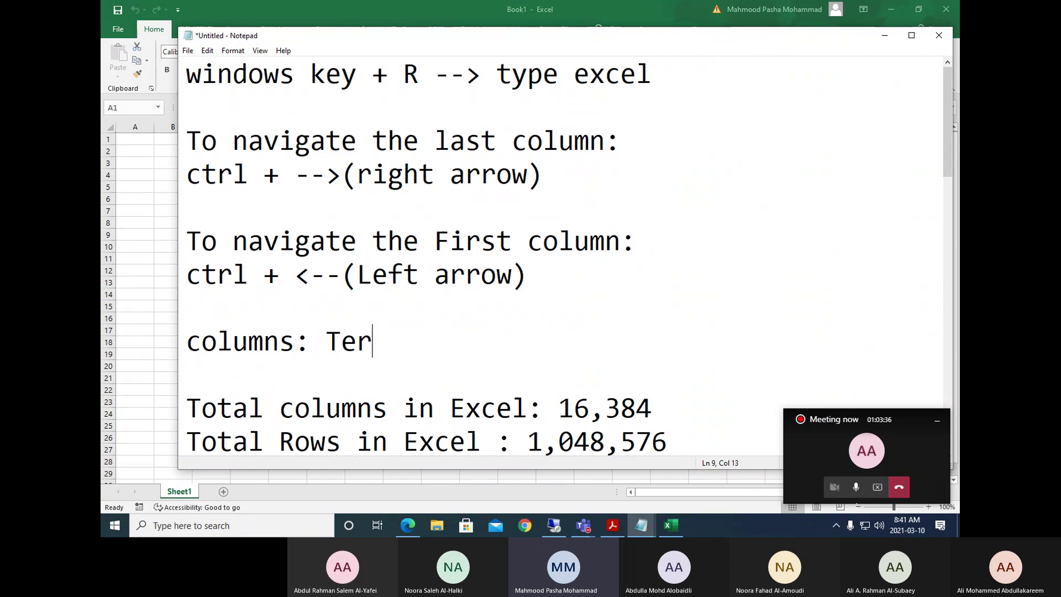
{"action": "type", "text": "m as Al"}
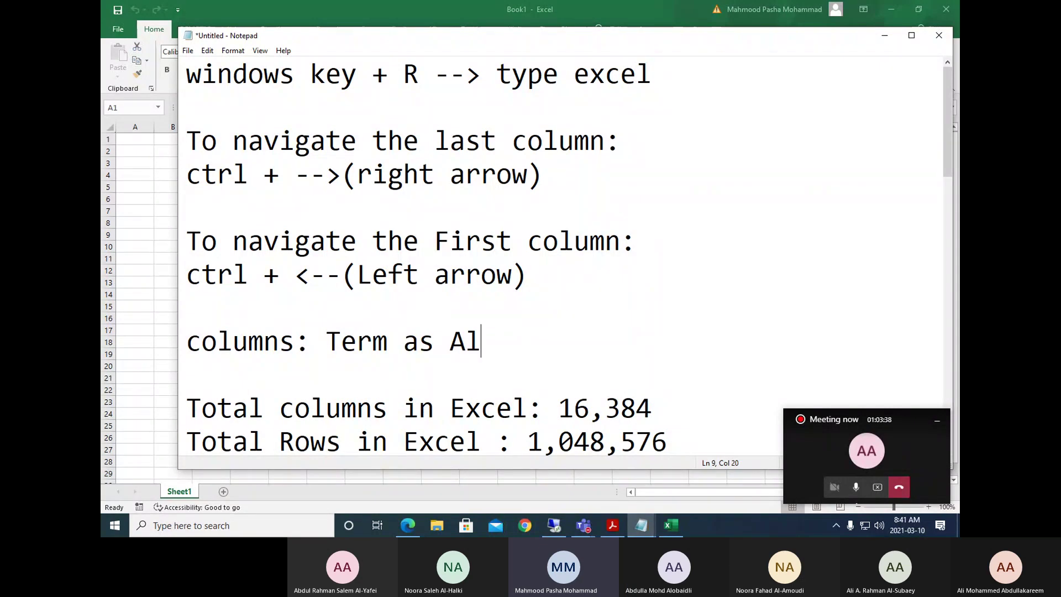
{"action": "type", "text": "phabets"}
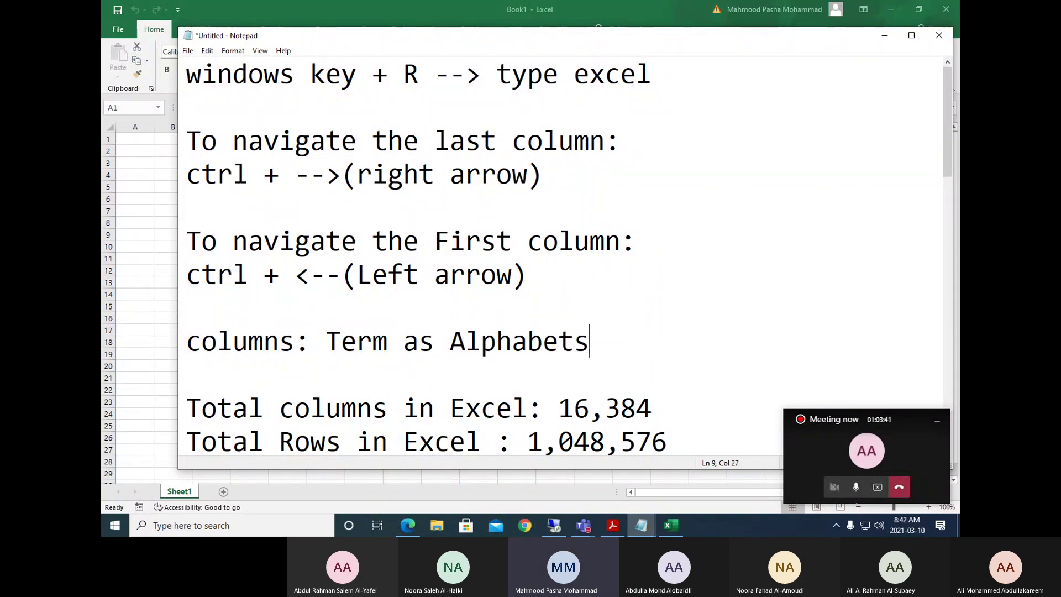
{"action": "key", "text": "Return"}
{"action": "type", "text": "Row"}
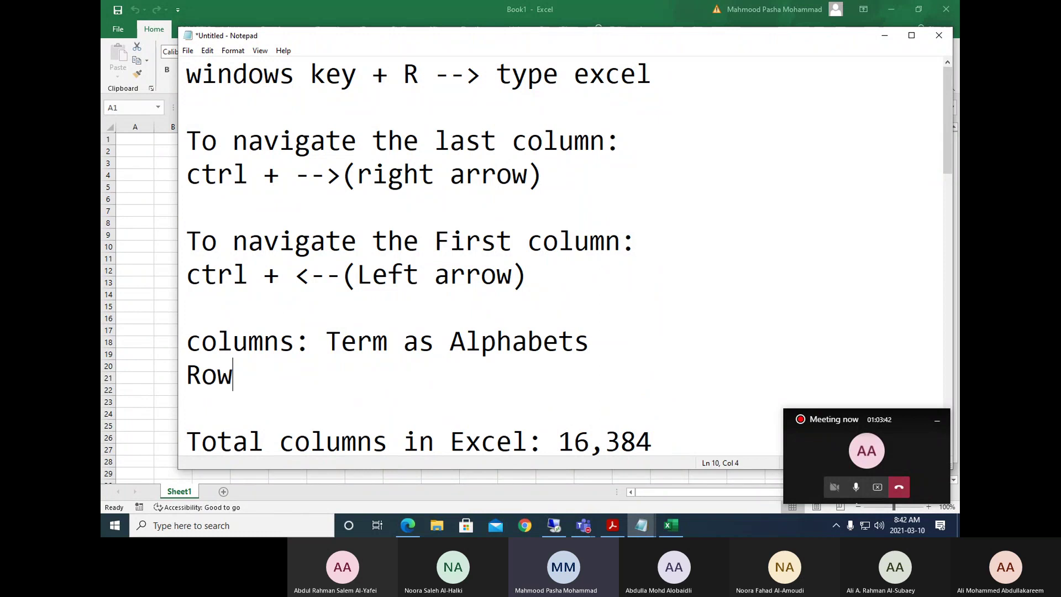
{"action": "type", "text": "s : Numbers"}
Replace "Term as" with "identified by" in the columns line so it reads "columns: identified by Alphabets".
{"action": "key", "text": "Up"}
{"action": "key", "text": "Left"}
{"action": "key", "text": "Left"}
{"action": "key", "text": "Left"}
{"action": "key", "text": "Left"}
{"action": "key", "text": "Left"}
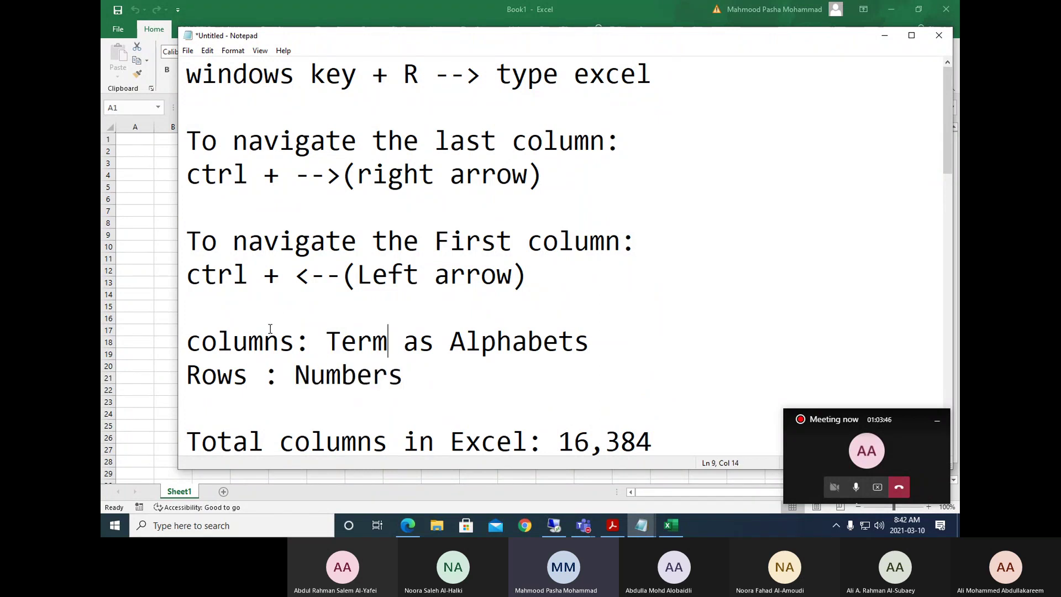
{"action": "key", "text": "Delete"}
{"action": "key", "text": "Delete"}
{"action": "key", "text": "Delete"}
{"action": "key", "text": "Delete"}
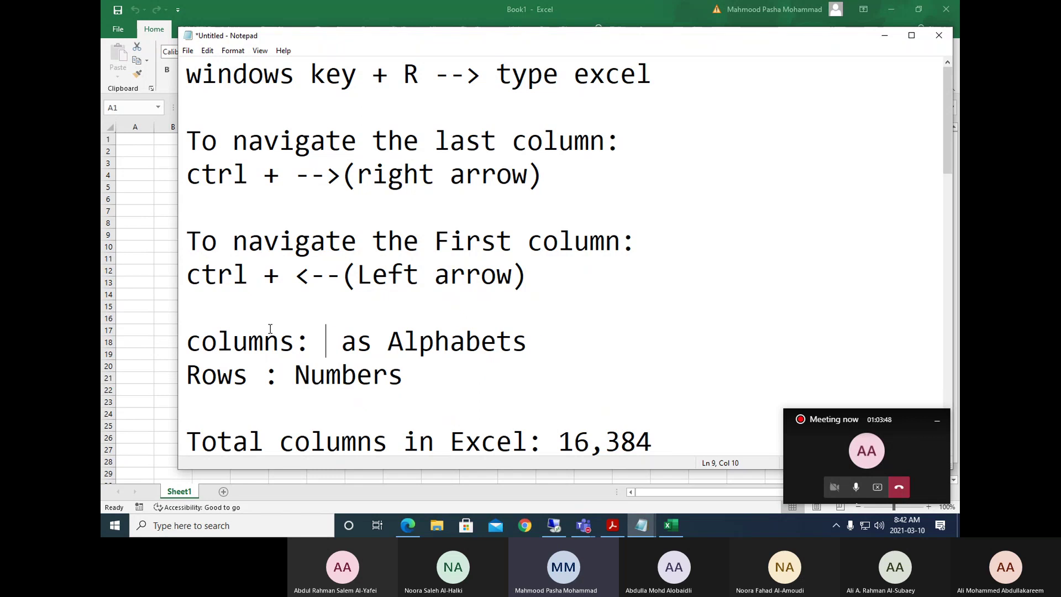
{"action": "type", "text": "ident"}
{"action": "type", "text": "ified by"}
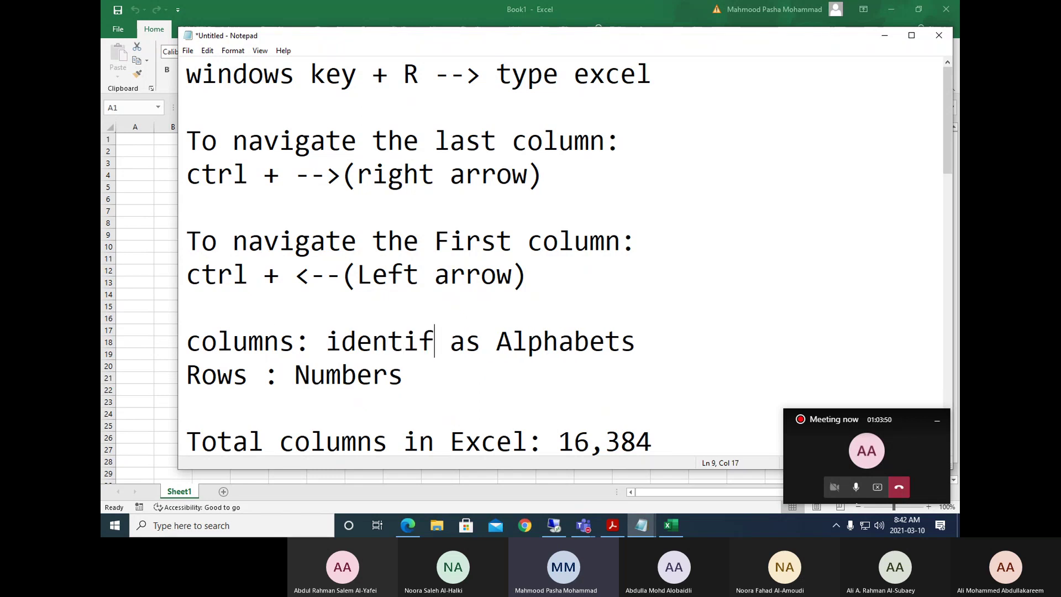
{"action": "key", "text": "Delete"}
{"action": "key", "text": "Delete"}
{"action": "key", "text": "Delete"}
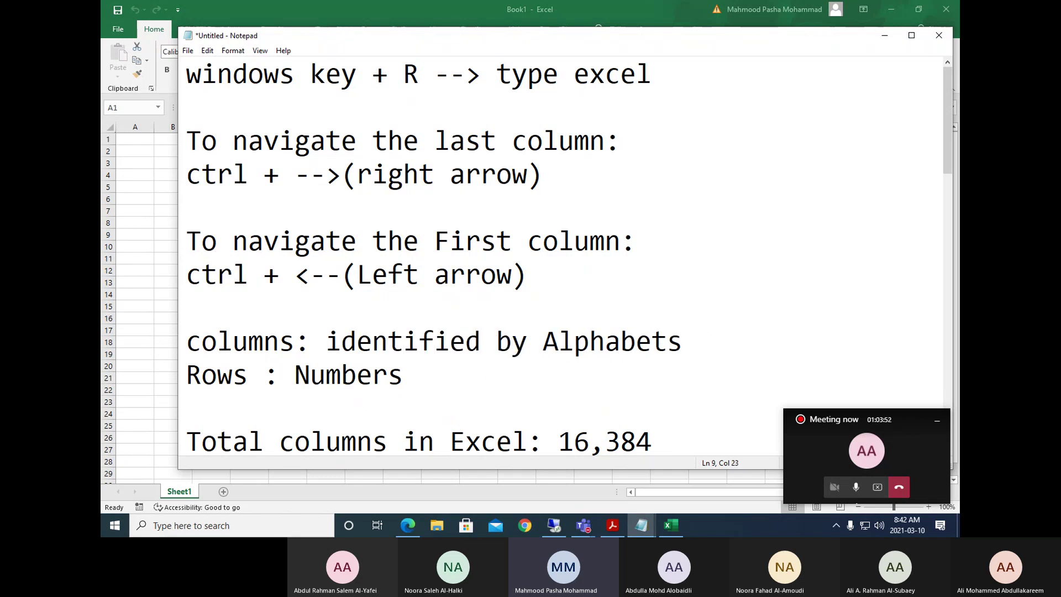
Insert "identified by" before "Numbers" in the Rows line, and minimise the notes.
{"action": "key", "text": "Down"}
{"action": "key", "text": "Left"}
{"action": "key", "text": "Left"}
{"action": "key", "text": "Left"}
{"action": "key", "text": "Left"}
{"action": "key", "text": "Left"}
{"action": "key", "text": "Left"}
{"action": "key", "text": "Left"}
{"action": "type", "text": "identified "}
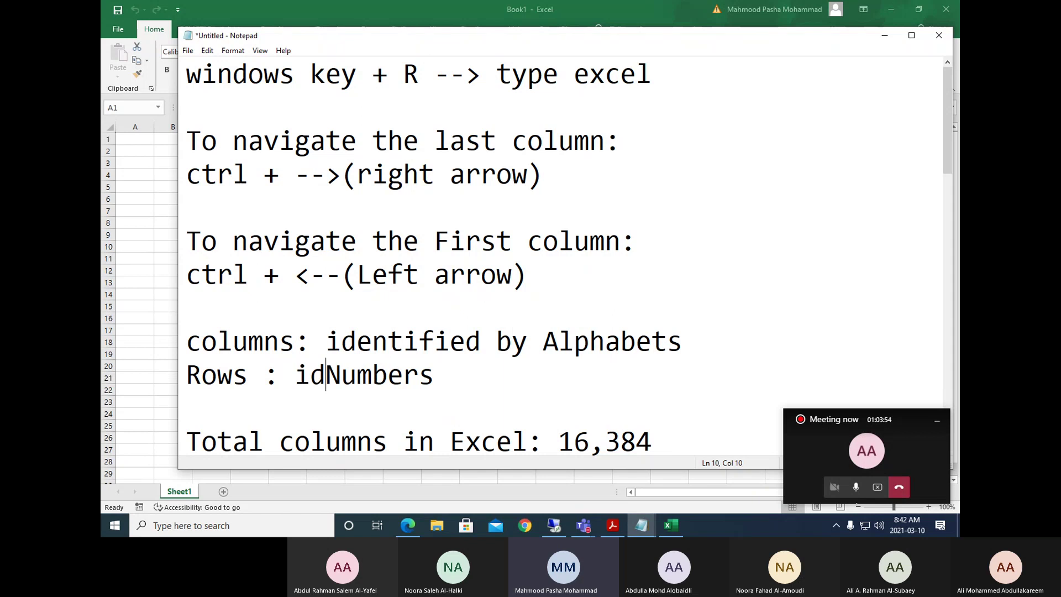
{"action": "type", "text": "by"}
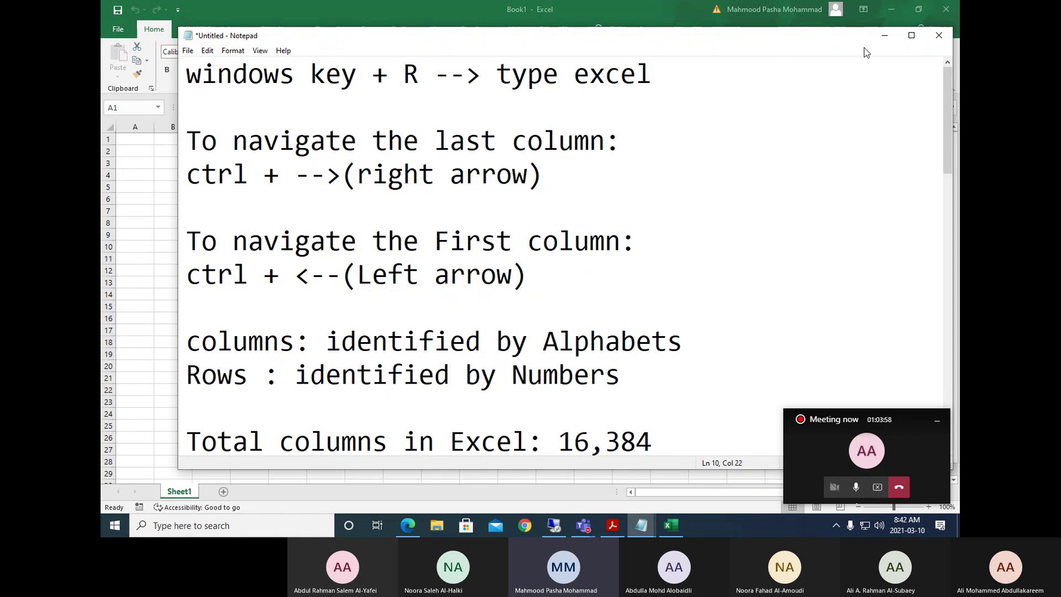
{"action": "left_click", "coordinate": [884, 34]}
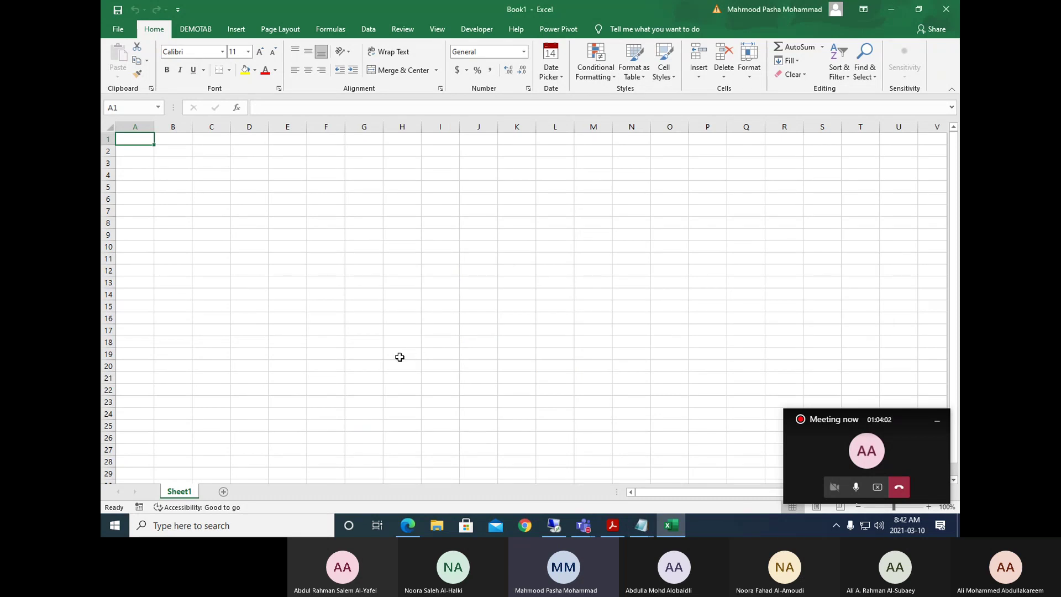
Reopen the Notepad notes, highlight only the total columns figure, and minimise the notes again.
{"action": "left_click", "coordinate": [644, 523]}
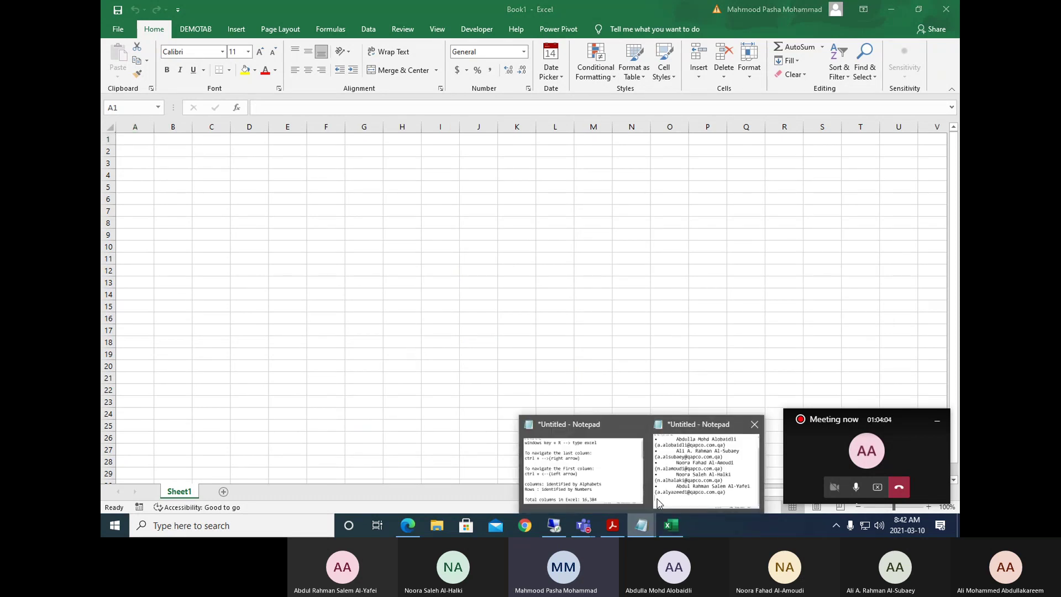
{"action": "left_click", "coordinate": [611, 480]}
{"action": "scroll", "coordinate": [583, 378], "scroll_direction": "down", "scroll_amount": 1}
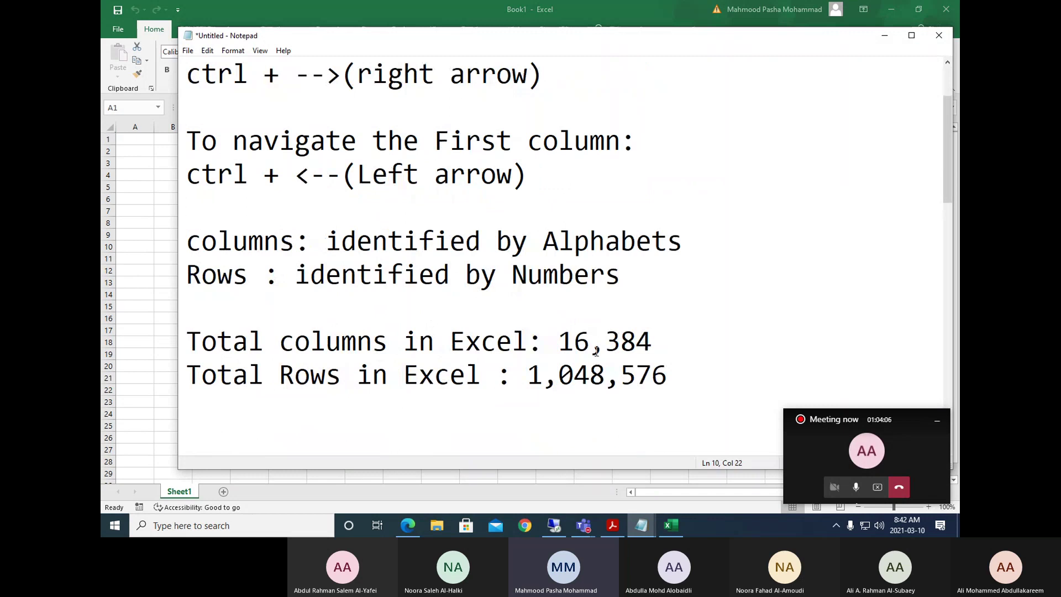
{"action": "left_click_drag", "start_coordinate": [559, 341], "coordinate": [658, 337]}
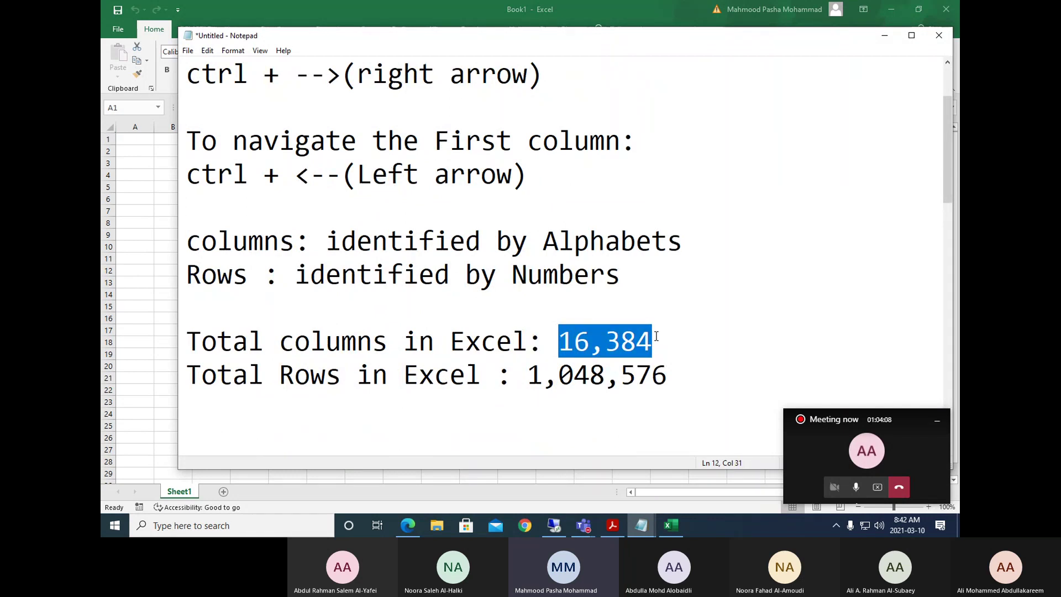
{"action": "left_click", "coordinate": [884, 36]}
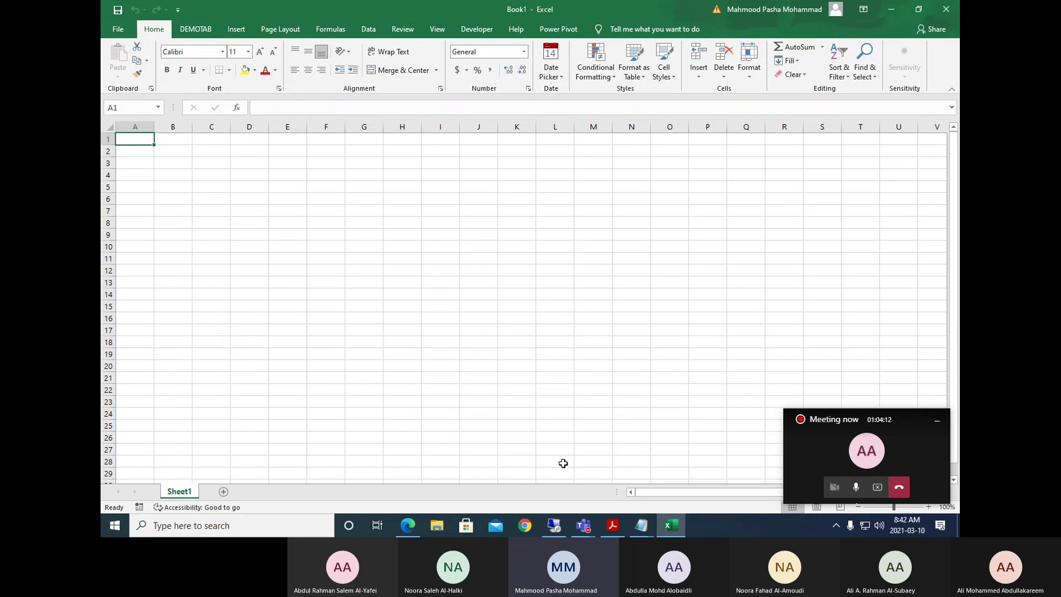
In the Notepad notes, insert "Hold" before the ctrl + right arrow shortcut for navigating to the last column.
{"action": "mouse_move", "coordinate": [637, 515]}
{"action": "left_click", "coordinate": [591, 466]}
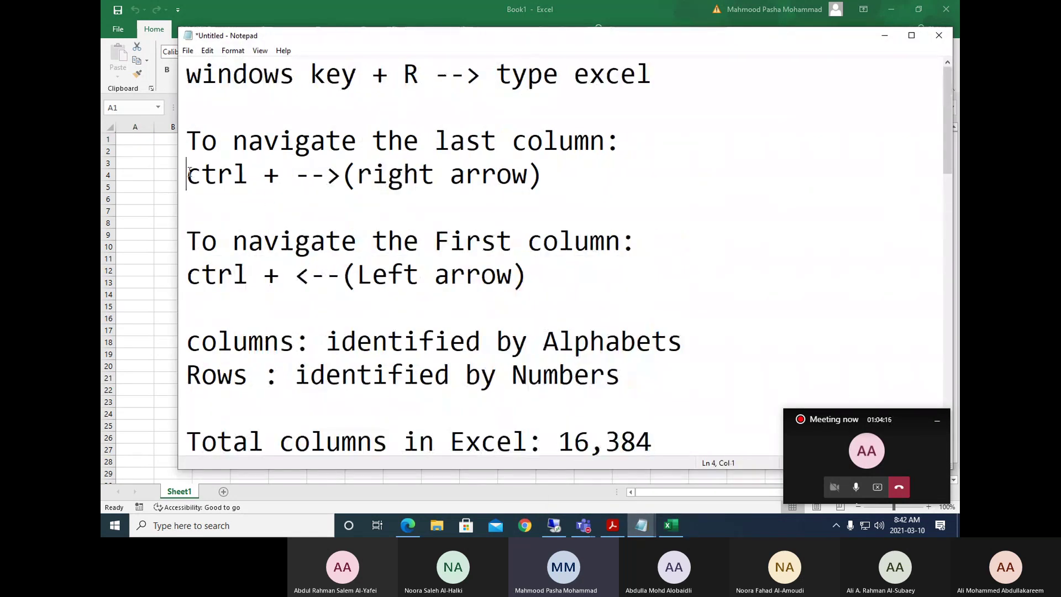
{"action": "double_click", "coordinate": [216, 180]}
{"action": "left_click_drag", "start_coordinate": [295, 175], "coordinate": [339, 174]}
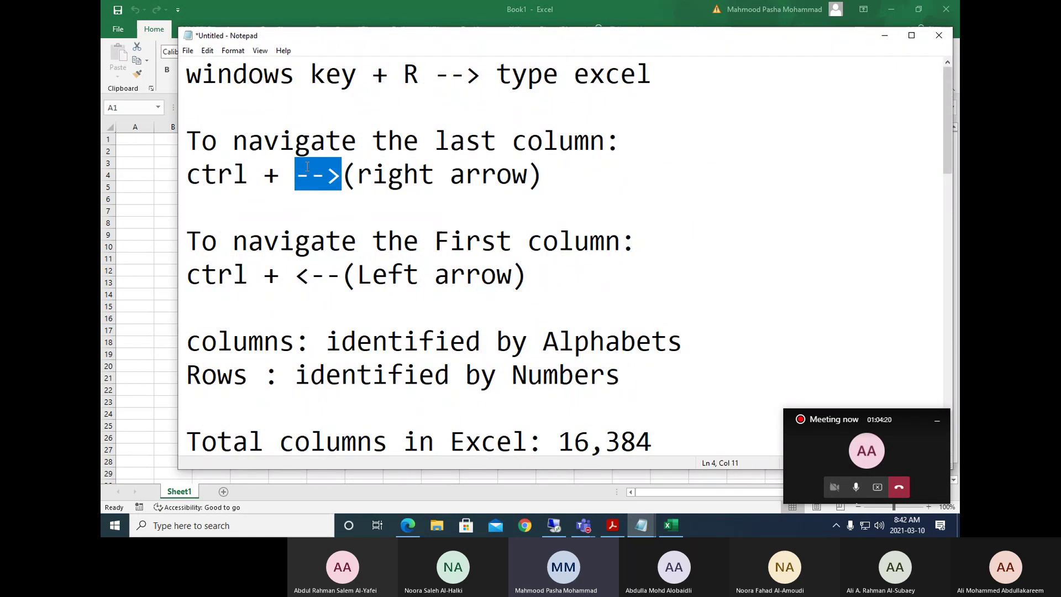
{"action": "left_click", "coordinate": [193, 171]}
{"action": "type", "text": "Hold"}
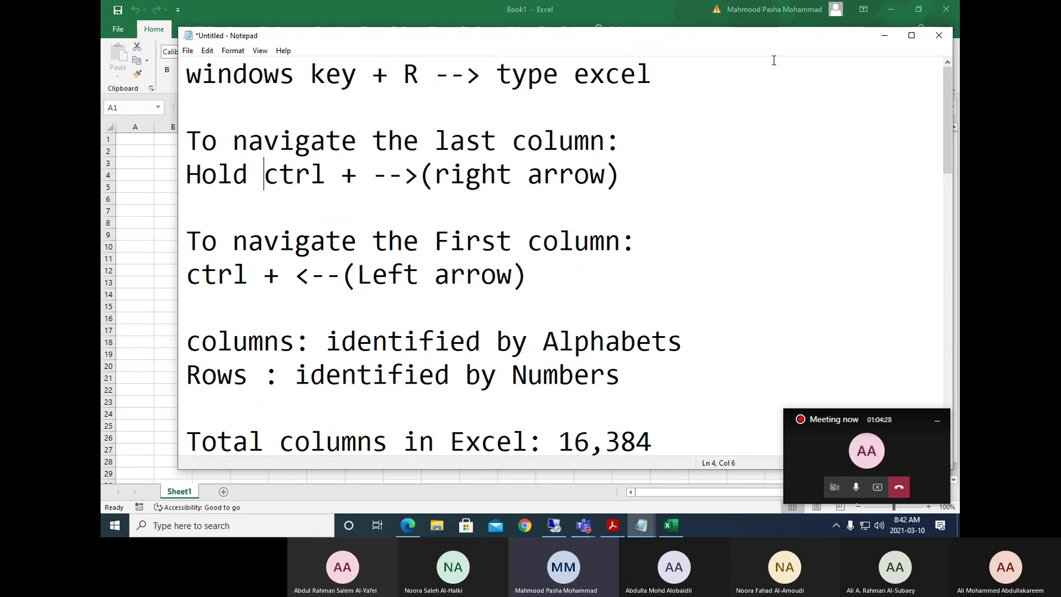
Minimise the notes, jump to the last column of row 1 in the sheet, and return to cell A1.
{"action": "left_click", "coordinate": [885, 35]}
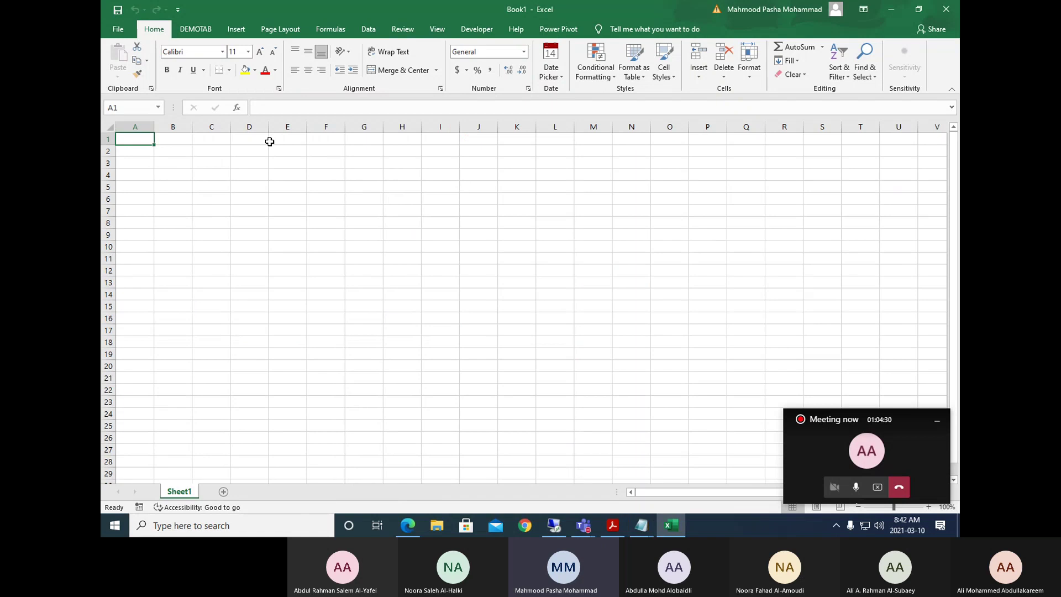
{"action": "key", "text": "ctrl+Right"}
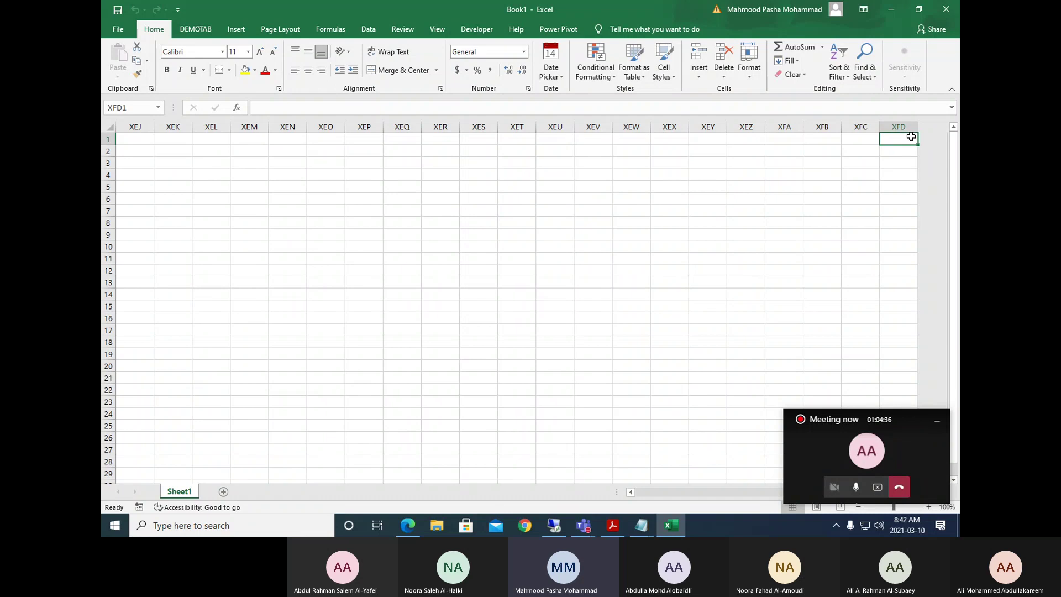
{"action": "key", "text": "ctrl+Left"}
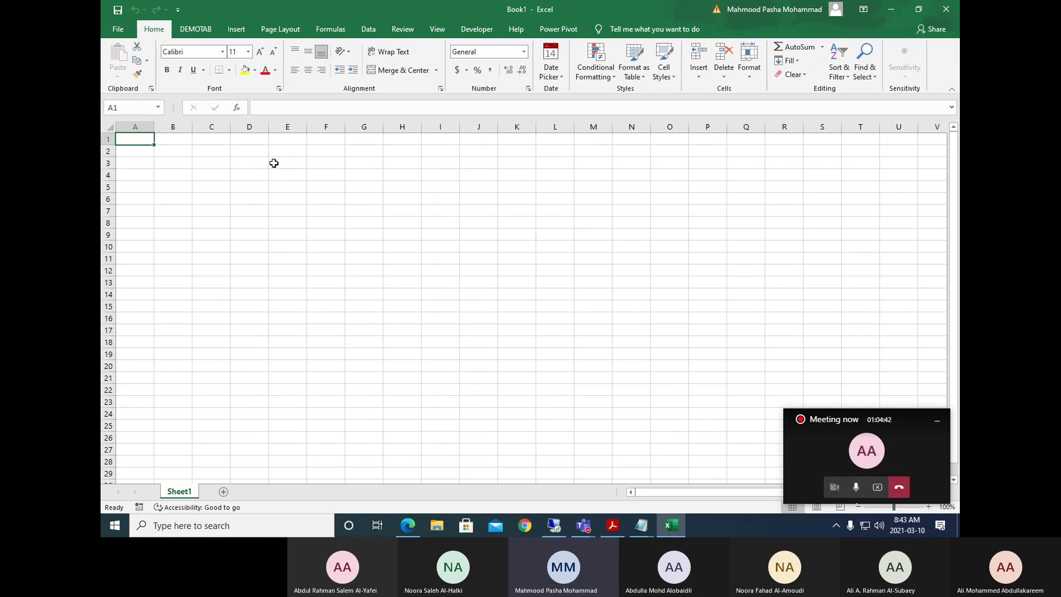
Bring up the Notepad notes and highlight the total rows figure.
{"action": "left_click", "coordinate": [641, 524]}
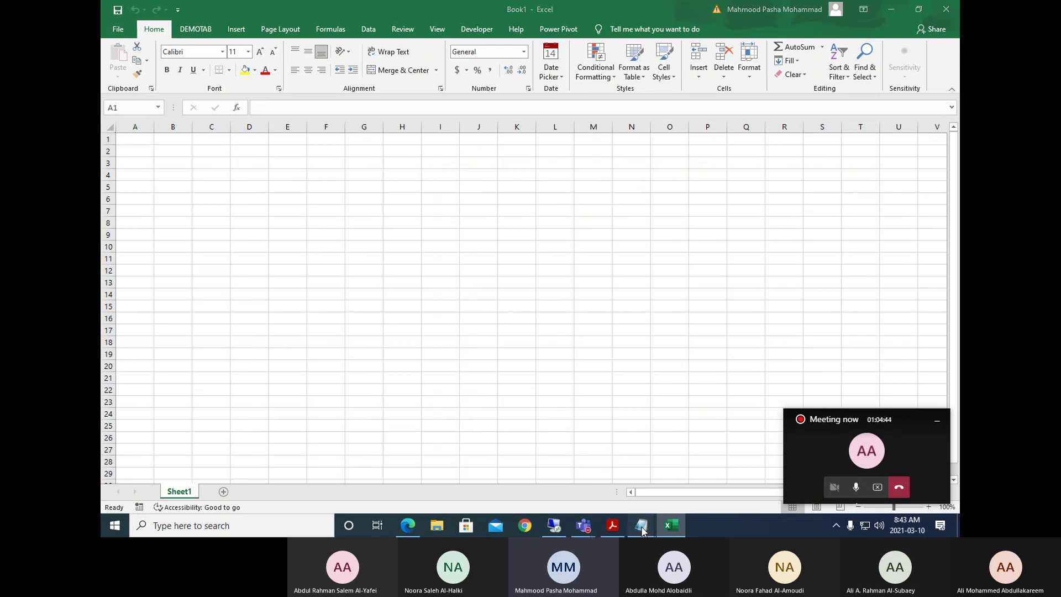
{"action": "left_click", "coordinate": [590, 471]}
{"action": "scroll", "coordinate": [525, 378], "scroll_direction": "down", "scroll_amount": 1}
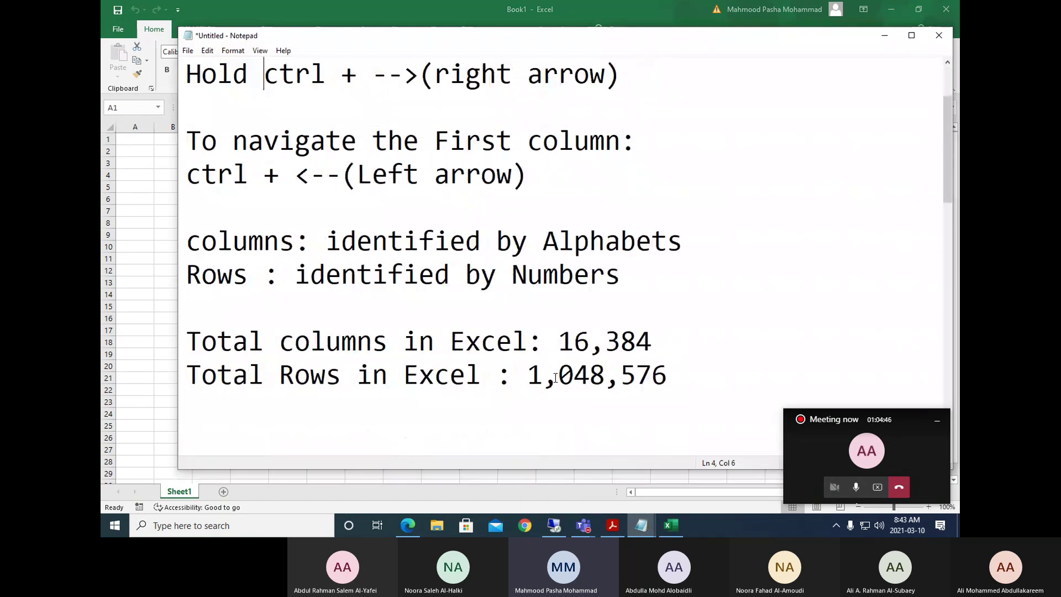
{"action": "mouse_move", "coordinate": [525, 379]}
{"action": "left_mouse_down"}
{"action": "mouse_move", "coordinate": [614, 378]}
{"action": "mouse_move", "coordinate": [518, 385]}
{"action": "left_mouse_up"}
{"action": "left_click", "coordinate": [674, 376]}
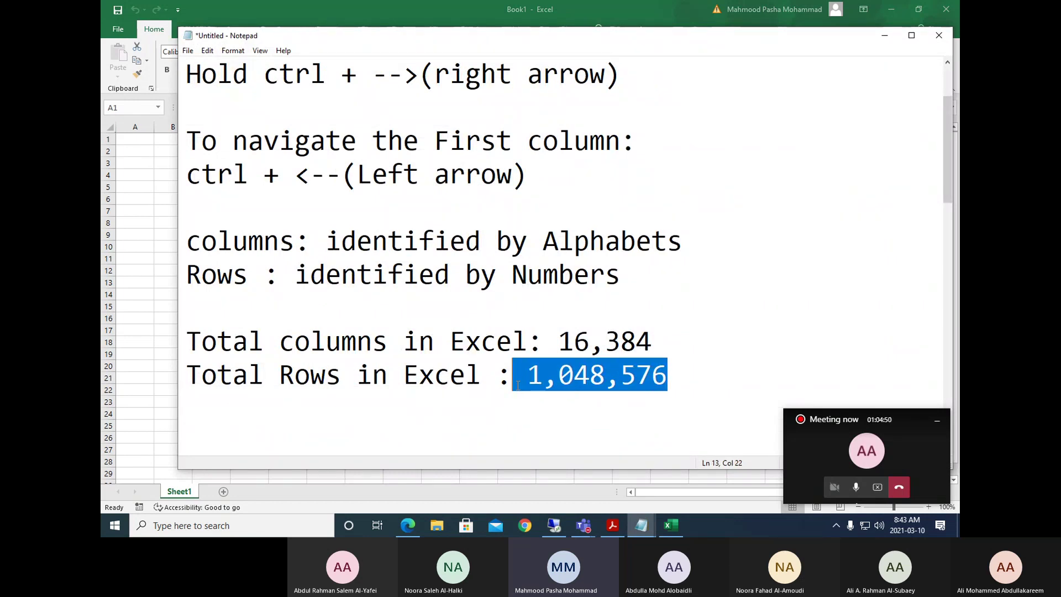
Minimise the notes, jump to the last row of column A in the sheet, and return to cell A1.
{"action": "left_click", "coordinate": [886, 37]}
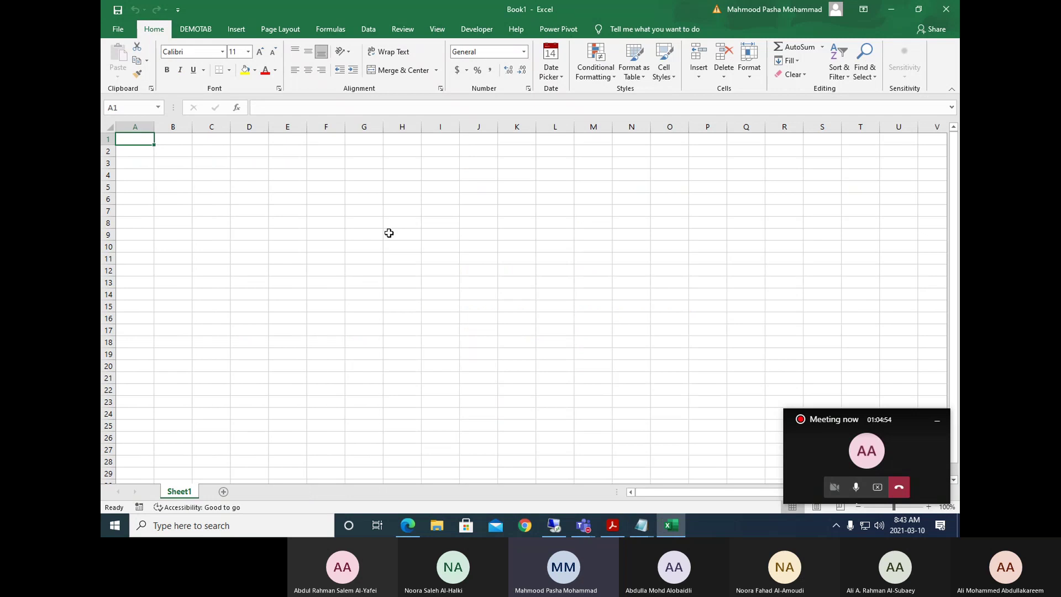
{"action": "key", "text": "ctrl+Down"}
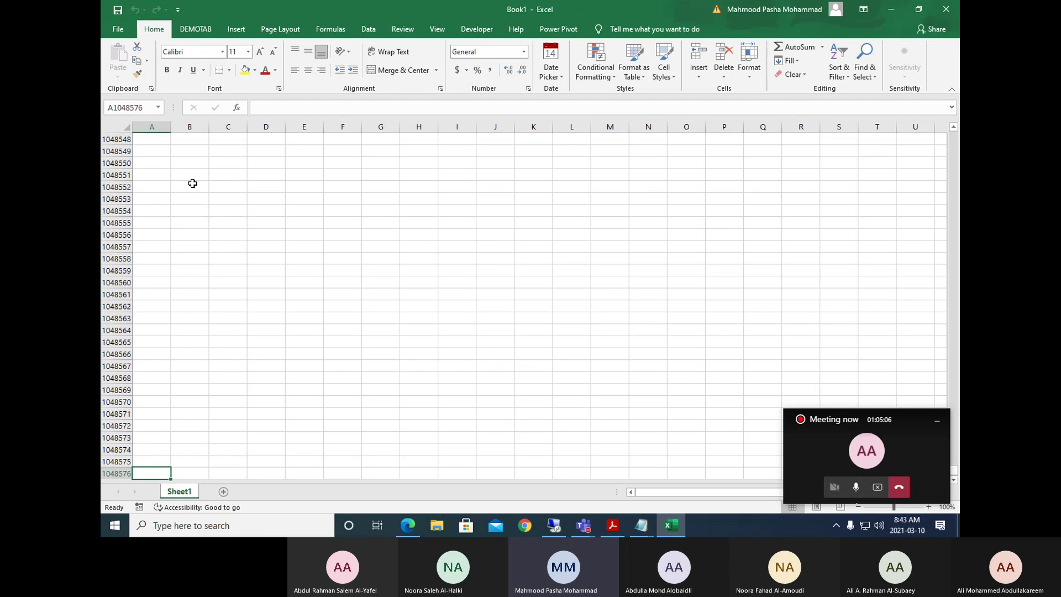
{"action": "key", "text": "ctrl+Home"}
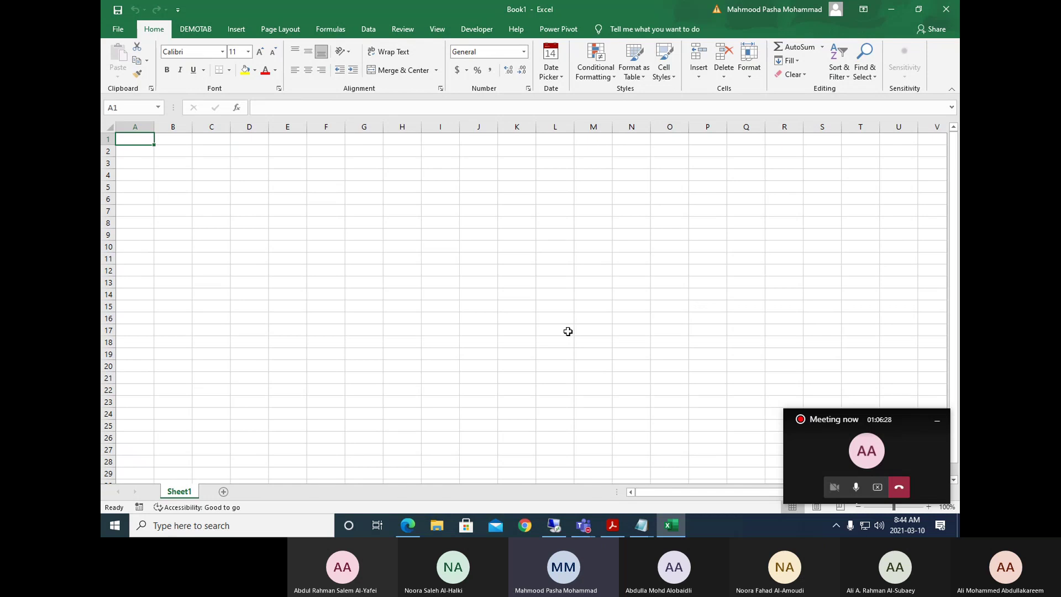
Select the range F6:N17 to point out the cells, and clear it by selecting cell K5.
{"action": "left_click_drag", "start_coordinate": [326, 199], "coordinate": [643, 331]}
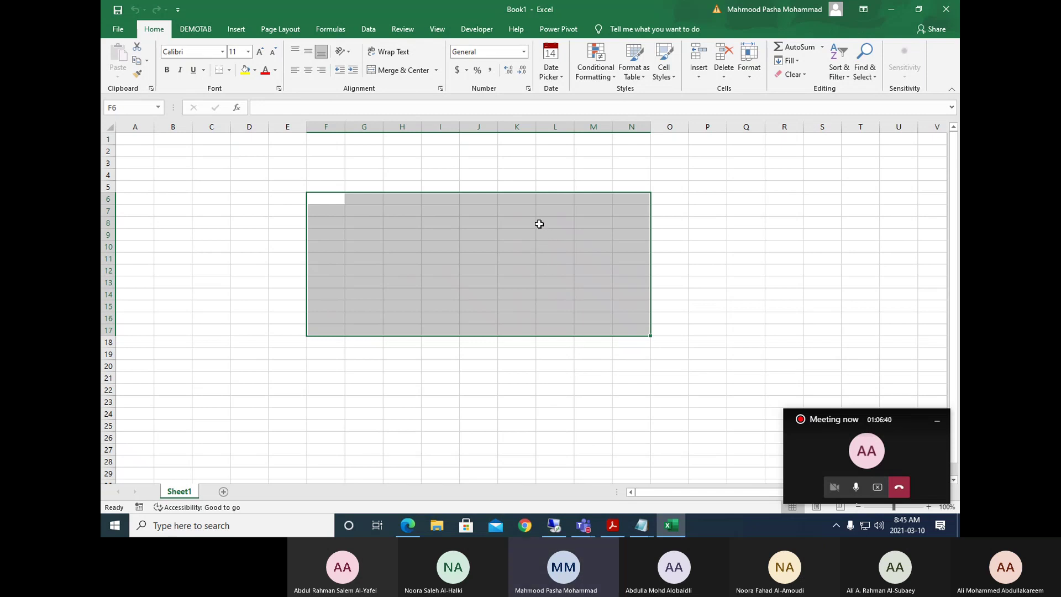
{"action": "left_click", "coordinate": [509, 184]}
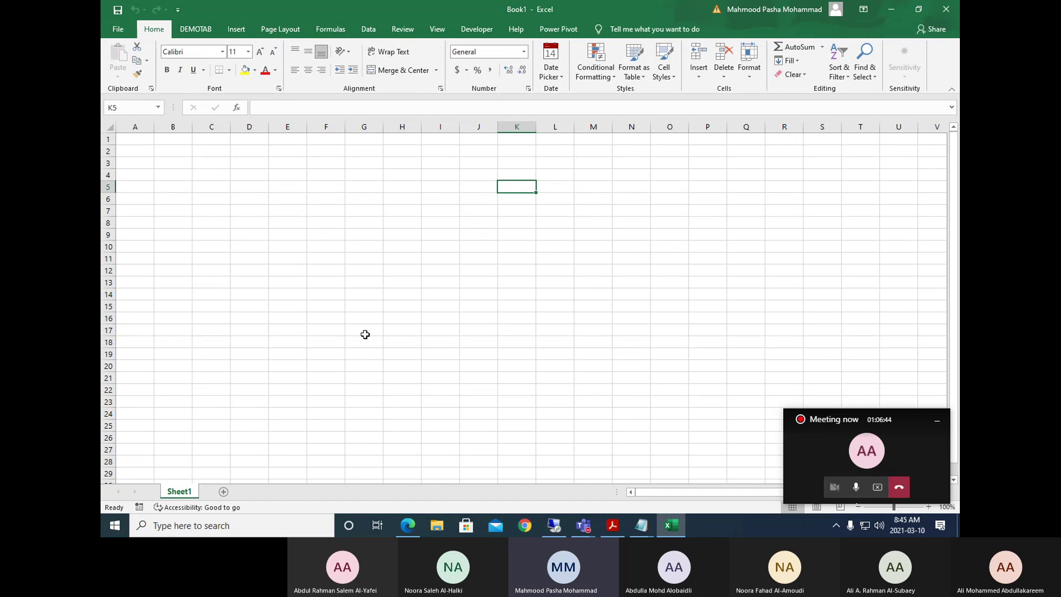
Select cells F8 and F10 in turn to demonstrate the cell reference in the Name Box.
{"action": "left_click", "coordinate": [333, 223]}
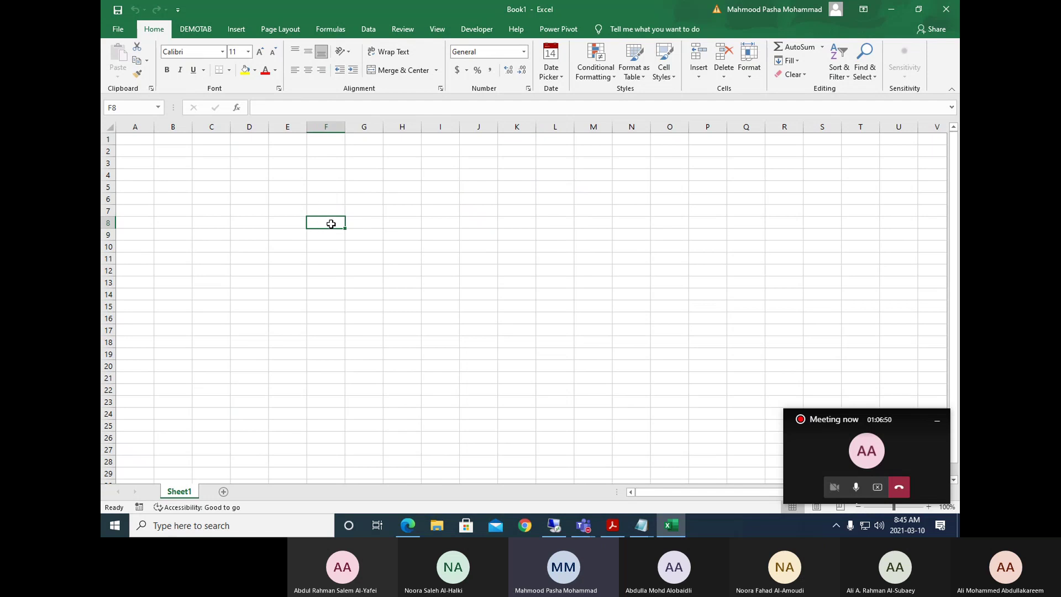
{"action": "left_click_drag", "start_coordinate": [325, 130], "coordinate": [318, 239]}
{"action": "left_click", "coordinate": [318, 244]}
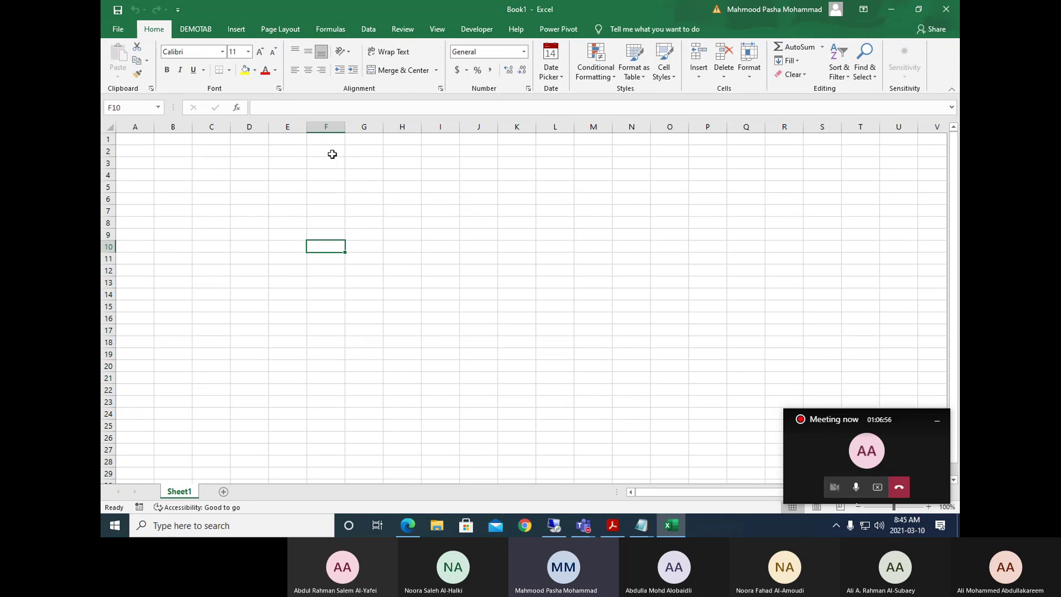
{"action": "left_click", "coordinate": [136, 107]}
In the Notepad notes, add the heading "Name Box:" below the existing text, with the indented line "To identify the cursor position".
{"action": "mouse_move", "coordinate": [638, 532]}
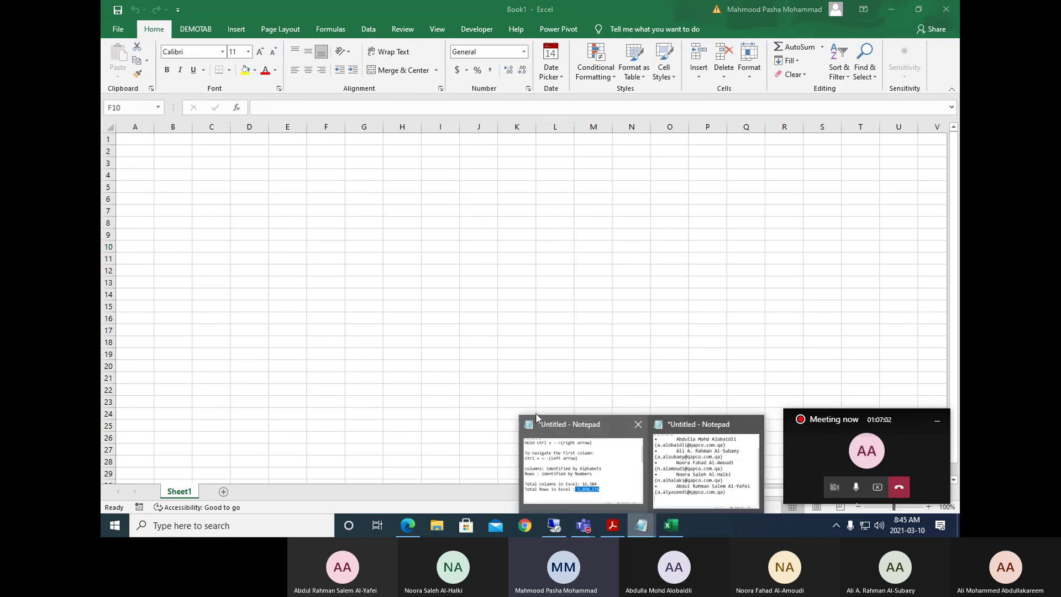
{"action": "left_click", "coordinate": [597, 465]}
{"action": "scroll", "coordinate": [511, 364], "scroll_direction": "down", "scroll_amount": 5}
{"action": "scroll", "coordinate": [389, 343], "scroll_direction": "down", "scroll_amount": 1}
{"action": "left_click", "coordinate": [256, 284]}
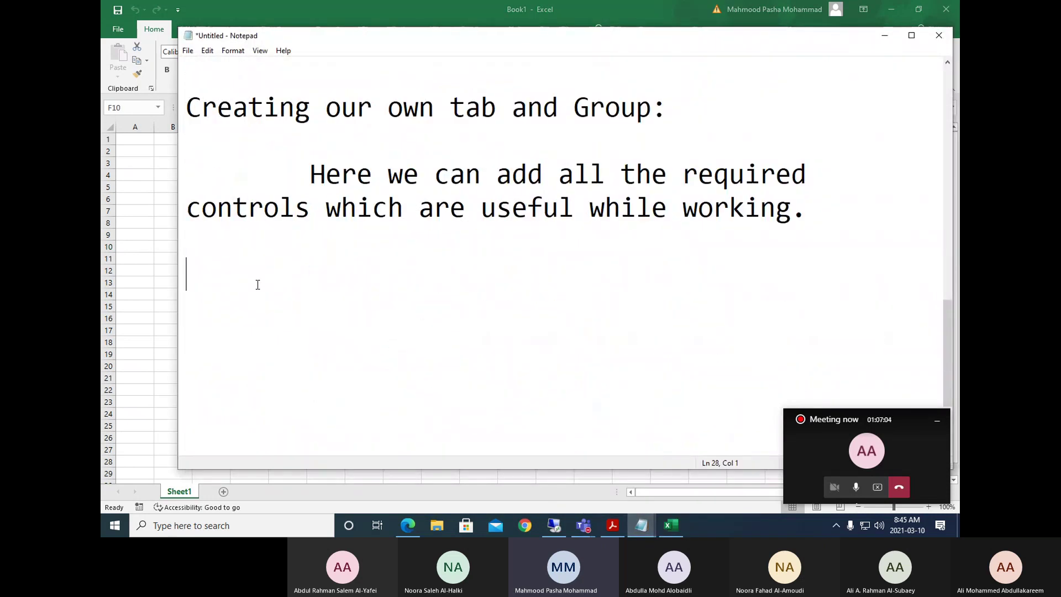
{"action": "type", "text": "Name "}
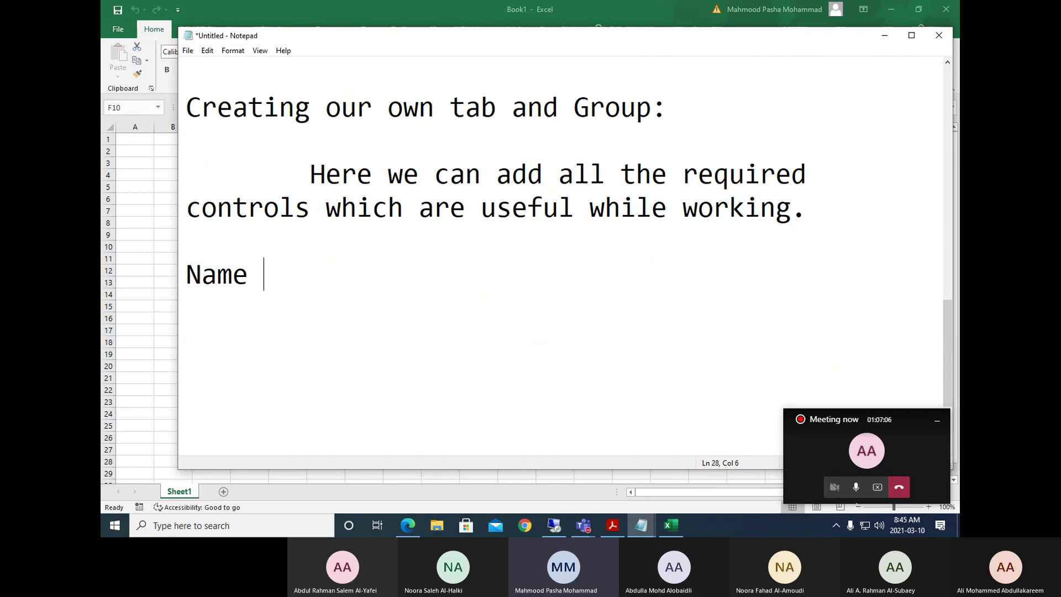
{"action": "type", "text": "Box:"}
{"action": "key", "text": "Return"}
{"action": "key", "text": "Tab"}
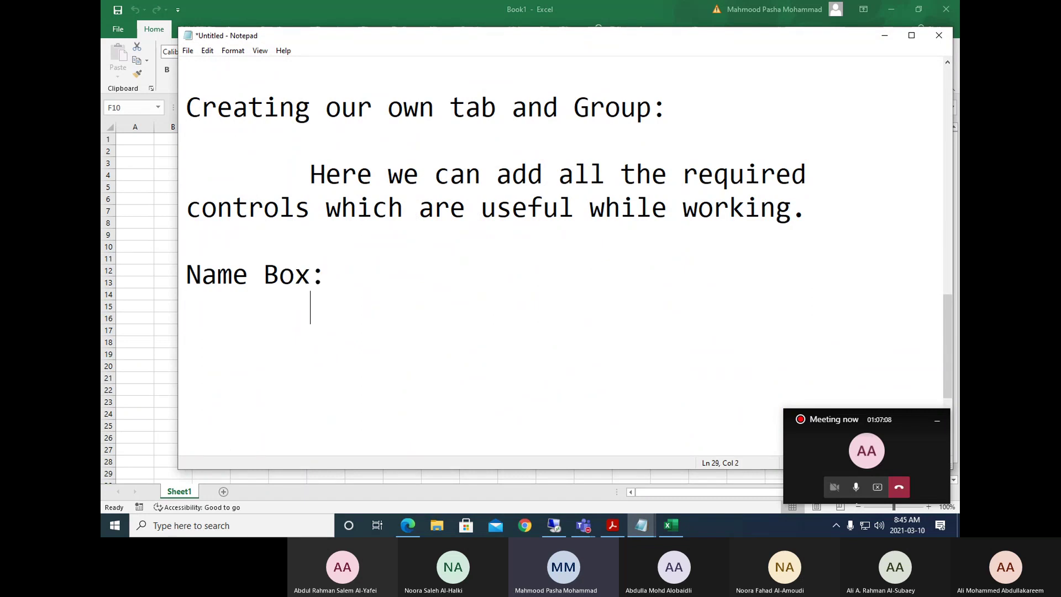
{"action": "type", "text": "To identif"}
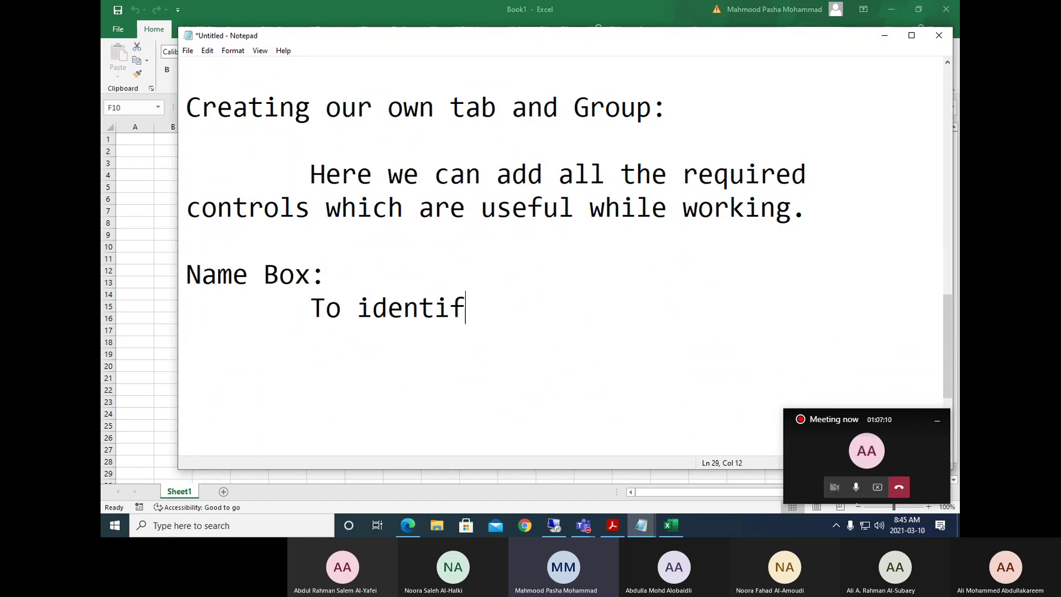
{"action": "type", "text": "y the curs"}
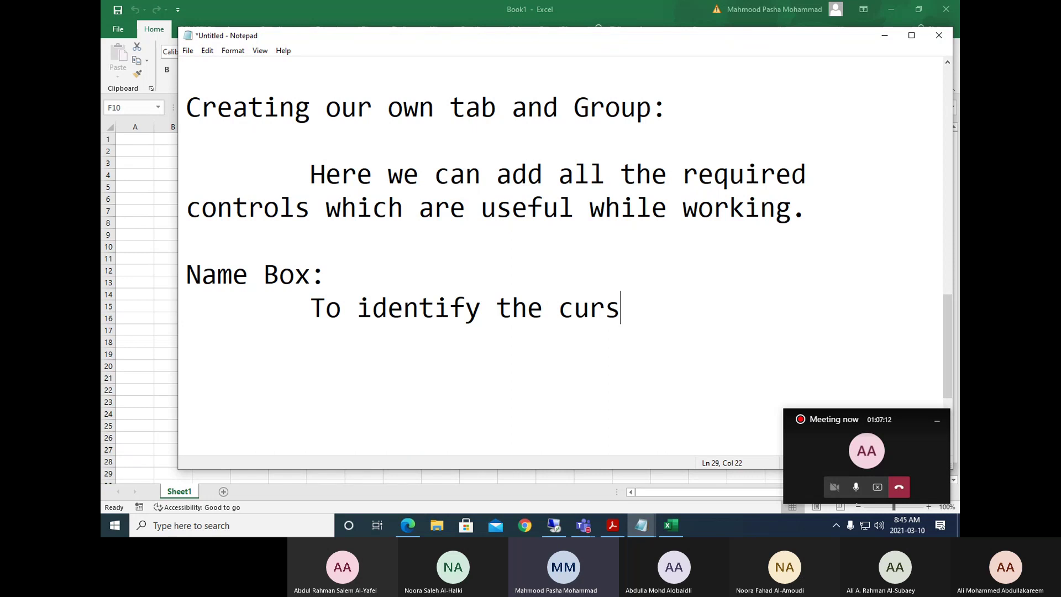
{"action": "type", "text": "or position"}
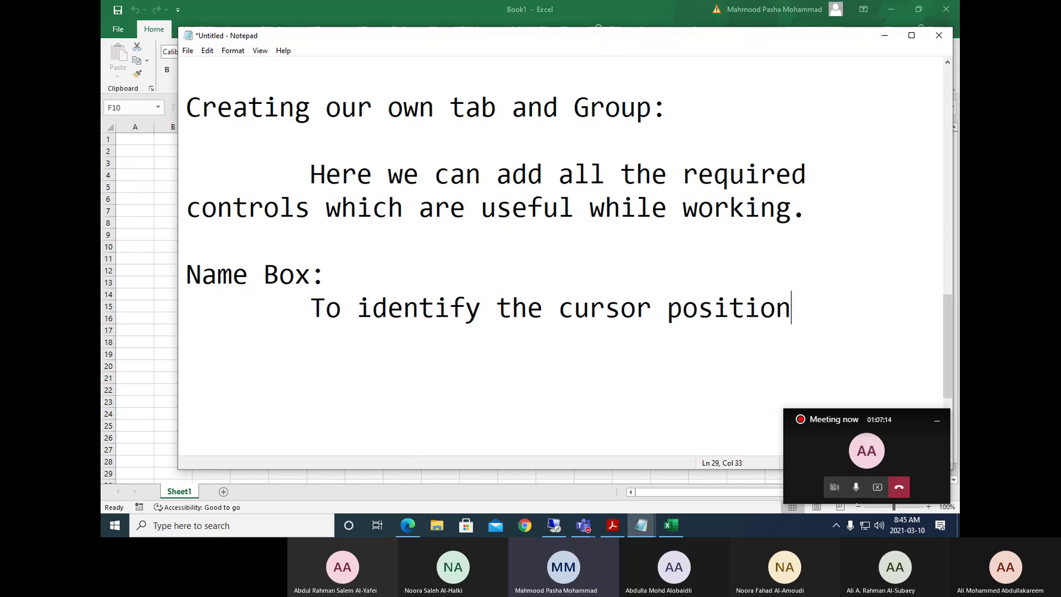
Add the heading "Formula bar:" to the notes, separated by a blank line from the Name Box entry.
{"action": "key", "text": "Return"}
{"action": "key", "text": "Return"}
{"action": "type", "text": "Foramula"}
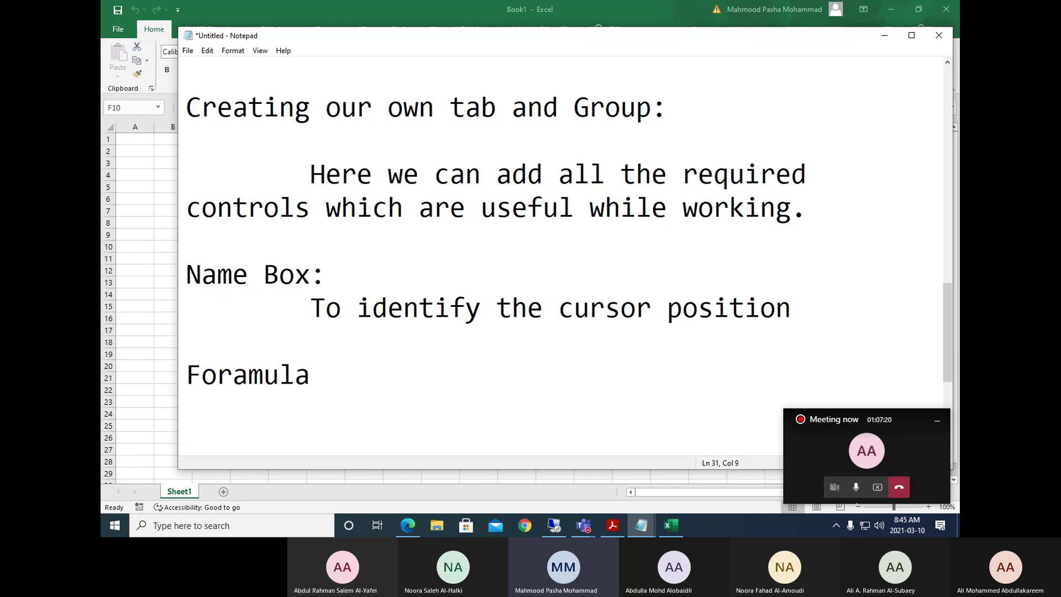
{"action": "key", "text": "Left"}
{"action": "key", "text": "Left"}
{"action": "key", "text": "Left"}
{"action": "key", "text": "Left"}
{"action": "key", "text": "Left"}
{"action": "key", "text": "Delete"}
{"action": "key", "text": "Right"}
{"action": "key", "text": "Right"}
{"action": "key", "text": "Right"}
{"action": "key", "text": "Right"}
{"action": "key", "text": "Return"}
{"action": "key", "text": "BackSpace"}
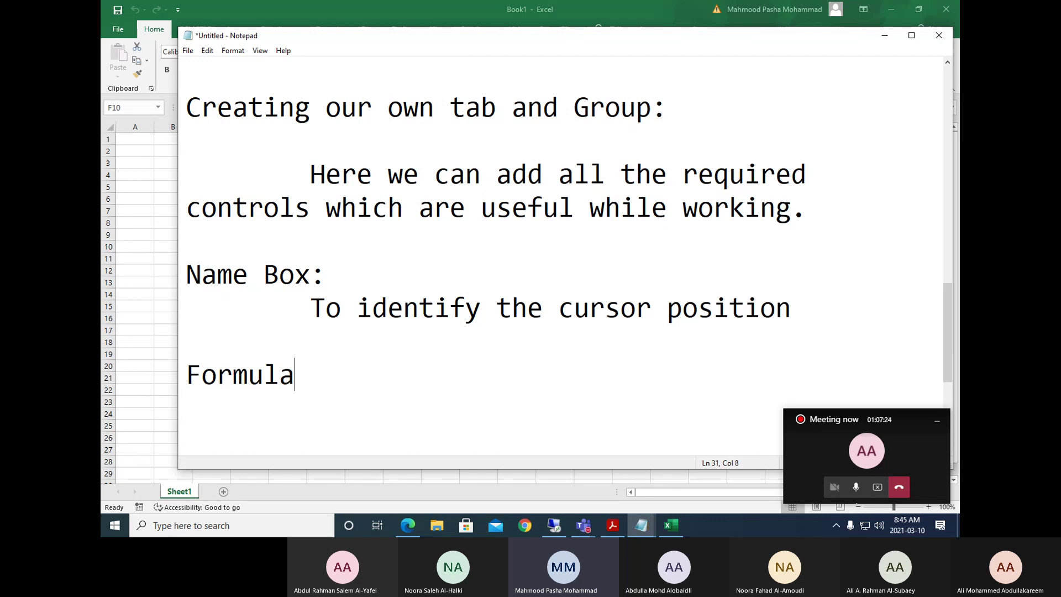
{"action": "type", "text": "bar:"}
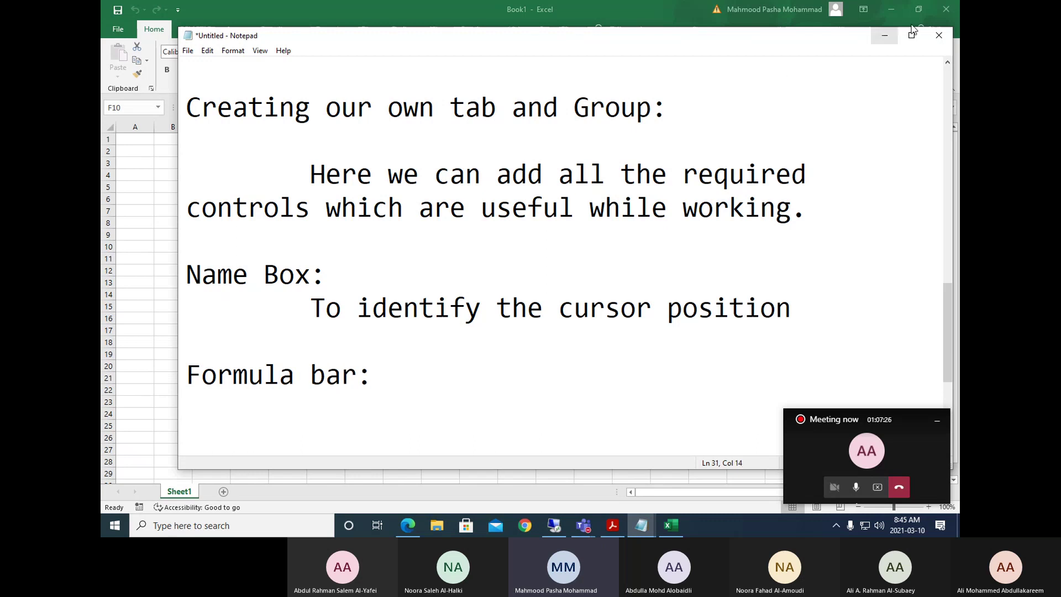
Minimise the notes, select the range F6:K6 in the sheet, and place the cursor in the formula bar.
{"action": "left_click", "coordinate": [885, 35]}
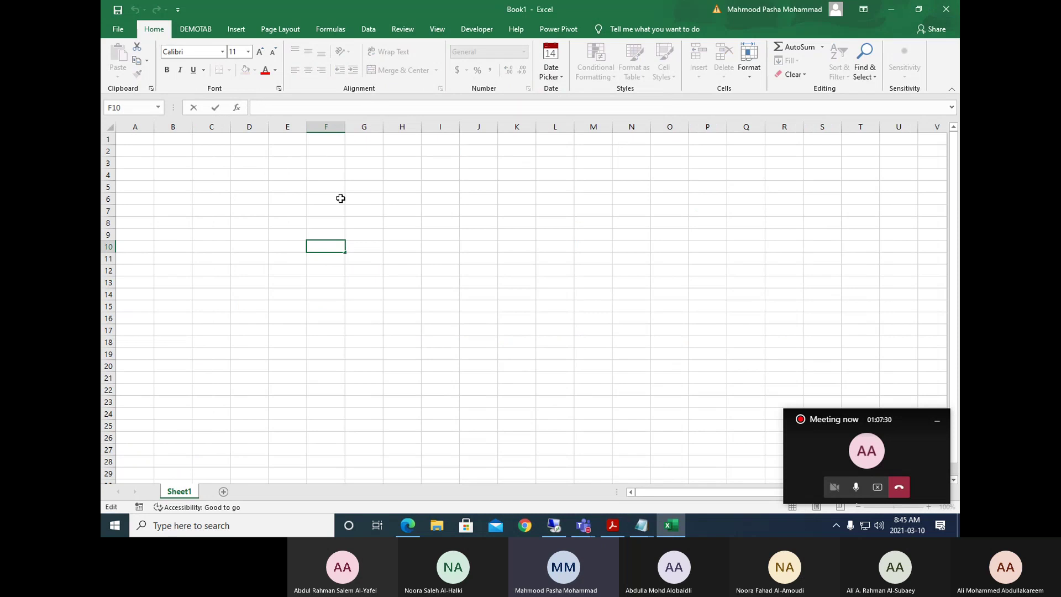
{"action": "left_click_drag", "start_coordinate": [320, 199], "coordinate": [503, 203]}
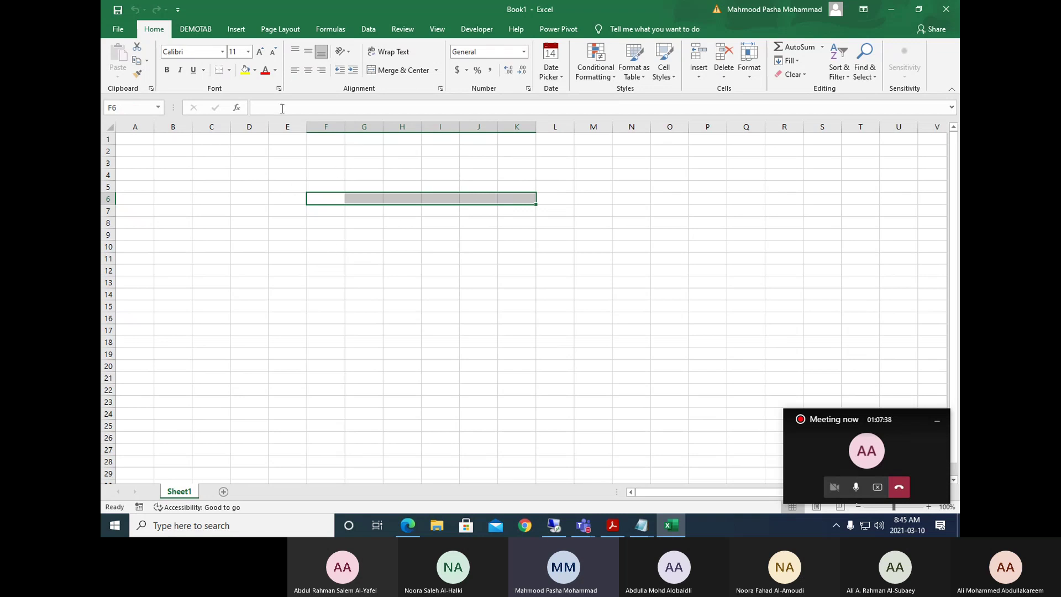
{"action": "left_click", "coordinate": [257, 107]}
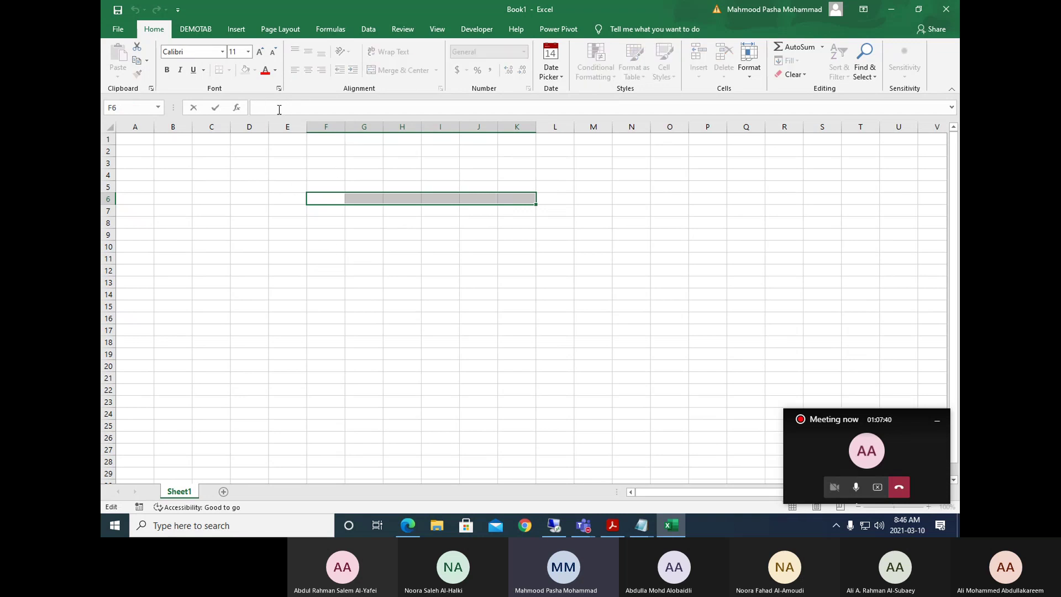
In the Notepad notes, add the indented line "It provides a space to work with formulas" under the Formula bar heading.
{"action": "mouse_move", "coordinate": [641, 525]}
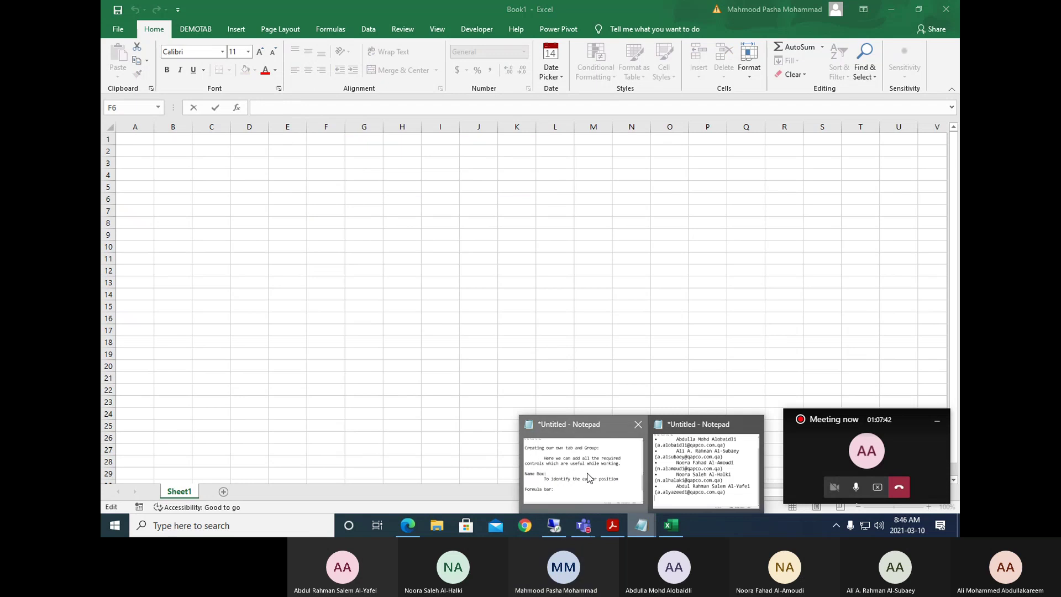
{"action": "left_click", "coordinate": [552, 472]}
{"action": "key", "text": "Return"}
{"action": "key", "text": "Tab"}
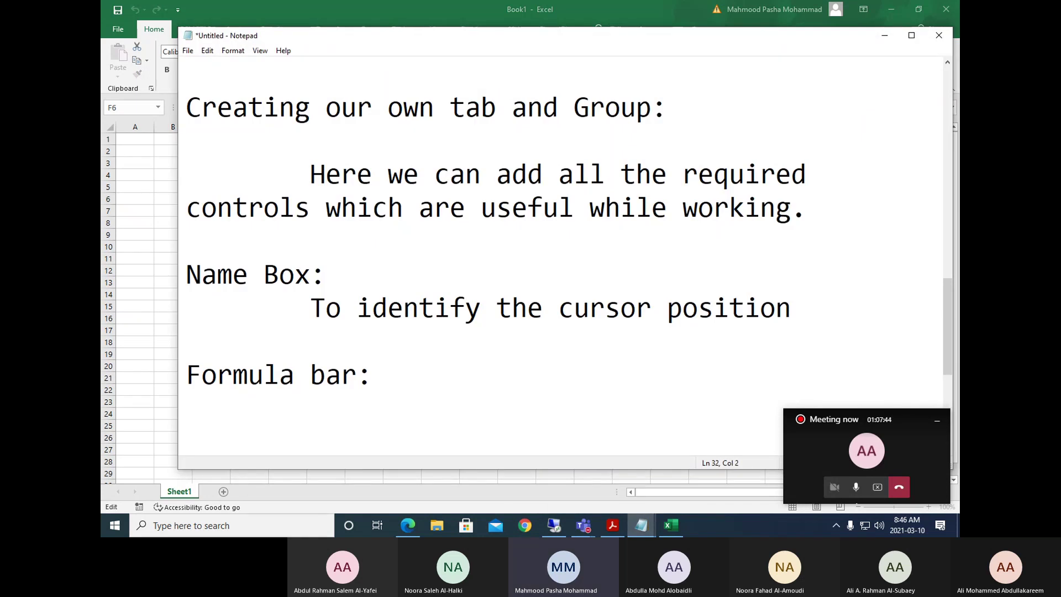
{"action": "type", "text": "It provides"}
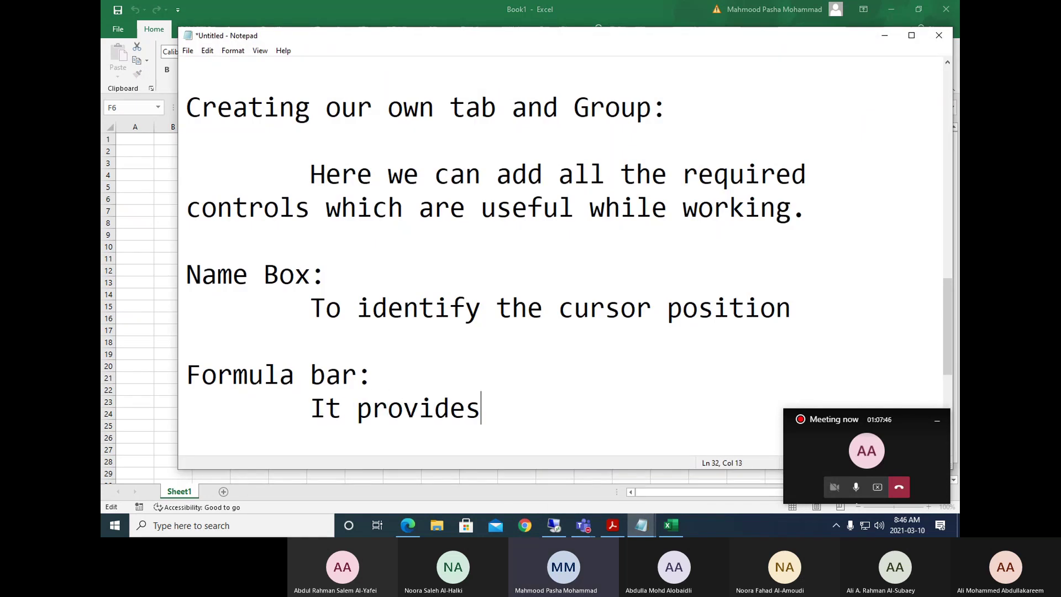
{"action": "type", "text": " a space to "}
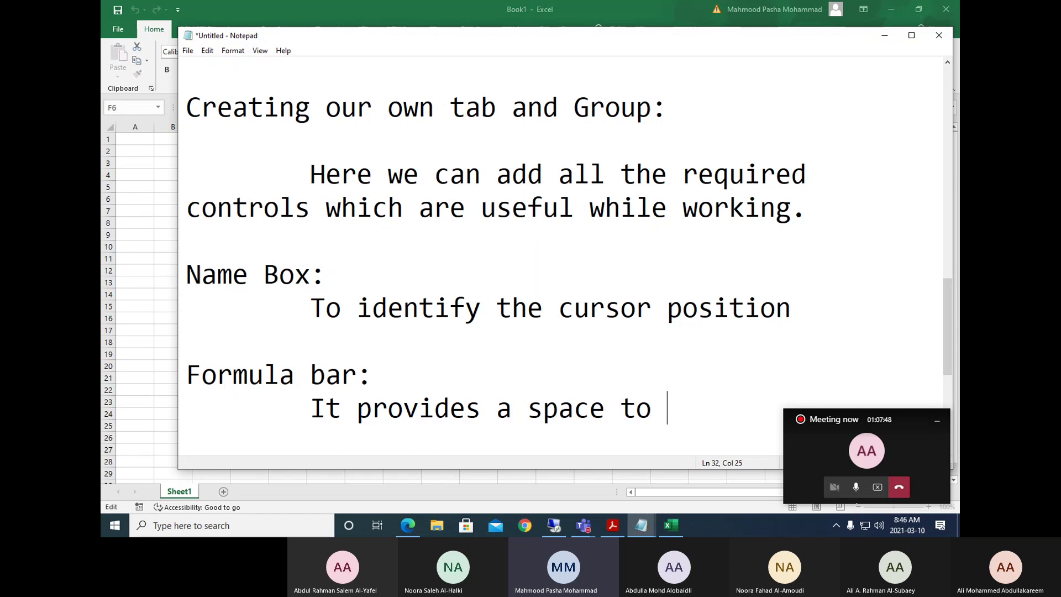
{"action": "type", "text": "work with"}
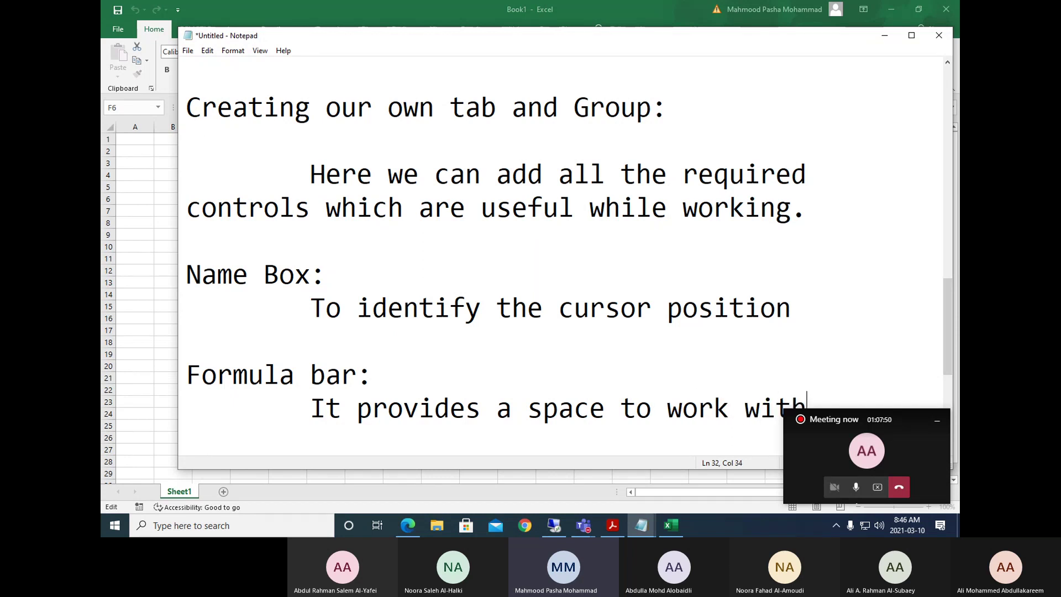
{"action": "type", "text": " formulas"}
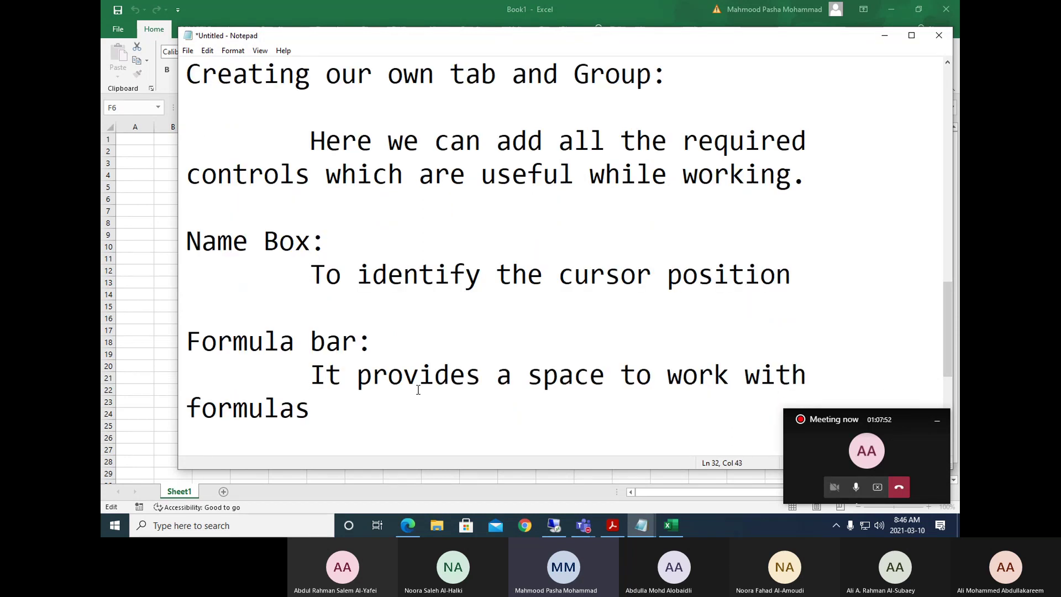
Switch back to Excel, leave formula bar editing by selecting cell P8, and rename Sheet1 as BASIC SESSION.
{"action": "key", "text": "alt+Tab"}
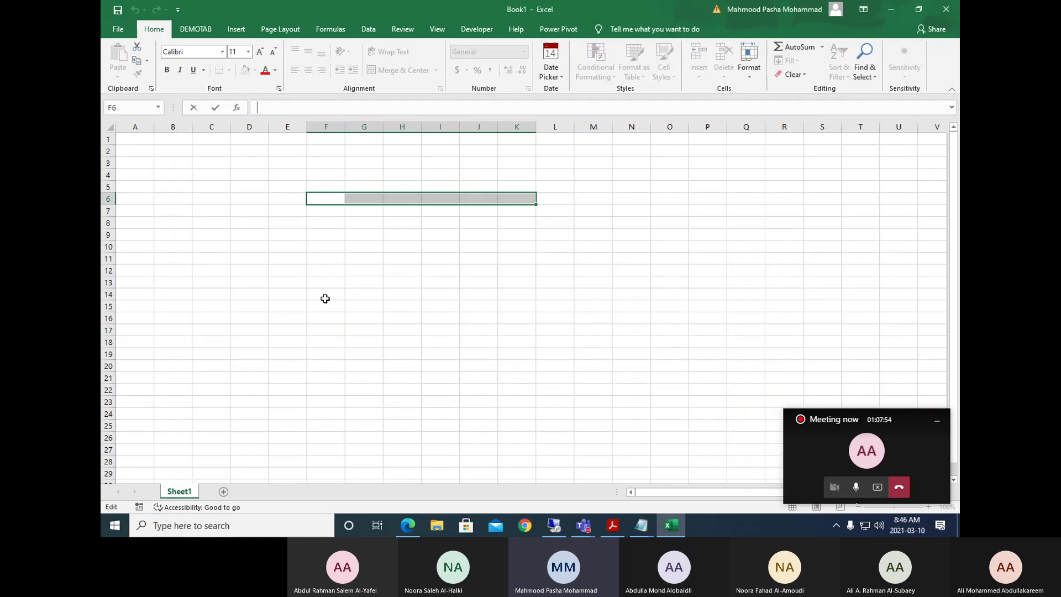
{"action": "left_click", "coordinate": [690, 222]}
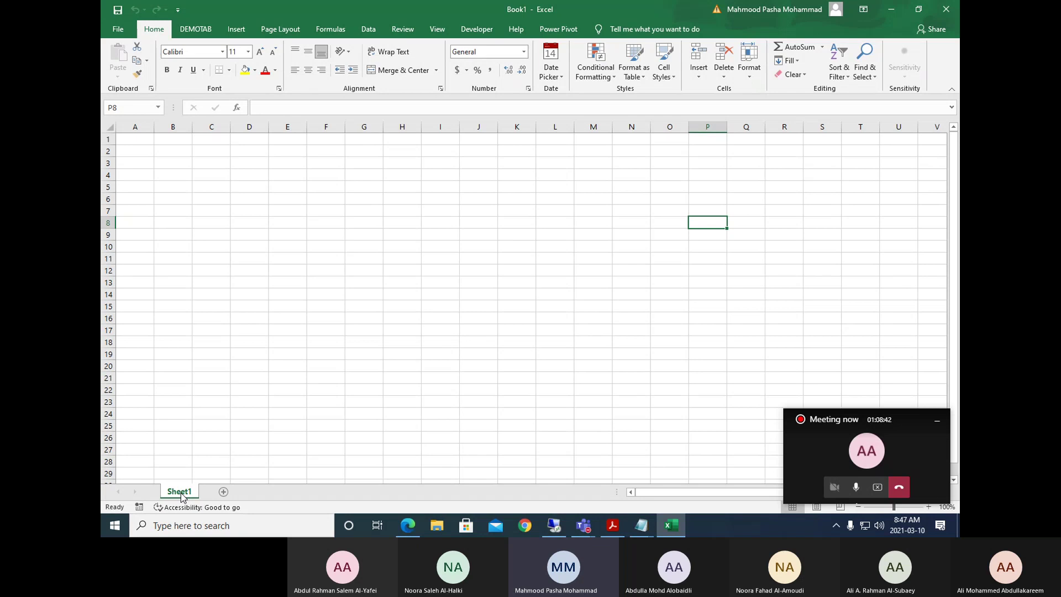
{"action": "right_click", "coordinate": [181, 495]}
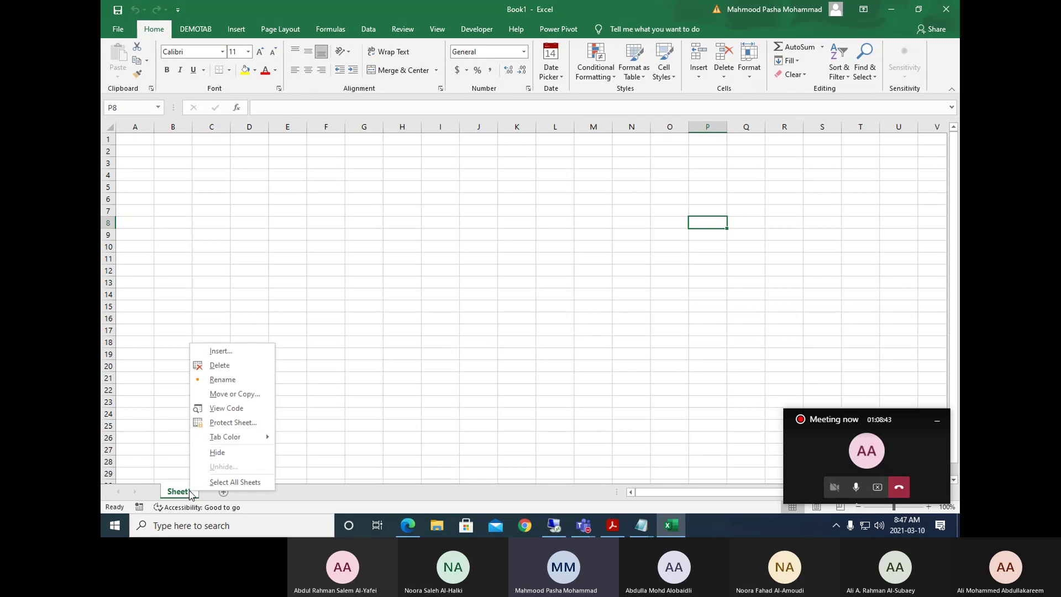
{"action": "left_click", "coordinate": [223, 380]}
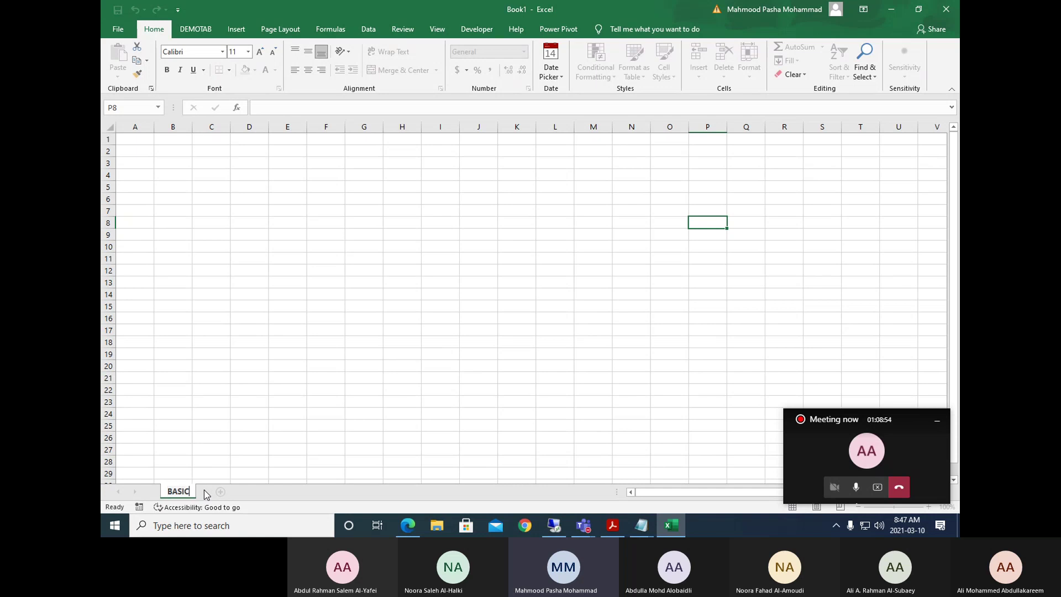
{"action": "type", "text": "SESSION"}
{"action": "key", "text": "Return"}
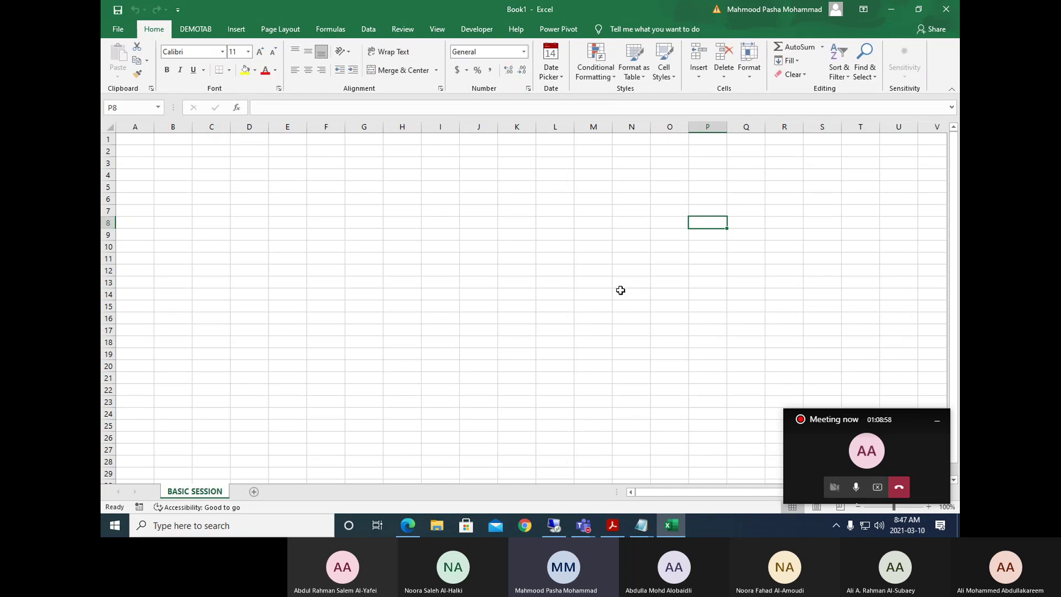
Switch to the Microsoft Excel 2019 course outline in Adobe Acrobat Reader and go to module 1 on page 1.
{"action": "left_click", "coordinate": [889, 12]}
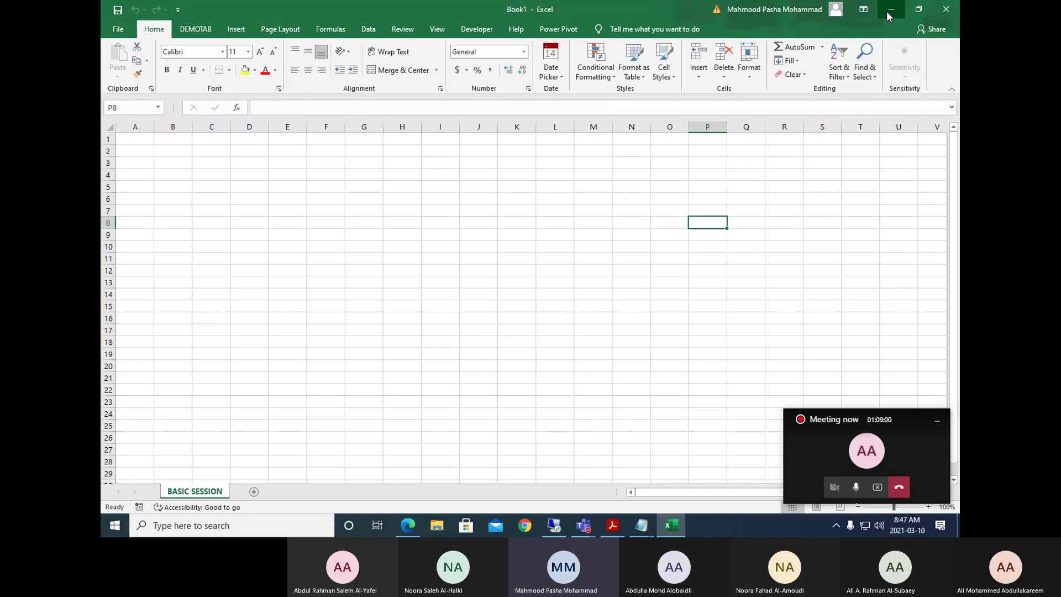
{"action": "left_click", "coordinate": [623, 523]}
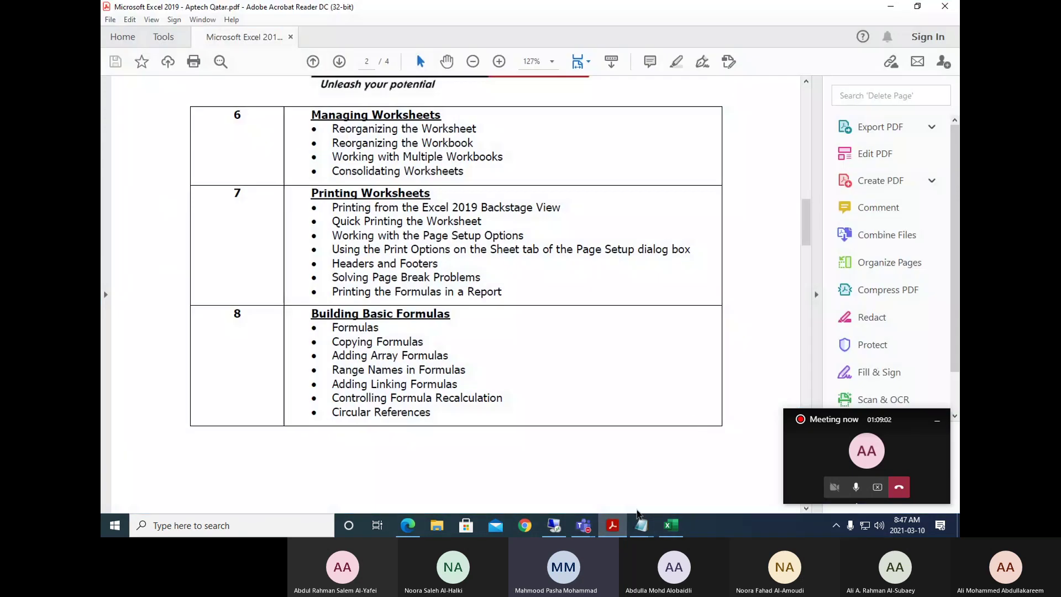
{"action": "left_click_drag", "start_coordinate": [805, 238], "coordinate": [804, 148]}
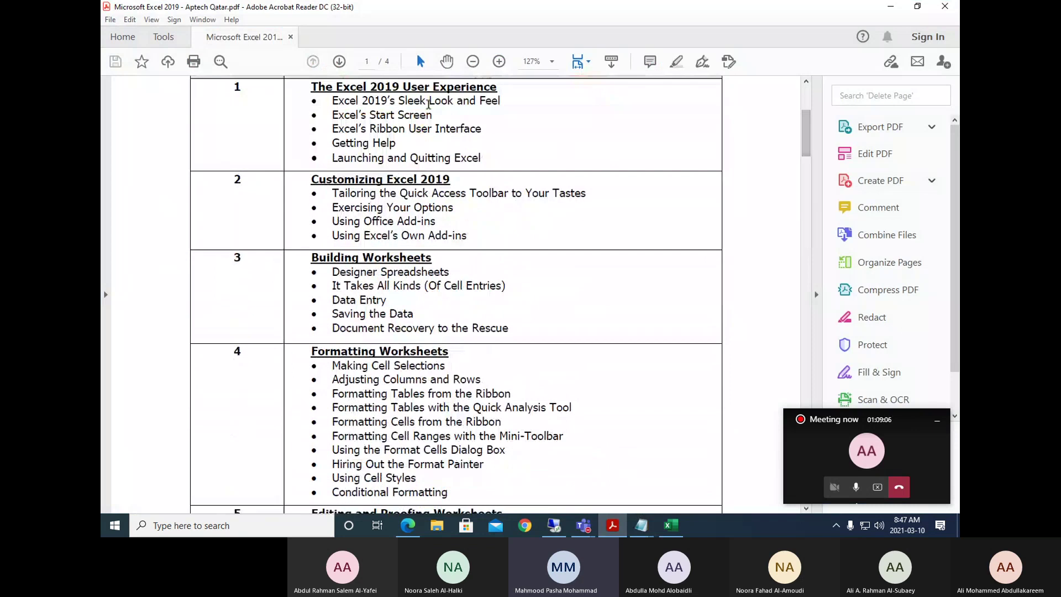
Point out the module 1 topics by selecting their text in turn, from the 2019 User Experience heading through Launching and Quitting Excel.
{"action": "left_click_drag", "start_coordinate": [369, 86], "coordinate": [497, 87]}
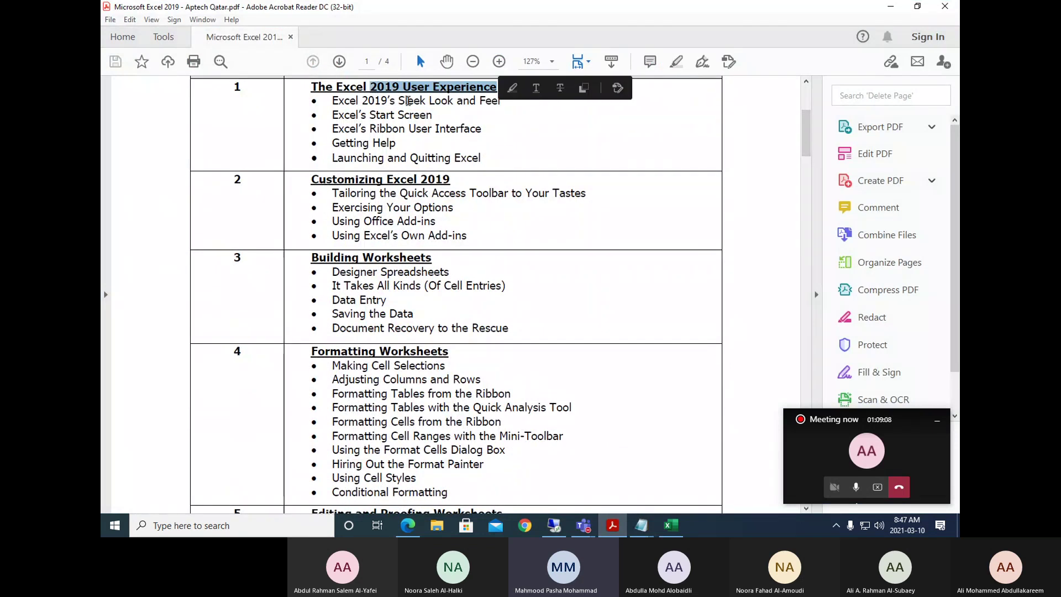
{"action": "left_click_drag", "start_coordinate": [399, 100], "coordinate": [498, 101]}
{"action": "mouse_move", "coordinate": [433, 115]}
{"action": "left_mouse_down"}
{"action": "mouse_move", "coordinate": [369, 115]}
{"action": "mouse_move", "coordinate": [429, 101]}
{"action": "left_mouse_up"}
{"action": "left_click", "coordinate": [386, 133]}
{"action": "left_click_drag", "start_coordinate": [369, 129], "coordinate": [480, 129]}
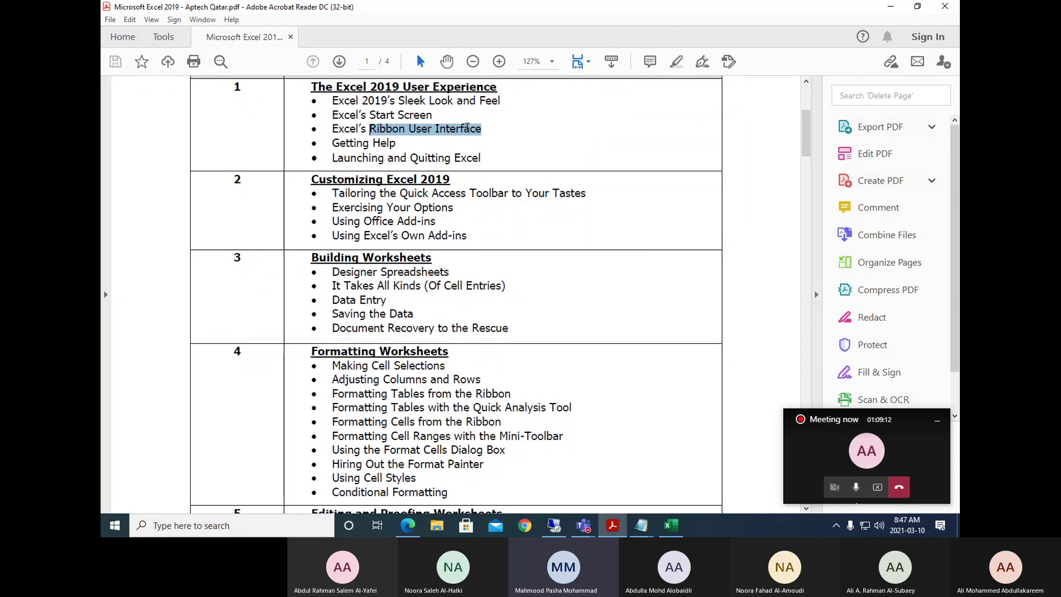
{"action": "left_click_drag", "start_coordinate": [333, 143], "coordinate": [401, 142]}
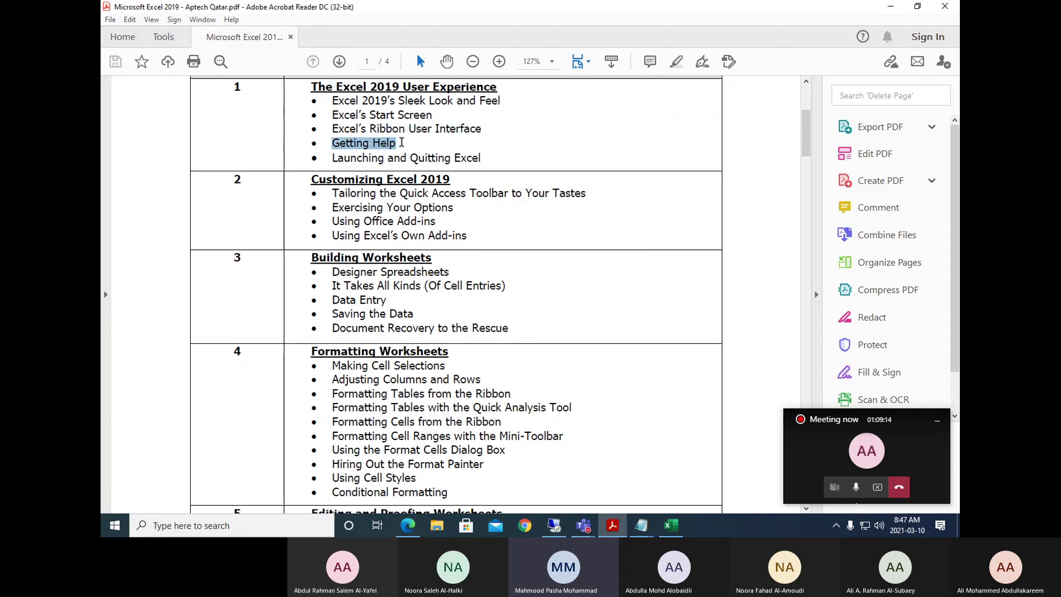
{"action": "left_click_drag", "start_coordinate": [332, 158], "coordinate": [481, 158]}
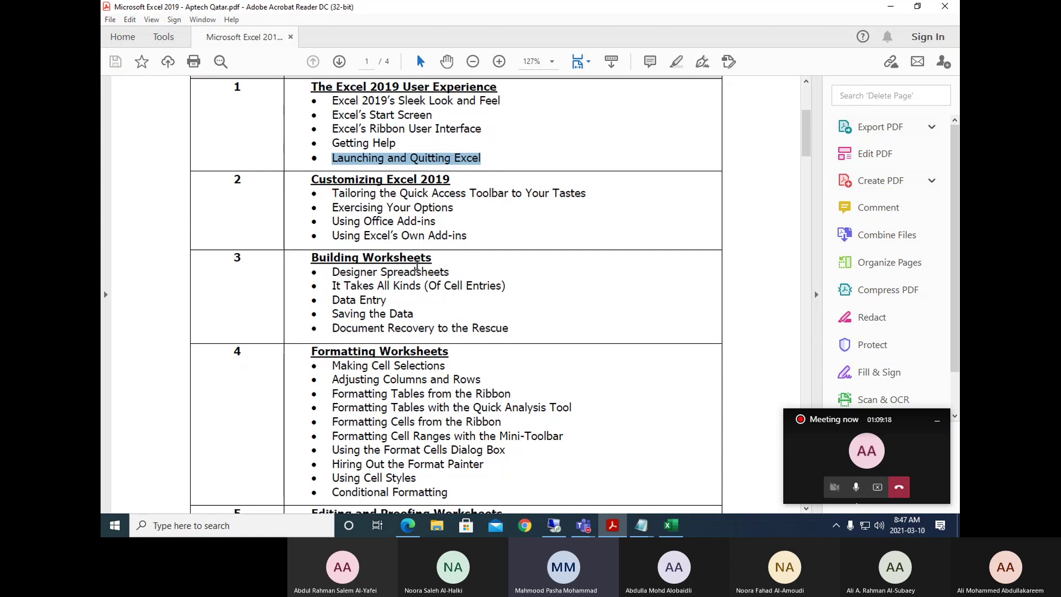
Point out outline topics in modules 2 and 3 by selecting their text, from Quick Access Toolbar customization through Data Entry.
{"action": "scroll", "coordinate": [415, 271], "scroll_direction": "down", "scroll_amount": 2}
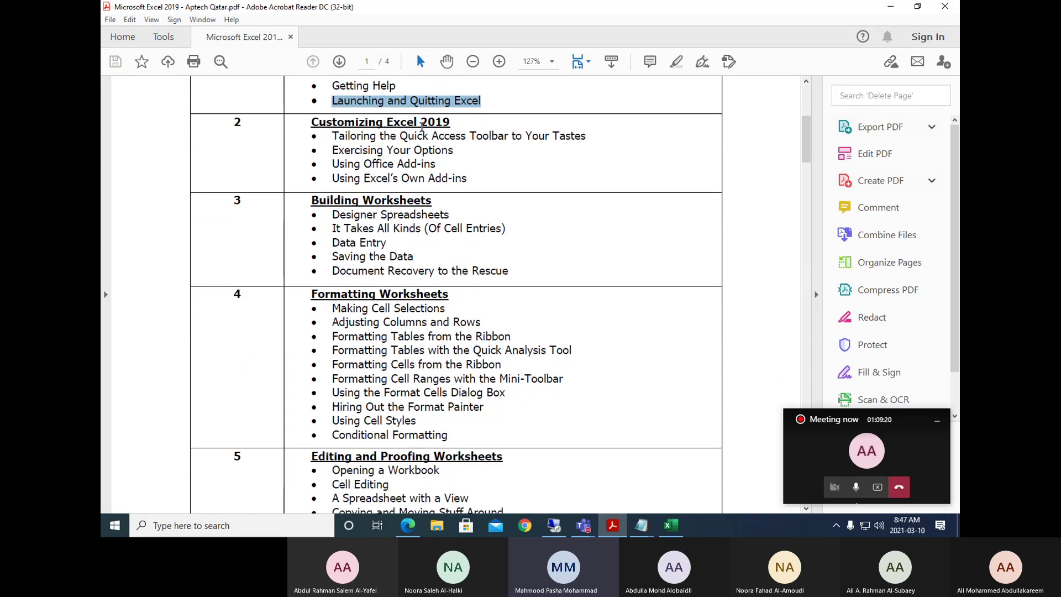
{"action": "left_click_drag", "start_coordinate": [401, 136], "coordinate": [574, 138]}
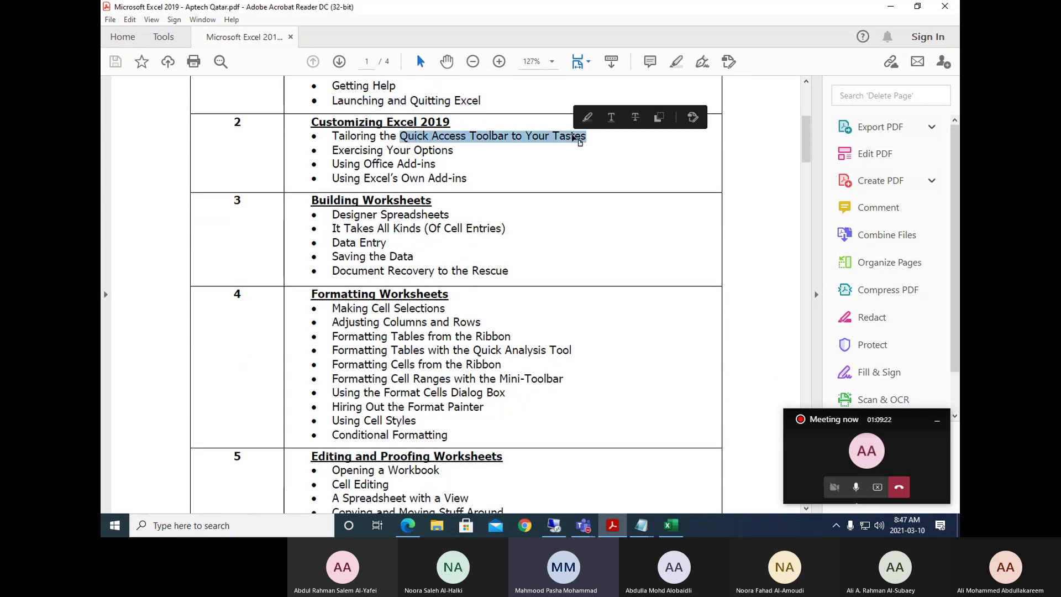
{"action": "left_click_drag", "start_coordinate": [333, 150], "coordinate": [457, 150]}
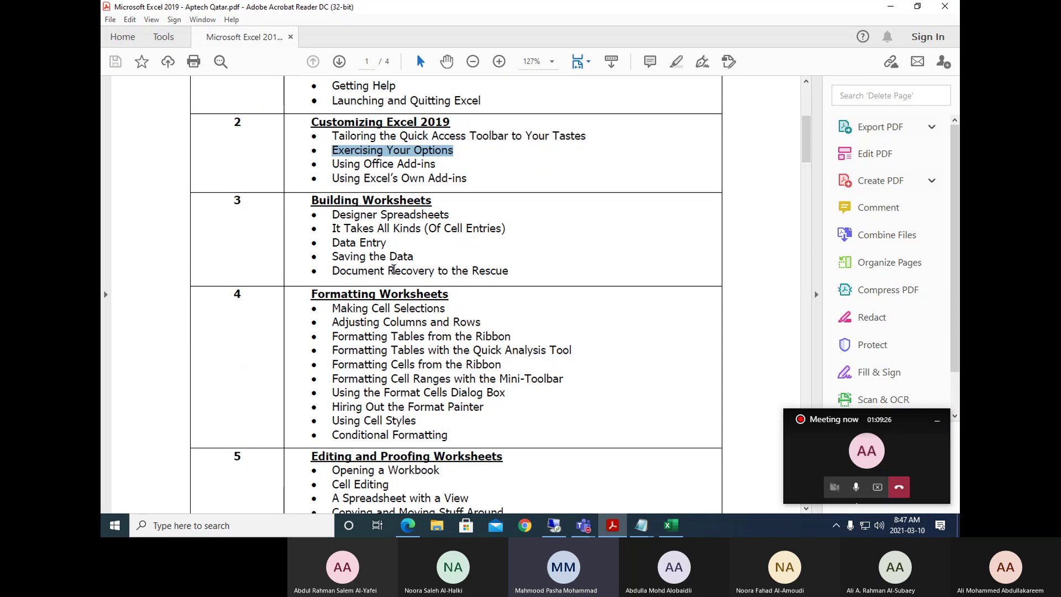
{"action": "scroll", "coordinate": [358, 291], "scroll_direction": "down", "scroll_amount": 2}
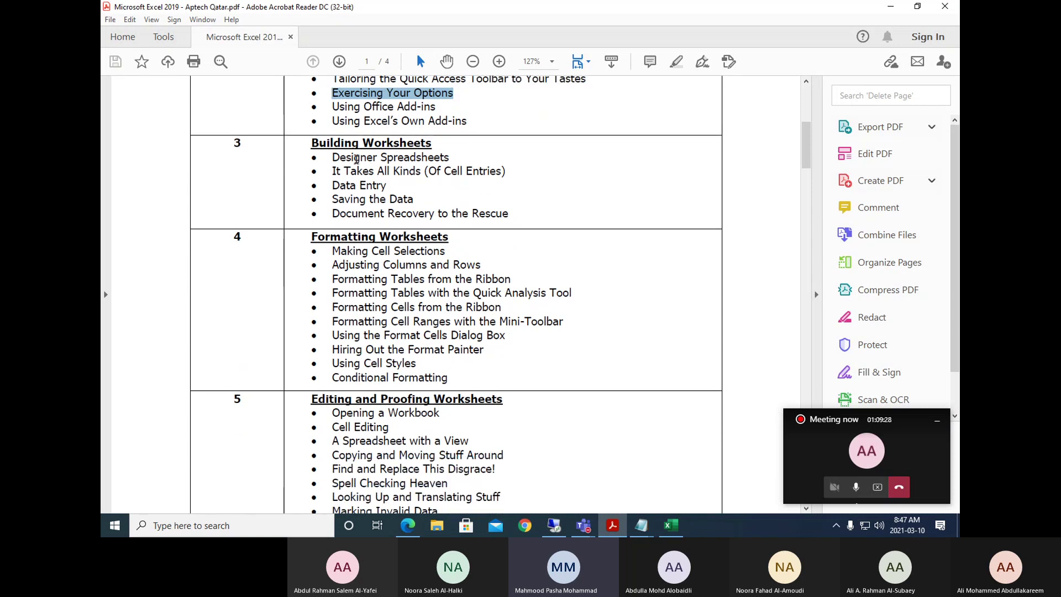
{"action": "left_click_drag", "start_coordinate": [357, 159], "coordinate": [432, 159]}
{"action": "mouse_move", "coordinate": [357, 170]}
{"action": "left_mouse_down"}
{"action": "mouse_move", "coordinate": [445, 171]}
{"action": "mouse_move", "coordinate": [347, 186]}
{"action": "left_mouse_up"}
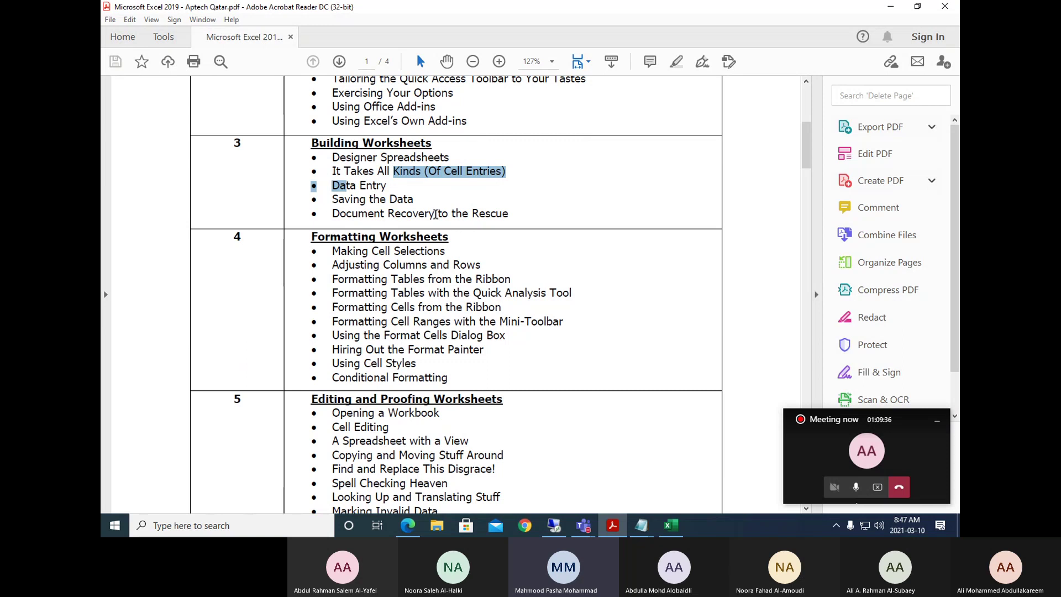
Point out the module 4 Formatting Worksheets topics by selecting their text, from Adjusting Columns and Rows through the Mini-Toolbar.
{"action": "scroll", "coordinate": [427, 254], "scroll_direction": "down", "scroll_amount": 5}
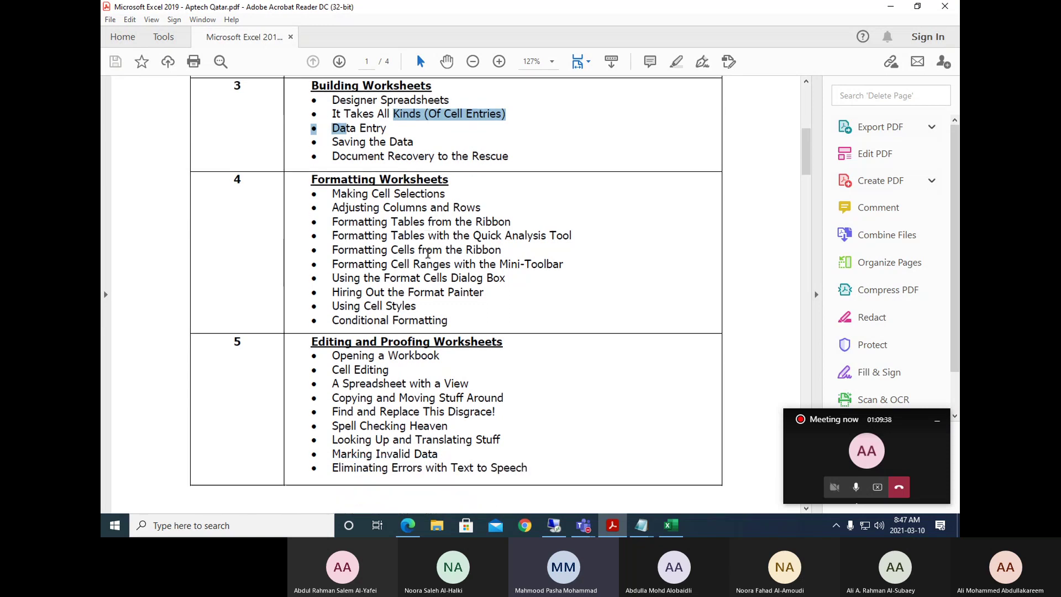
{"action": "scroll", "coordinate": [428, 255], "scroll_direction": "up", "scroll_amount": 3}
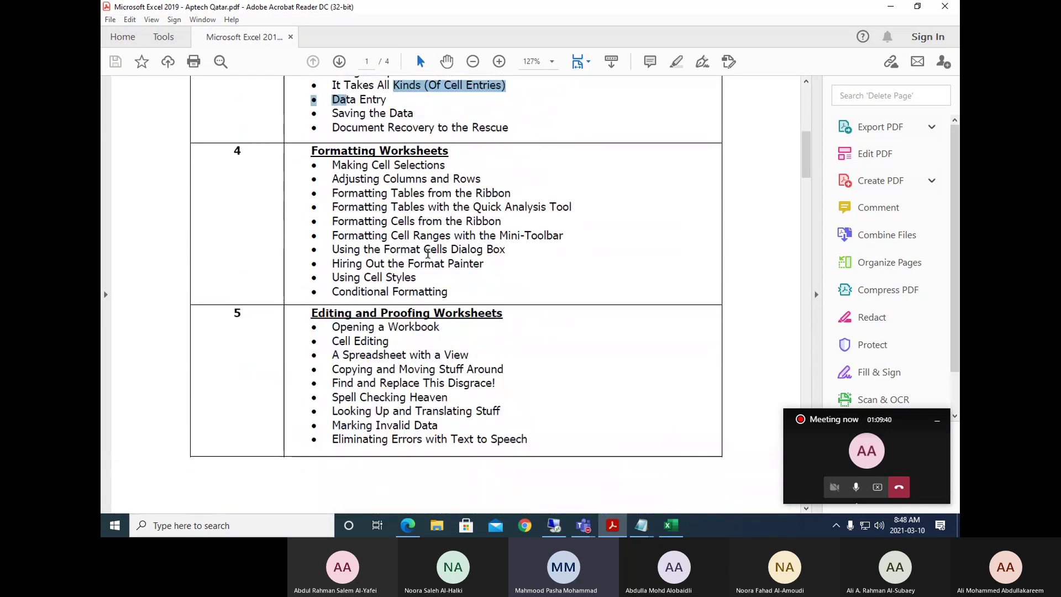
{"action": "left_click_drag", "start_coordinate": [332, 179], "coordinate": [451, 178]}
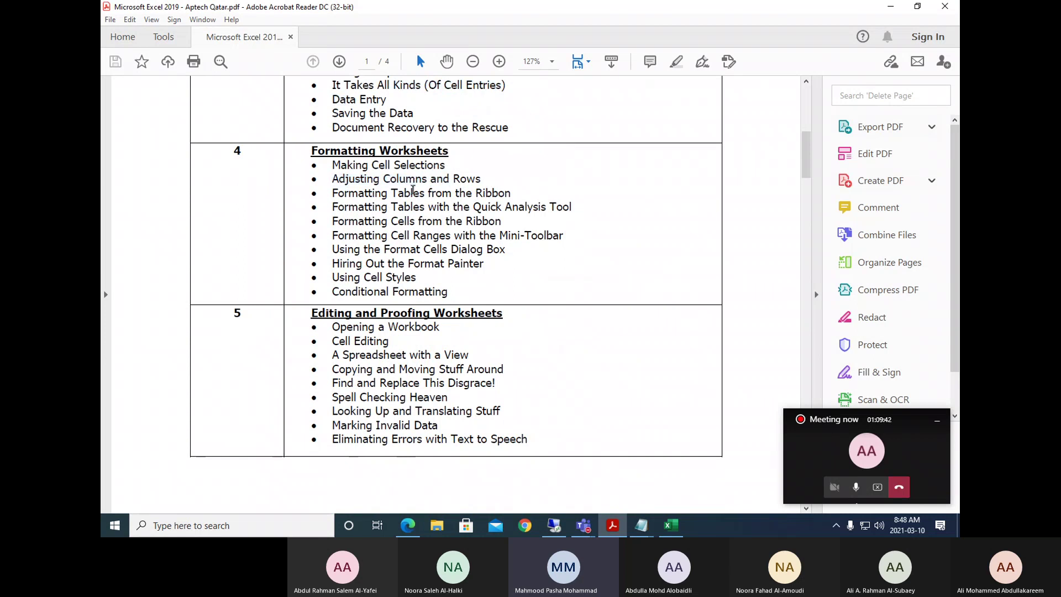
{"action": "left_click_drag", "start_coordinate": [392, 193], "coordinate": [573, 206]}
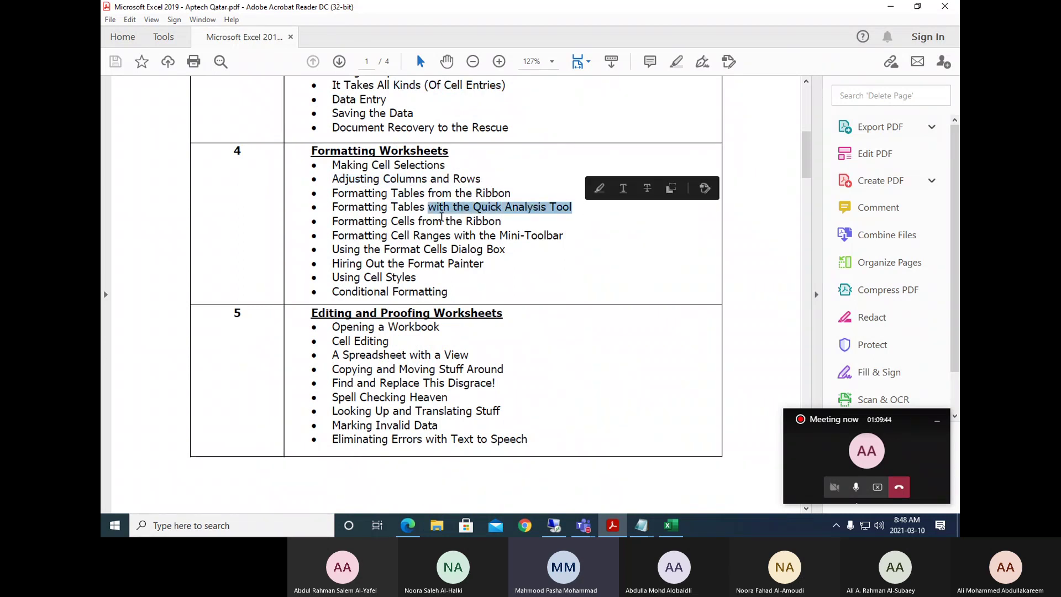
{"action": "left_click_drag", "start_coordinate": [409, 220], "coordinate": [562, 235]}
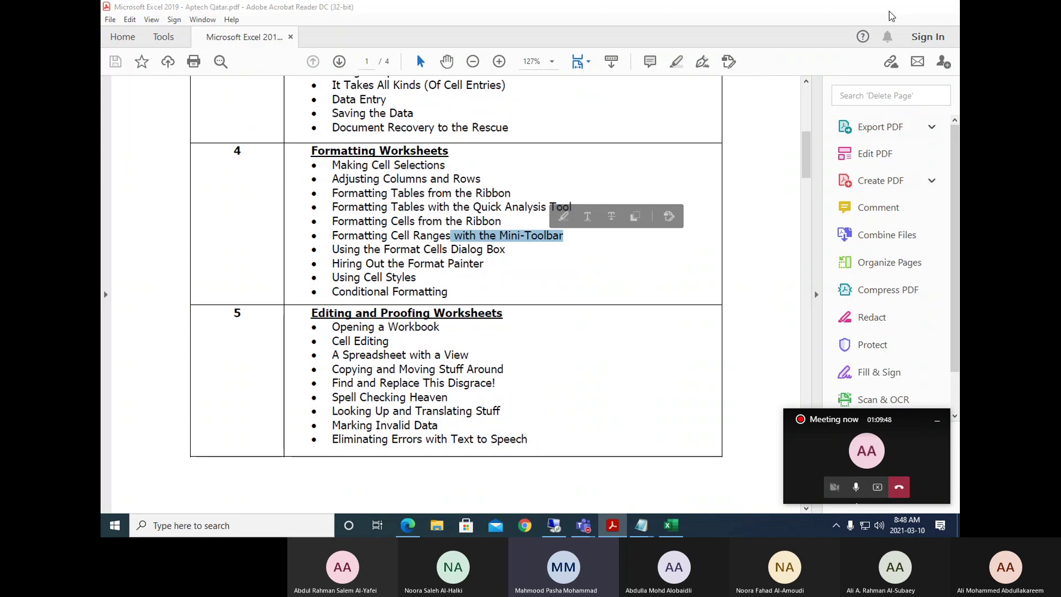
Minimize the course outline, switch to Excel, and view the Backstage start page before returning to the BASIC SESSION sheet.
{"action": "left_click", "coordinate": [890, 7]}
{"action": "left_click", "coordinate": [672, 527]}
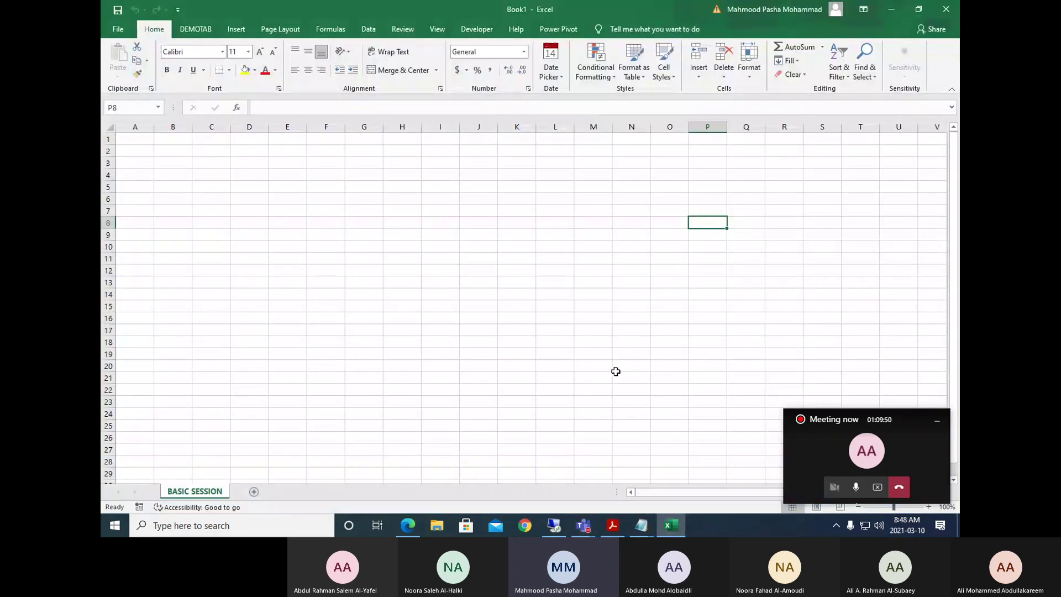
{"action": "left_click", "coordinate": [856, 487]}
{"action": "left_click", "coordinate": [121, 29]}
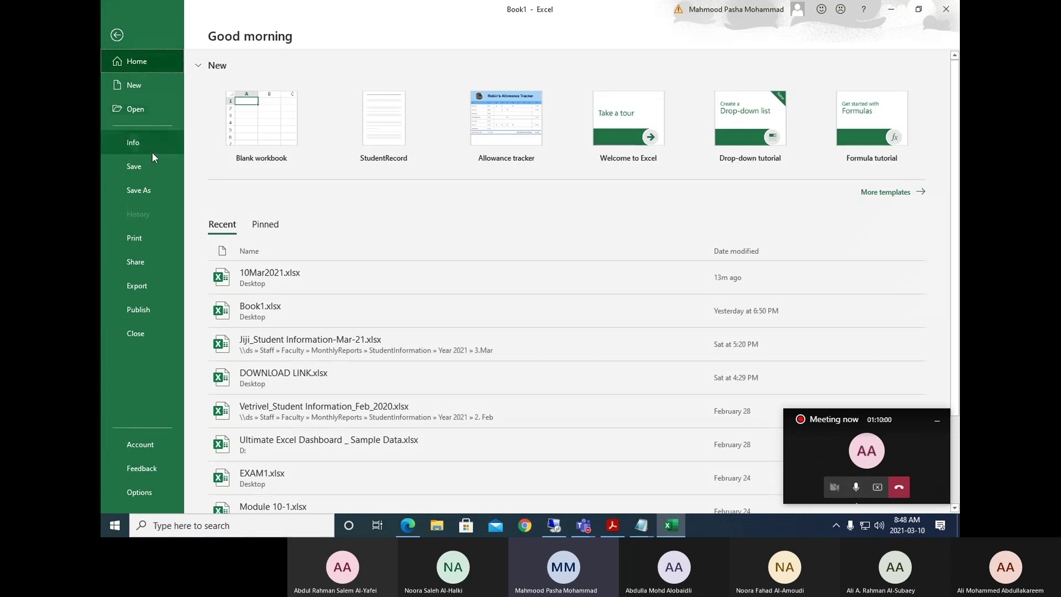
{"action": "left_click", "coordinate": [116, 35]}
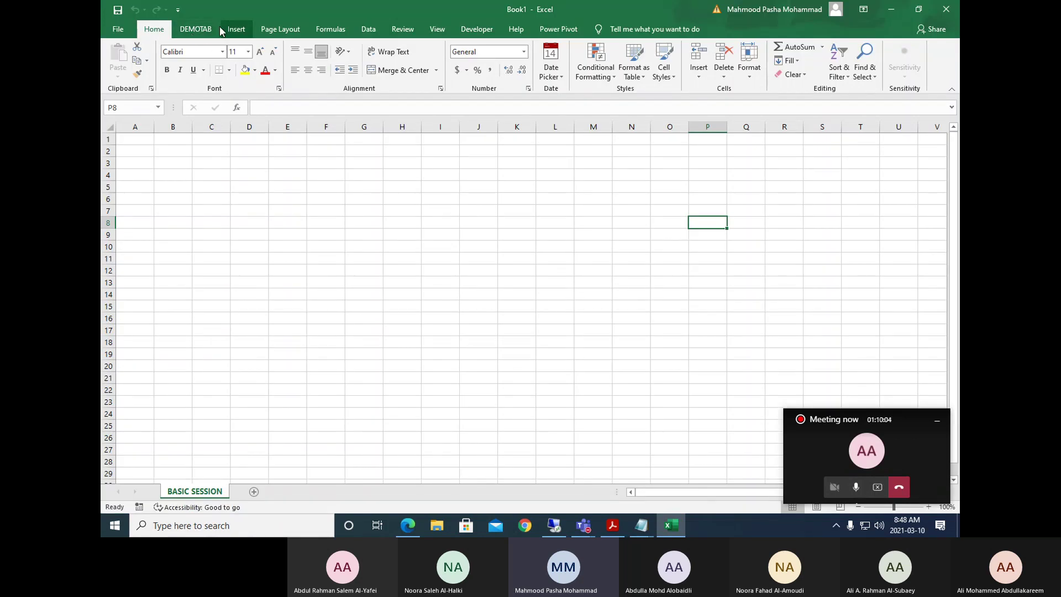
Tour the ribbon's command sets in turn, from Home and DEMOTAB through Power Pivot, and return to the Home commands.
{"action": "left_click", "coordinate": [214, 26]}
{"action": "left_click", "coordinate": [238, 28]}
{"action": "left_click", "coordinate": [154, 29]}
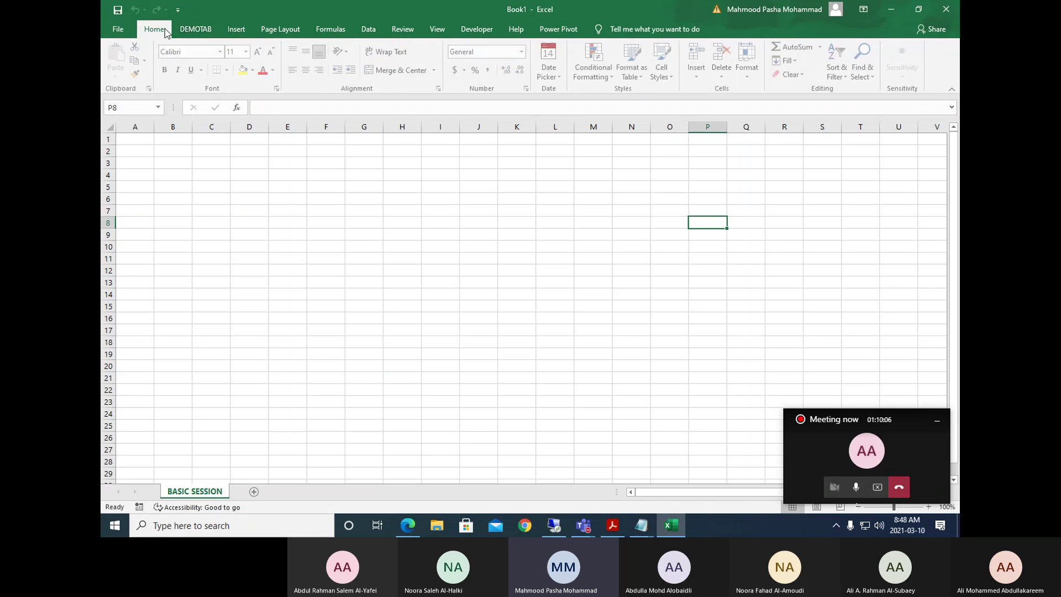
{"action": "left_click", "coordinate": [196, 30]}
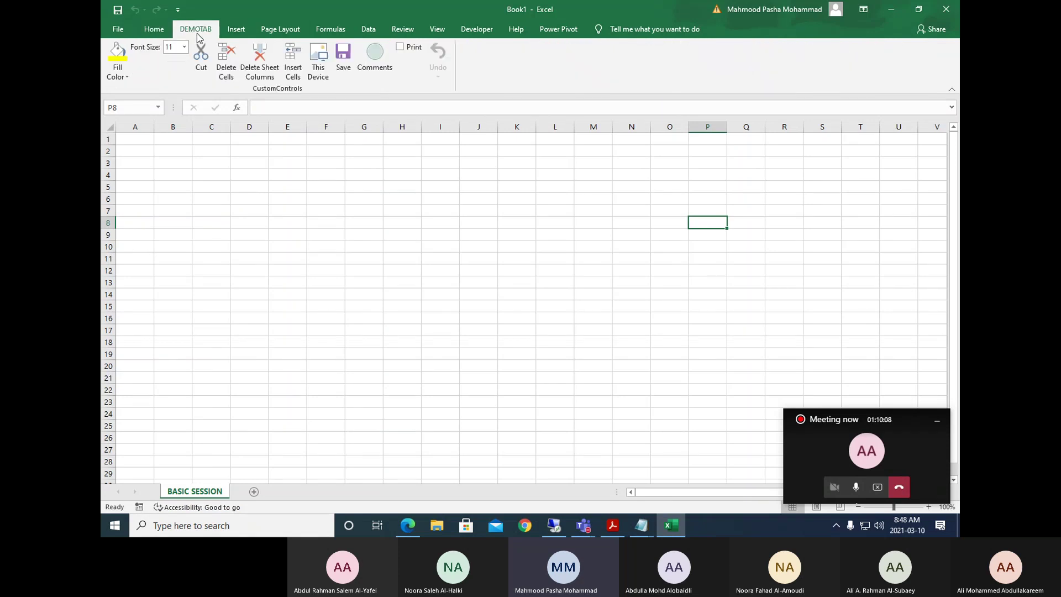
{"action": "left_click", "coordinate": [235, 32]}
{"action": "left_click", "coordinate": [280, 31]}
{"action": "left_click", "coordinate": [332, 31]}
{"action": "left_click", "coordinate": [369, 31]}
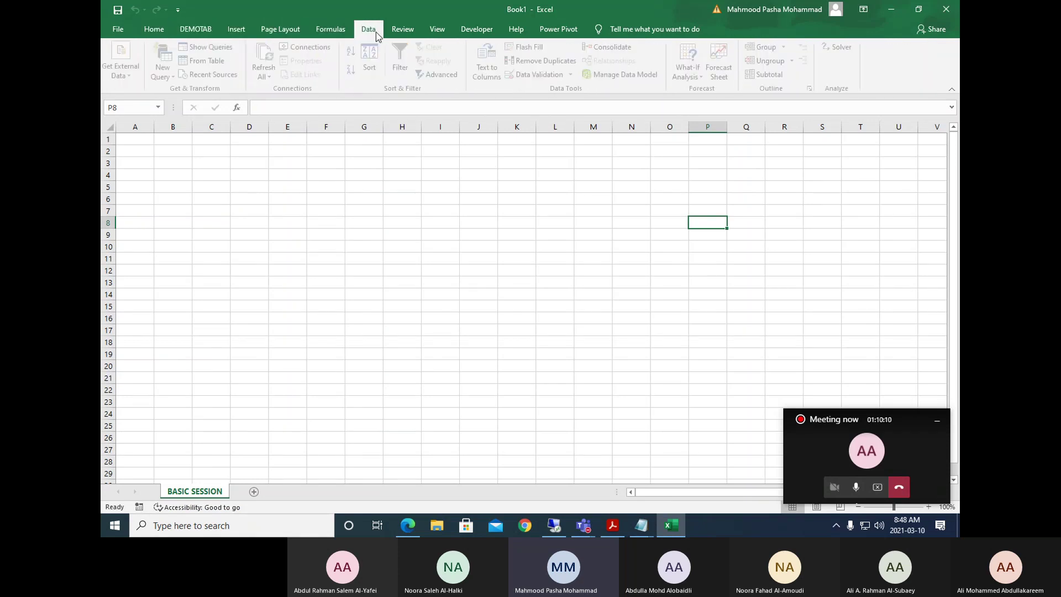
{"action": "left_click", "coordinate": [408, 32]}
{"action": "left_click", "coordinate": [437, 29]}
{"action": "left_click", "coordinate": [477, 29]}
{"action": "left_click", "coordinate": [516, 29]}
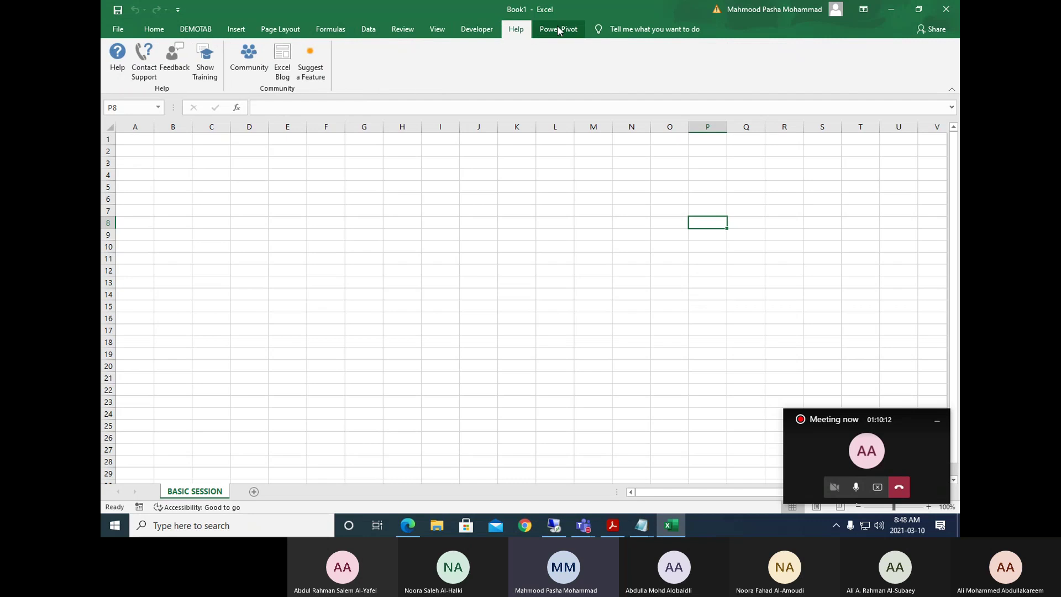
{"action": "left_click", "coordinate": [559, 28]}
{"action": "left_click", "coordinate": [154, 29]}
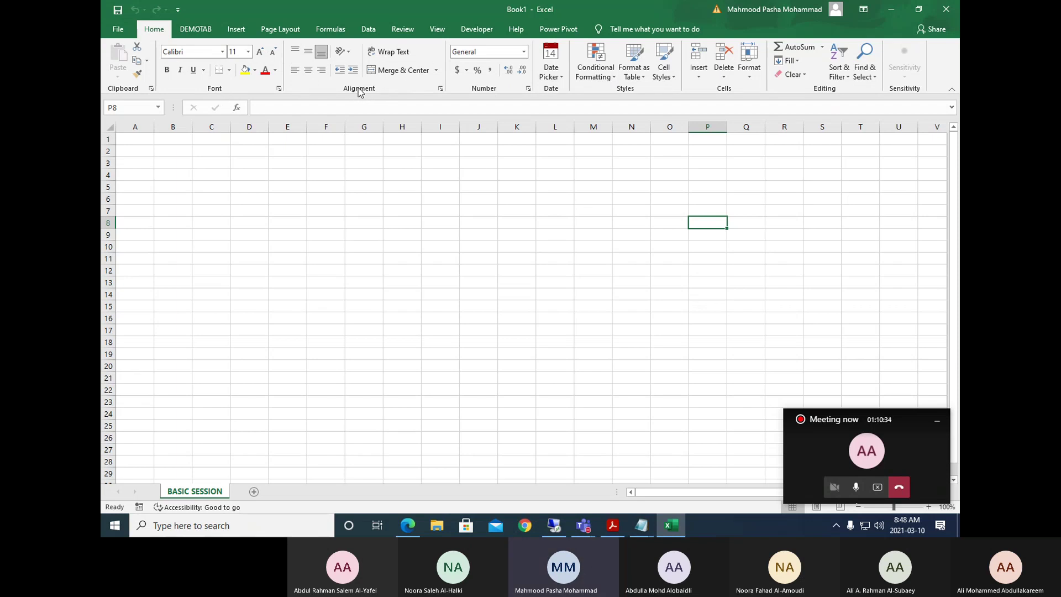
Compare the custom DEMOTAB commands with the Insert, Page Layout and Home command sets, ending on Home.
{"action": "left_click", "coordinate": [196, 28]}
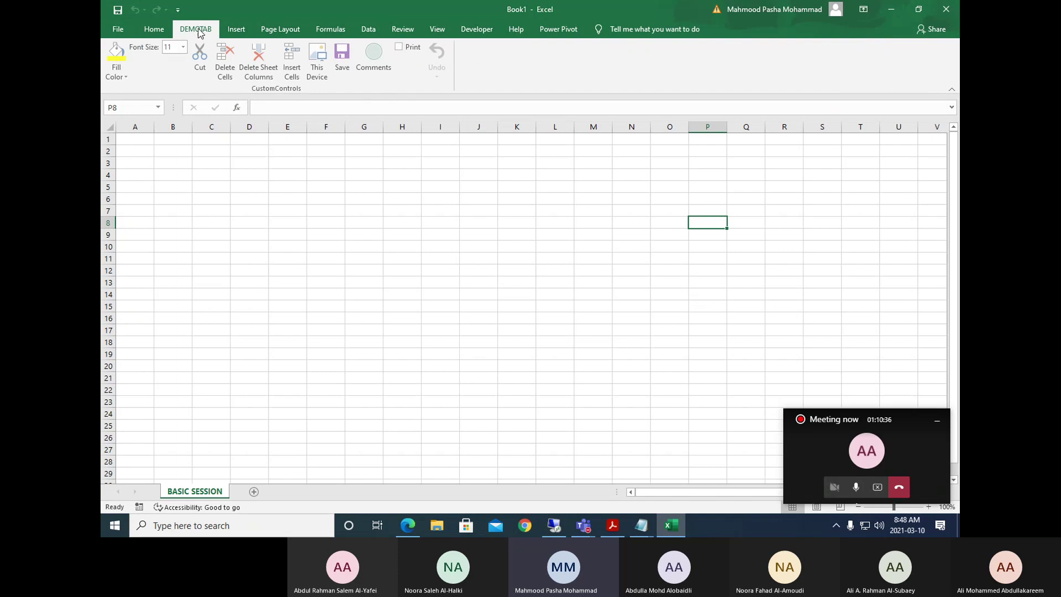
{"action": "left_click", "coordinate": [243, 29]}
{"action": "left_click", "coordinate": [281, 28]}
{"action": "left_click", "coordinate": [154, 29]}
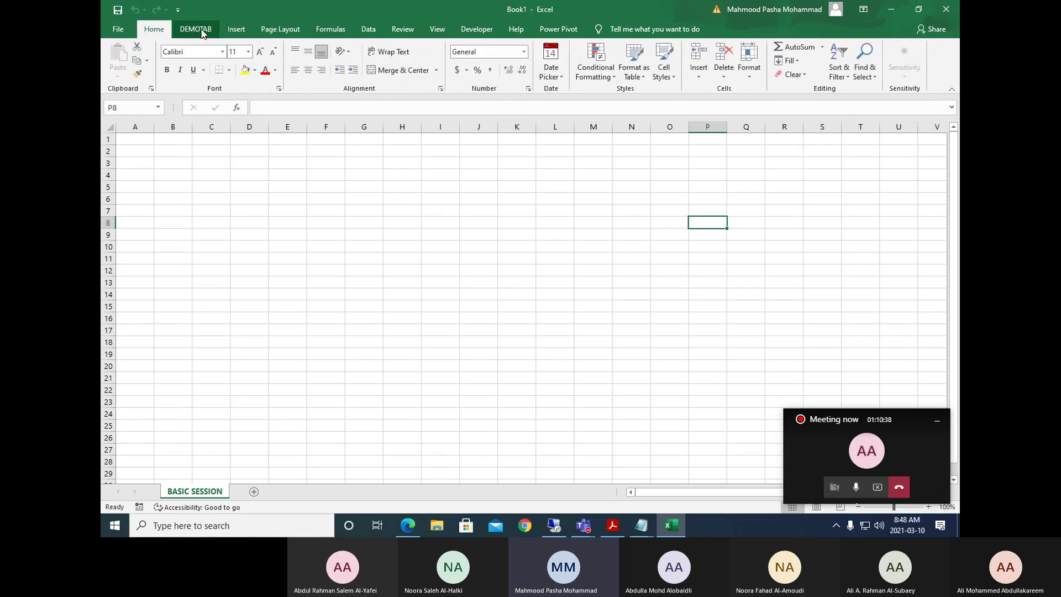
{"action": "left_click", "coordinate": [202, 32]}
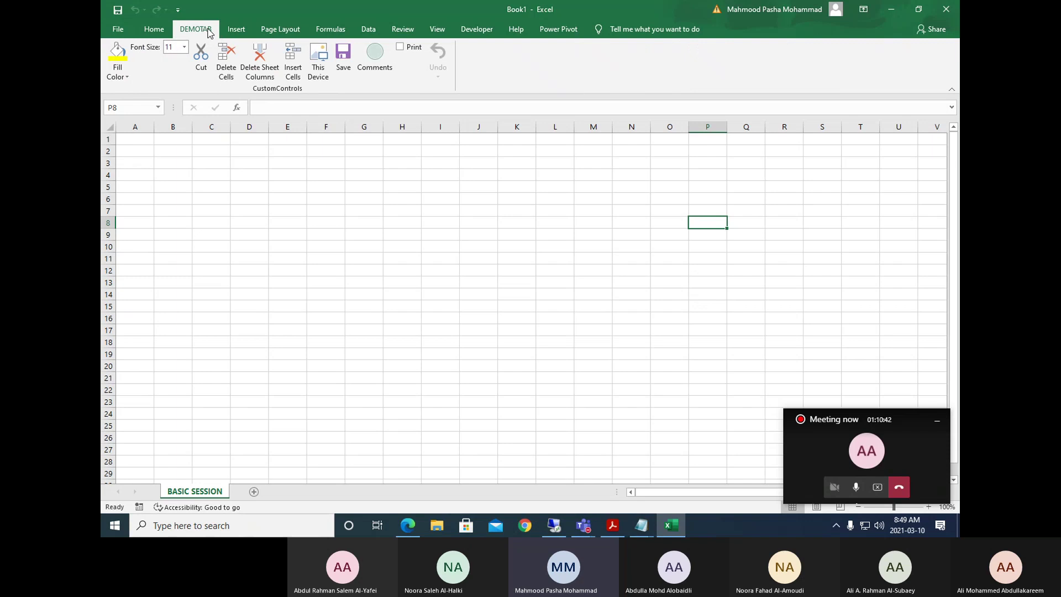
{"action": "left_click", "coordinate": [154, 31]}
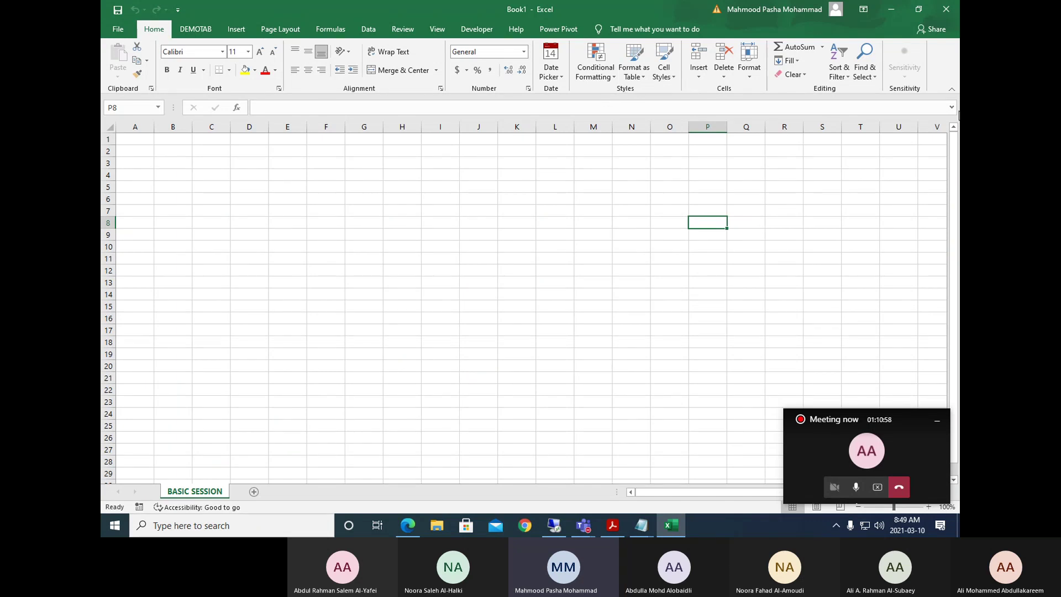
Collapse the ribbon, expand and shrink the formula bar, and restore the ribbon display with Show Tabs and Commands.
{"action": "left_click", "coordinate": [951, 89]}
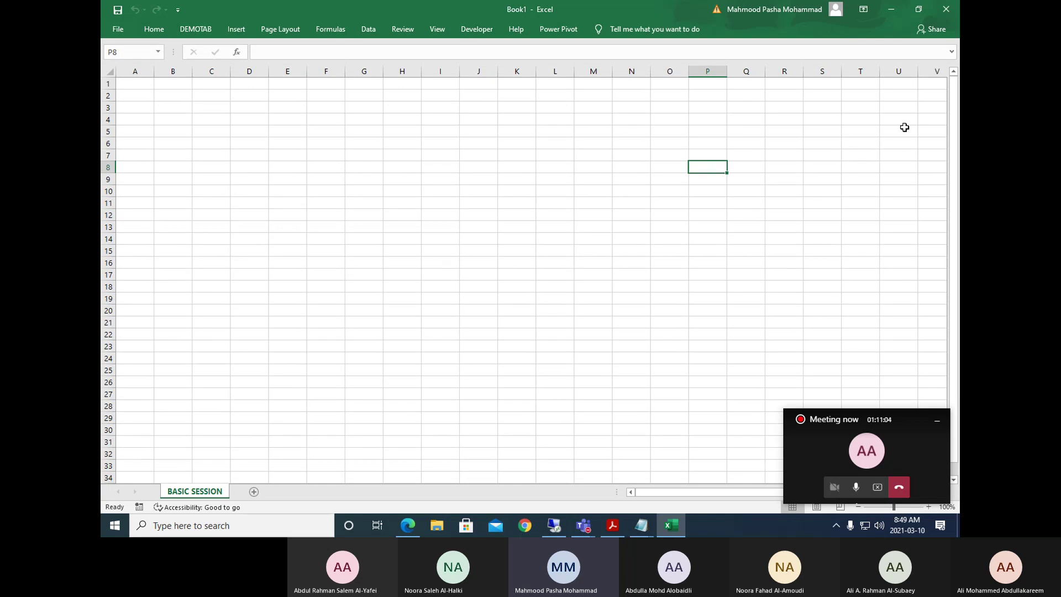
{"action": "left_click", "coordinate": [952, 55]}
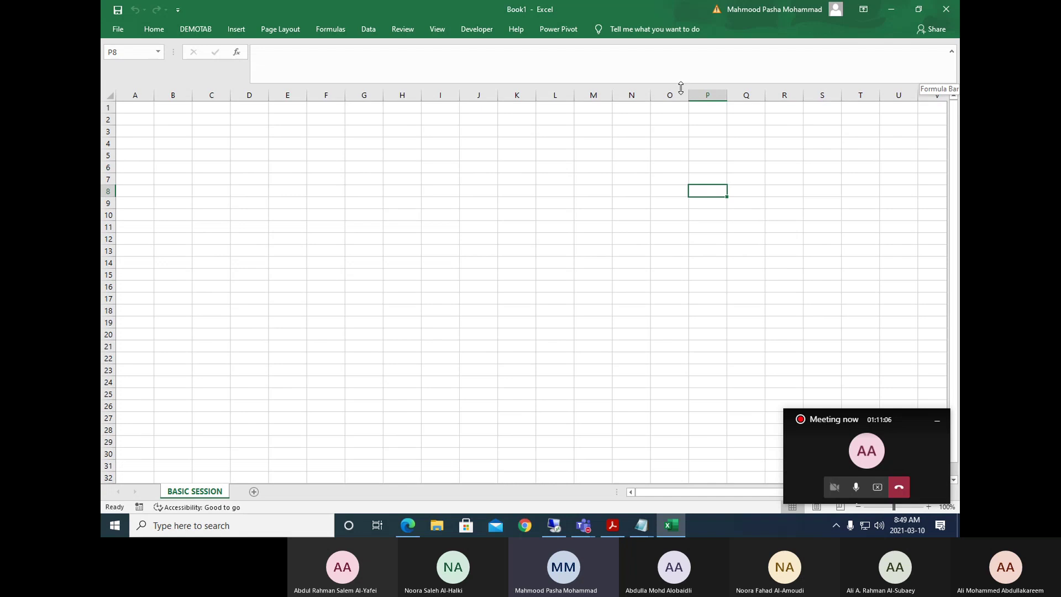
{"action": "left_click", "coordinate": [952, 52]}
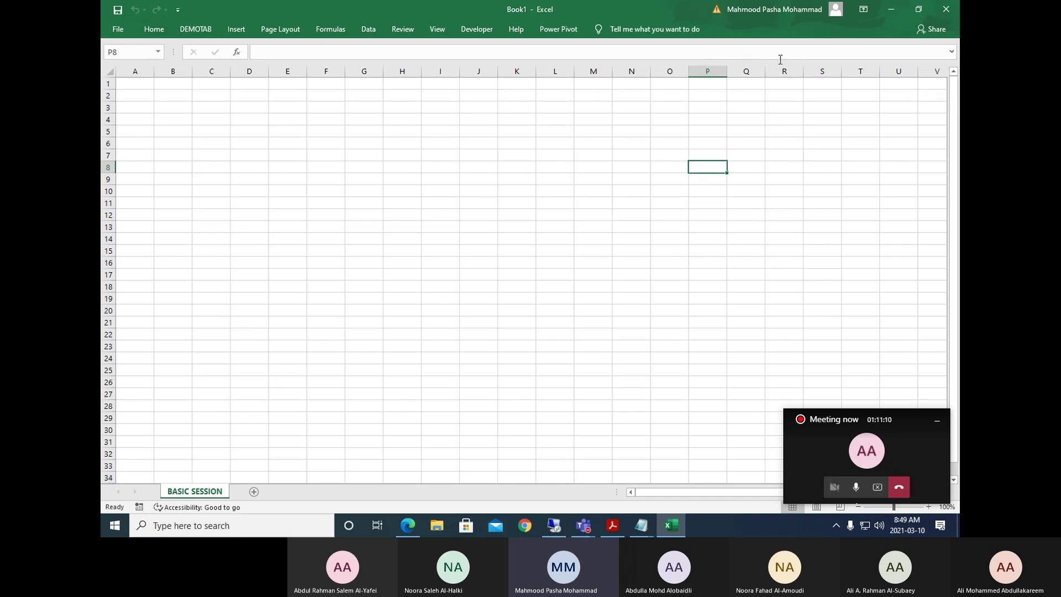
{"action": "left_click", "coordinate": [864, 10]}
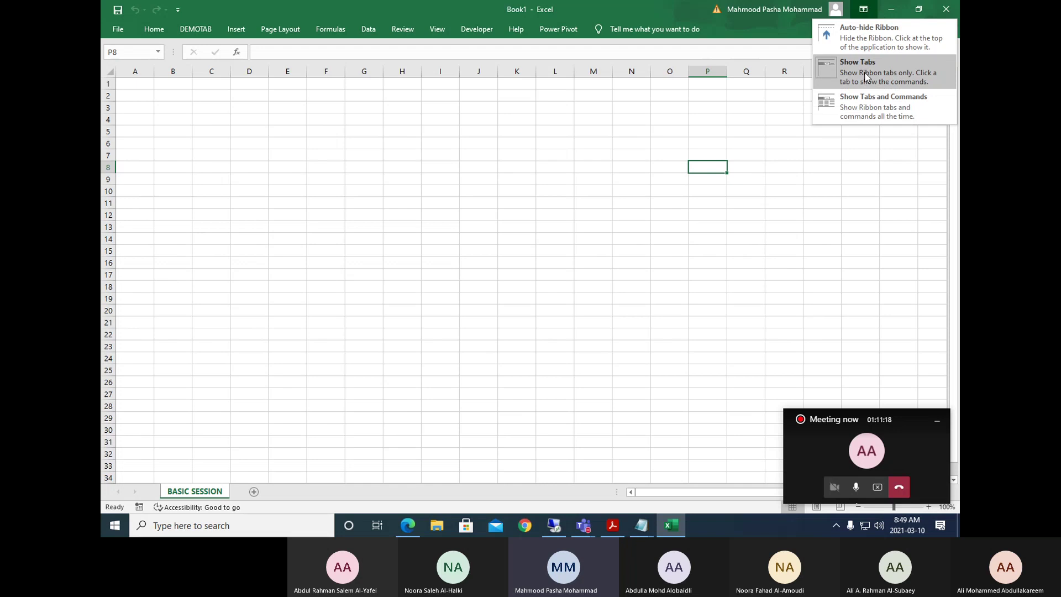
{"action": "left_click", "coordinate": [875, 111]}
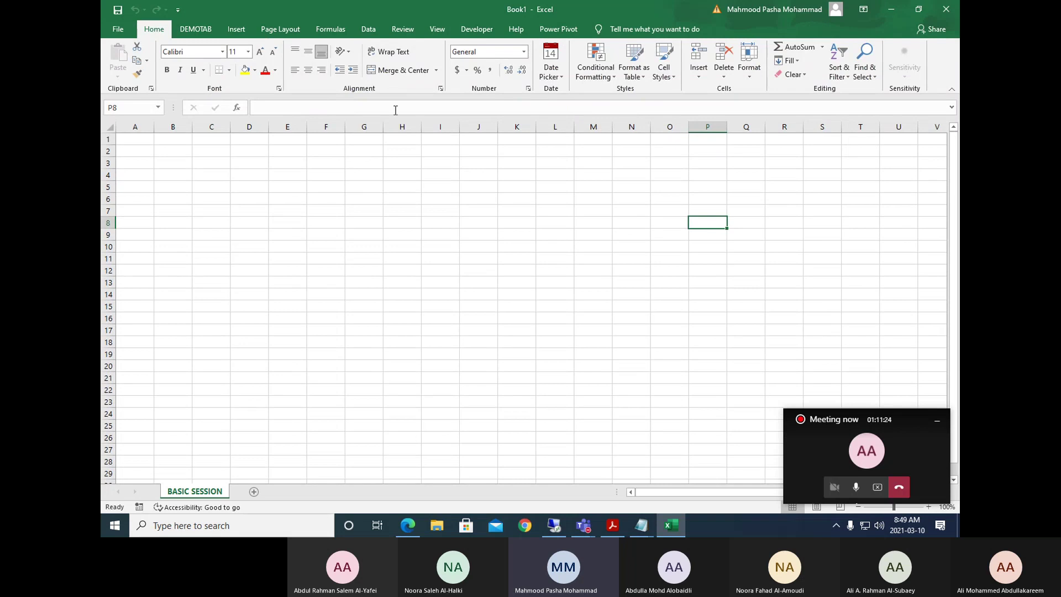
Auto-hide the ribbon, select cell F4, reveal the ribbon temporarily, and set its display back to Show Tabs and Commands.
{"action": "left_click", "coordinate": [867, 7]}
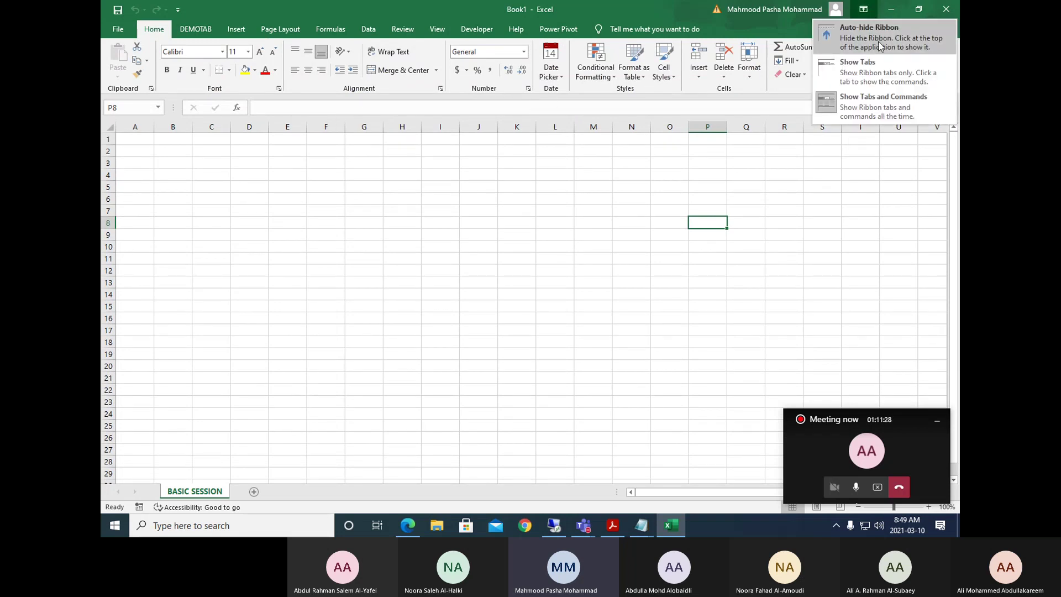
{"action": "left_click", "coordinate": [876, 41]}
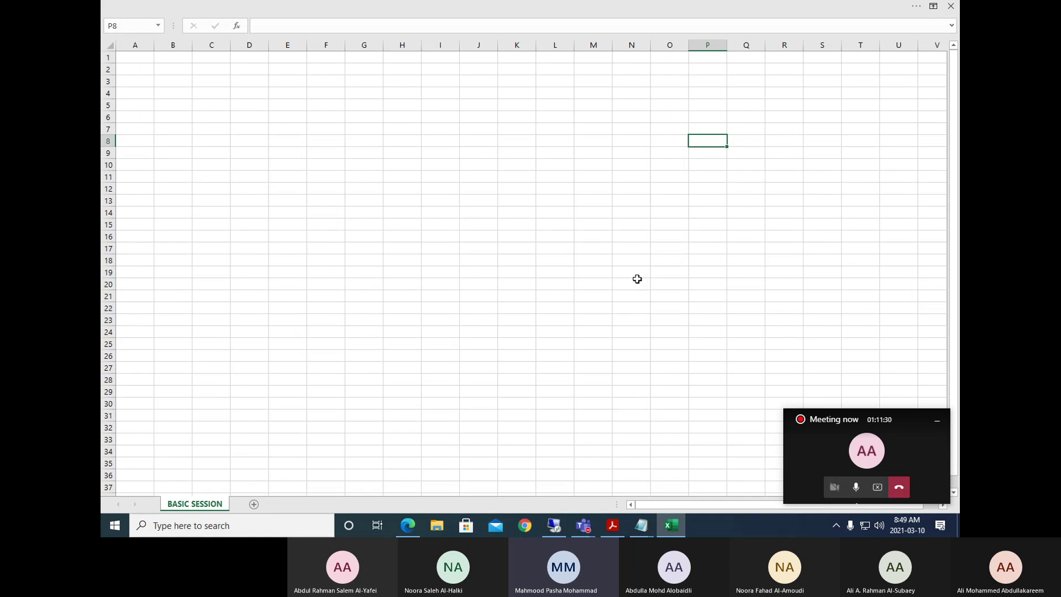
{"action": "left_click", "coordinate": [325, 90]}
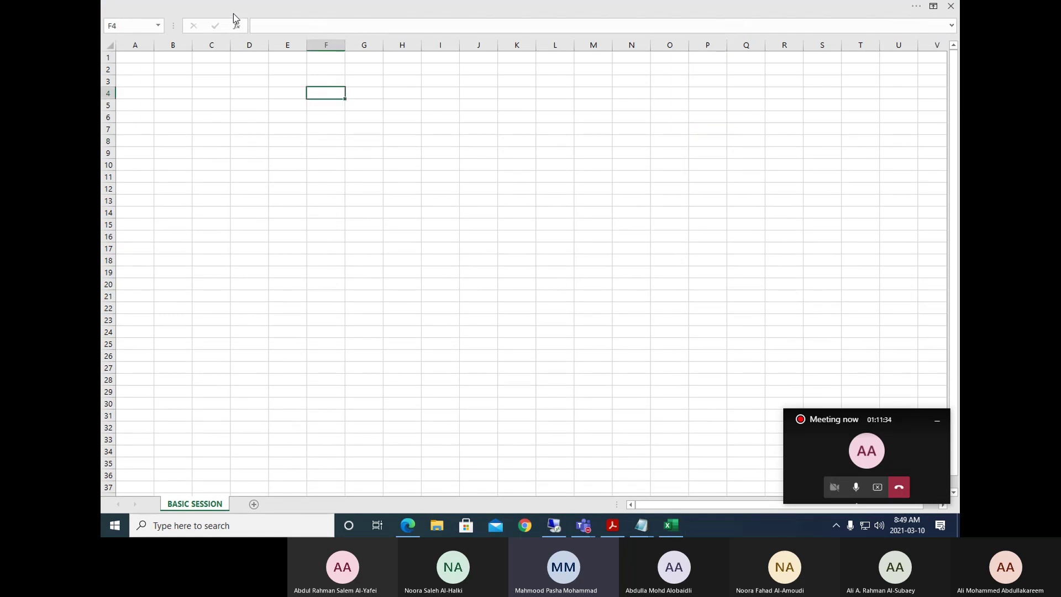
{"action": "left_click", "coordinate": [236, 11]}
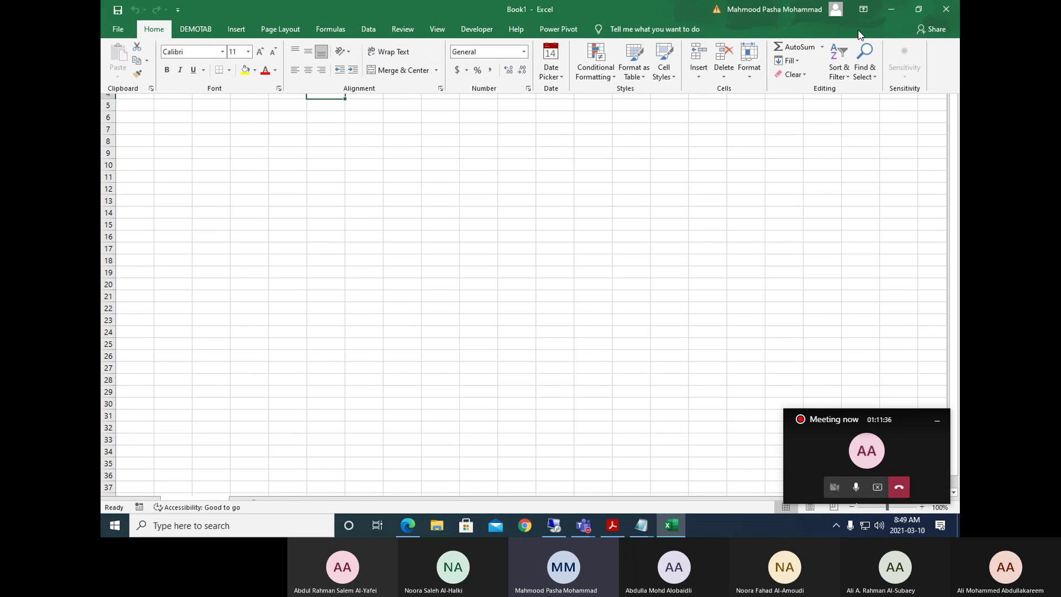
{"action": "left_click", "coordinate": [872, 14]}
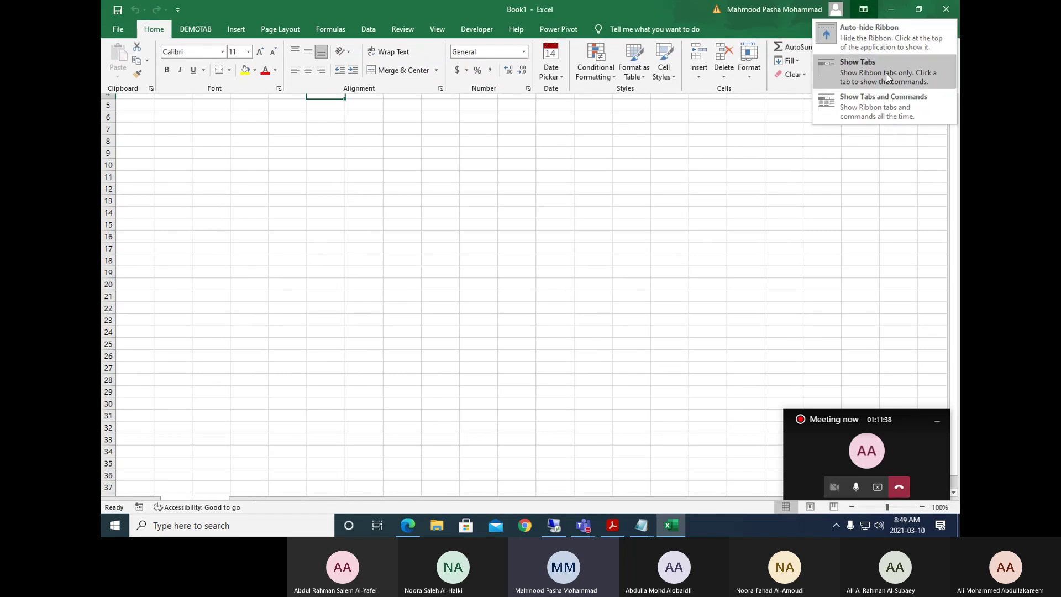
{"action": "left_click", "coordinate": [869, 104]}
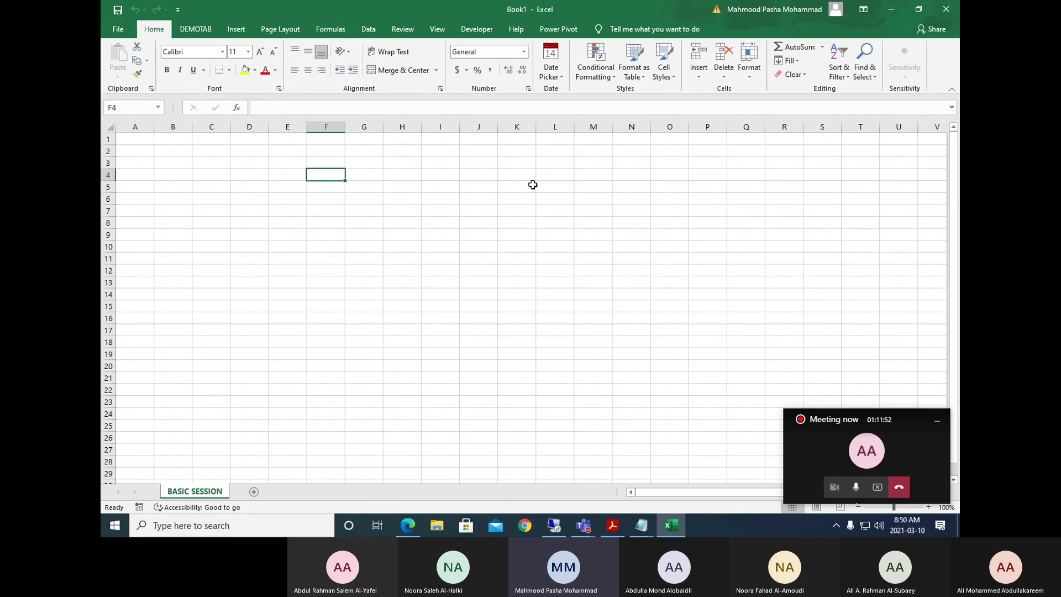
Remove the custom DEMOTAB from the ribbon through the ribbon customization options, and select cell D12.
{"action": "left_click", "coordinate": [195, 29]}
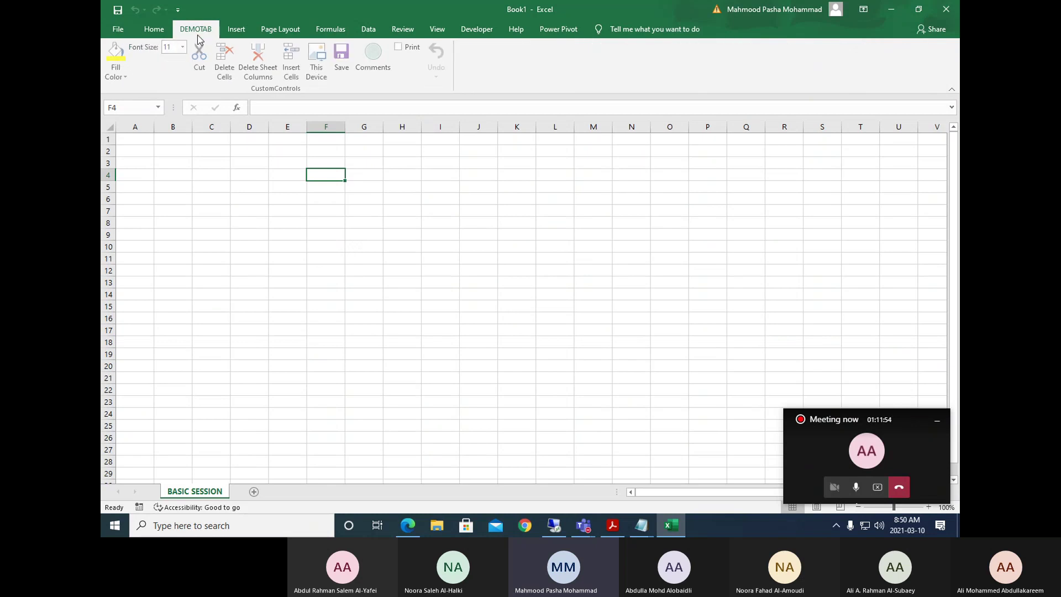
{"action": "left_click", "coordinate": [127, 33]}
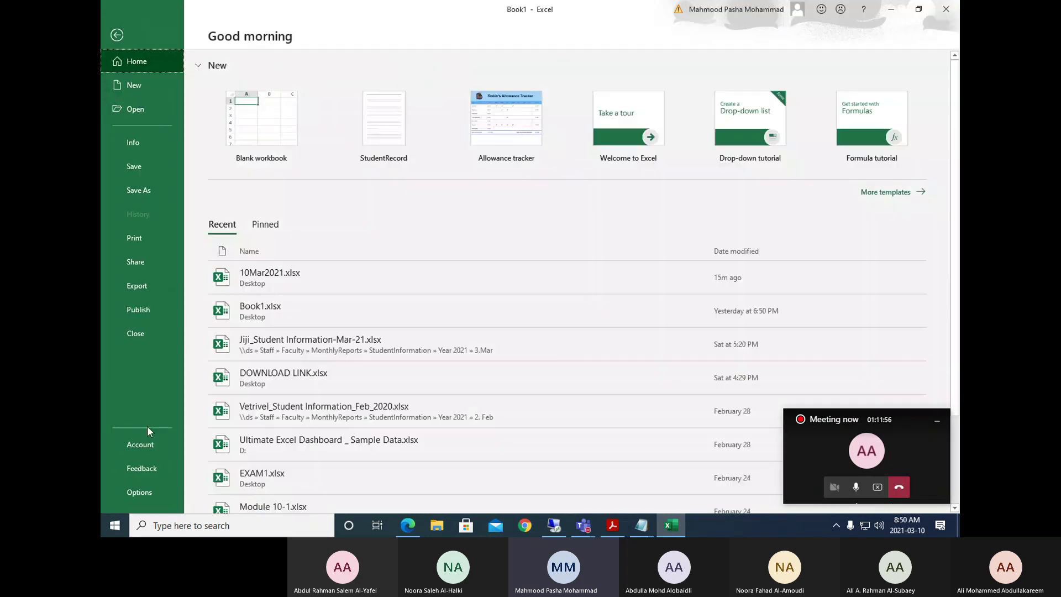
{"action": "left_click", "coordinate": [141, 491]}
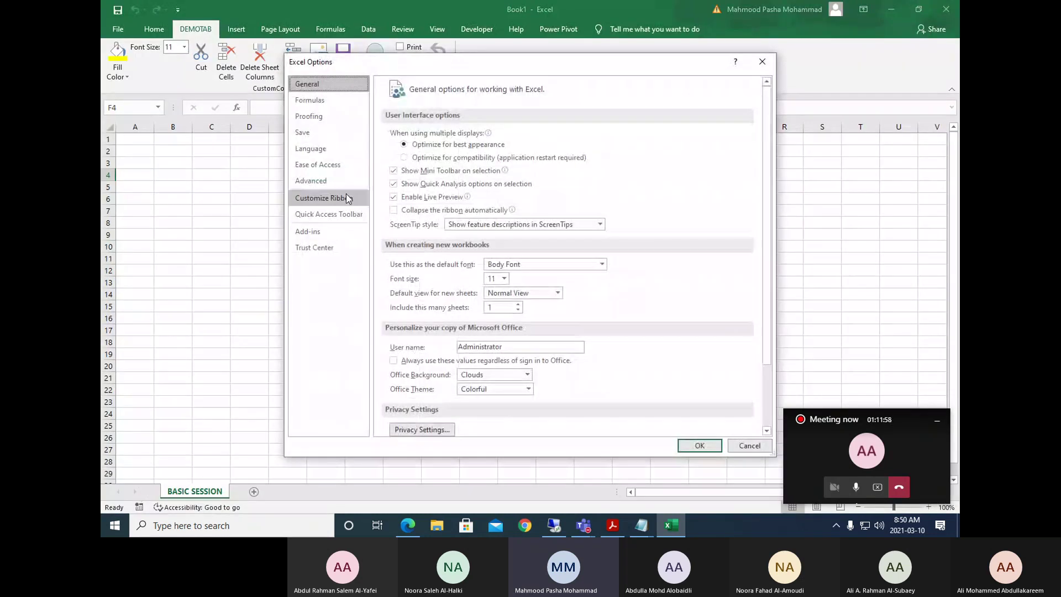
{"action": "left_click", "coordinate": [341, 200]}
{"action": "left_click", "coordinate": [640, 178]}
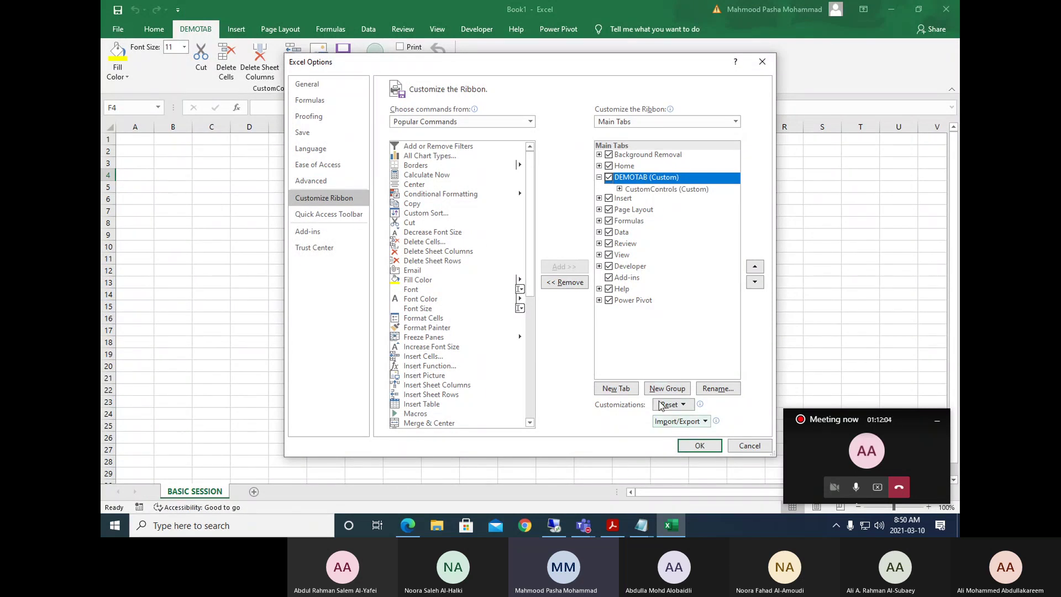
{"action": "left_click", "coordinate": [609, 177]}
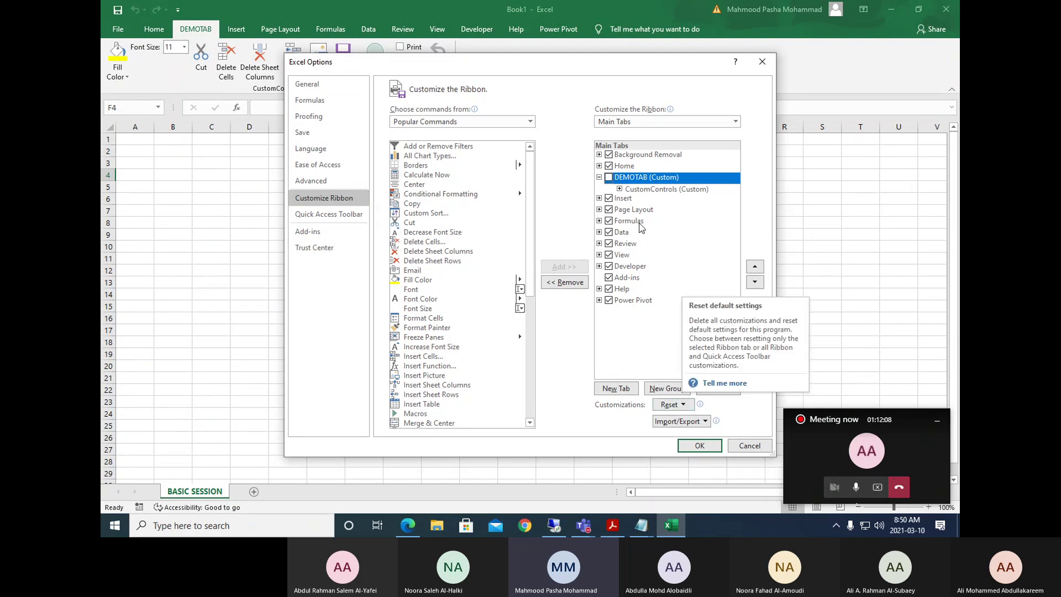
{"action": "left_click", "coordinate": [564, 282]}
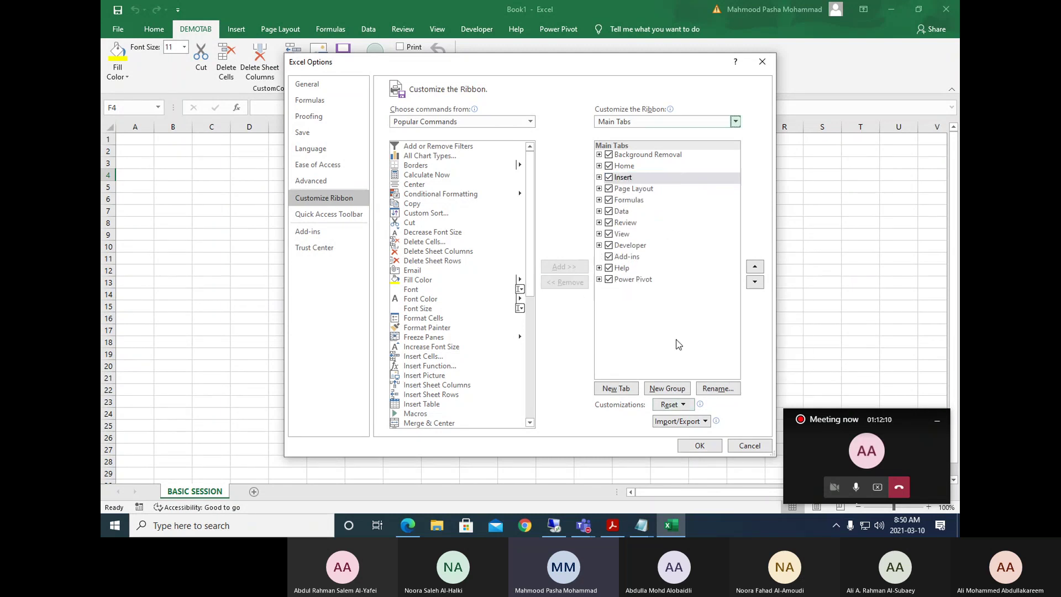
{"action": "left_click", "coordinate": [709, 448]}
{"action": "left_click", "coordinate": [253, 274]}
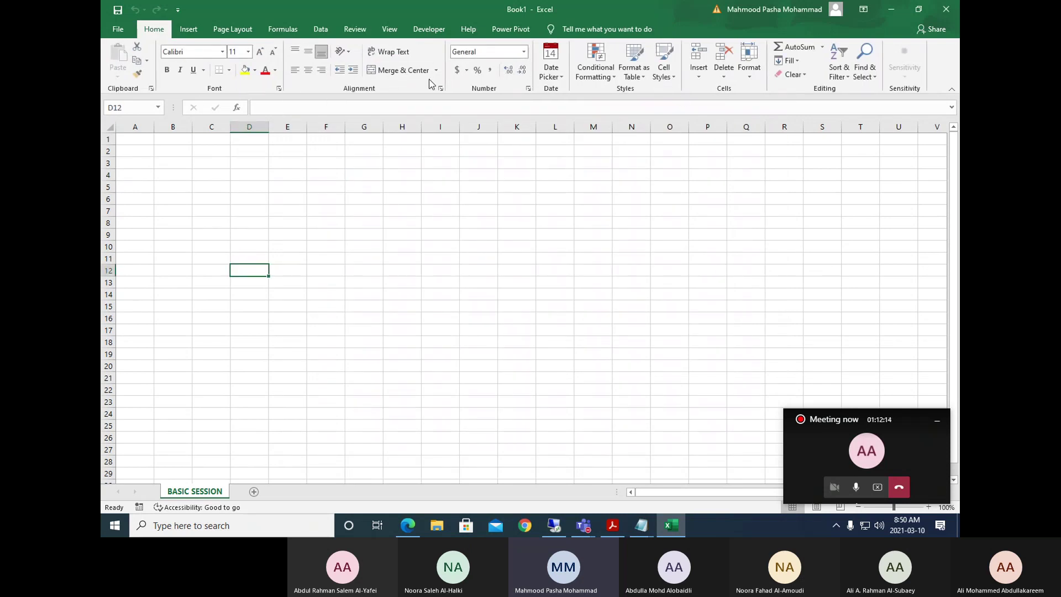
Tour the ribbon's command sets from Insert through Help, and go back through Developer and View to Review.
{"action": "left_click", "coordinate": [191, 33]}
{"action": "left_click", "coordinate": [232, 30]}
{"action": "left_click", "coordinate": [283, 30]}
{"action": "left_click", "coordinate": [321, 30]}
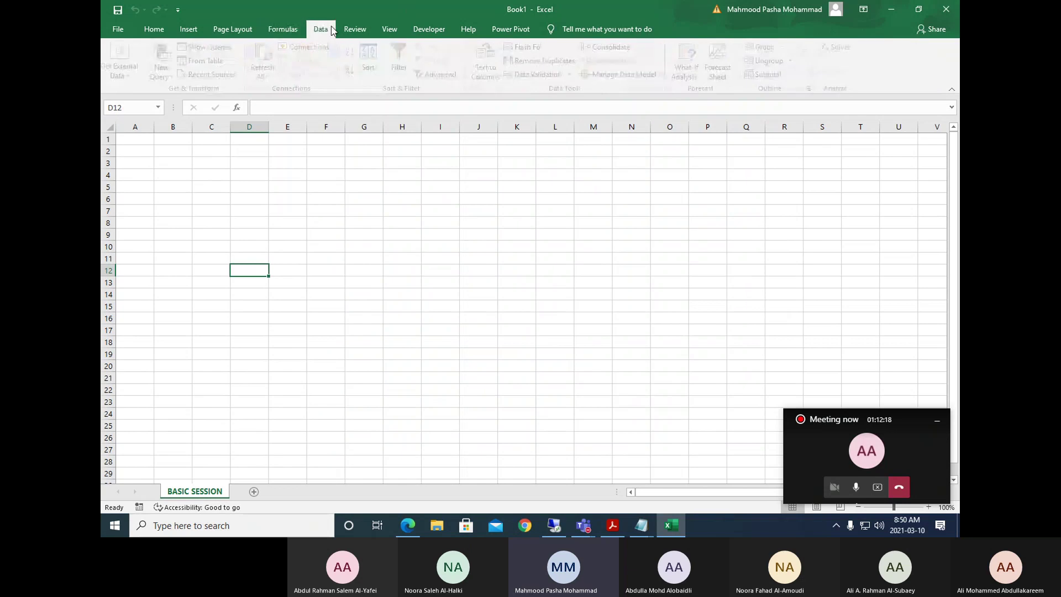
{"action": "left_click", "coordinate": [365, 32]}
{"action": "left_click", "coordinate": [389, 30]}
{"action": "left_click", "coordinate": [429, 30]}
{"action": "left_click", "coordinate": [468, 29]}
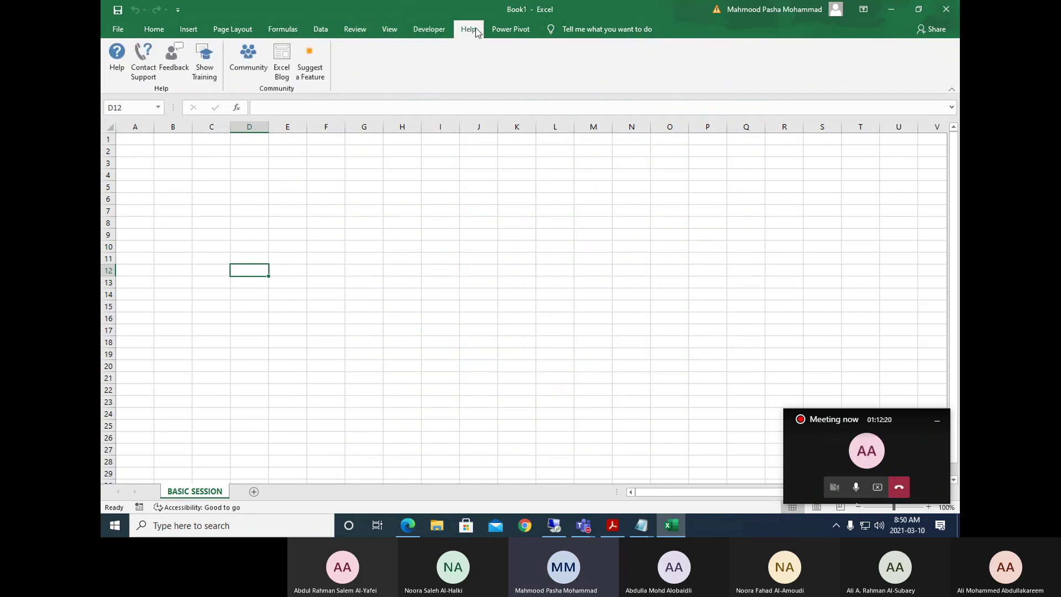
{"action": "left_click", "coordinate": [432, 33]}
{"action": "left_click", "coordinate": [389, 29]}
{"action": "left_click", "coordinate": [355, 30]}
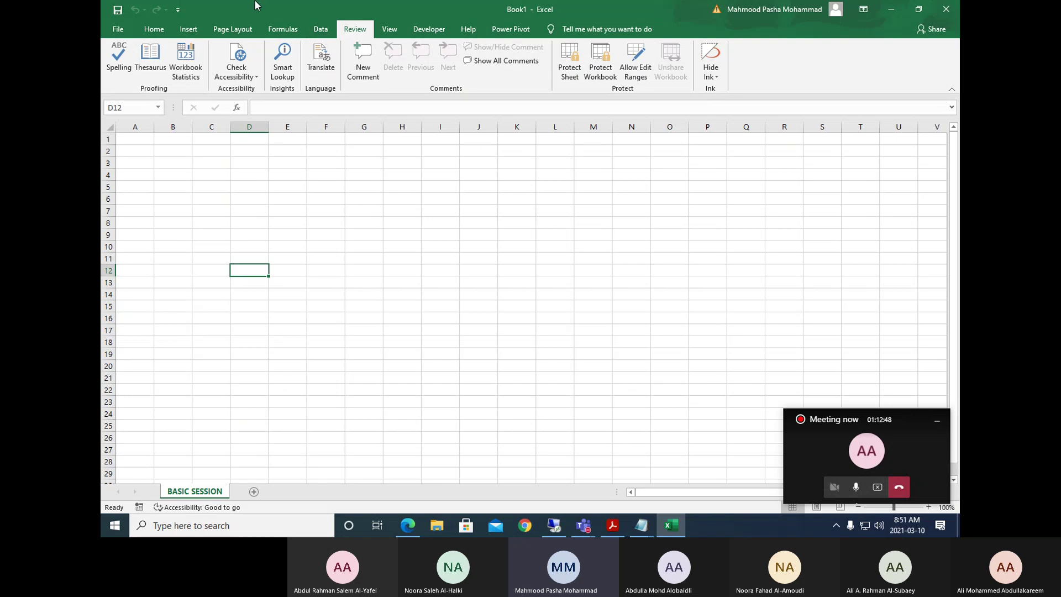
Review the Insert, Page Layout, Formulas, Data and Review command sets once more and return to Home.
{"action": "left_click", "coordinate": [193, 29]}
{"action": "left_click", "coordinate": [232, 29]}
{"action": "left_click", "coordinate": [283, 28]}
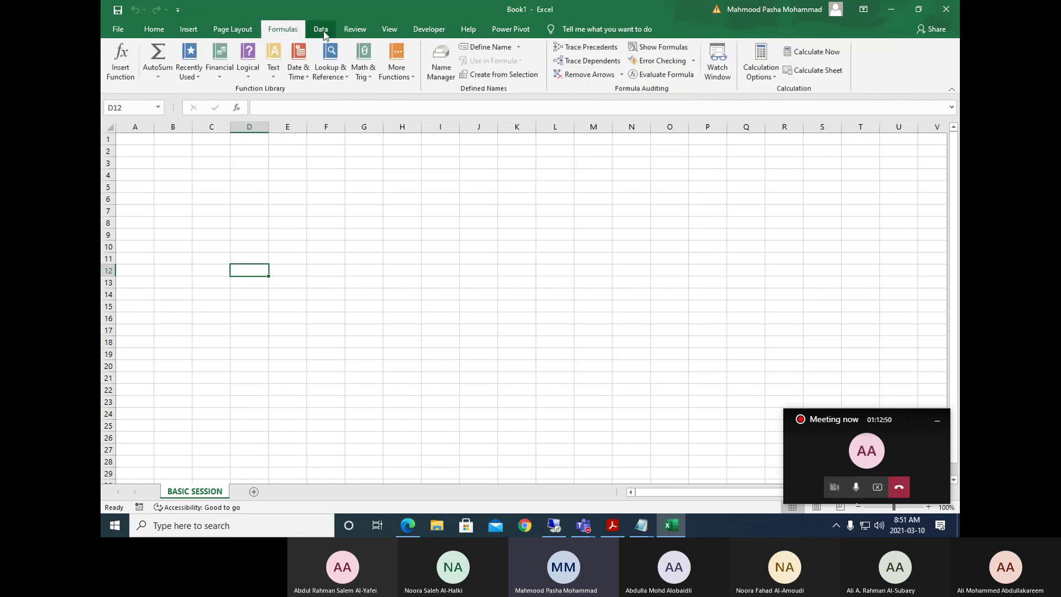
{"action": "left_click", "coordinate": [320, 29]}
{"action": "left_click", "coordinate": [354, 31]}
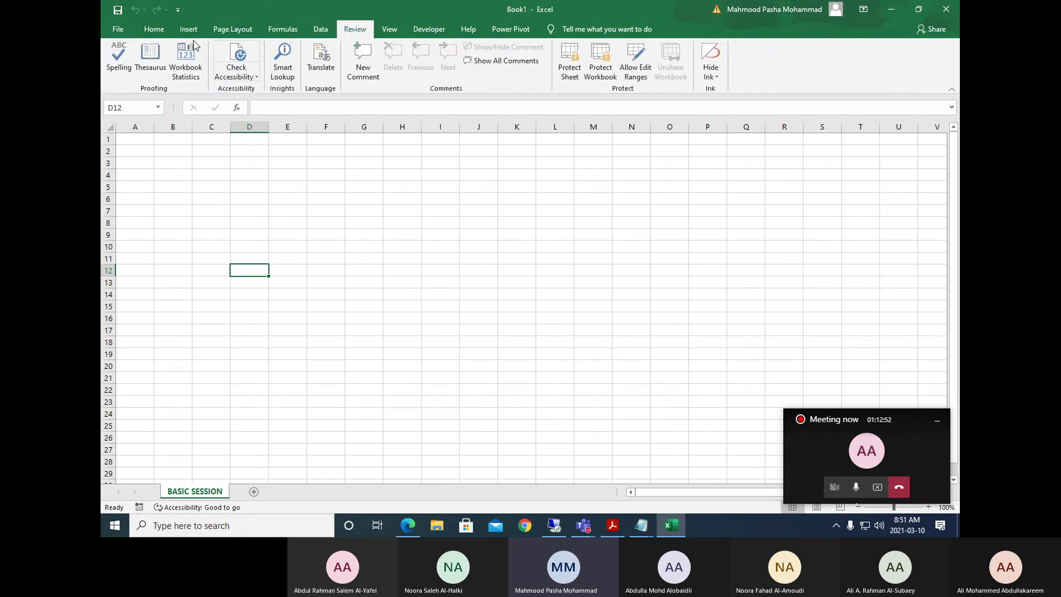
{"action": "left_click", "coordinate": [151, 29]}
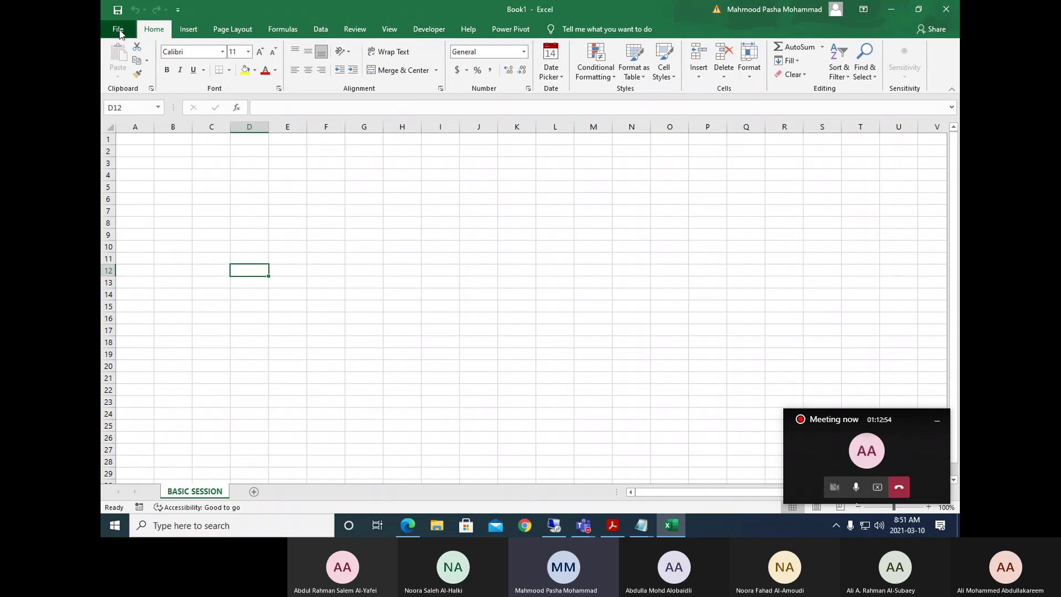
Open the ribbon customization options and collapse the Home entry's list of groups.
{"action": "left_click", "coordinate": [119, 30]}
{"action": "left_click", "coordinate": [140, 498]}
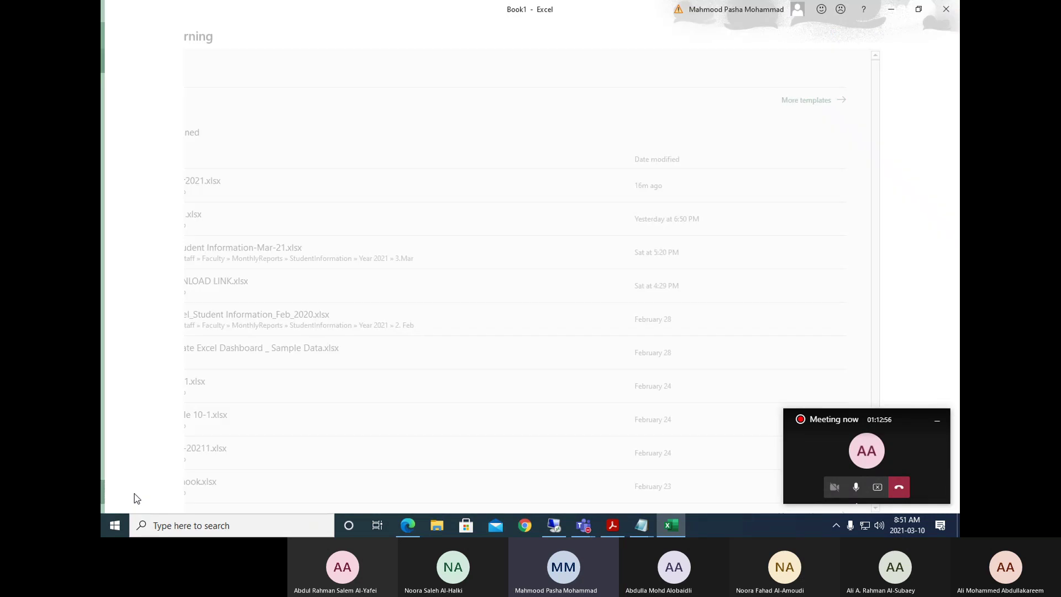
{"action": "left_click", "coordinate": [313, 200]}
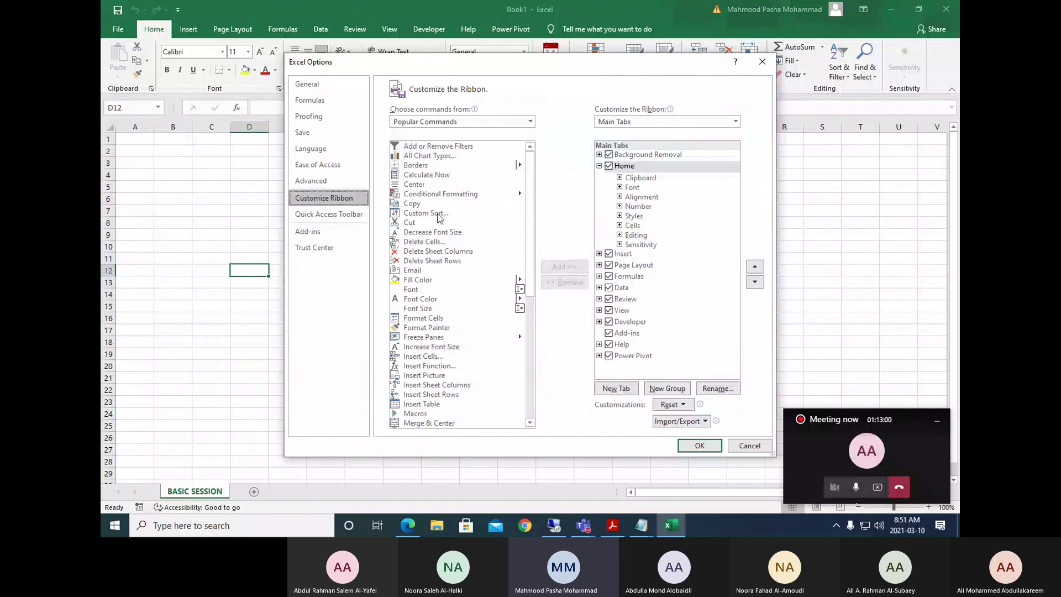
{"action": "left_click", "coordinate": [599, 165]}
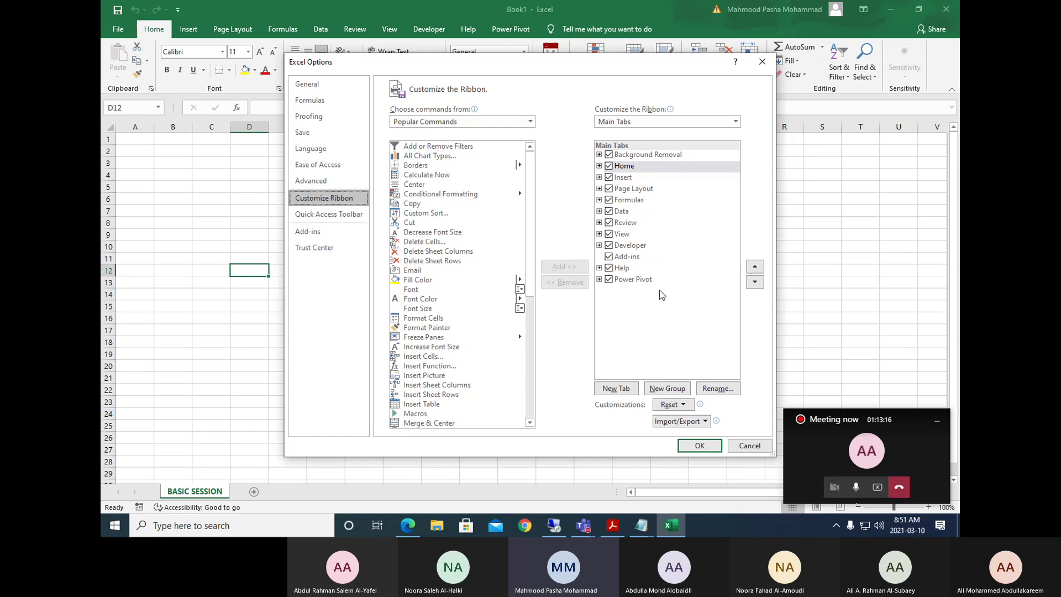
Try adding a new custom tab after Home and another after Power Pivot, removing each one.
{"action": "left_click", "coordinate": [617, 390]}
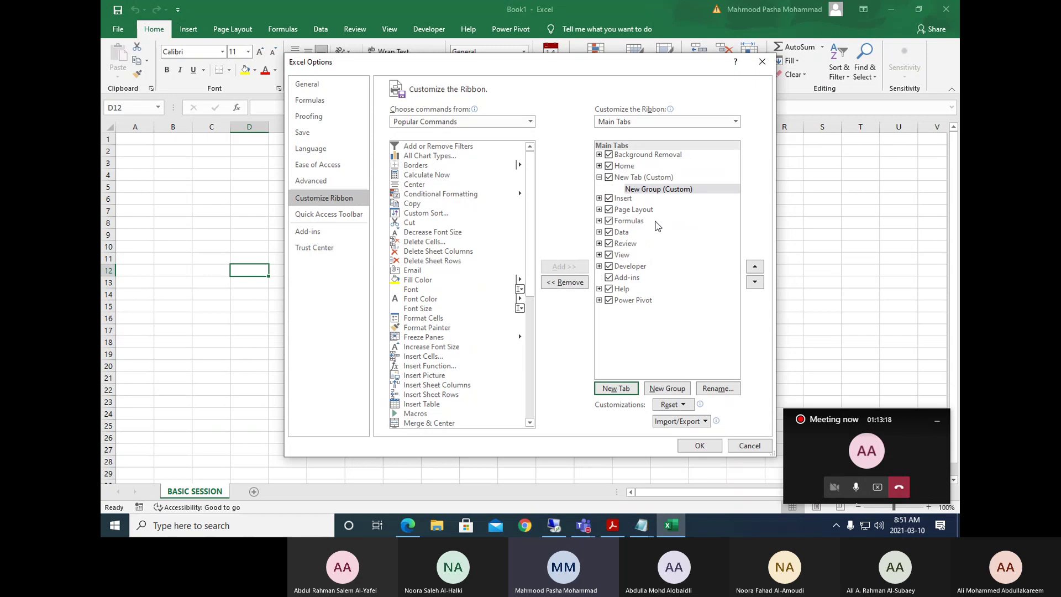
{"action": "left_click", "coordinate": [630, 178]}
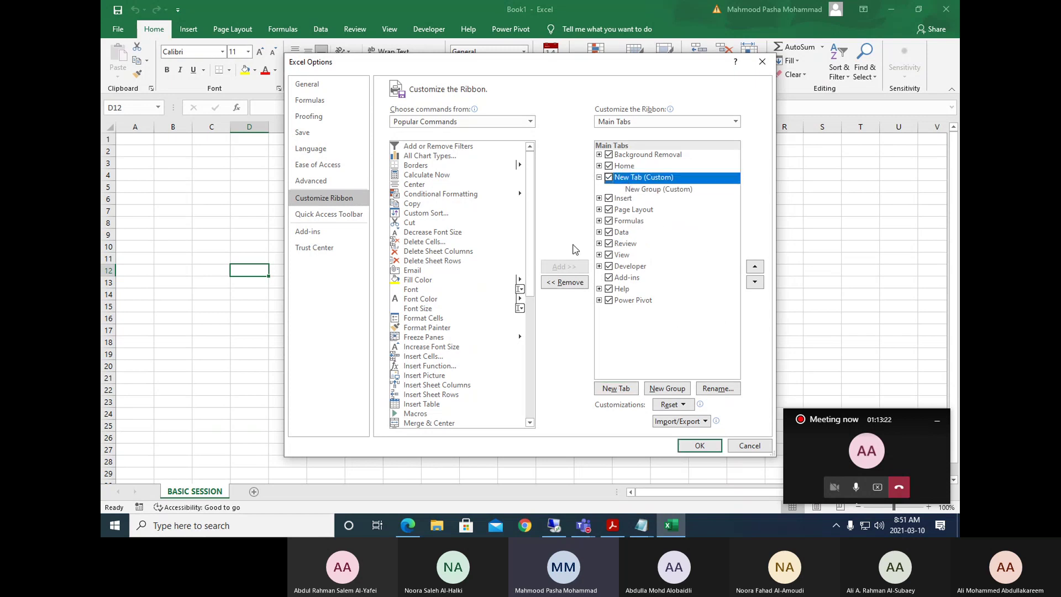
{"action": "left_click", "coordinate": [565, 282]}
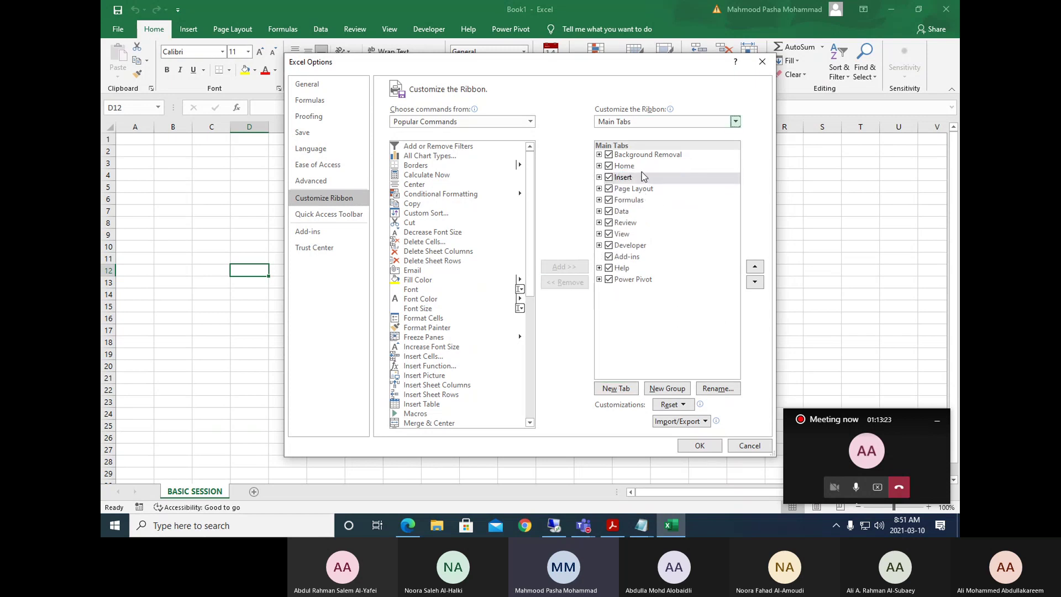
{"action": "left_click", "coordinate": [627, 280]}
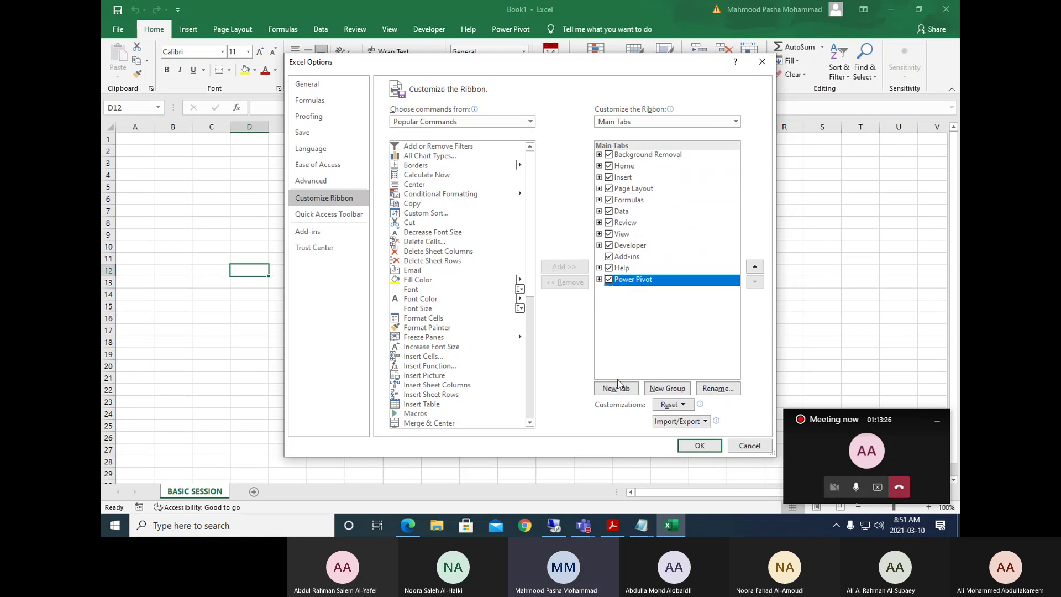
{"action": "left_click", "coordinate": [618, 388]}
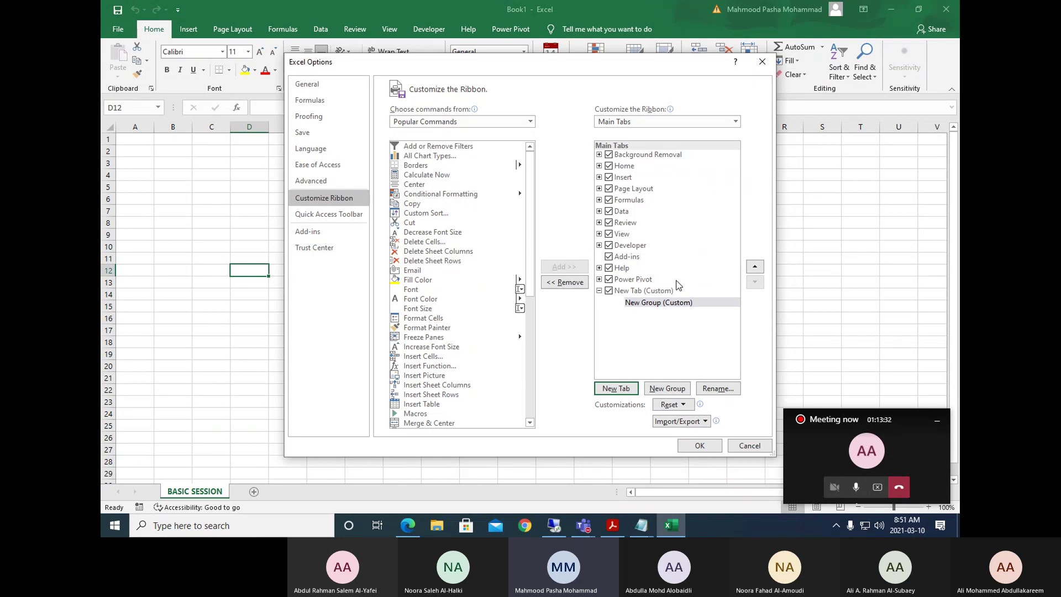
{"action": "left_click", "coordinate": [646, 292]}
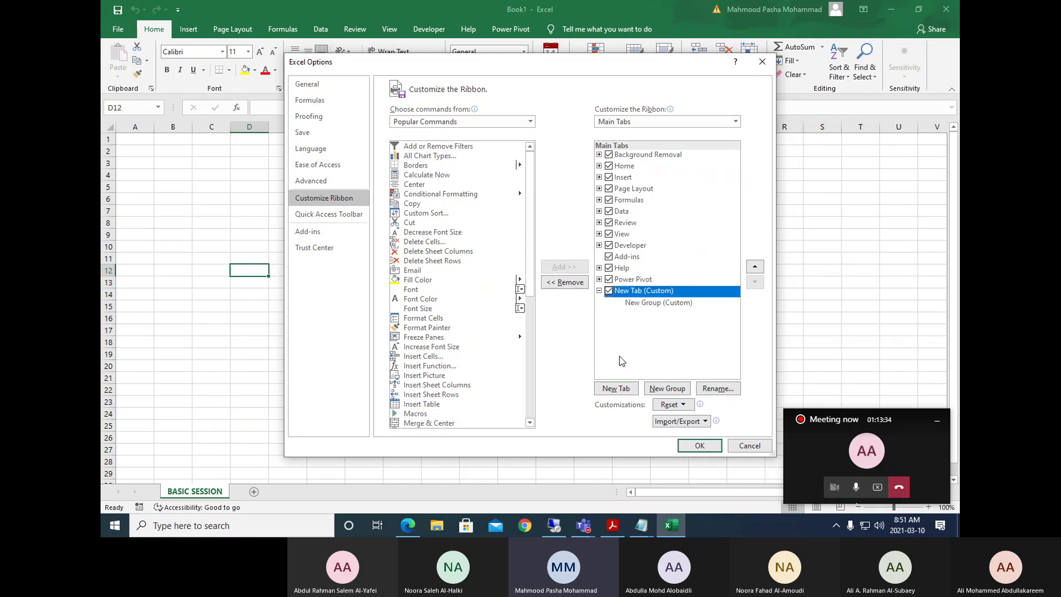
{"action": "left_click", "coordinate": [568, 286]}
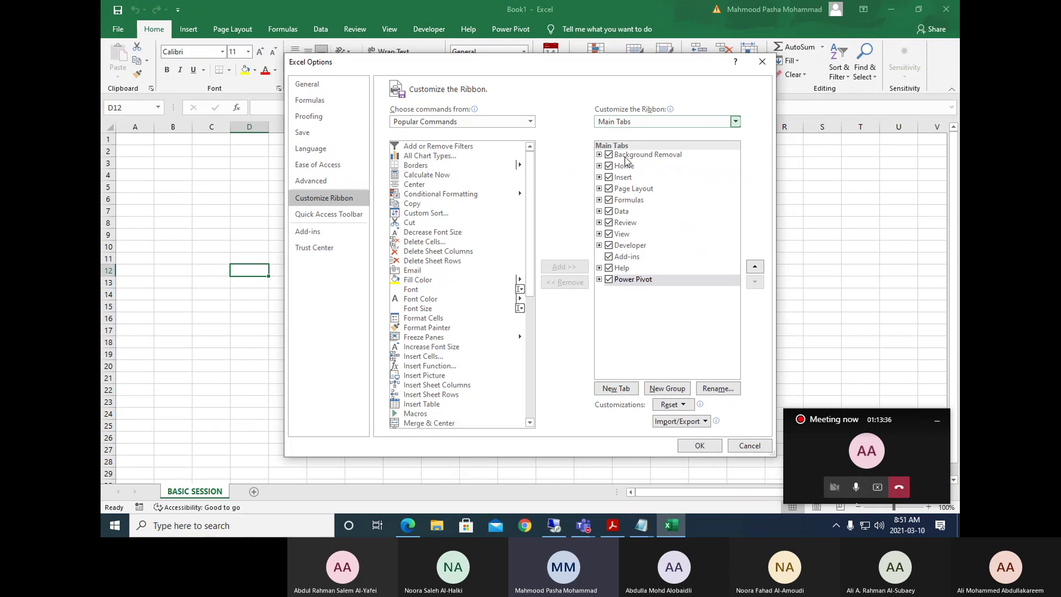
Add a new custom tab after Home and rename it OFFICEWORK.
{"action": "left_click", "coordinate": [623, 168]}
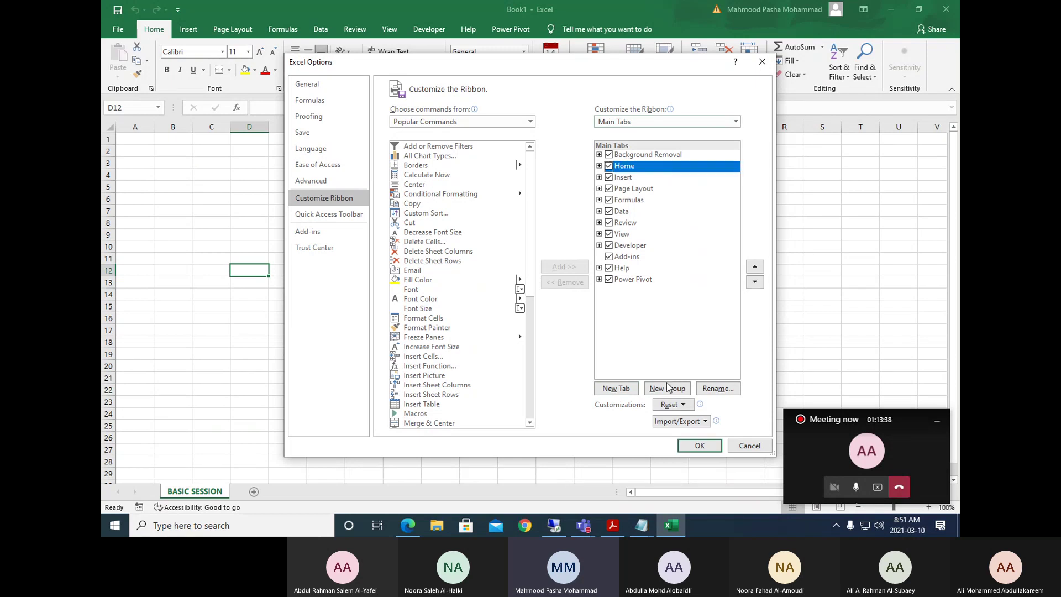
{"action": "left_click", "coordinate": [622, 390]}
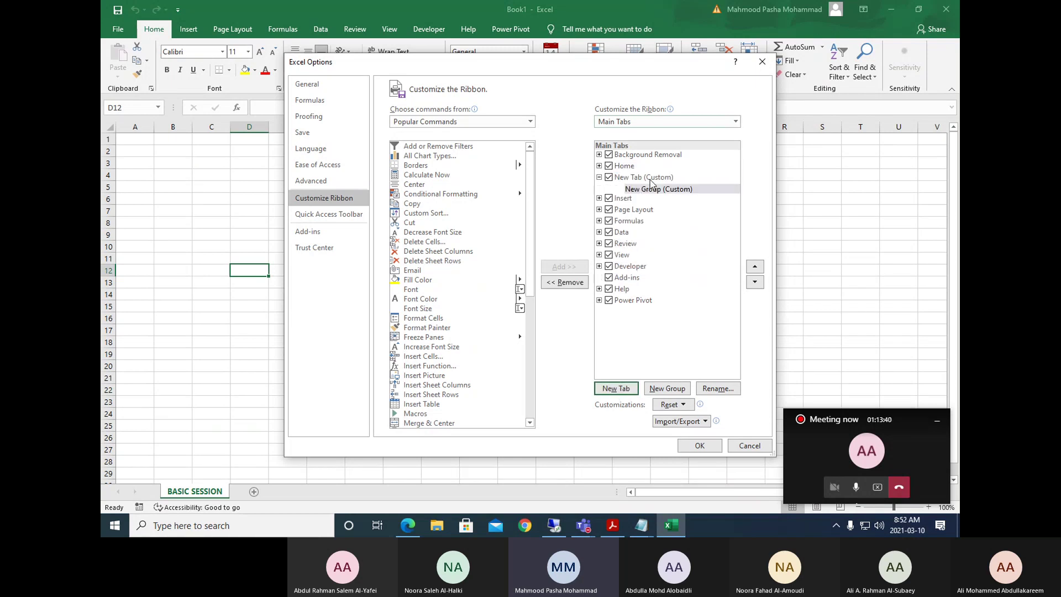
{"action": "left_click", "coordinate": [634, 178]}
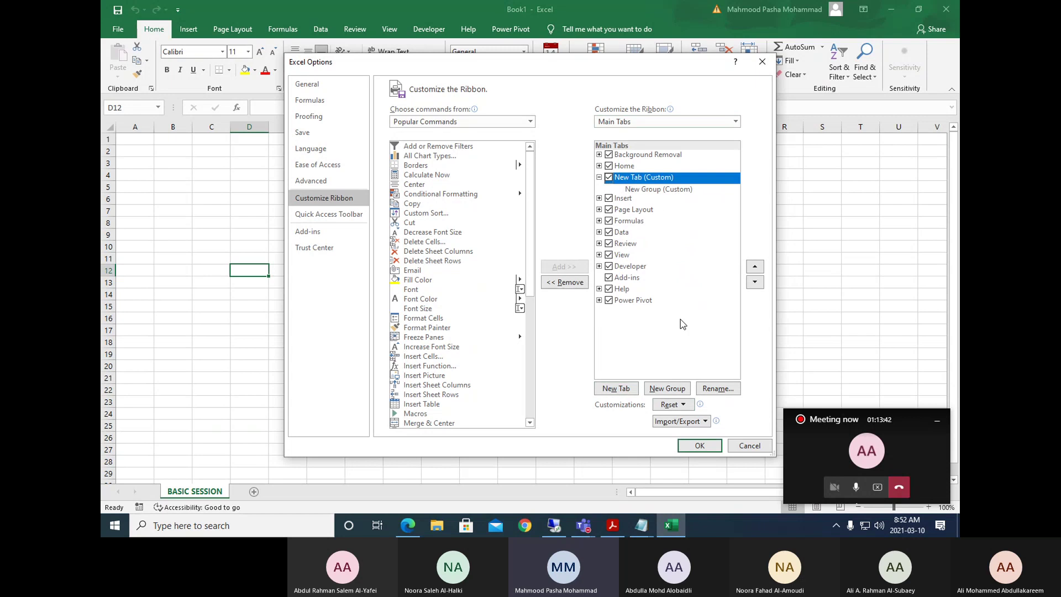
{"action": "left_click", "coordinate": [717, 389]}
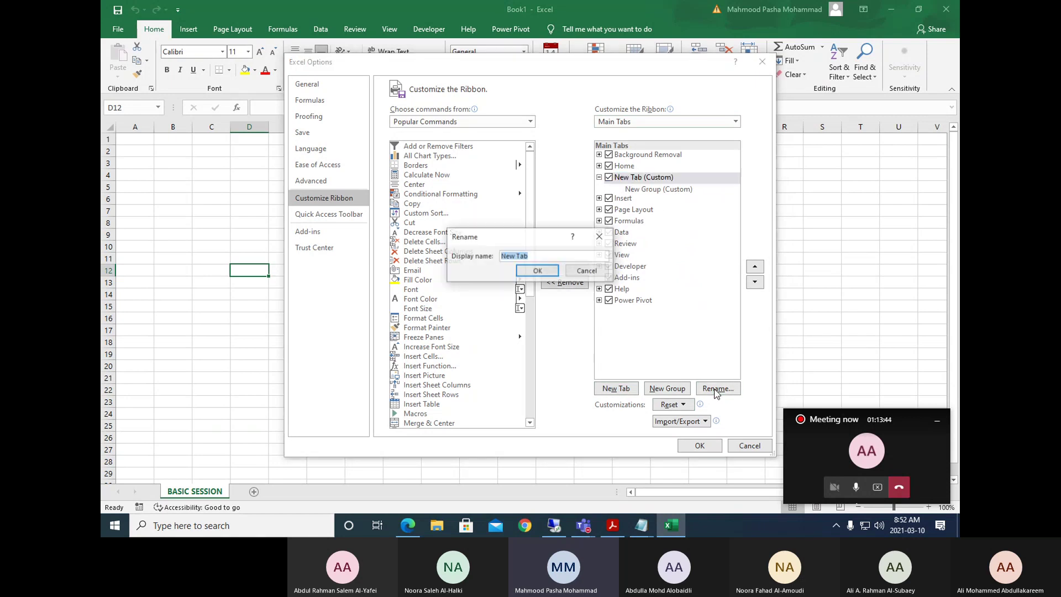
{"action": "key", "text": "BackSpace"}
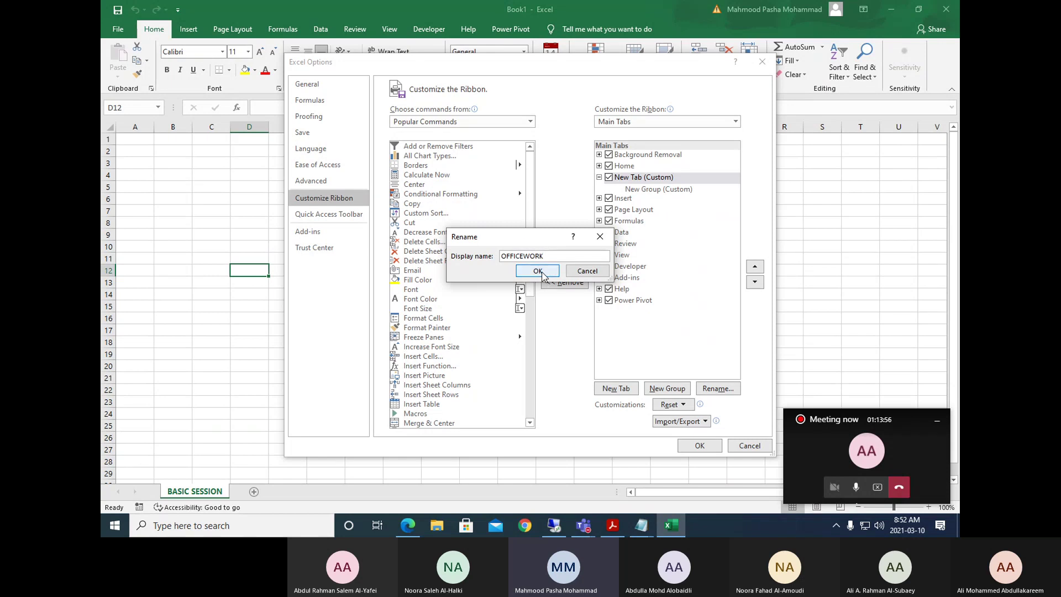
{"action": "left_click", "coordinate": [543, 272]}
Give the OFFICEWORK tab's new group a symbol and the name WORKCOMMANDS, and apply the ribbon customization.
{"action": "left_click", "coordinate": [652, 190]}
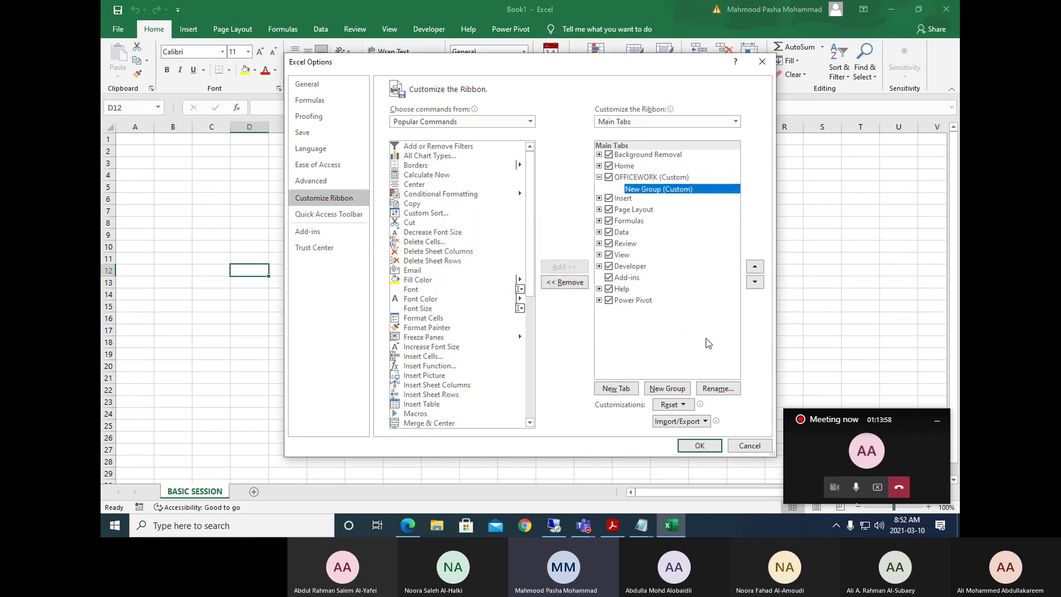
{"action": "left_click", "coordinate": [713, 389]}
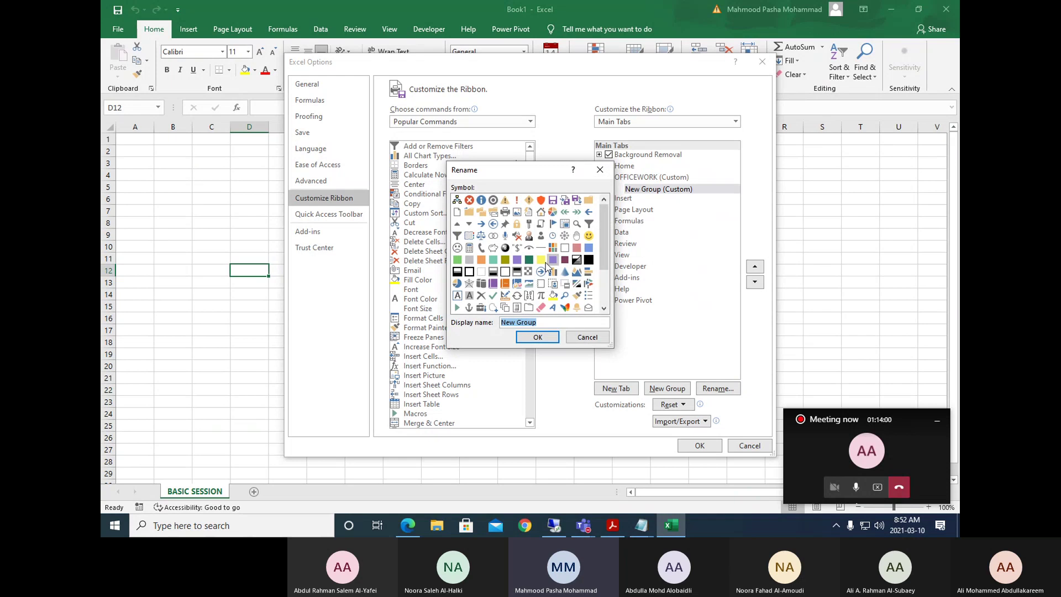
{"action": "scroll", "coordinate": [535, 271], "scroll_direction": "down", "scroll_amount": 2}
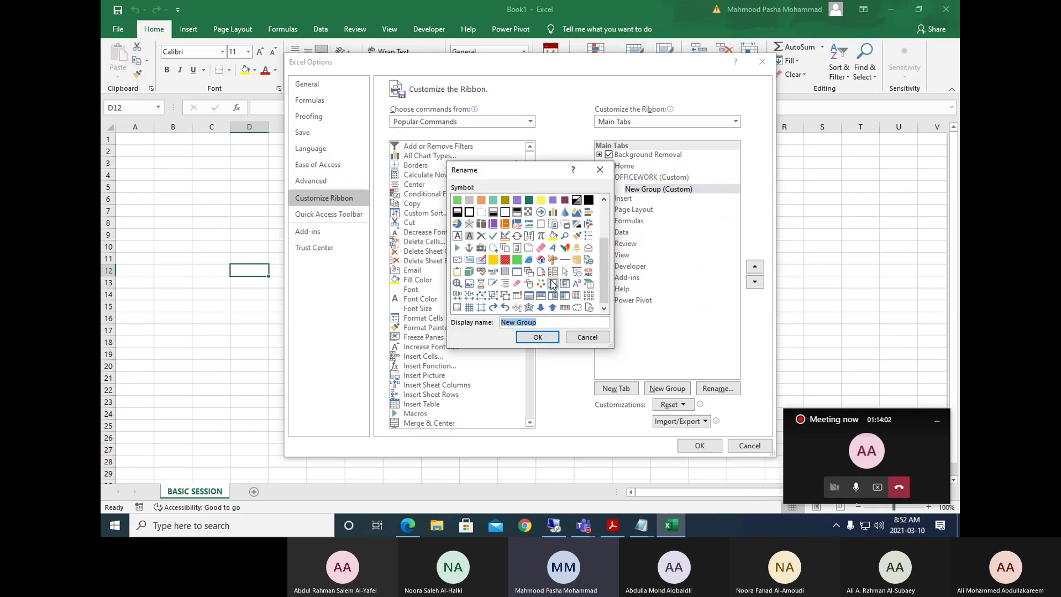
{"action": "left_click", "coordinate": [553, 260]}
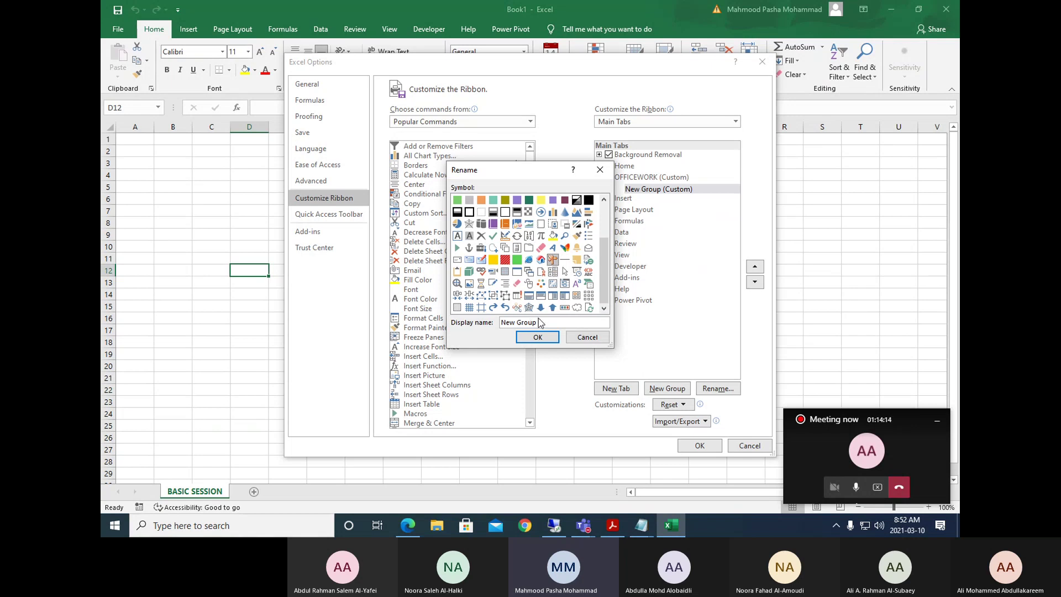
{"action": "triple_click", "coordinate": [544, 321]}
{"action": "key", "text": "BackSpace"}
{"action": "type", "text": "ANDS"}
{"action": "left_click", "coordinate": [538, 338]}
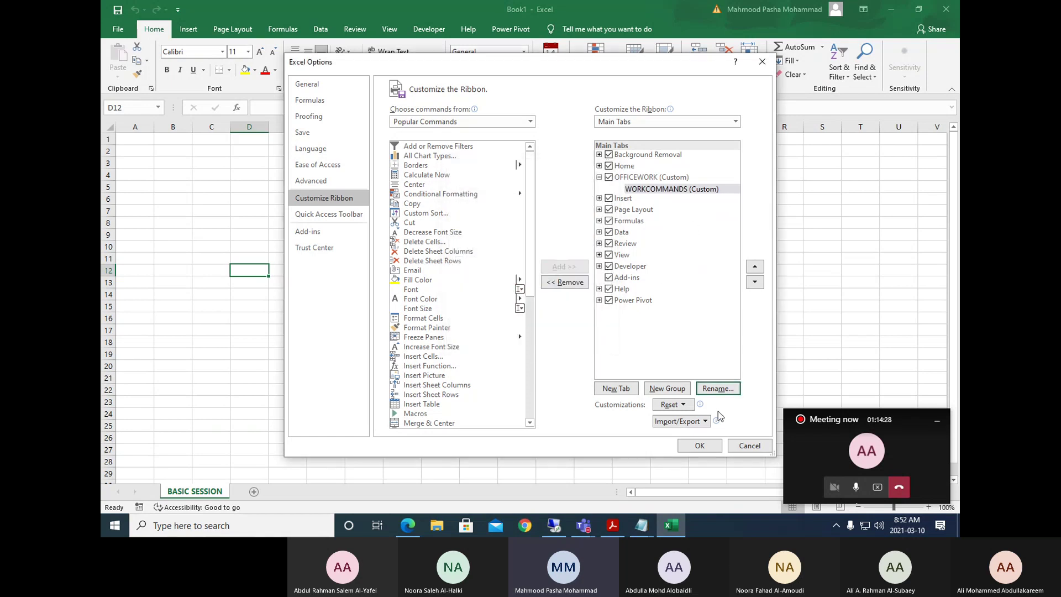
{"action": "left_click", "coordinate": [699, 446]}
Compare the custom OFFICEWORK tab with the Home command set, ending on OFFICEWORK.
{"action": "left_click", "coordinate": [198, 31]}
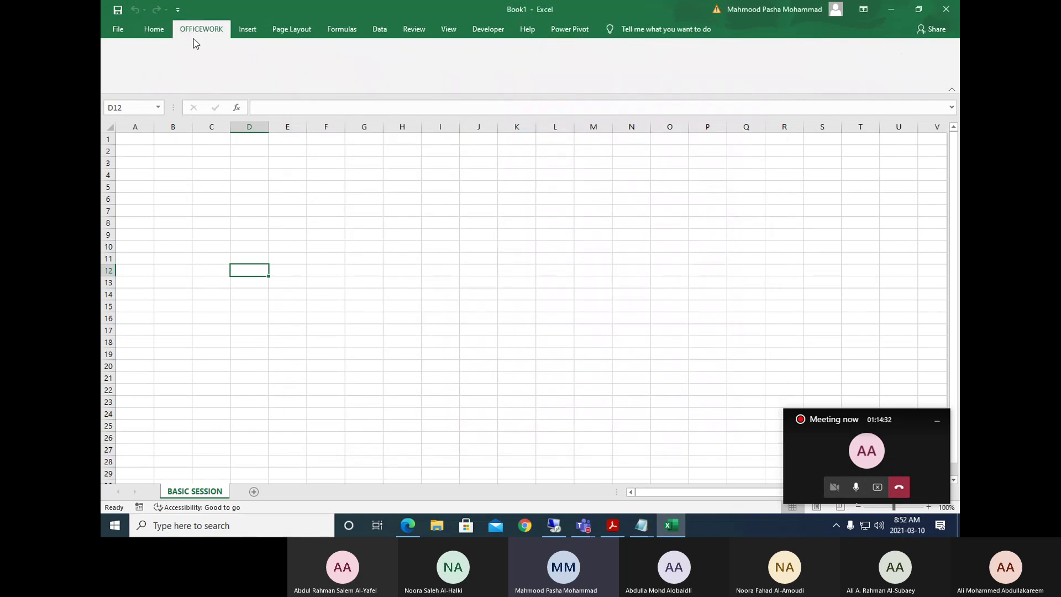
{"action": "left_click", "coordinate": [152, 31]}
{"action": "left_click", "coordinate": [200, 33]}
{"action": "left_click", "coordinate": [154, 31]}
{"action": "left_click", "coordinate": [192, 31]}
Open the ribbon customization options and select the WORKCOMMANDS group under the custom OFFICEWORK tab.
{"action": "left_click", "coordinate": [120, 30]}
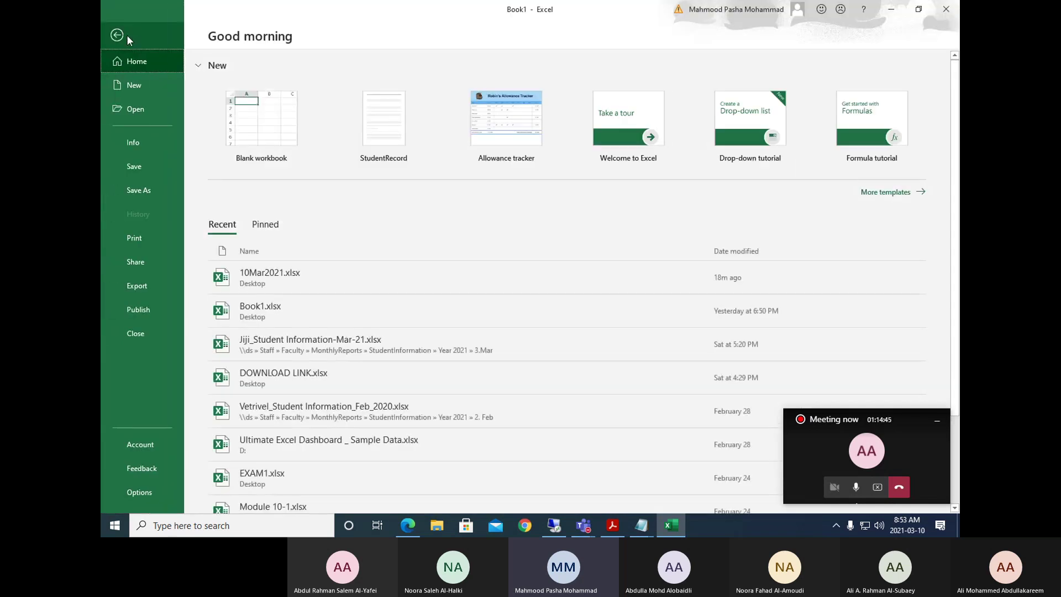
{"action": "left_click", "coordinate": [139, 492]}
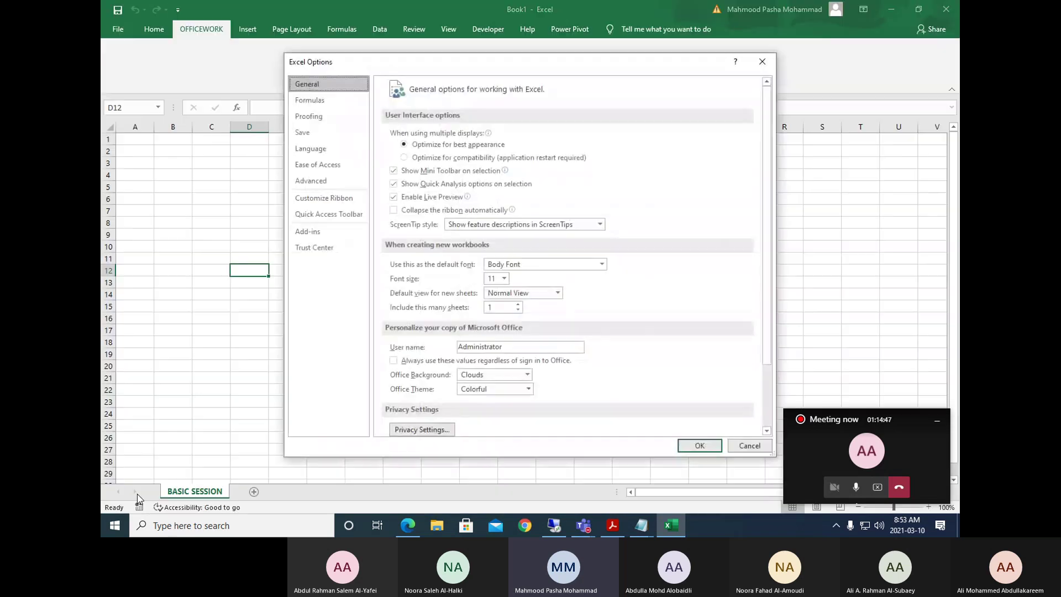
{"action": "left_click", "coordinate": [323, 212]}
{"action": "left_click", "coordinate": [324, 198]}
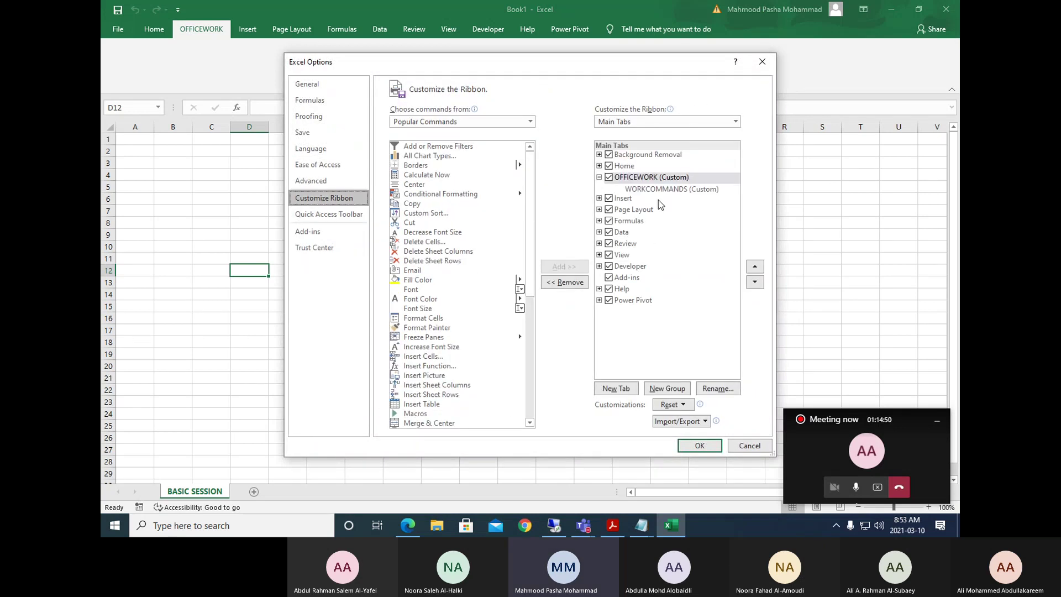
{"action": "left_click", "coordinate": [671, 189]}
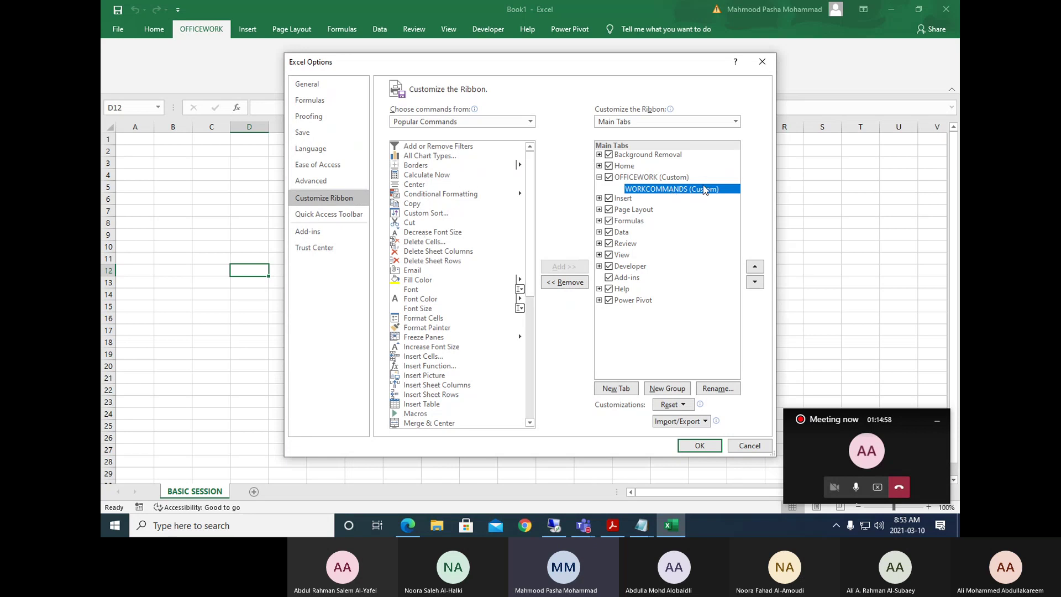
{"action": "left_click", "coordinate": [642, 179]}
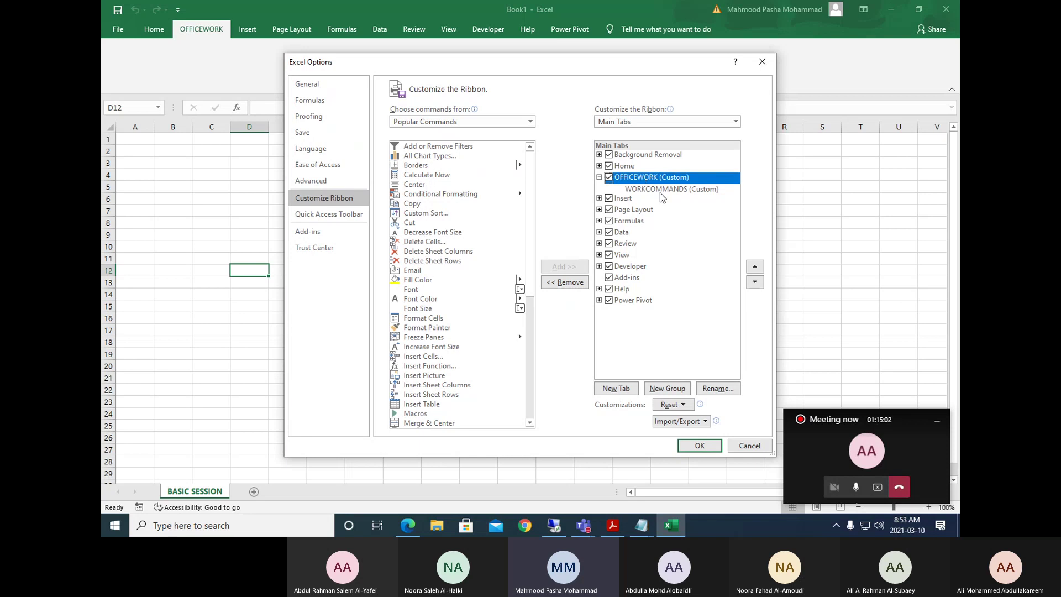
{"action": "left_click", "coordinate": [663, 189]}
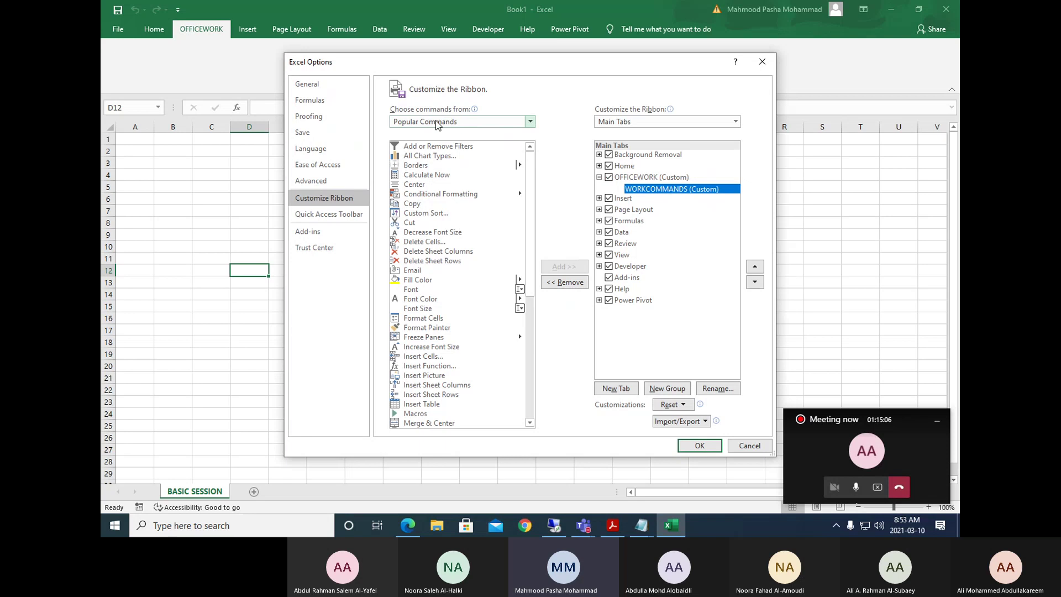
Show All Commands as the command source and add All Borders to the WORKCOMMANDS group.
{"action": "left_click", "coordinate": [530, 123]}
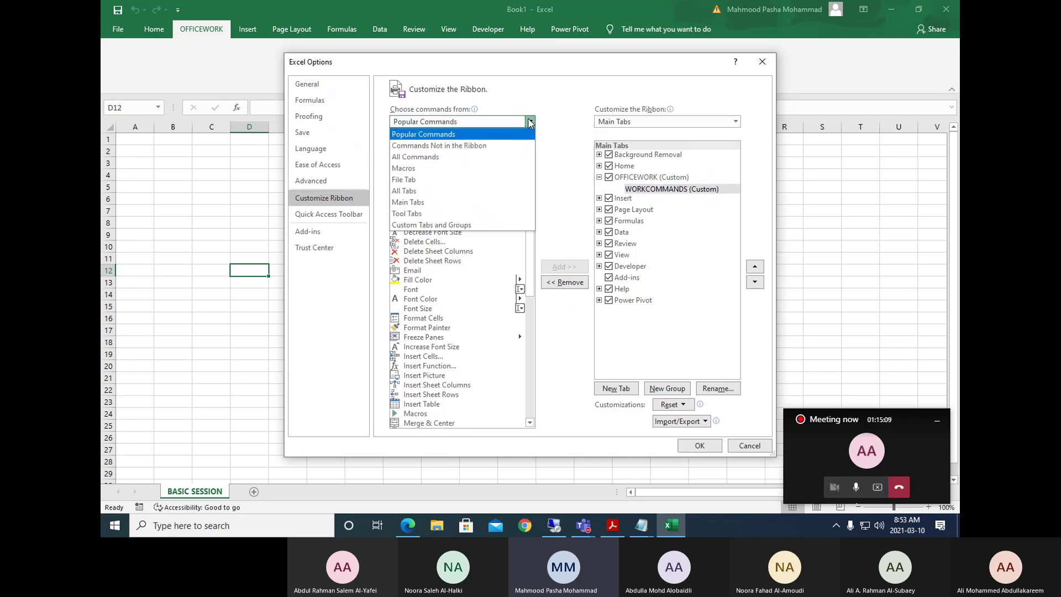
{"action": "left_click", "coordinate": [429, 161]}
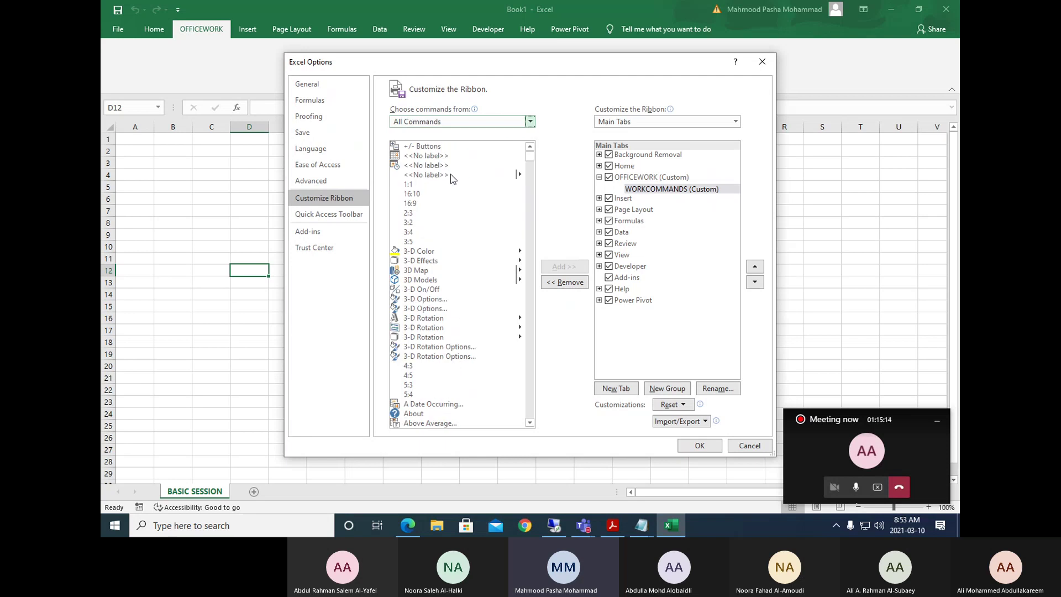
{"action": "scroll", "coordinate": [458, 337], "scroll_direction": "down", "scroll_amount": 6}
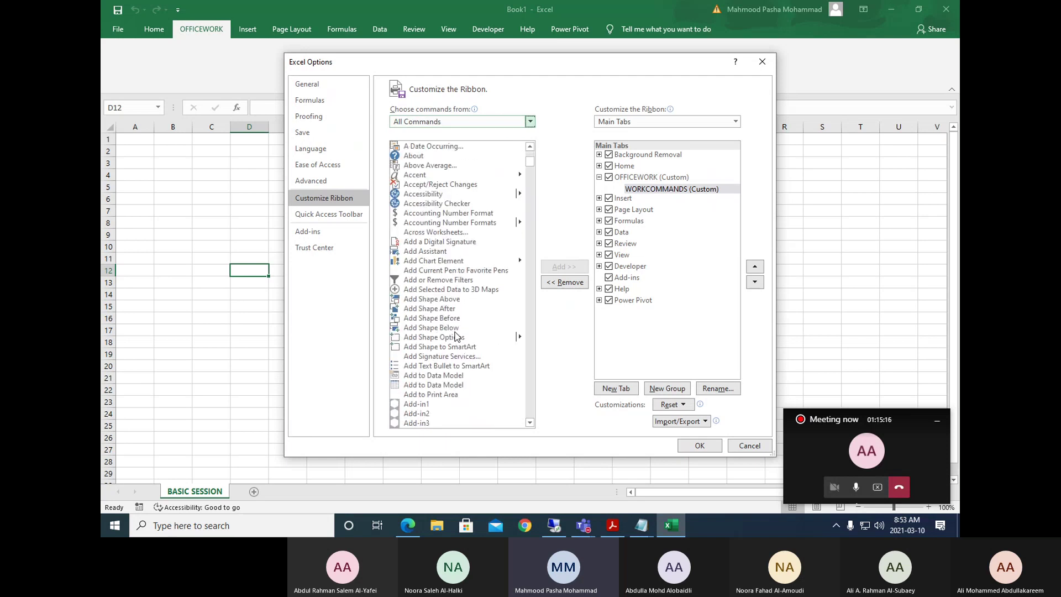
{"action": "scroll", "coordinate": [457, 335], "scroll_direction": "up", "scroll_amount": 2}
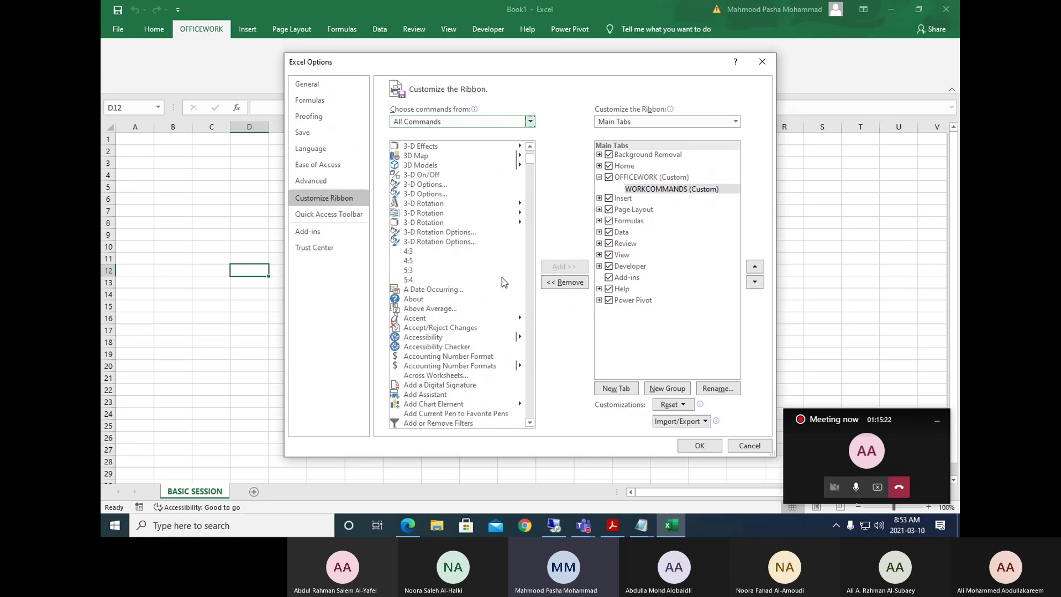
{"action": "scroll", "coordinate": [493, 312], "scroll_direction": "down", "scroll_amount": 12}
{"action": "scroll", "coordinate": [495, 313], "scroll_direction": "down", "scroll_amount": 5}
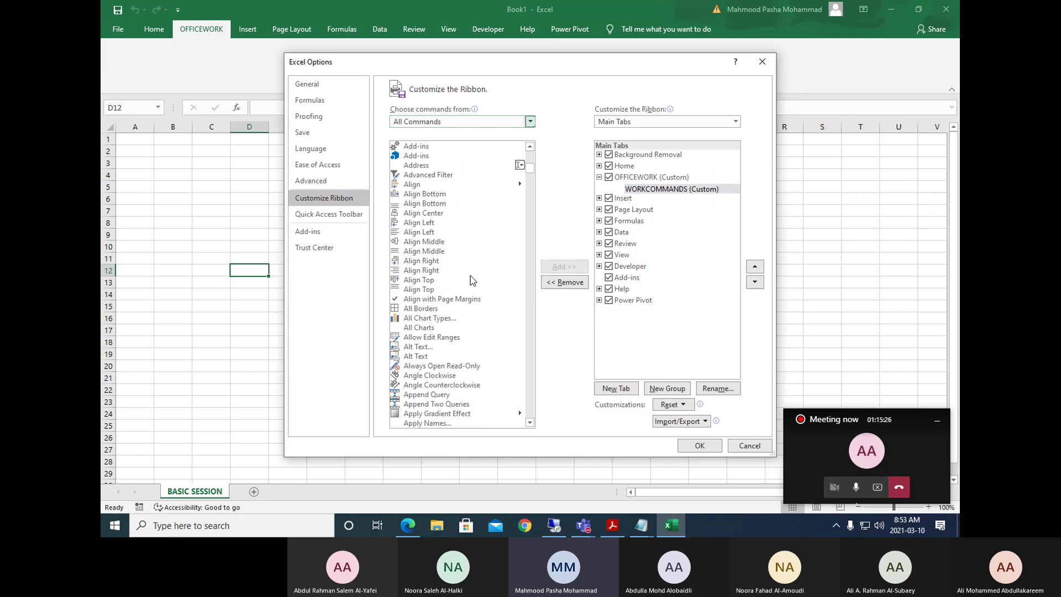
{"action": "scroll", "coordinate": [471, 280], "scroll_direction": "down", "scroll_amount": 3}
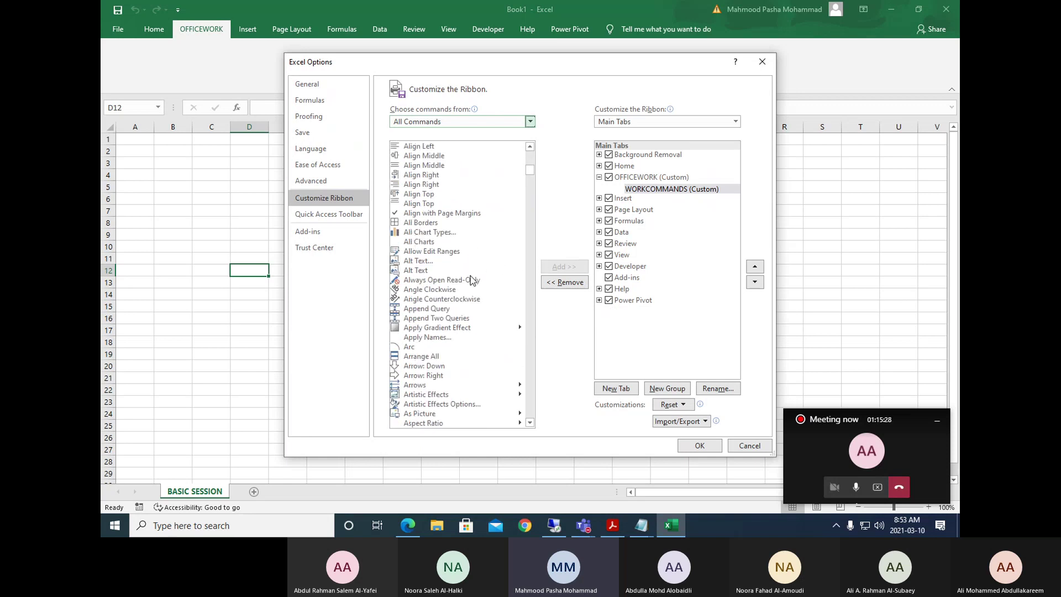
{"action": "left_click", "coordinate": [422, 225]}
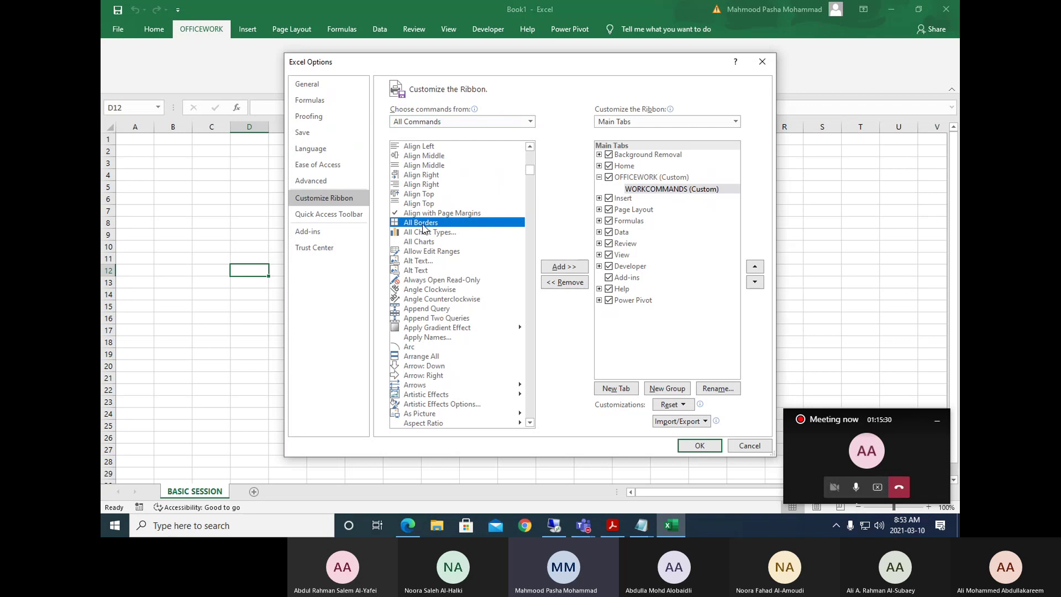
{"action": "left_click", "coordinate": [564, 266]}
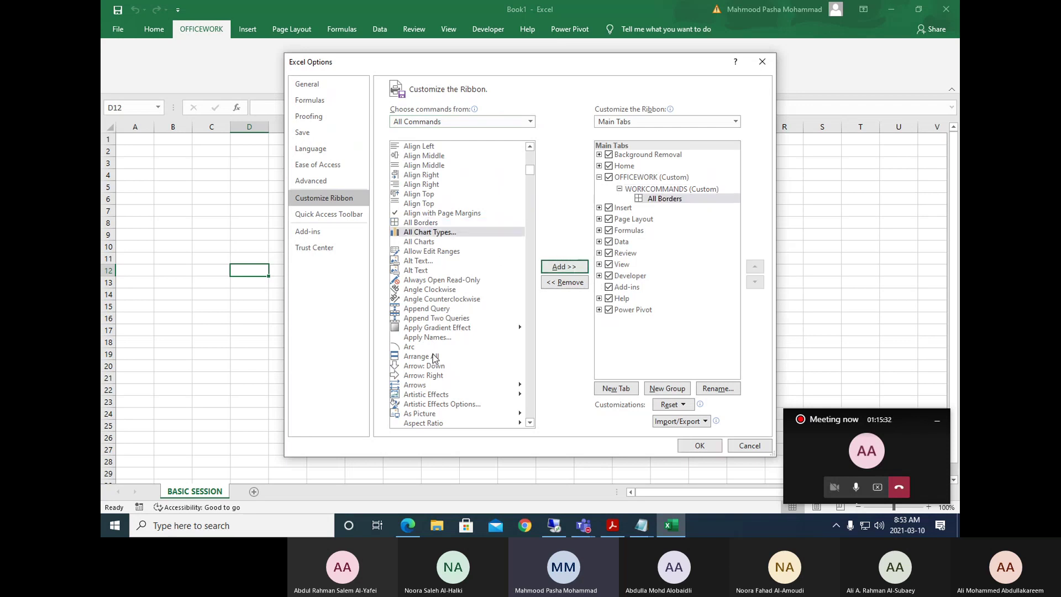
Add the AutoFilter command to the WORKCOMMANDS group below All Borders.
{"action": "scroll", "coordinate": [446, 244], "scroll_direction": "down", "scroll_amount": 2}
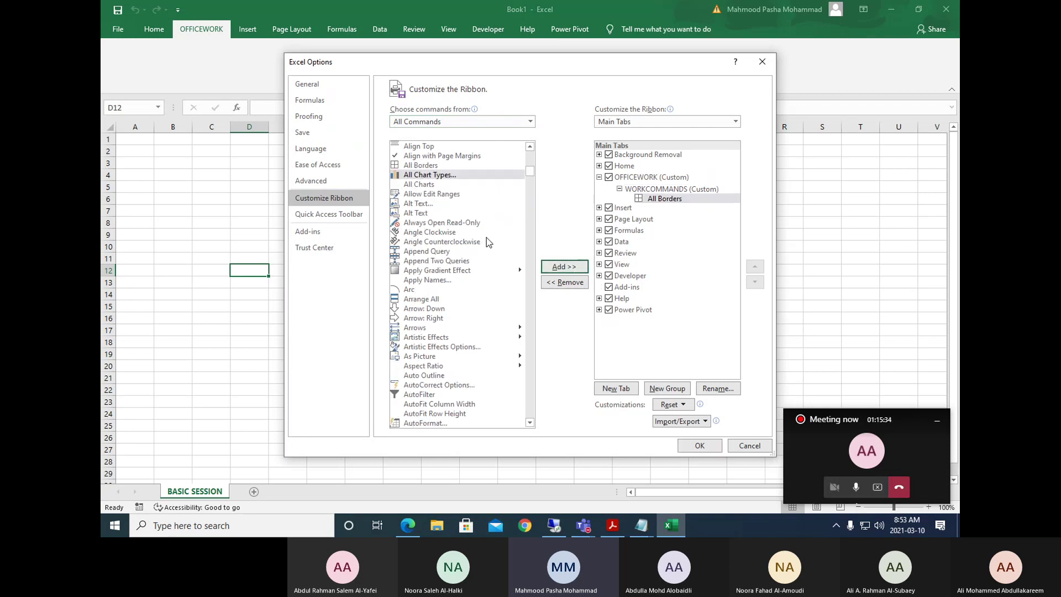
{"action": "scroll", "coordinate": [486, 238], "scroll_direction": "down", "scroll_amount": 6}
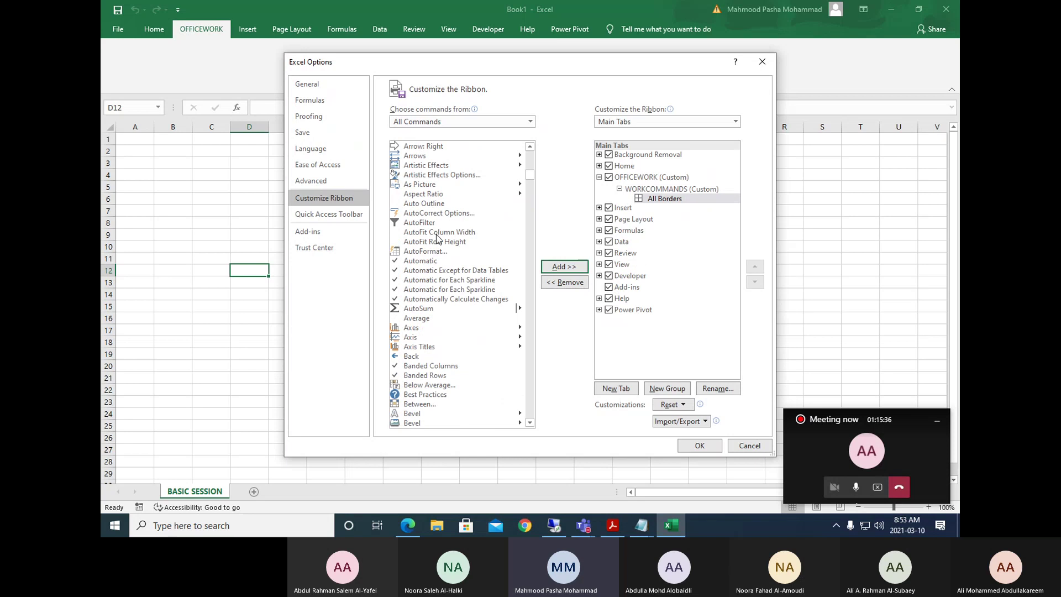
{"action": "left_click", "coordinate": [431, 222]}
{"action": "left_click", "coordinate": [566, 267]}
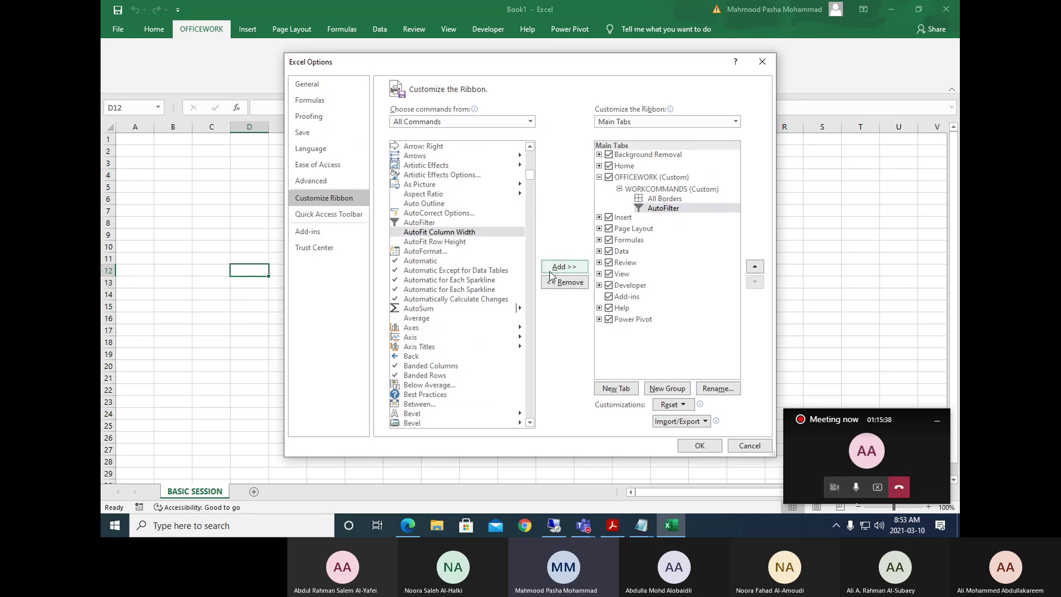
Find the Bold command among all commands and add it to the WORKCOMMANDS group.
{"action": "scroll", "coordinate": [488, 276], "scroll_direction": "down", "scroll_amount": 3}
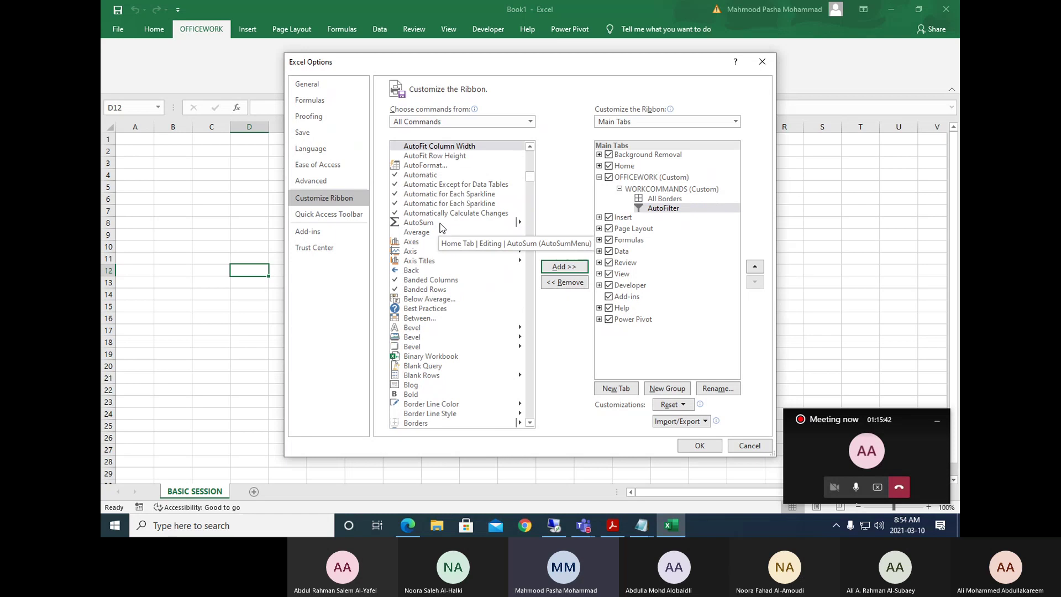
{"action": "scroll", "coordinate": [476, 273], "scroll_direction": "down", "scroll_amount": 4}
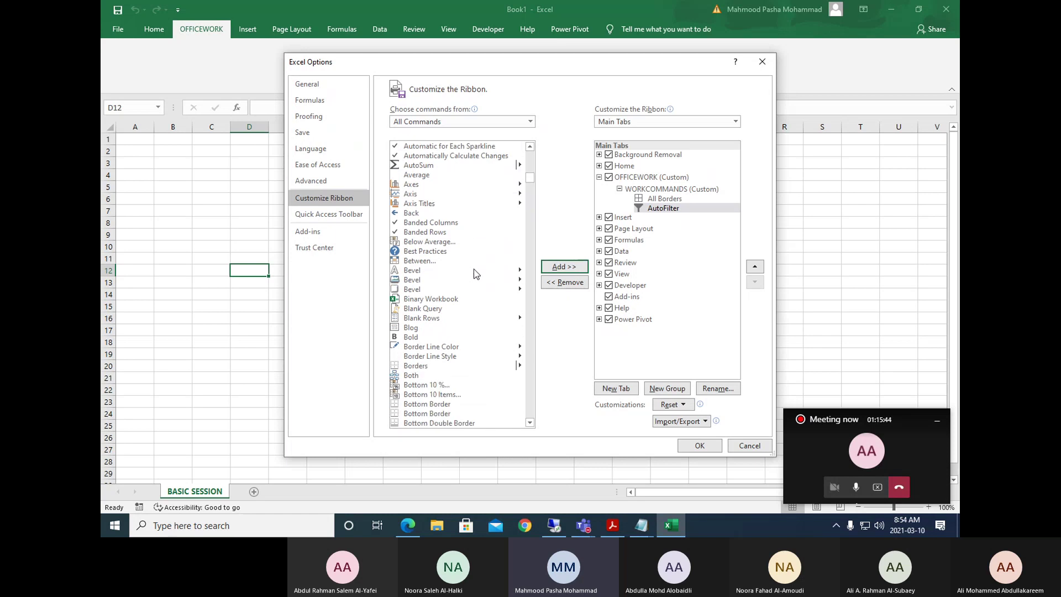
{"action": "scroll", "coordinate": [475, 273], "scroll_direction": "down", "scroll_amount": 6}
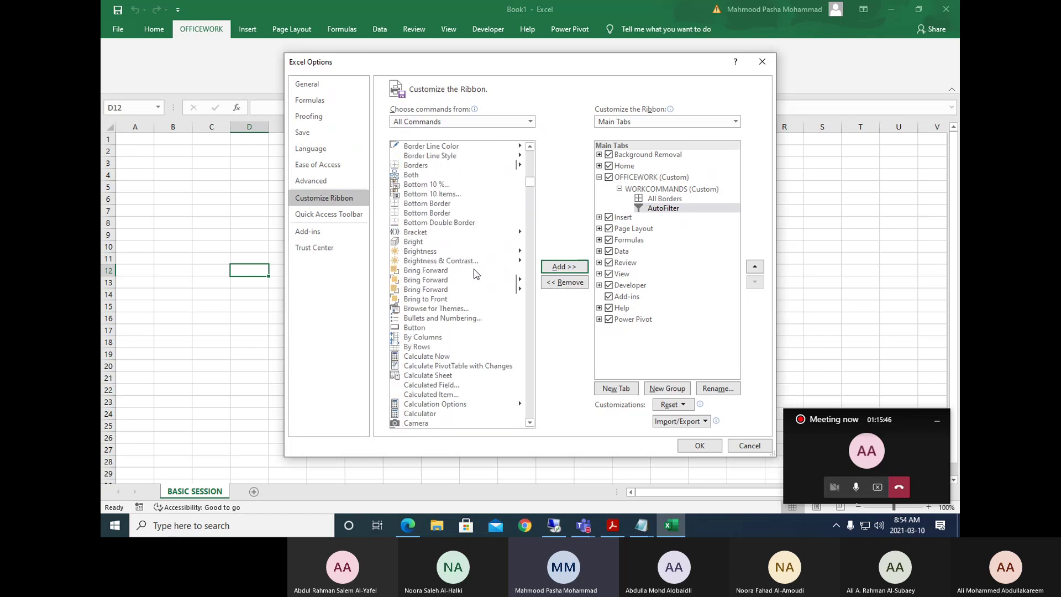
{"action": "scroll", "coordinate": [475, 273], "scroll_direction": "up", "scroll_amount": 3}
{"action": "left_click", "coordinate": [418, 194]}
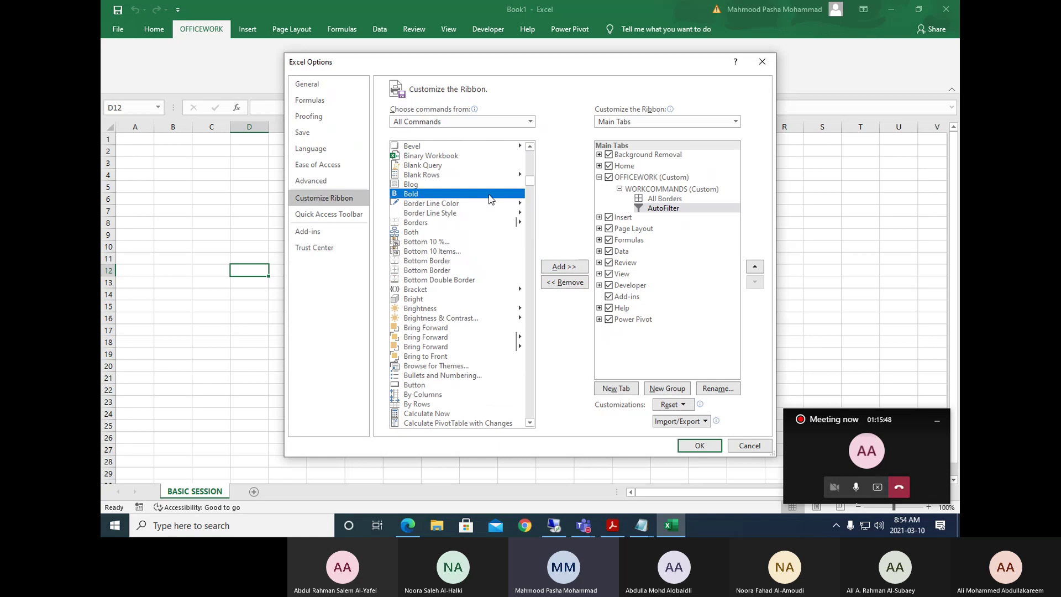
{"action": "left_click", "coordinate": [564, 267]}
Add the Calculator command to the WORKCOMMANDS group after Bold.
{"action": "scroll", "coordinate": [495, 274], "scroll_direction": "down", "scroll_amount": 8}
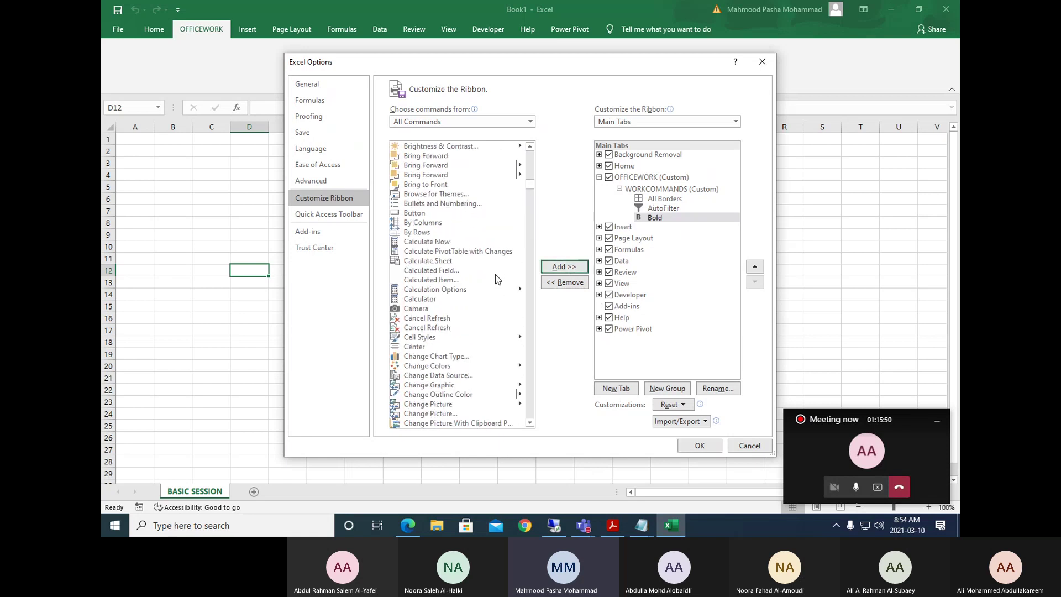
{"action": "left_click", "coordinate": [434, 242]}
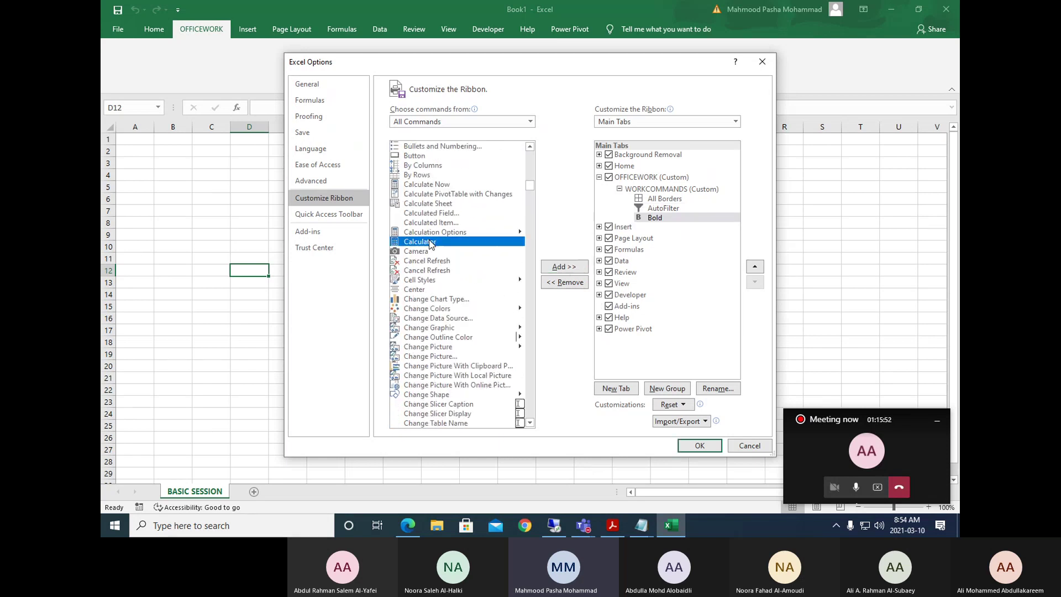
{"action": "left_click", "coordinate": [563, 267]}
Find the plain Copy command, without a submenu, and add it to the WORKCOMMANDS group.
{"action": "scroll", "coordinate": [472, 301], "scroll_direction": "down", "scroll_amount": 7}
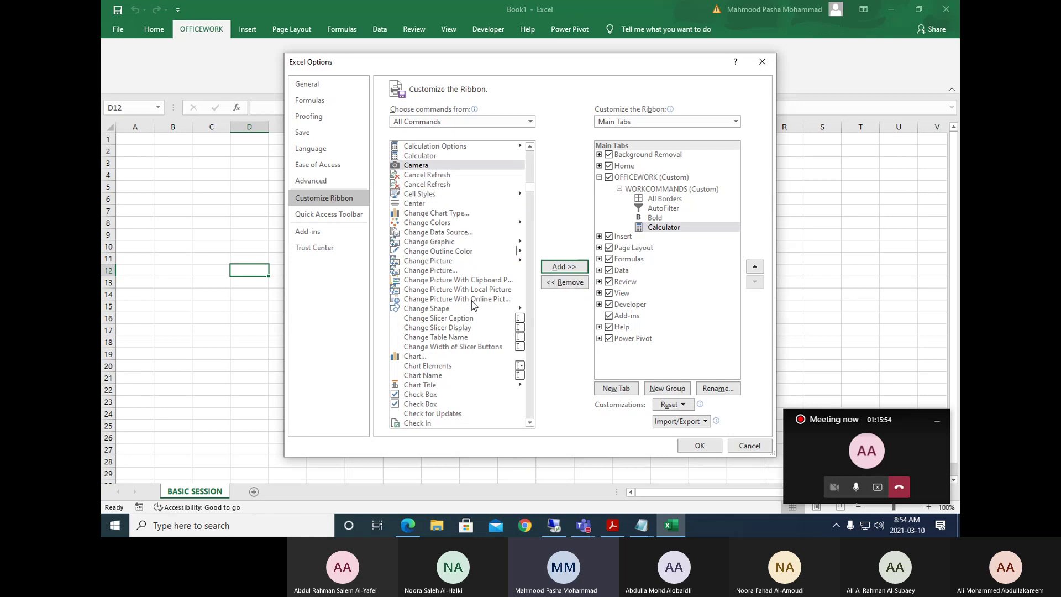
{"action": "scroll", "coordinate": [463, 293], "scroll_direction": "down", "scroll_amount": 10}
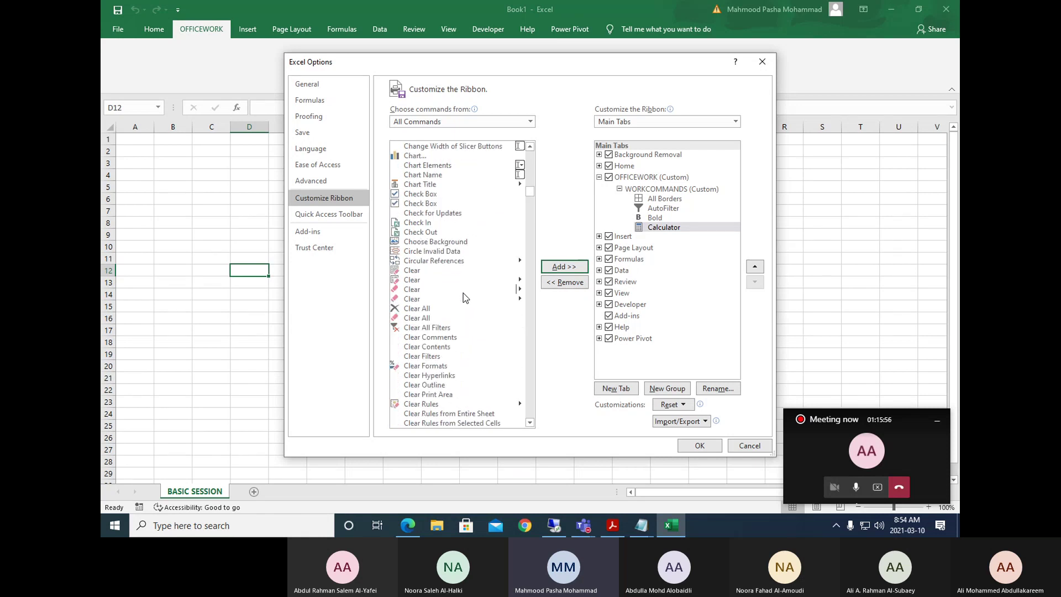
{"action": "scroll", "coordinate": [463, 293], "scroll_direction": "down", "scroll_amount": 7}
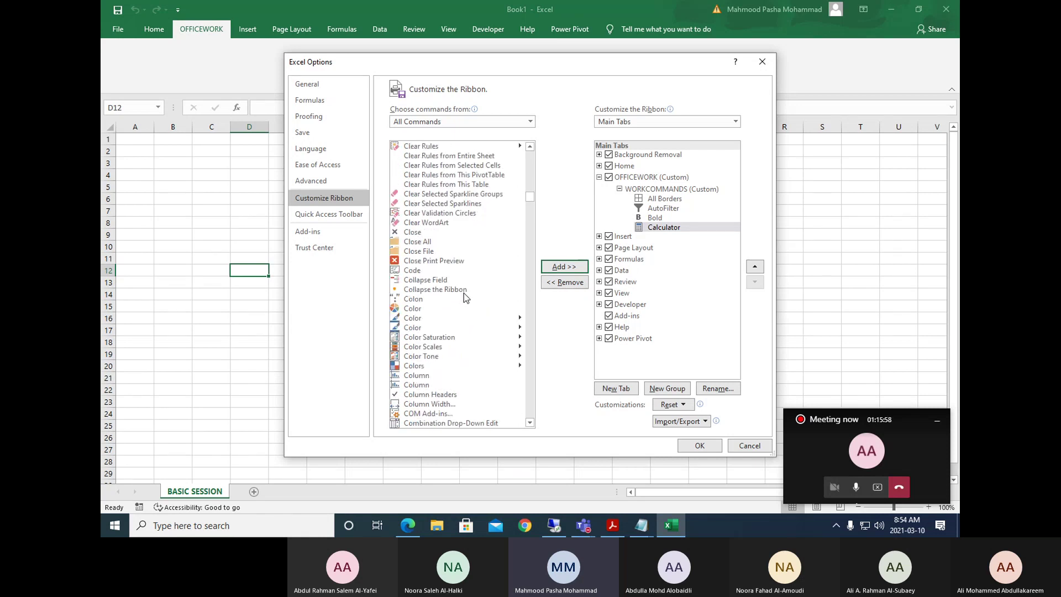
{"action": "scroll", "coordinate": [463, 294], "scroll_direction": "down", "scroll_amount": 3}
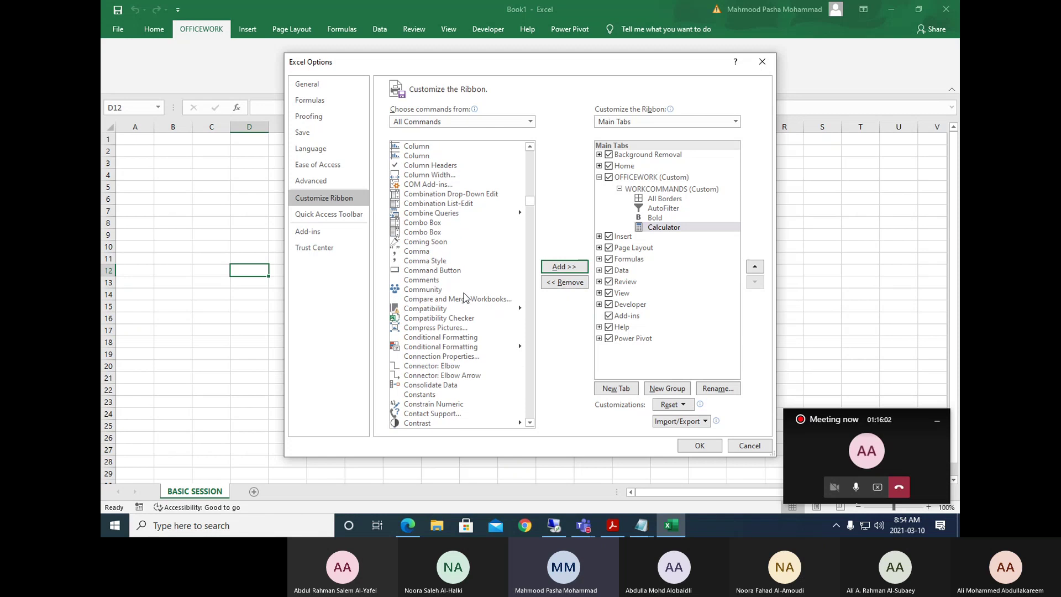
{"action": "left_click", "coordinate": [438, 280]}
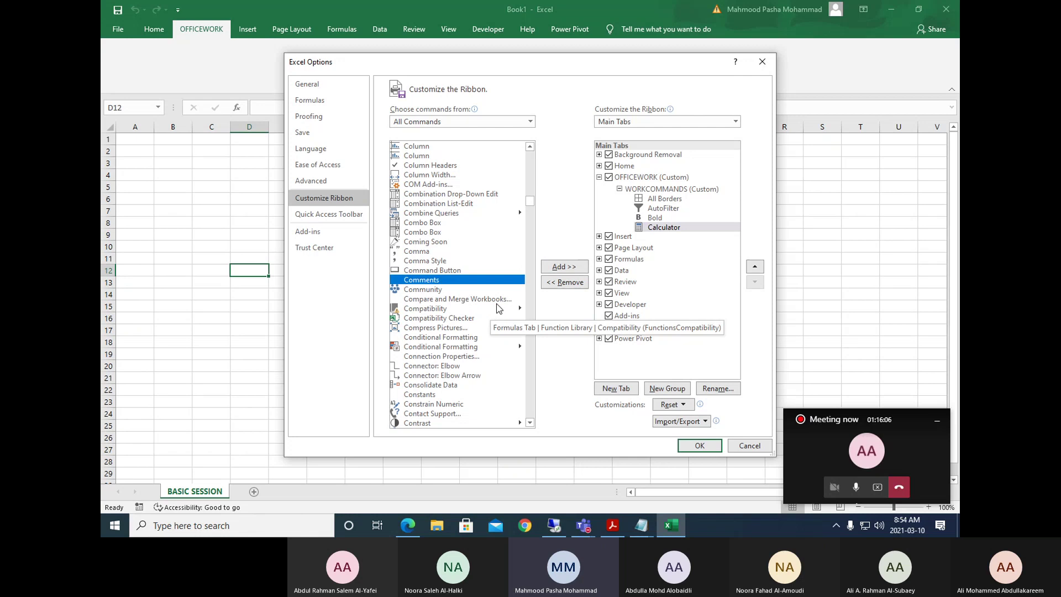
{"action": "scroll", "coordinate": [499, 308], "scroll_direction": "down", "scroll_amount": 7}
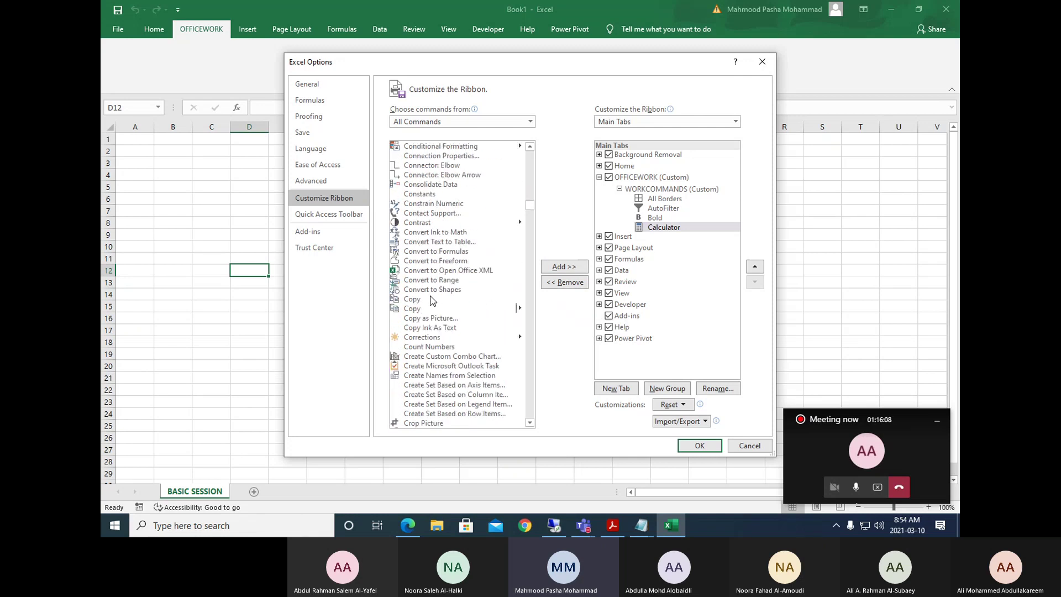
{"action": "left_click", "coordinate": [433, 300]}
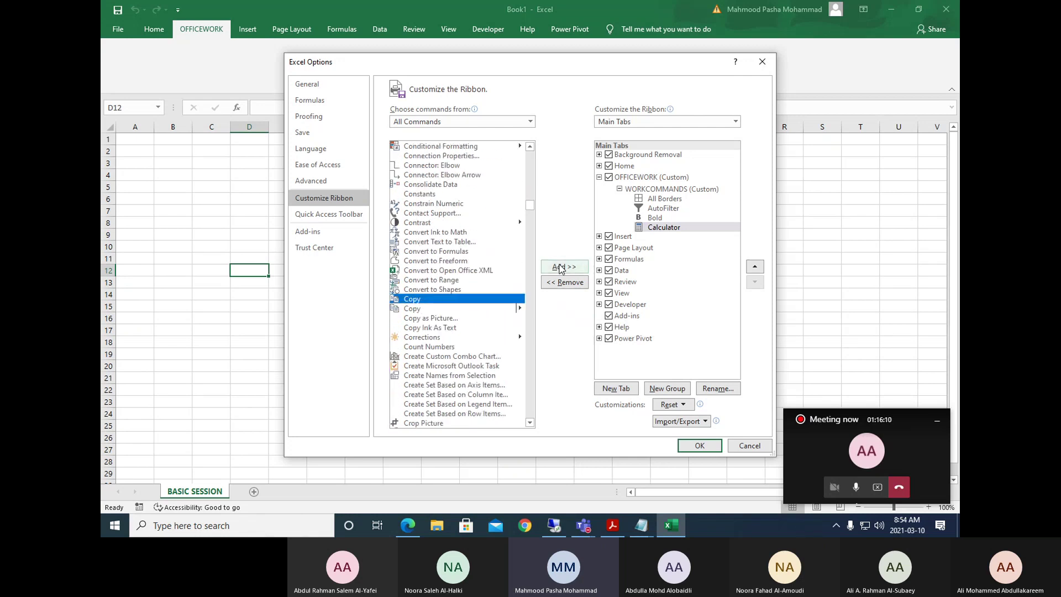
{"action": "left_click", "coordinate": [520, 306]}
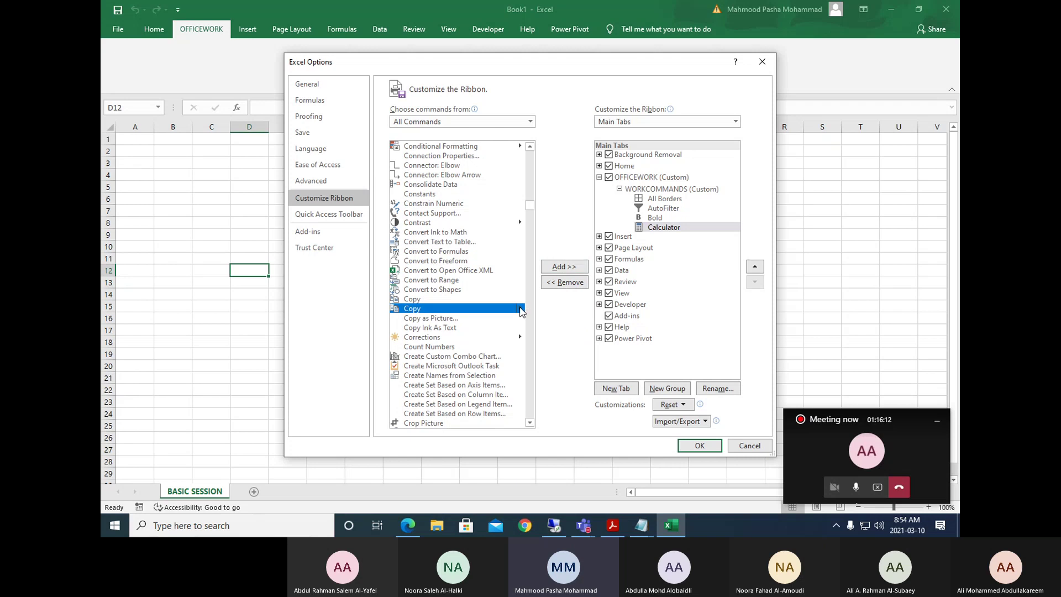
{"action": "left_click", "coordinate": [457, 299]}
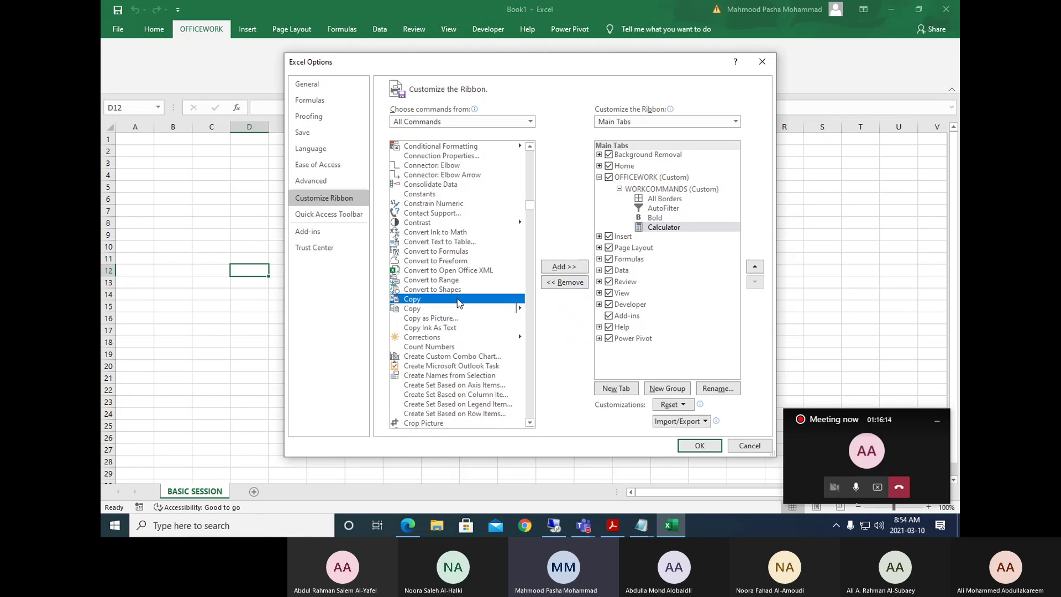
{"action": "left_click", "coordinate": [564, 266]}
Add the Cut command to the WORKCOMMANDS group below Copy.
{"action": "scroll", "coordinate": [441, 307], "scroll_direction": "down", "scroll_amount": 4}
{"action": "scroll", "coordinate": [446, 308], "scroll_direction": "down", "scroll_amount": 11}
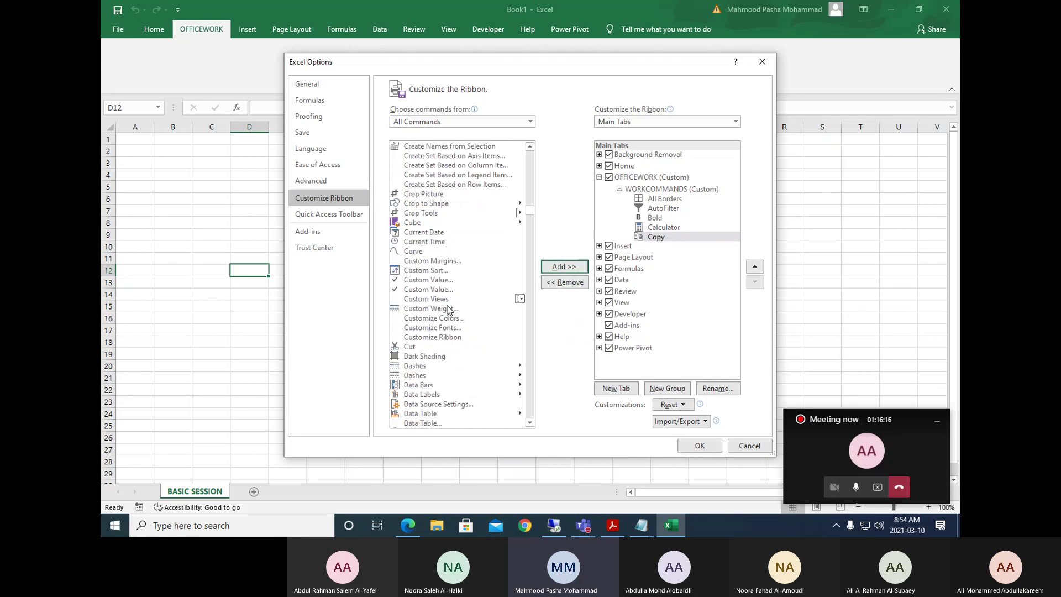
{"action": "scroll", "coordinate": [454, 311], "scroll_direction": "up", "scroll_amount": 2}
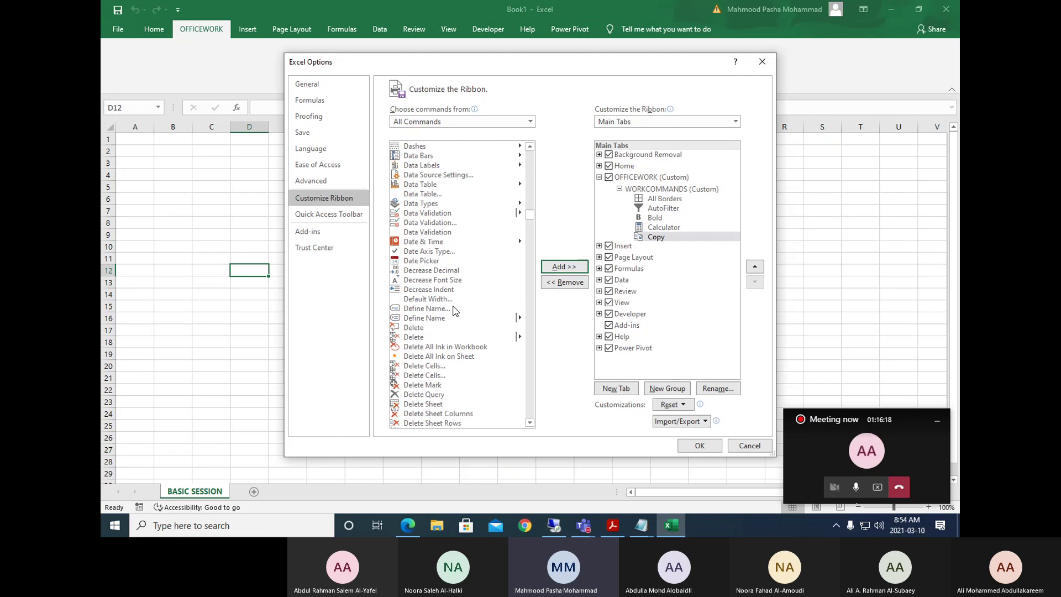
{"action": "left_click", "coordinate": [420, 206]}
{"action": "left_click", "coordinate": [553, 266]}
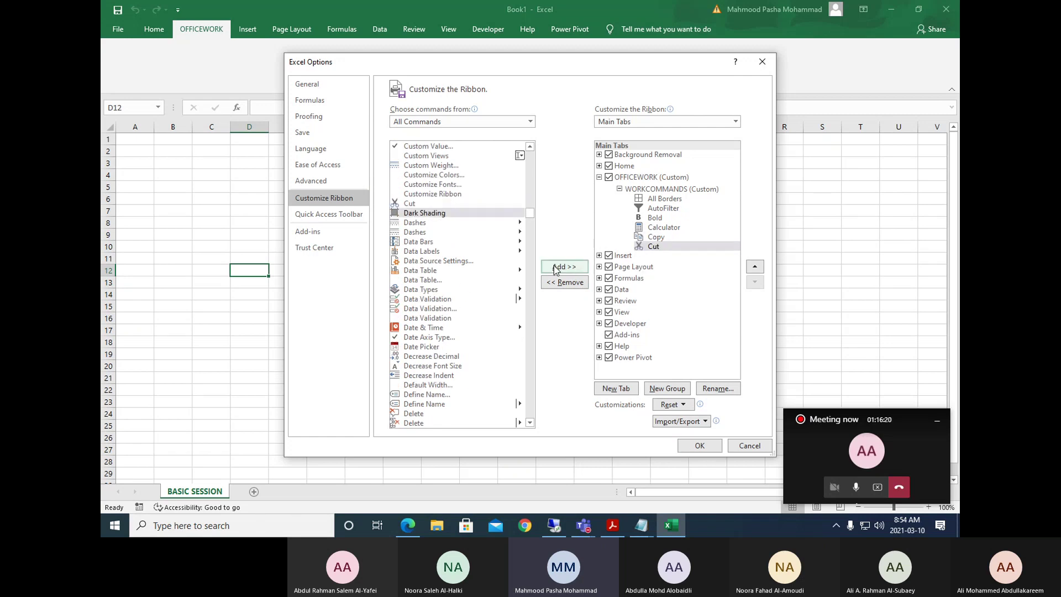
Find the Fill Color command among all commands and add it to the WORKCOMMANDS group.
{"action": "scroll", "coordinate": [434, 275], "scroll_direction": "down", "scroll_amount": 8}
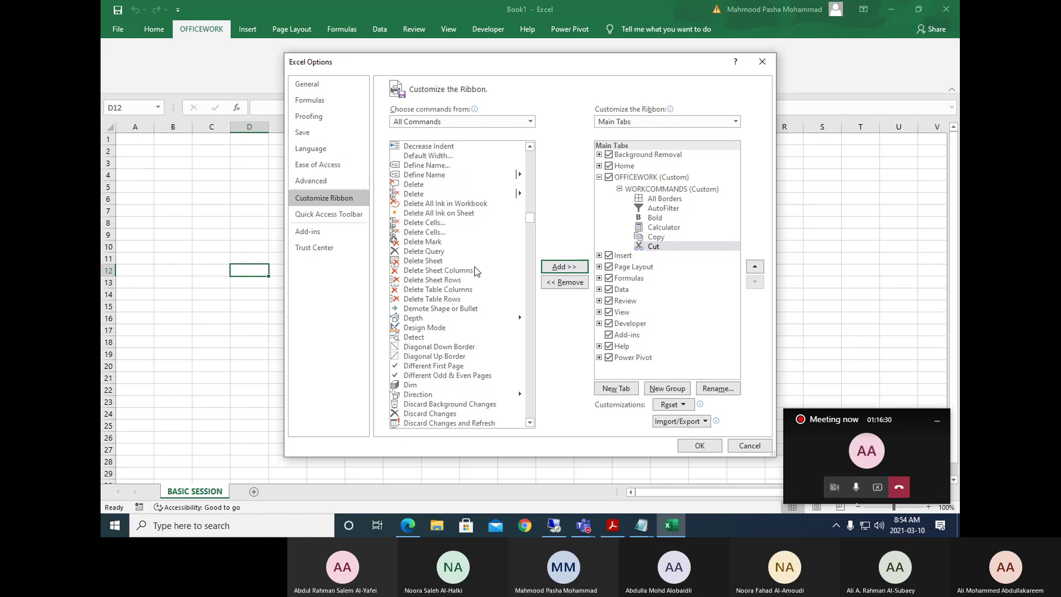
{"action": "scroll", "coordinate": [472, 272], "scroll_direction": "down", "scroll_amount": 5}
{"action": "scroll", "coordinate": [475, 270], "scroll_direction": "down", "scroll_amount": 4}
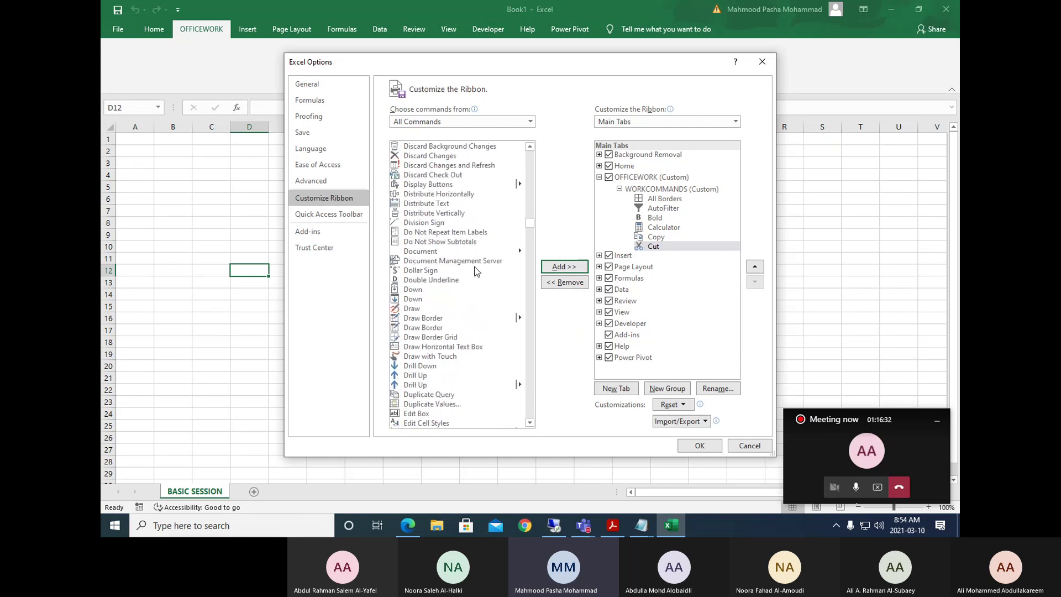
{"action": "scroll", "coordinate": [475, 270], "scroll_direction": "down", "scroll_amount": 10}
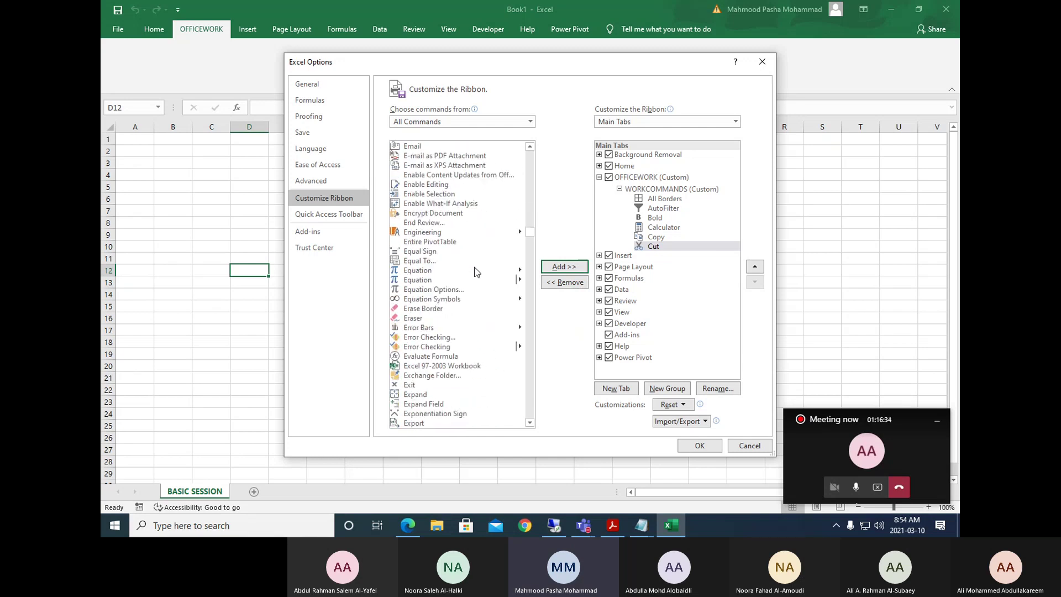
{"action": "scroll", "coordinate": [476, 272], "scroll_direction": "down", "scroll_amount": 5}
{"action": "scroll", "coordinate": [476, 272], "scroll_direction": "down", "scroll_amount": 3}
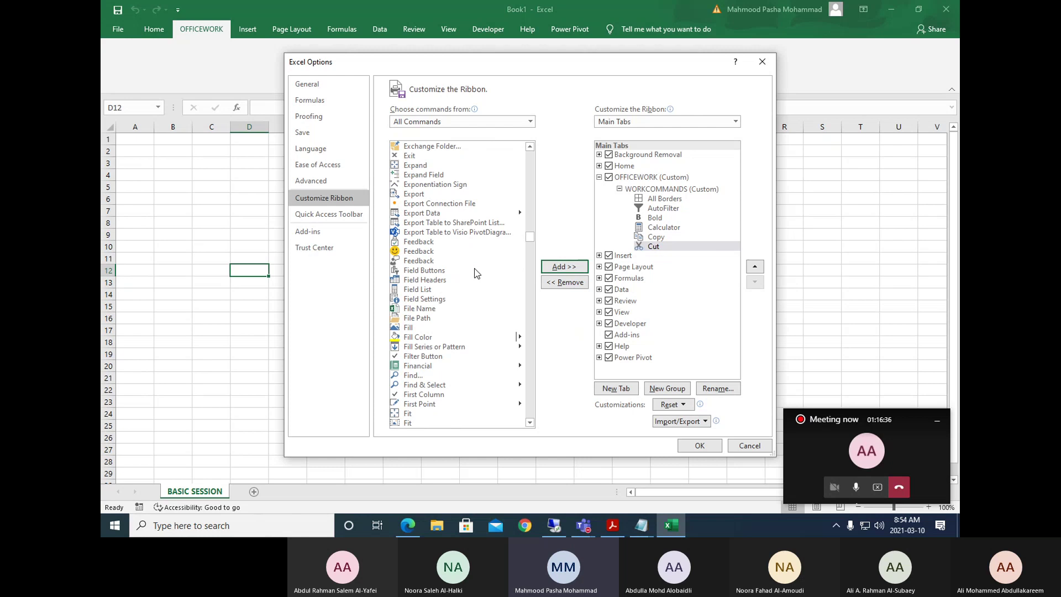
{"action": "scroll", "coordinate": [477, 272], "scroll_direction": "down", "scroll_amount": 3}
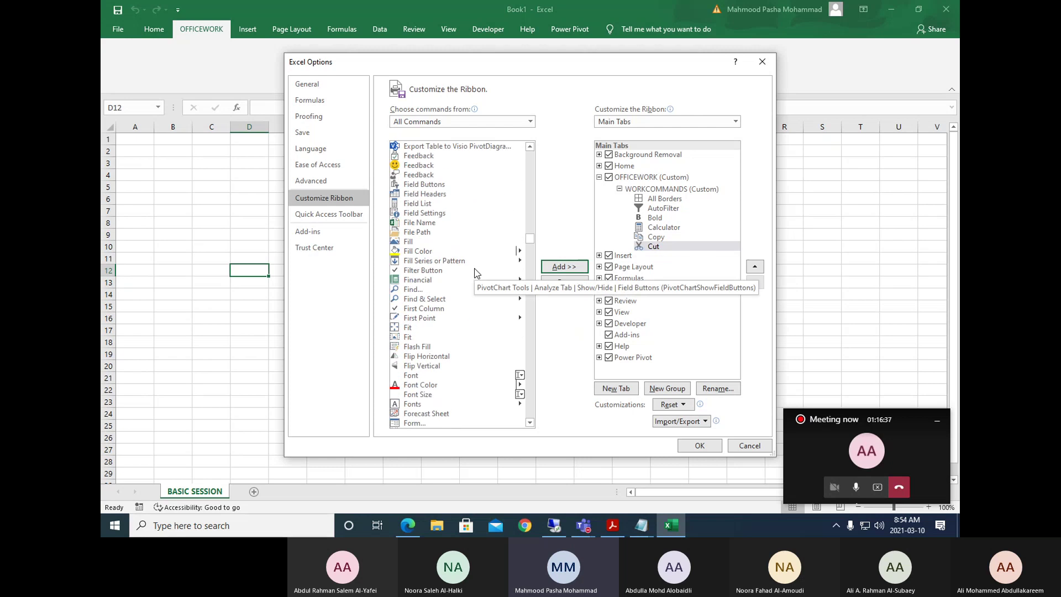
{"action": "left_click", "coordinate": [423, 253]}
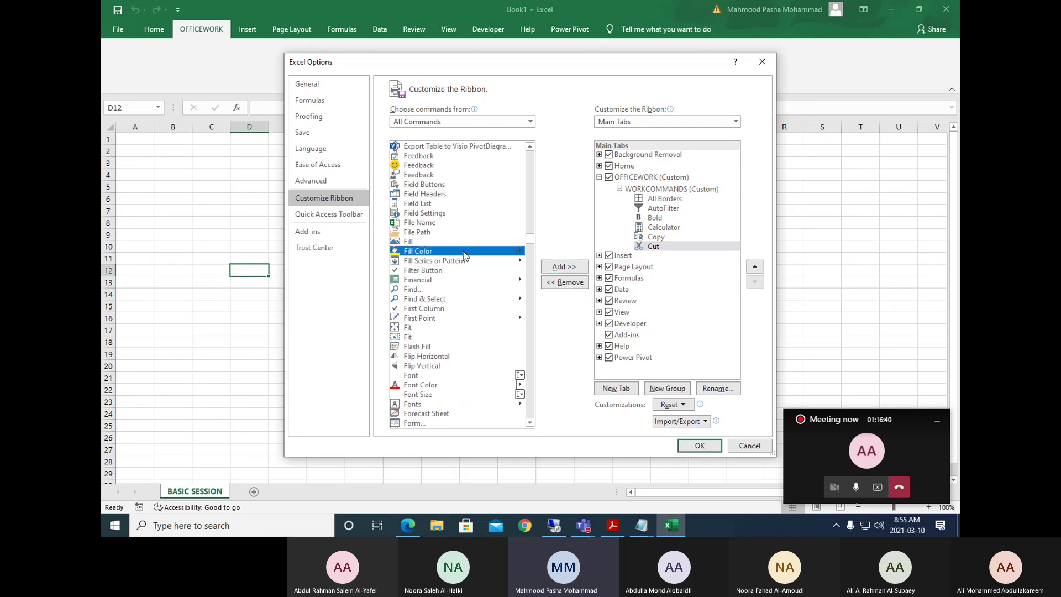
{"action": "left_click", "coordinate": [563, 266]}
Add the plain Merge command, without a submenu, to the WORKCOMMANDS group below Fill Color and apply the ribbon customization.
{"action": "scroll", "coordinate": [464, 308], "scroll_direction": "down", "scroll_amount": 4}
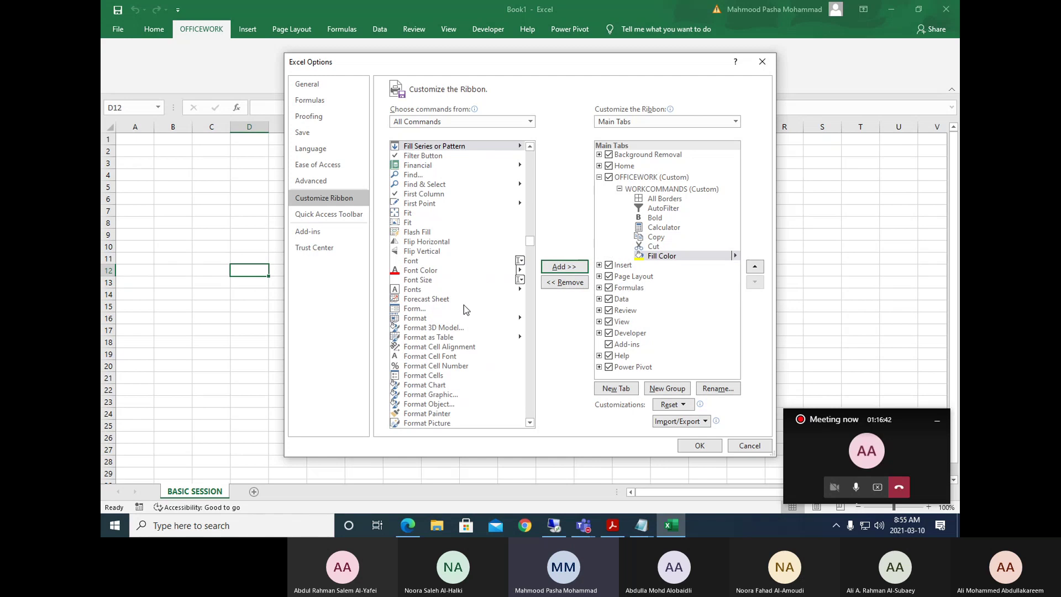
{"action": "scroll", "coordinate": [464, 308], "scroll_direction": "down", "scroll_amount": 7}
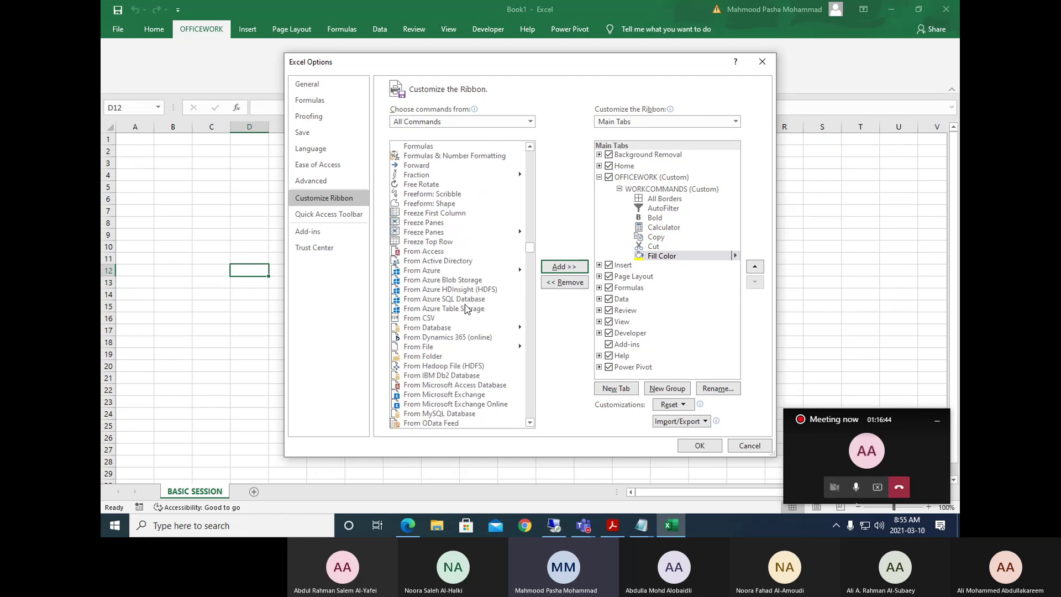
{"action": "scroll", "coordinate": [465, 308], "scroll_direction": "down", "scroll_amount": 14}
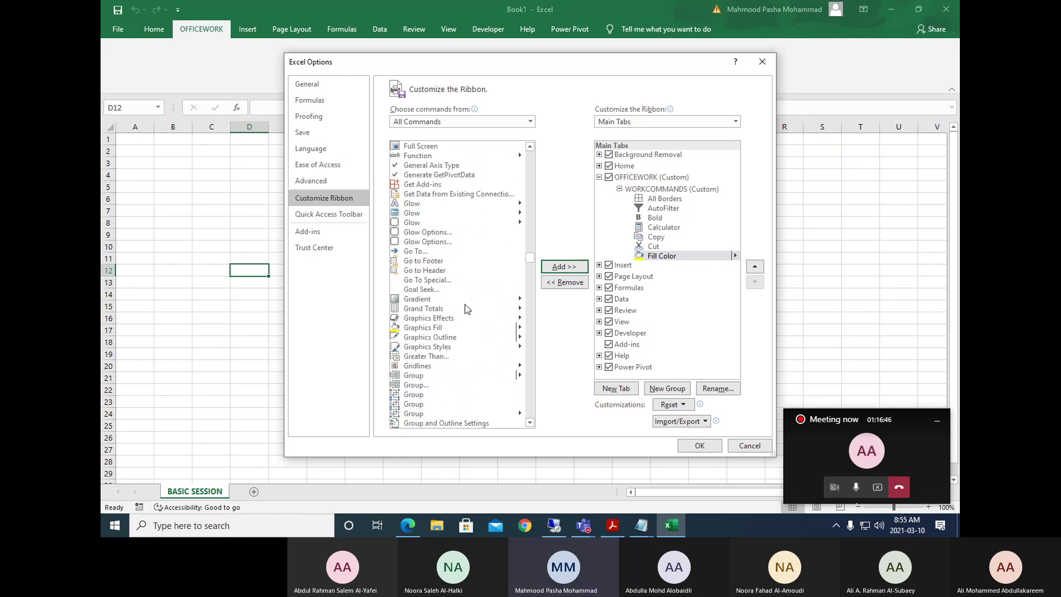
{"action": "scroll", "coordinate": [466, 305], "scroll_direction": "down", "scroll_amount": 20}
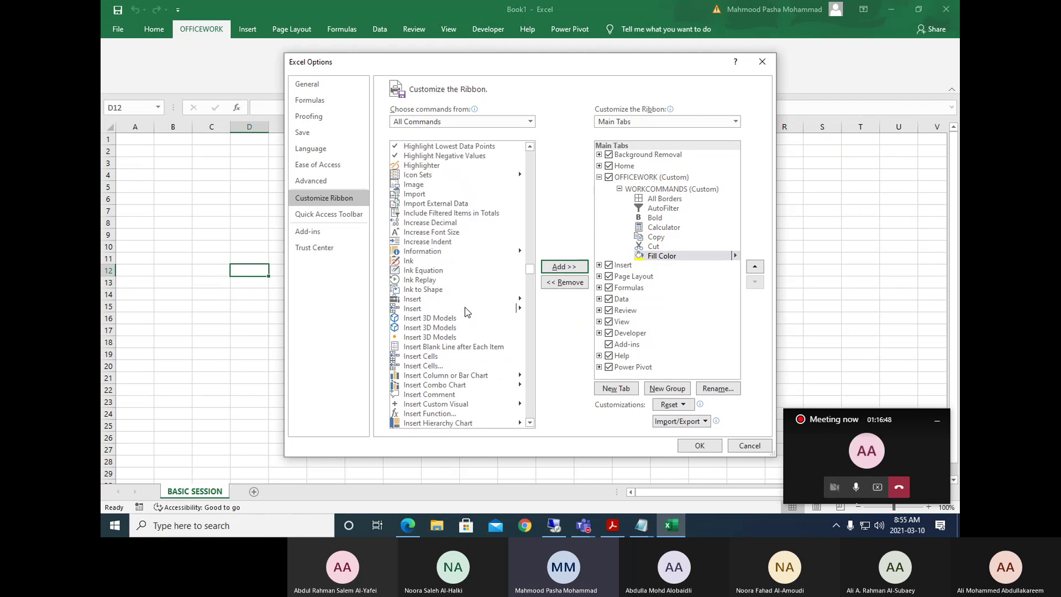
{"action": "scroll", "coordinate": [465, 307], "scroll_direction": "down", "scroll_amount": 20}
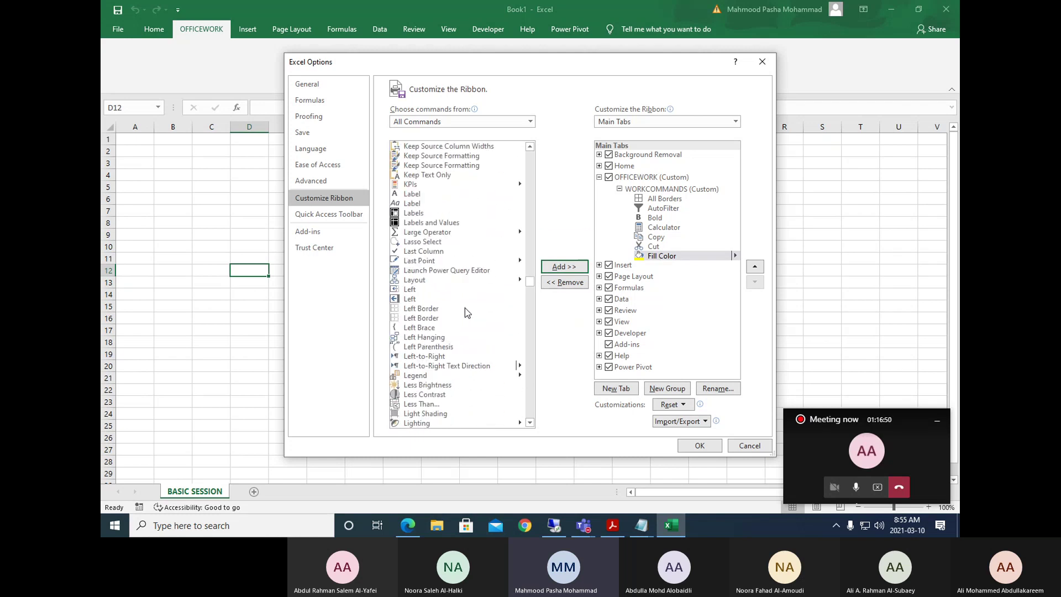
{"action": "scroll", "coordinate": [487, 279], "scroll_direction": "down", "scroll_amount": 7}
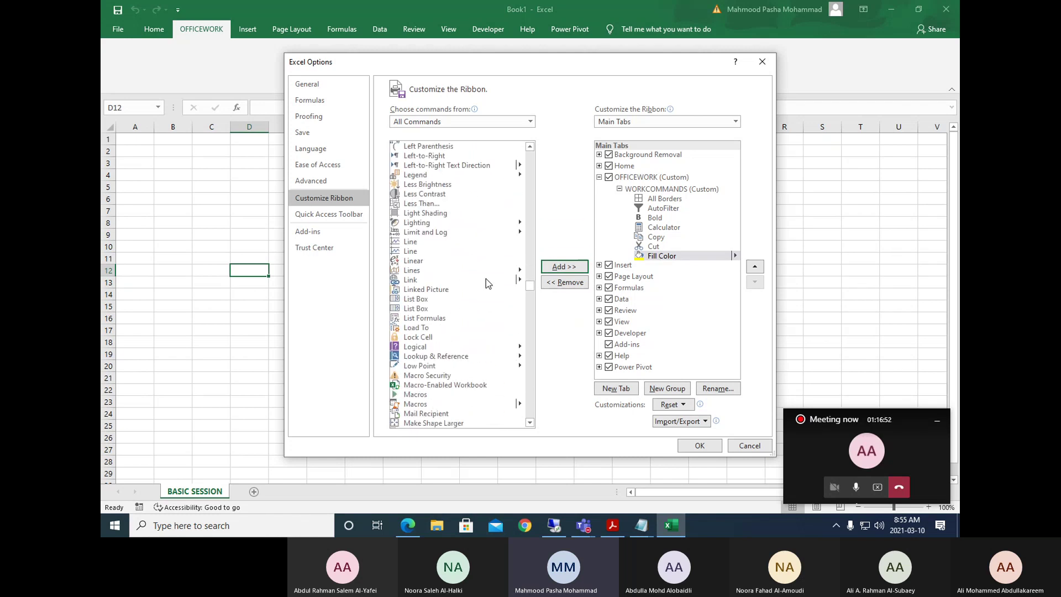
{"action": "scroll", "coordinate": [486, 279], "scroll_direction": "down", "scroll_amount": 4}
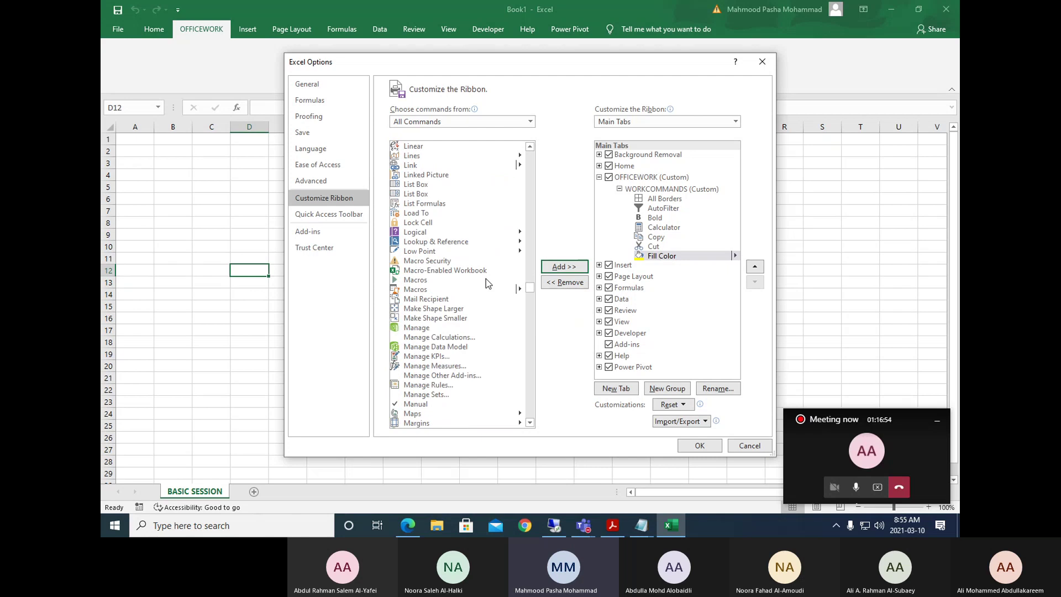
{"action": "scroll", "coordinate": [485, 279], "scroll_direction": "down", "scroll_amount": 10}
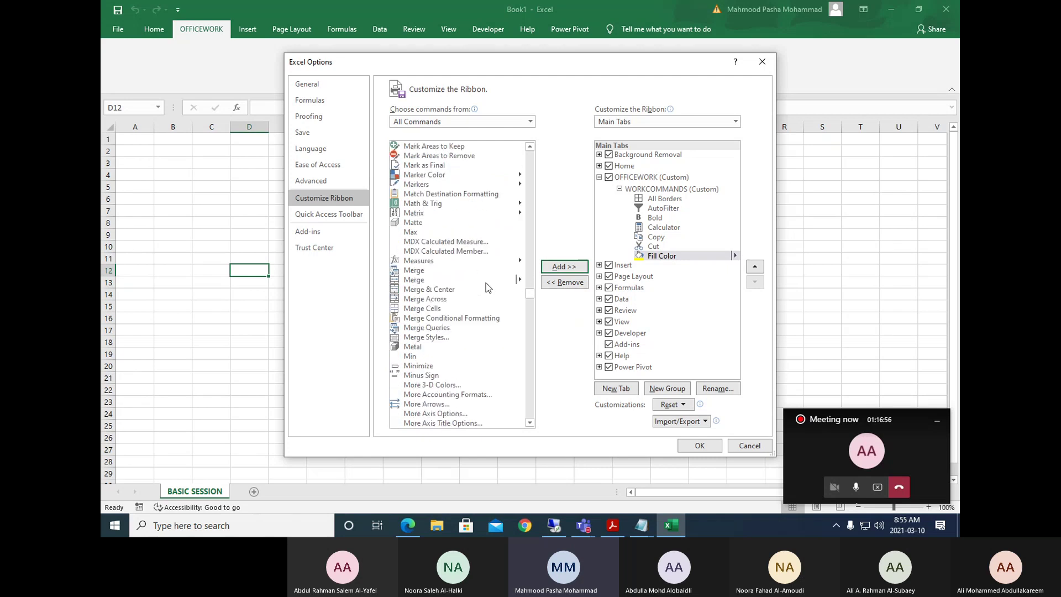
{"action": "scroll", "coordinate": [487, 286], "scroll_direction": "down", "scroll_amount": 3}
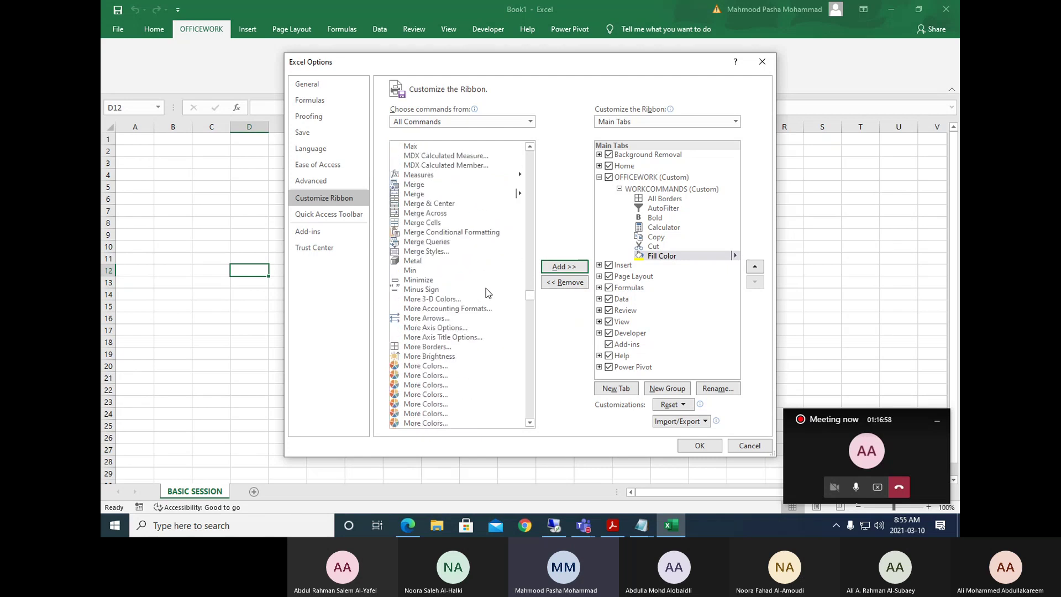
{"action": "left_click", "coordinate": [415, 185]}
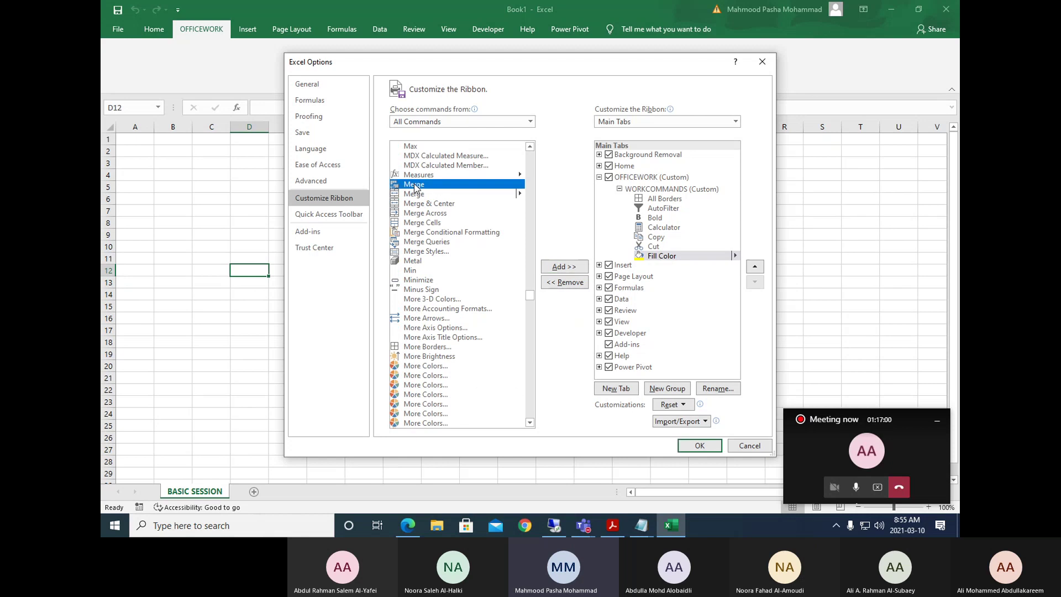
{"action": "left_click", "coordinate": [558, 267]}
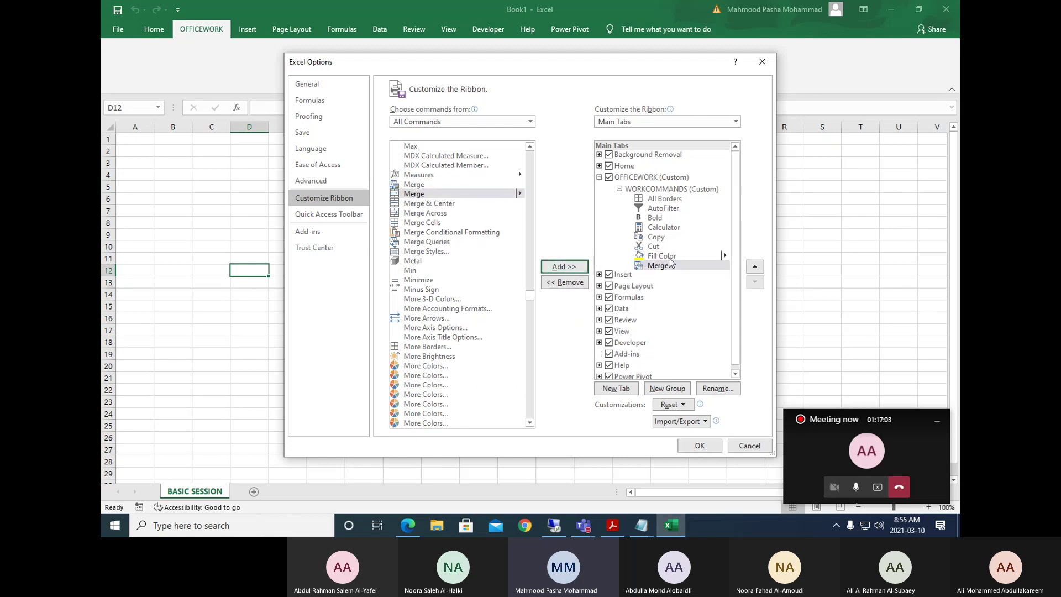
{"action": "left_click", "coordinate": [699, 447]}
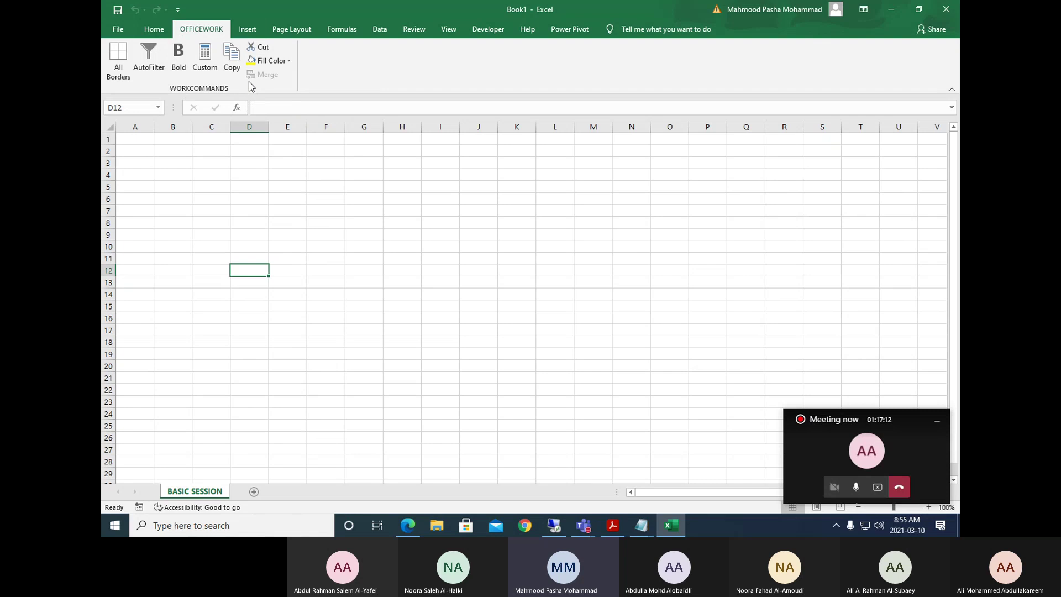
Test the calculator command of the custom OFFICEWORK tab by launching Calculator, and close it again.
{"action": "left_click_drag", "start_coordinate": [334, 239], "coordinate": [334, 248]}
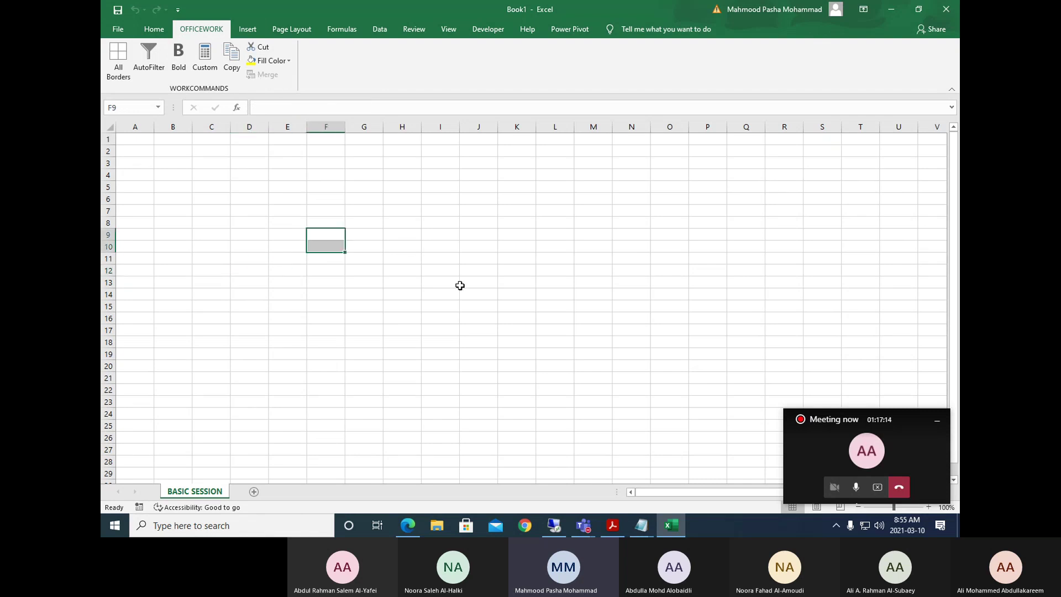
{"action": "left_click", "coordinate": [205, 59]}
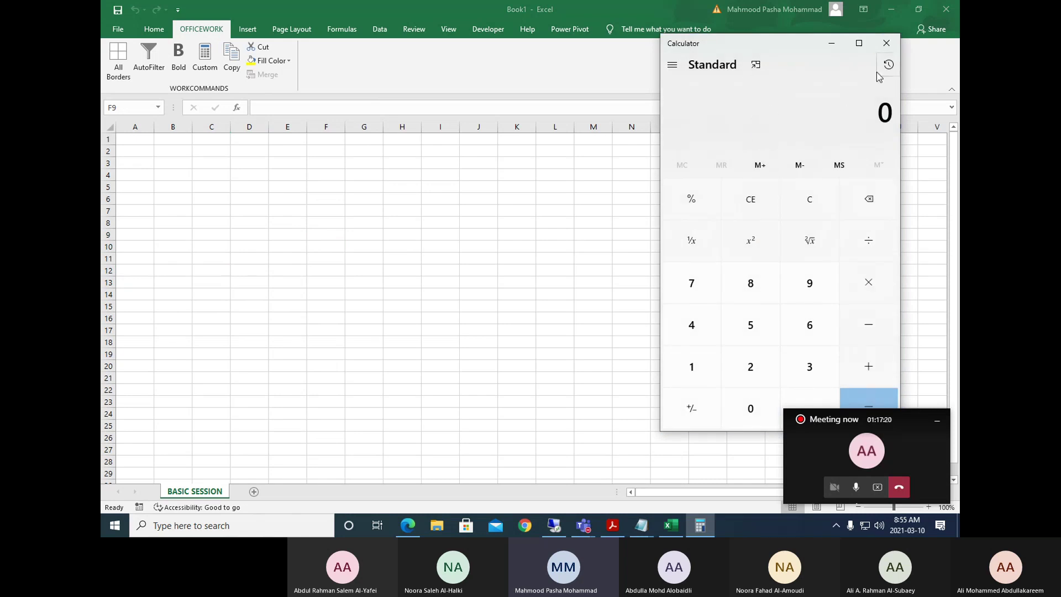
{"action": "left_click", "coordinate": [887, 44]}
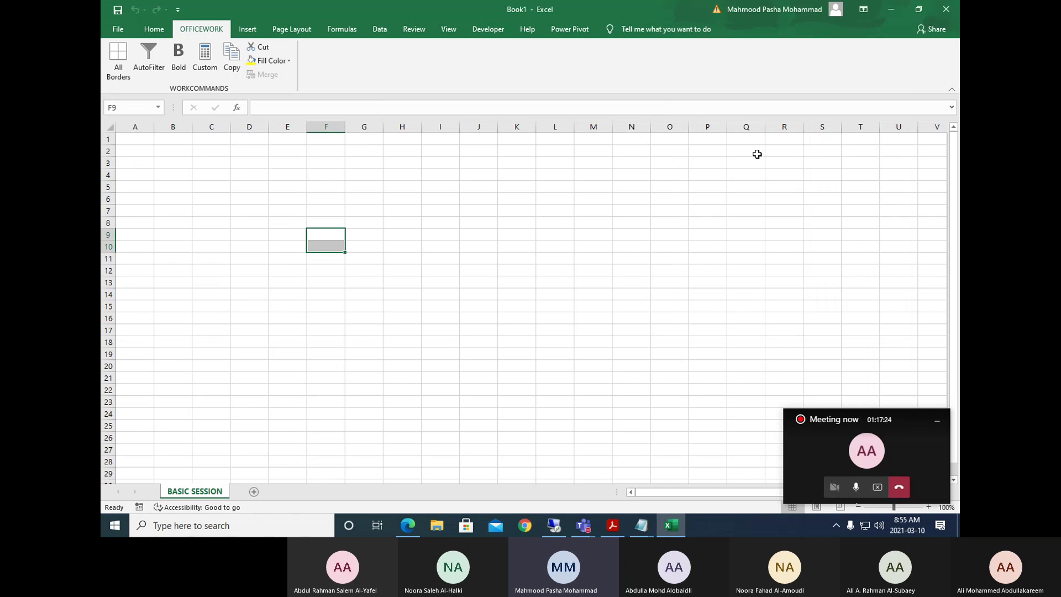
Open Calculator through a Windows search for "calc" and close it.
{"action": "left_click", "coordinate": [152, 529]}
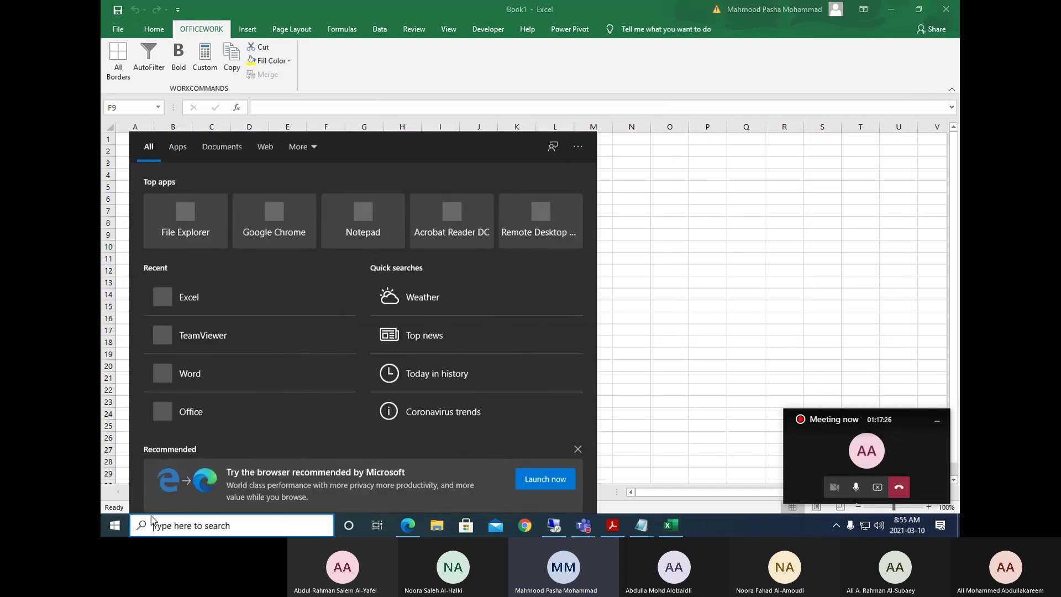
{"action": "type", "text": "calc"}
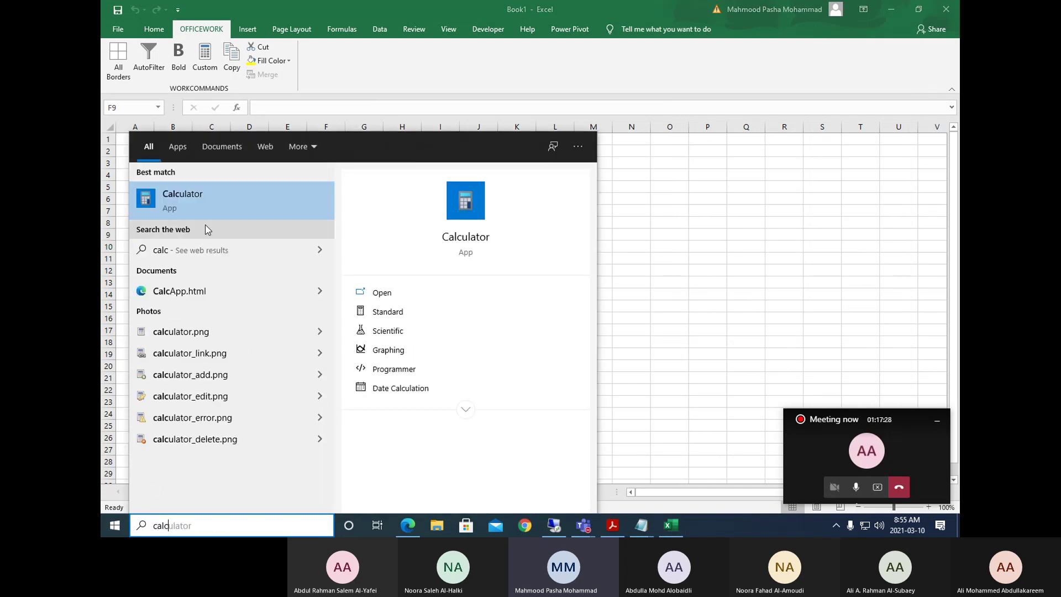
{"action": "left_click", "coordinate": [229, 196]}
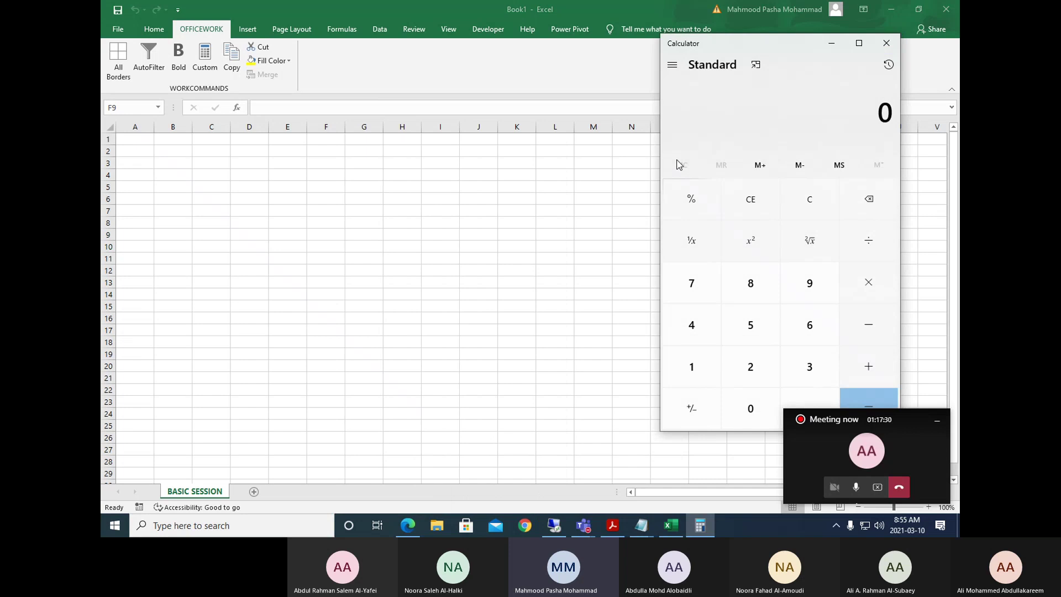
{"action": "left_click", "coordinate": [884, 47]}
{"action": "left_click", "coordinate": [347, 165]}
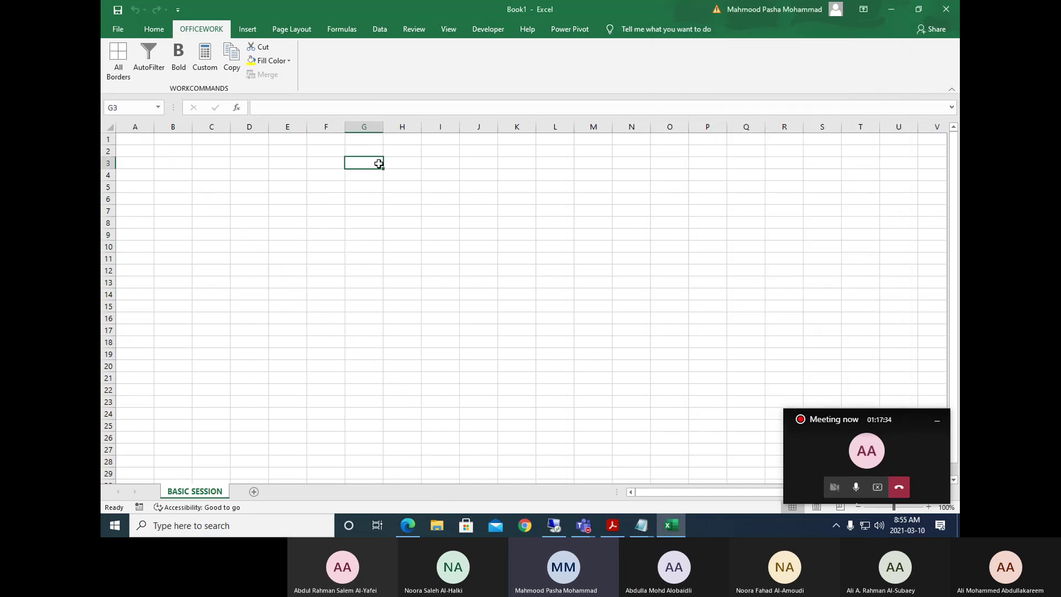
{"action": "left_click_drag", "start_coordinate": [379, 164], "coordinate": [378, 319]}
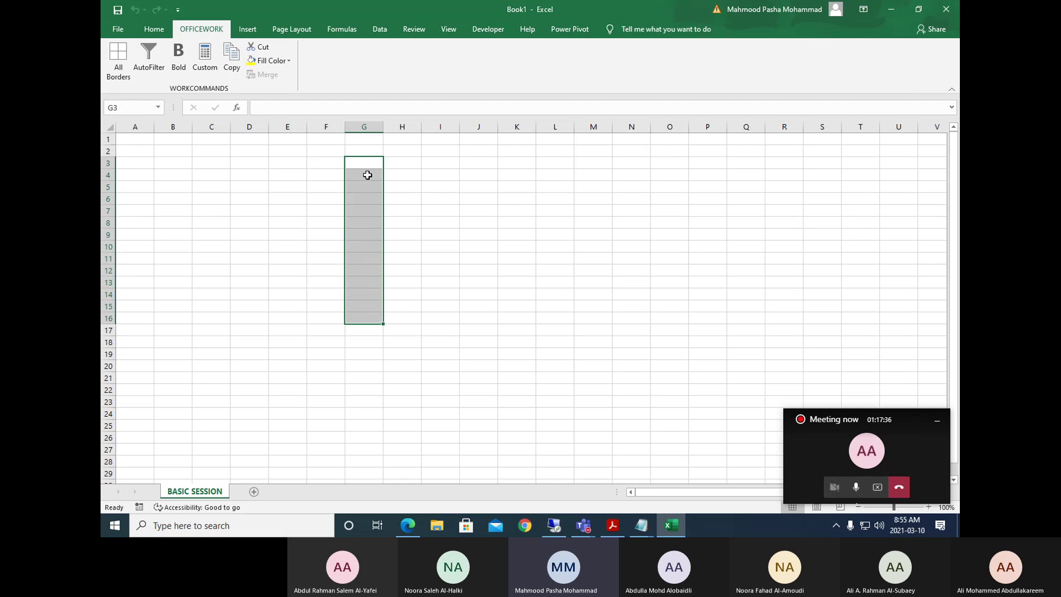
{"action": "left_click_drag", "start_coordinate": [372, 164], "coordinate": [375, 310]}
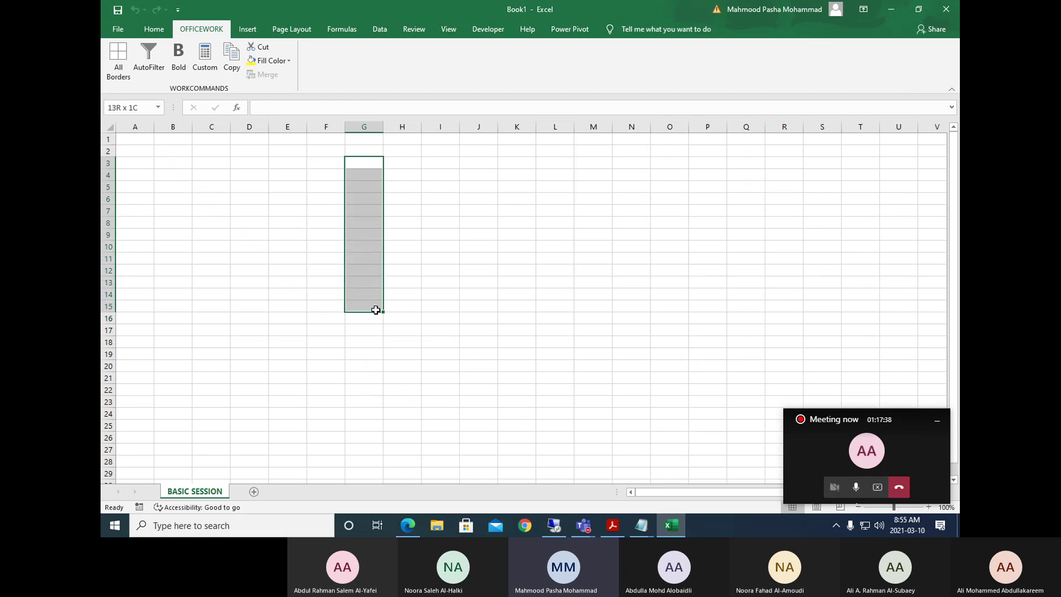
{"action": "left_click", "coordinate": [676, 233]}
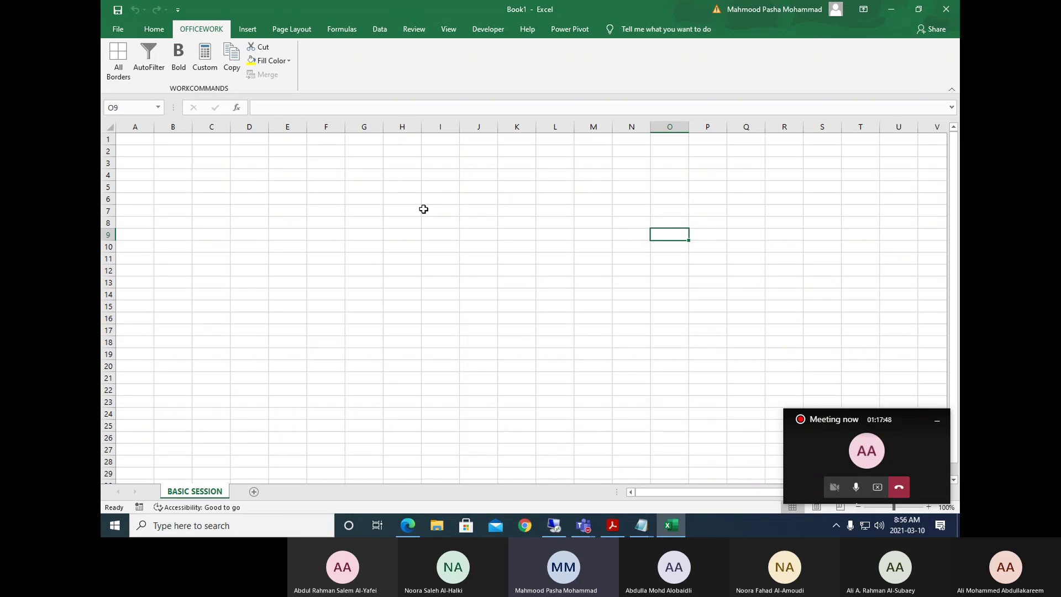
Launch Calculator once more from the WORKCOMMANDS group and close its window.
{"action": "left_click", "coordinate": [204, 65]}
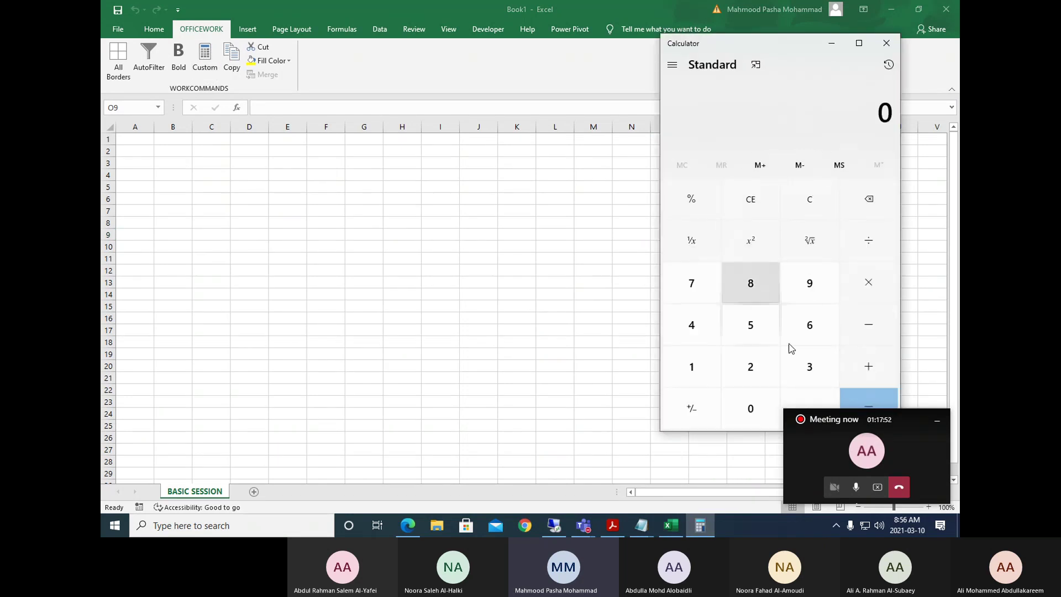
{"action": "left_click", "coordinate": [886, 44]}
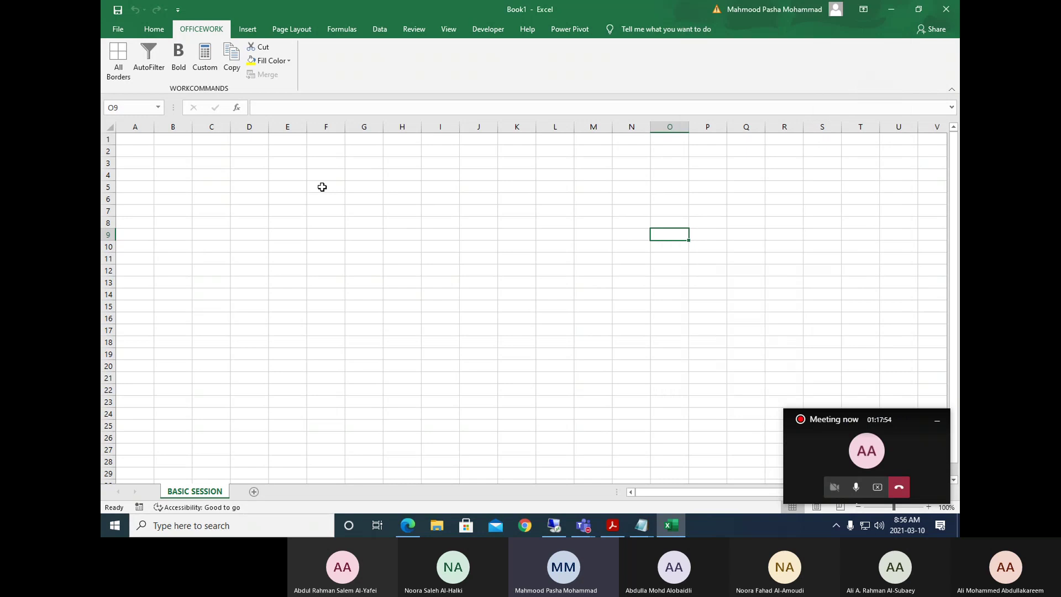
{"action": "left_click", "coordinate": [282, 227]}
{"action": "left_click_drag", "start_coordinate": [244, 186], "coordinate": [417, 277]}
{"action": "left_click", "coordinate": [287, 186]}
Enter the column headings SNO, SNAME and SFEE in cells D5, E5 and F5.
{"action": "left_click", "coordinate": [258, 187]}
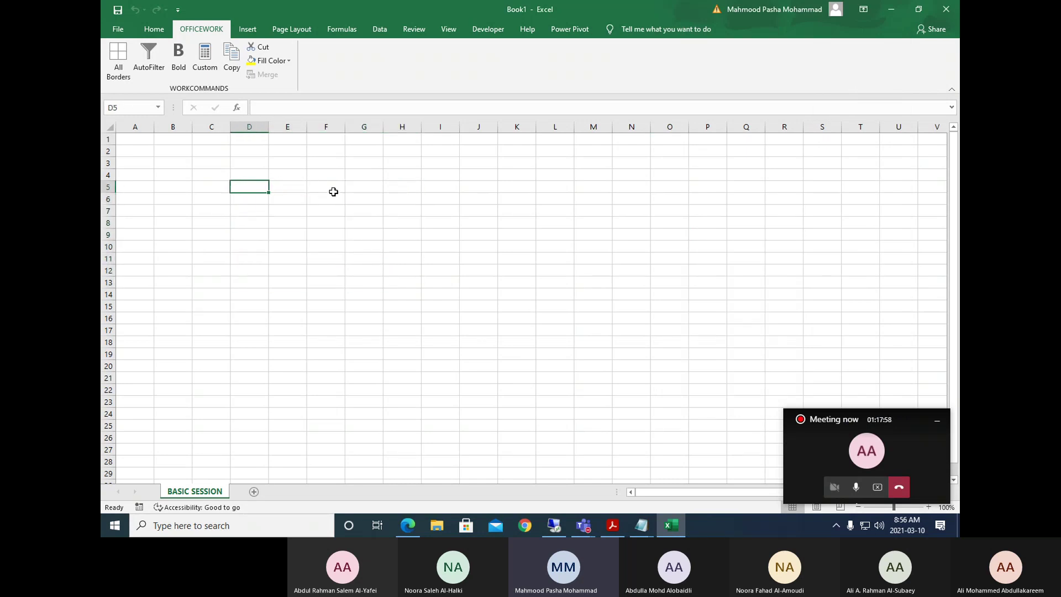
{"action": "type", "text": "SNO"}
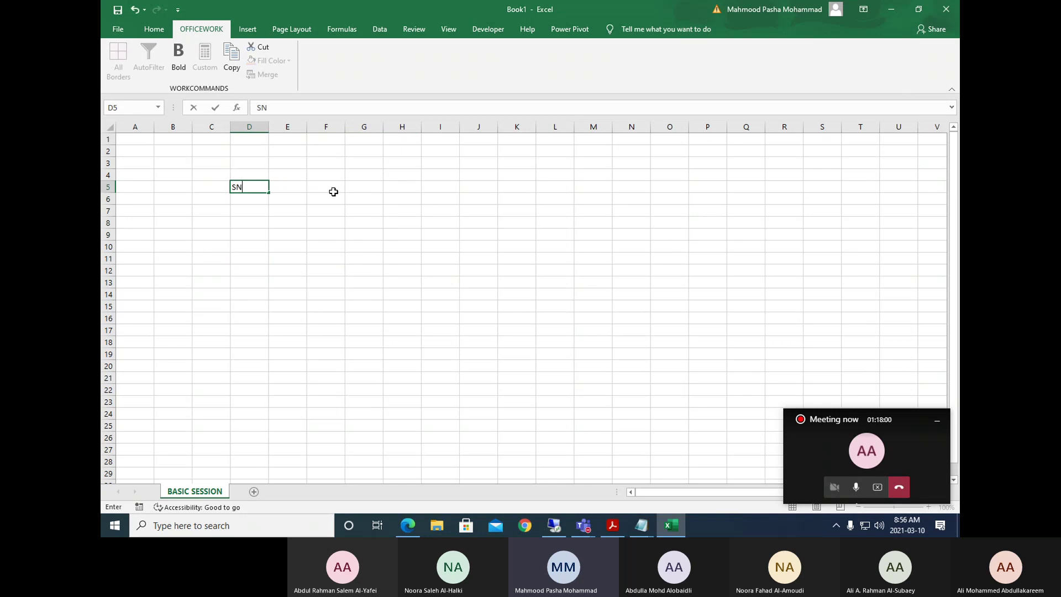
{"action": "key", "text": "Left"}
{"action": "type", "text": "S"}
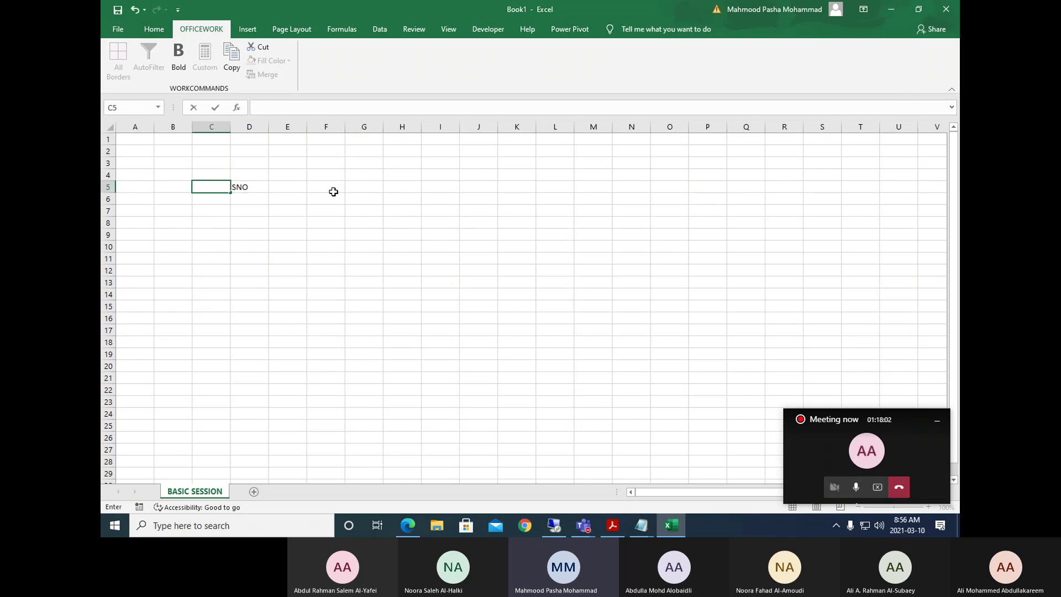
{"action": "key", "text": "Right"}
{"action": "key", "text": "Right"}
{"action": "type", "text": "SNAM"}
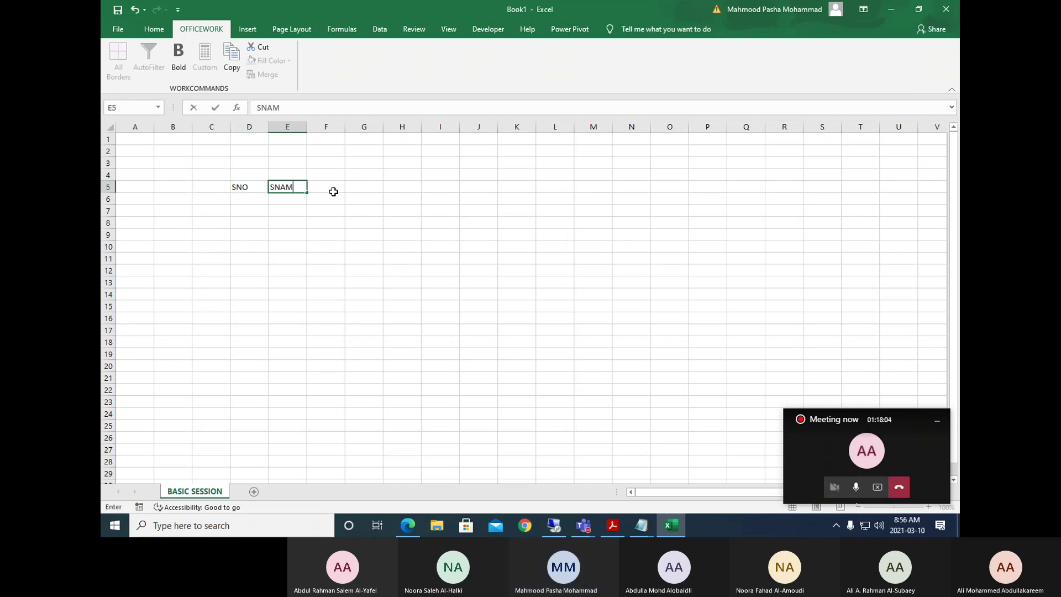
{"action": "type", "text": "E"}
{"action": "key", "text": "Right"}
{"action": "type", "text": "SFEE"}
{"action": "key", "text": "Right"}
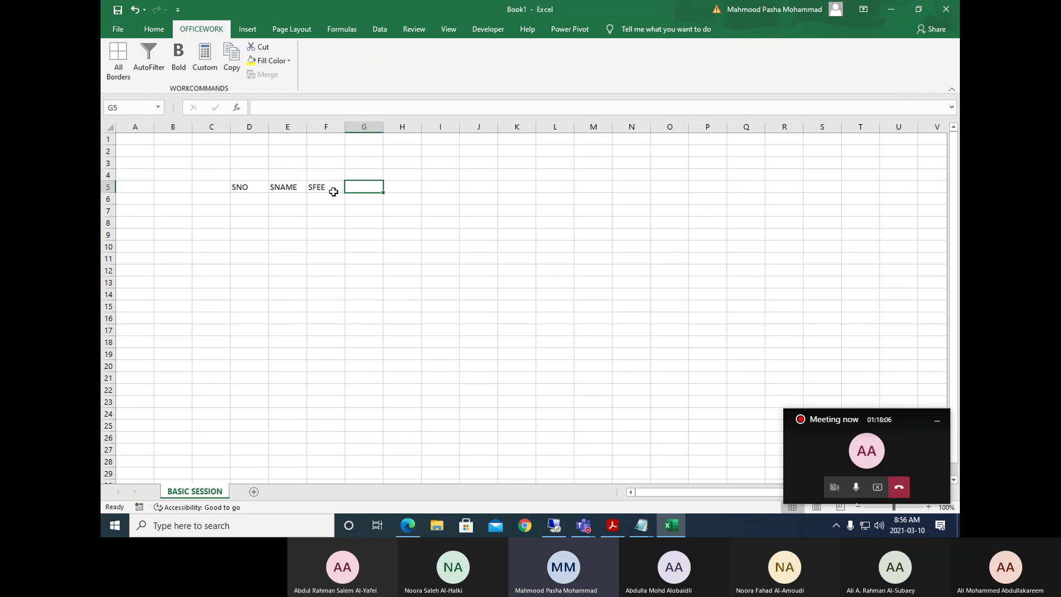
Enter the heading SCOURSE in G5 and apply all borders to the range D5:G16.
{"action": "type", "text": "SCOURSE"}
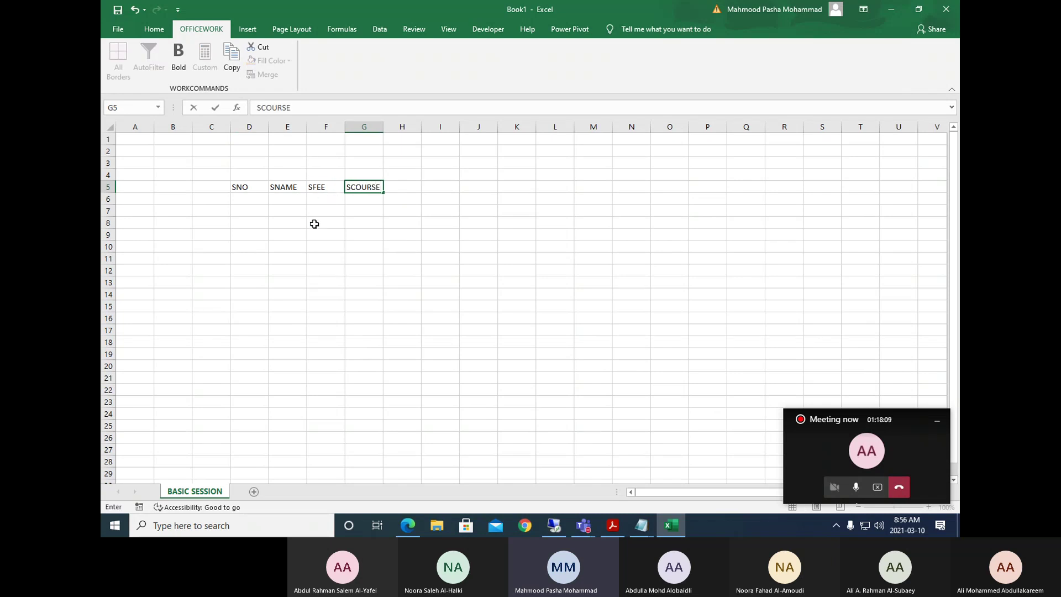
{"action": "left_click", "coordinate": [315, 224]}
{"action": "left_click_drag", "start_coordinate": [238, 187], "coordinate": [367, 319]}
{"action": "left_click", "coordinate": [118, 61]}
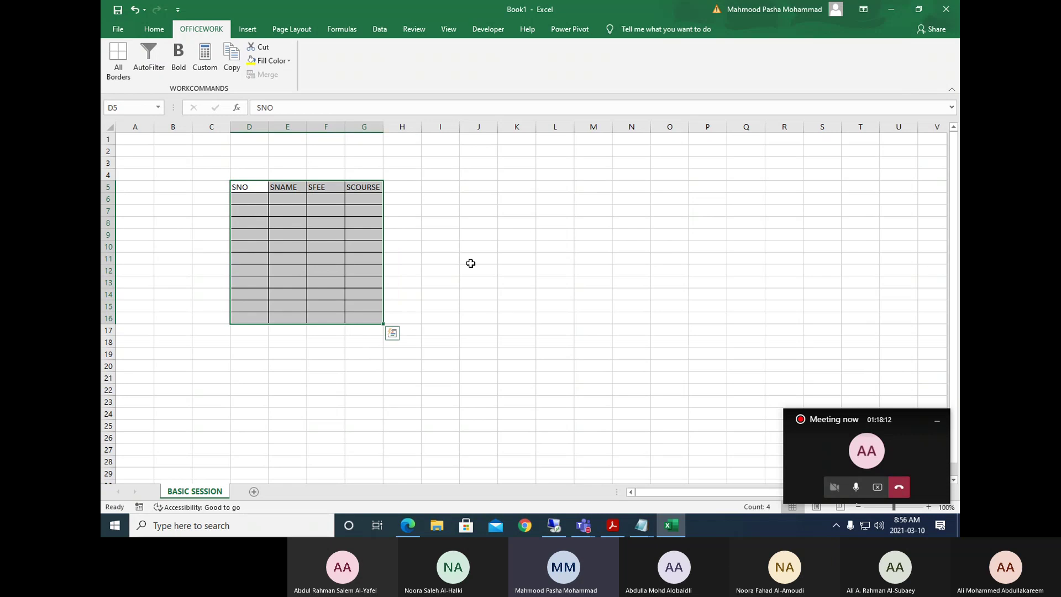
{"action": "left_click", "coordinate": [474, 236]}
Apply AutoFilter to the bordered table D5:G16 and make the headings in D5:G5 bold.
{"action": "left_click_drag", "start_coordinate": [257, 187], "coordinate": [363, 318]}
{"action": "left_click", "coordinate": [149, 59]}
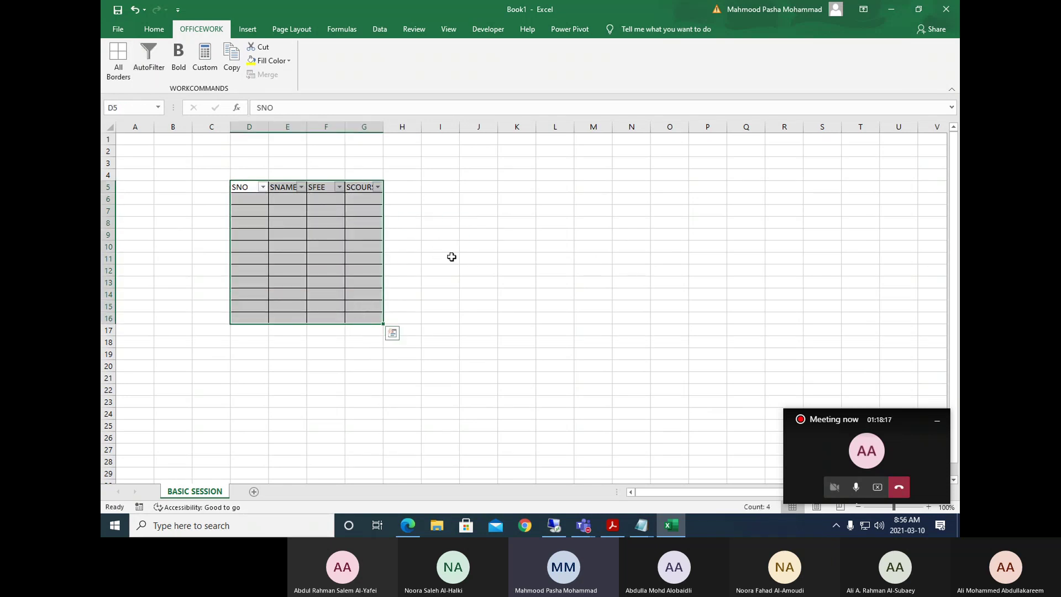
{"action": "left_click", "coordinate": [263, 187]}
{"action": "left_click", "coordinate": [509, 199]}
{"action": "left_click_drag", "start_coordinate": [249, 186], "coordinate": [378, 195]}
{"action": "left_click", "coordinate": [178, 59]}
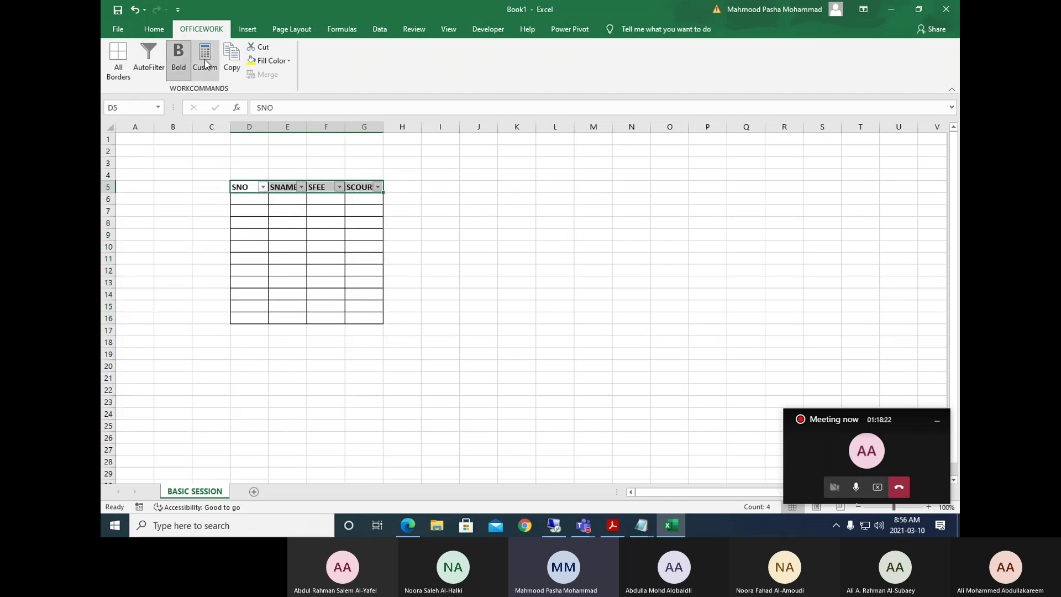
Copy the headings in D5:G5 and paste them starting at cell K5.
{"action": "left_click", "coordinate": [234, 60]}
{"action": "left_click_drag", "start_coordinate": [517, 186], "coordinate": [761, 185]}
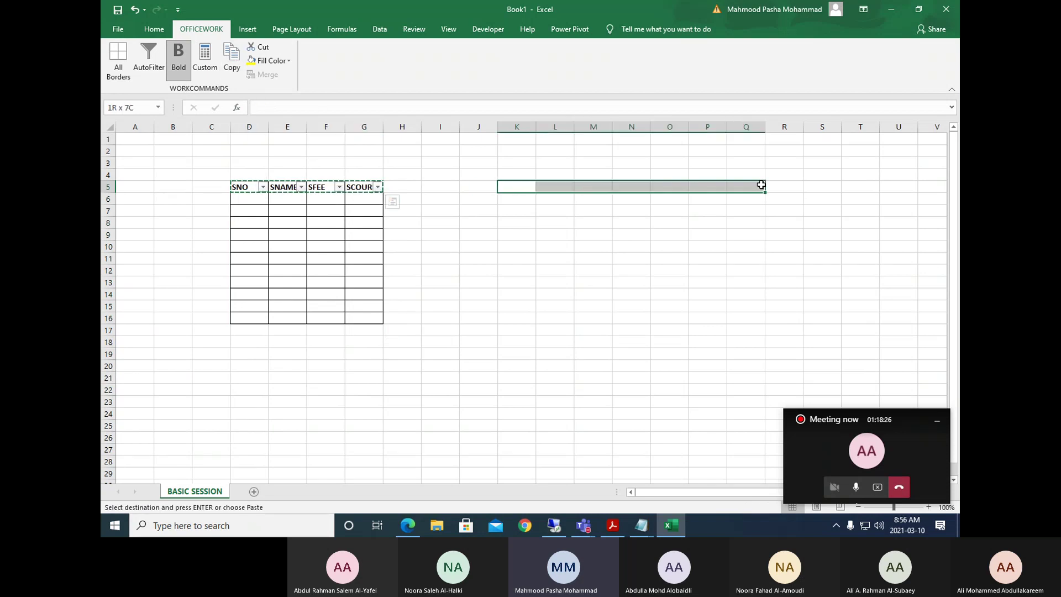
{"action": "key", "text": "ctrl+v"}
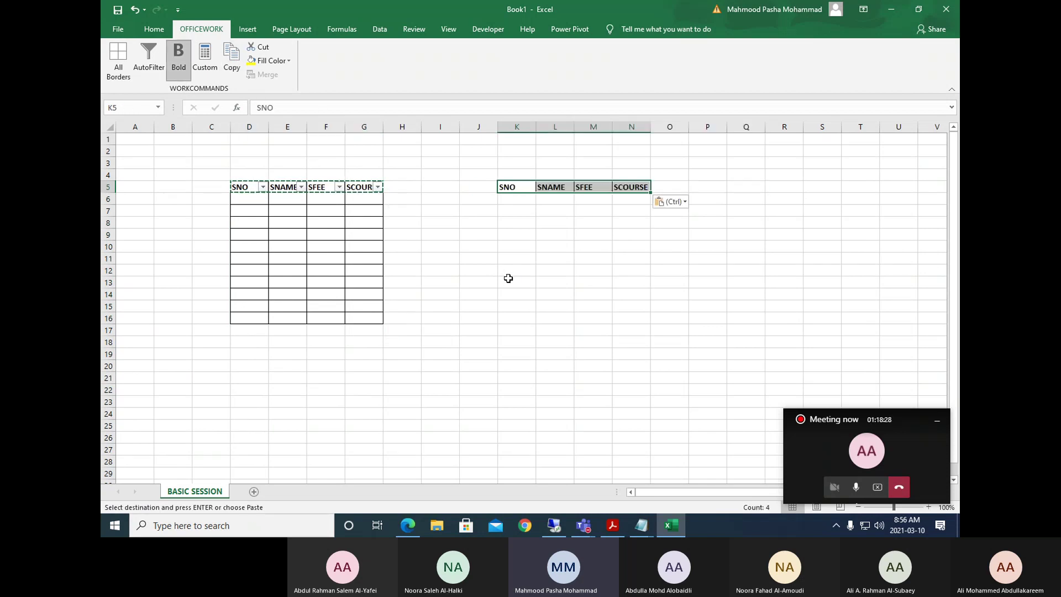
{"action": "left_click", "coordinate": [503, 281]}
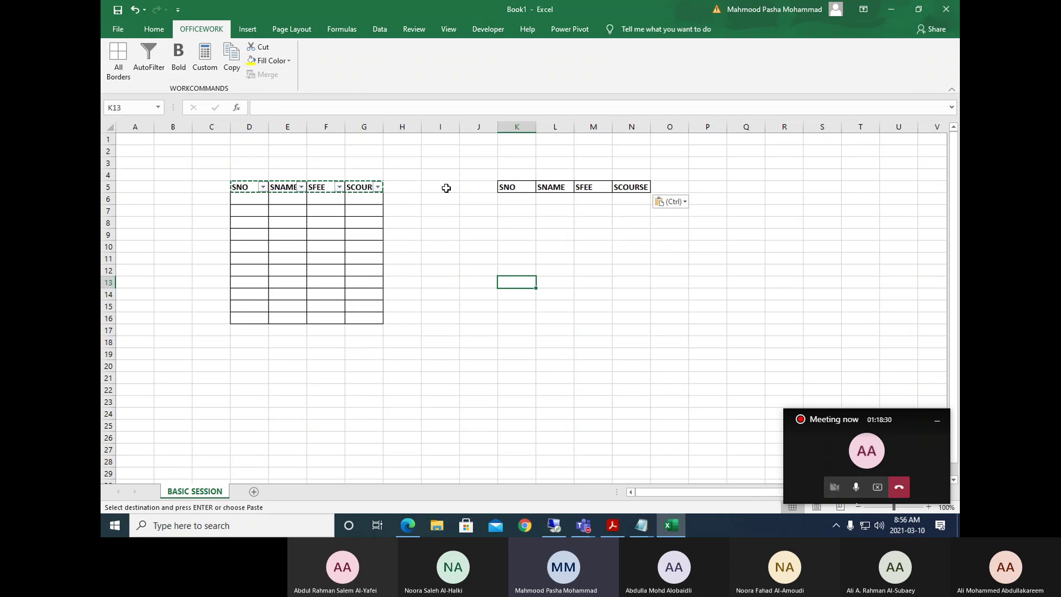
Cut the pasted headings from K5:N5 and paste them starting at cell K16.
{"action": "left_click_drag", "start_coordinate": [517, 187], "coordinate": [633, 187]}
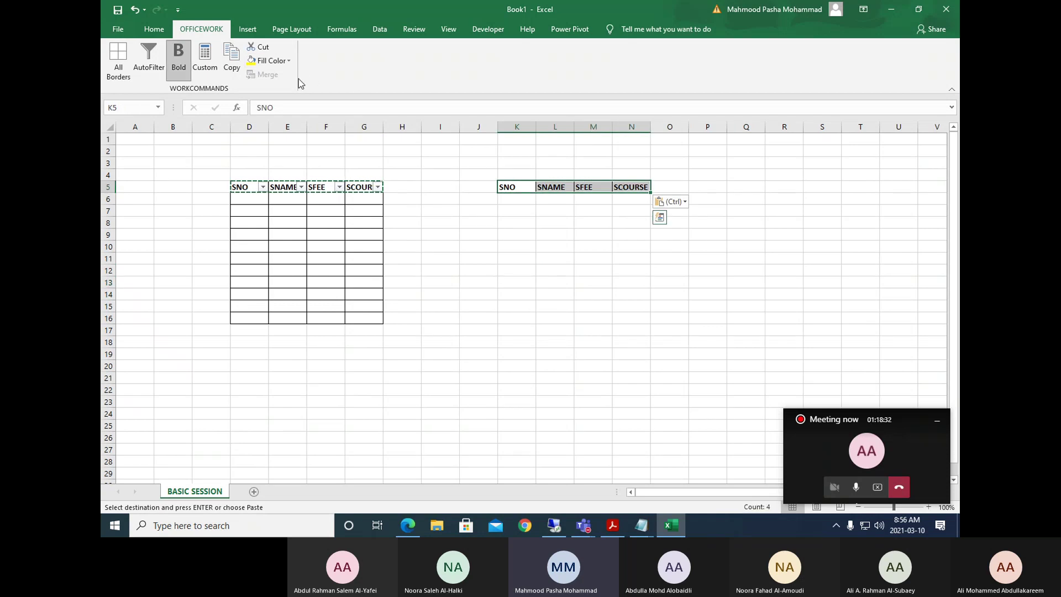
{"action": "left_click", "coordinate": [232, 58]}
{"action": "left_click_drag", "start_coordinate": [532, 320], "coordinate": [608, 313]}
{"action": "key", "text": "Return"}
{"action": "left_click", "coordinate": [618, 375]}
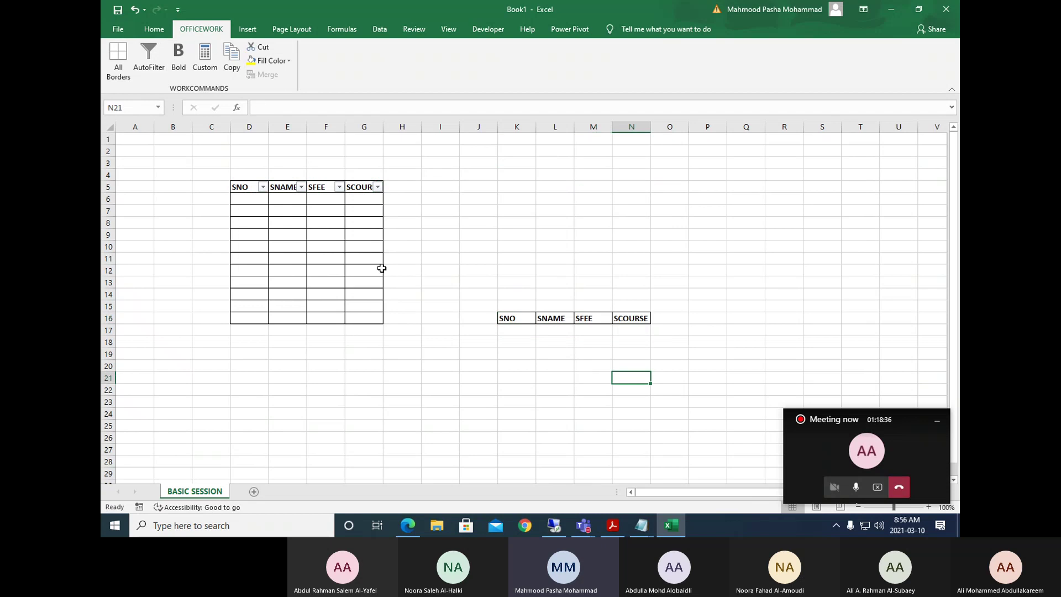
Fill the table range D5:G16 with a light gray color.
{"action": "left_click", "coordinate": [288, 61]}
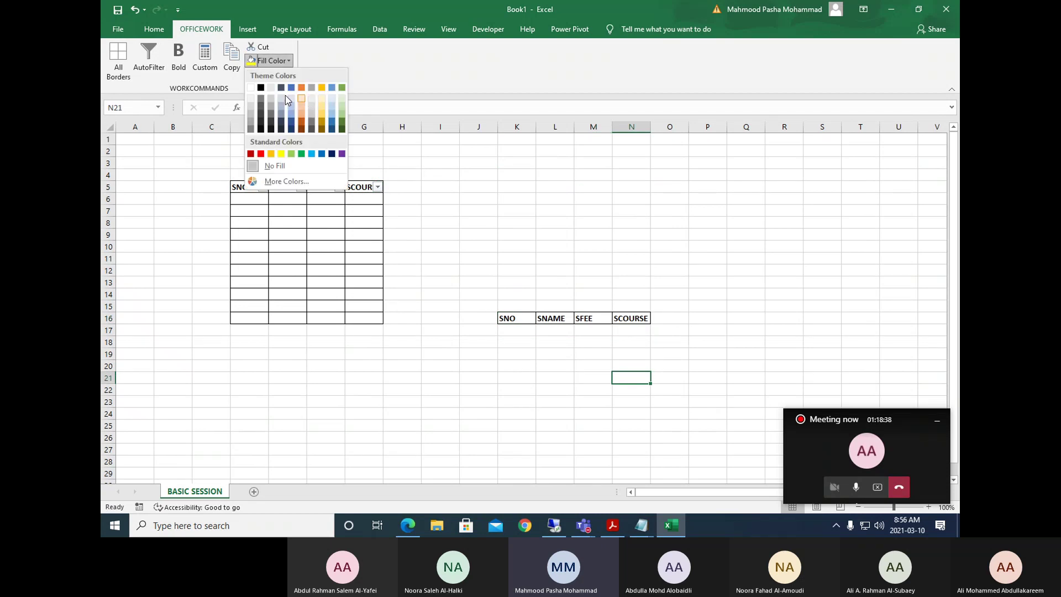
{"action": "left_click", "coordinate": [453, 275]}
{"action": "left_click_drag", "start_coordinate": [259, 188], "coordinate": [358, 319]}
{"action": "left_click", "coordinate": [288, 61]}
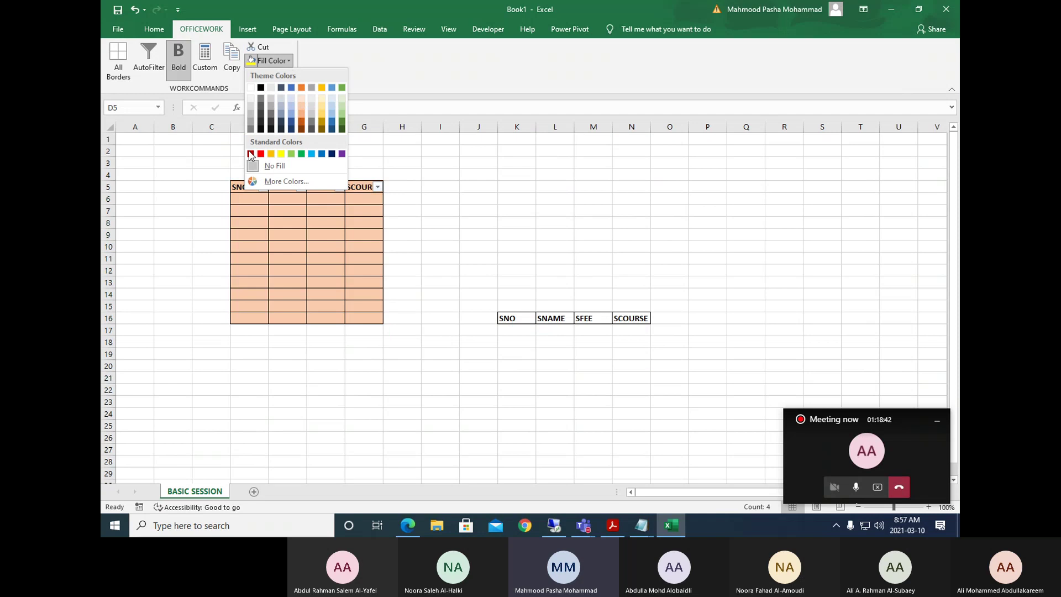
{"action": "left_click", "coordinate": [312, 108]}
{"action": "left_click", "coordinate": [523, 228]}
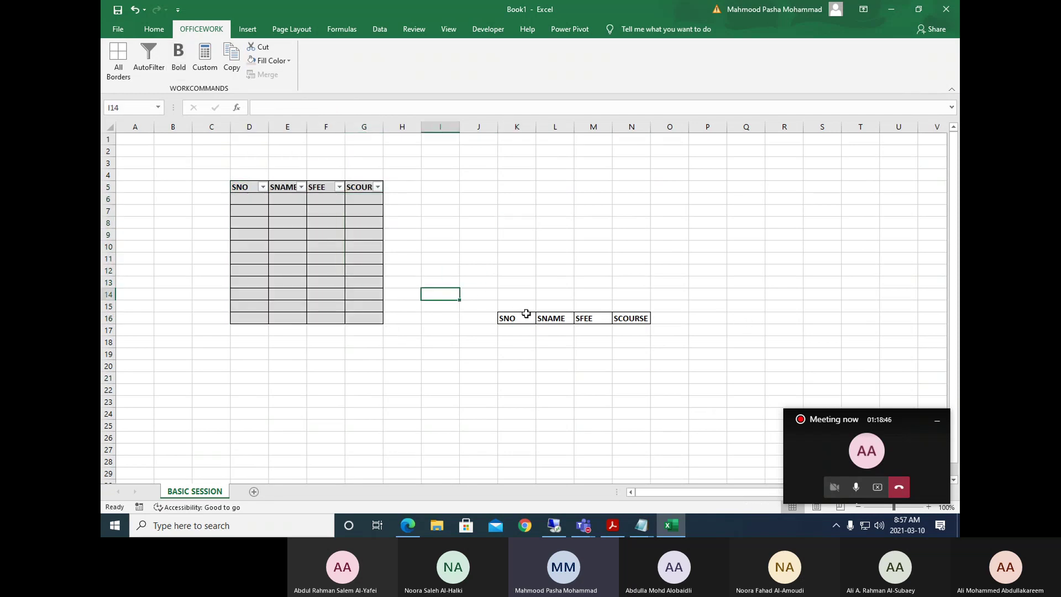
{"action": "left_click_drag", "start_coordinate": [511, 318], "coordinate": [630, 319]}
{"action": "left_click_drag", "start_coordinate": [480, 210], "coordinate": [656, 208]}
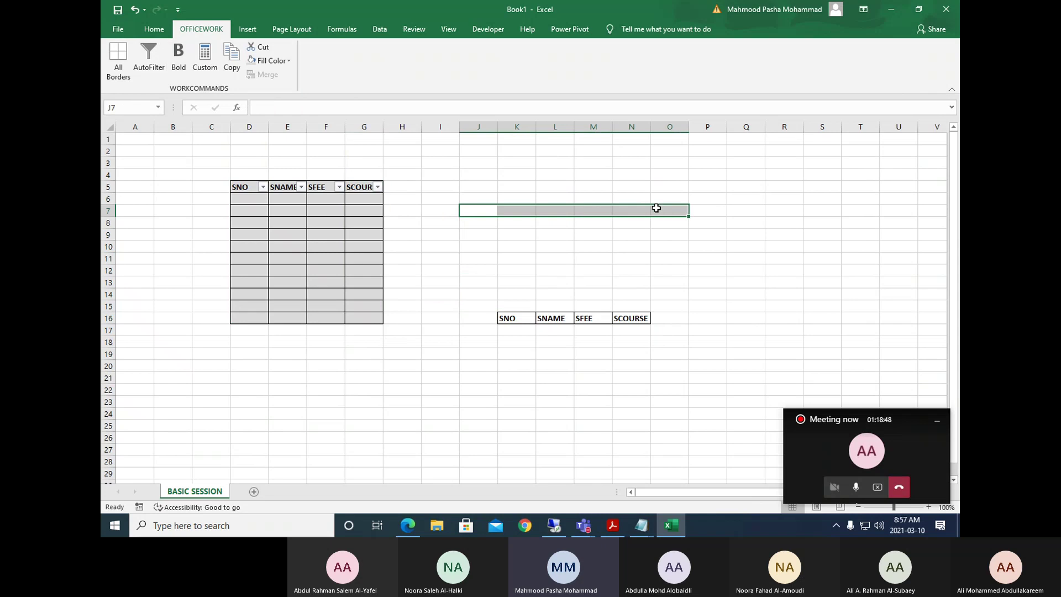
{"action": "left_click_drag", "start_coordinate": [475, 210], "coordinate": [606, 208]}
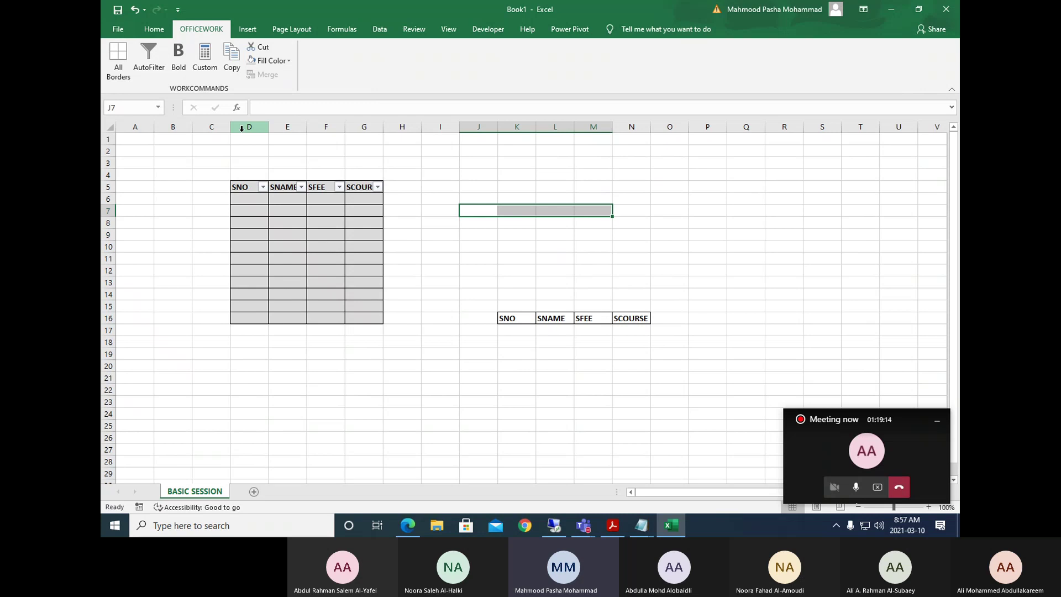
{"action": "left_click", "coordinate": [154, 29]}
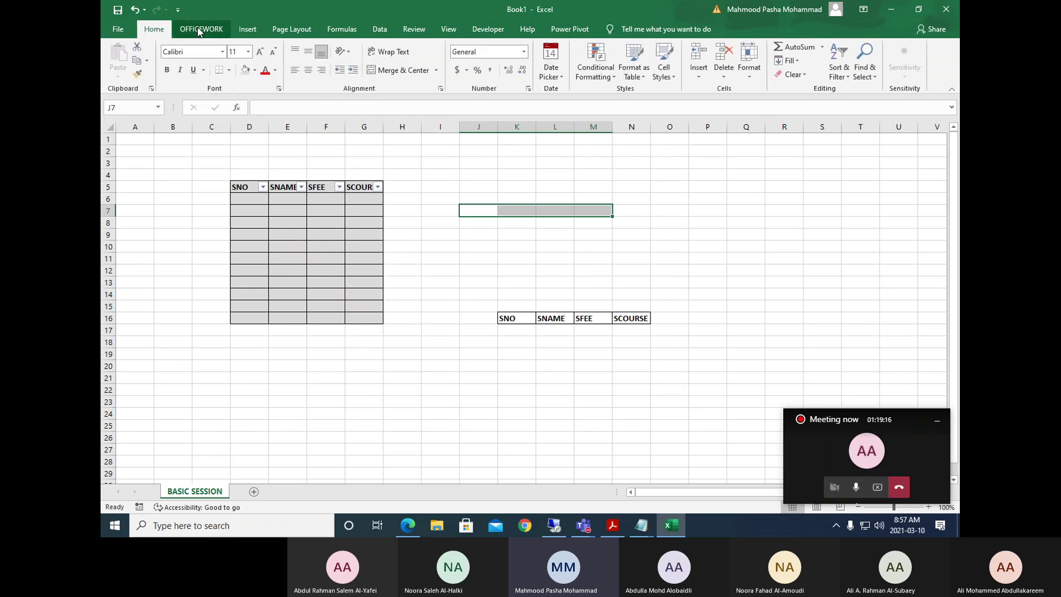
{"action": "left_click", "coordinate": [203, 29]}
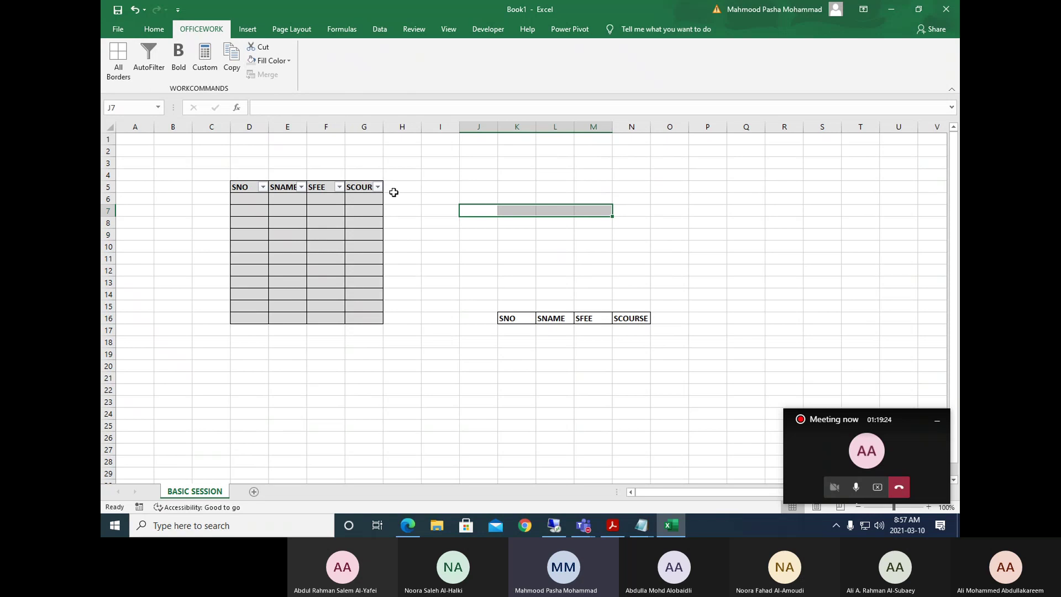
{"action": "left_click", "coordinate": [149, 32]}
{"action": "left_click", "coordinate": [208, 31]}
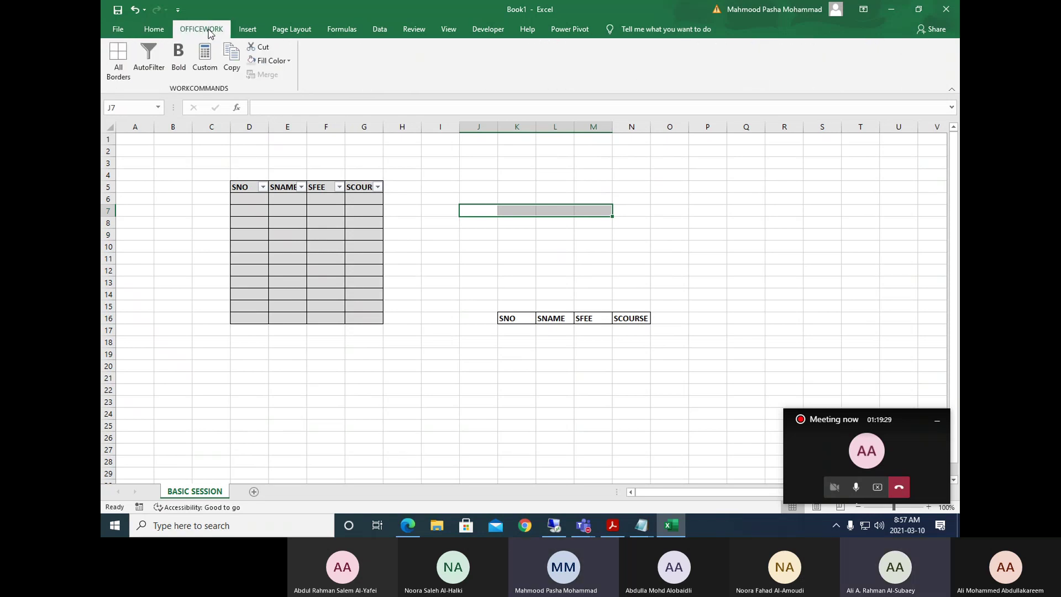
{"action": "left_click", "coordinate": [155, 31]}
{"action": "left_click", "coordinate": [362, 354]}
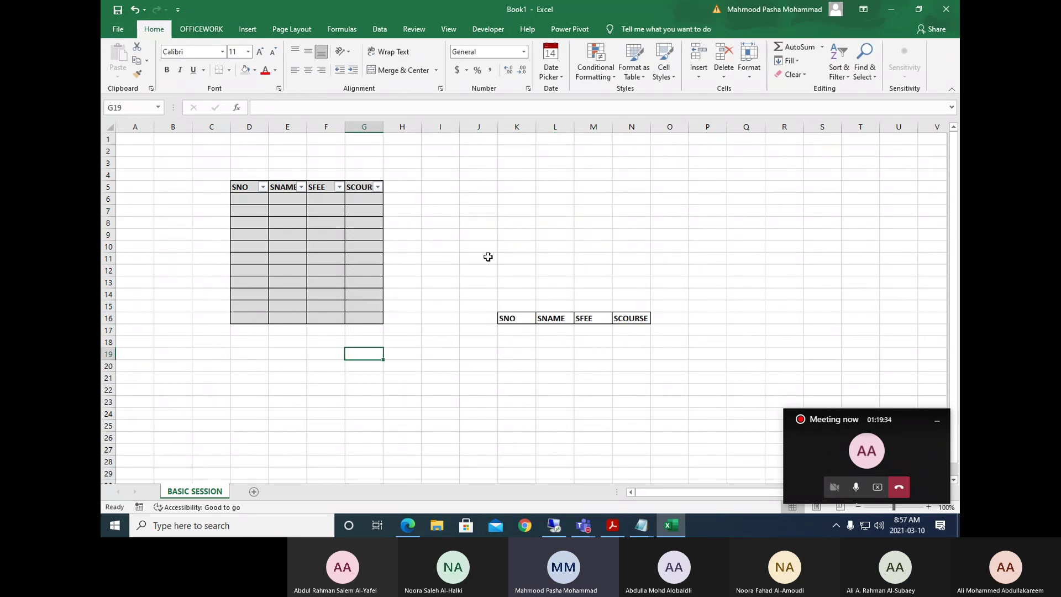
{"action": "scroll", "coordinate": [488, 257], "scroll_direction": "down", "scroll_amount": 5}
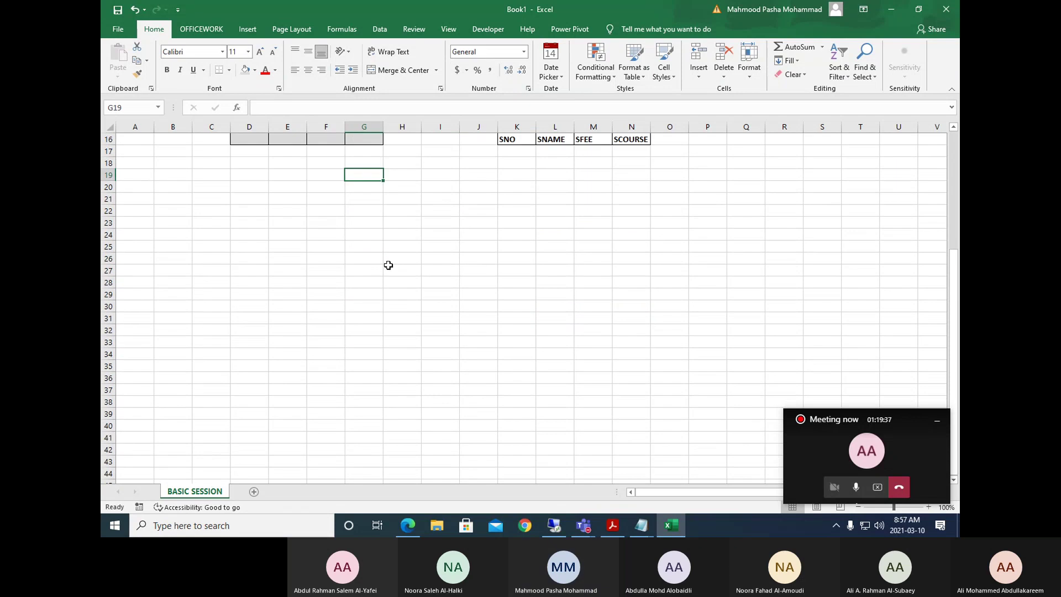
{"action": "scroll", "coordinate": [332, 254], "scroll_direction": "down", "scroll_amount": 2}
{"action": "scroll", "coordinate": [273, 244], "scroll_direction": "up", "scroll_amount": 4}
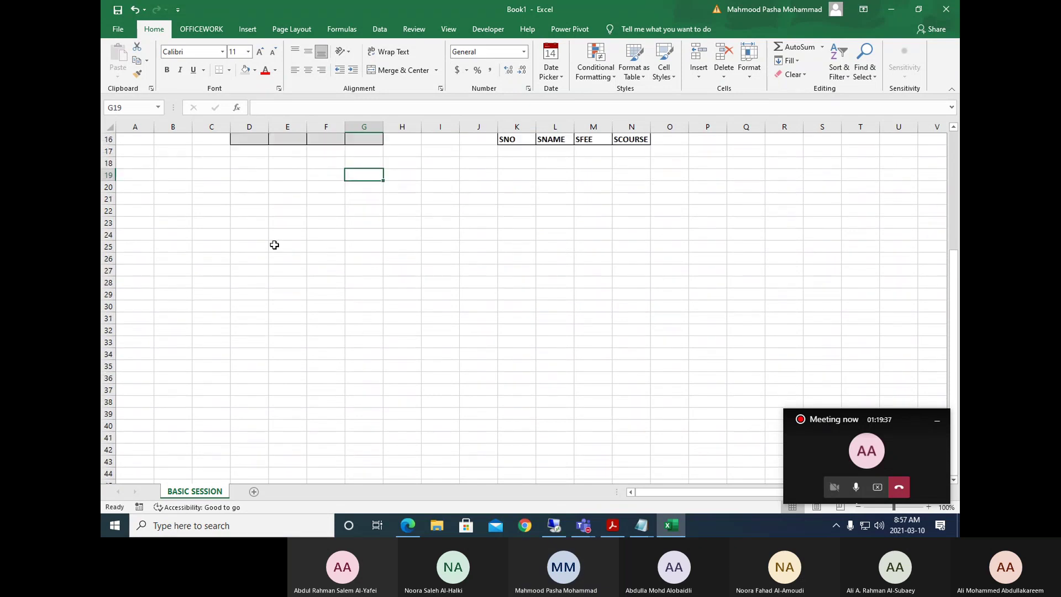
Add a new worksheet after BASIC SESSION and rename it DATA.
{"action": "left_click", "coordinate": [254, 492]}
{"action": "right_click", "coordinate": [254, 493]}
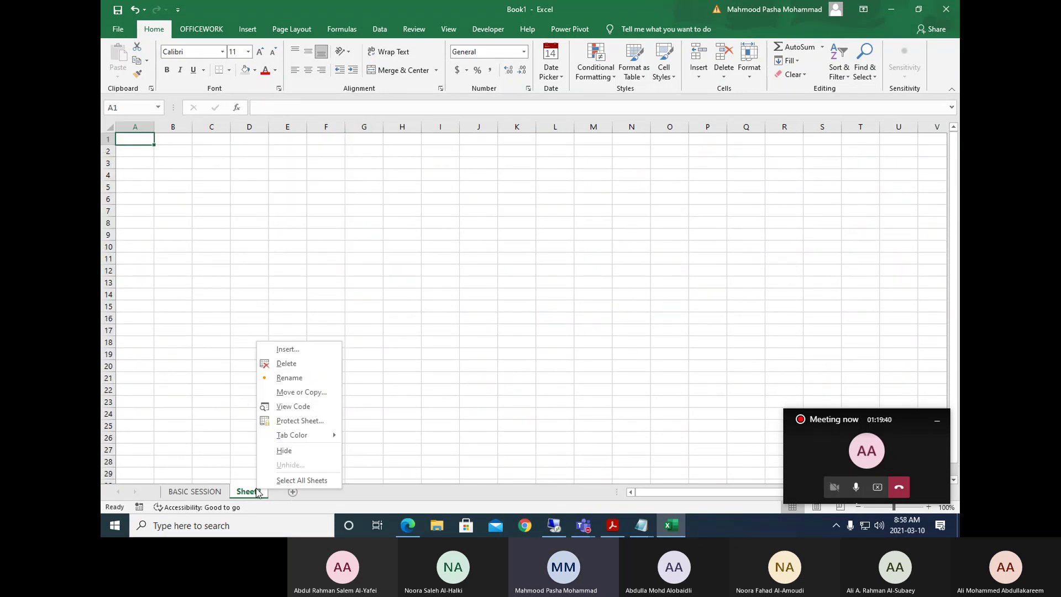
{"action": "left_click", "coordinate": [289, 378]}
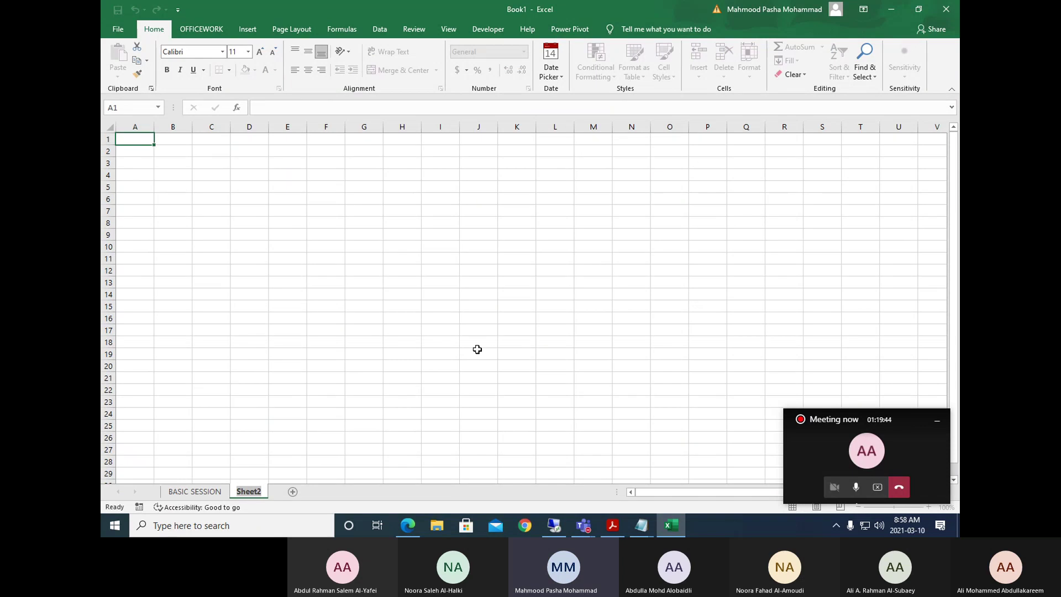
{"action": "type", "text": "TAB"}
{"action": "key", "text": "BackSpace"}
{"action": "type", "text": "DATA"}
{"action": "key", "text": "Return"}
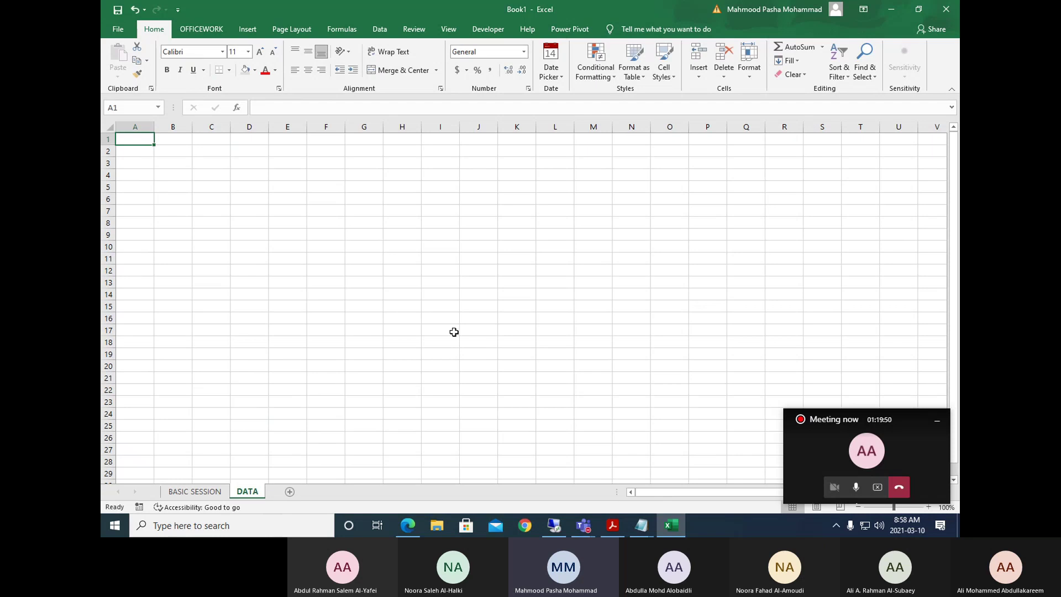
Merge and center cells D5:I5 on the DATA sheet and enter the title STUDENT INFORAMTION.
{"action": "left_click_drag", "start_coordinate": [424, 294], "coordinate": [422, 308]}
{"action": "left_click", "coordinate": [254, 211]}
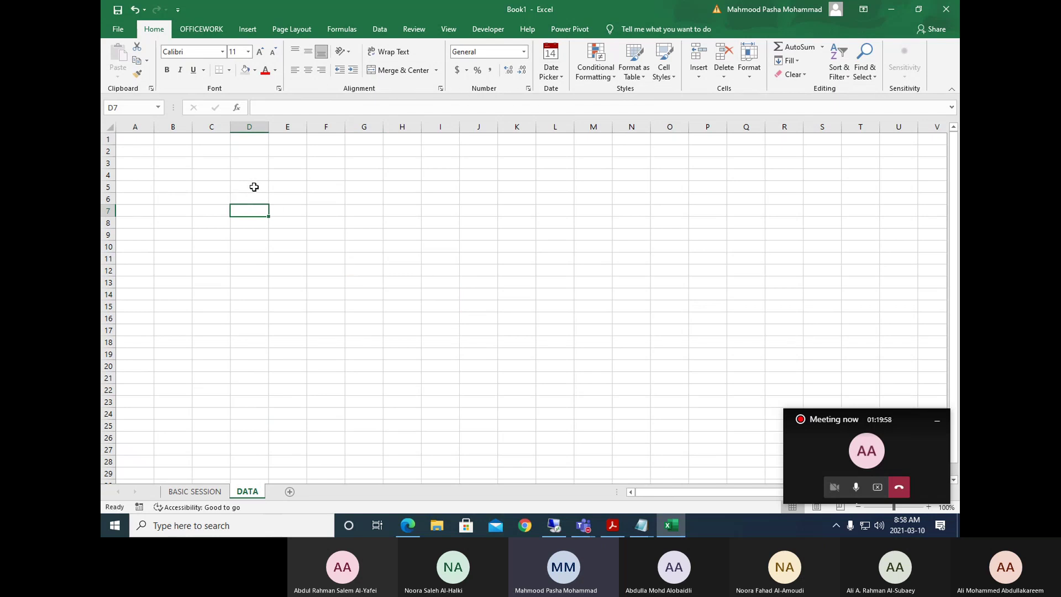
{"action": "left_click_drag", "start_coordinate": [254, 187], "coordinate": [440, 187]}
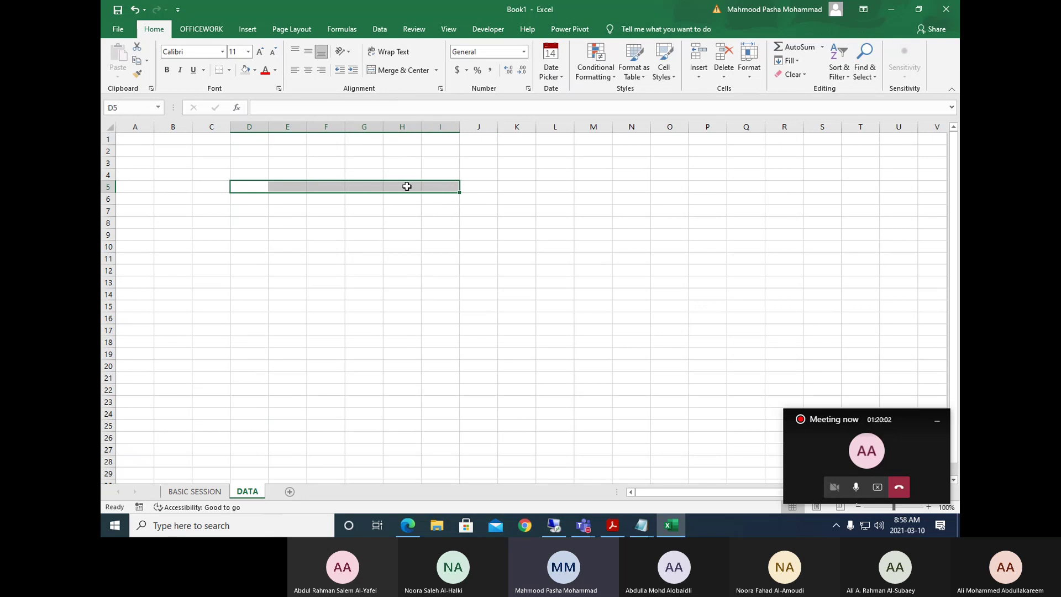
{"action": "left_click", "coordinate": [400, 71]}
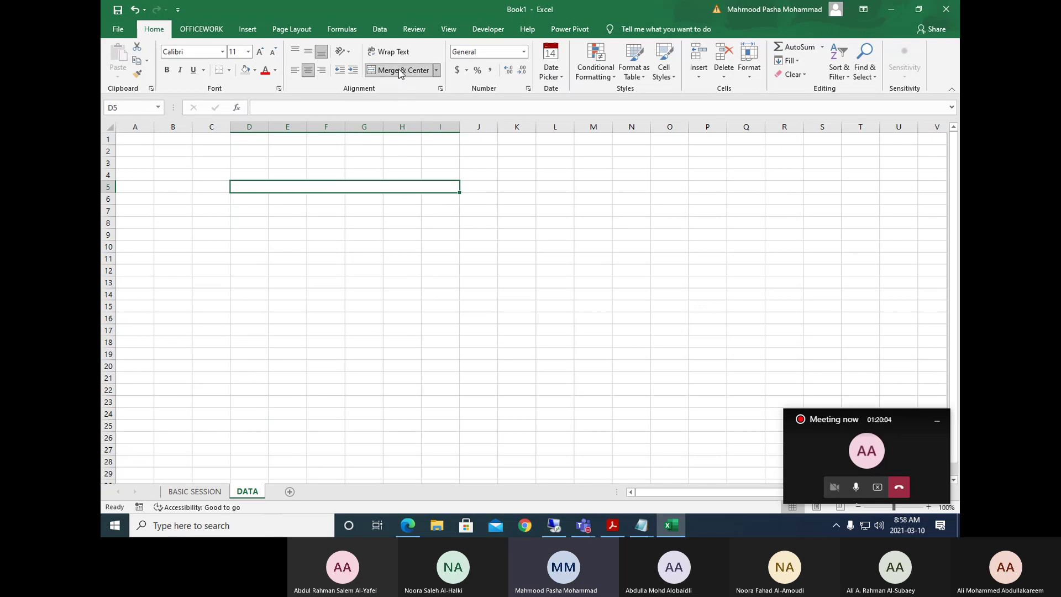
{"action": "double_click", "coordinate": [334, 183]}
{"action": "type", "text": "ST"}
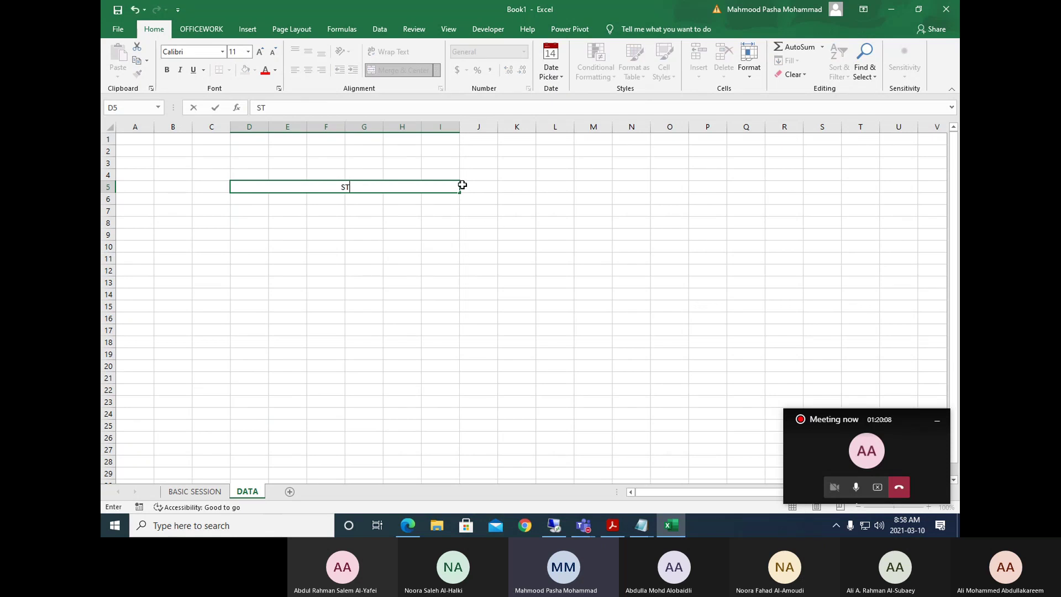
{"action": "type", "text": "UDENT INFO"}
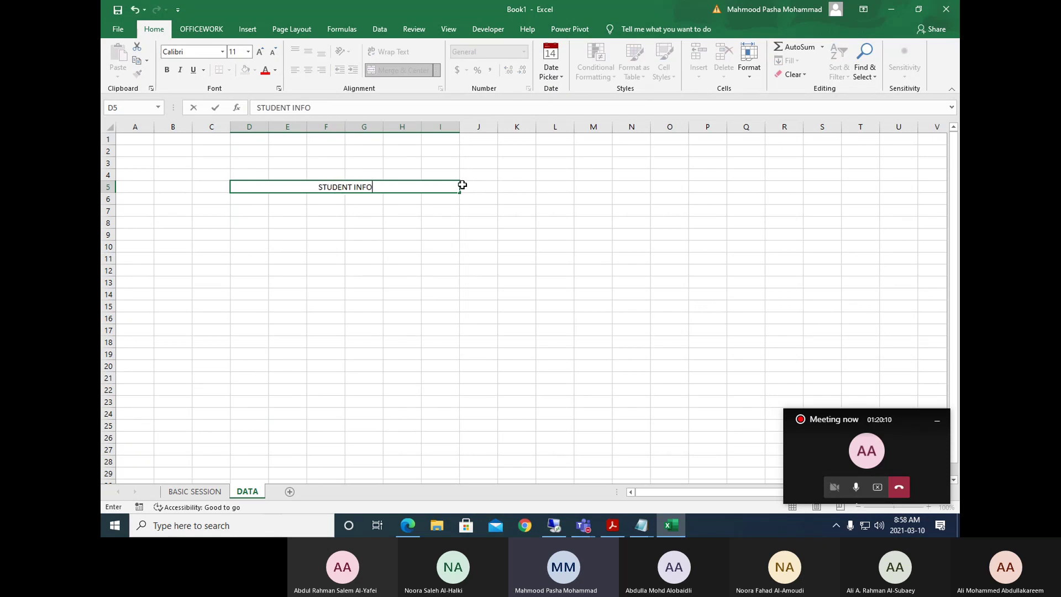
{"action": "type", "text": "RAMTION"}
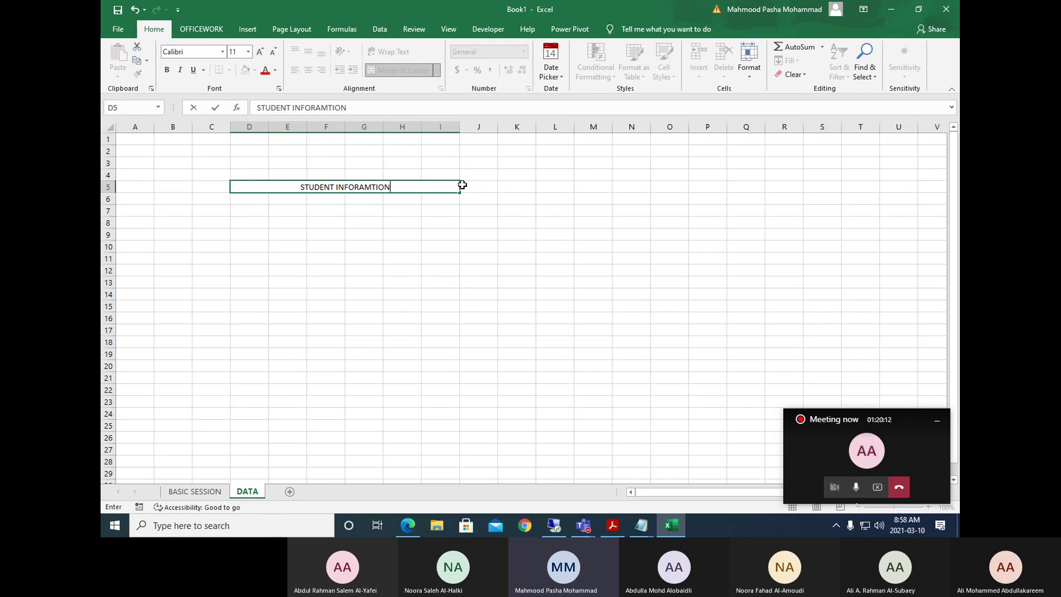
{"action": "left_click", "coordinate": [402, 199]}
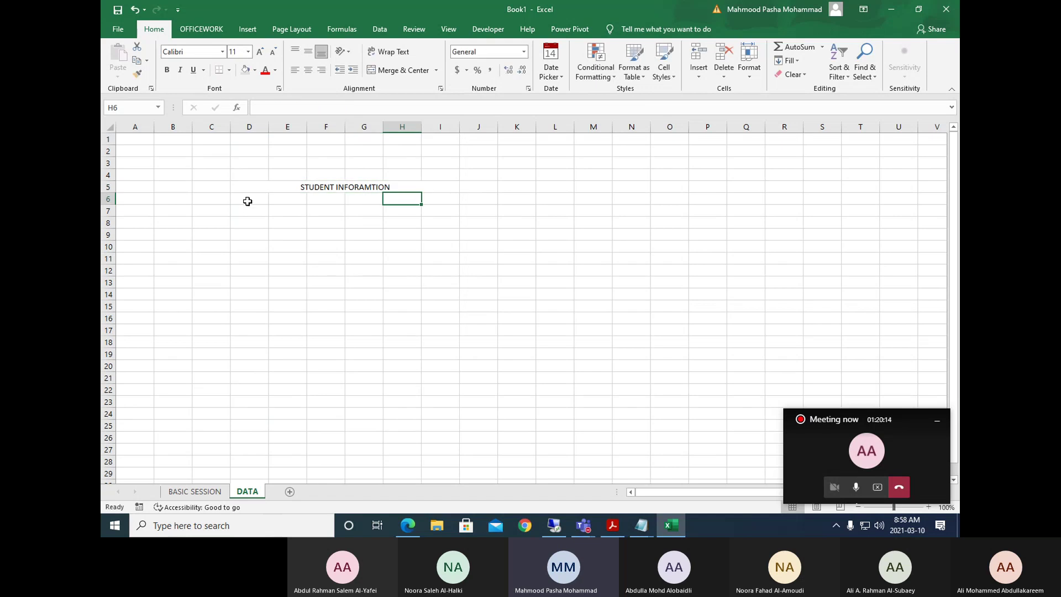
Enter the column headings SNO in D6 and SNAME in E6 below the title.
{"action": "left_click_drag", "start_coordinate": [247, 199], "coordinate": [344, 240]}
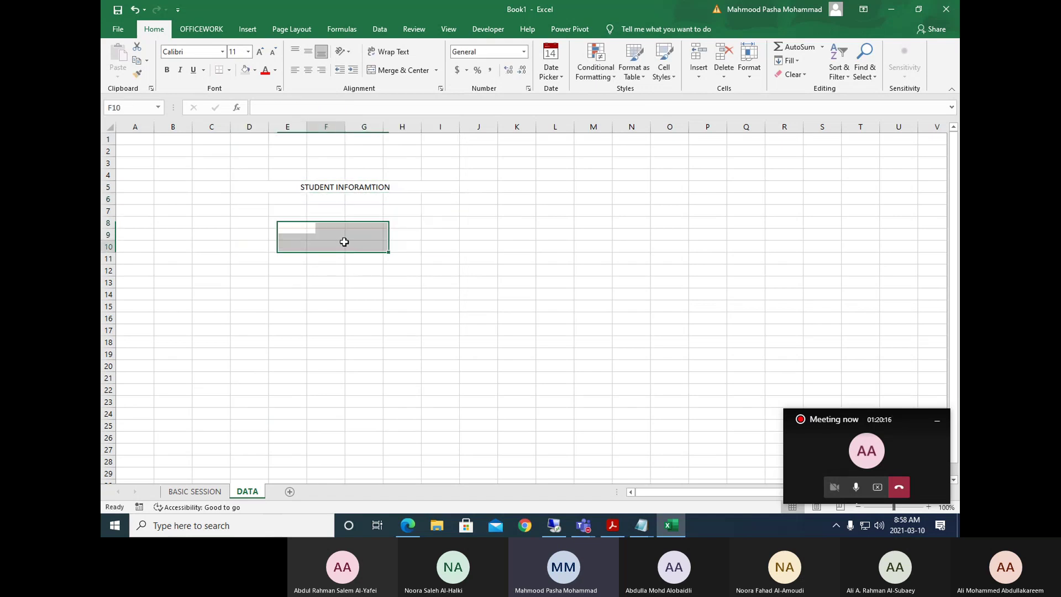
{"action": "left_click", "coordinate": [251, 197]}
{"action": "type", "text": "SNO"}
{"action": "key", "text": "Tab"}
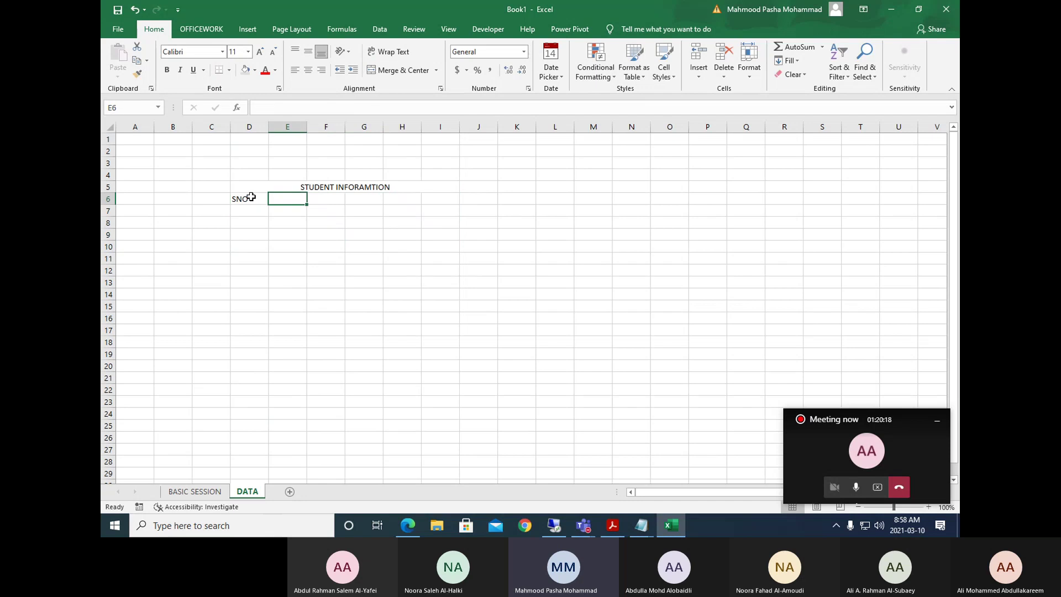
{"action": "type", "text": "SNA"}
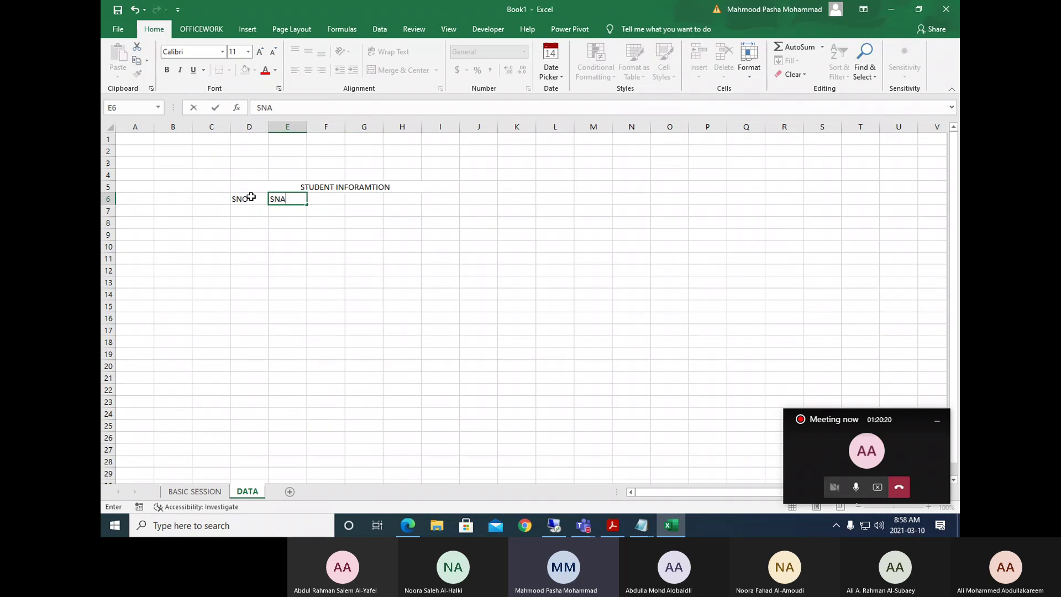
{"action": "type", "text": "ME"}
{"action": "key", "text": "Tab"}
Enter the subject headings SUB1, SUB2 and SUB3 in cells F6 to H6.
{"action": "type", "text": "S"}
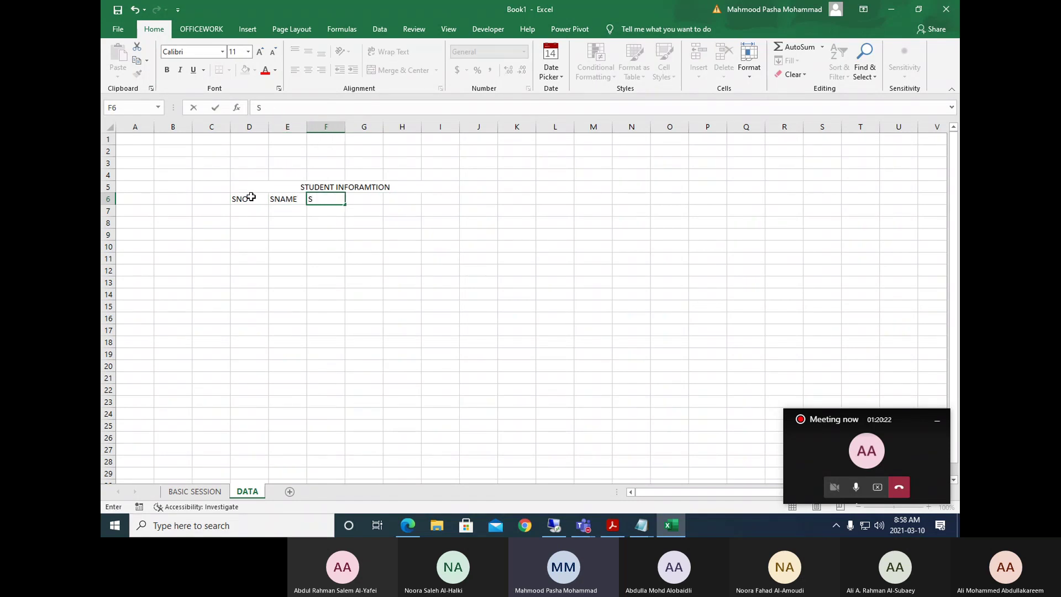
{"action": "type", "text": "UB1"}
{"action": "key", "text": "Tab"}
{"action": "type", "text": "SUB"}
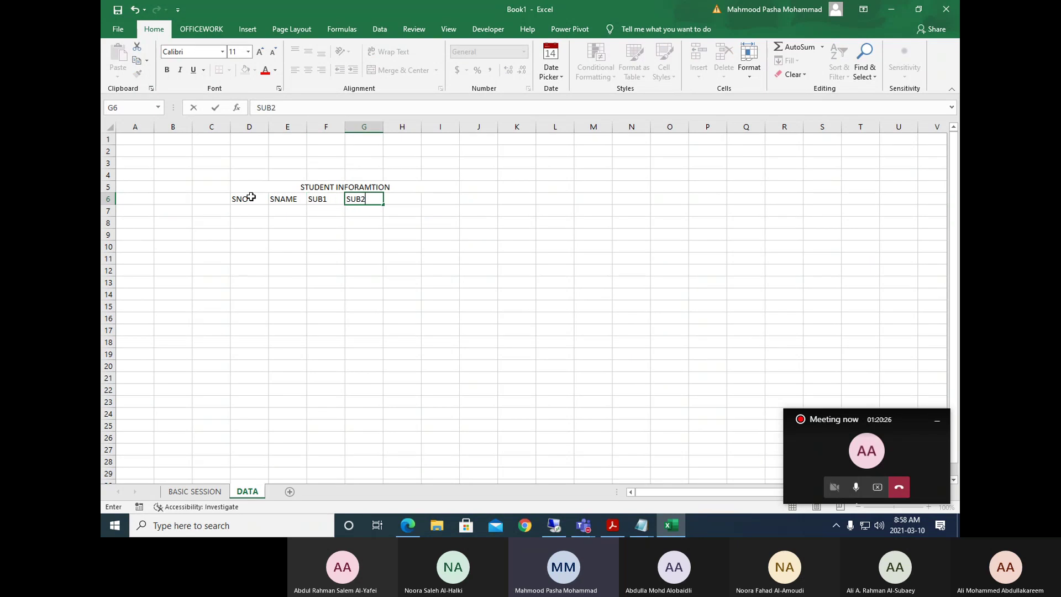
{"action": "key", "text": "Tab"}
{"action": "type", "text": "SUB"}
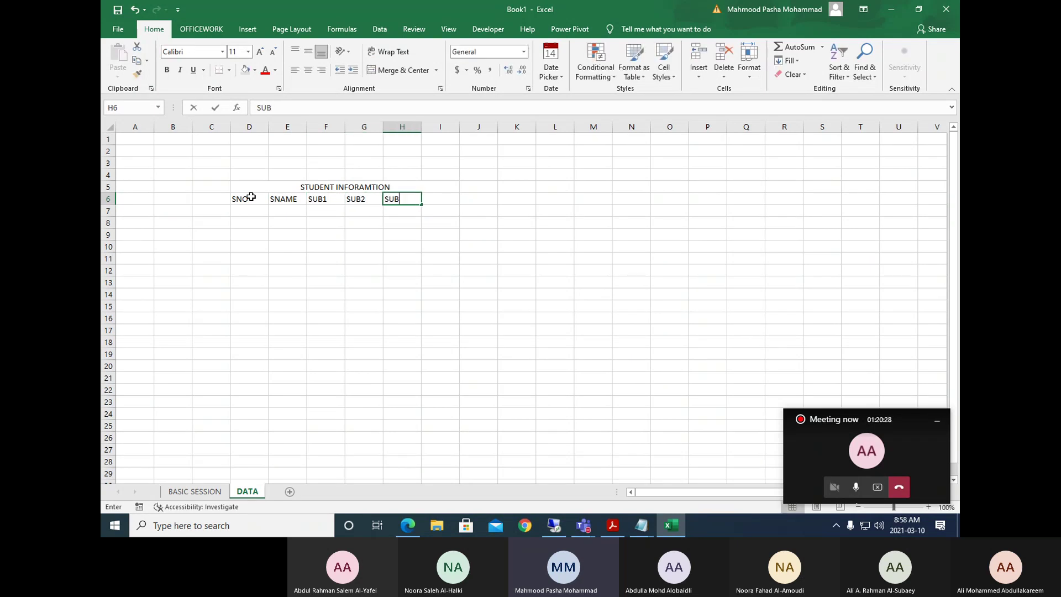
{"action": "type", "text": "3"}
{"action": "key", "text": "Tab"}
Enter the headings TOTAL in I6 and AVERAGE in J6.
{"action": "type", "text": "TO"}
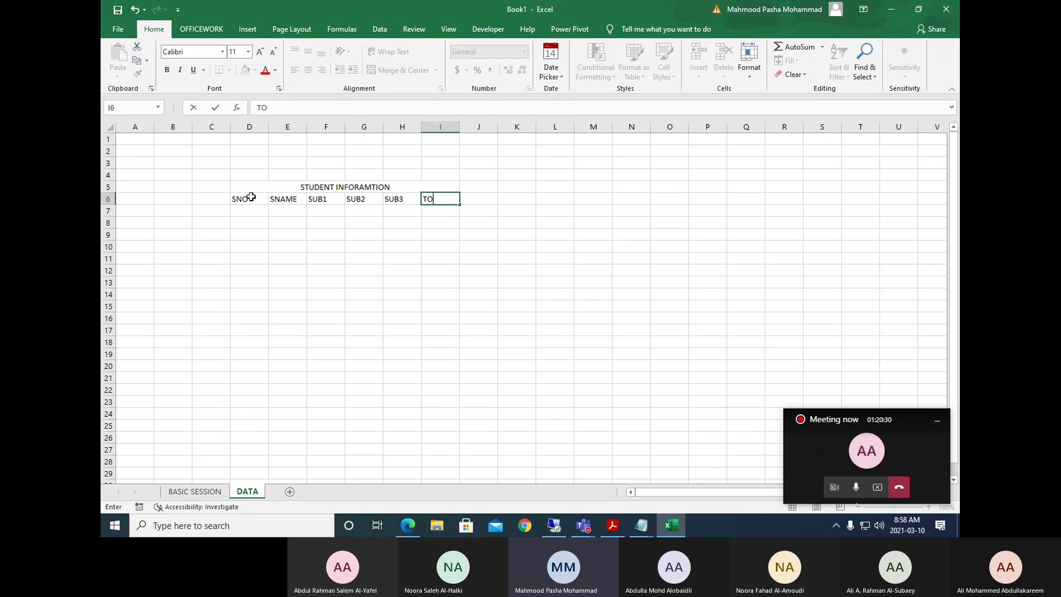
{"action": "key", "text": "Tab"}
{"action": "type", "text": "A"}
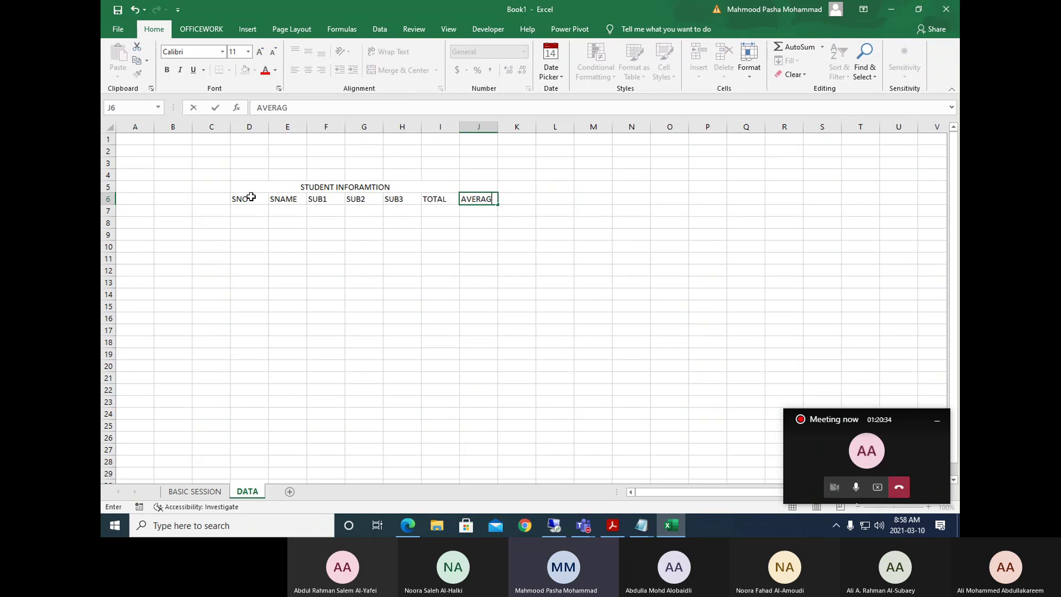
{"action": "left_click", "coordinate": [375, 254]}
Merge and center the title across D5:J5 so it spans all the table's columns.
{"action": "left_click_drag", "start_coordinate": [260, 187], "coordinate": [490, 186]}
{"action": "left_click", "coordinate": [401, 71]}
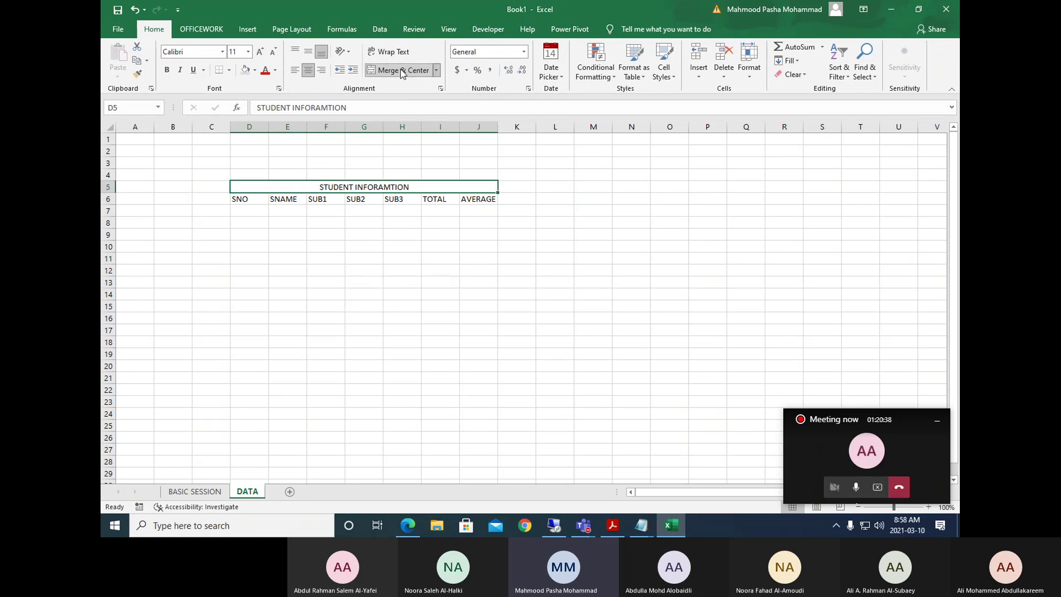
{"action": "left_click", "coordinate": [534, 293]}
Apply All Borders to the table range D5:J15.
{"action": "left_click_drag", "start_coordinate": [277, 194], "coordinate": [478, 305]}
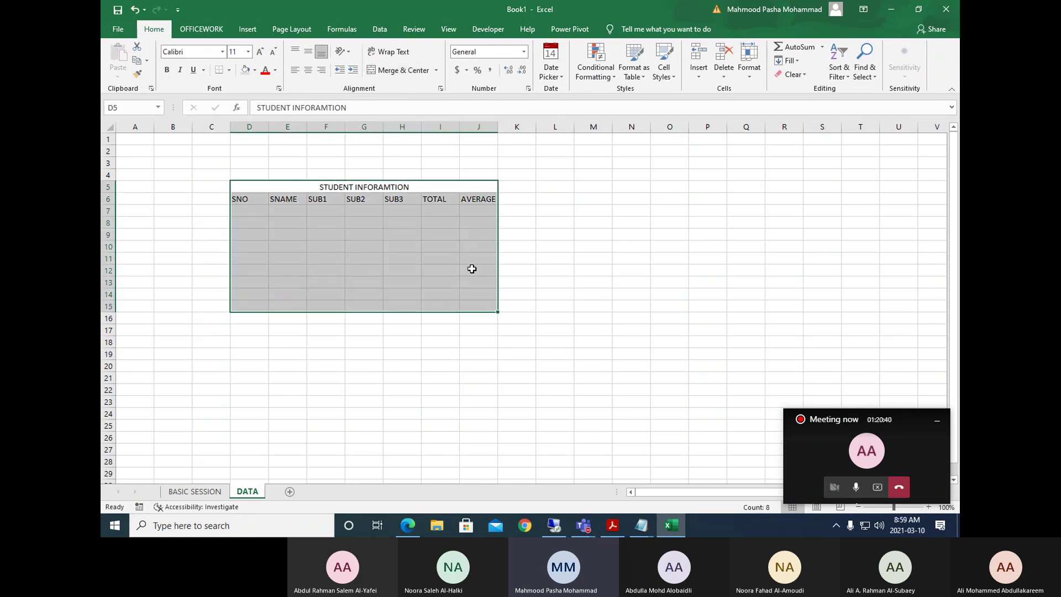
{"action": "left_click", "coordinate": [229, 72]}
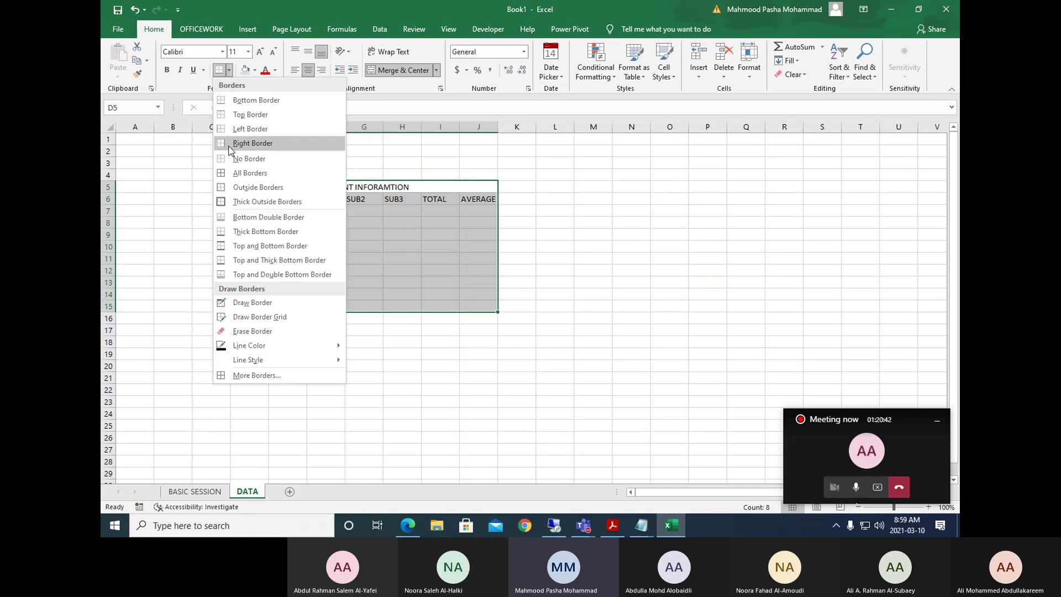
{"action": "left_click", "coordinate": [252, 169]}
{"action": "left_click", "coordinate": [594, 213]}
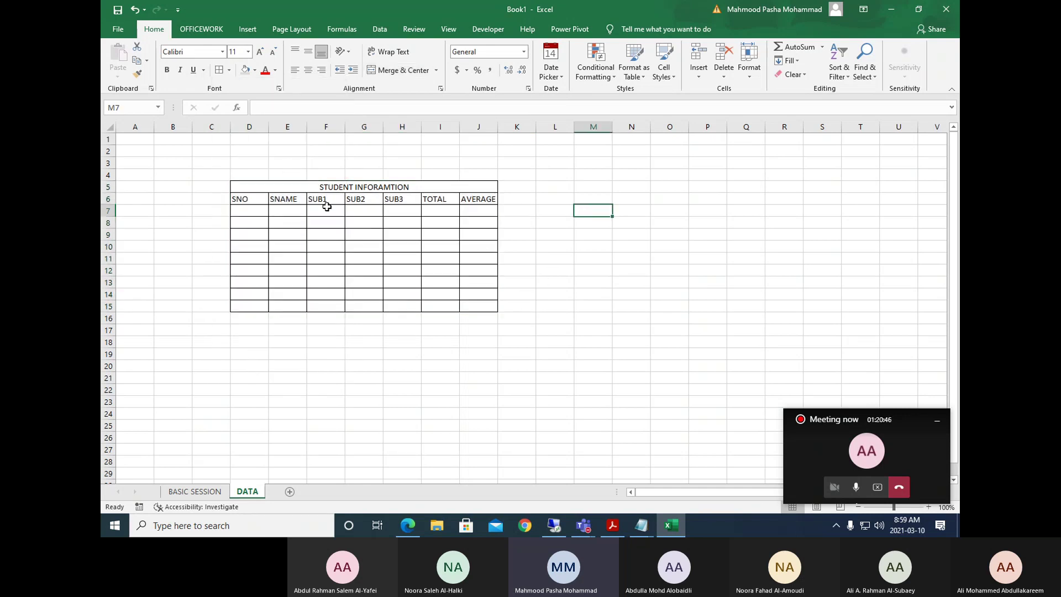
Make the title and the heading row in D5:J6 bold.
{"action": "scroll", "coordinate": [327, 207], "scroll_direction": "up", "scroll_amount": 2}
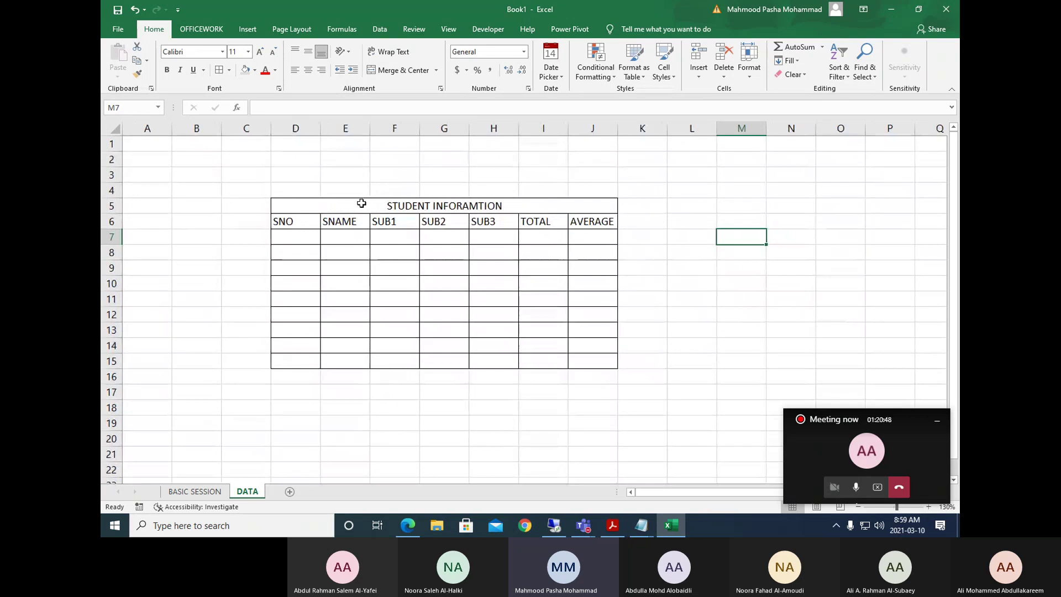
{"action": "left_click_drag", "start_coordinate": [361, 204], "coordinate": [489, 220]}
{"action": "left_click", "coordinate": [166, 69]}
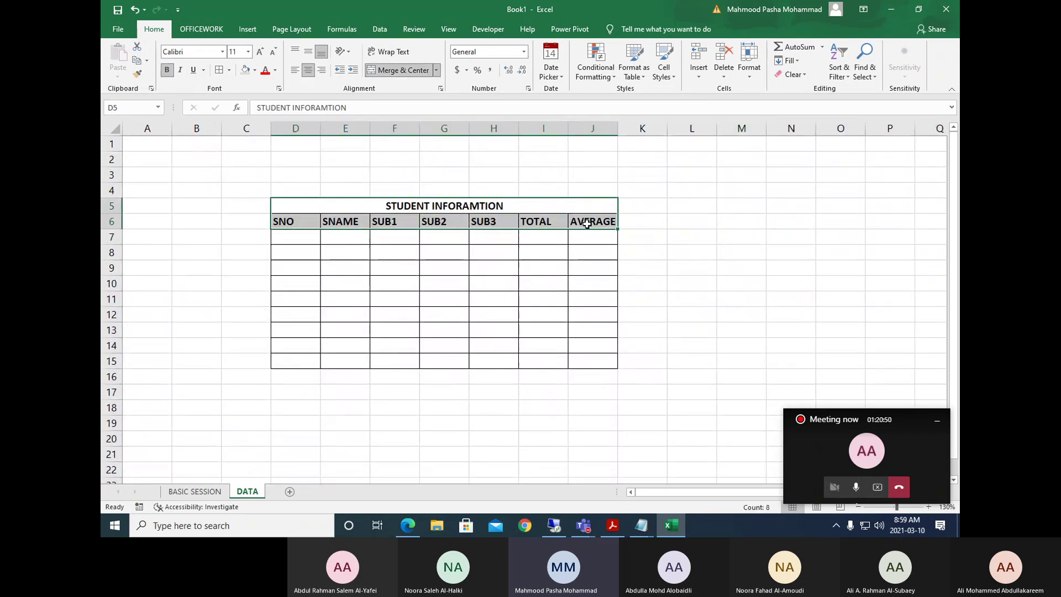
{"action": "left_click", "coordinate": [672, 252]}
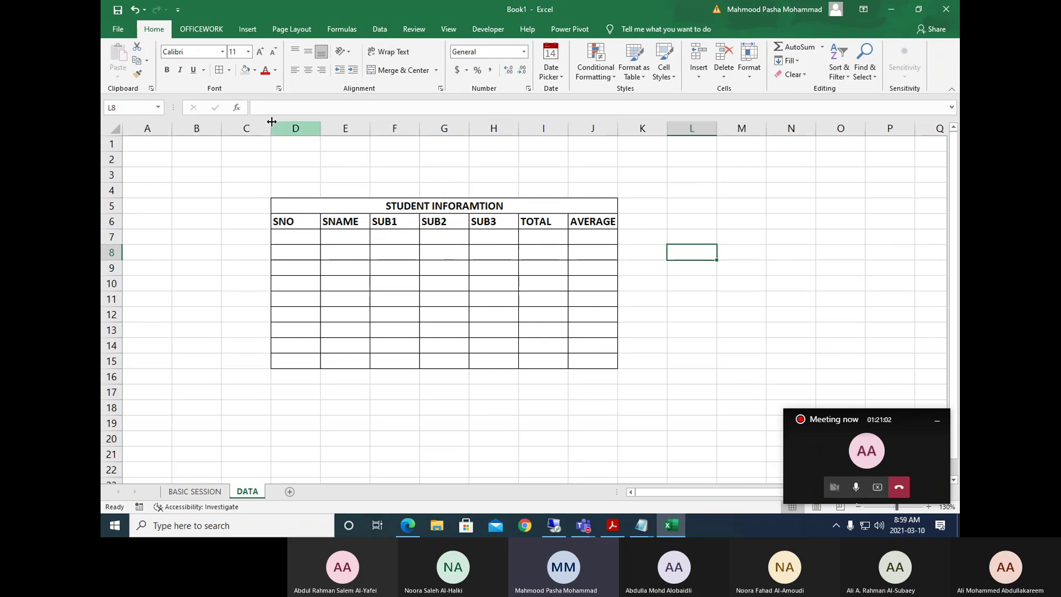
Use Draw Border in light blue for vertical lines between columns E to I and horizontal lines below rows 8 and 10 from SUB1 to TOTAL.
{"action": "left_click", "coordinate": [228, 70]}
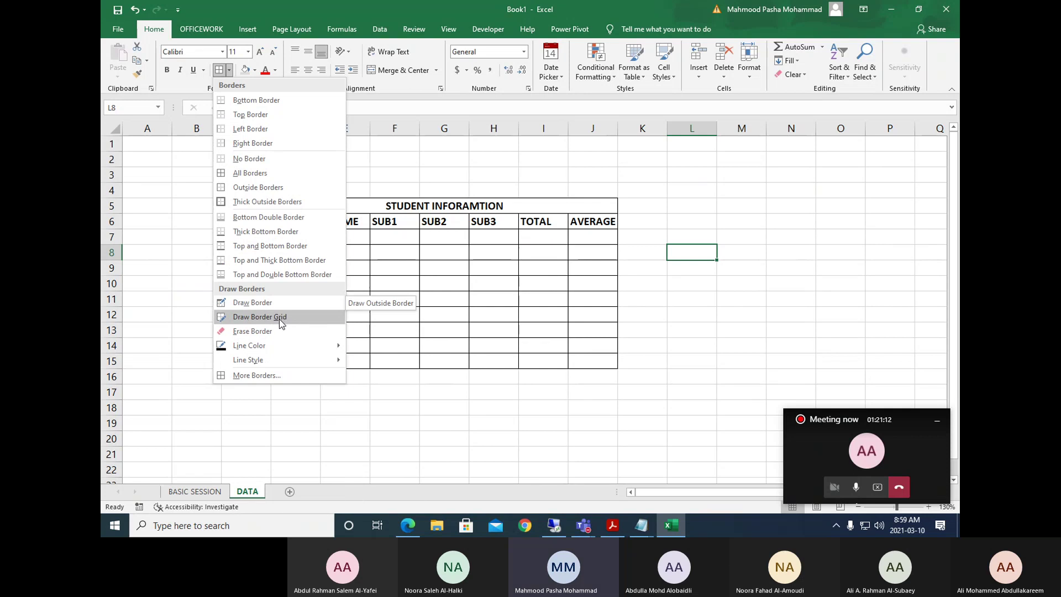
{"action": "left_click", "coordinate": [271, 303]}
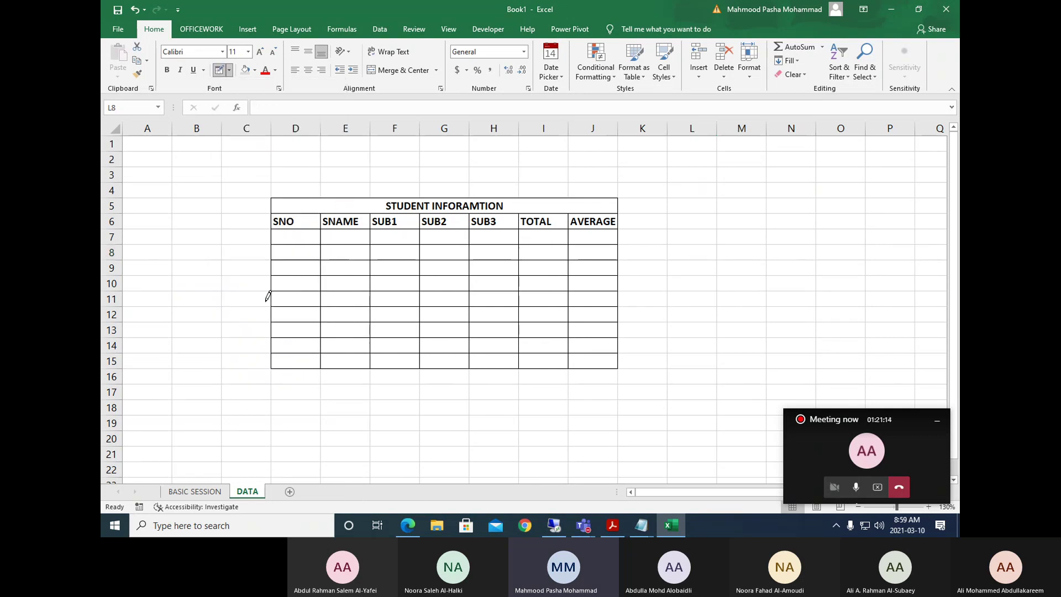
{"action": "left_click", "coordinate": [229, 69]}
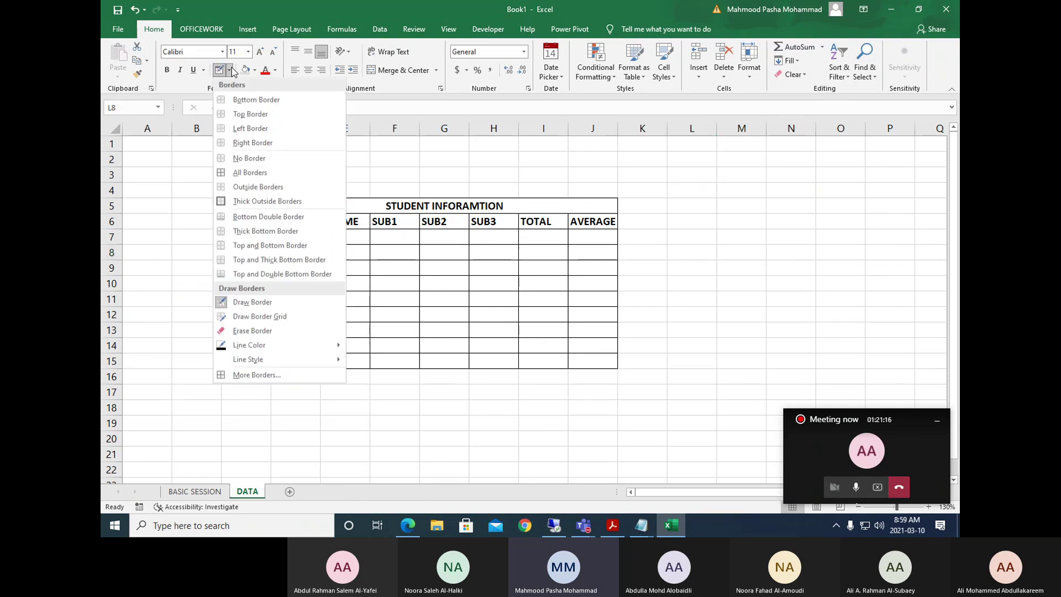
{"action": "mouse_move", "coordinate": [271, 347]}
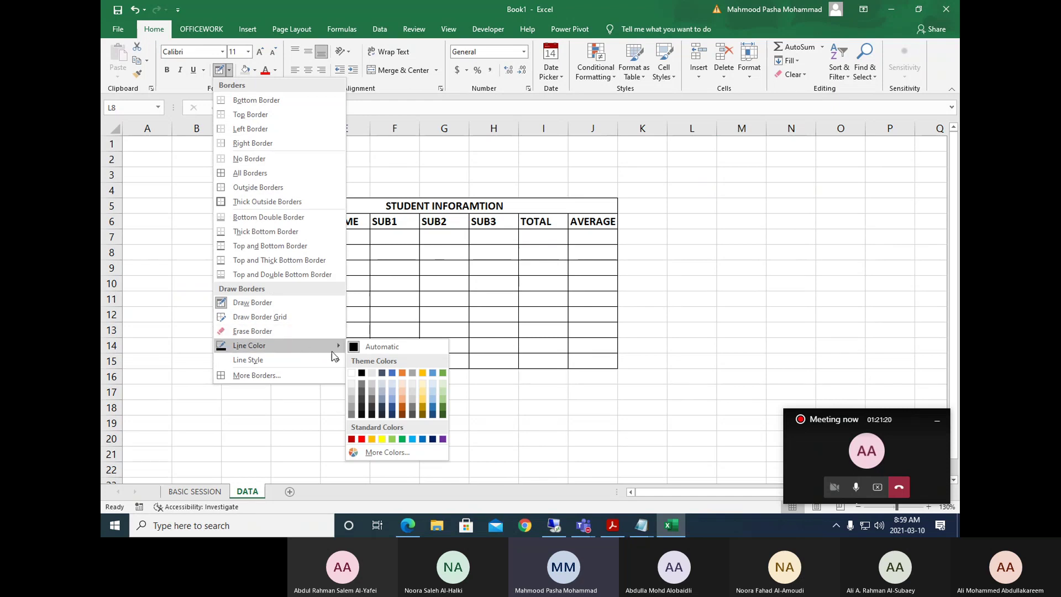
{"action": "left_click", "coordinate": [412, 437]}
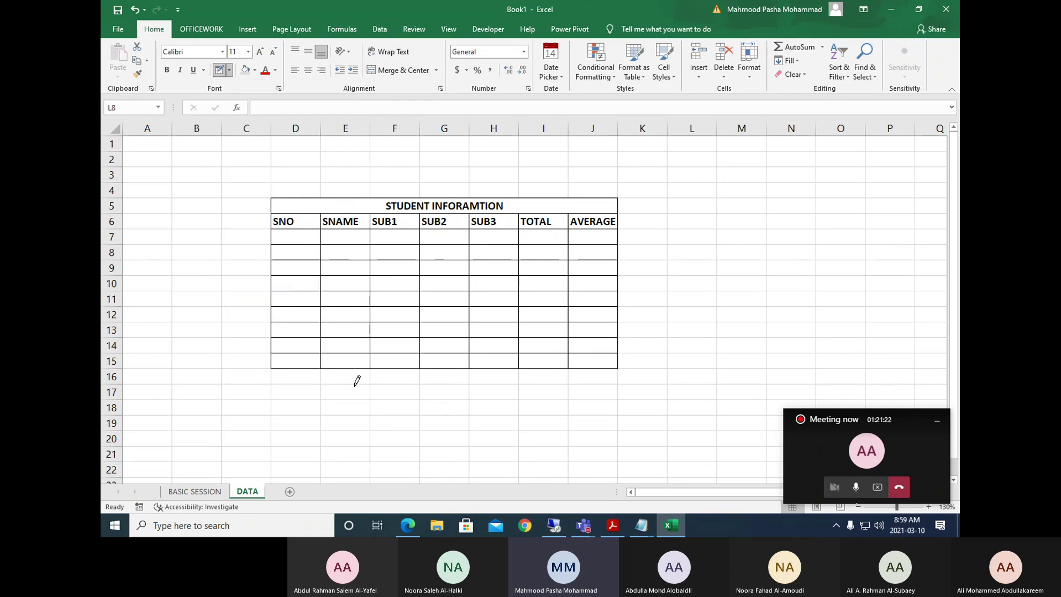
{"action": "mouse_move", "coordinate": [369, 216]}
{"action": "left_mouse_down"}
{"action": "mouse_move", "coordinate": [374, 320]}
{"action": "mouse_move", "coordinate": [384, 222]}
{"action": "mouse_move", "coordinate": [373, 356]}
{"action": "mouse_move", "coordinate": [375, 221]}
{"action": "mouse_move", "coordinate": [370, 364]}
{"action": "left_mouse_up"}
{"action": "left_click_drag", "start_coordinate": [422, 209], "coordinate": [417, 367]}
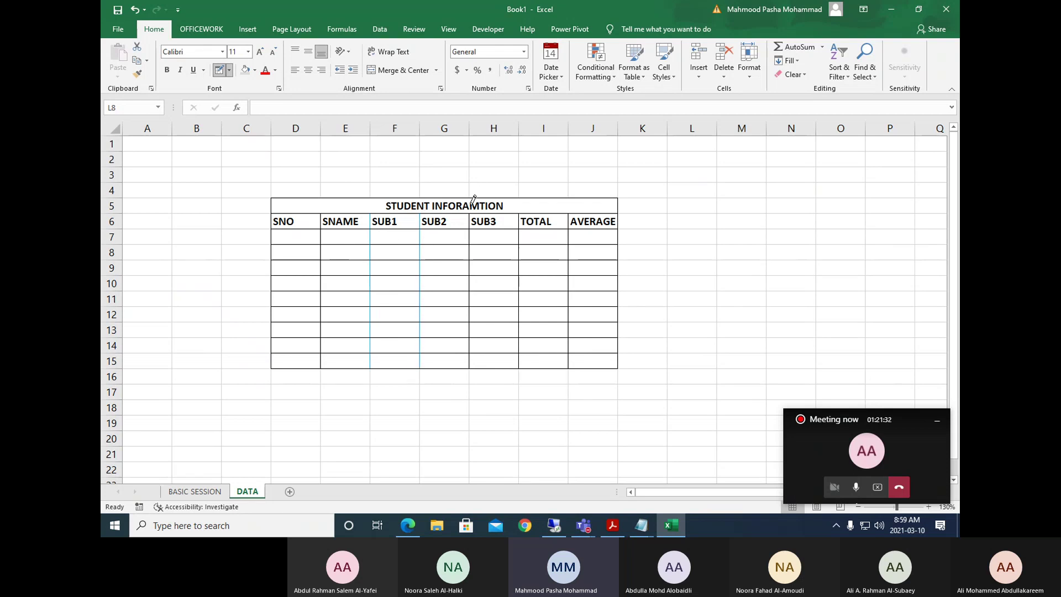
{"action": "left_click_drag", "start_coordinate": [474, 200], "coordinate": [471, 356]}
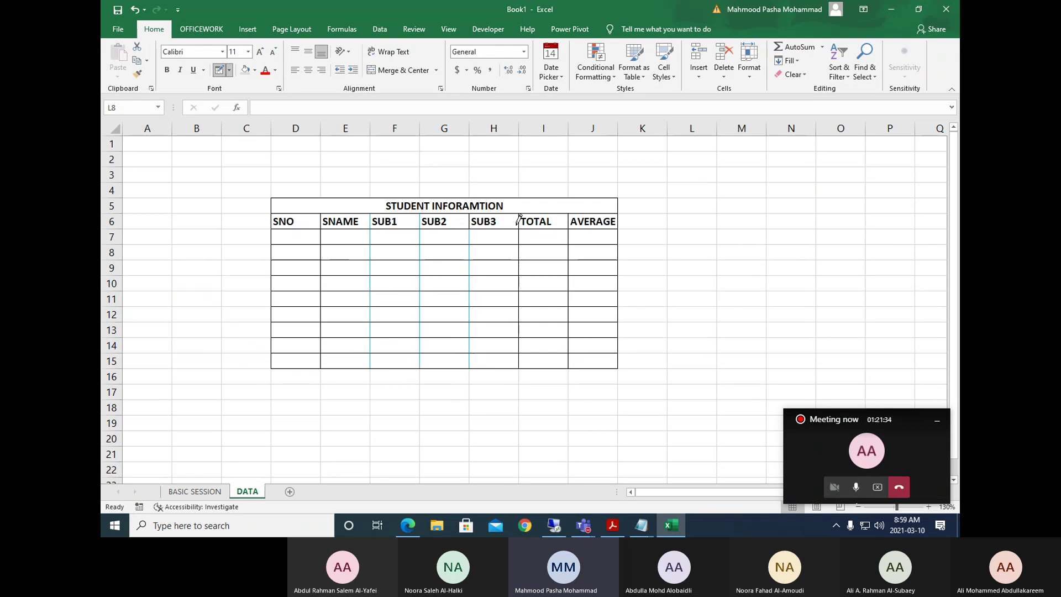
{"action": "left_click_drag", "start_coordinate": [520, 209], "coordinate": [522, 366]}
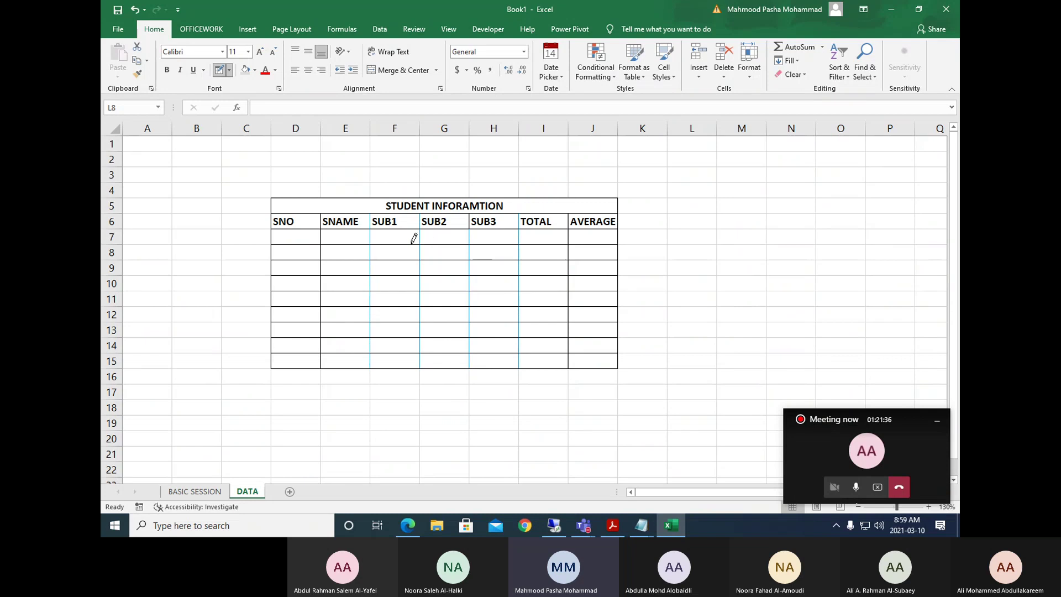
{"action": "mouse_move", "coordinate": [374, 255]}
{"action": "left_mouse_down"}
{"action": "mouse_move", "coordinate": [535, 256]}
{"action": "mouse_move", "coordinate": [521, 255]}
{"action": "left_mouse_up"}
{"action": "mouse_move", "coordinate": [375, 279]}
{"action": "left_mouse_down"}
{"action": "mouse_move", "coordinate": [542, 282]}
{"action": "mouse_move", "coordinate": [553, 291]}
{"action": "left_mouse_up"}
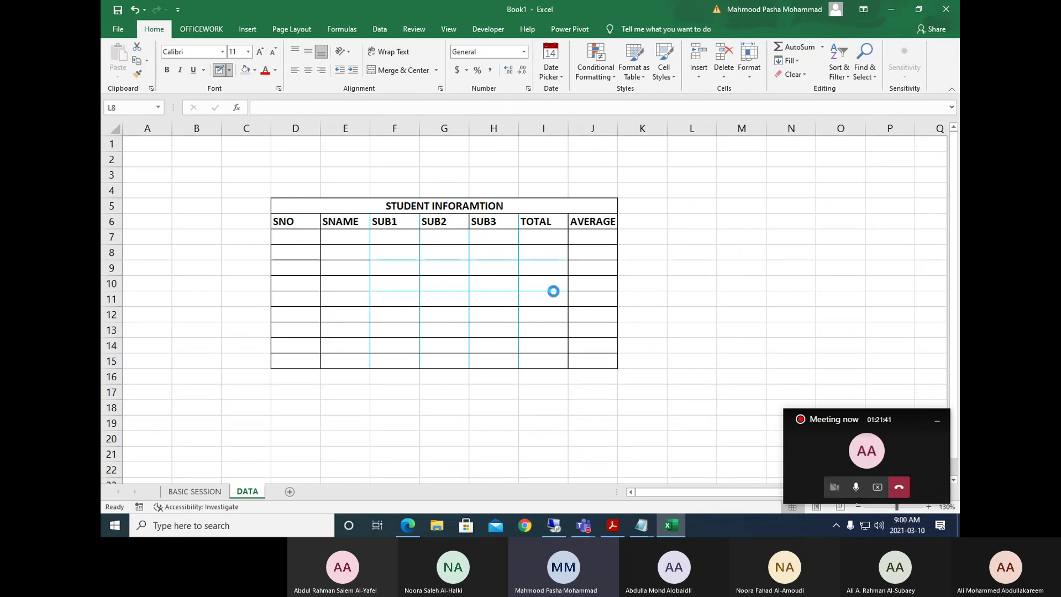
Switch the border line style to the thick solid line and draw it below row 10 from SNAME to TOTAL.
{"action": "left_click", "coordinate": [229, 71]}
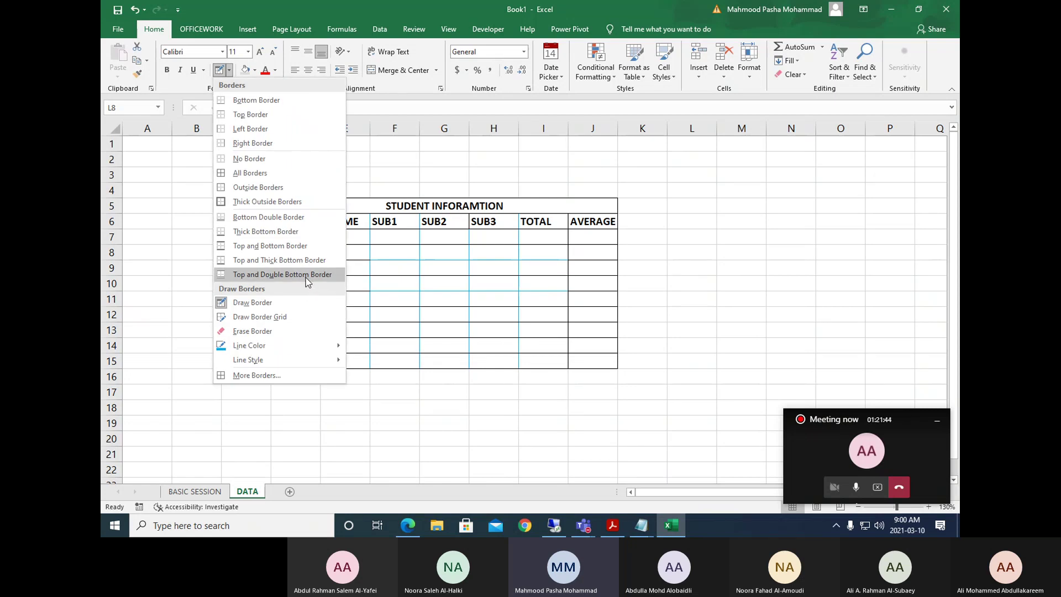
{"action": "mouse_move", "coordinate": [329, 359]}
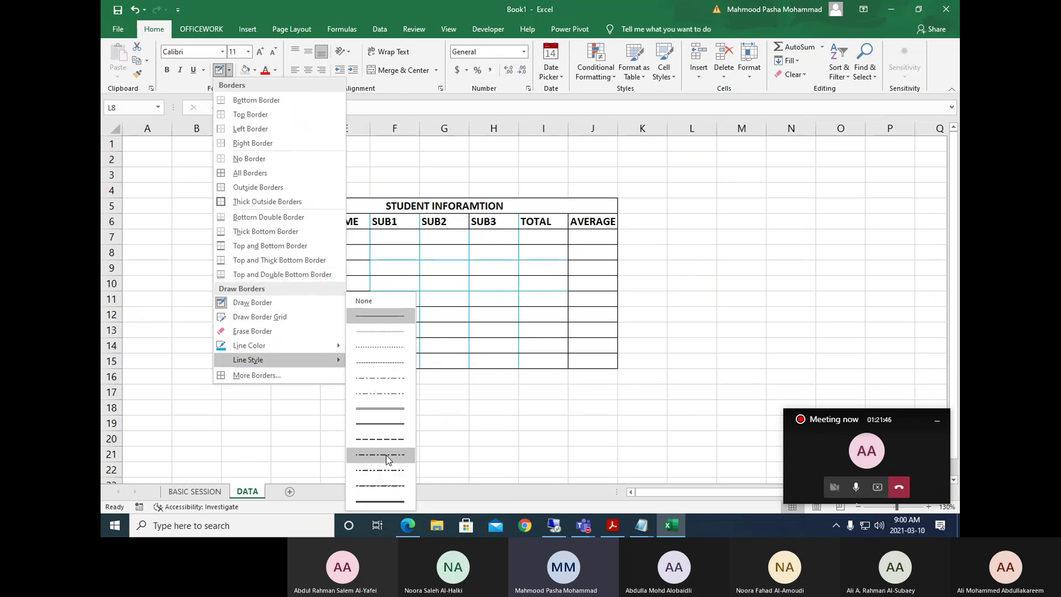
{"action": "left_click", "coordinate": [374, 502]}
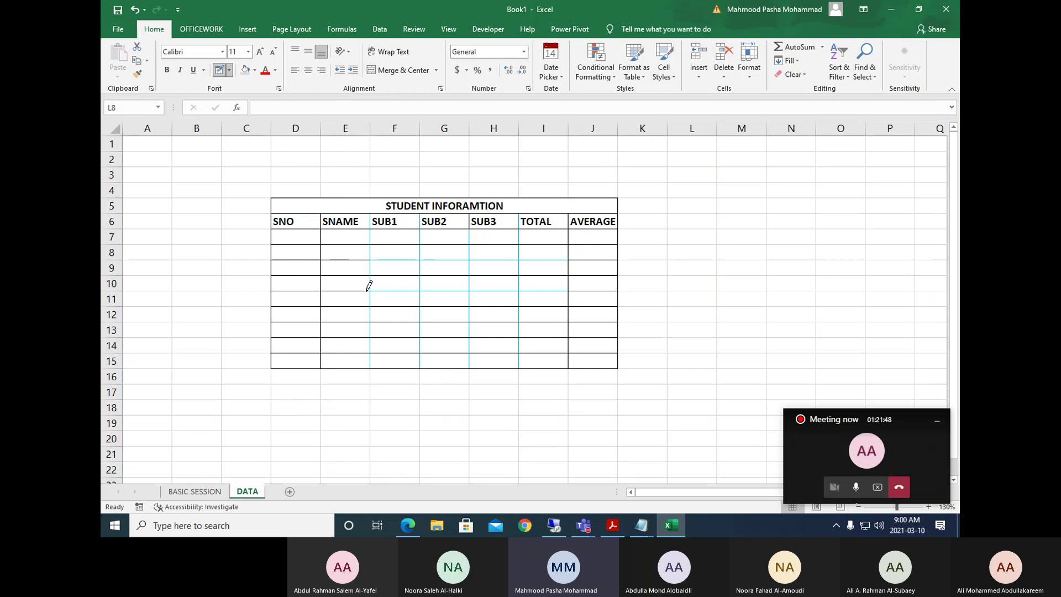
{"action": "left_click_drag", "start_coordinate": [369, 285], "coordinate": [559, 284]}
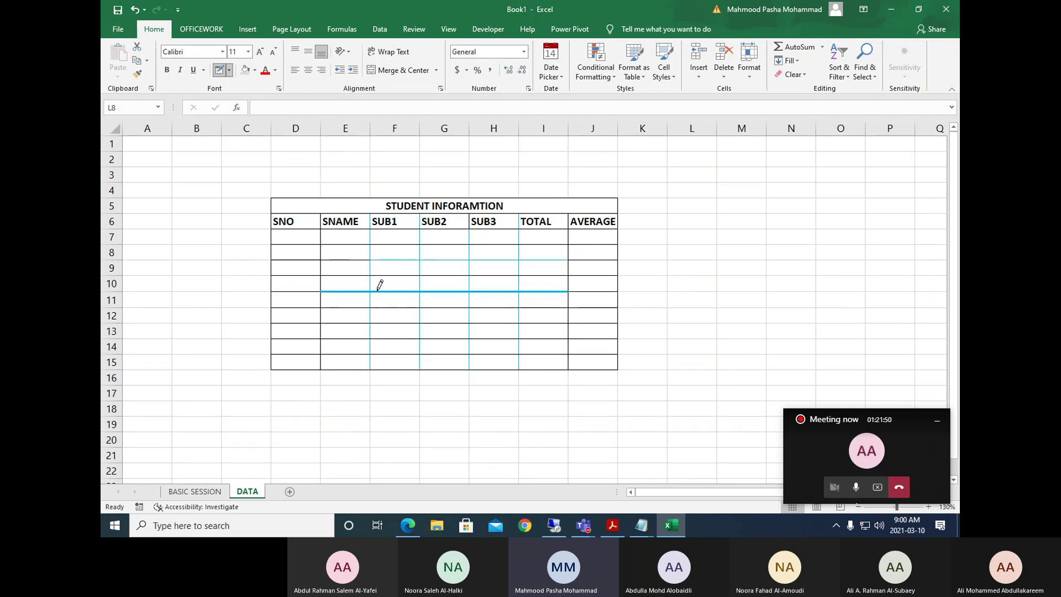
Draw a thick outline around E7:I14, with thick lines below rows 7, 9 and 12 and beside the SUB1 and SUB3 columns.
{"action": "mouse_move", "coordinate": [323, 230]}
{"action": "left_mouse_down"}
{"action": "mouse_move", "coordinate": [325, 343]}
{"action": "mouse_move", "coordinate": [551, 342]}
{"action": "left_mouse_up"}
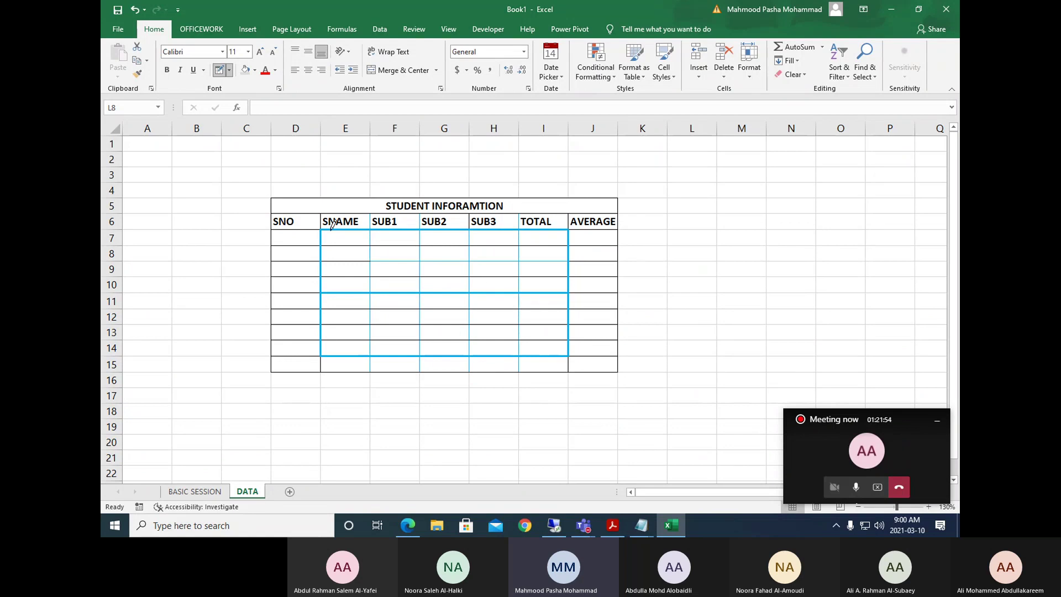
{"action": "left_click_drag", "start_coordinate": [323, 242], "coordinate": [516, 244]}
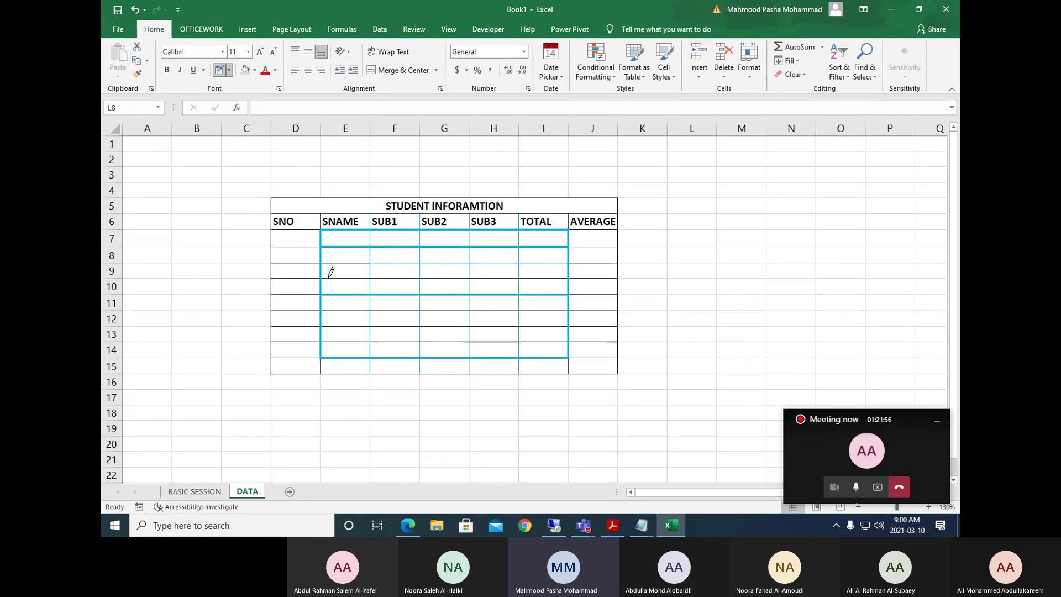
{"action": "left_click_drag", "start_coordinate": [322, 270], "coordinate": [528, 272]}
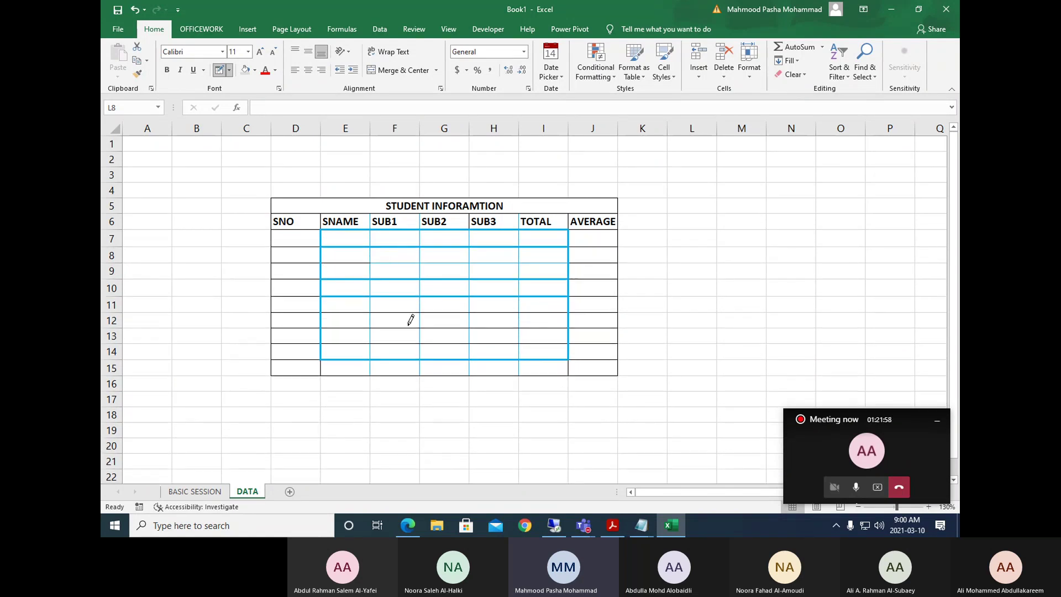
{"action": "left_click_drag", "start_coordinate": [323, 323], "coordinate": [528, 315]}
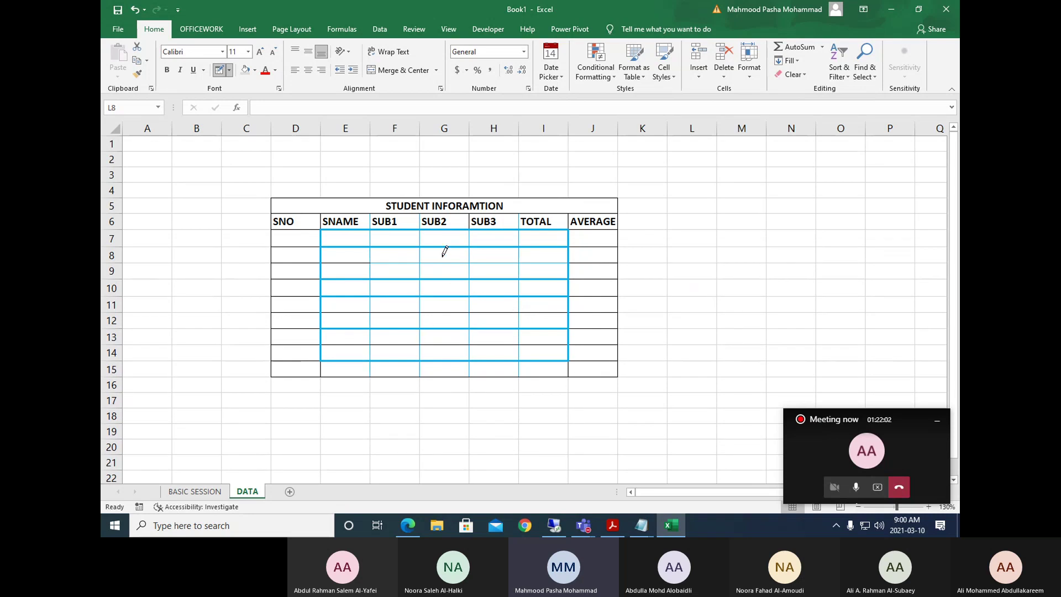
{"action": "left_click_drag", "start_coordinate": [429, 226], "coordinate": [423, 364]}
{"action": "left_click_drag", "start_coordinate": [520, 216], "coordinate": [514, 345]}
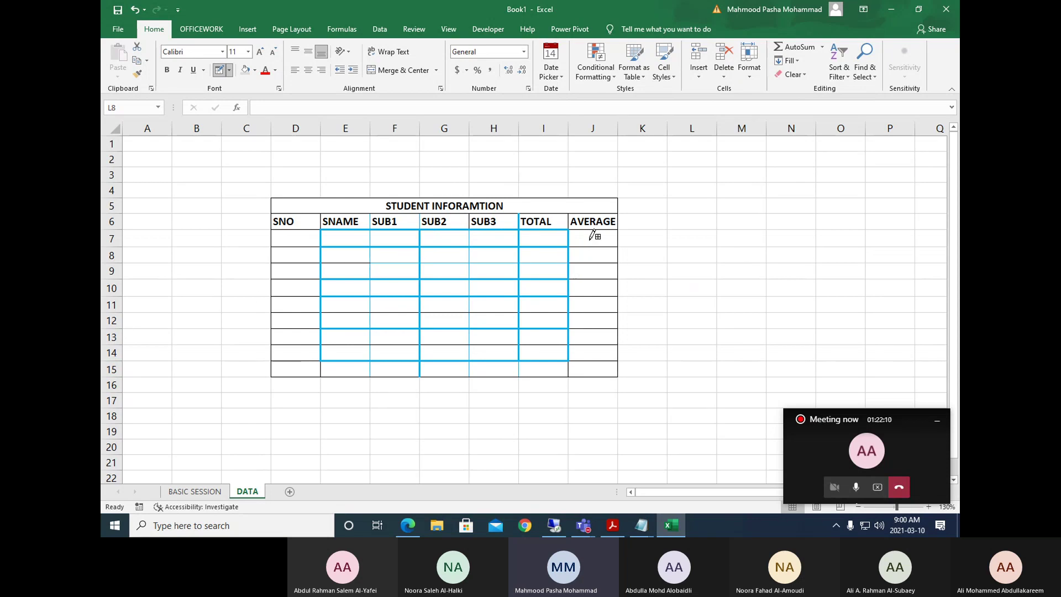
Undo all the thick border lines and the thin light blue line below row 10.
{"action": "key", "text": "ctrl+z"}
{"action": "key", "text": "ctrl+z"}
{"action": "key", "text": "ctrl+z"}
{"action": "key", "text": "ctrl+z"}
{"action": "key", "text": "ctrl+z"}
{"action": "key", "text": "ctrl+z"}
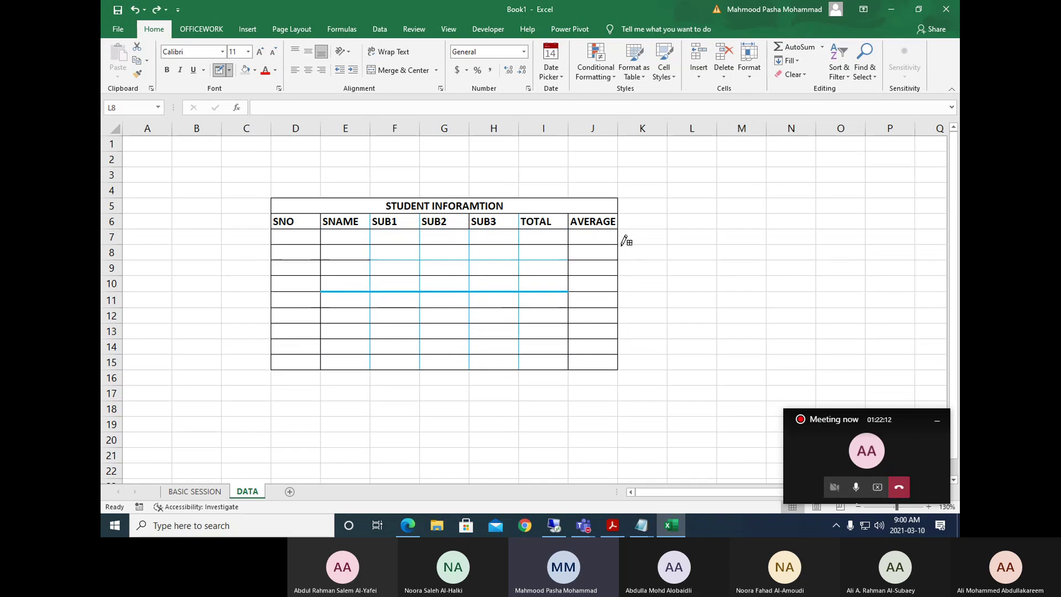
{"action": "key", "text": "ctrl+z"}
{"action": "key", "text": "ctrl+z"}
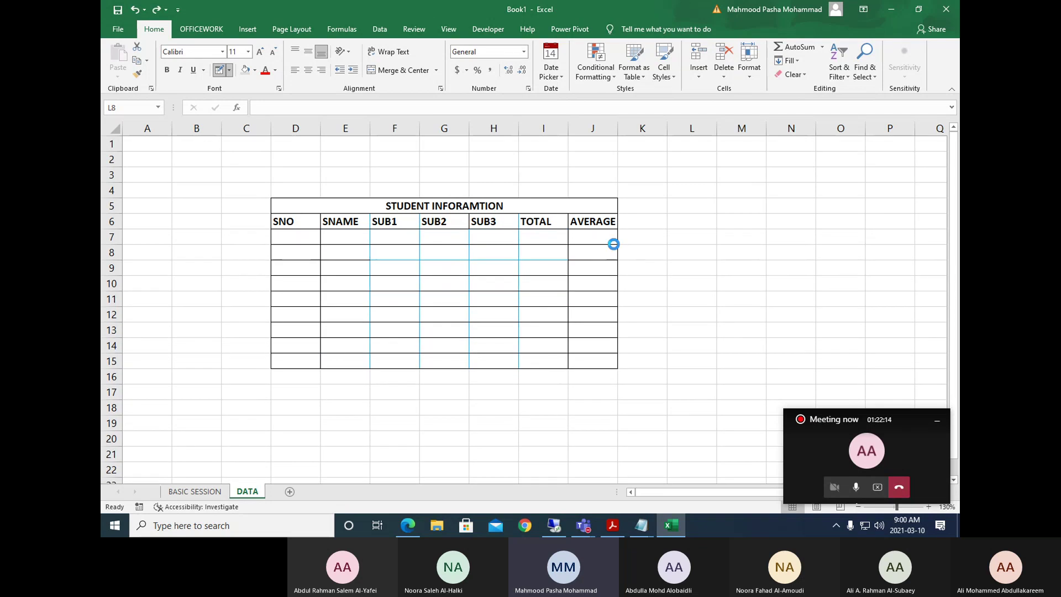
Undo the remaining light blue border lines across the SUB1 to TOTAL columns of the table.
{"action": "key", "text": "ctrl+z"}
{"action": "key", "text": "ctrl+z"}
{"action": "key", "text": "ctrl+z"}
{"action": "key", "text": "ctrl+z"}
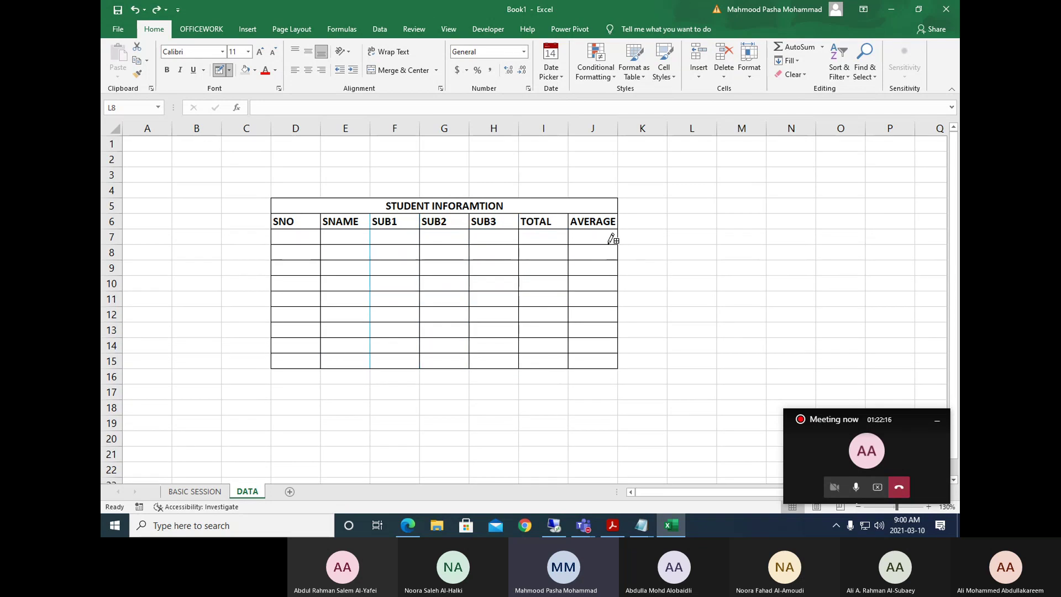
{"action": "key", "text": "ctrl+z"}
{"action": "left_click", "coordinate": [229, 69]}
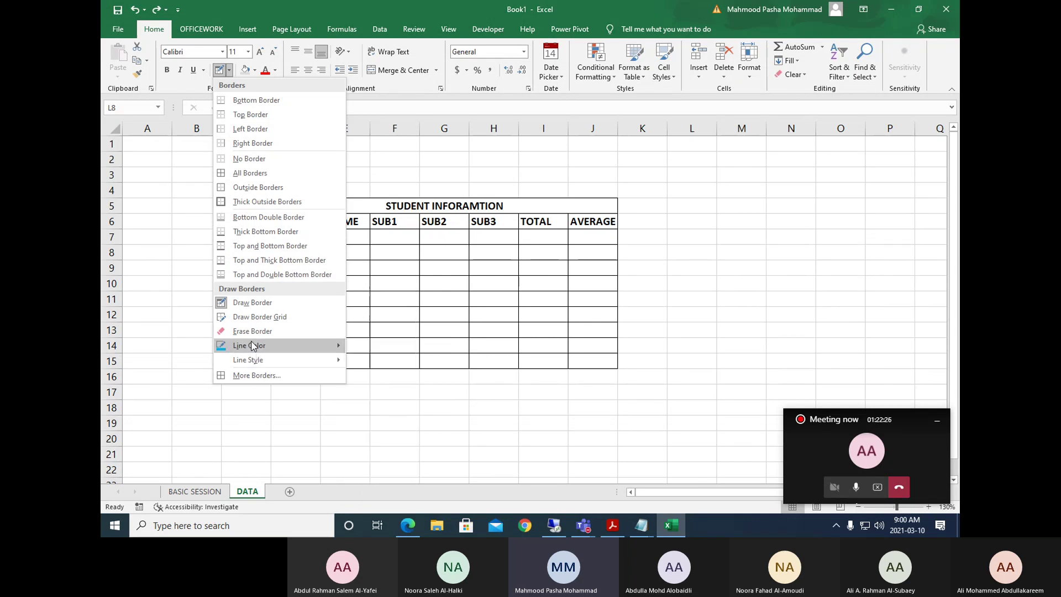
{"action": "mouse_move", "coordinate": [264, 345]}
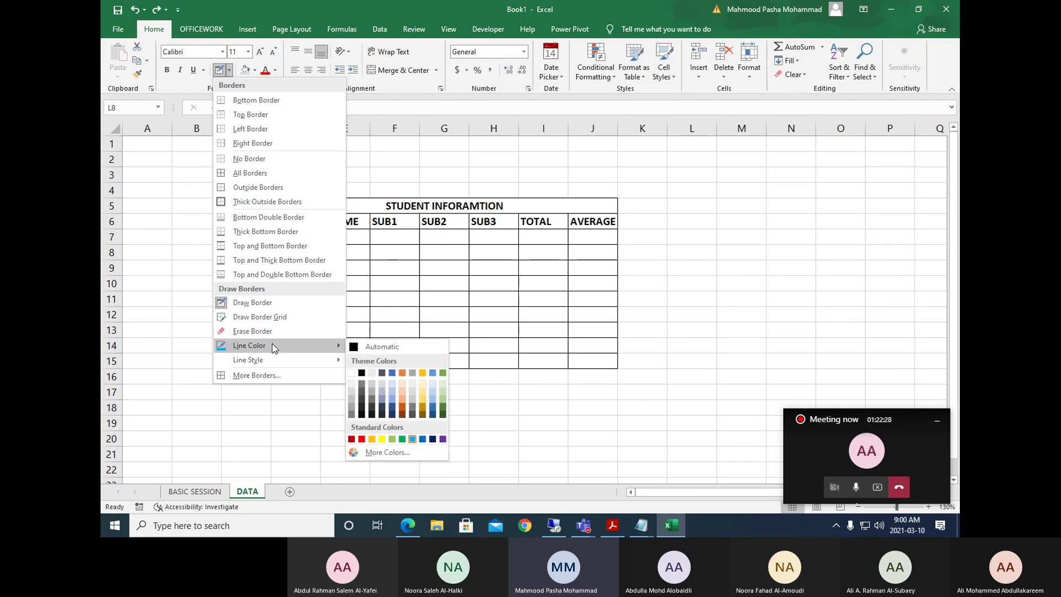
{"action": "left_click", "coordinate": [514, 223]}
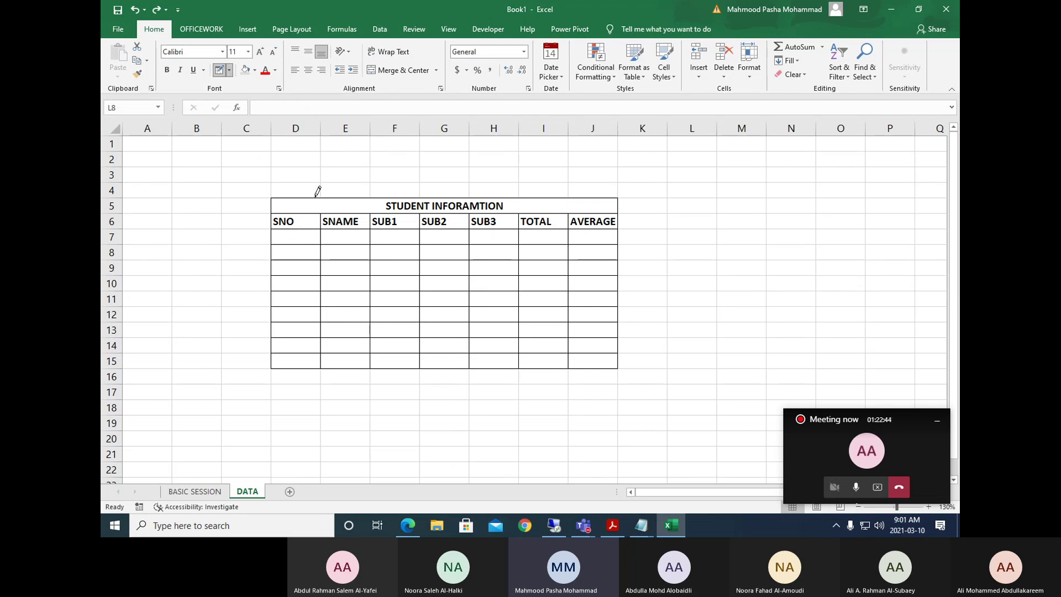
Enter 1 in D7 and fill the SNO column down to D15 as a series.
{"action": "left_click", "coordinate": [299, 235]}
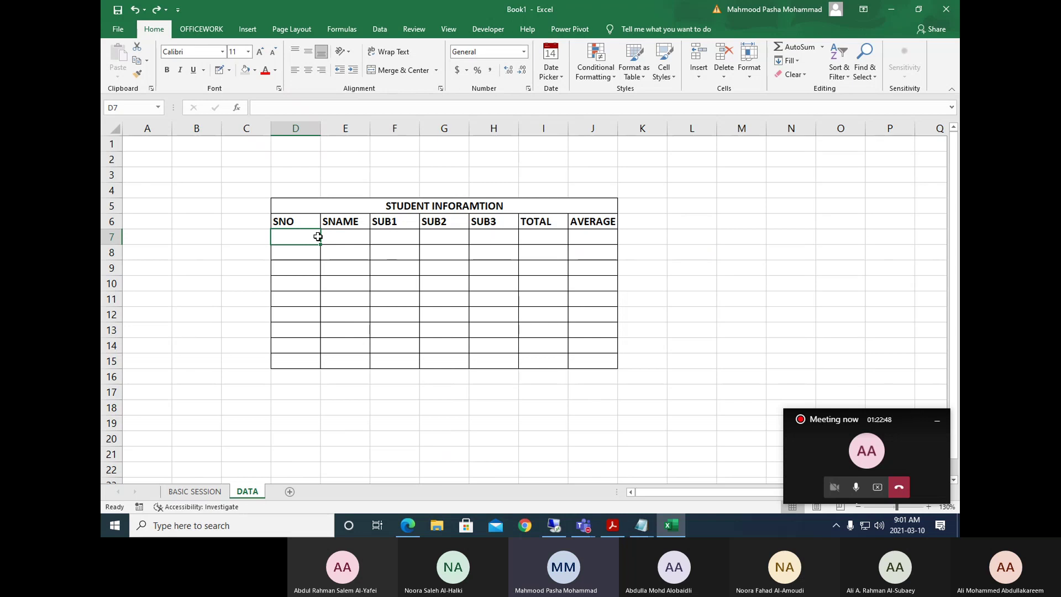
{"action": "type", "text": "1"}
{"action": "left_click_drag", "start_coordinate": [320, 244], "coordinate": [324, 369]}
{"action": "left_click", "coordinate": [330, 377]}
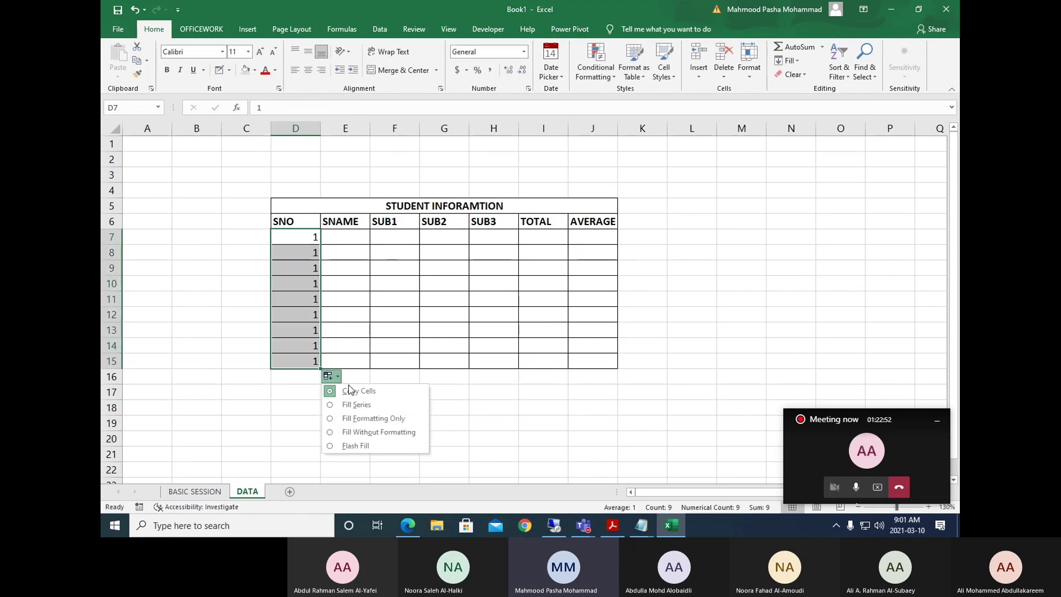
{"action": "left_click", "coordinate": [354, 404]}
Enter Rose and Apple as the first two SNAME entries in E7 and E8.
{"action": "left_click", "coordinate": [350, 236]}
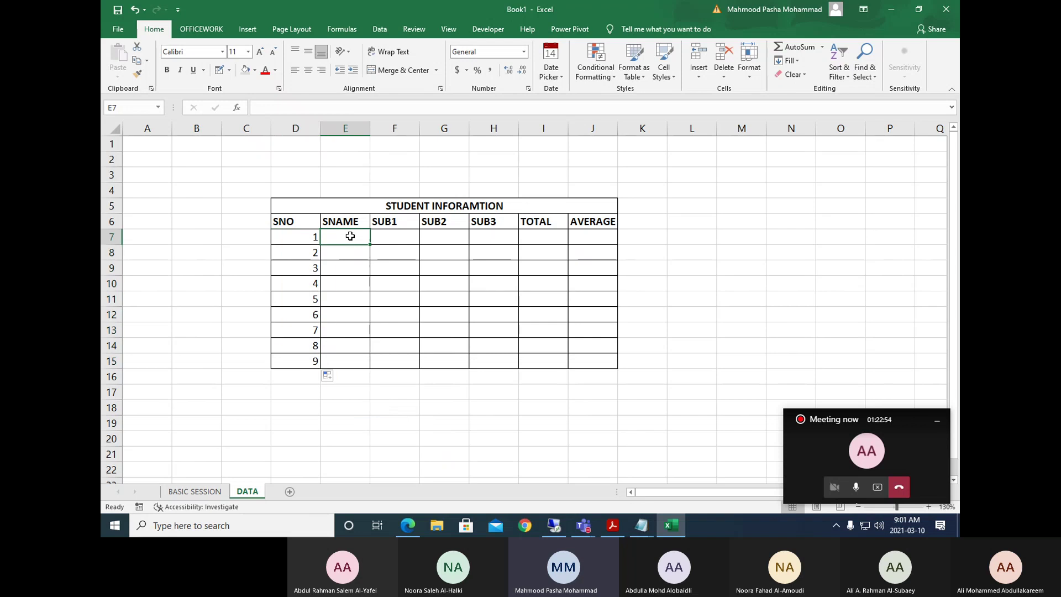
{"action": "type", "text": "Rose"}
{"action": "key", "text": "Return"}
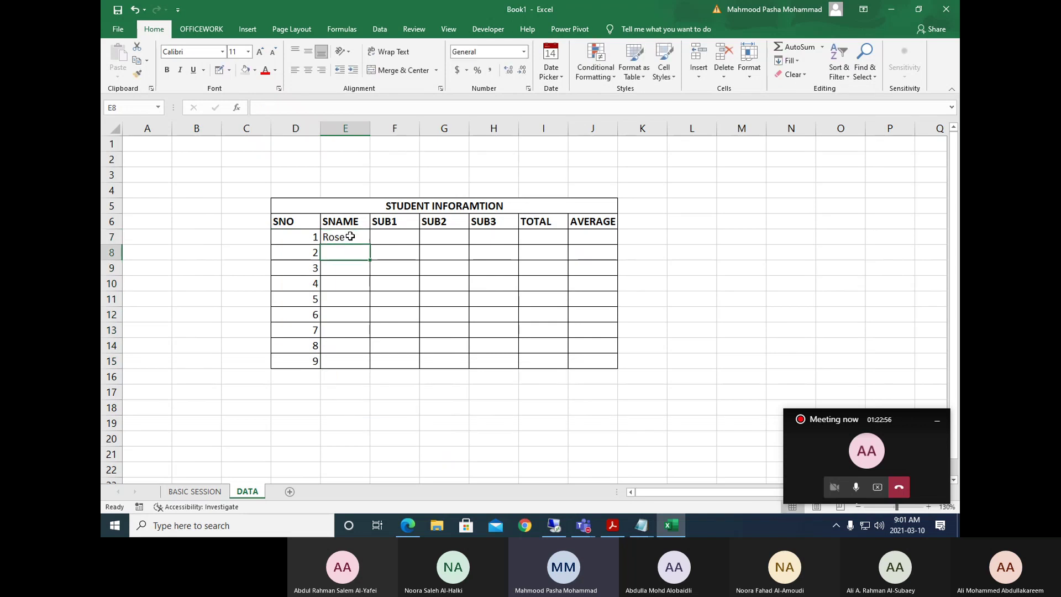
{"action": "type", "text": "Apple"}
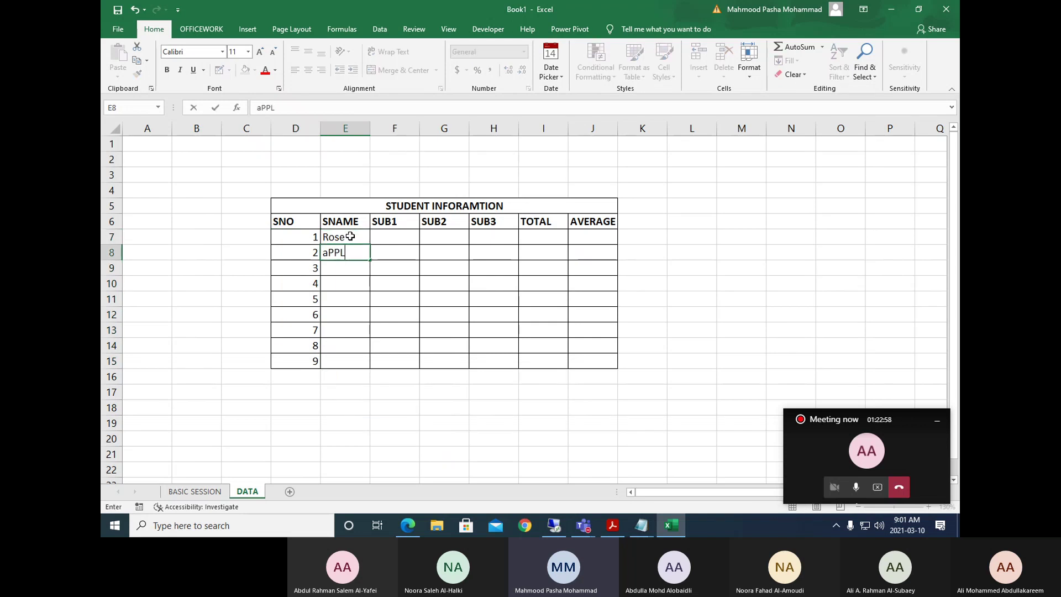
{"action": "key", "text": "Return"}
{"action": "type", "text": "mA"}
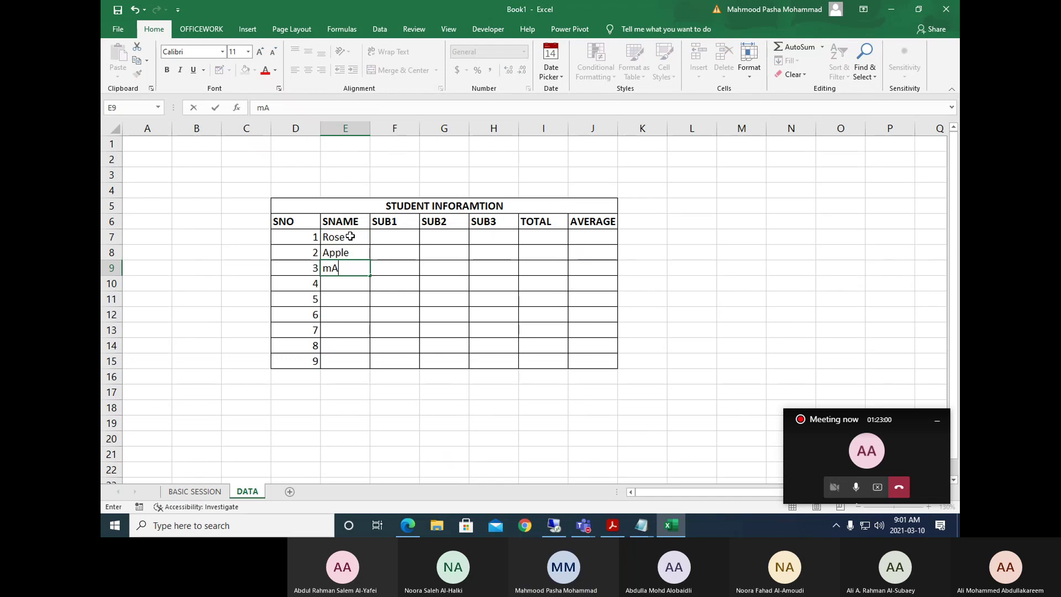
{"action": "type", "text": "NAGI"}
{"action": "key", "text": "BackSpace"}
{"action": "key", "text": "BackSpace"}
{"action": "key", "text": "BackSpace"}
{"action": "key", "text": "BackSpace"}
{"action": "key", "text": "BackSpace"}
{"action": "key", "text": "BackSpace"}
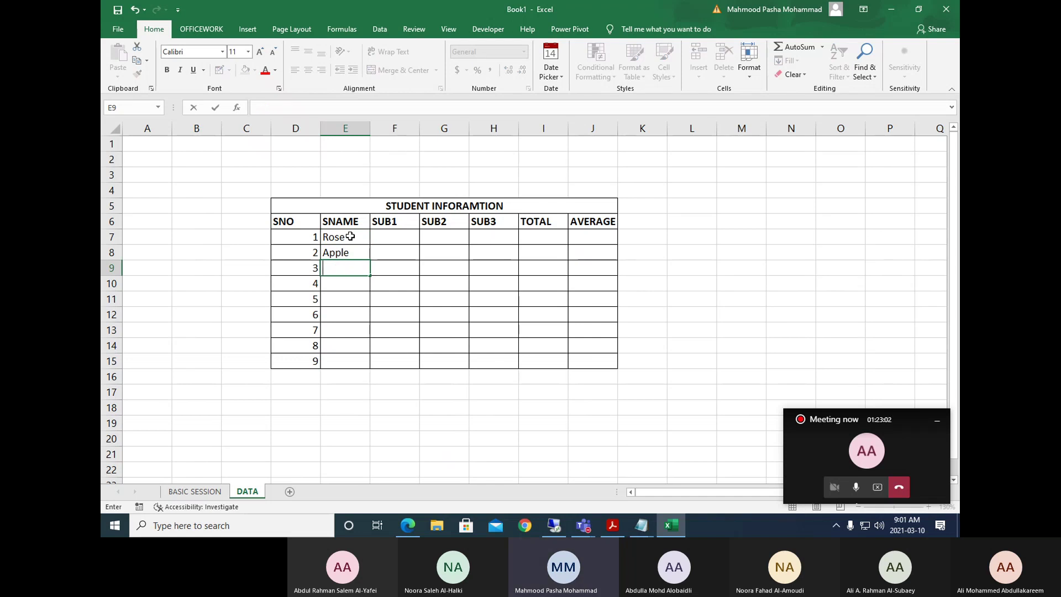
Enter Mango, Orange and Grepes in the SNAME column, cells E9 to E11.
{"action": "type", "text": "Manghoo"}
{"action": "key", "text": "Return"}
{"action": "type", "text": "Orange"}
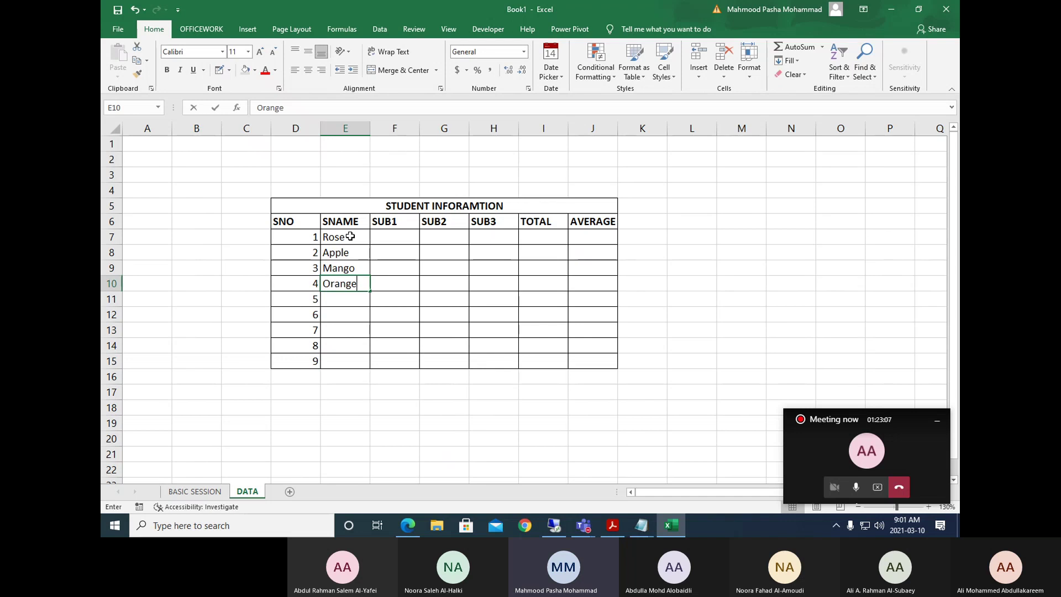
{"action": "key", "text": "Return"}
{"action": "type", "text": "repa"}
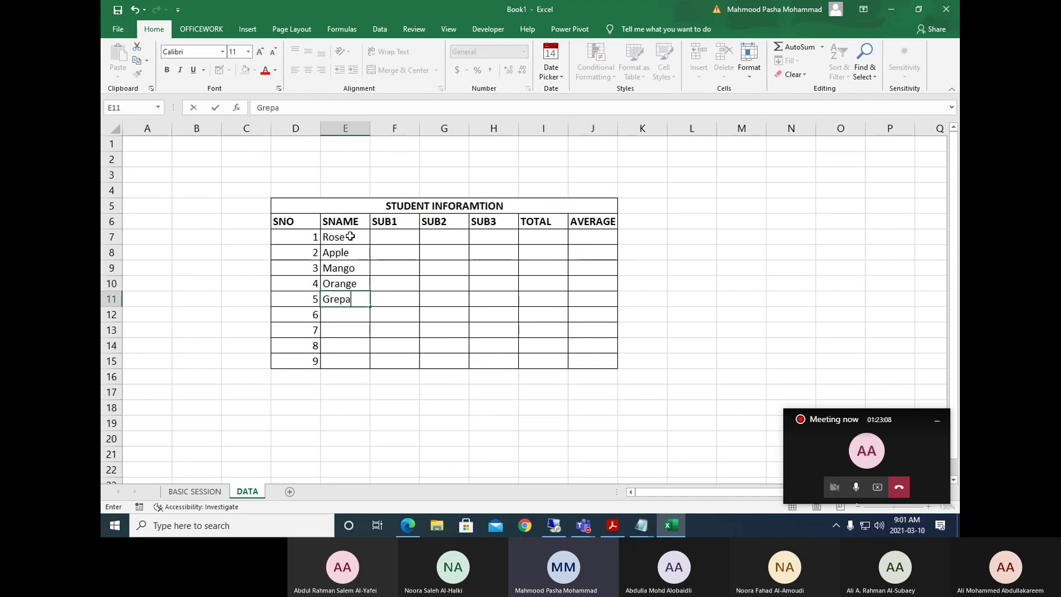
{"action": "type", "text": "e"}
{"action": "key", "text": "BackSpace"}
{"action": "key", "text": "BackSpace"}
{"action": "type", "text": "es"}
{"action": "key", "text": "Return"}
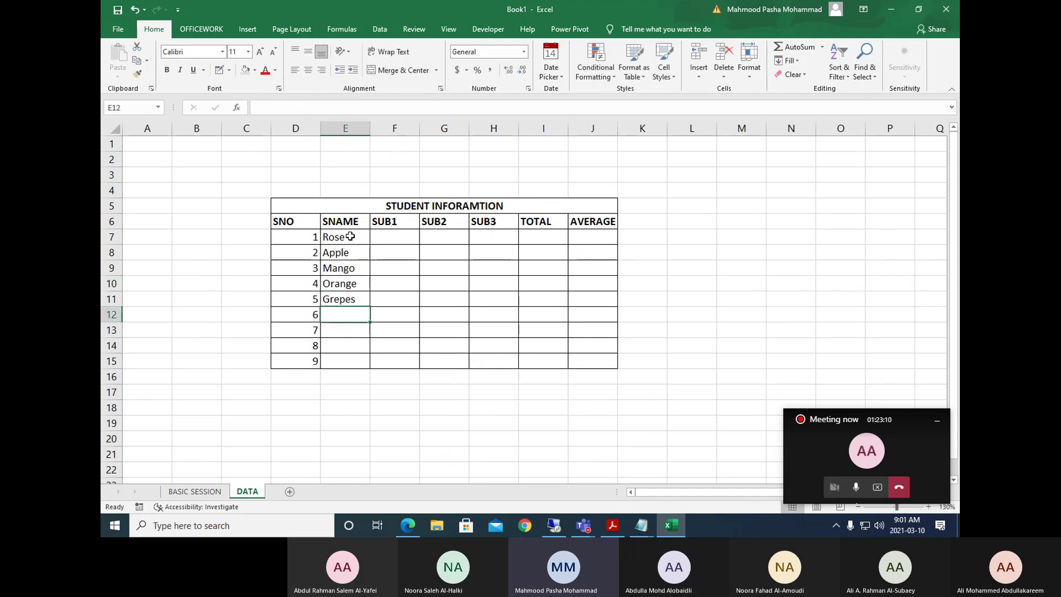
Complete the SNAME column with Dell, HCL, IBM and Delloite in E12 to E15.
{"action": "type", "text": "Dell"}
{"action": "key", "text": "Return"}
{"action": "type", "text": "HCL"}
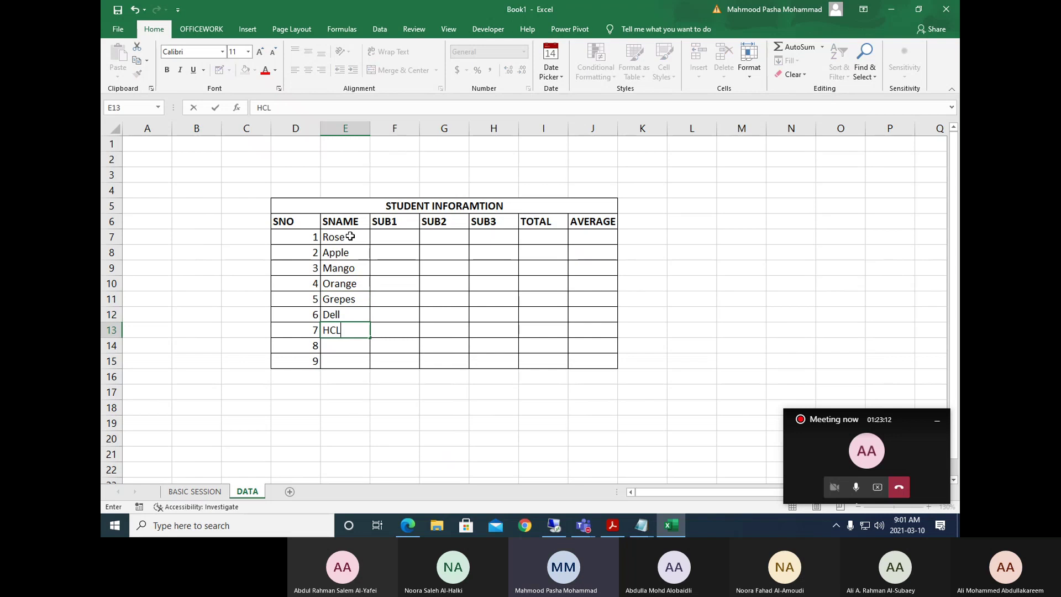
{"action": "key", "text": "Return"}
{"action": "type", "text": "IBM"}
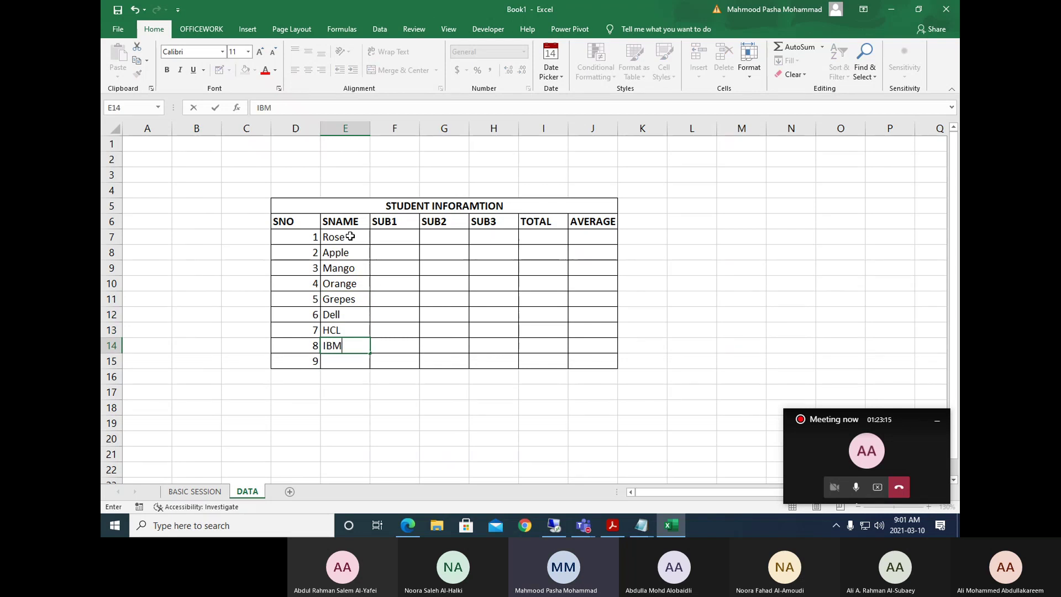
{"action": "key", "text": "Return"}
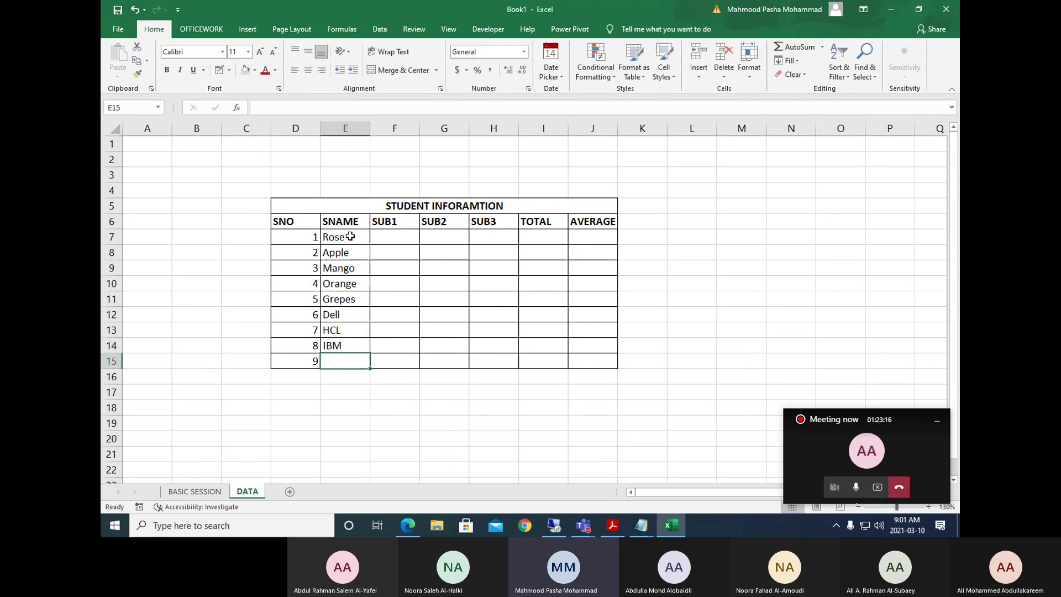
{"action": "type", "text": "Delloite"}
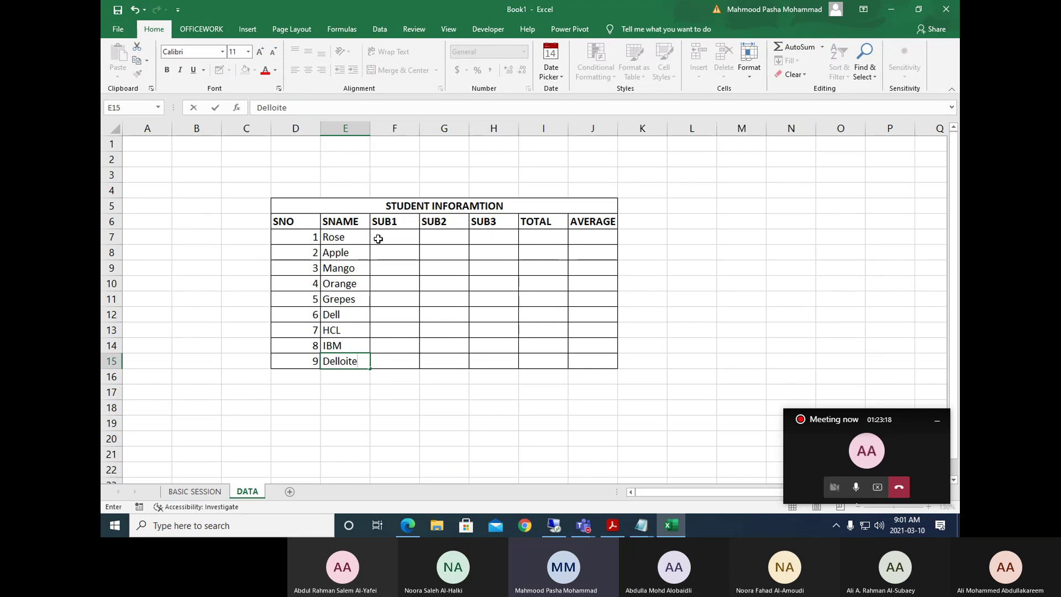
Enter the SUB1 marks 34, 54, 65, 7 and 76 in F7 to F11.
{"action": "left_click", "coordinate": [403, 233]}
{"action": "type", "text": "34"}
{"action": "key", "text": "Return"}
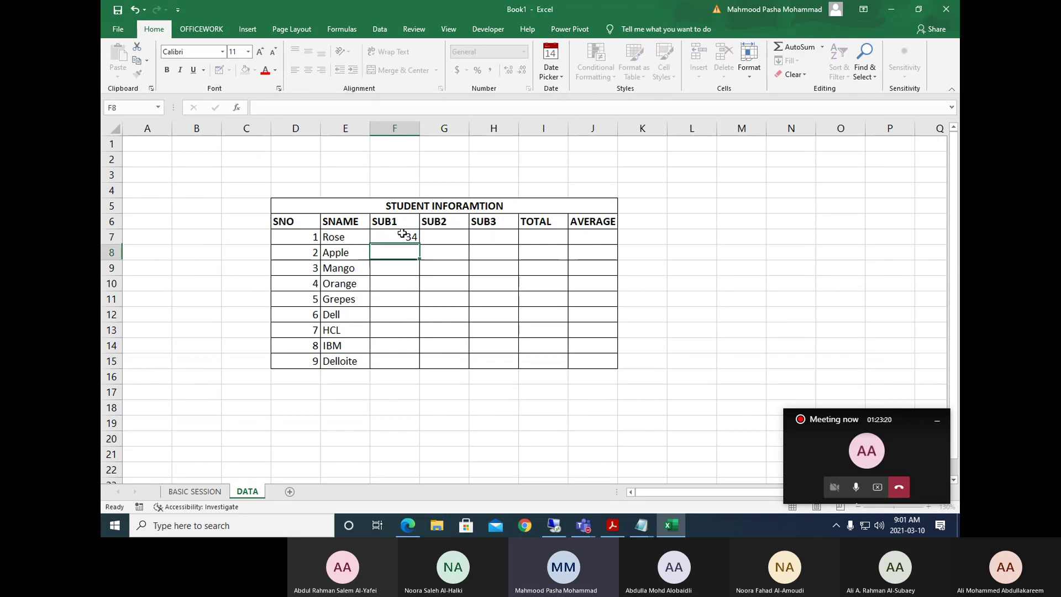
{"action": "type", "text": "54"}
{"action": "key", "text": "Return"}
{"action": "type", "text": "65"}
{"action": "key", "text": "Return"}
{"action": "type", "text": "7 76"}
{"action": "key", "text": "Return"}
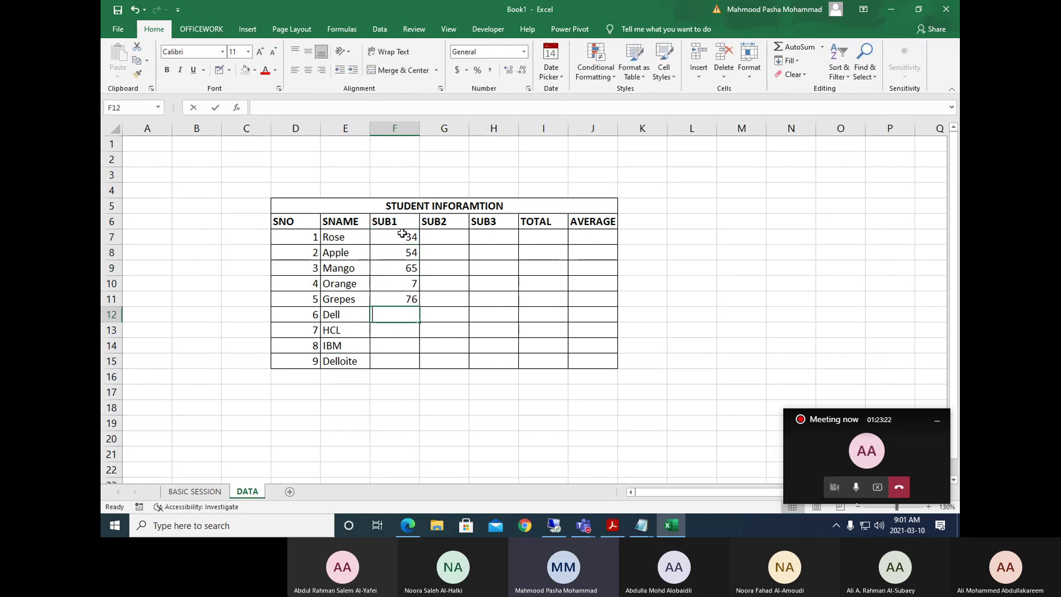
Enter the remaining SUB1 marks 56, 76, 56 and 45 in F12 to F15.
{"action": "type", "text": "56"}
{"action": "key", "text": "Return"}
{"action": "type", "text": "76"}
{"action": "key", "text": "Return"}
{"action": "type", "text": "56"}
{"action": "key", "text": "Return"}
{"action": "type", "text": "45"}
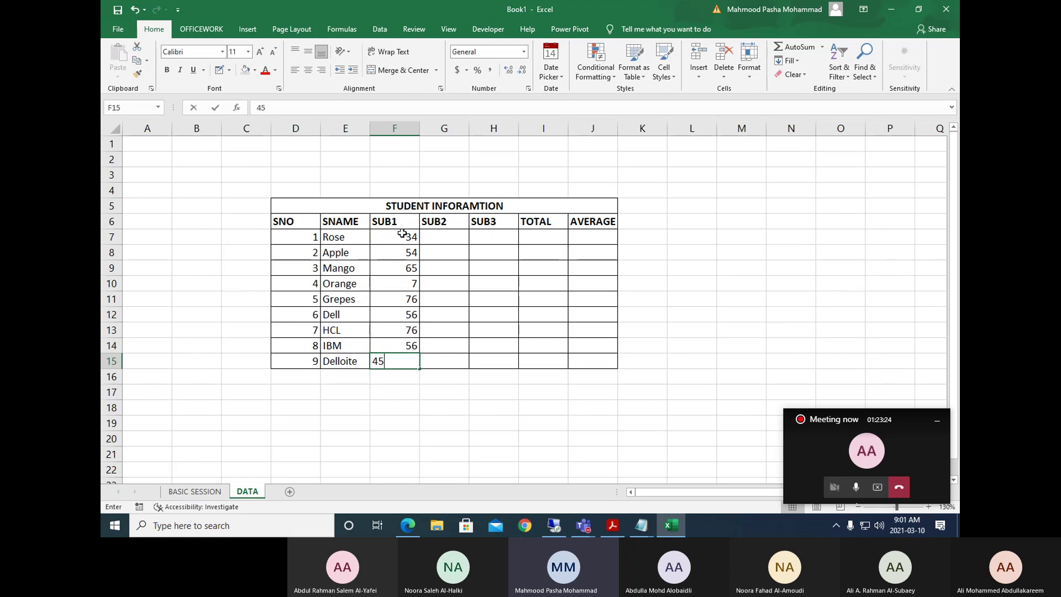
Set Orange's SUB1 mark in F10 to 34.
{"action": "key", "text": "Up"}
{"action": "key", "text": "Up"}
{"action": "key", "text": "Up"}
{"action": "key", "text": "Up"}
{"action": "key", "text": "Up"}
{"action": "type", "text": "34"}
{"action": "key", "text": "Tab"}
Enter the SUB2 marks 34, 54, 6, 57, 6, 87, 87, 98 and 67 in G7 to G15.
{"action": "key", "text": "Up"}
{"action": "key", "text": "Up"}
{"action": "key", "text": "Up"}
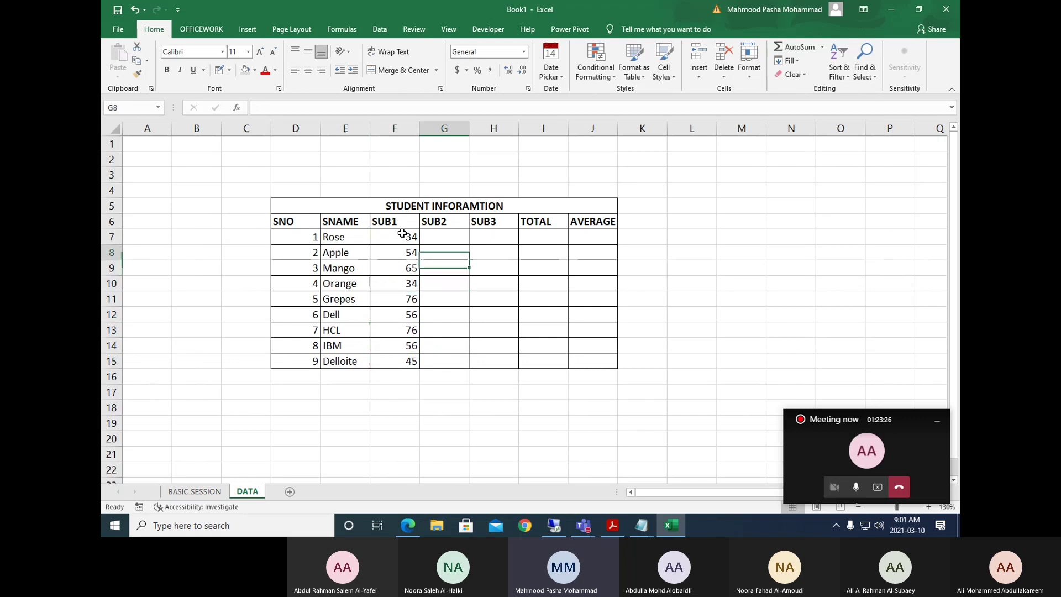
{"action": "type", "text": "34 54"}
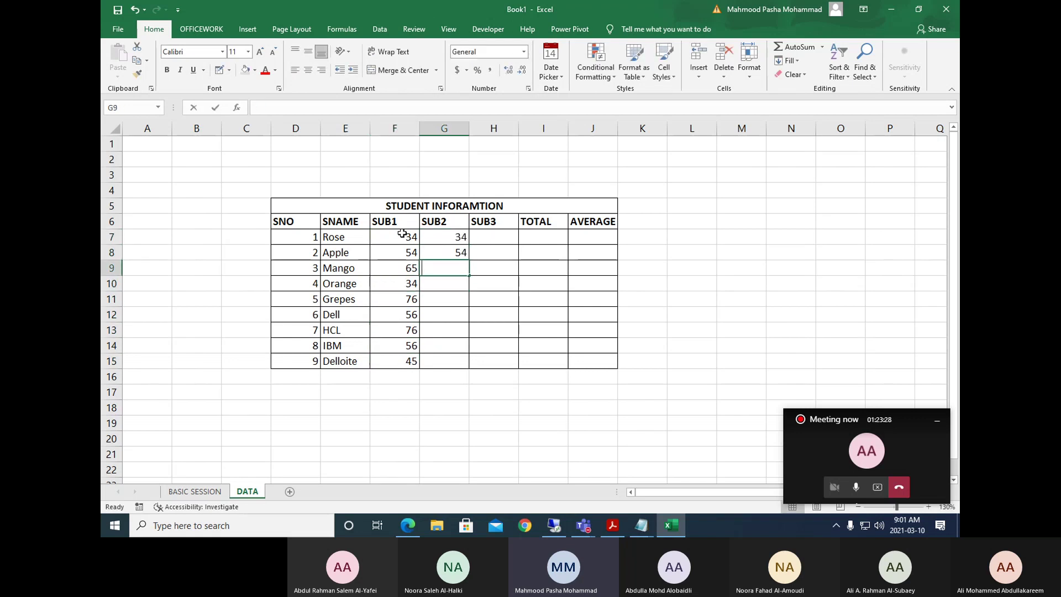
{"action": "type", "text": " 6 57 6 87"}
{"action": "key", "text": "Return"}
{"action": "type", "text": "87"}
{"action": "key", "text": "Return"}
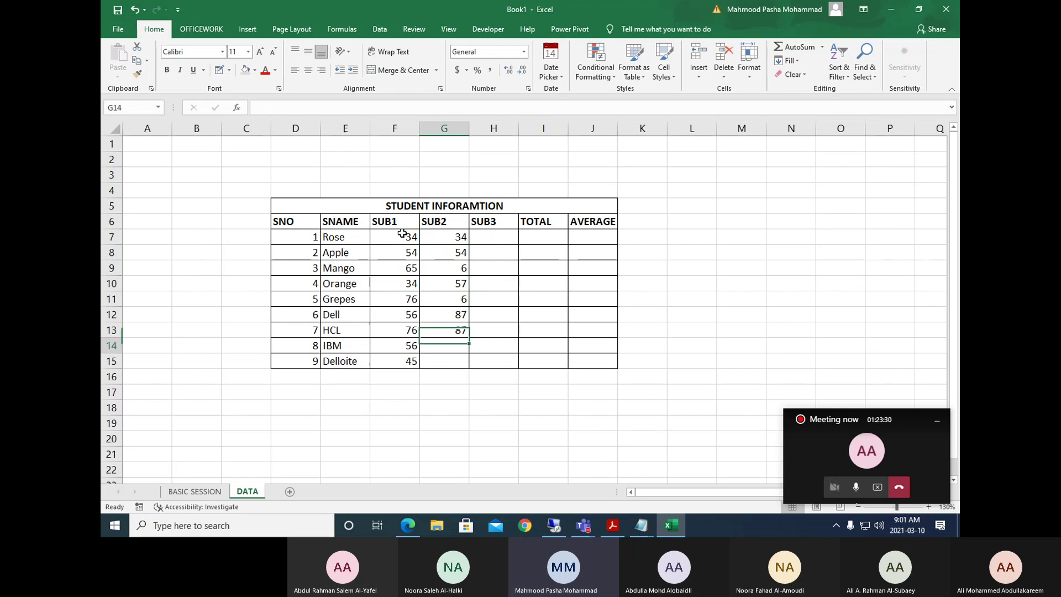
{"action": "type", "text": "98"}
{"action": "key", "text": "Return"}
{"action": "type", "text": "67"}
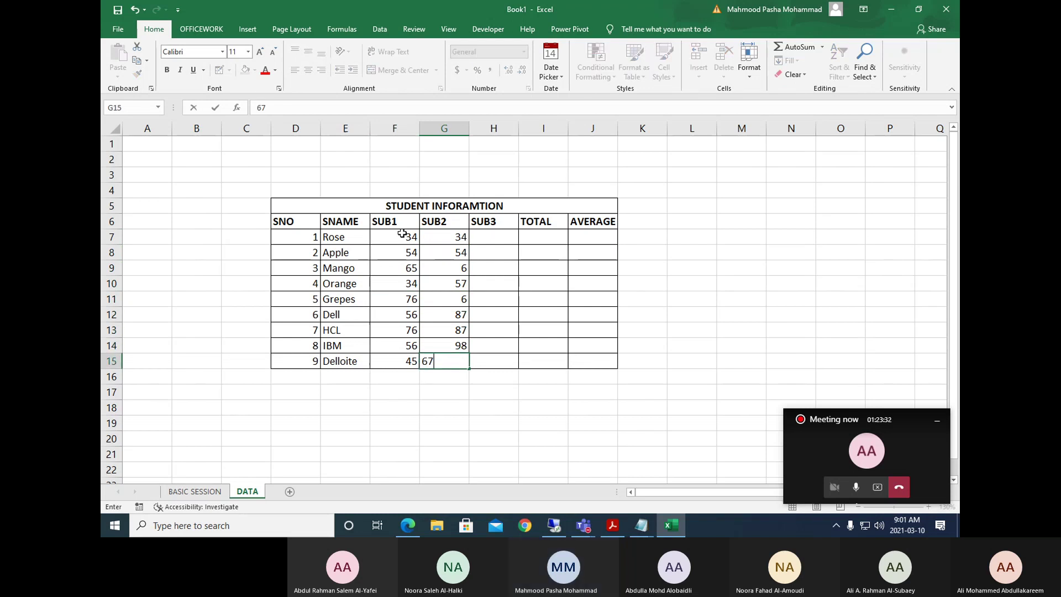
Set the SUB2 marks to 56 in G11 and 75 in G9, and go to H7.
{"action": "key", "text": "Up"}
{"action": "key", "text": "Up"}
{"action": "key", "text": "Up"}
{"action": "key", "text": "Up"}
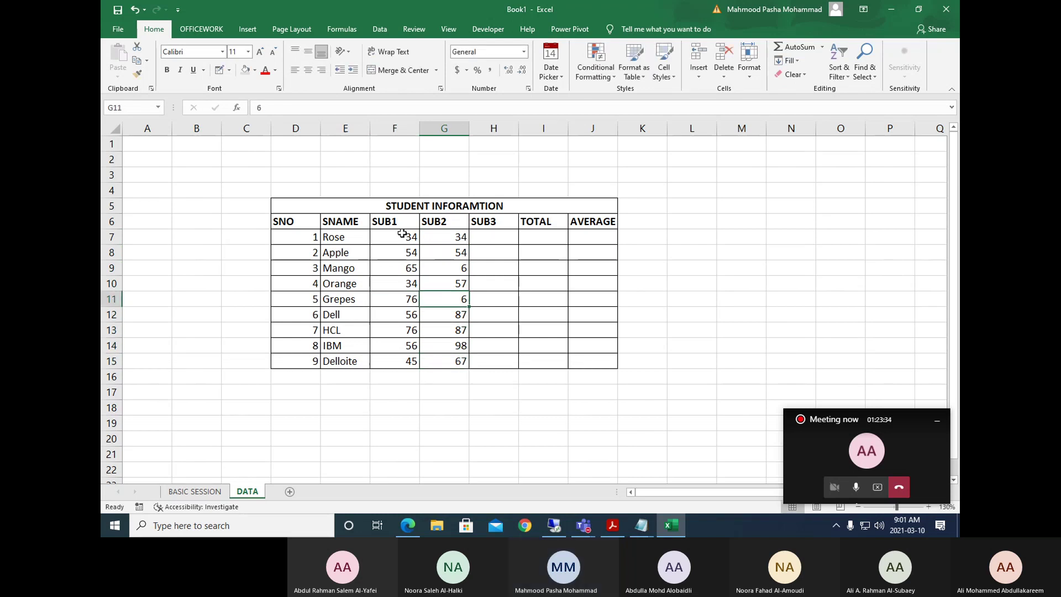
{"action": "type", "text": "56"}
{"action": "key", "text": "Up"}
{"action": "key", "text": "Up"}
{"action": "type", "text": "75"}
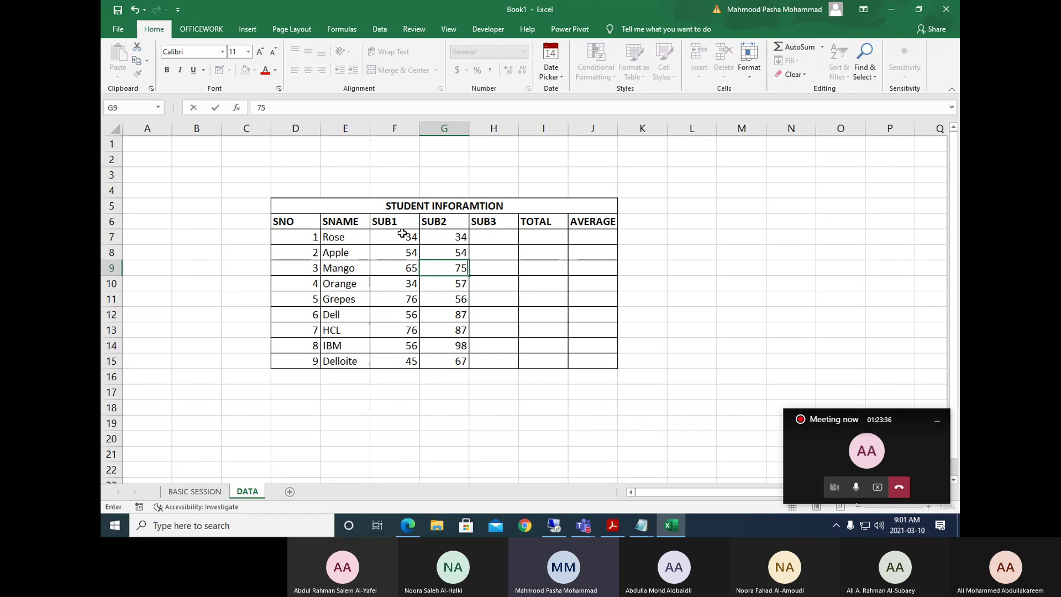
{"action": "key", "text": "Right"}
{"action": "key", "text": "Up"}
{"action": "key", "text": "Up"}
{"action": "type", "text": "5"}
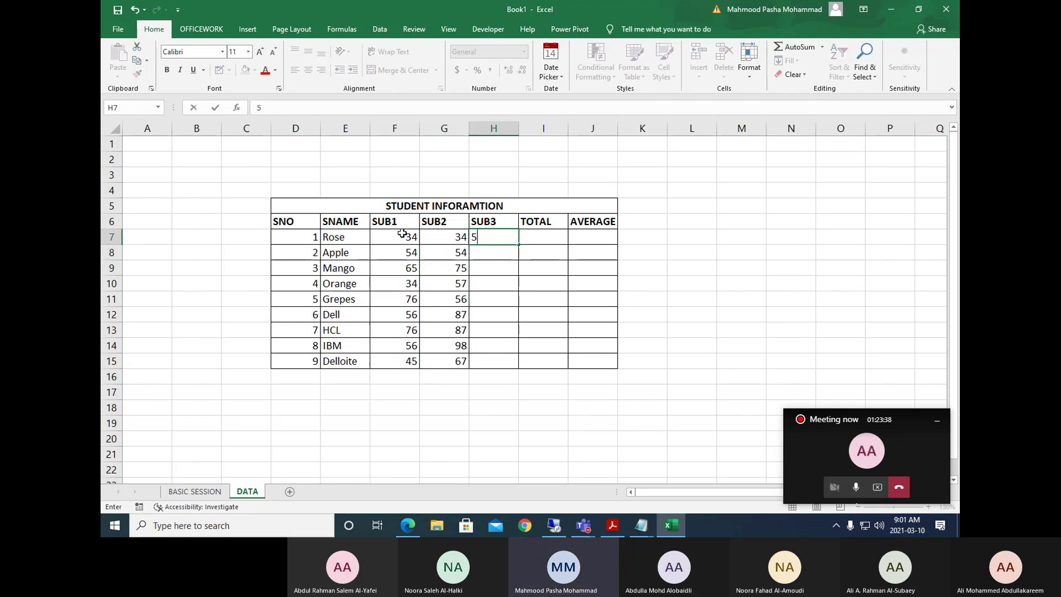
{"action": "type", "text": "43"}
{"action": "key", "text": "Return"}
{"action": "key", "text": "Up"}
Enter the SUB3 marks 34, 54 and 65 in H7 to H9.
{"action": "type", "text": "34"}
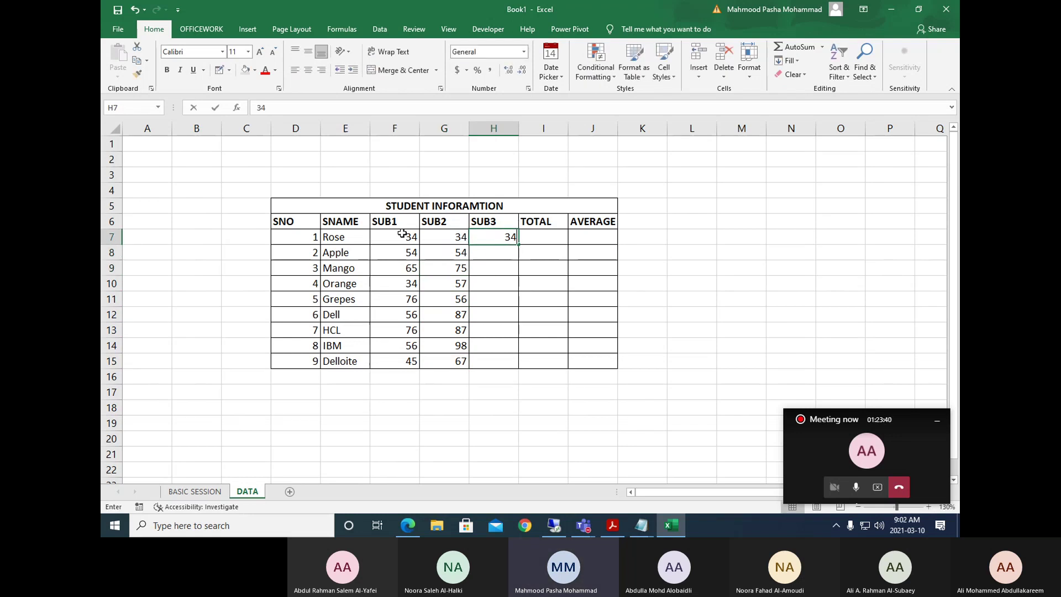
{"action": "key", "text": "Return"}
{"action": "type", "text": "54"}
{"action": "key", "text": "Return"}
{"action": "type", "text": "65"}
{"action": "key", "text": "Return"}
{"action": "type", "text": "4"}
{"action": "key", "text": "Return"}
{"action": "type", "text": "5"}
{"action": "key", "text": "Return"}
{"action": "key", "text": "Up"}
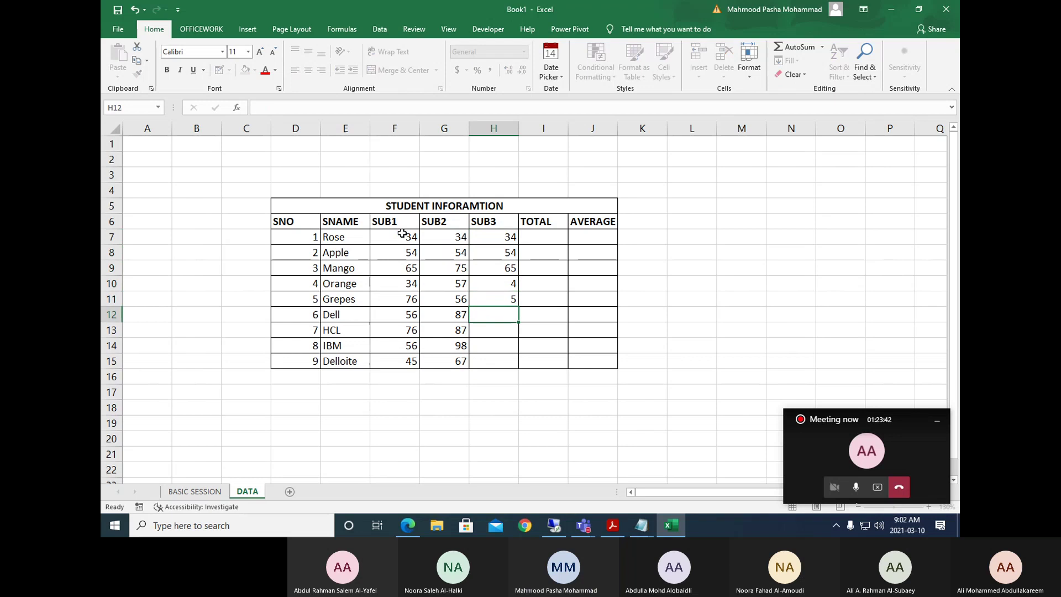
{"action": "key", "text": "Up"}
Enter the remaining SUB3 marks 34, 54, 65, 76, 56 and 45 in H10 to H15.
{"action": "type", "text": "34"}
{"action": "key", "text": "Return"}
{"action": "type", "text": "54"}
{"action": "key", "text": "Return"}
{"action": "type", "text": "65"}
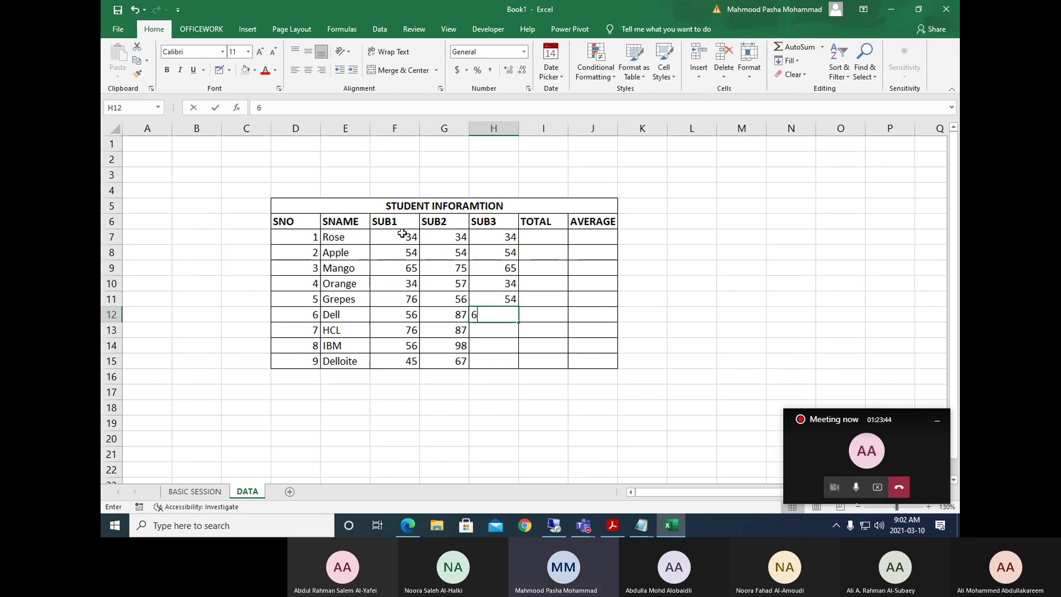
{"action": "key", "text": "Return"}
{"action": "type", "text": "76"}
{"action": "key", "text": "Return"}
{"action": "type", "text": "56"}
{"action": "key", "text": "Return"}
{"action": "type", "text": "45"}
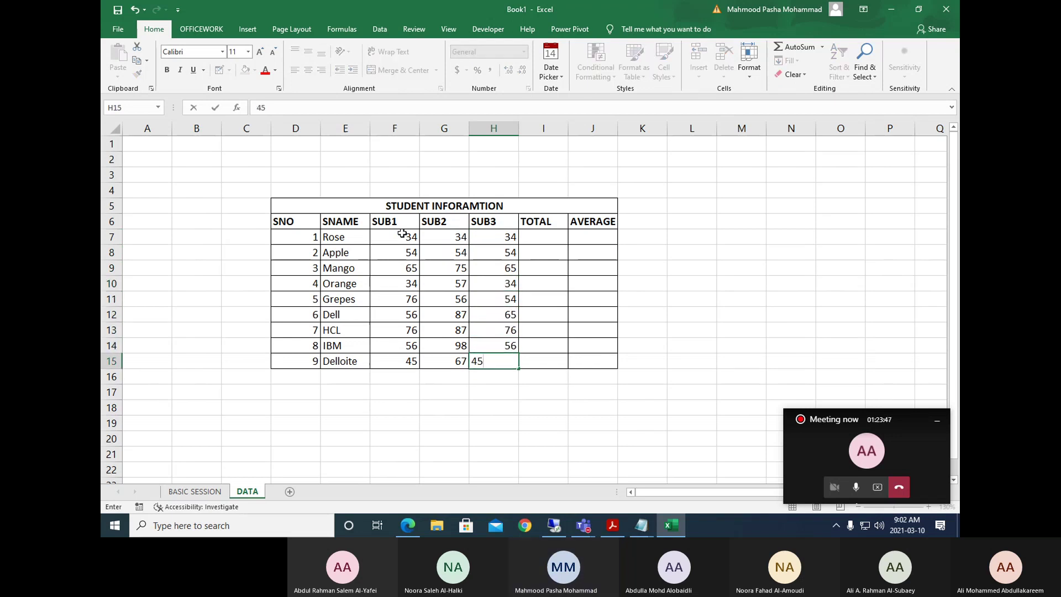
{"action": "key", "text": "Tab"}
{"action": "key", "text": "Up"}
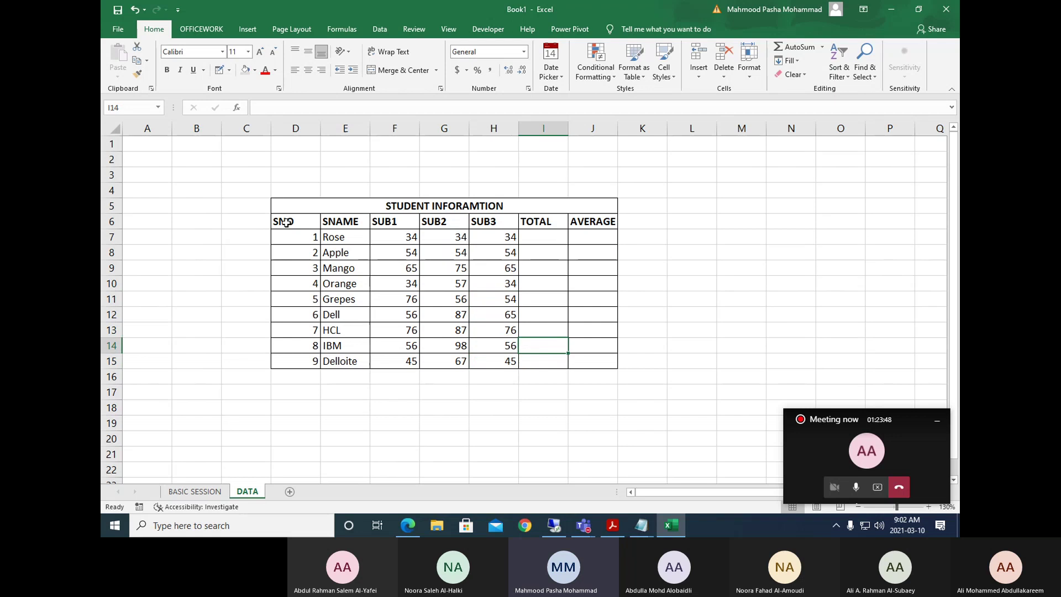
Center the headers and data of the table range D6:J15 horizontally.
{"action": "left_click_drag", "start_coordinate": [301, 222], "coordinate": [590, 360]}
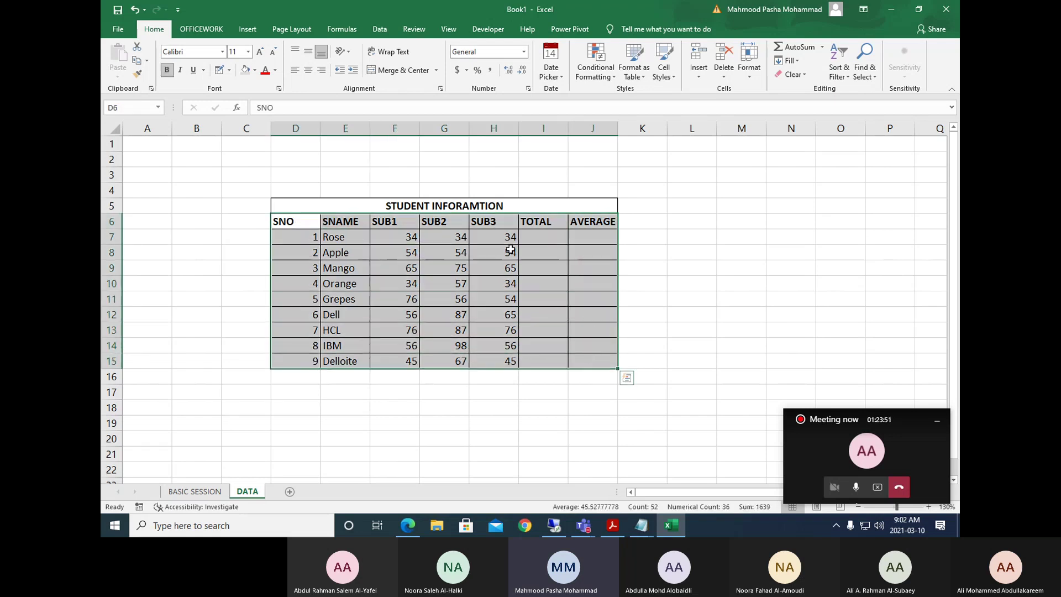
{"action": "left_click", "coordinate": [308, 70]}
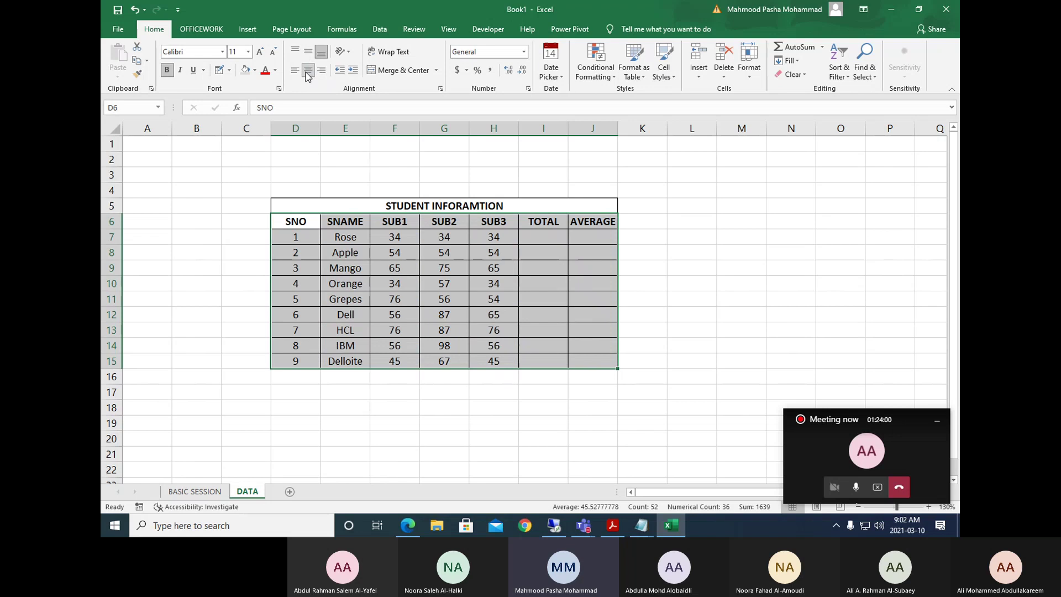
Try left, right and middle alignment on the table range D6:J15, settling on horizontally centered and top-aligned.
{"action": "left_click", "coordinate": [294, 71]}
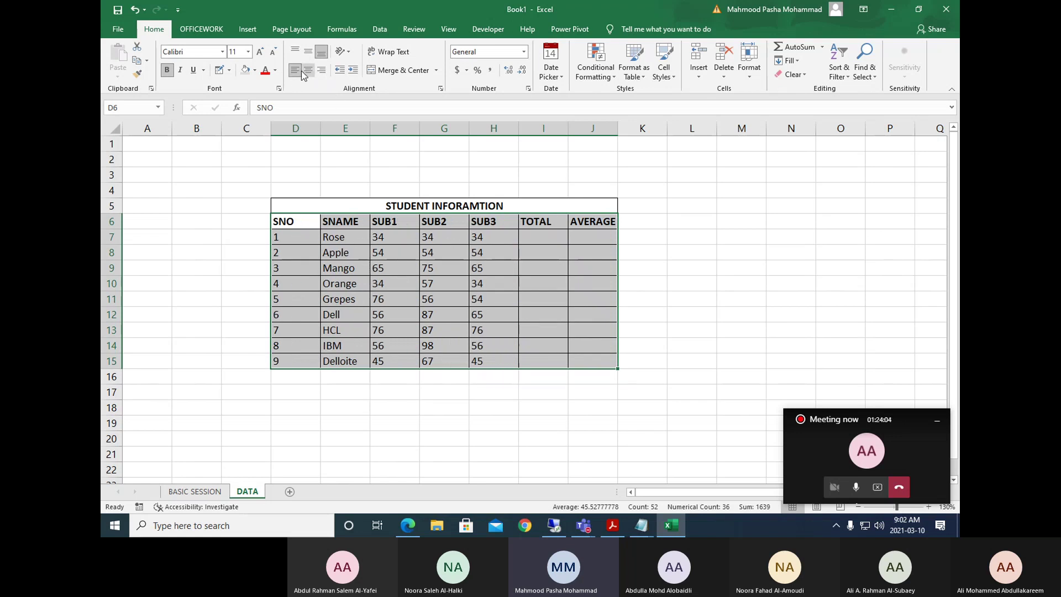
{"action": "left_click", "coordinate": [294, 53]}
{"action": "left_click", "coordinate": [308, 71]}
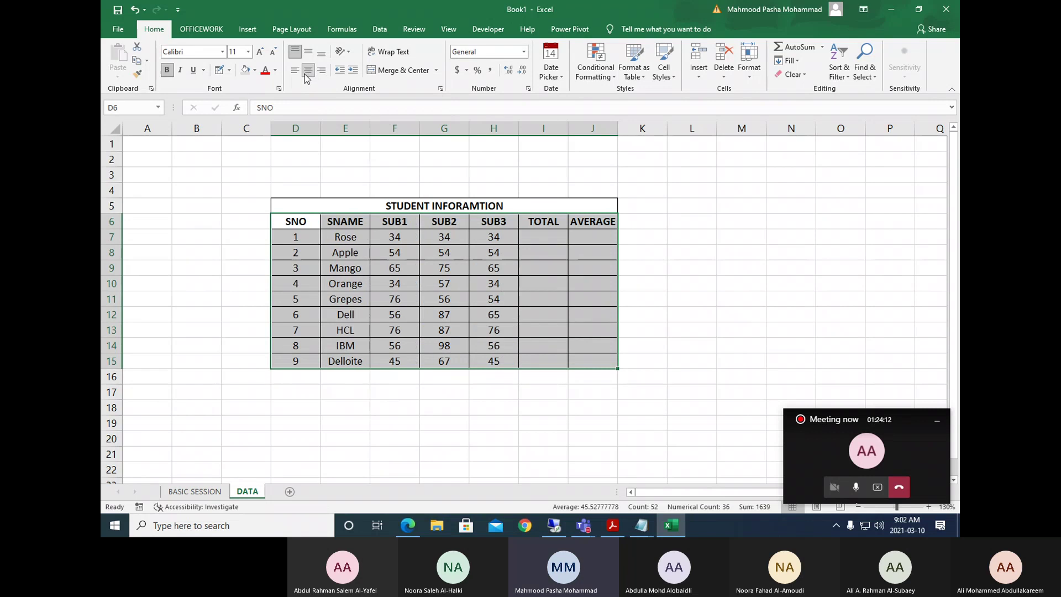
{"action": "left_click", "coordinate": [295, 70]}
{"action": "left_click", "coordinate": [320, 70]}
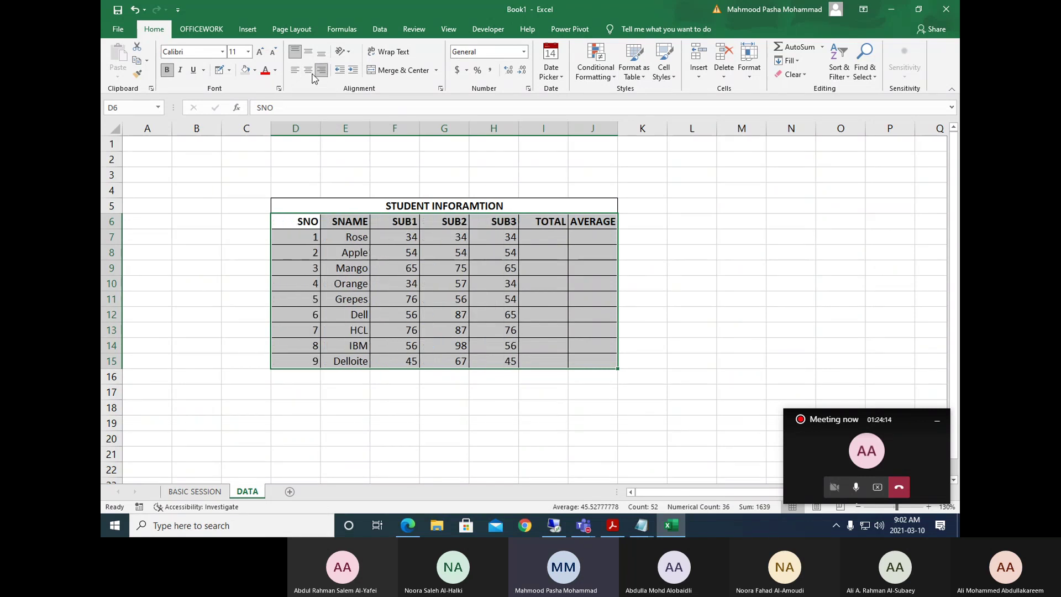
{"action": "left_click", "coordinate": [308, 70]}
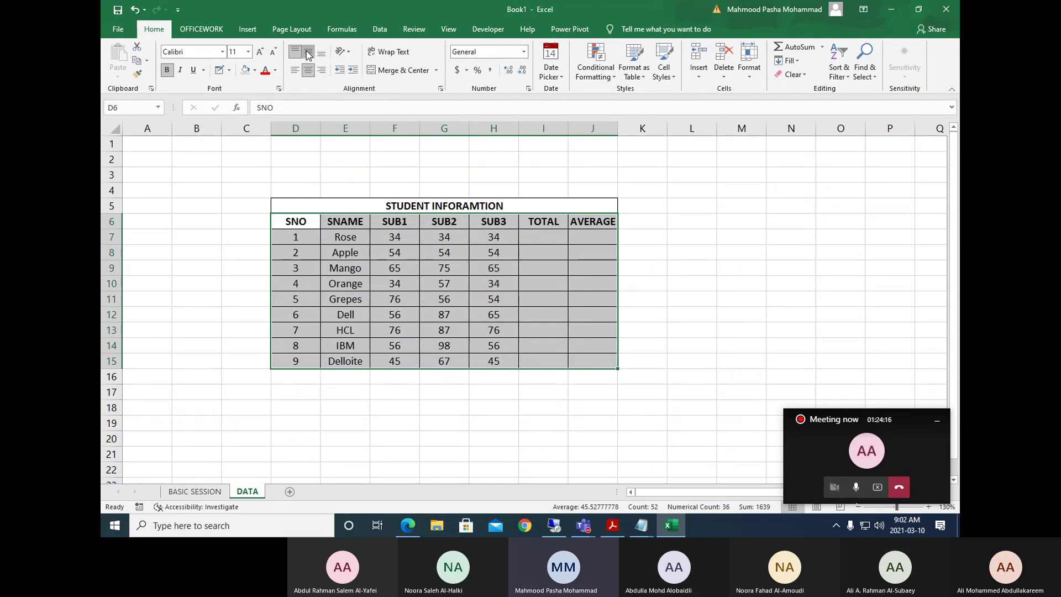
{"action": "left_click", "coordinate": [307, 53]}
{"action": "left_click", "coordinate": [297, 51]}
Make row 7 much taller and align the serial number in D7 to the cell's bottom, middle and top.
{"action": "left_click_drag", "start_coordinate": [304, 231], "coordinate": [340, 249]}
{"action": "left_click", "coordinate": [306, 235]}
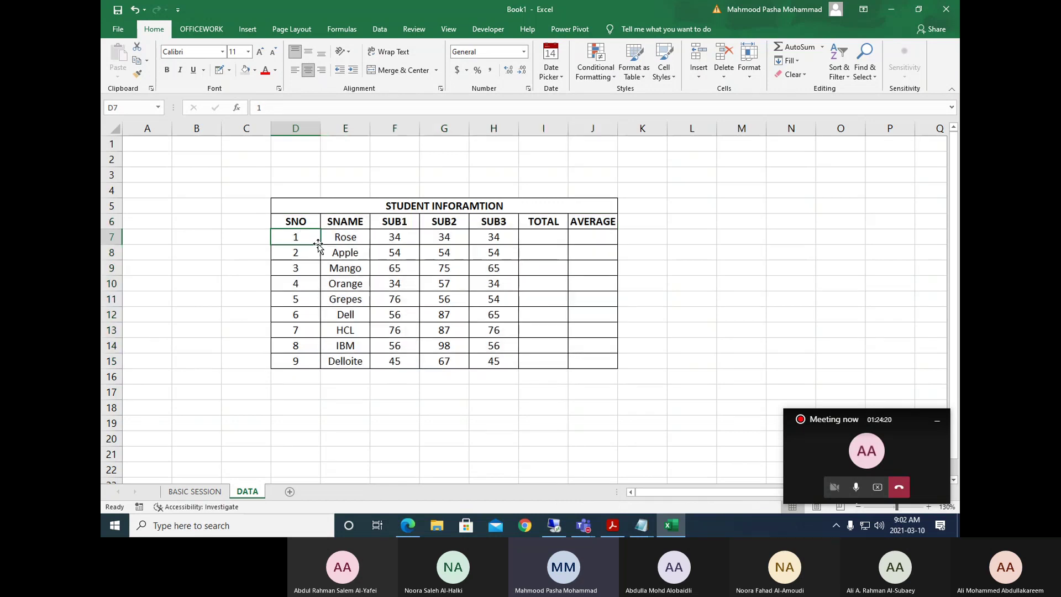
{"action": "left_click_drag", "start_coordinate": [123, 244], "coordinate": [122, 307]}
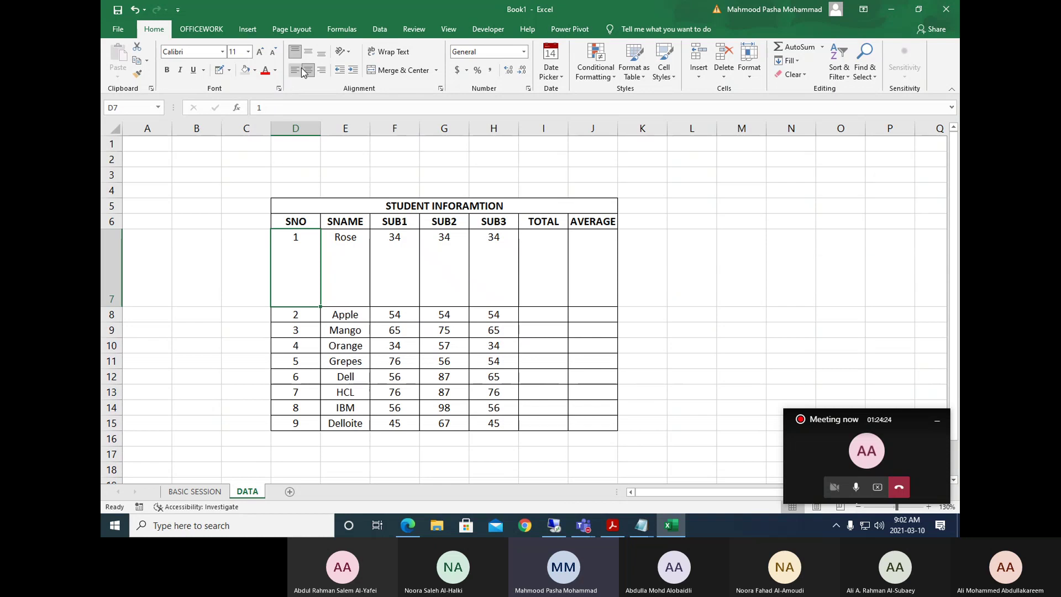
{"action": "left_click", "coordinate": [323, 55]}
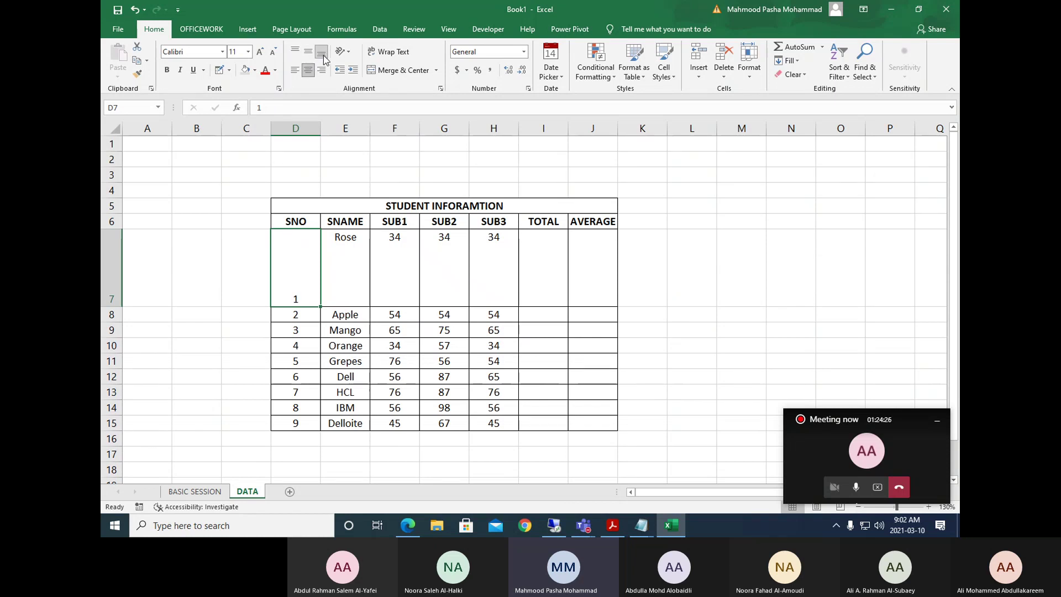
{"action": "left_click", "coordinate": [305, 53]}
{"action": "left_click", "coordinate": [296, 53]}
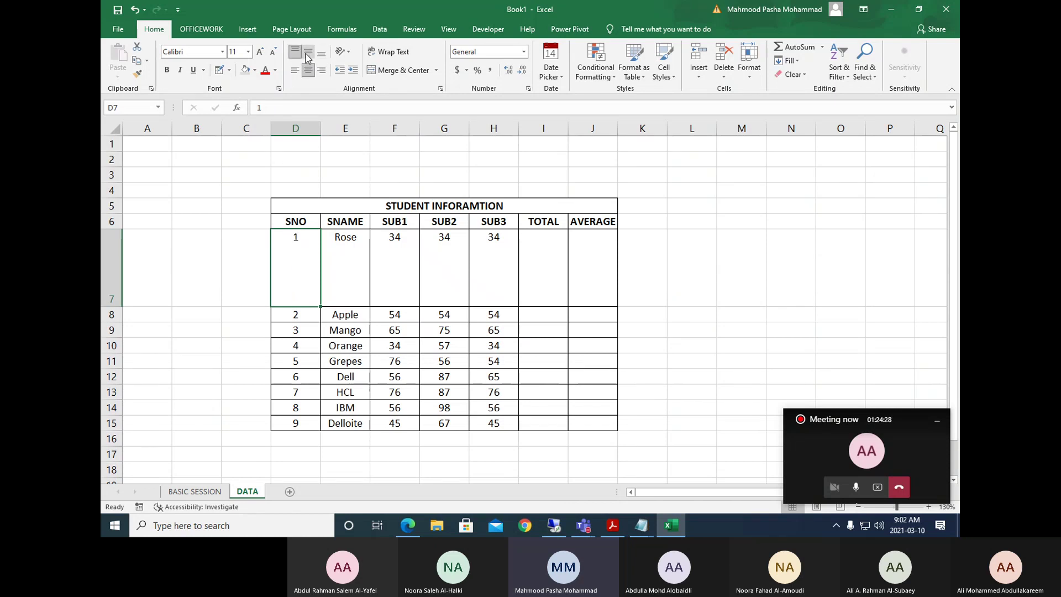
Cycle D7 through middle, bottom and top alignment again, and fit row 7's height to its contents.
{"action": "left_click", "coordinate": [308, 52]}
{"action": "left_click", "coordinate": [320, 54]}
{"action": "left_click", "coordinate": [296, 52]}
{"action": "left_click", "coordinate": [307, 52]}
{"action": "left_click", "coordinate": [321, 53]}
{"action": "left_click", "coordinate": [296, 52]}
{"action": "double_click", "coordinate": [118, 307]}
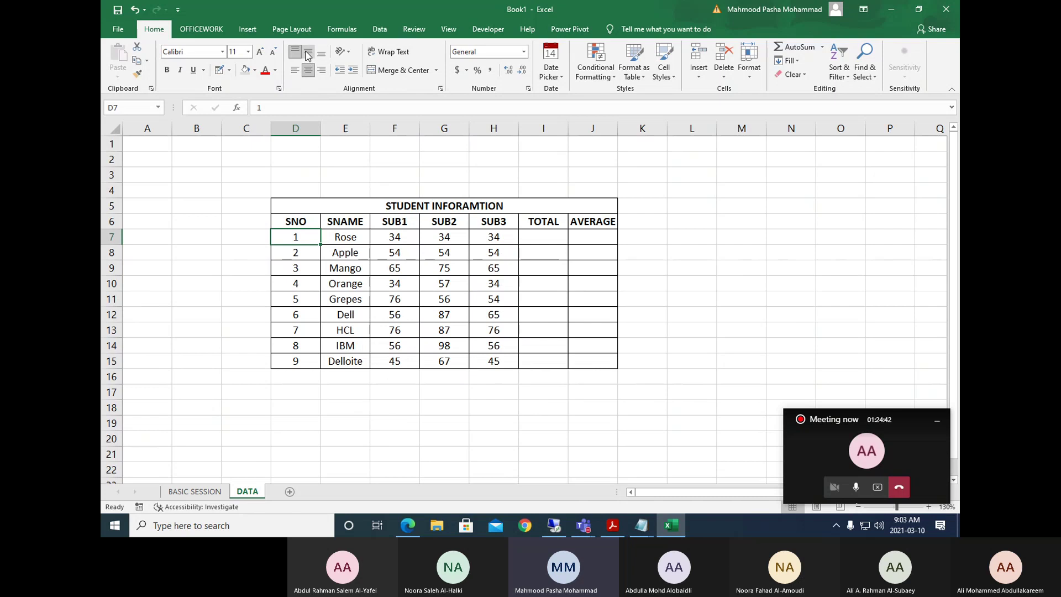
{"action": "left_click", "coordinate": [455, 296]}
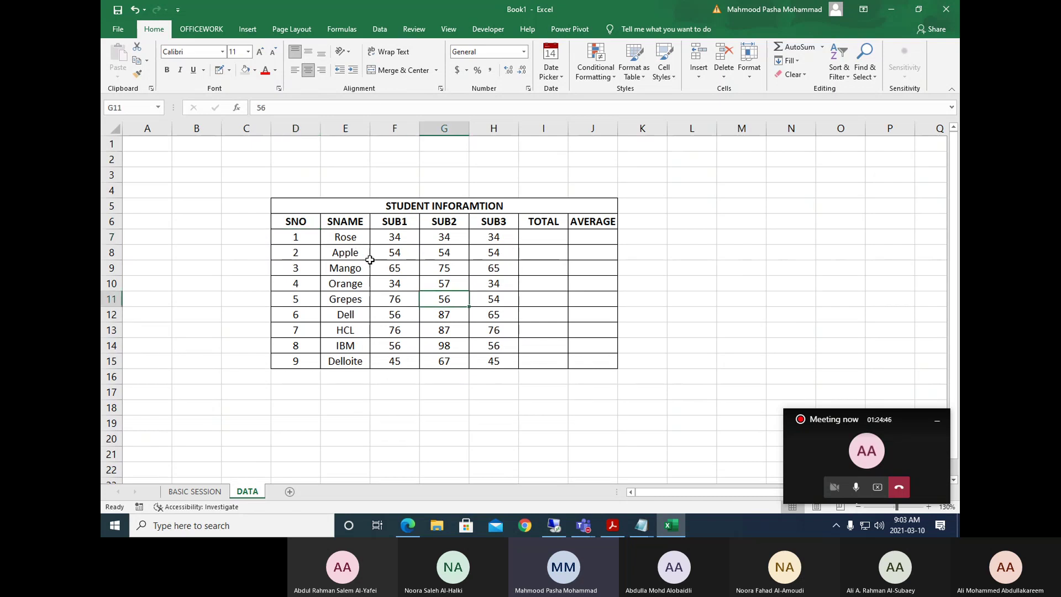
{"action": "left_click", "coordinate": [397, 238]}
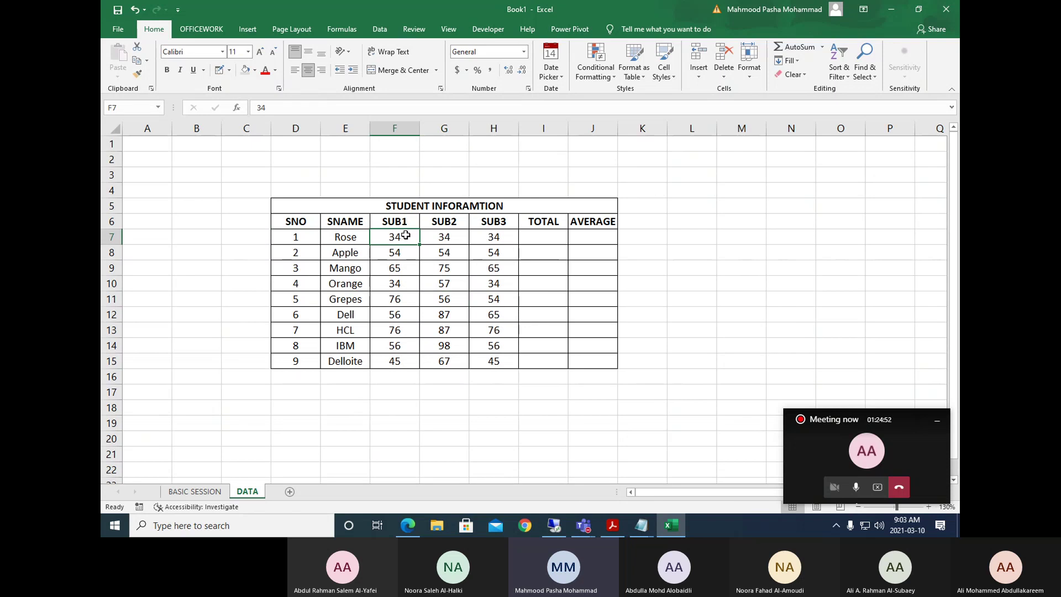
{"action": "key", "text": "Down"}
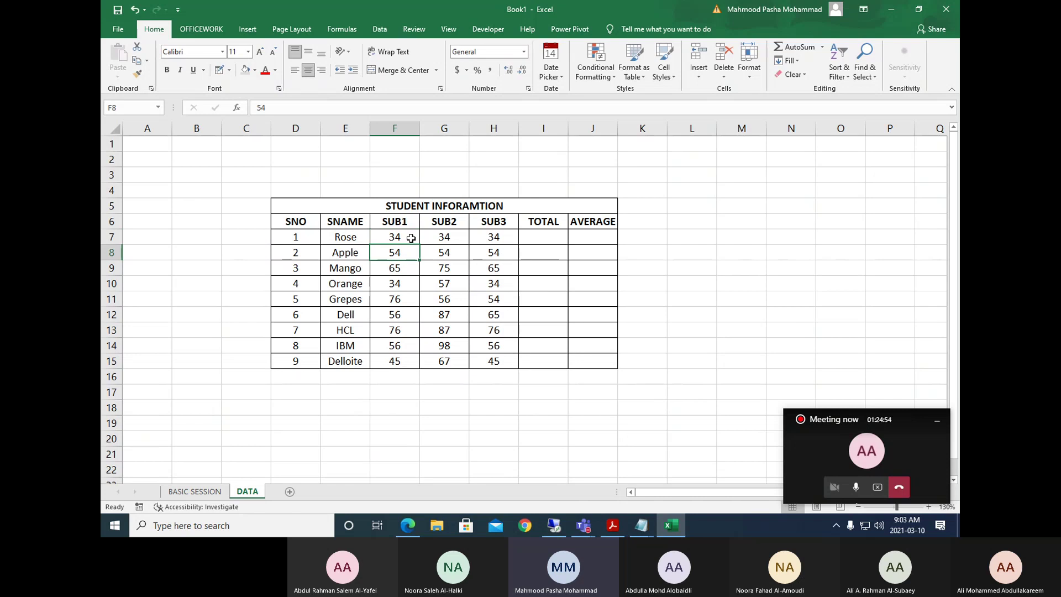
{"action": "left_click", "coordinate": [411, 238]}
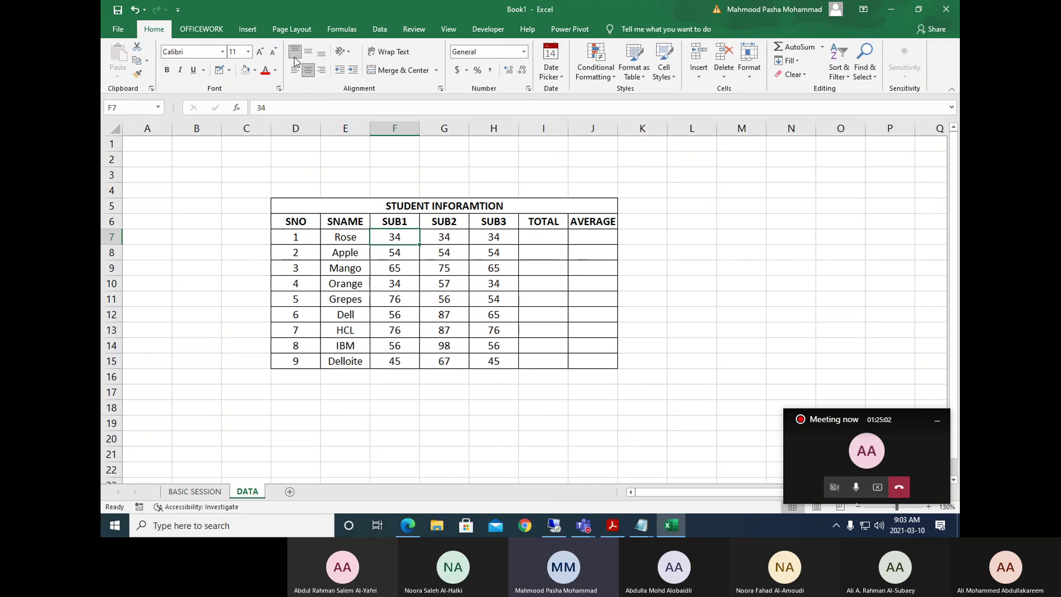
{"action": "left_click", "coordinate": [554, 240]}
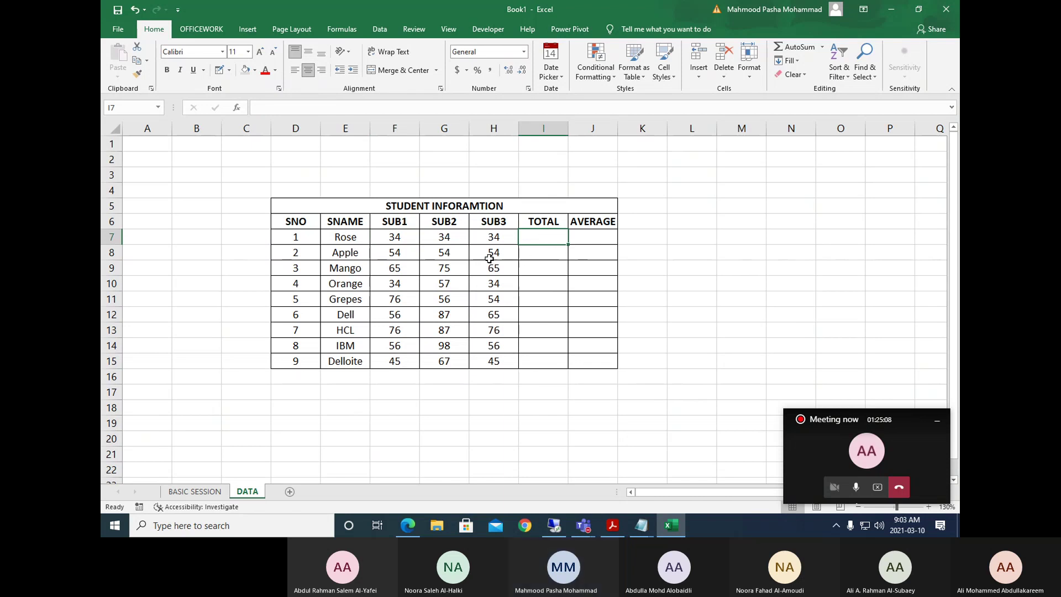
{"action": "left_click_drag", "start_coordinate": [393, 236], "coordinate": [513, 235]}
{"action": "left_click", "coordinate": [537, 235]}
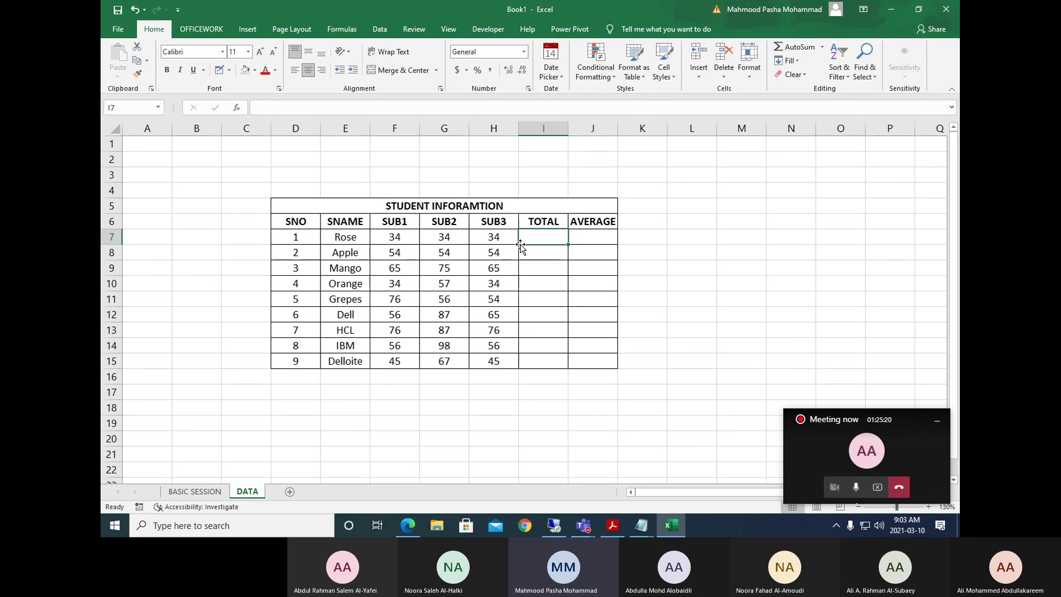
{"action": "type", "text": "="}
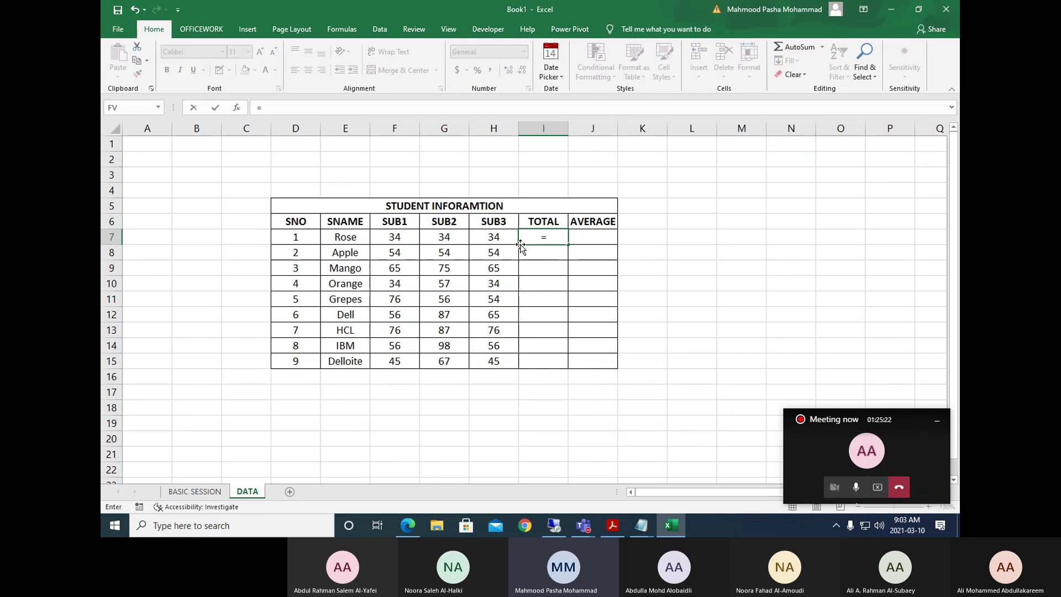
{"action": "type", "text": "su"}
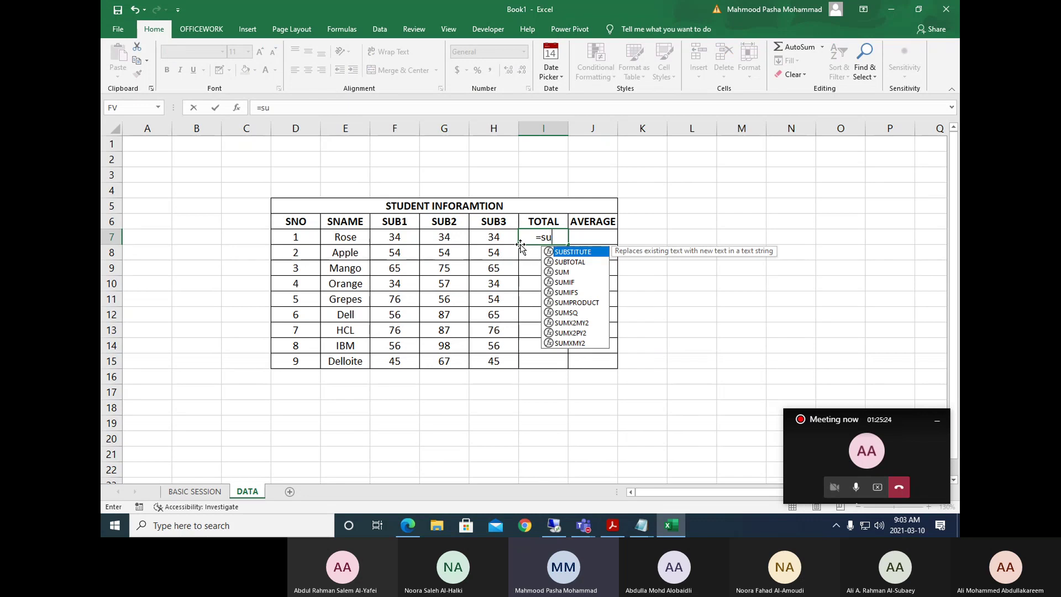
{"action": "type", "text": "m"}
{"action": "key", "text": "Tab"}
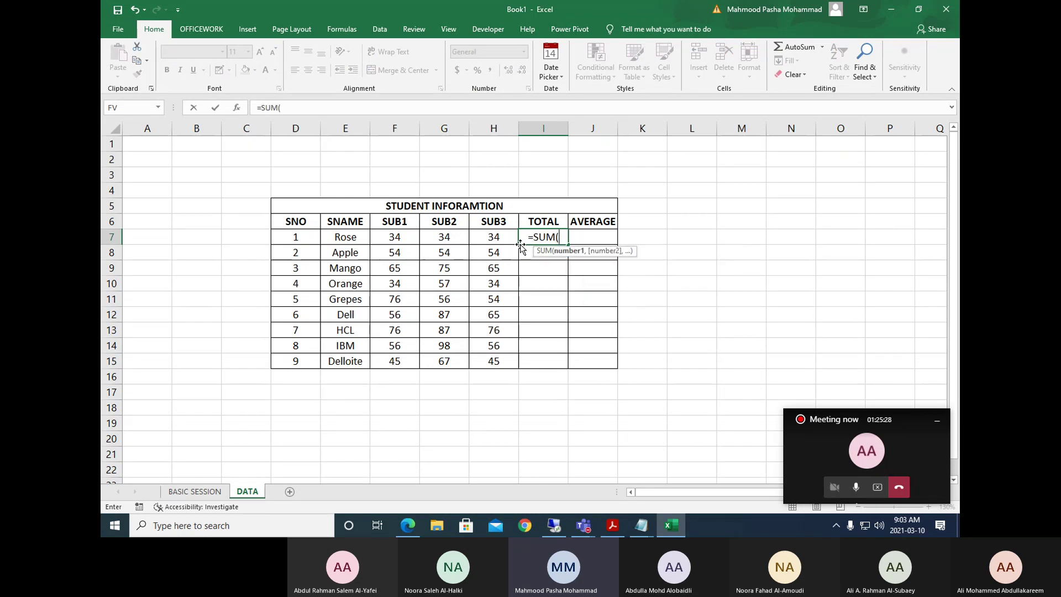
{"action": "left_click_drag", "start_coordinate": [560, 237], "coordinate": [522, 238]}
{"action": "key", "text": "BackSpace"}
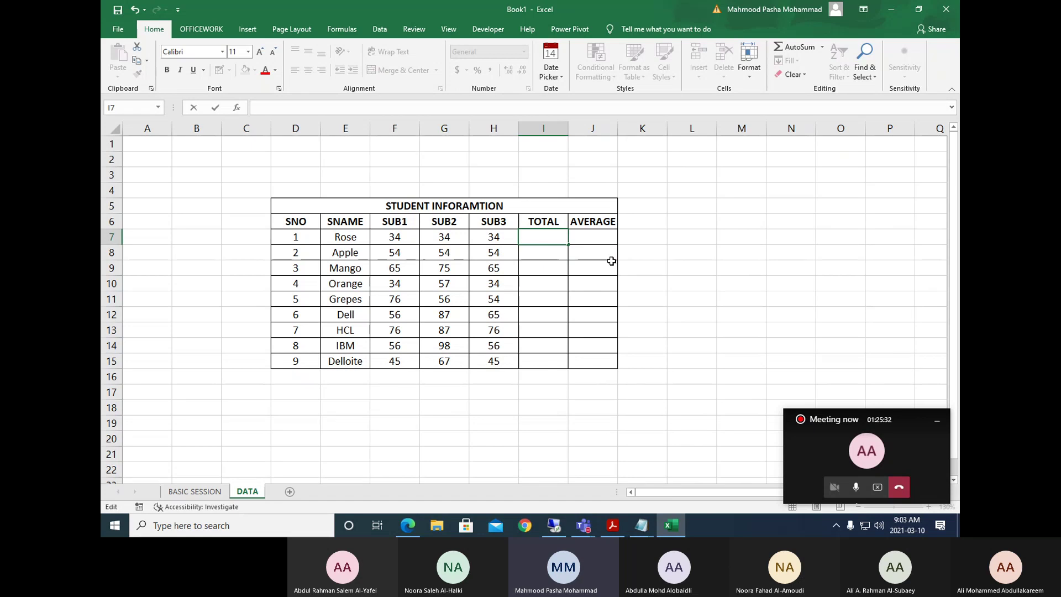
{"action": "left_click", "coordinate": [724, 270]}
Enter the formula =F7+G7+H7 in I7 as the first student's total, and undo the entry.
{"action": "left_click", "coordinate": [556, 239]}
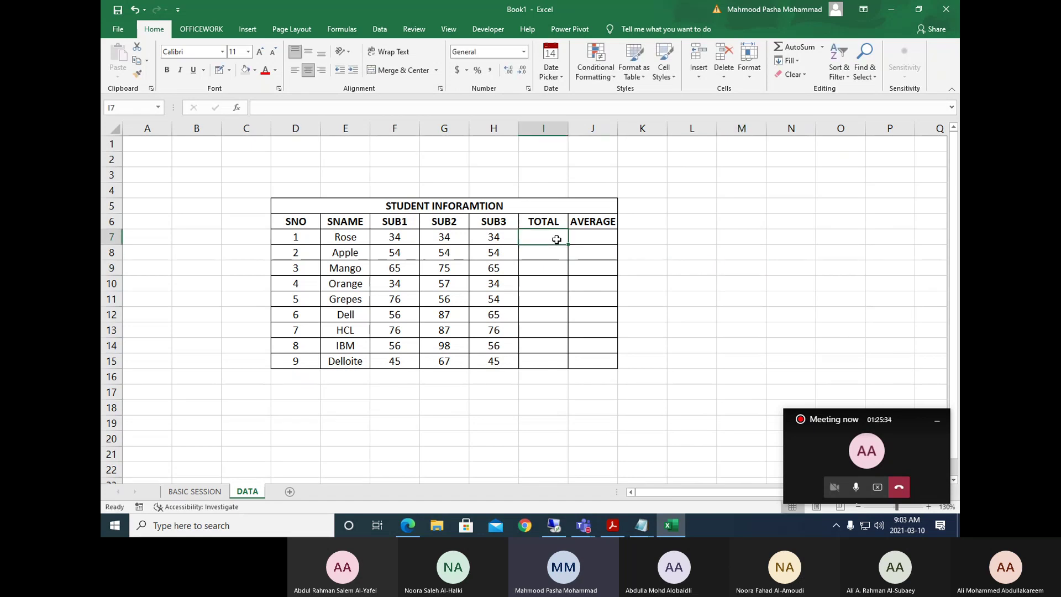
{"action": "type", "text": "="}
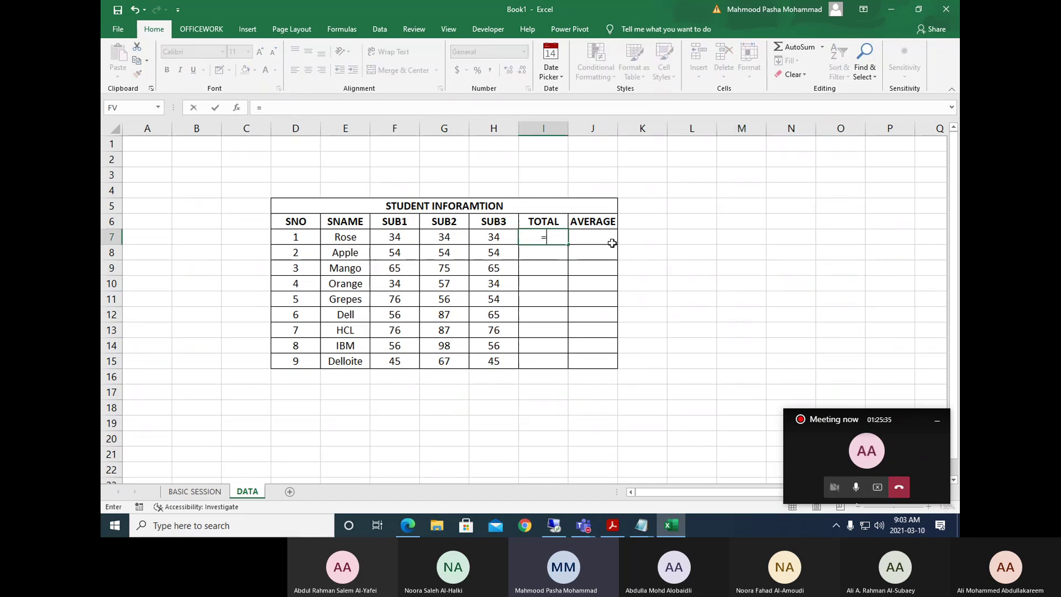
{"action": "left_click", "coordinate": [397, 234]}
{"action": "type", "text": "+"}
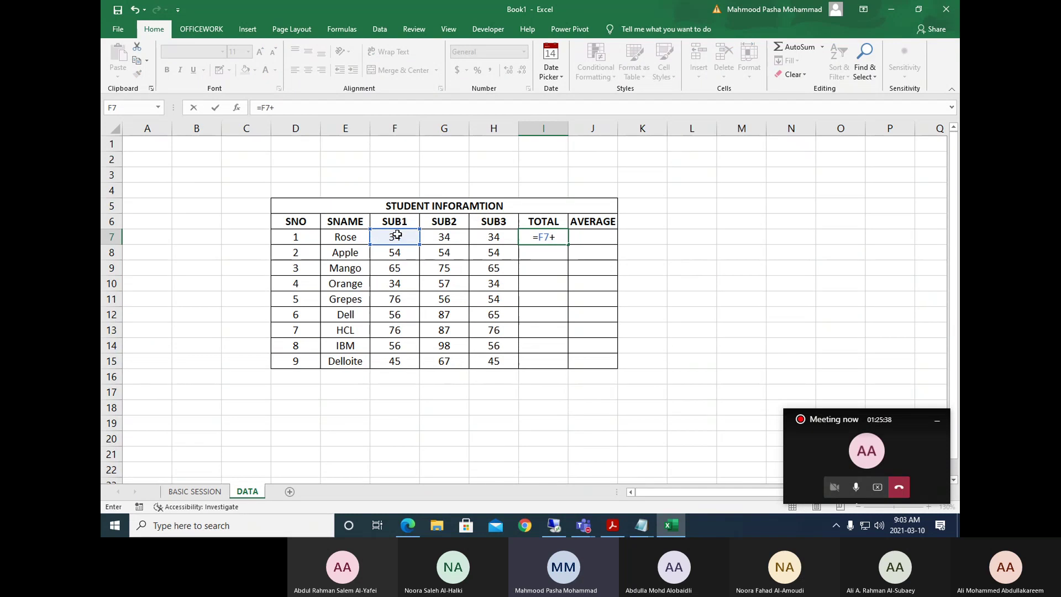
{"action": "left_click", "coordinate": [440, 236]}
{"action": "type", "text": "+"}
{"action": "left_click", "coordinate": [497, 237]}
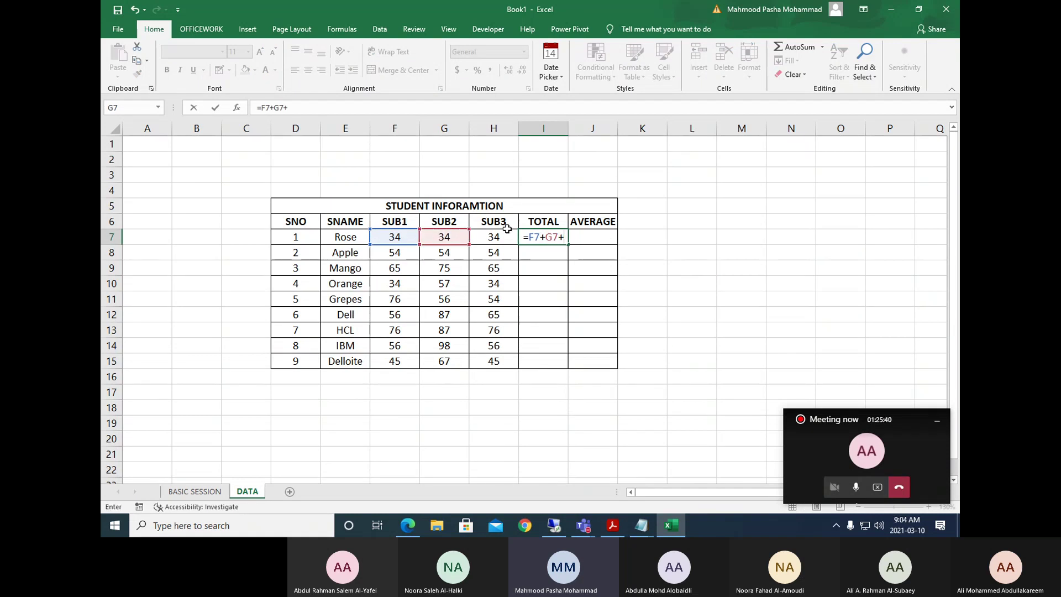
{"action": "key", "text": "Return"}
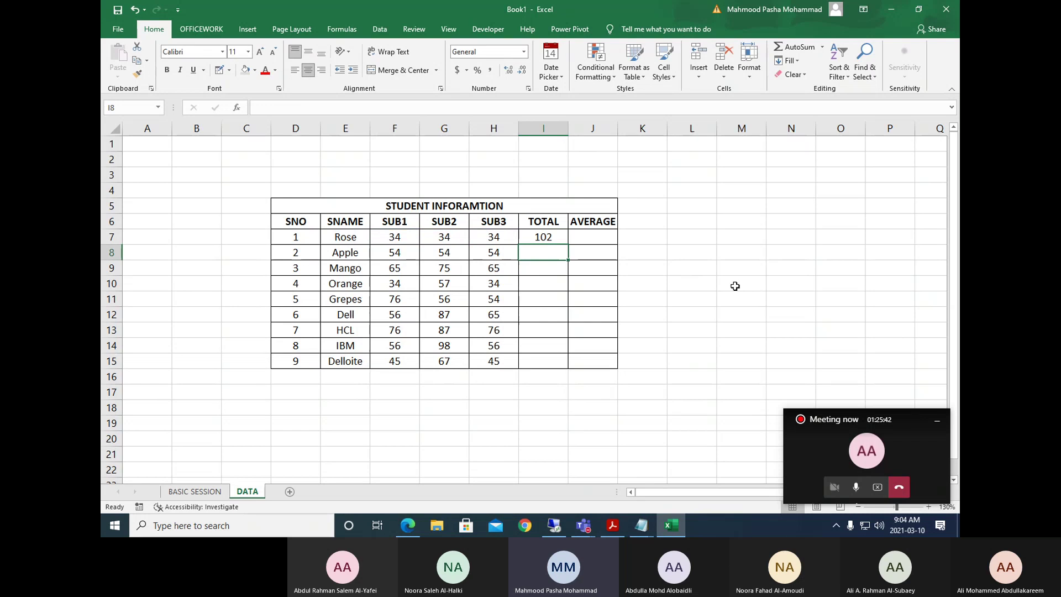
{"action": "key", "text": "ctrl+z"}
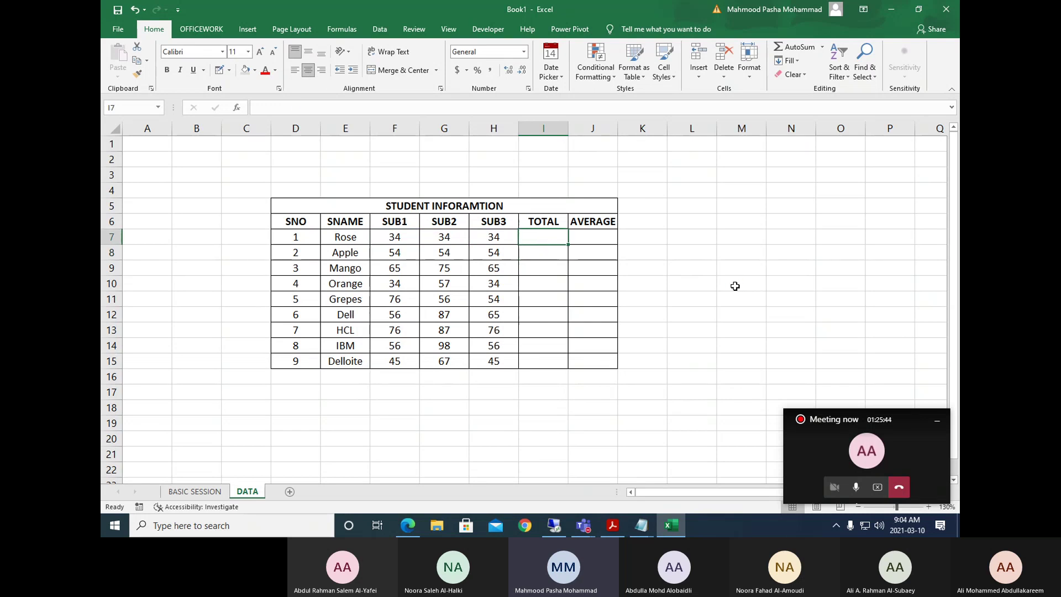
Start a formula in I7 with an equals sign and mute the microphone in the Teams meeting.
{"action": "type", "text": "="}
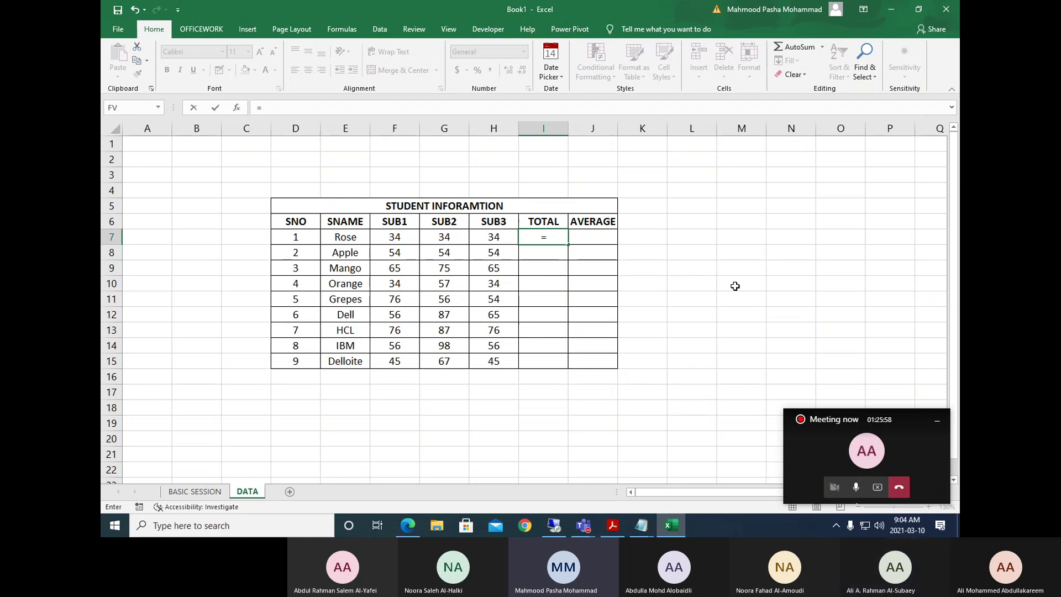
{"action": "left_click", "coordinate": [859, 490]}
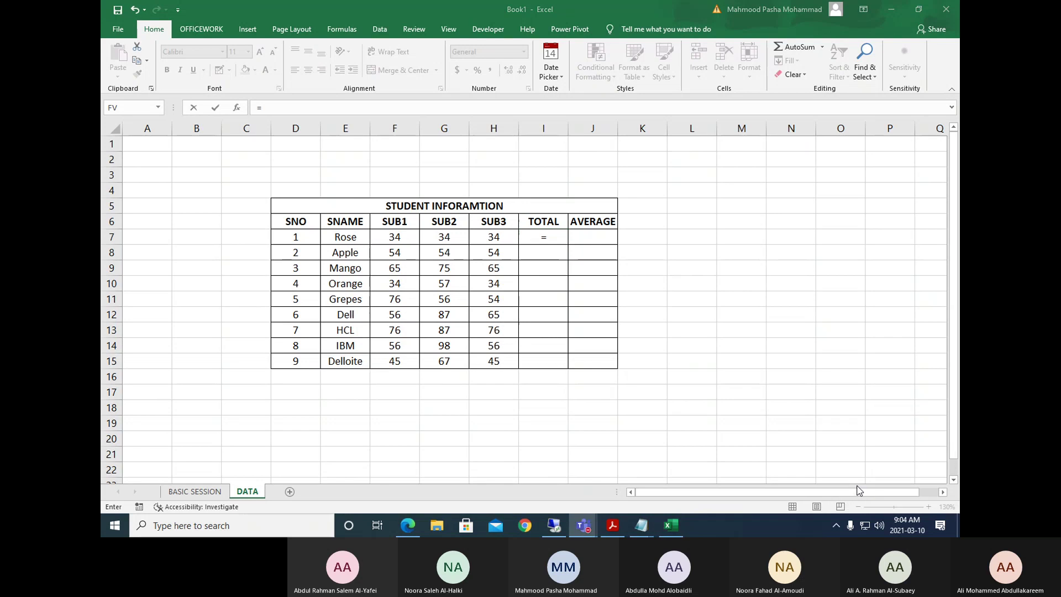
{"action": "mouse_move", "coordinate": [584, 528]}
{"action": "left_click", "coordinate": [725, 450]}
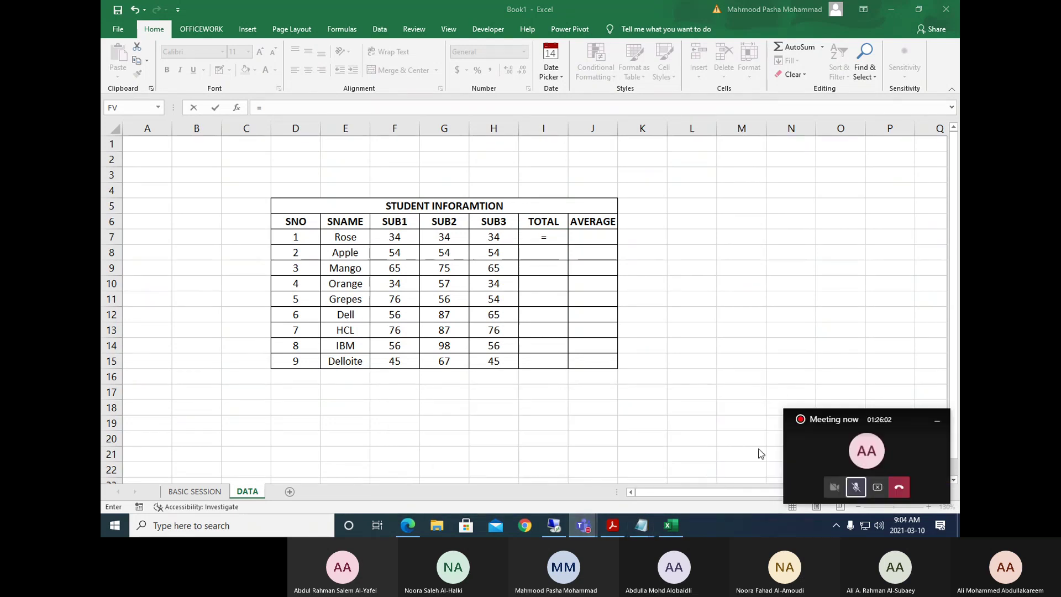
Clear the unfinished formula from Rose's TOTAL cell, I7.
{"action": "left_click", "coordinate": [855, 488]}
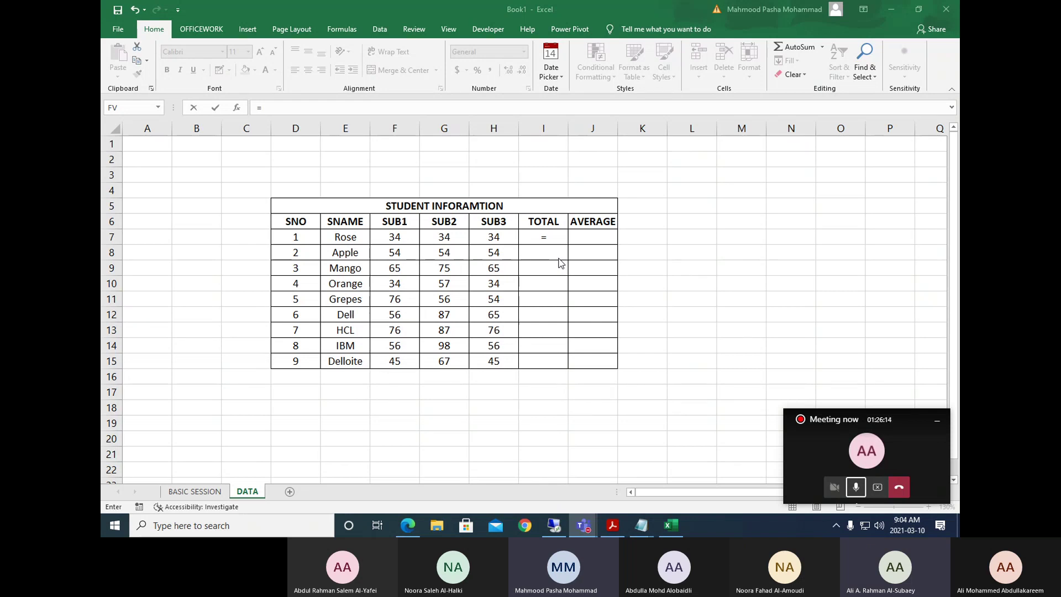
{"action": "left_click", "coordinate": [546, 236]}
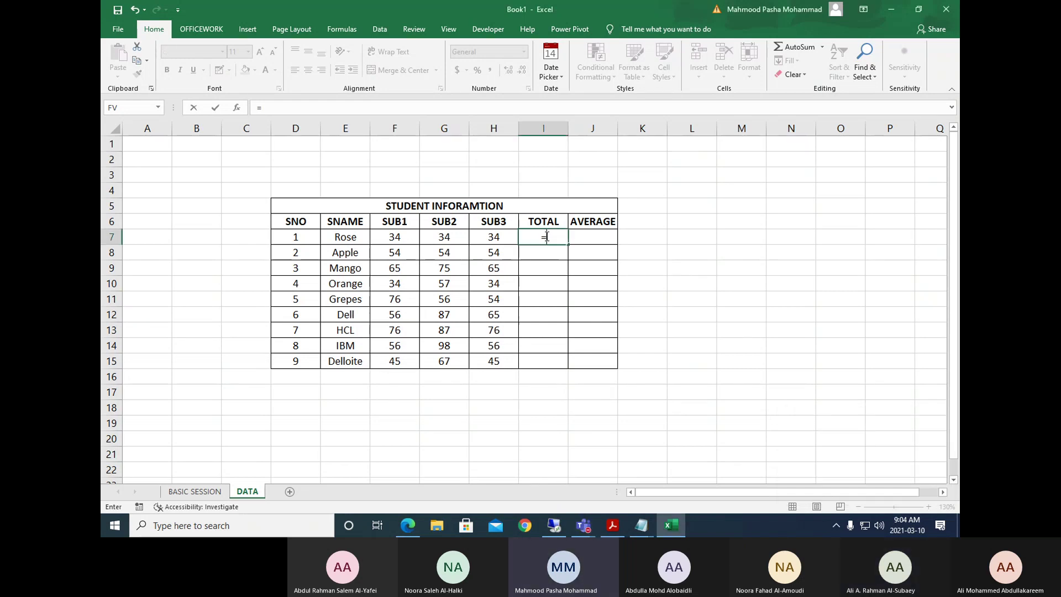
{"action": "double_click", "coordinate": [546, 236]}
{"action": "key", "text": "BackSpace"}
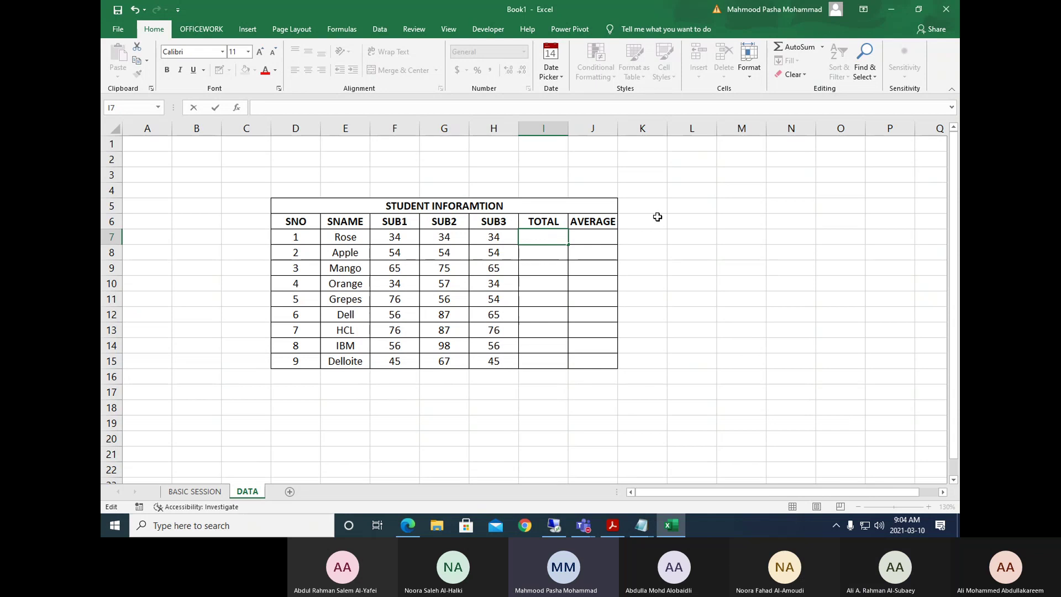
{"action": "key", "text": "Escape"}
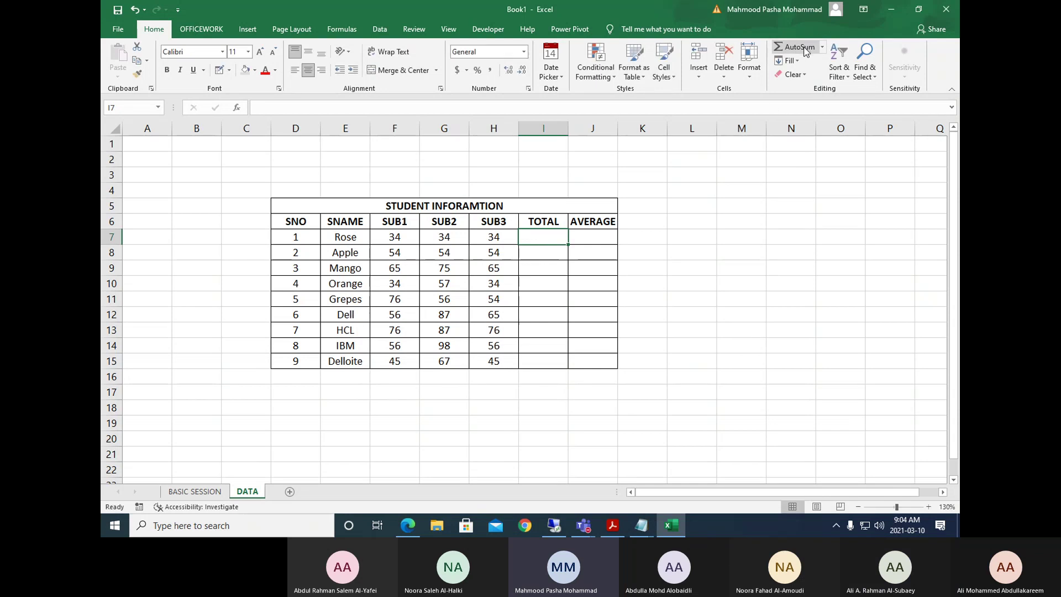
Total Rose's three subject marks in cell I7 with AutoSum's Sum function, using =SUM(F7:H7).
{"action": "left_click", "coordinate": [824, 47]}
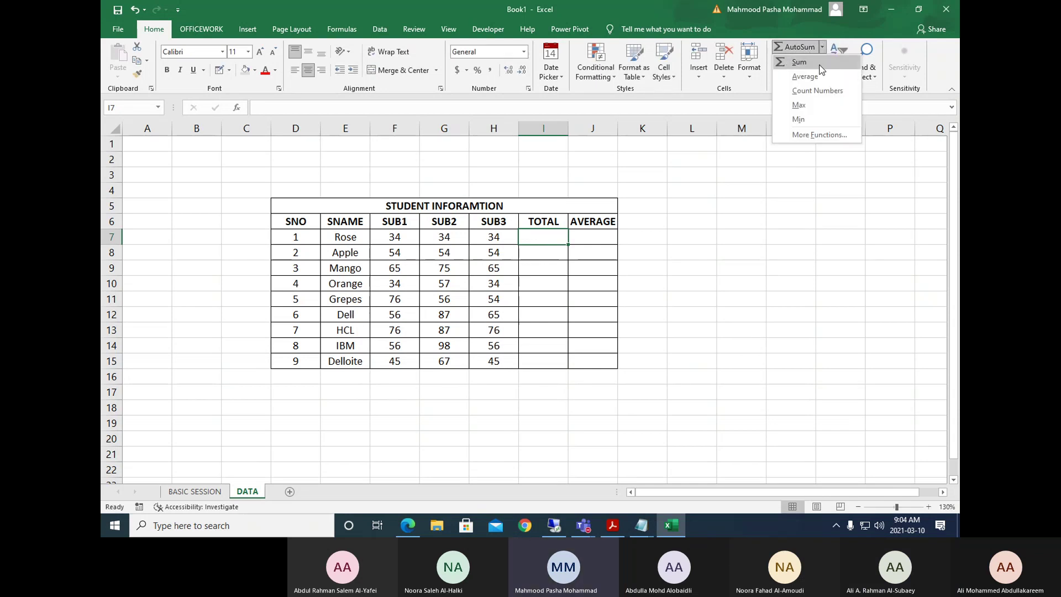
{"action": "left_click", "coordinate": [816, 62]}
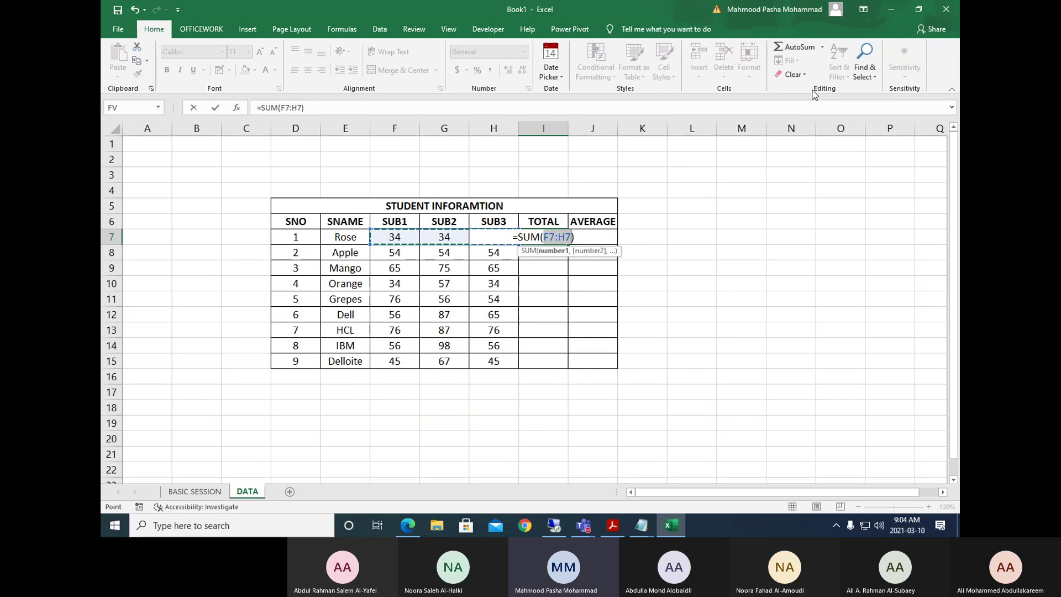
{"action": "double_click", "coordinate": [522, 237]}
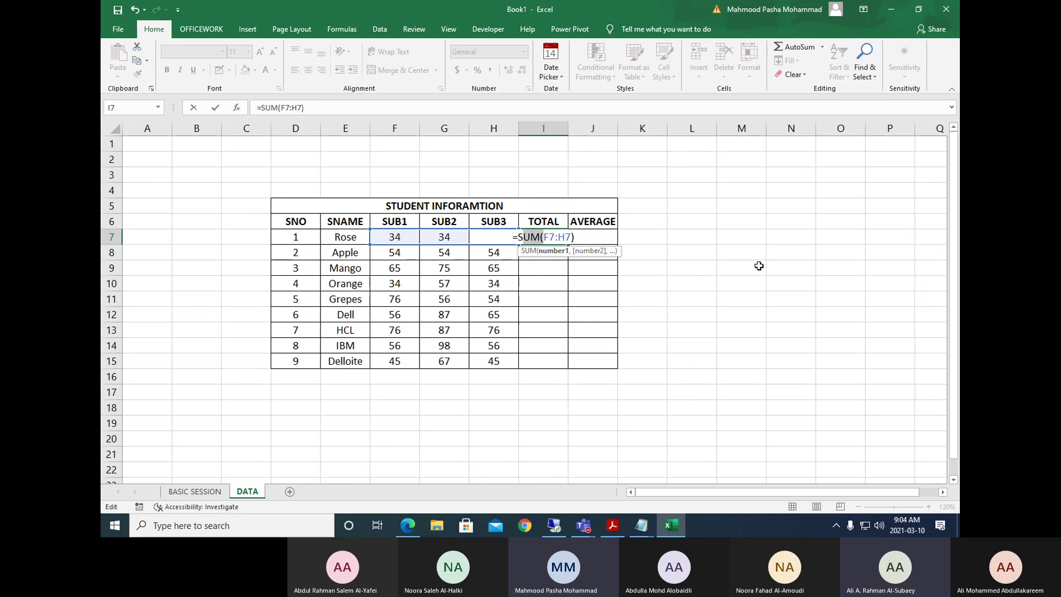
{"action": "key", "text": "ctrl+Return"}
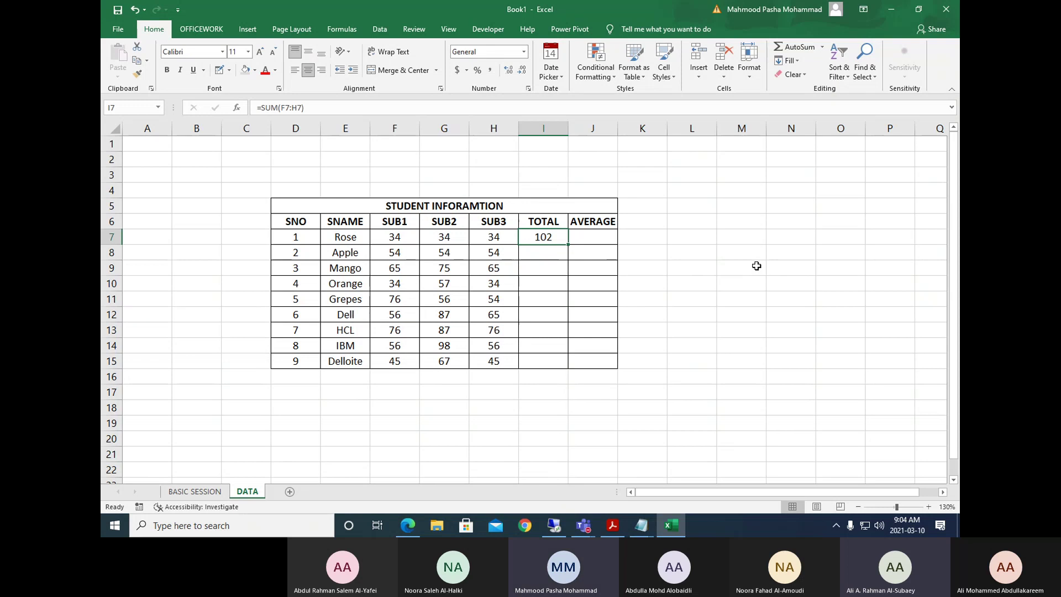
{"action": "key", "text": "F2"}
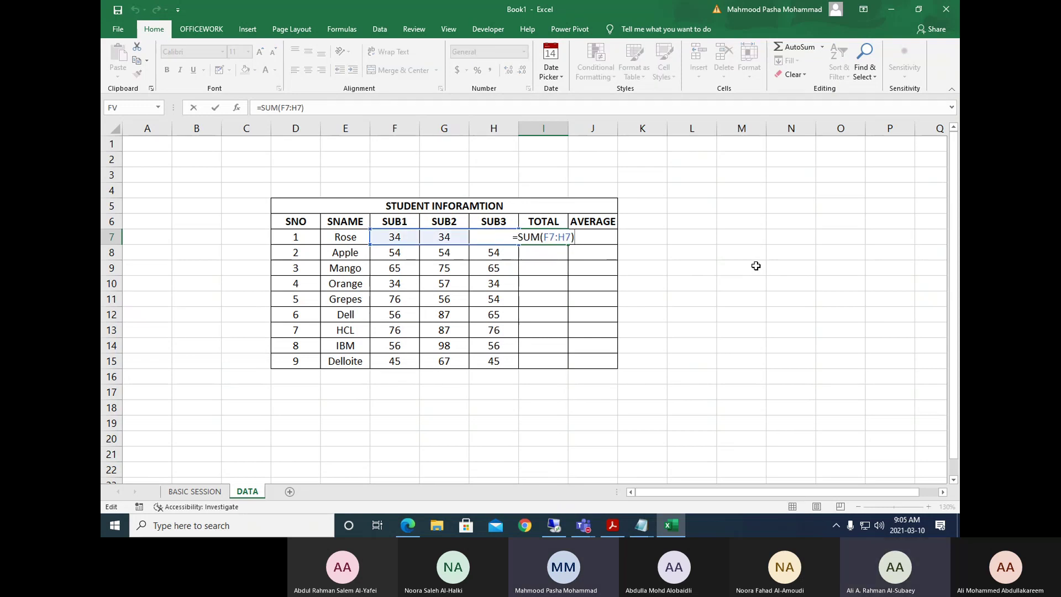
{"action": "key", "text": "BackSpace"}
{"action": "key", "text": "BackSpace"}
{"action": "key", "text": "BackSpace"}
{"action": "key", "text": "BackSpace"}
{"action": "key", "text": "BackSpace"}
{"action": "key", "text": "BackSpace"}
{"action": "key", "text": "BackSpace"}
{"action": "type", "text": "("}
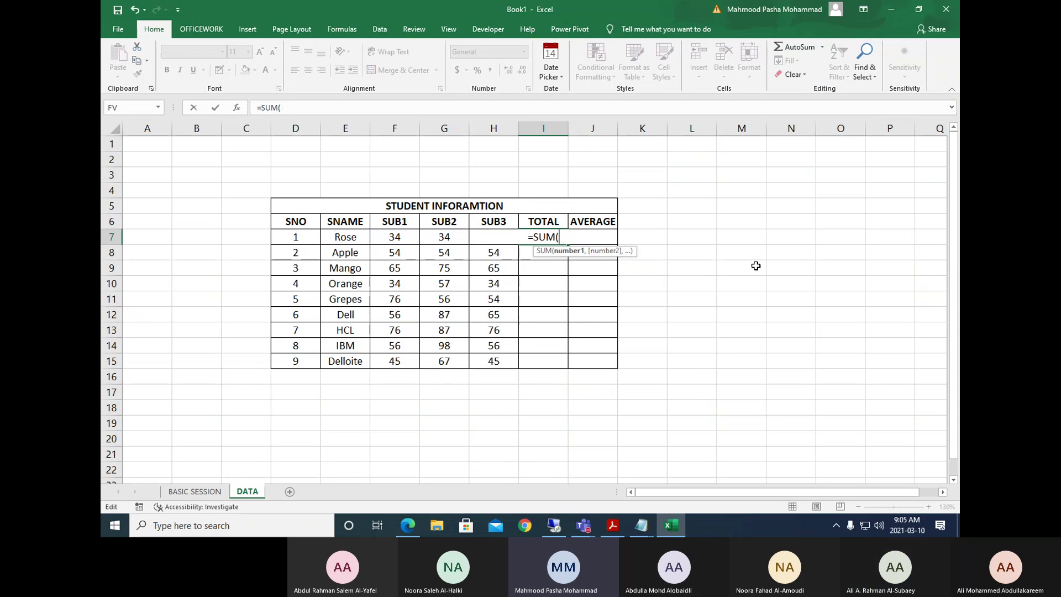
{"action": "key", "text": "BackSpace"}
{"action": "key", "text": "BackSpace"}
{"action": "key", "text": "BackSpace"}
{"action": "key", "text": "BackSpace"}
{"action": "key", "text": "BackSpace"}
{"action": "key", "text": "Escape"}
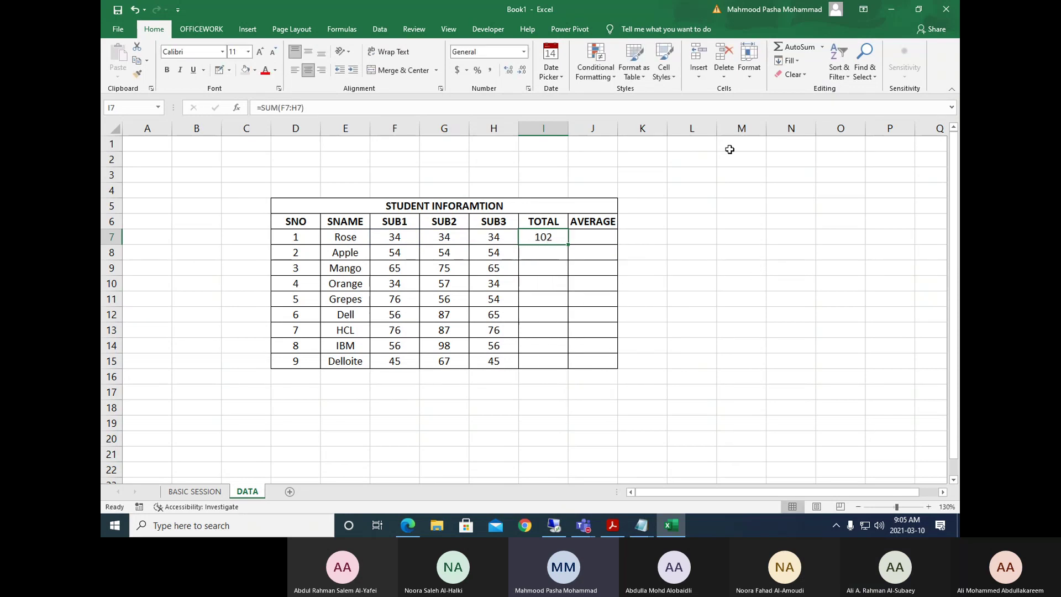
Delete the sum formula from Rose's TOTAL cell, I7.
{"action": "left_click", "coordinate": [823, 47]}
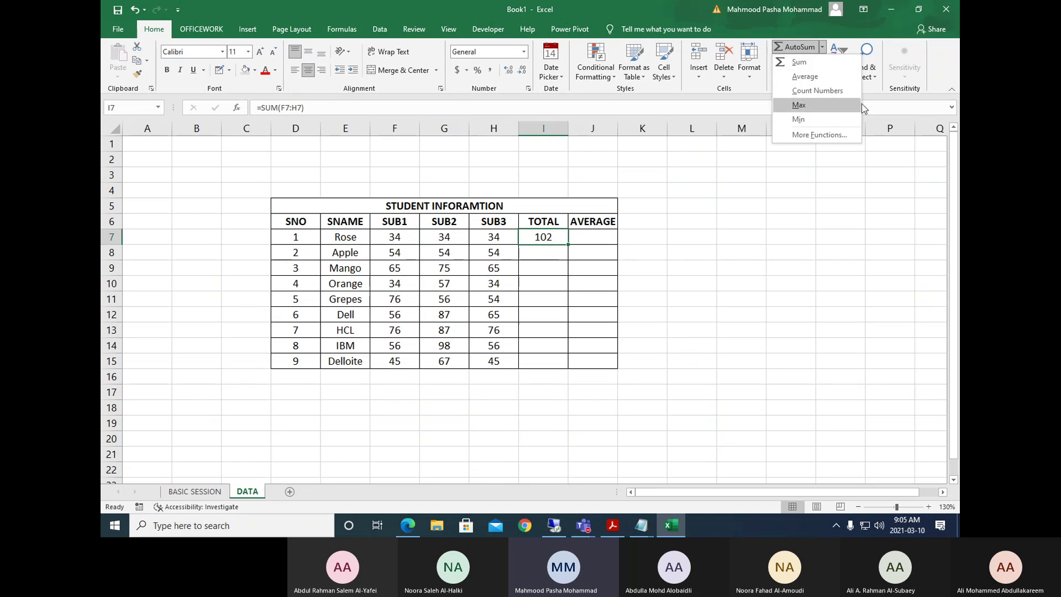
{"action": "left_click", "coordinate": [732, 244]}
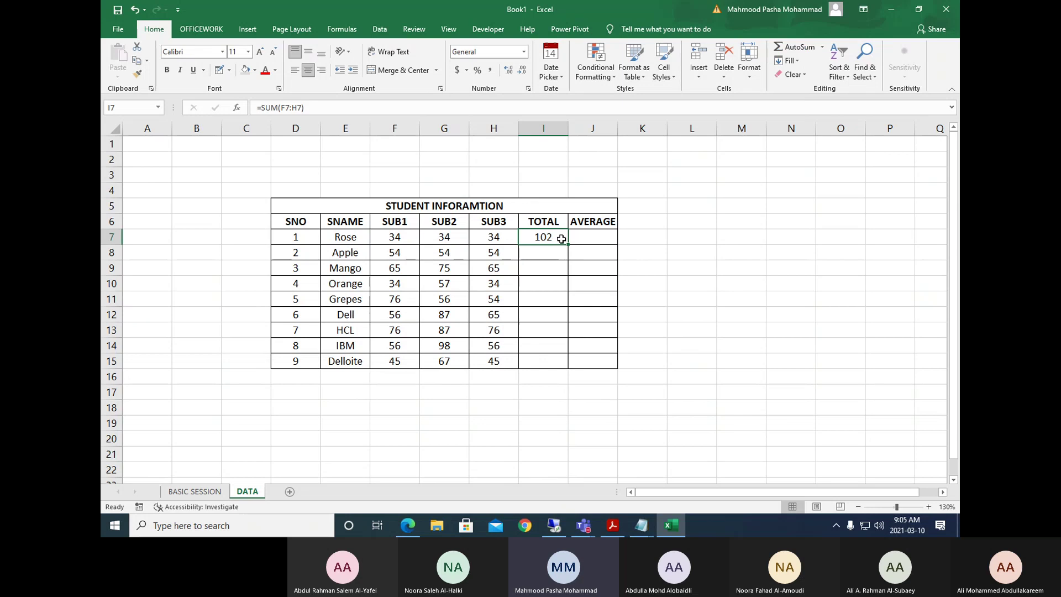
{"action": "key", "text": "Delete"}
On the BASIC SESSION sheet, enter the headers SNO and SNAME in cells D19 and E19.
{"action": "left_click", "coordinate": [200, 493]}
{"action": "left_click", "coordinate": [279, 262]}
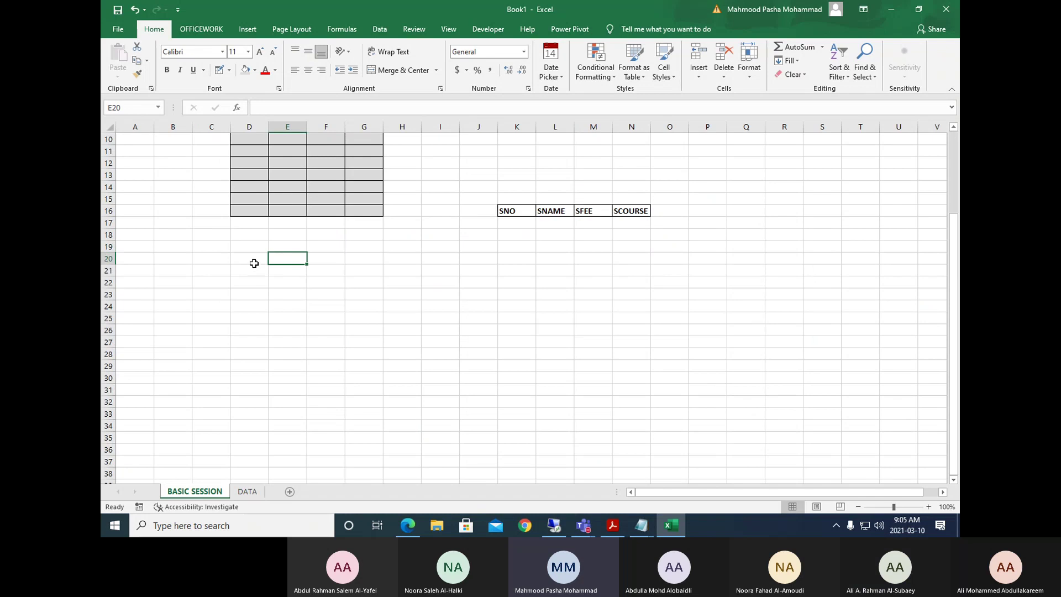
{"action": "left_click_drag", "start_coordinate": [254, 263], "coordinate": [393, 258]}
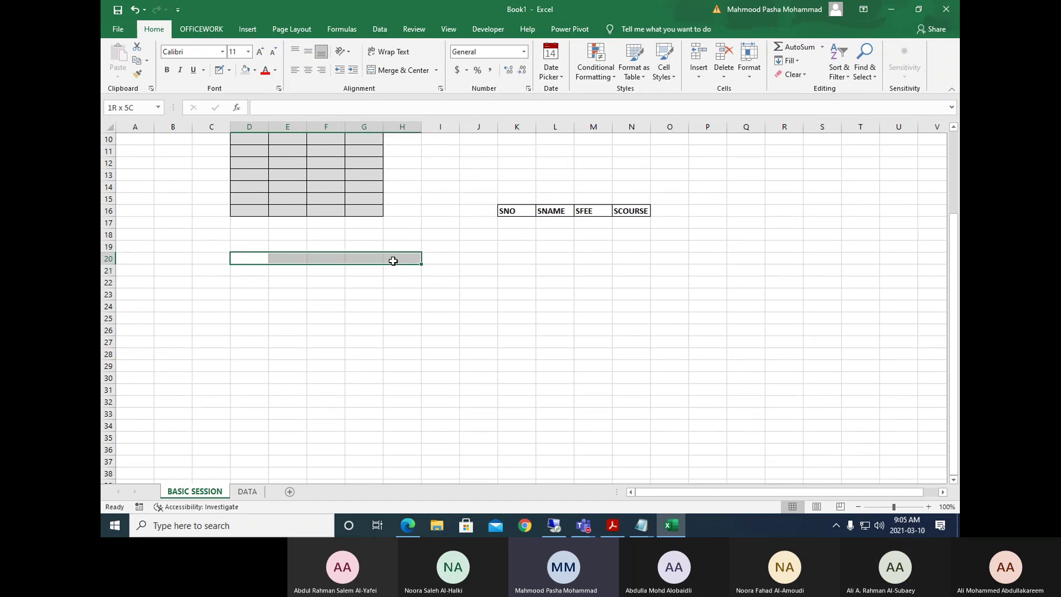
{"action": "left_click", "coordinate": [255, 258]}
{"action": "left_click", "coordinate": [253, 247]}
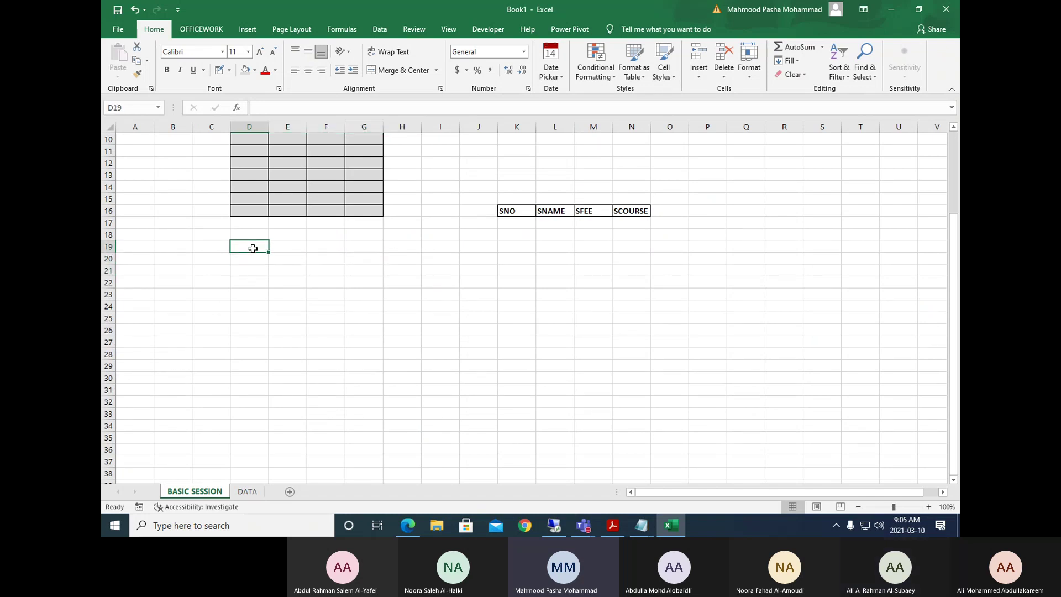
{"action": "type", "text": "SNO"}
{"action": "key", "text": "Tab"}
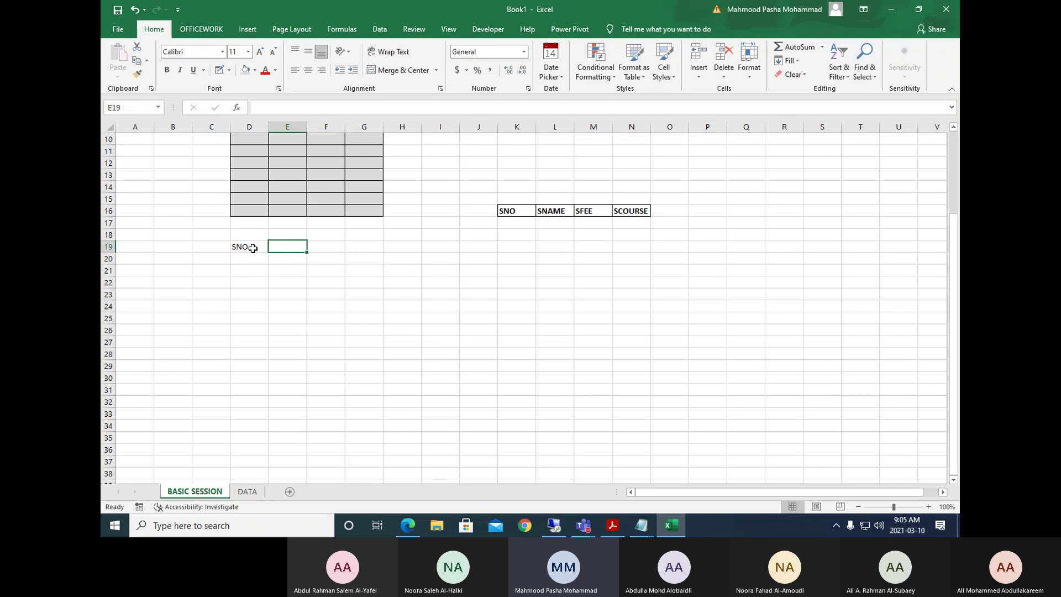
{"action": "type", "text": "SNAME"}
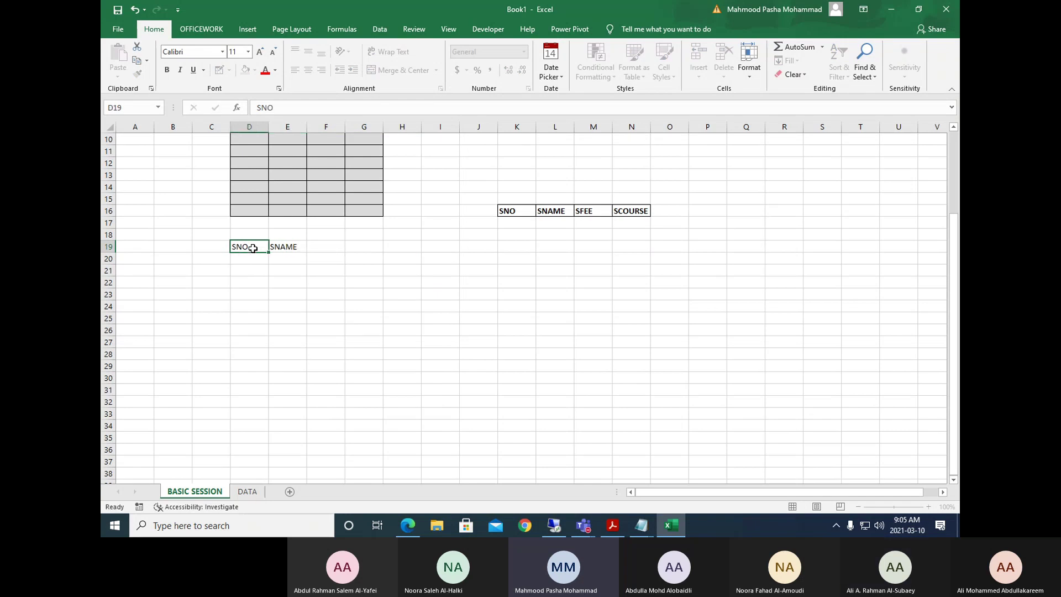
{"action": "key", "text": "Tab"}
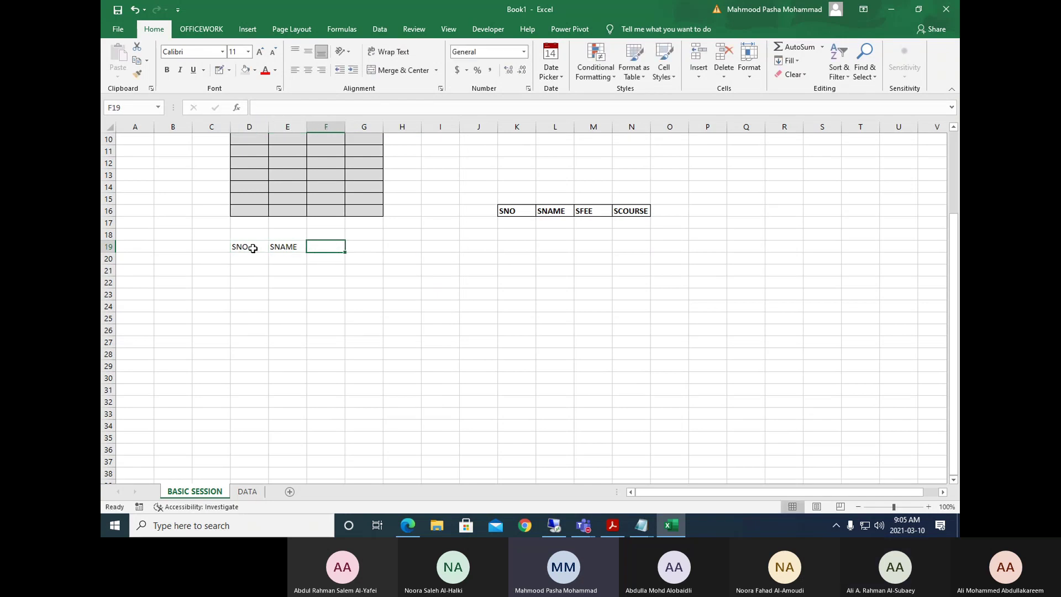
Complete the header row with SUB1, SUB2 and SUB3 in cells F19 to H19.
{"action": "type", "text": "su"}
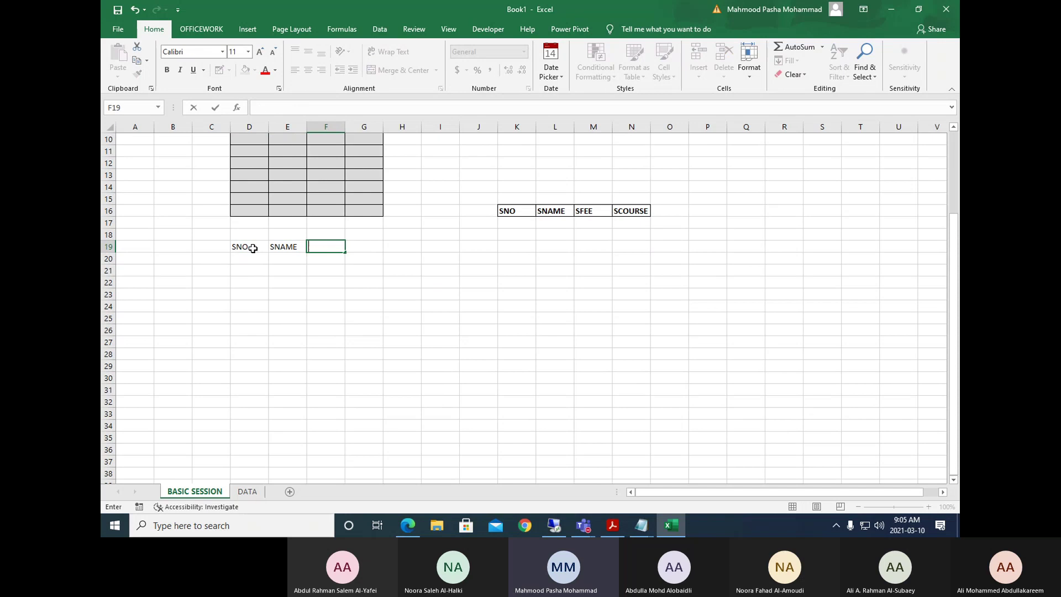
{"action": "type", "text": "SUB1"}
{"action": "key", "text": "Tab"}
{"action": "type", "text": "sub2"}
{"action": "key", "text": "BackSpace"}
{"action": "key", "text": "BackSpace"}
{"action": "key", "text": "BackSpace"}
{"action": "key", "text": "BackSpace"}
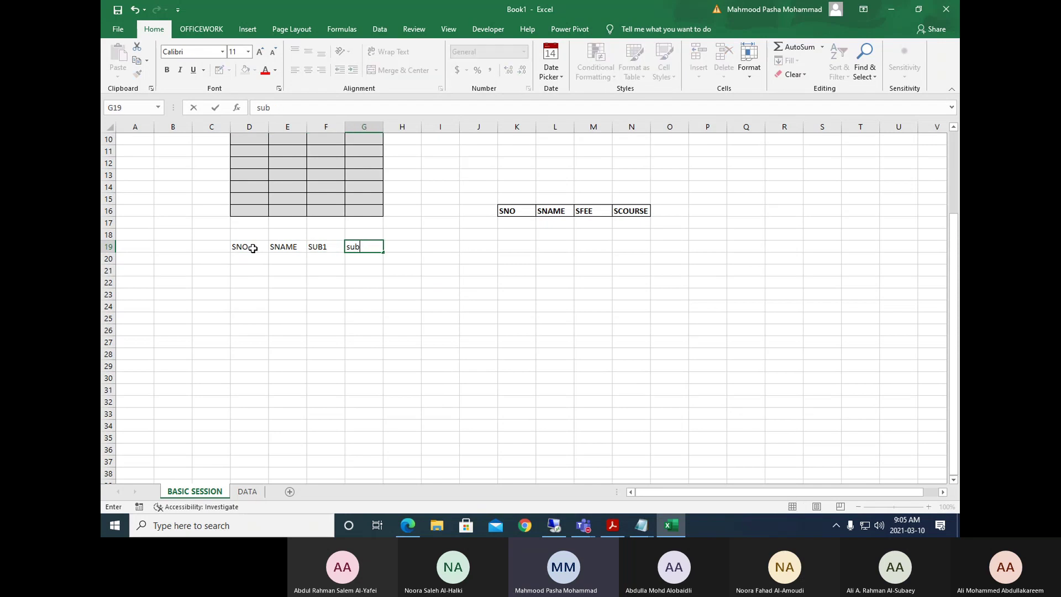
{"action": "type", "text": "SUB2"}
{"action": "key", "text": "Tab"}
{"action": "type", "text": "SUB3"}
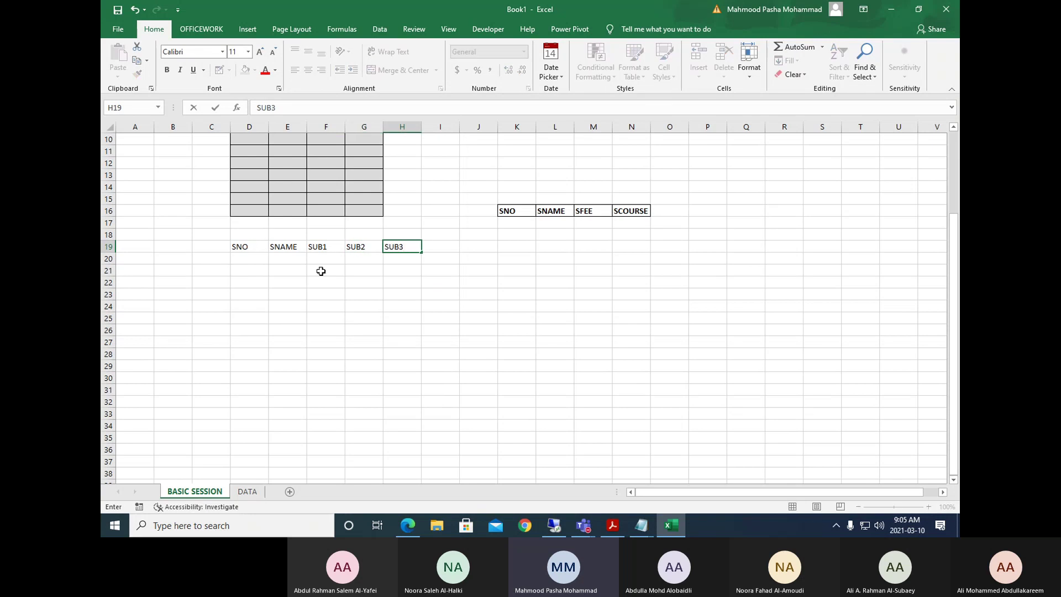
{"action": "left_click", "coordinate": [350, 283]}
Enter serial number 1 and student name A in row 20, under SNO and SNAME.
{"action": "left_click", "coordinate": [250, 259]}
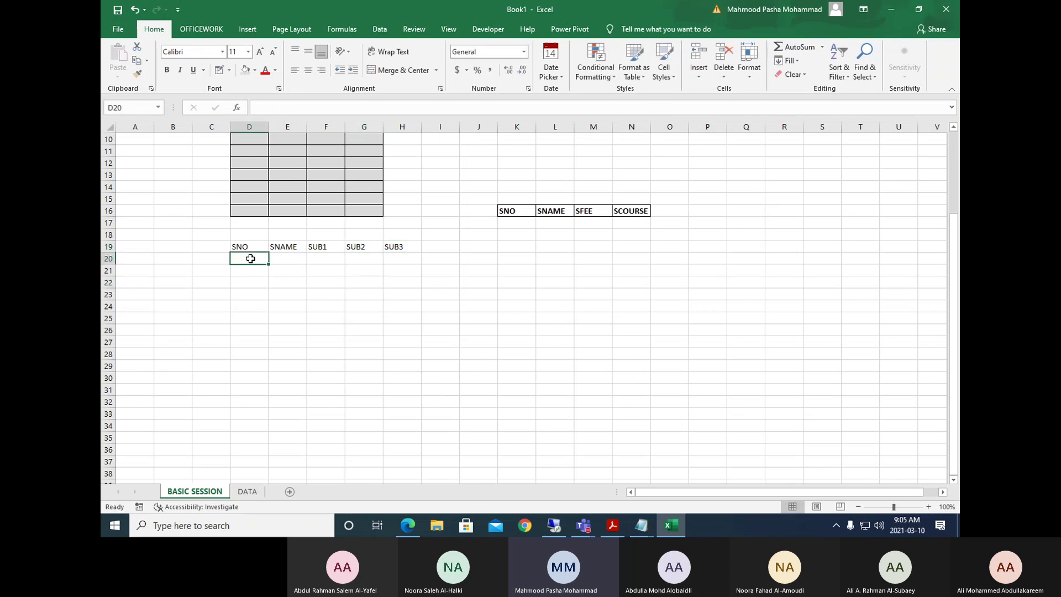
{"action": "type", "text": "A"}
{"action": "left_click", "coordinate": [282, 259]}
{"action": "left_click", "coordinate": [254, 259]}
{"action": "type", "text": "1"}
{"action": "left_click", "coordinate": [296, 258]}
{"action": "type", "text": "A"}
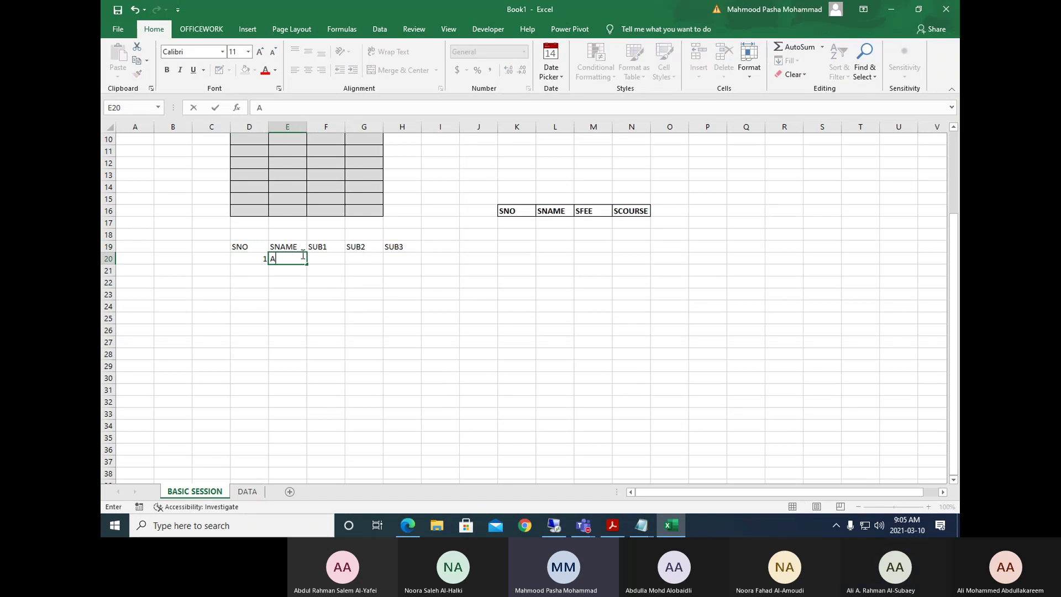
Enter the marks 56, 76 and 87 in F20:H20 and centre the values in D20:H20.
{"action": "left_click", "coordinate": [309, 254]}
{"action": "type", "text": "23"}
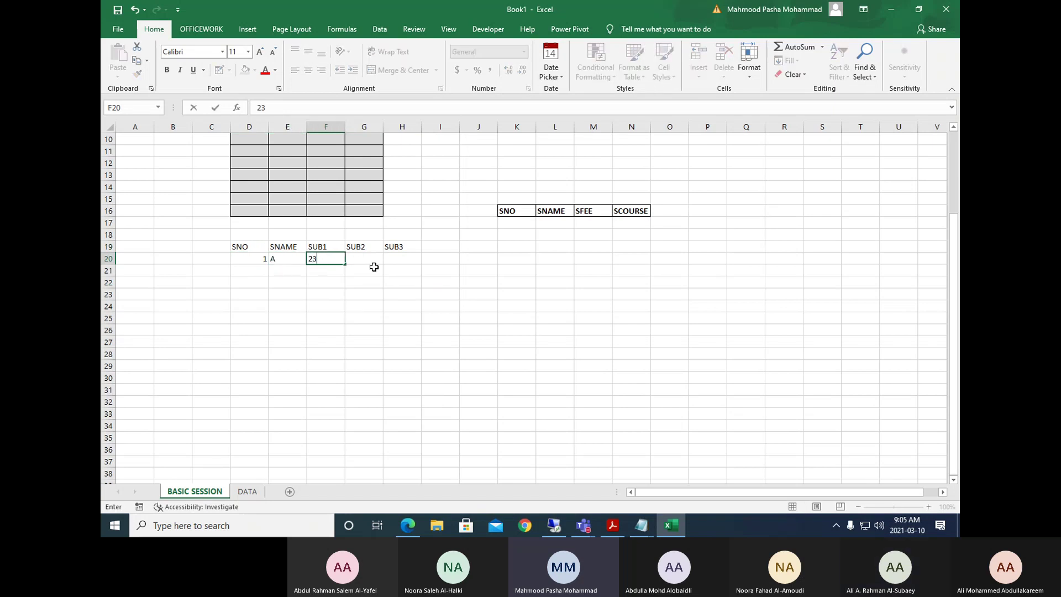
{"action": "type", "text": "6"}
{"action": "key", "text": "Tab"}
{"action": "type", "text": "76"}
{"action": "key", "text": "Tab"}
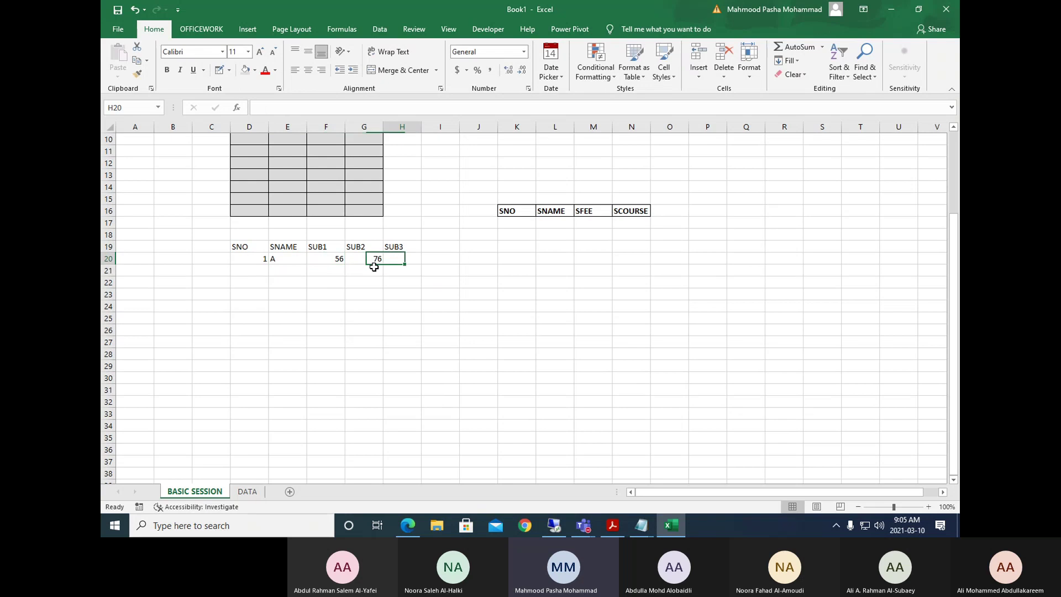
{"action": "type", "text": "87"}
{"action": "key", "text": "Tab"}
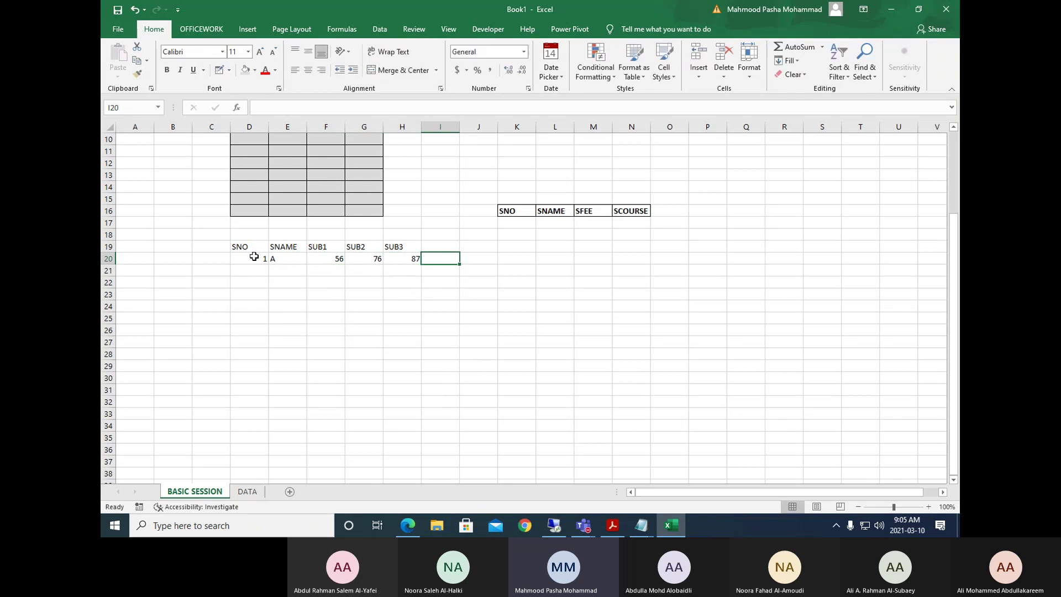
{"action": "left_click_drag", "start_coordinate": [253, 257], "coordinate": [414, 259]}
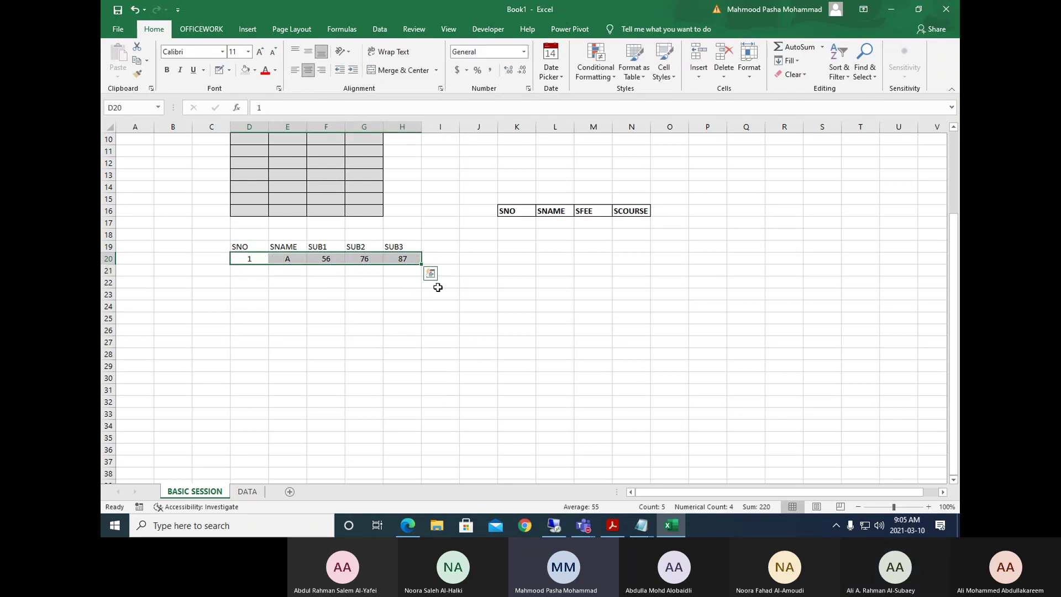
Compare the marks in F7:H7 on the DATA sheet with the sample row on the BASIC SESSION sheet.
{"action": "left_click", "coordinate": [247, 491]}
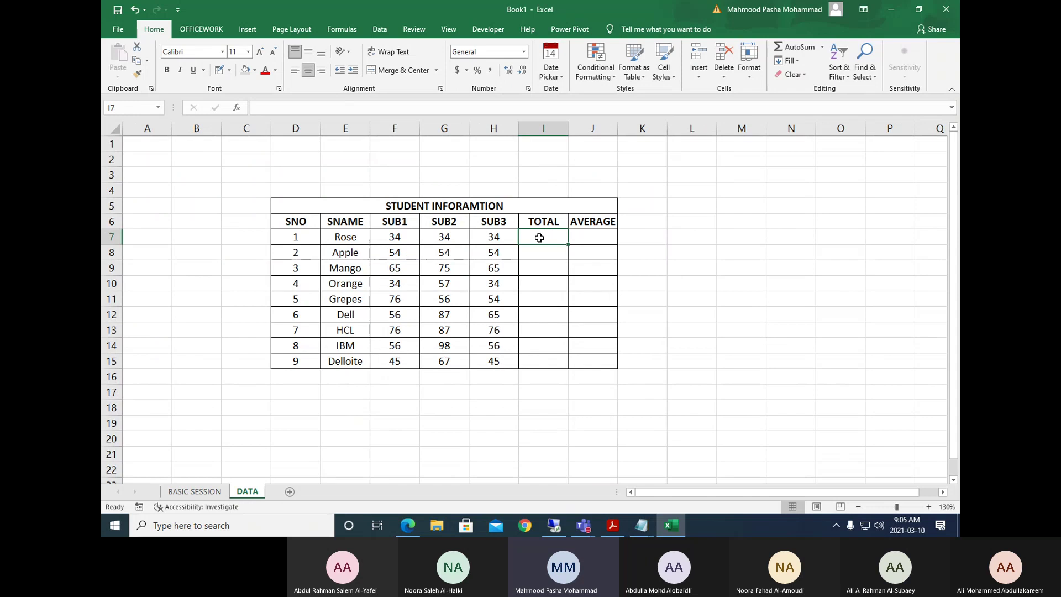
{"action": "left_click_drag", "start_coordinate": [395, 236], "coordinate": [487, 237]}
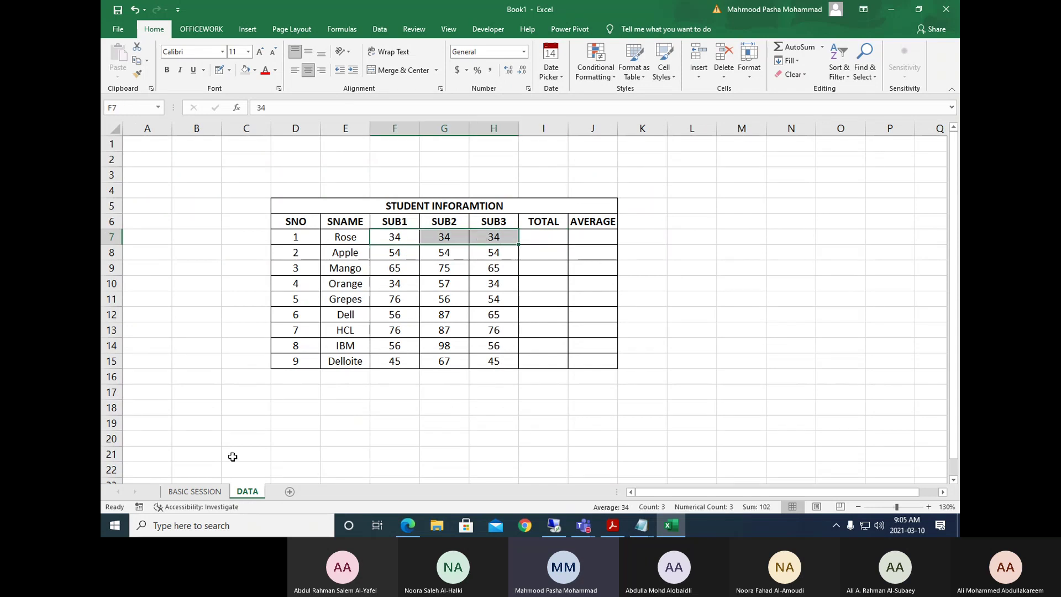
{"action": "left_click", "coordinate": [194, 491]}
{"action": "left_click_drag", "start_coordinate": [286, 258], "coordinate": [393, 257]}
{"action": "left_click", "coordinate": [346, 270]}
Write the formula =SUM(F7:H7) in the first TOTAL cell, I7, on the DATA sheet, leaving it open for editing.
{"action": "left_click", "coordinate": [247, 491]}
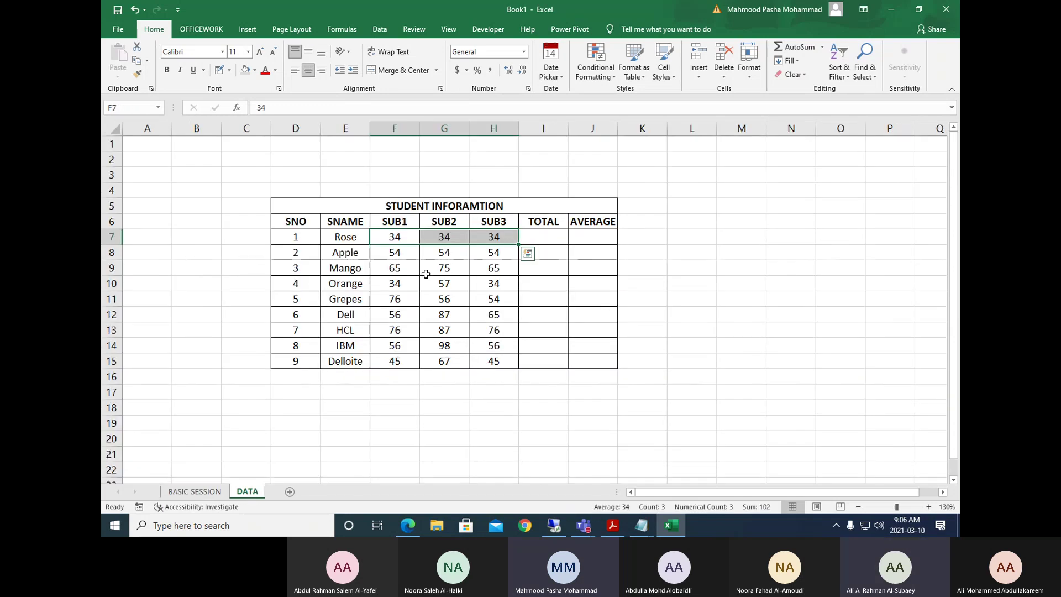
{"action": "left_click", "coordinate": [543, 237]}
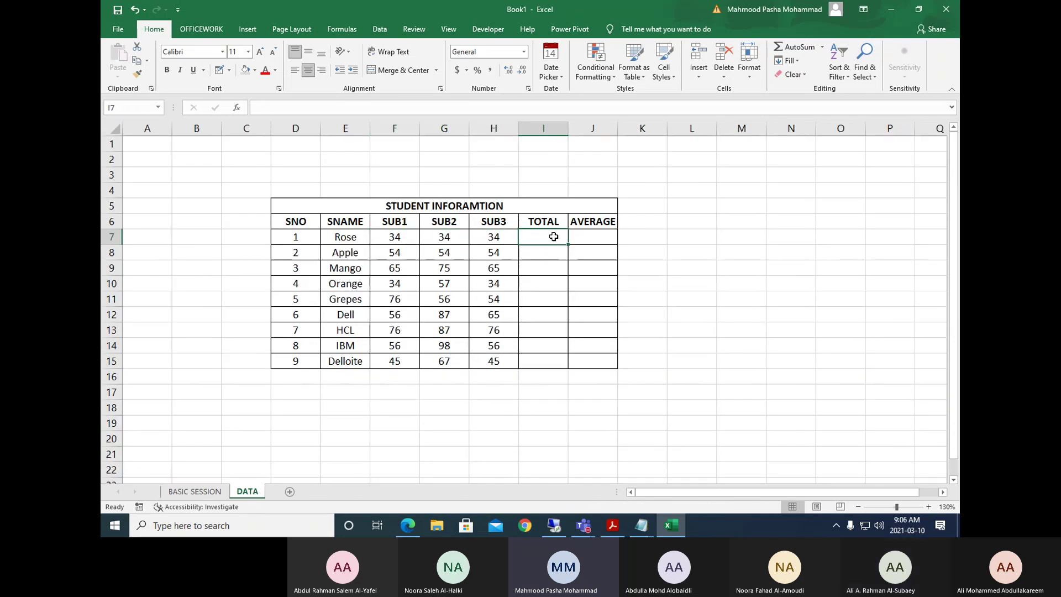
{"action": "type", "text": "=SU"}
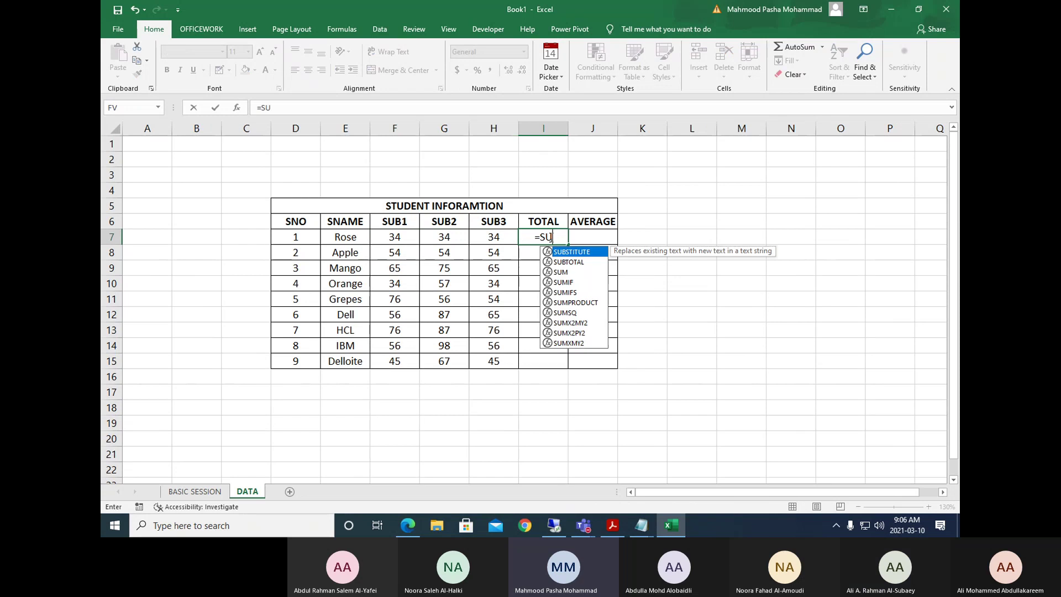
{"action": "type", "text": "M("}
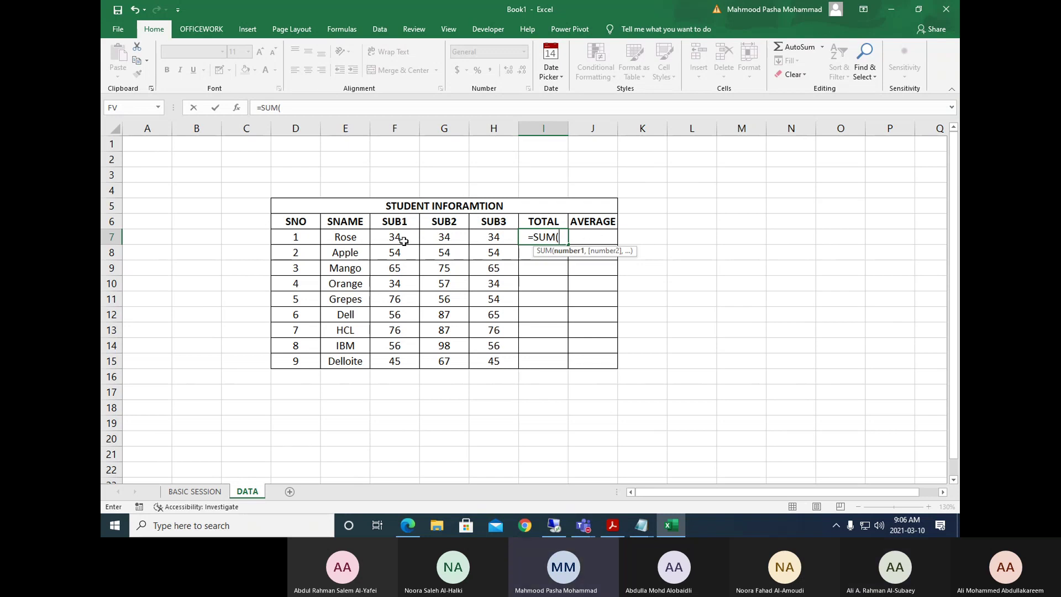
{"action": "left_click_drag", "start_coordinate": [403, 238], "coordinate": [475, 241]}
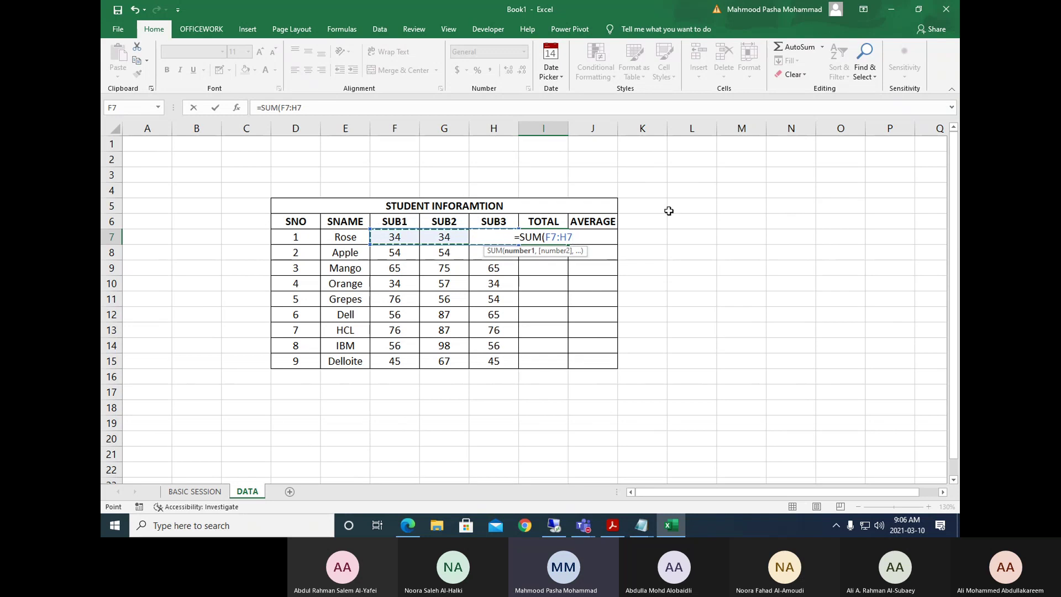
{"action": "type", "text": ")"}
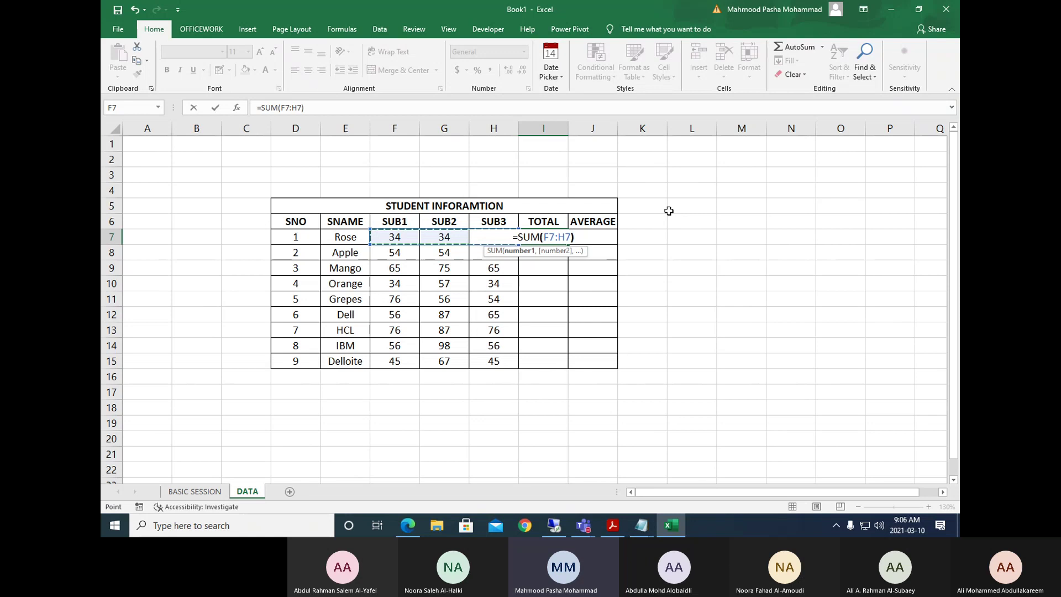
Extend the I7 formula with +SUM('BASIC SESSION'!F20:H20) to add the sample marks from the BASIC SESSION sheet, and enter it.
{"action": "type", "text": "+"}
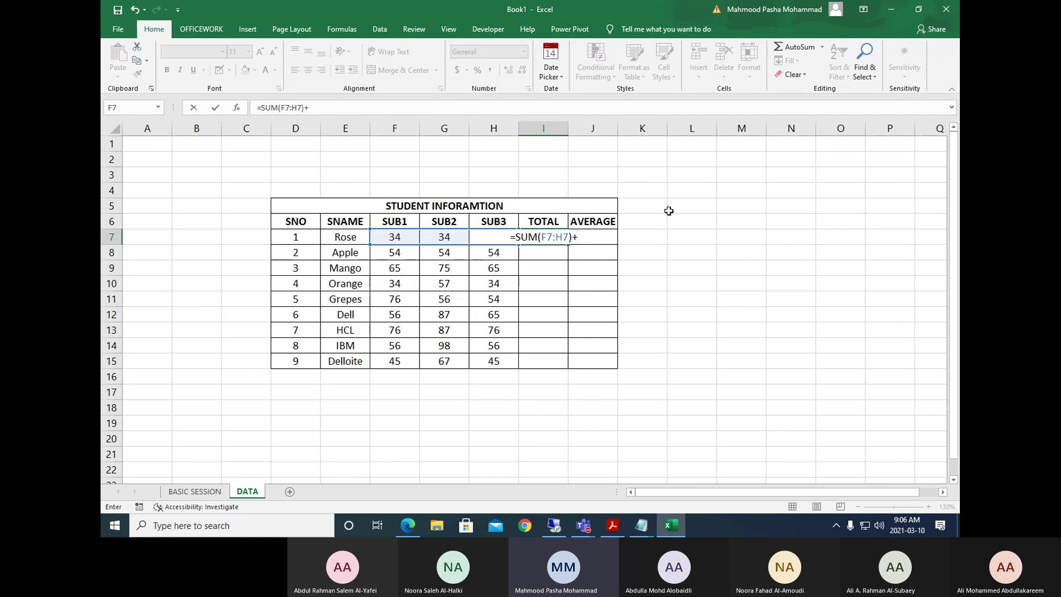
{"action": "type", "text": "SUM"}
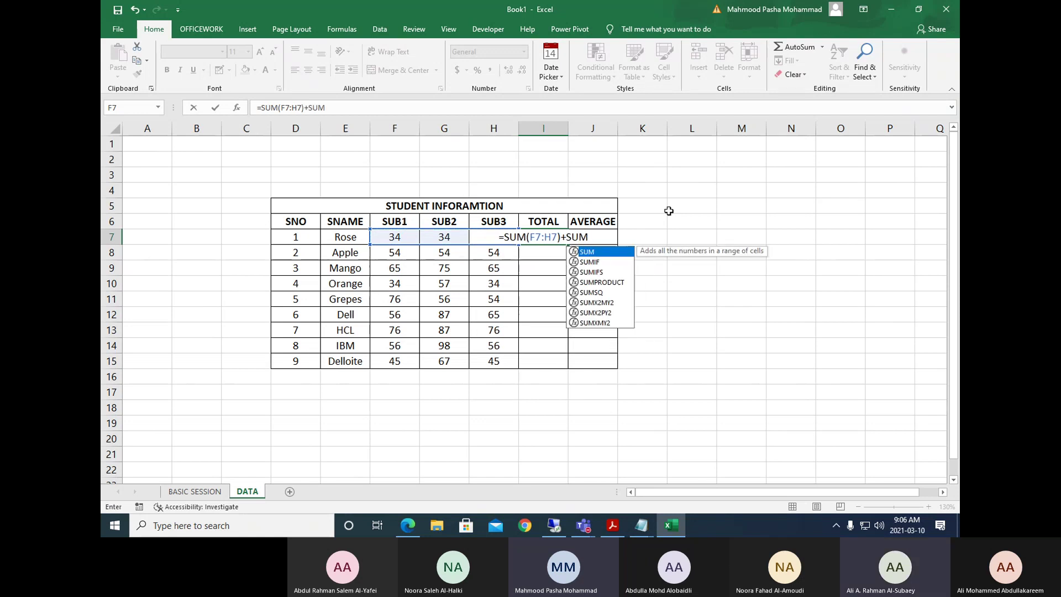
{"action": "type", "text": "("}
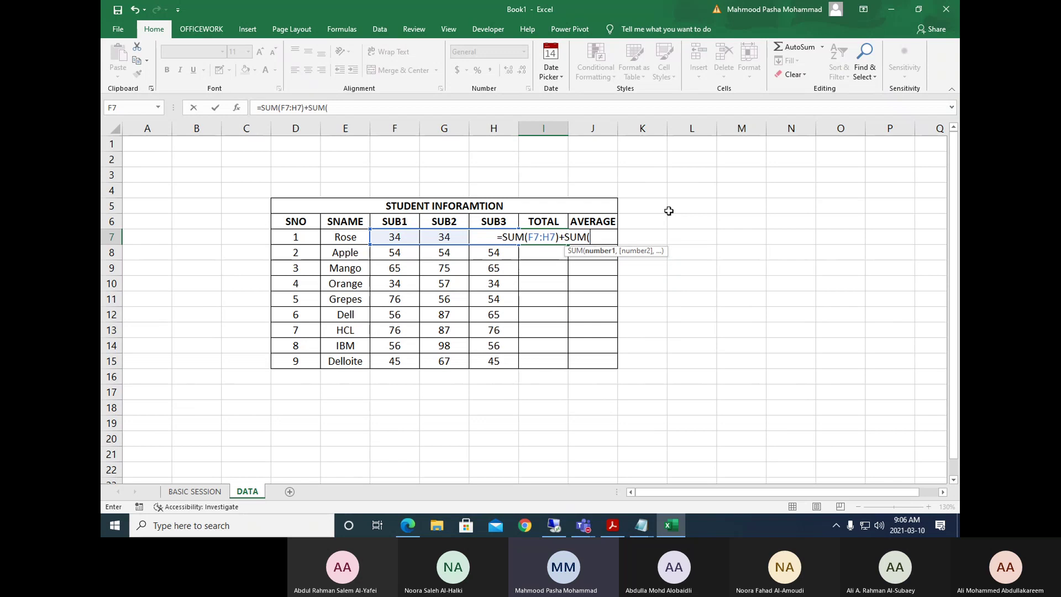
{"action": "left_click", "coordinate": [206, 492]}
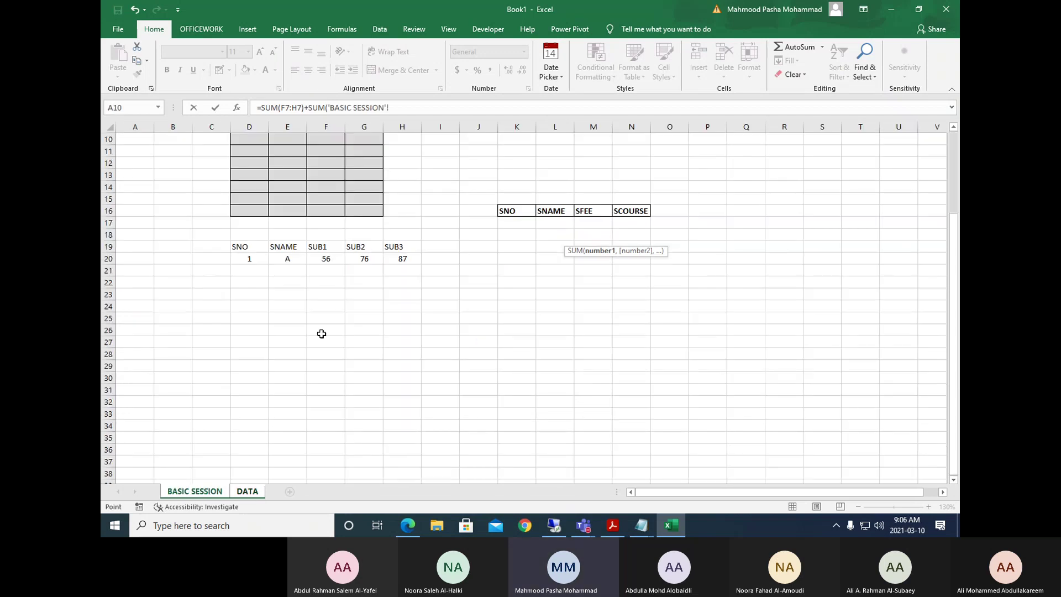
{"action": "left_click_drag", "start_coordinate": [320, 258], "coordinate": [399, 258]}
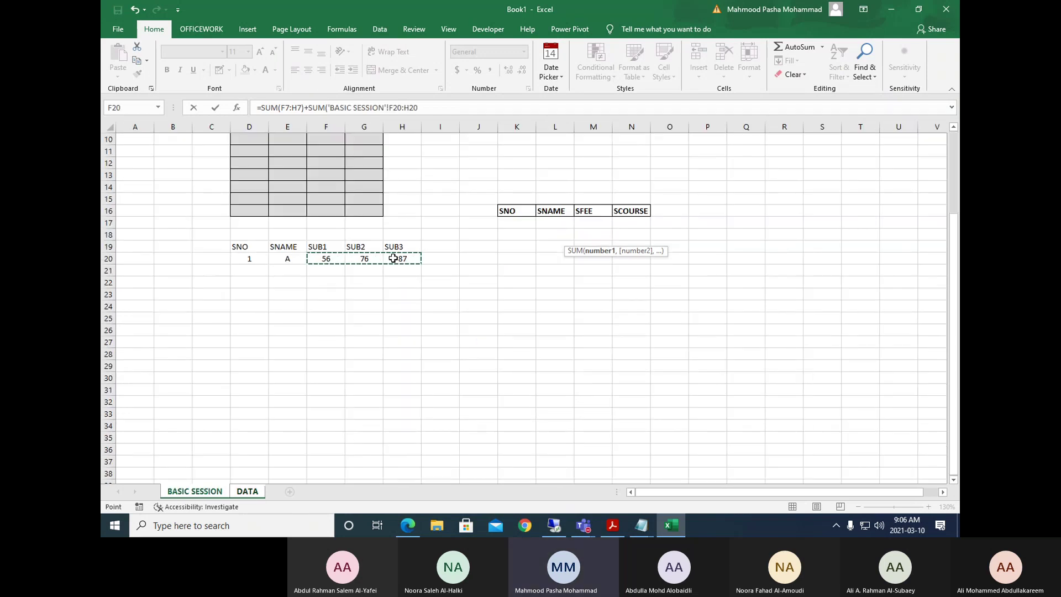
{"action": "left_click", "coordinate": [420, 107]}
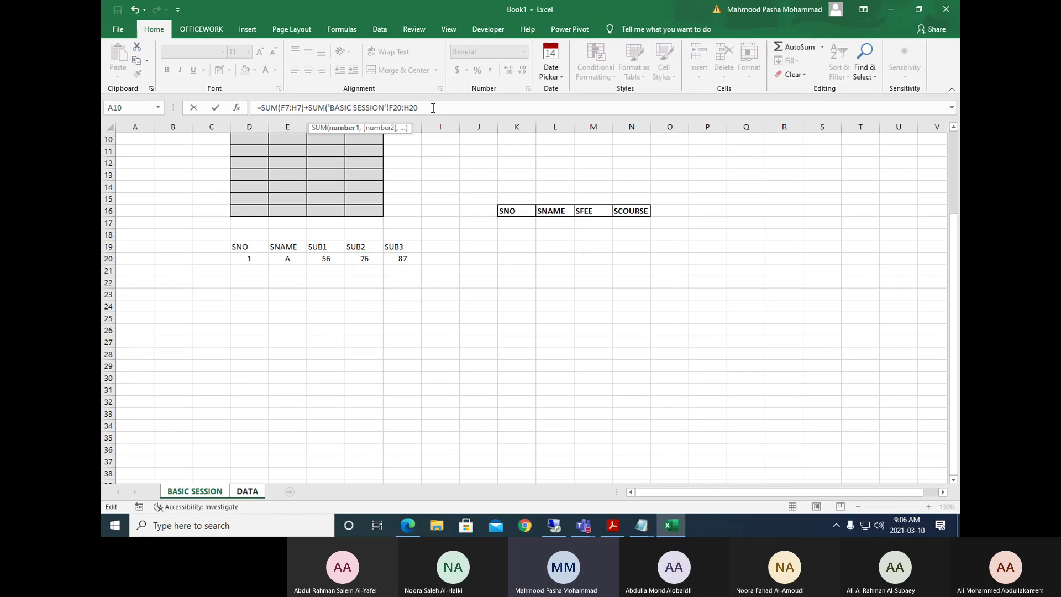
{"action": "type", "text": ")"}
{"action": "key", "text": "Return"}
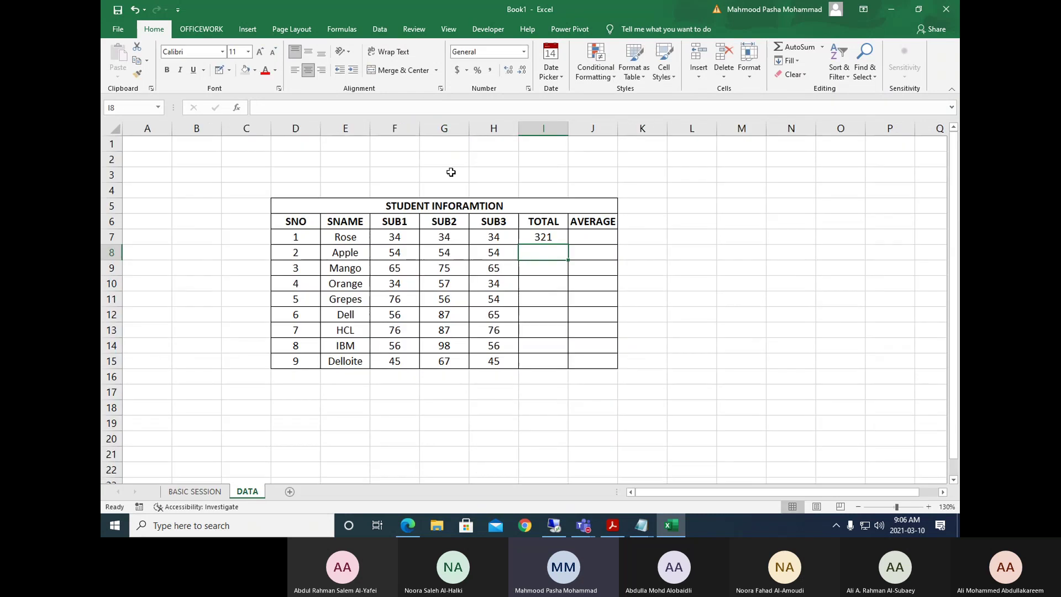
Inspect the cross-sheet formula in I7, leave it without edits and clear the cell.
{"action": "left_click", "coordinate": [545, 232]}
{"action": "double_click", "coordinate": [553, 237]}
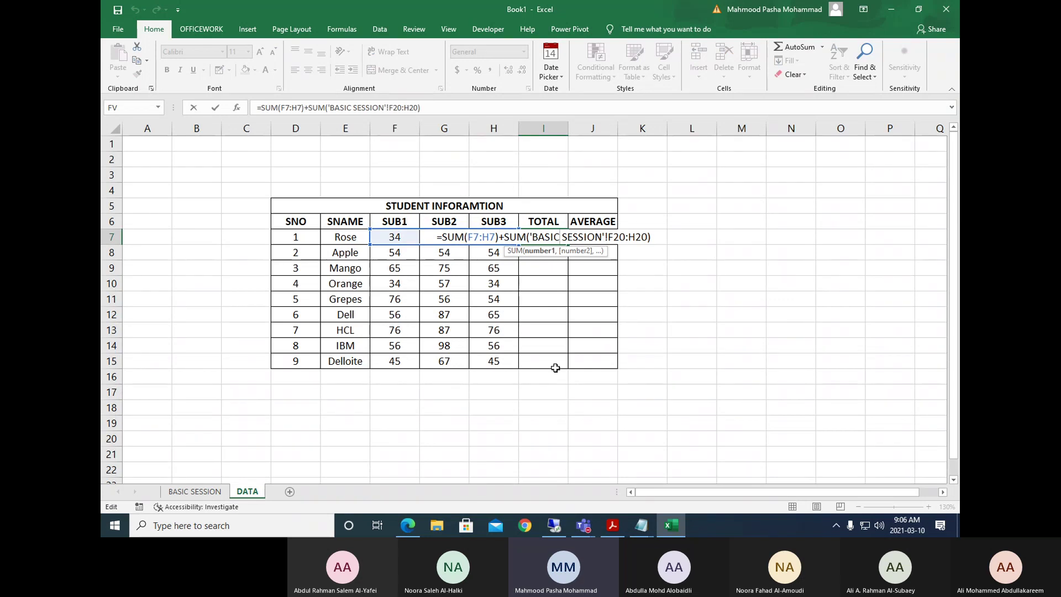
{"action": "key", "text": "Escape"}
{"action": "key", "text": "Delete"}
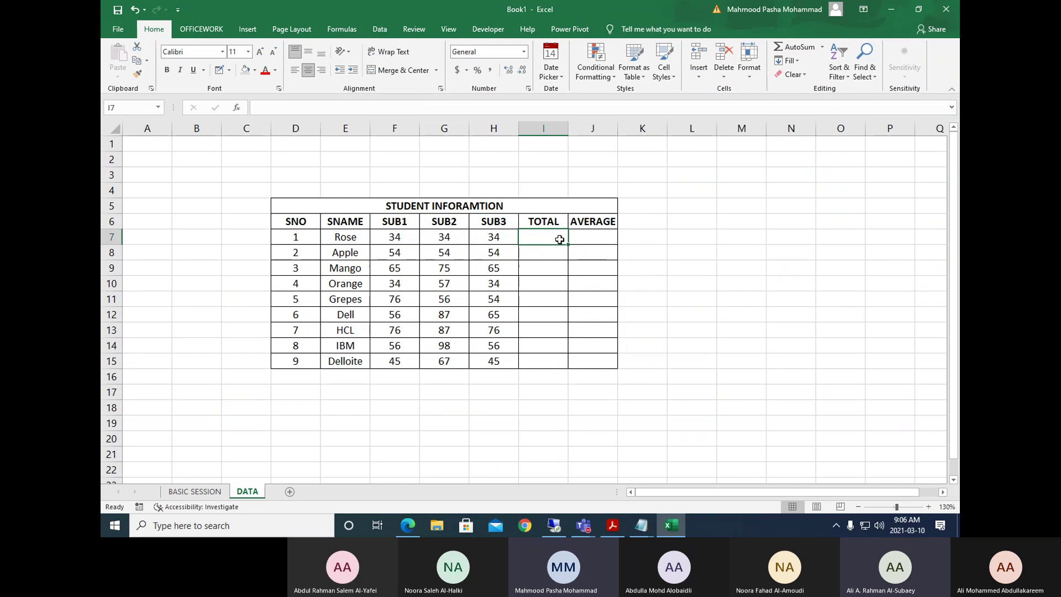
Enter =SUM(F7:H7) in cell I7 to total Rose's three subject marks.
{"action": "type", "text": "="}
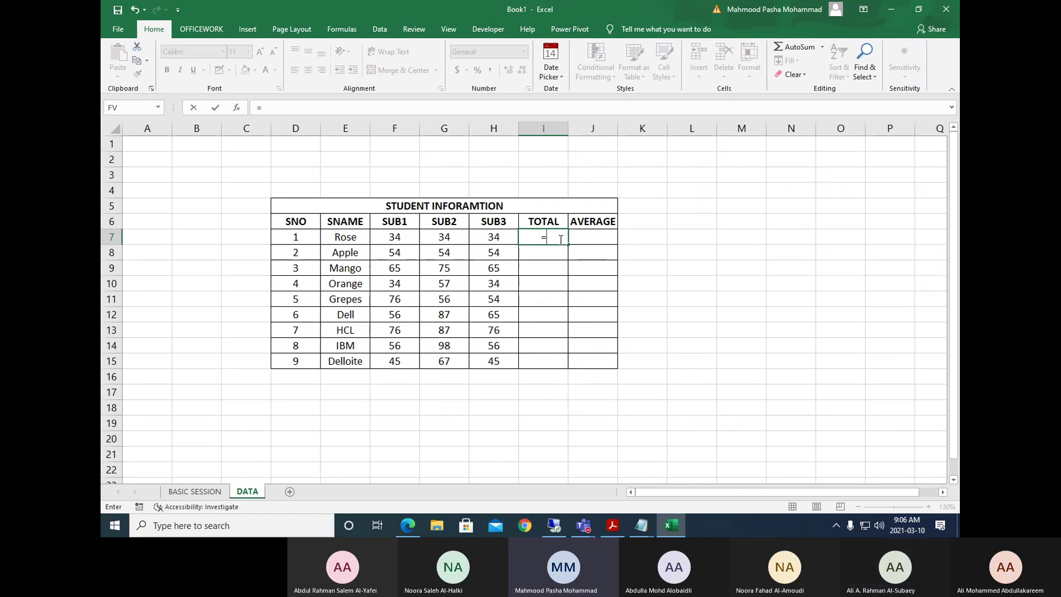
{"action": "type", "text": "SUM("}
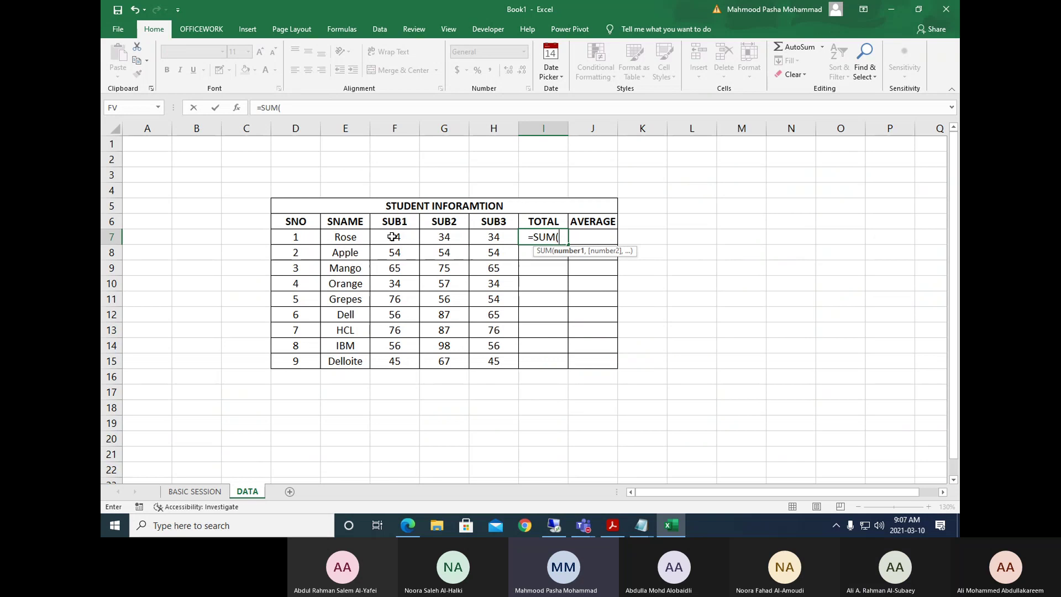
{"action": "left_click_drag", "start_coordinate": [393, 236], "coordinate": [489, 236]}
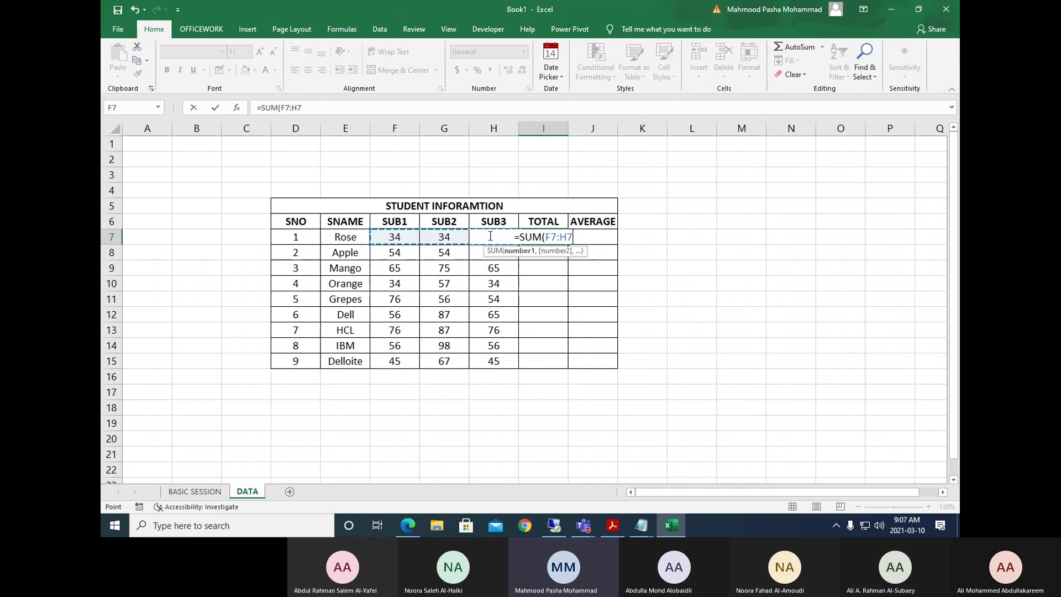
{"action": "type", "text": ")"}
{"action": "key", "text": "Return"}
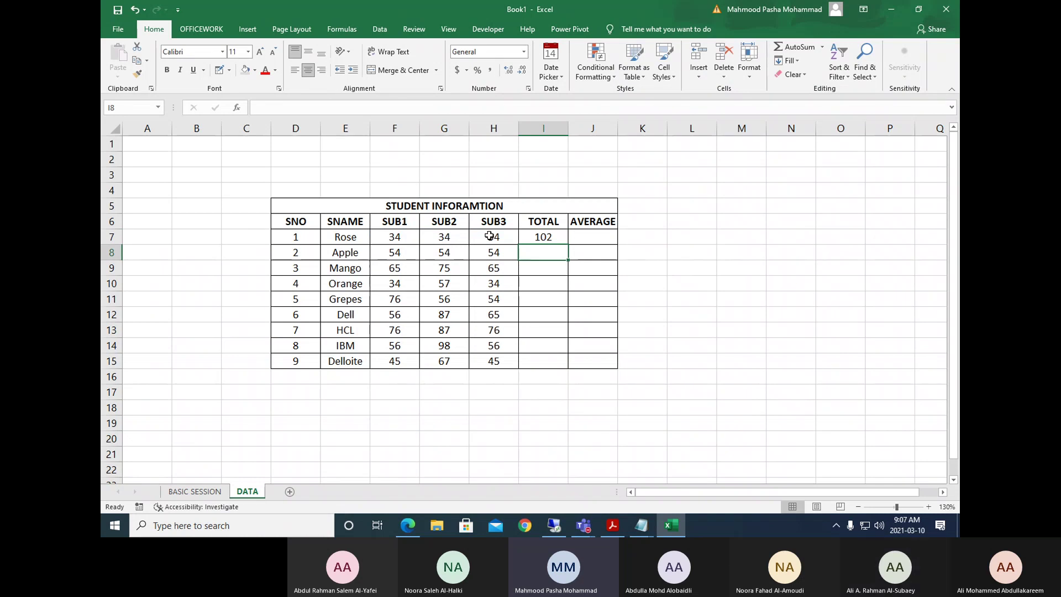
Fill the SUM formula from I7 down to I15, undo the fill and repeat it for all students.
{"action": "left_click", "coordinate": [562, 237]}
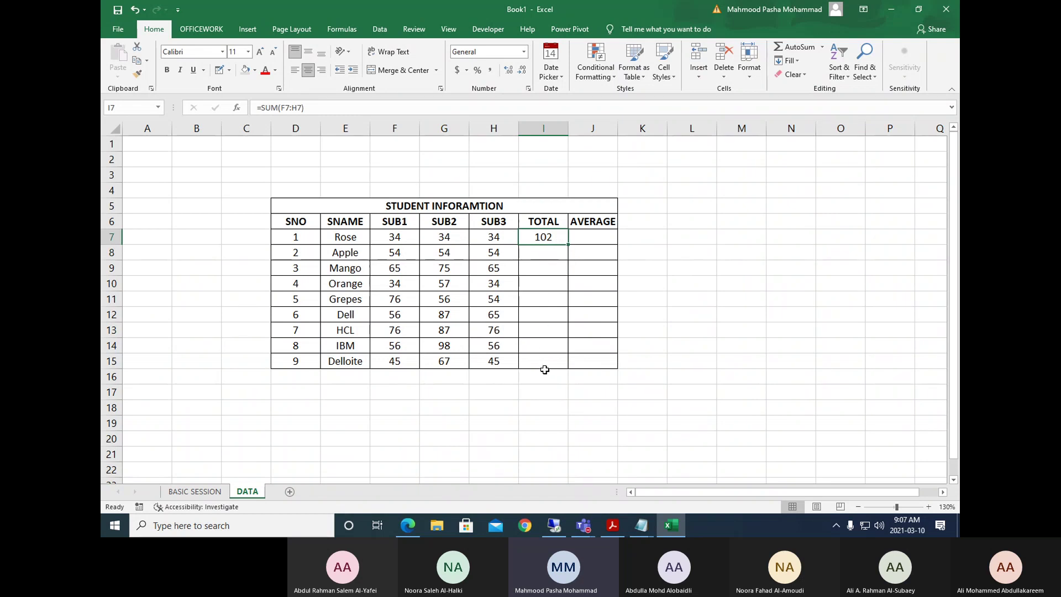
{"action": "double_click", "coordinate": [568, 244]}
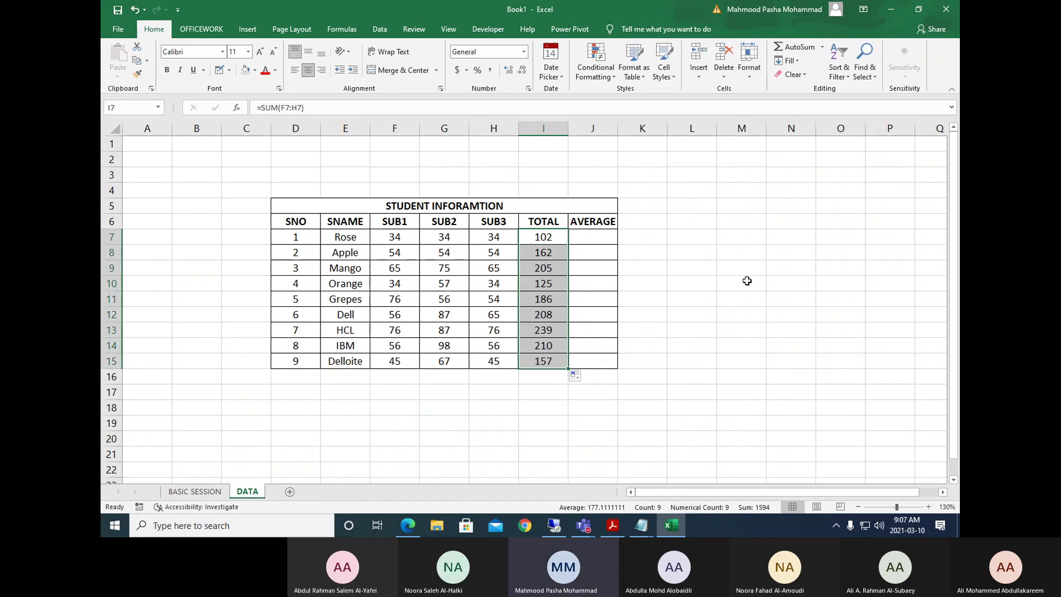
{"action": "key", "text": "ctrl+z"}
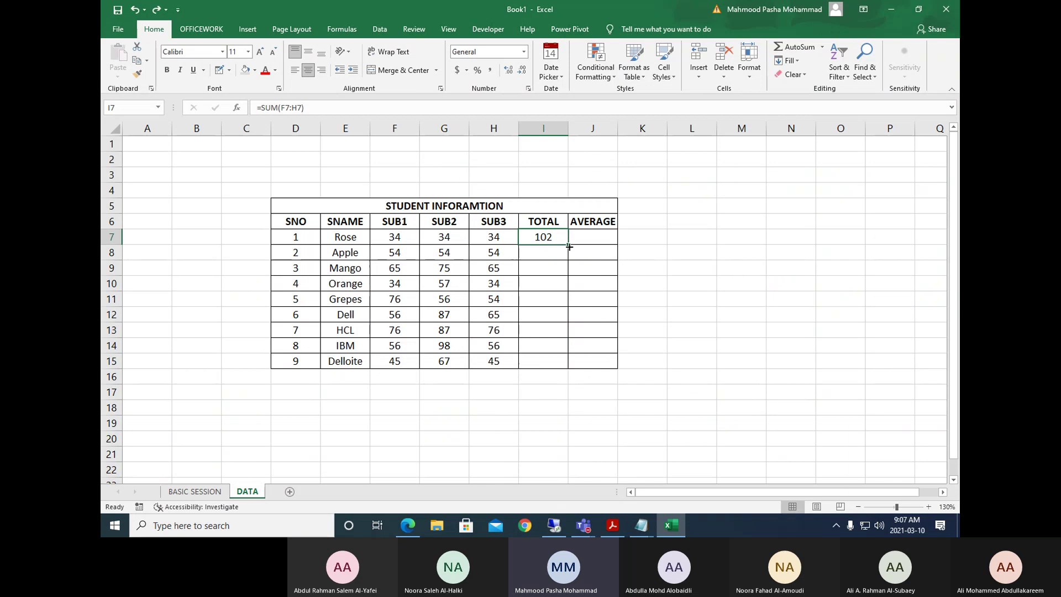
{"action": "mouse_move", "coordinate": [570, 246]}
{"action": "left_mouse_down"}
{"action": "mouse_move", "coordinate": [573, 366]}
{"action": "mouse_move", "coordinate": [572, 242]}
{"action": "left_mouse_up"}
{"action": "double_click", "coordinate": [568, 244]}
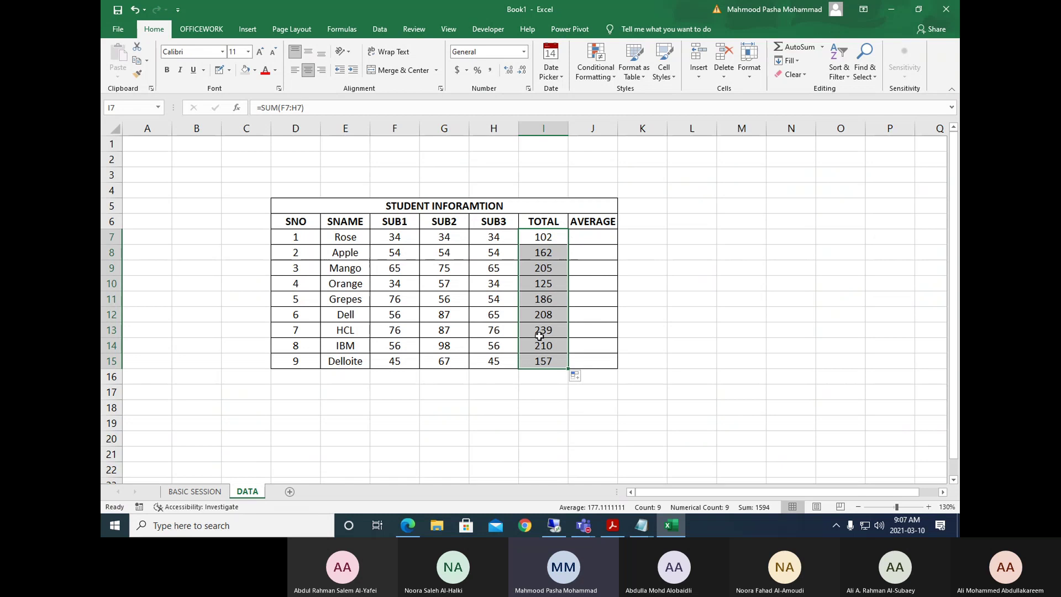
Enter =AVERAGE(F7:H7) in cell J7 and fill it down to J15 for all students.
{"action": "left_click", "coordinate": [590, 239]}
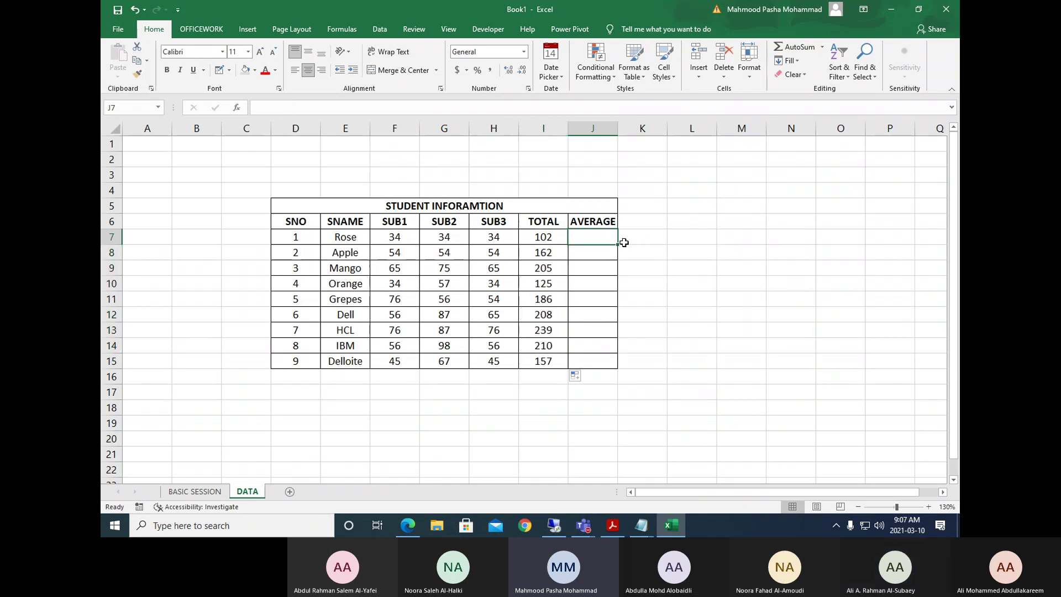
{"action": "type", "text": "=A"}
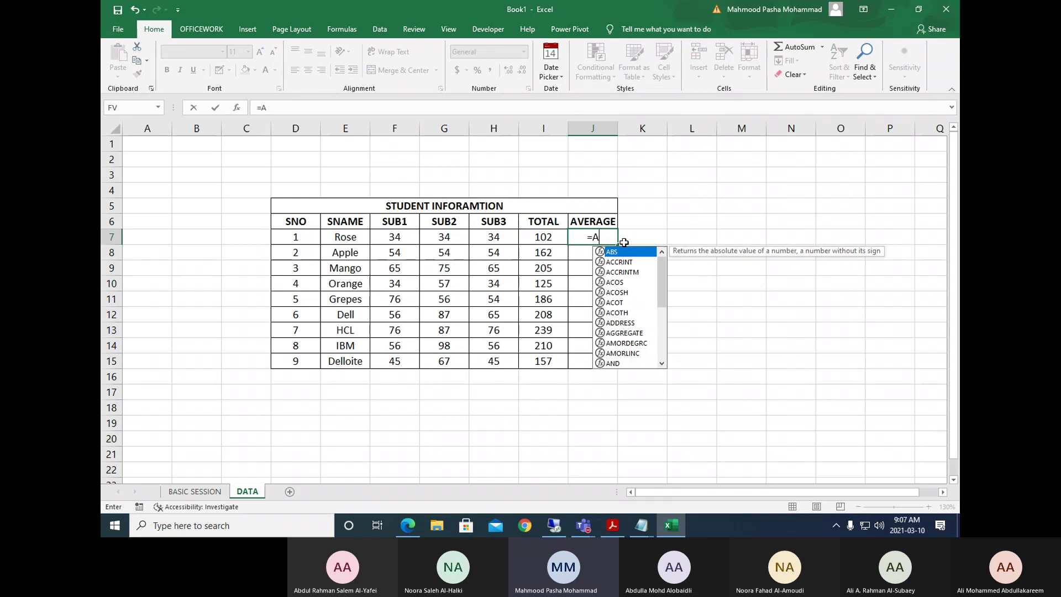
{"action": "type", "text": "V"}
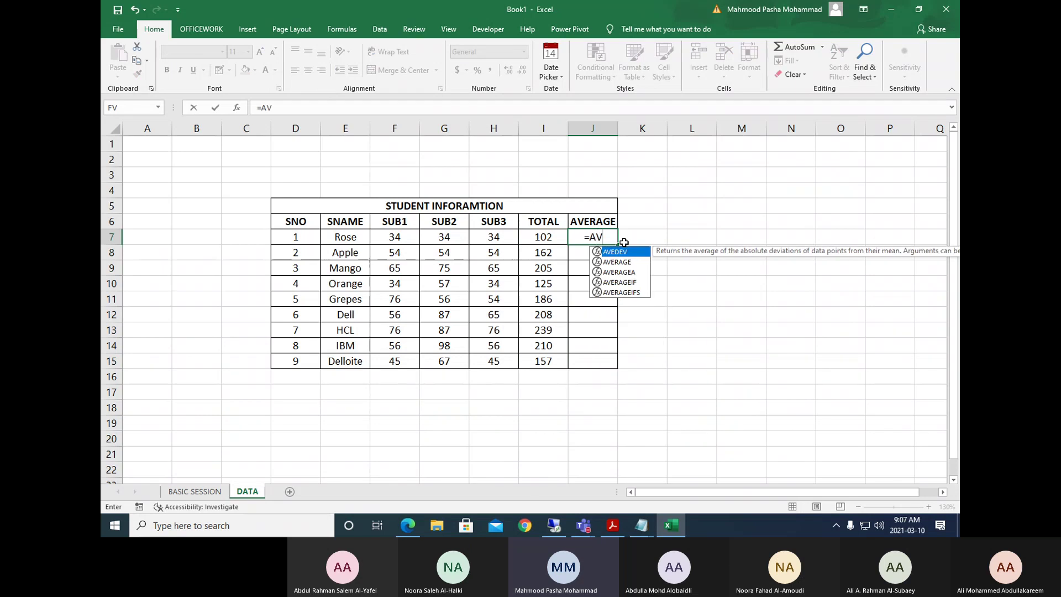
{"action": "left_click", "coordinate": [620, 262]}
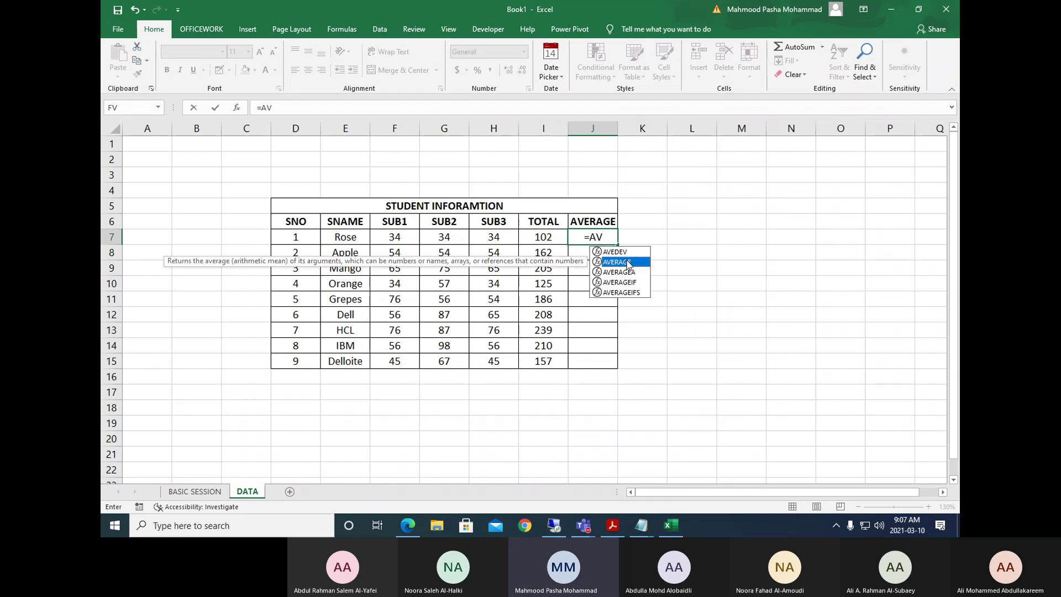
{"action": "double_click", "coordinate": [629, 262]}
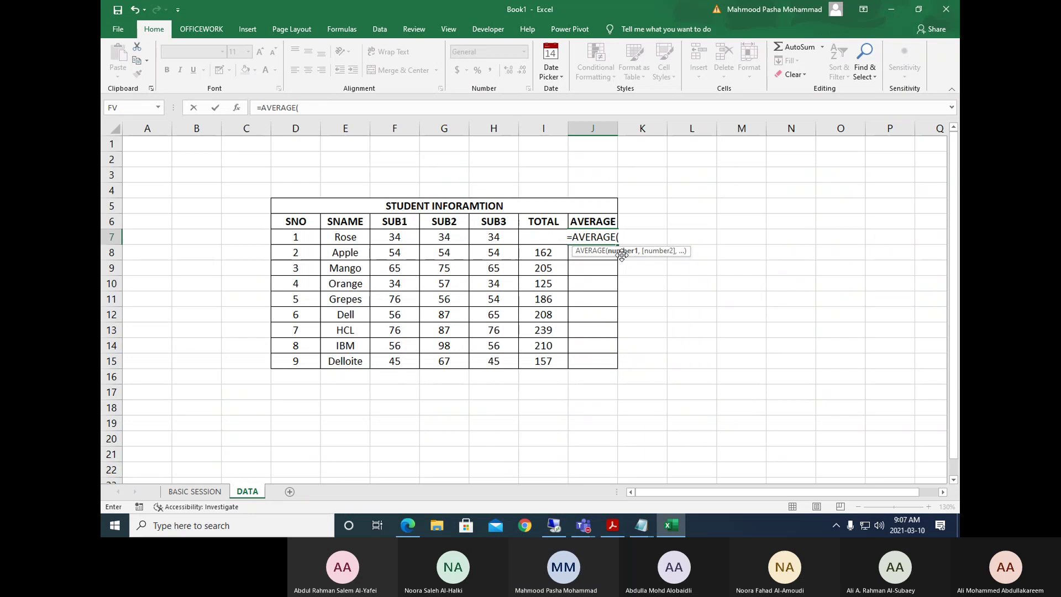
{"action": "left_click_drag", "start_coordinate": [398, 237], "coordinate": [486, 236]}
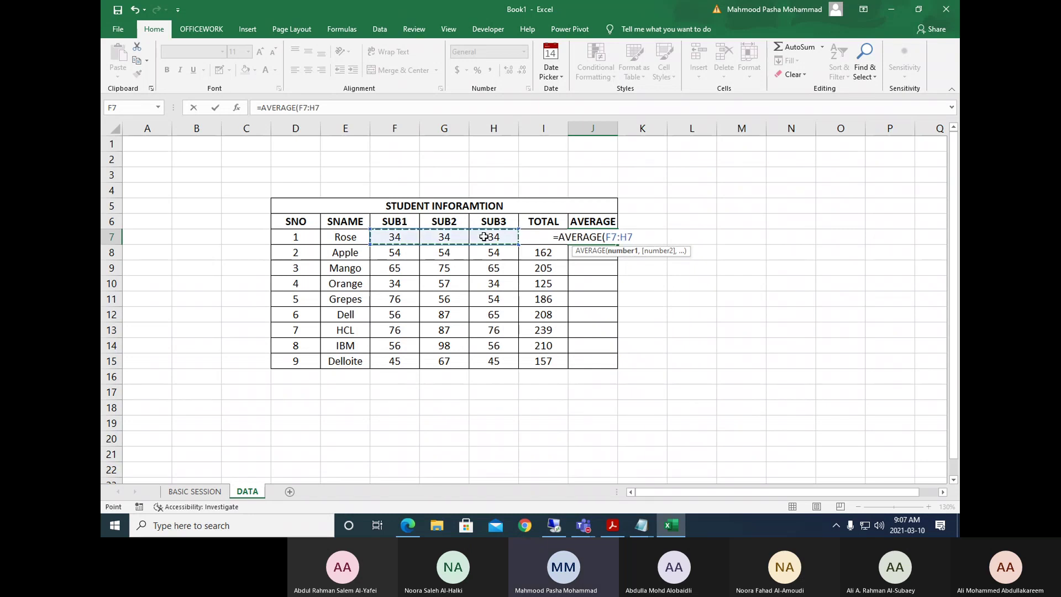
{"action": "key", "text": "Return"}
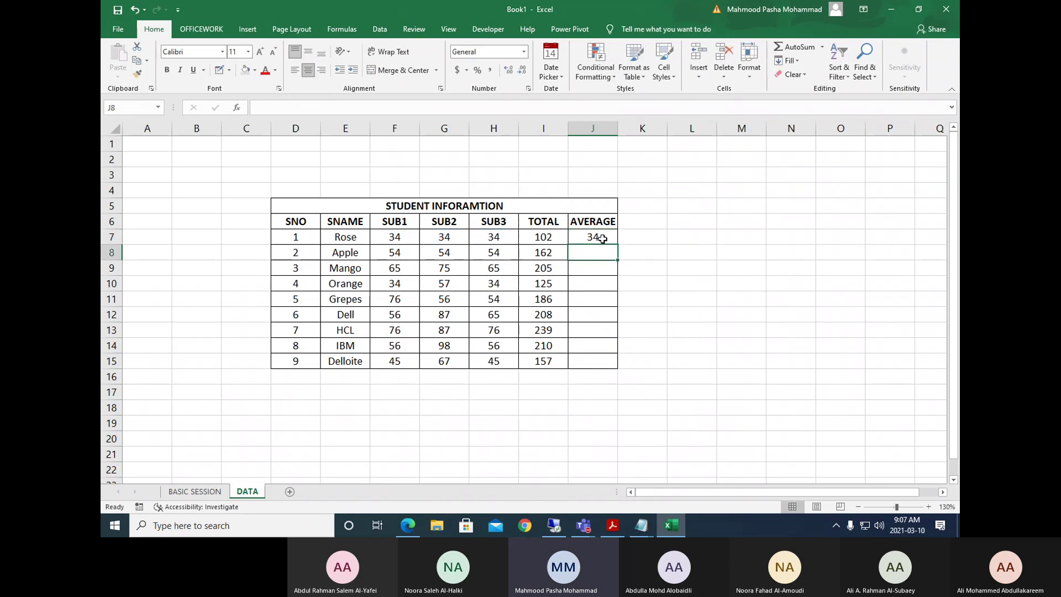
{"action": "left_click", "coordinate": [607, 241]}
{"action": "double_click", "coordinate": [617, 244]}
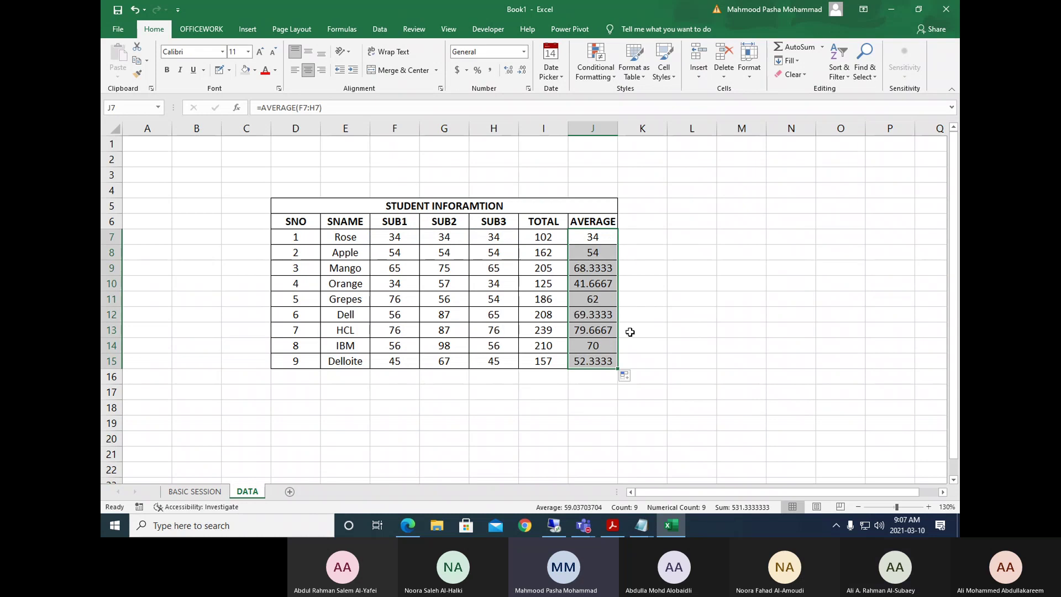
Clear the TOTAL and AVERAGE formulas in I7:J15.
{"action": "left_click_drag", "start_coordinate": [552, 238], "coordinate": [590, 354]}
{"action": "key", "text": "Delete"}
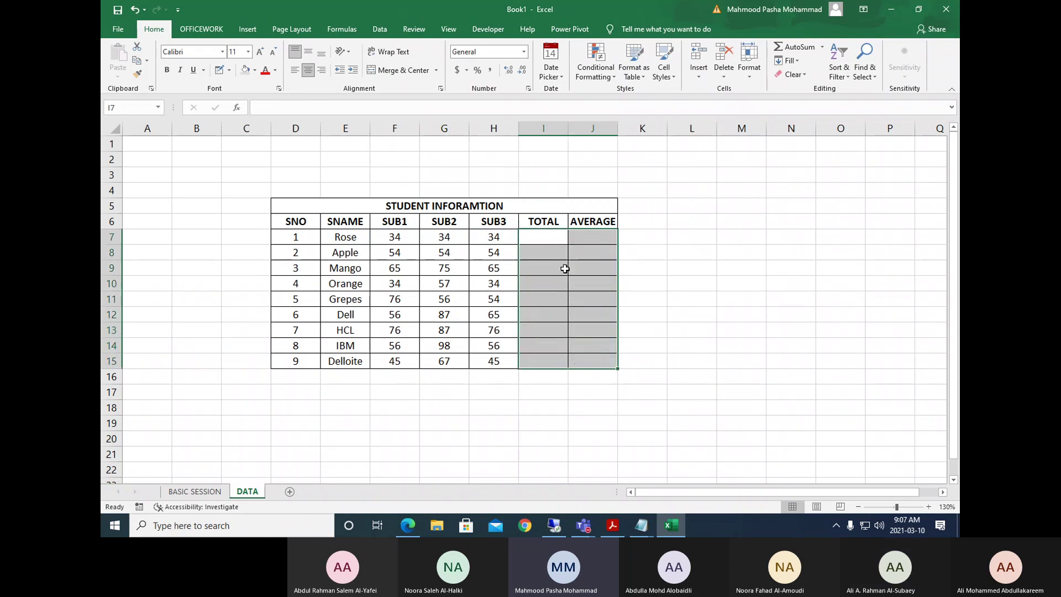
Insert the SUM function from the Math & Trig category into Rose's TOTAL cell I7 using Insert Function.
{"action": "left_click", "coordinate": [550, 241]}
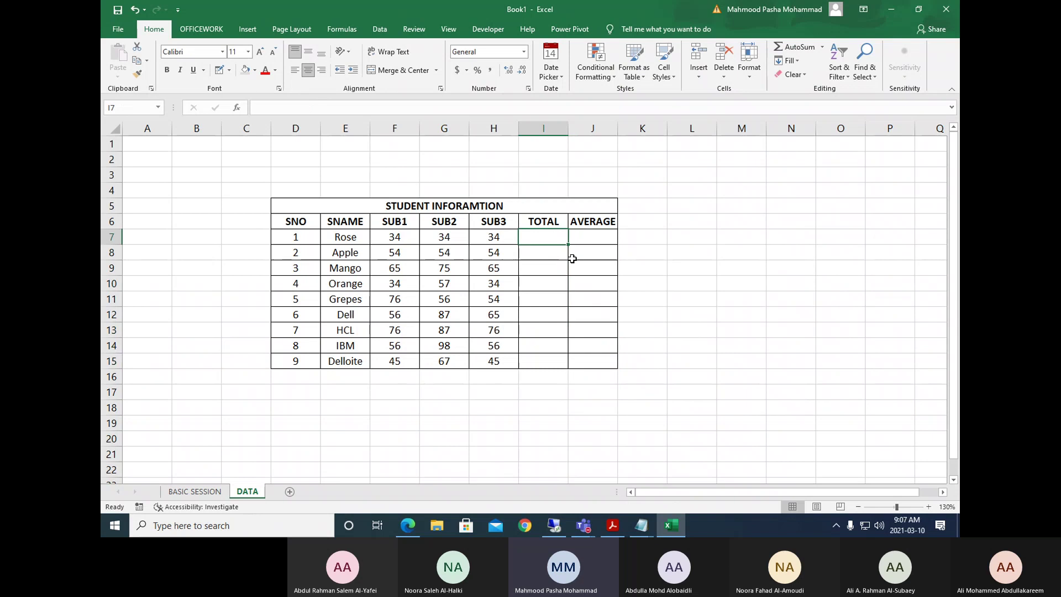
{"action": "left_click", "coordinate": [238, 110]}
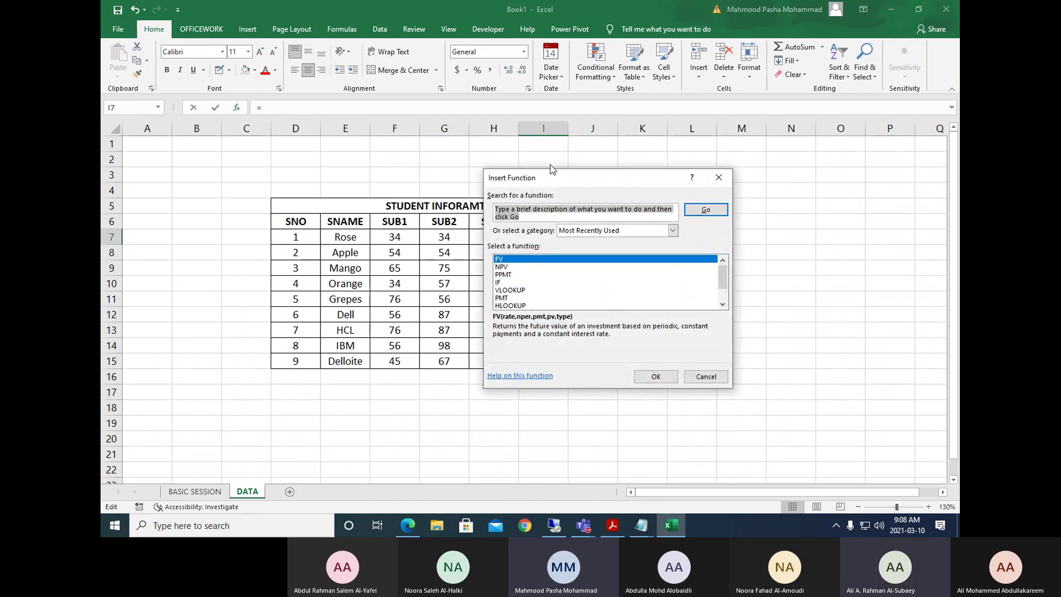
{"action": "left_click_drag", "start_coordinate": [550, 169], "coordinate": [730, 95]}
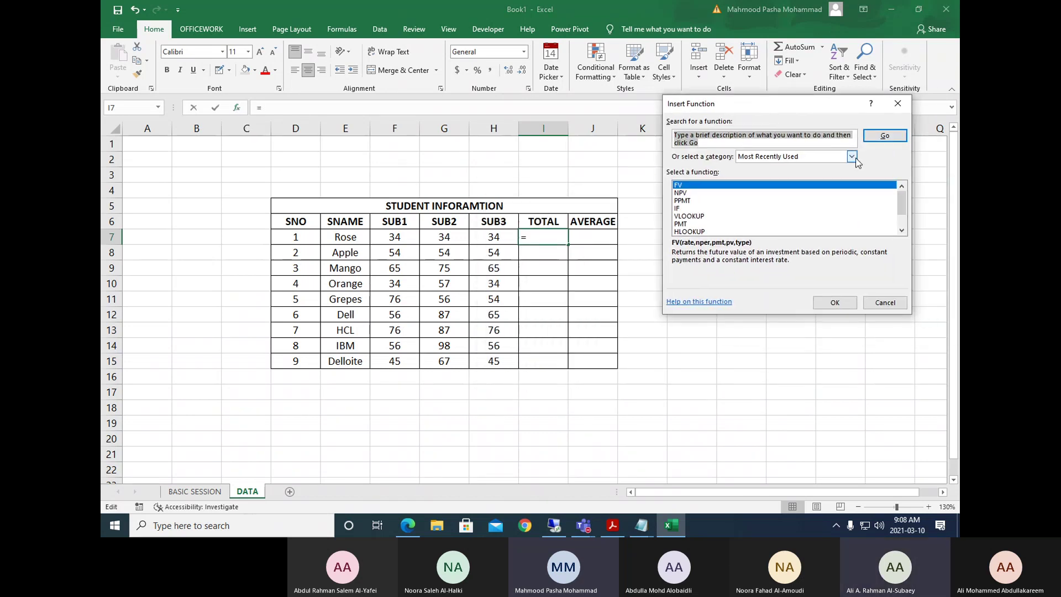
{"action": "left_click", "coordinate": [852, 157]}
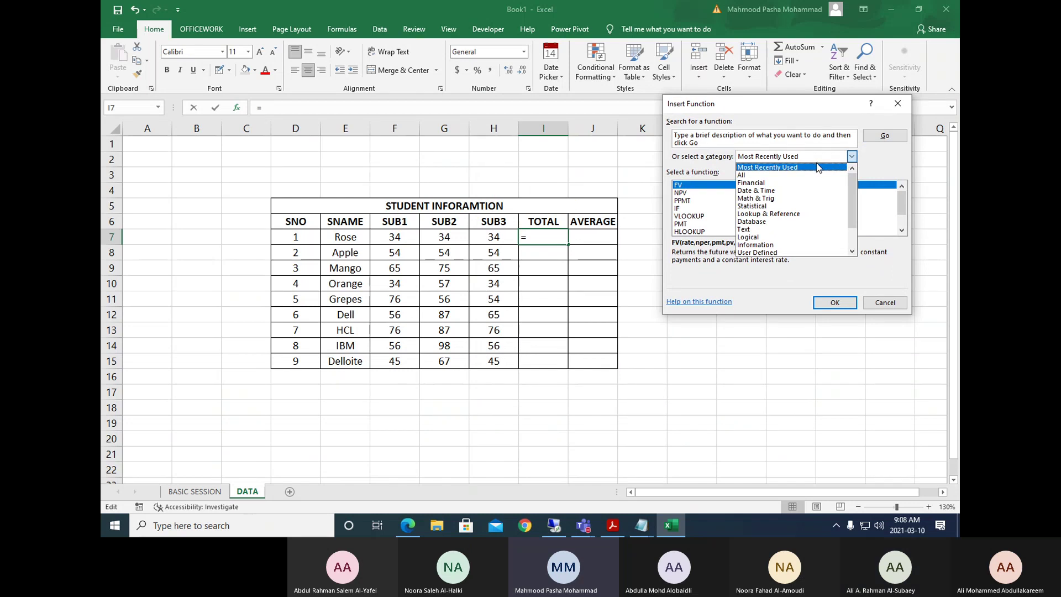
{"action": "scroll", "coordinate": [807, 188], "scroll_direction": "down", "scroll_amount": 1}
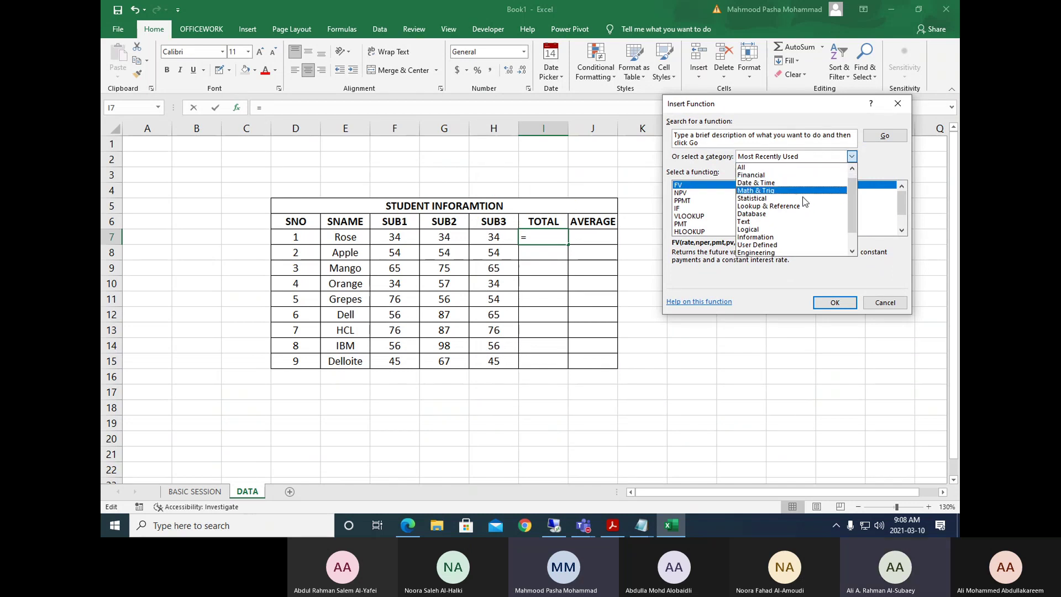
{"action": "scroll", "coordinate": [799, 195], "scroll_direction": "down", "scroll_amount": 1}
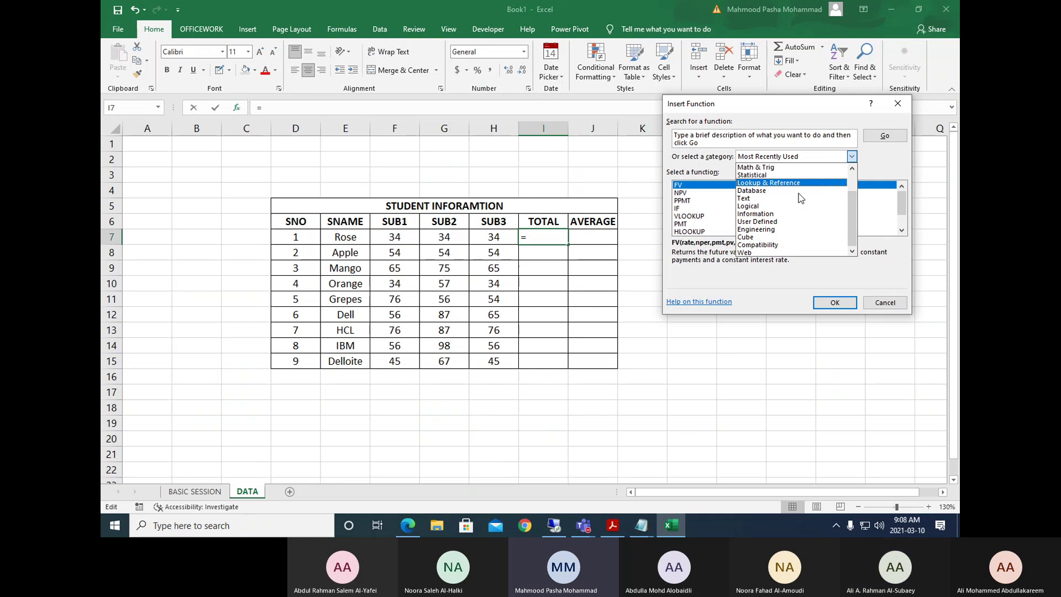
{"action": "scroll", "coordinate": [798, 195], "scroll_direction": "up", "scroll_amount": 1}
{"action": "left_click", "coordinate": [779, 183]}
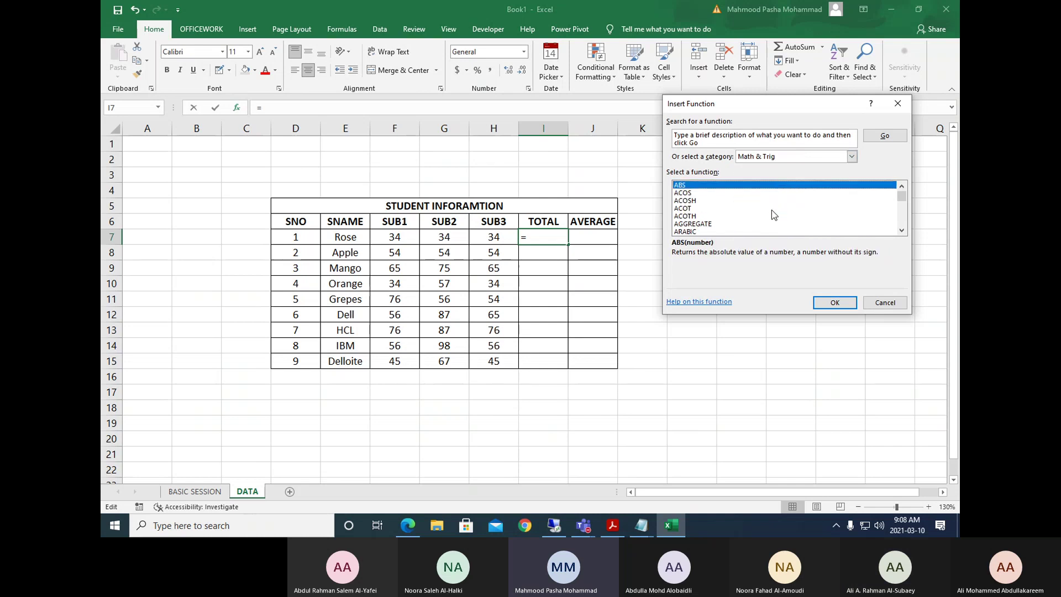
{"action": "scroll", "coordinate": [711, 213], "scroll_direction": "down", "scroll_amount": 13}
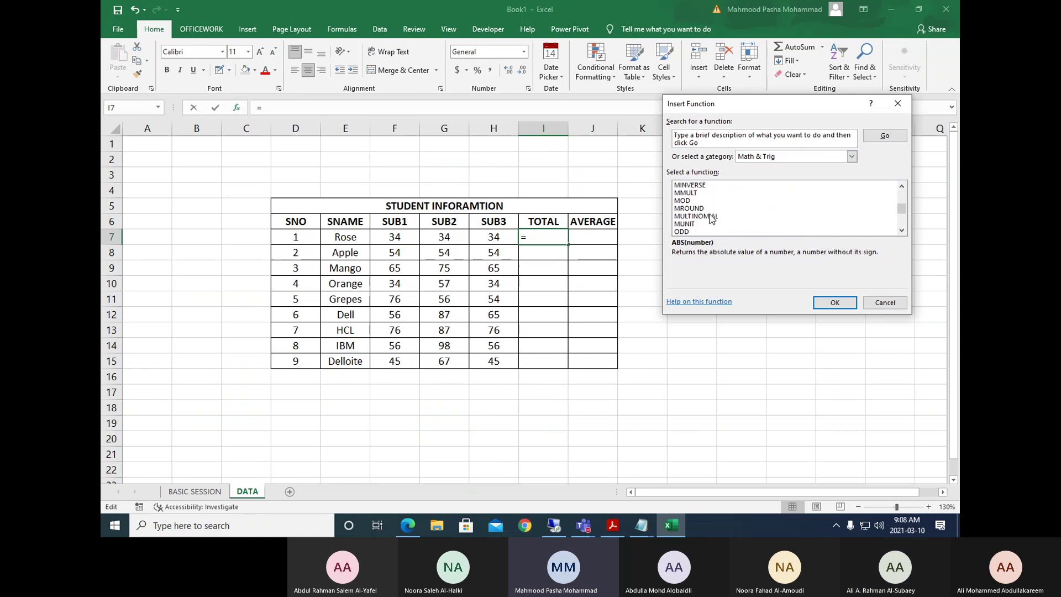
{"action": "scroll", "coordinate": [709, 215], "scroll_direction": "down", "scroll_amount": 1}
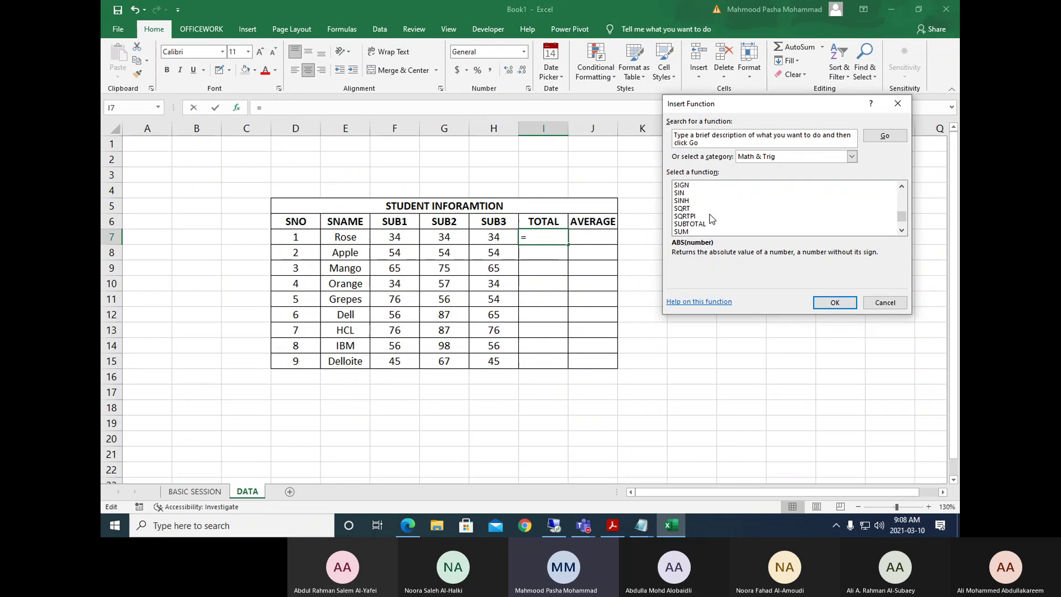
{"action": "left_click", "coordinate": [698, 233]}
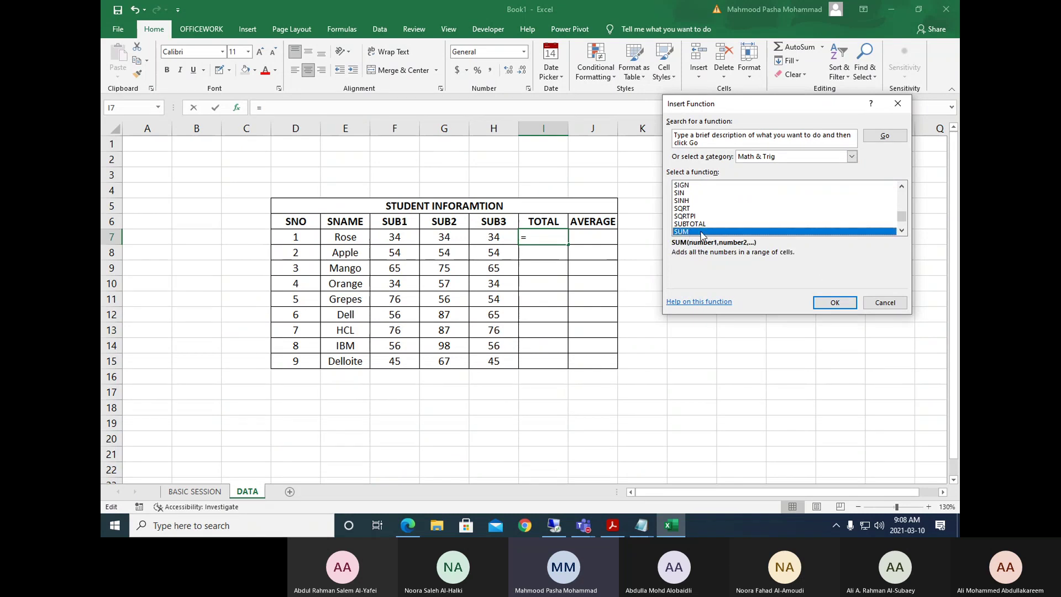
{"action": "left_click", "coordinate": [833, 302]}
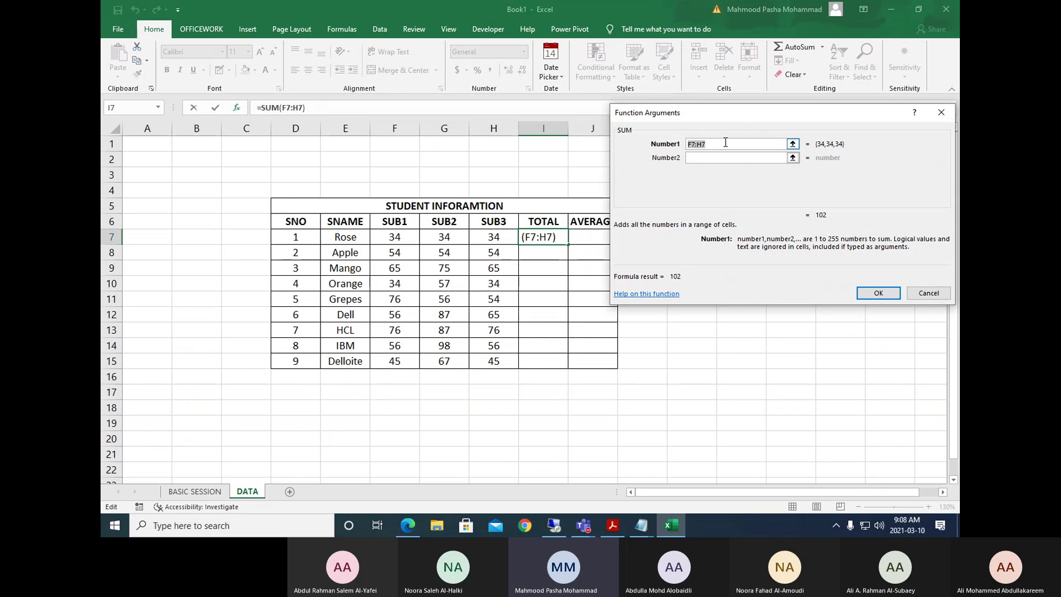
Try different ranges for SUM's Number1 argument, settle on F7:H7 and accept the formula.
{"action": "left_click", "coordinate": [792, 143]}
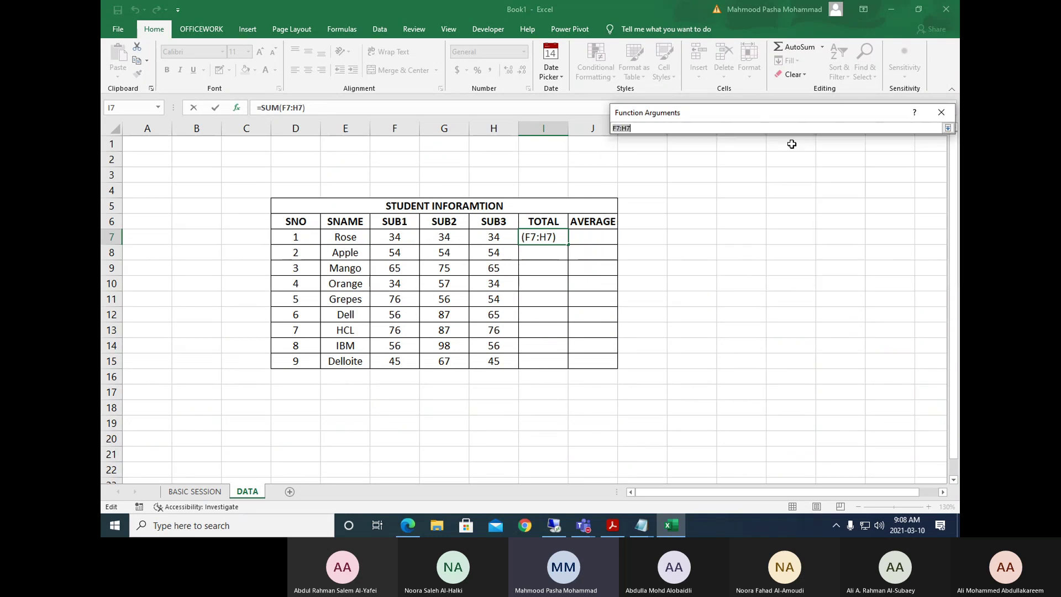
{"action": "left_click_drag", "start_coordinate": [391, 237], "coordinate": [486, 237]}
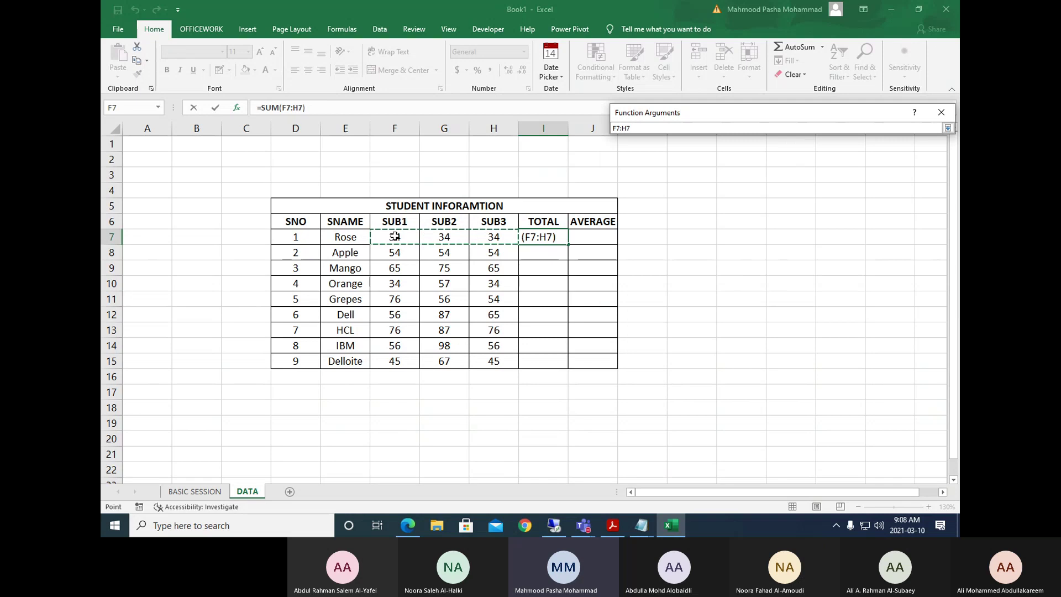
{"action": "left_click_drag", "start_coordinate": [391, 236], "coordinate": [396, 360]}
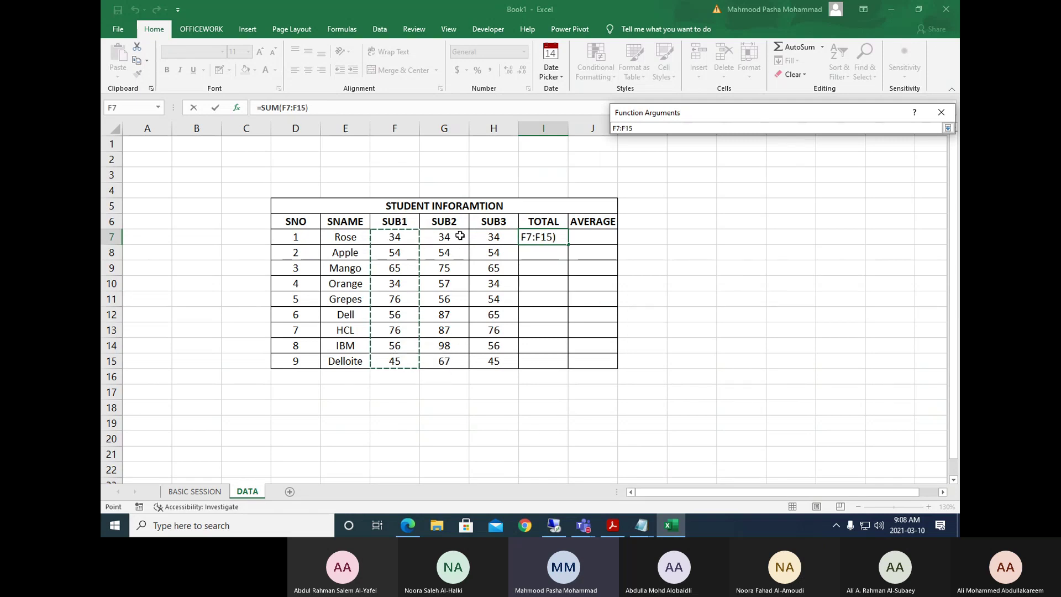
{"action": "left_click_drag", "start_coordinate": [488, 237], "coordinate": [490, 362]}
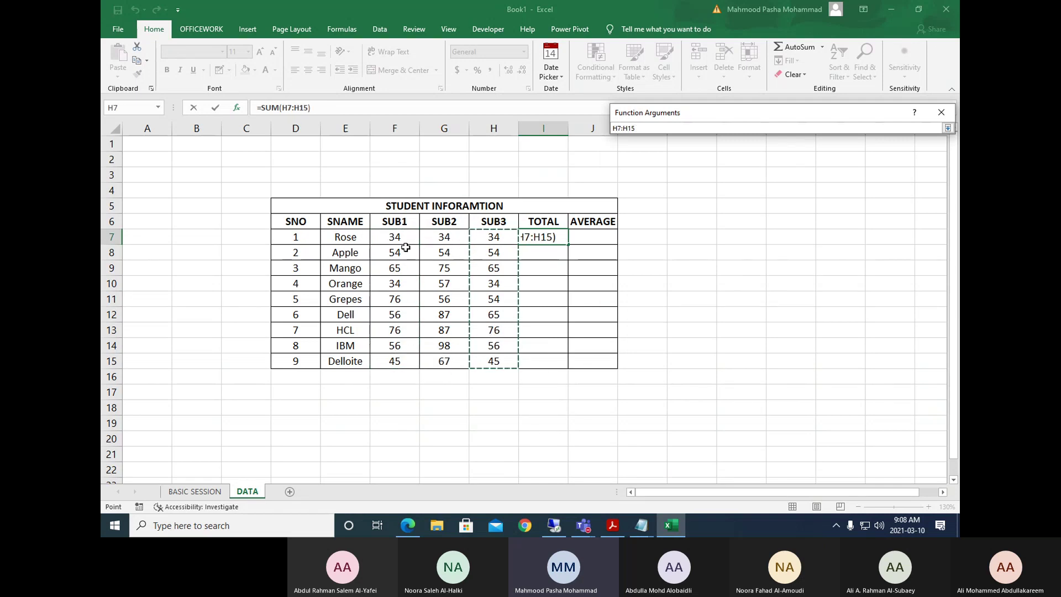
{"action": "left_click", "coordinate": [412, 237]}
{"action": "left_click_drag", "start_coordinate": [413, 238], "coordinate": [481, 237]}
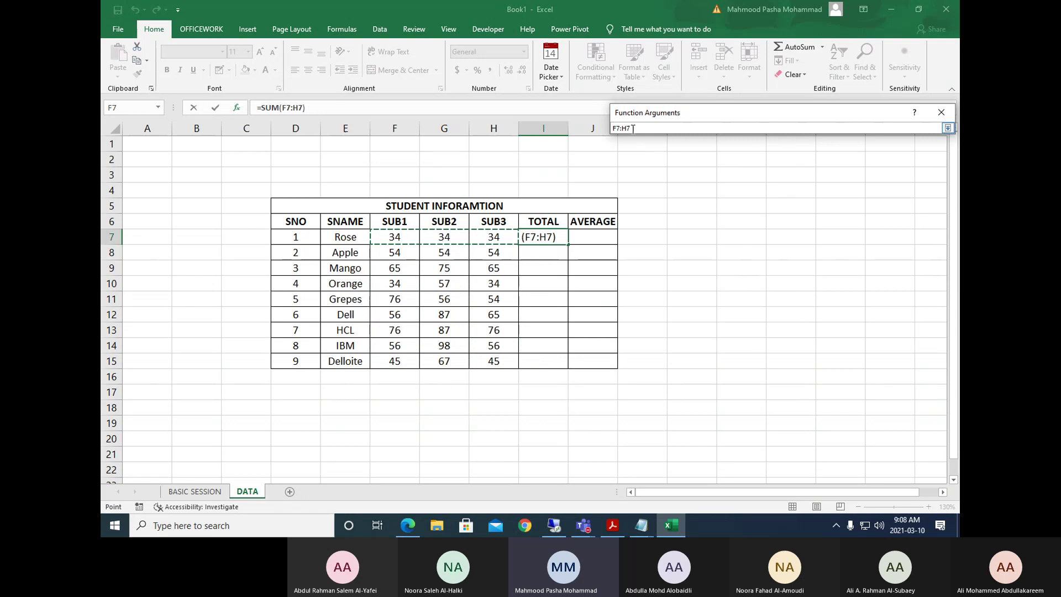
{"action": "left_click", "coordinate": [948, 128]}
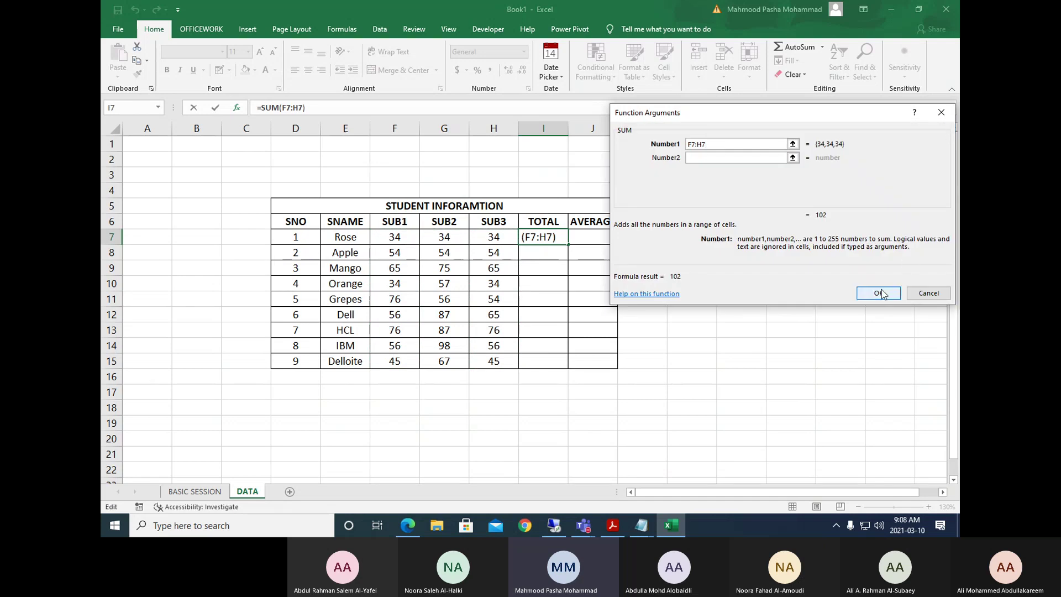
{"action": "left_click", "coordinate": [881, 294]}
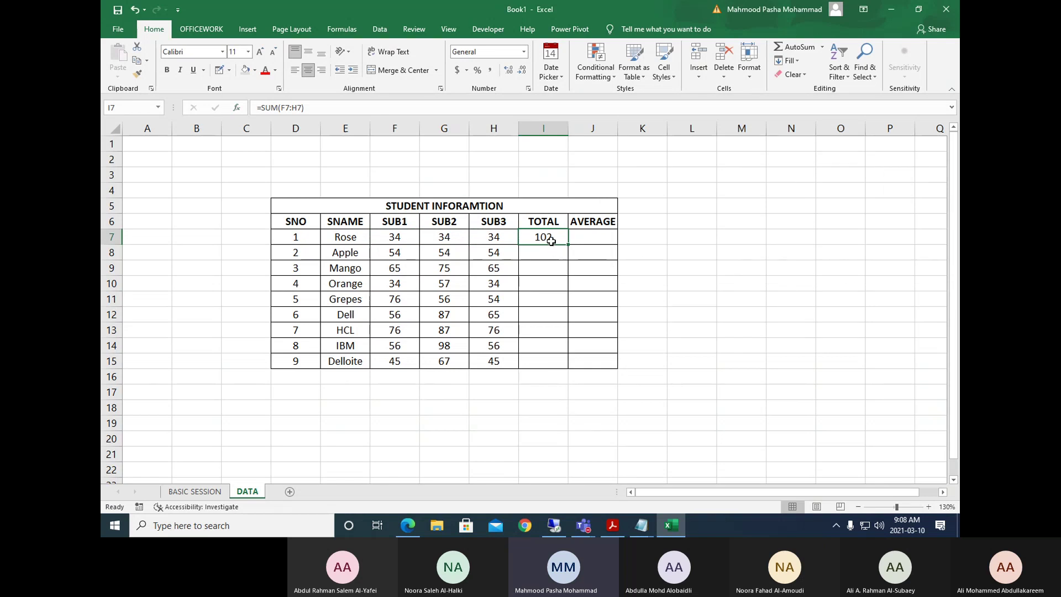
Add the marks in F20:H20 of the BASIC SESSION sheet as the Number2 argument of the SUM in I7.
{"action": "left_click", "coordinate": [237, 108]}
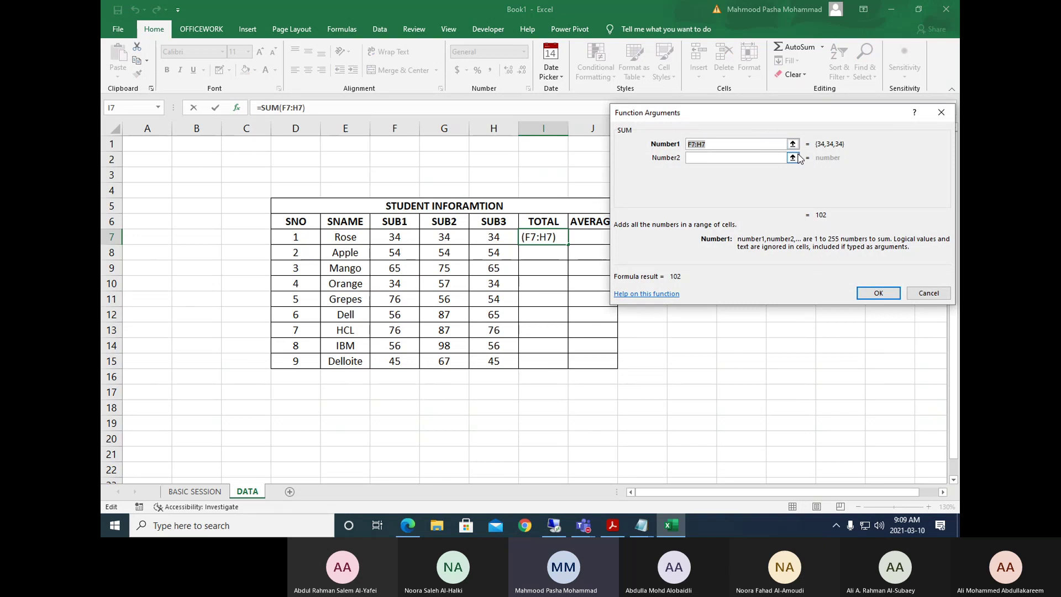
{"action": "left_click", "coordinate": [793, 159]}
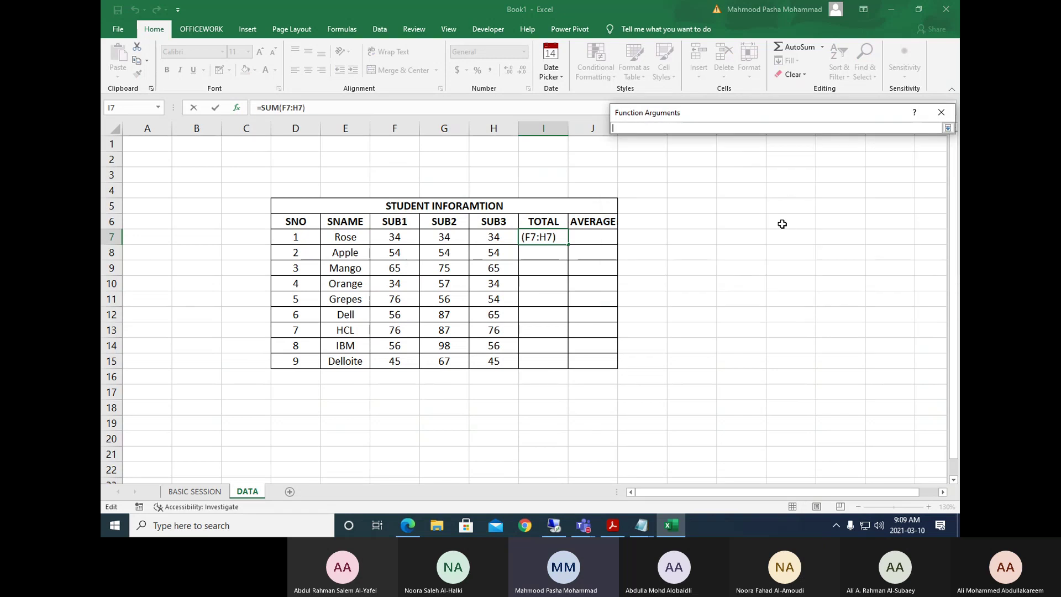
{"action": "left_click", "coordinate": [188, 492]}
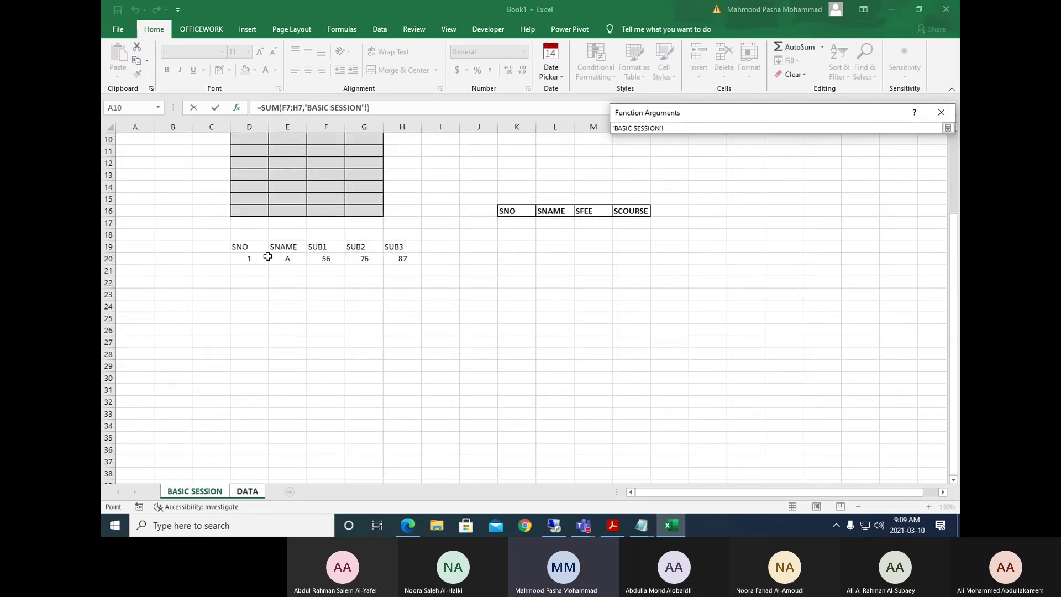
{"action": "left_click_drag", "start_coordinate": [326, 258], "coordinate": [398, 262]}
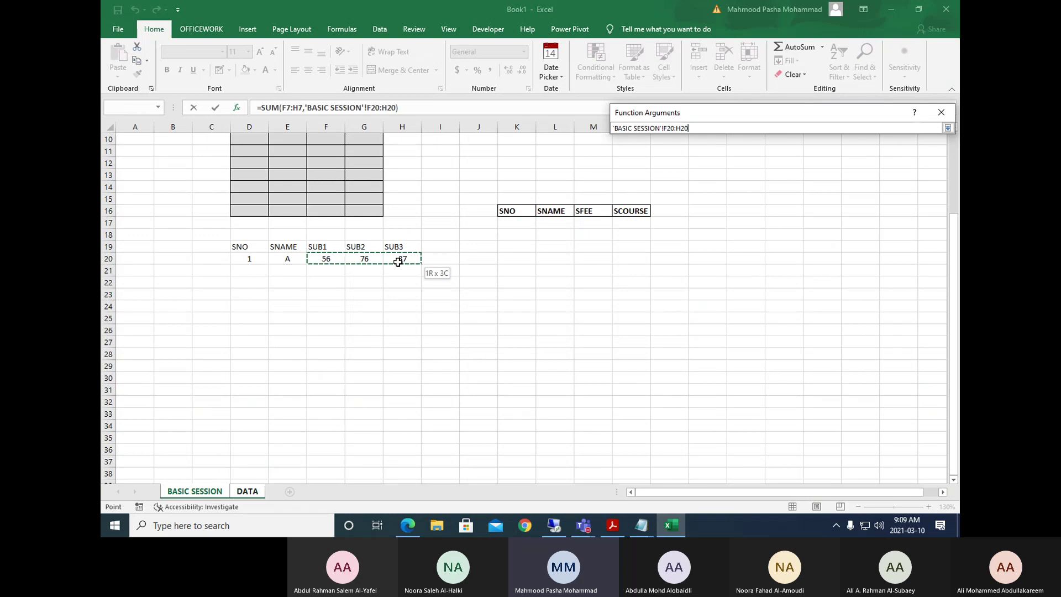
{"action": "left_click", "coordinate": [948, 128]}
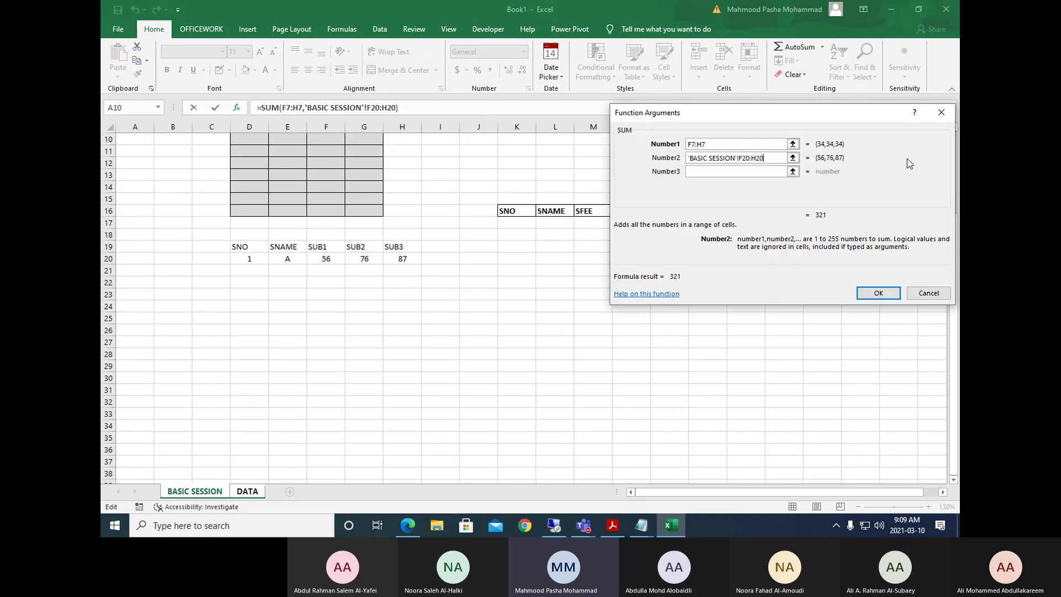
{"action": "left_click", "coordinate": [878, 293]}
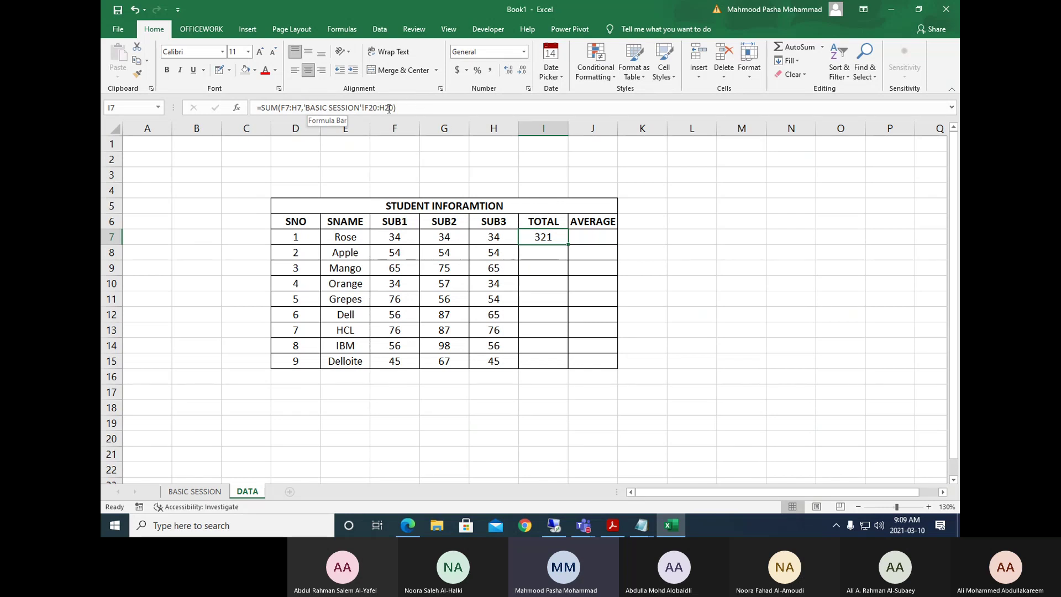
Review the SUM arguments of I7, and browse the Engineering functions from cell I8 without inserting one.
{"action": "left_click", "coordinate": [234, 109]}
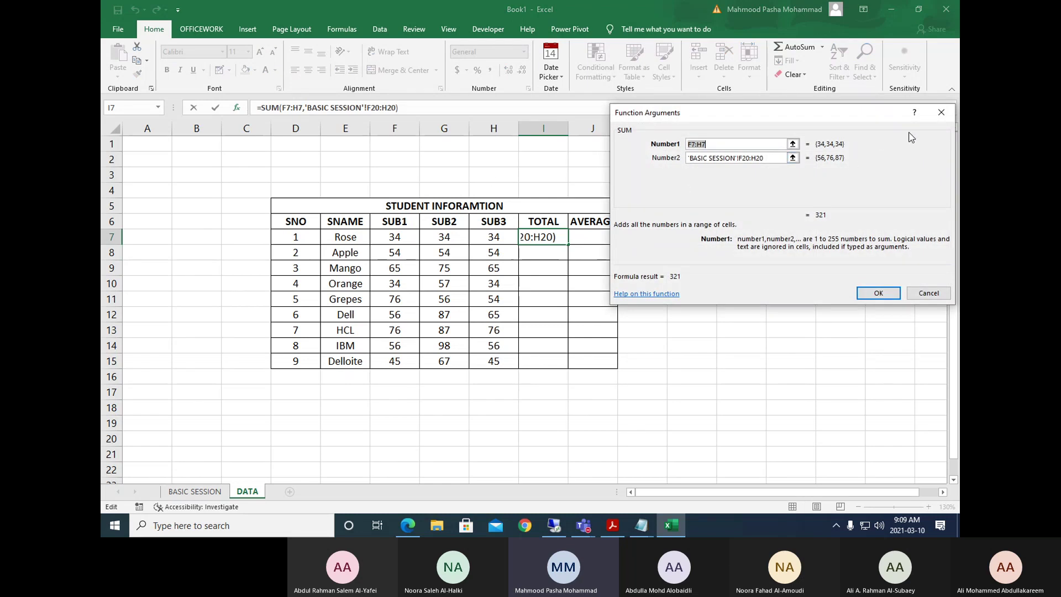
{"action": "left_click", "coordinate": [928, 293]}
{"action": "left_click", "coordinate": [552, 252]}
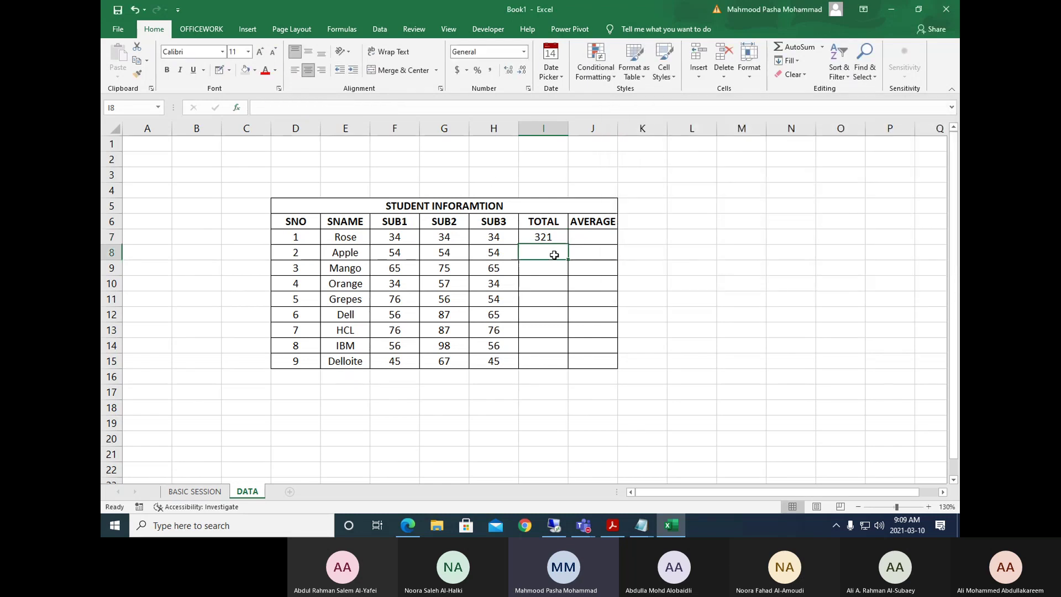
{"action": "left_click", "coordinate": [238, 108]}
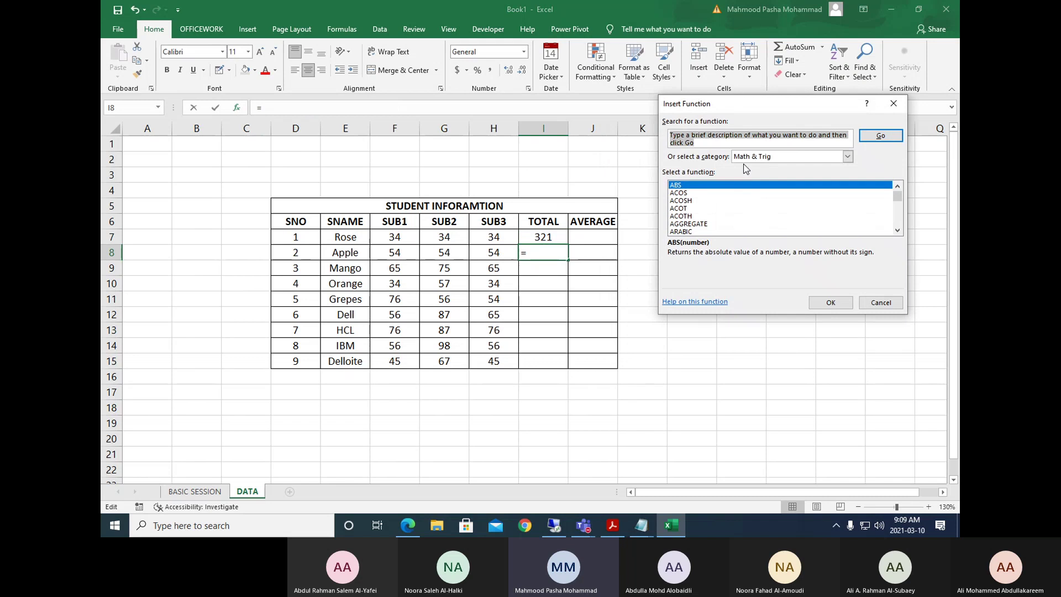
{"action": "left_click", "coordinate": [847, 156]}
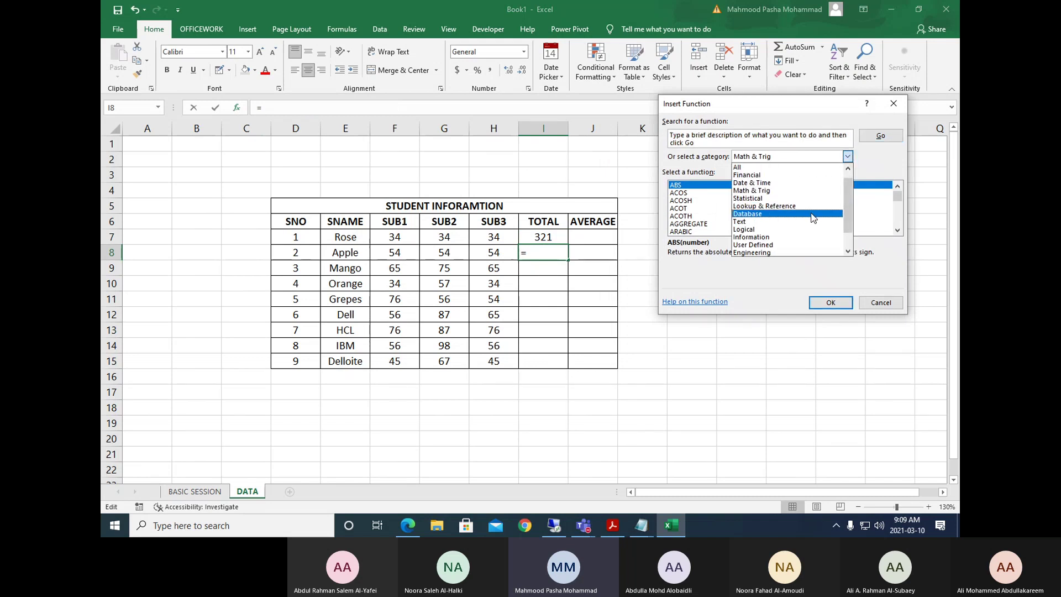
{"action": "scroll", "coordinate": [810, 217], "scroll_direction": "down", "scroll_amount": 1}
{"action": "left_click", "coordinate": [755, 235]}
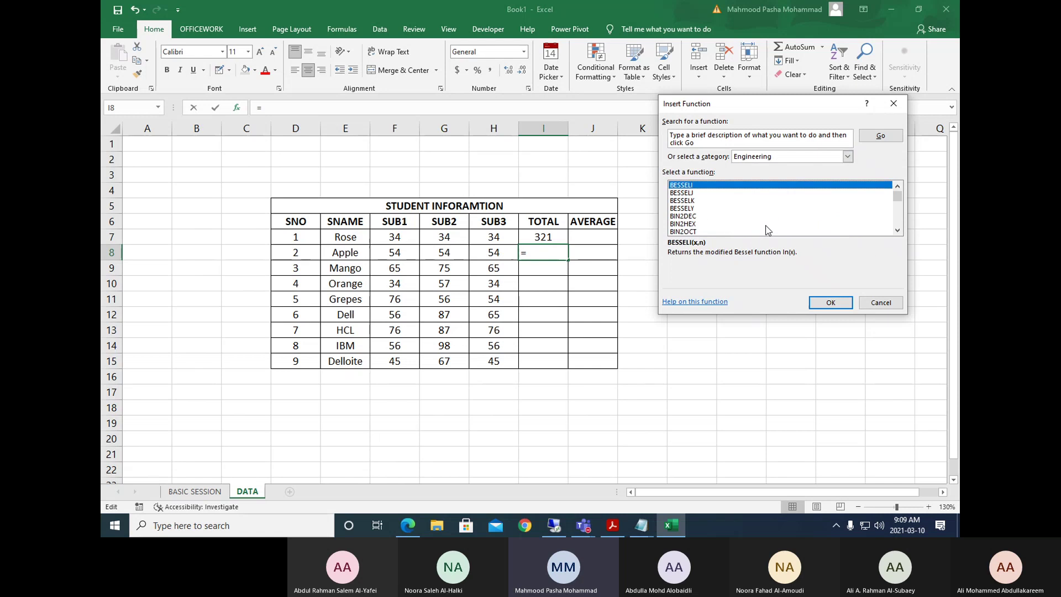
{"action": "left_click", "coordinate": [701, 209]}
{"action": "scroll", "coordinate": [709, 212], "scroll_direction": "down", "scroll_amount": 3}
{"action": "scroll", "coordinate": [708, 213], "scroll_direction": "down", "scroll_amount": 12}
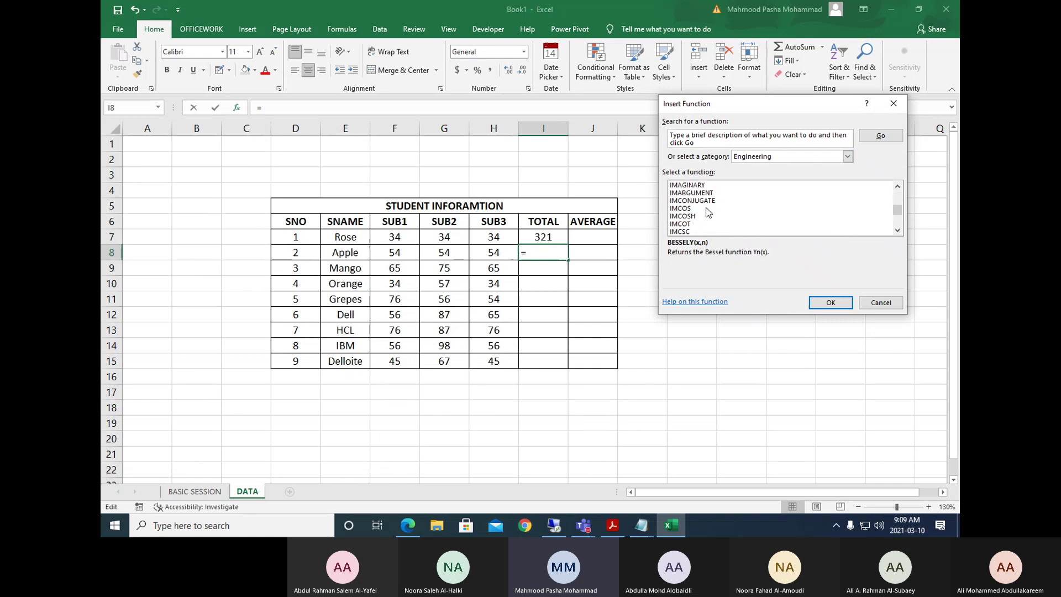
{"action": "left_click", "coordinate": [881, 303]}
Fill the TOTAL formula from I7 down to I15 for all students.
{"action": "left_click", "coordinate": [562, 241]}
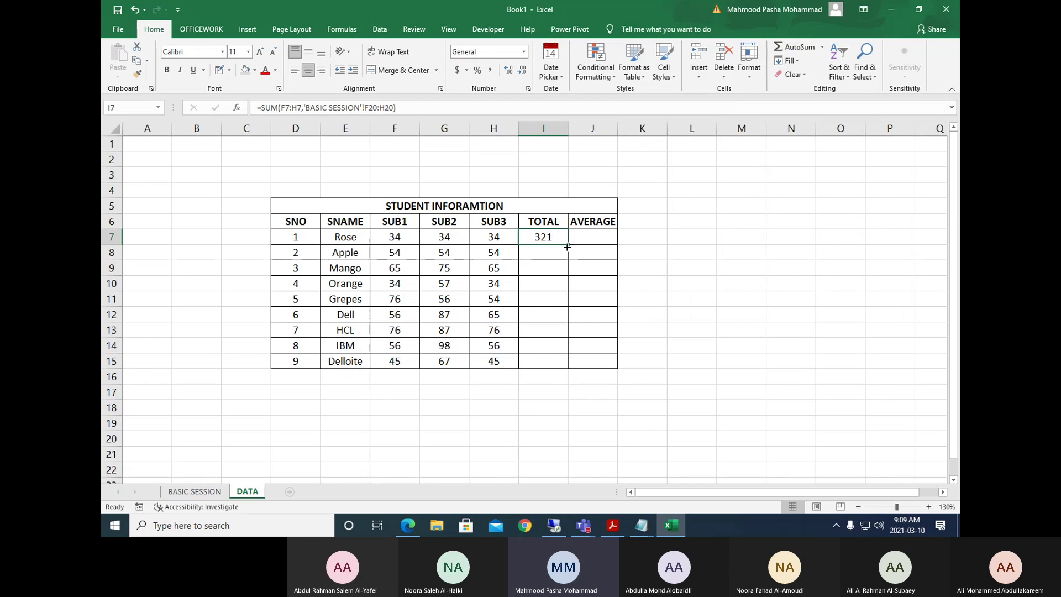
{"action": "double_click", "coordinate": [568, 244]}
Look through the Math & Trig functions for an averaging function to insert in cell J7.
{"action": "left_click", "coordinate": [578, 236]}
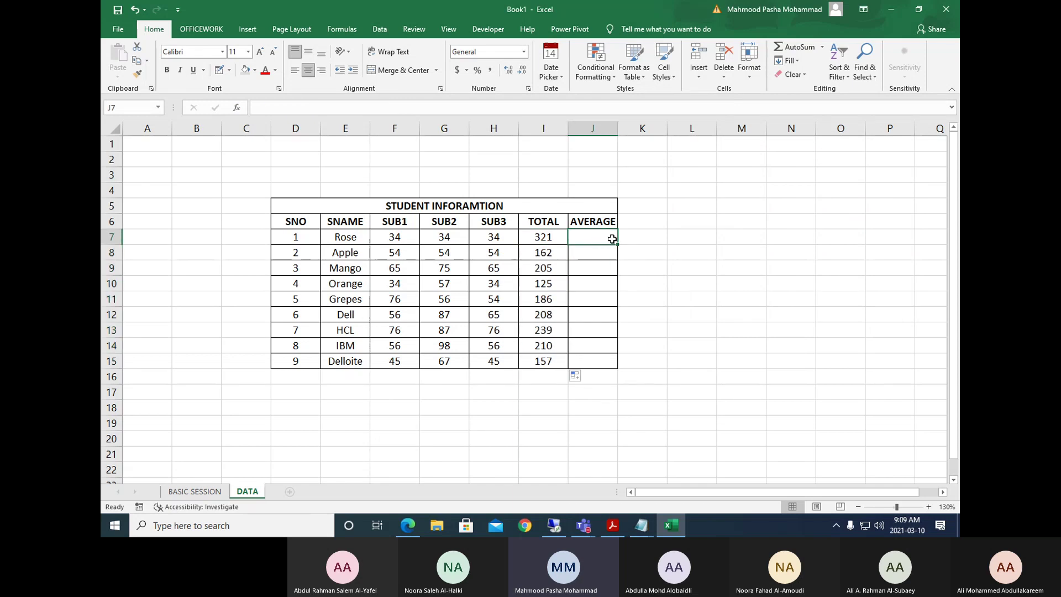
{"action": "left_click", "coordinate": [237, 108]}
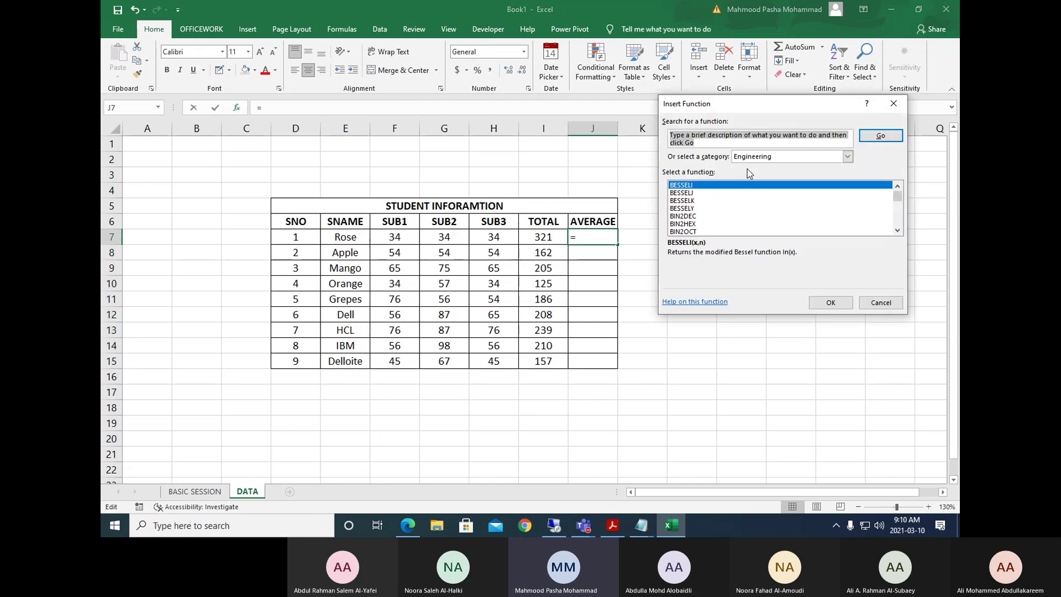
{"action": "left_click", "coordinate": [847, 157]}
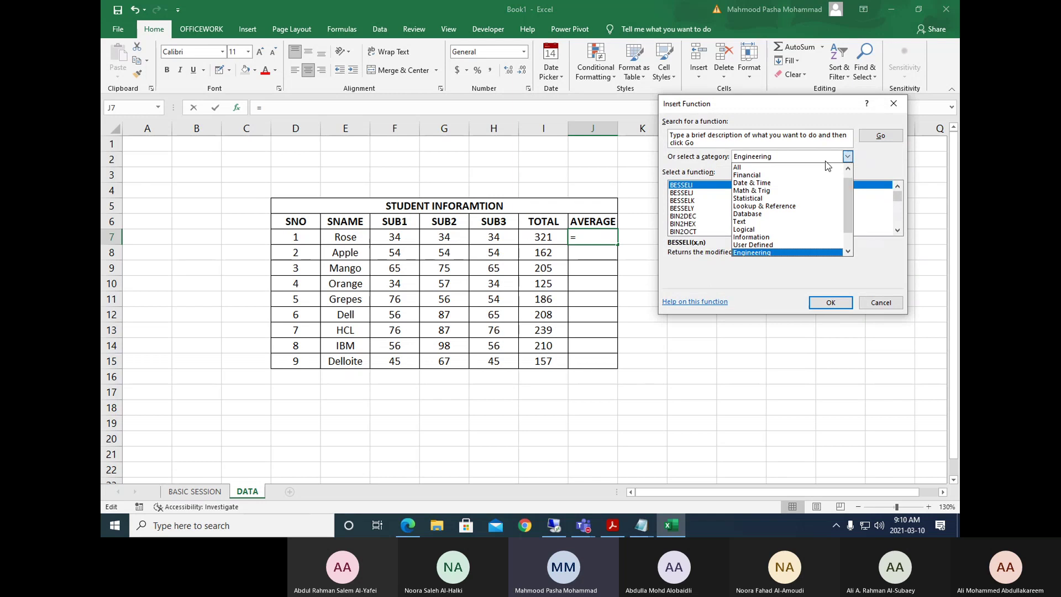
{"action": "left_click", "coordinate": [774, 192]}
{"action": "scroll", "coordinate": [720, 203], "scroll_direction": "down", "scroll_amount": 1}
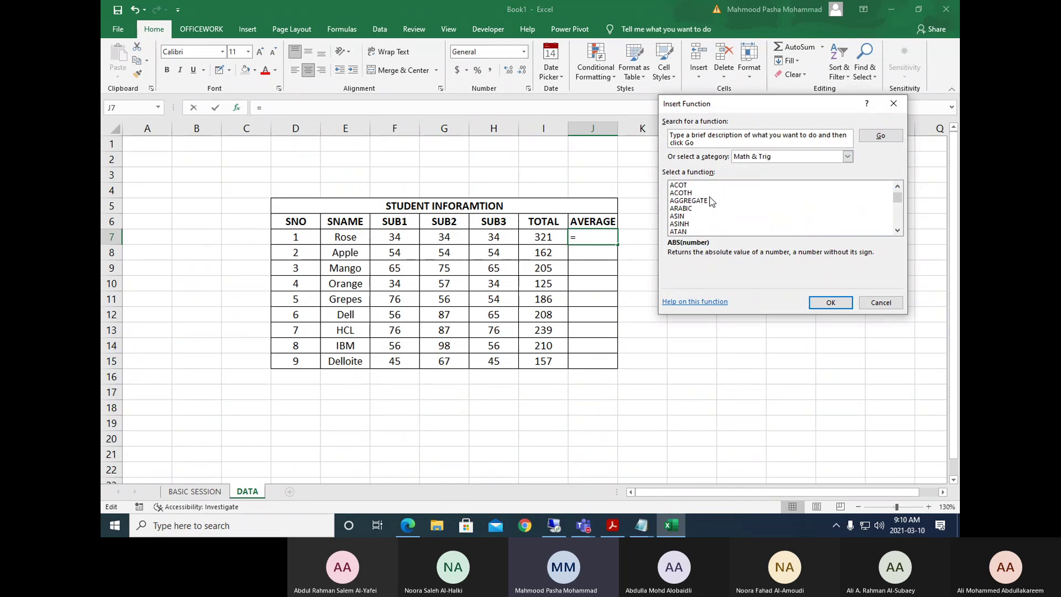
{"action": "left_click", "coordinate": [696, 209]}
{"action": "scroll", "coordinate": [713, 213], "scroll_direction": "down", "scroll_amount": 2}
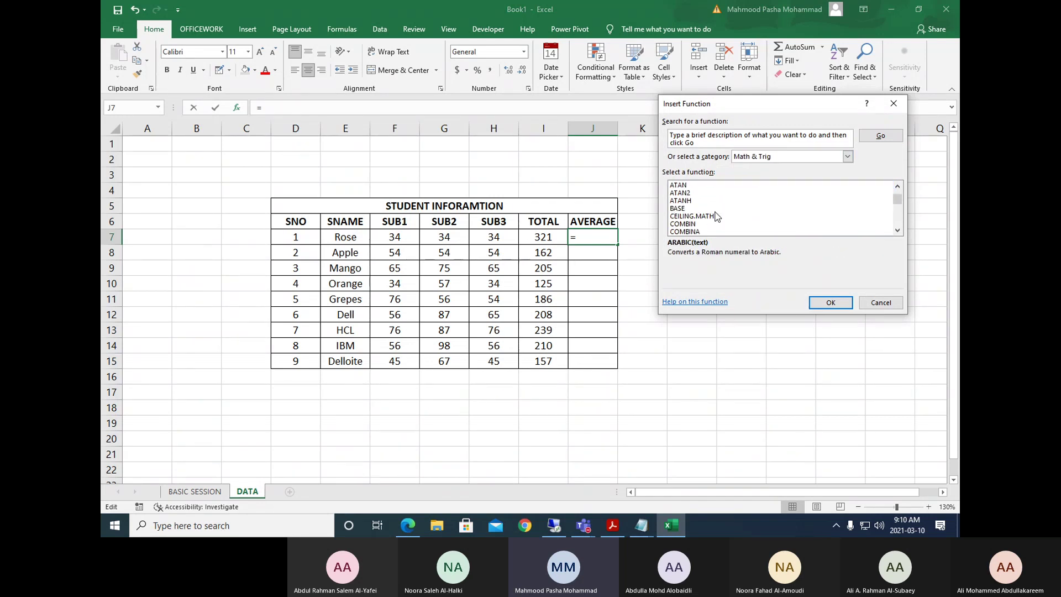
{"action": "scroll", "coordinate": [693, 213], "scroll_direction": "down", "scroll_amount": 4}
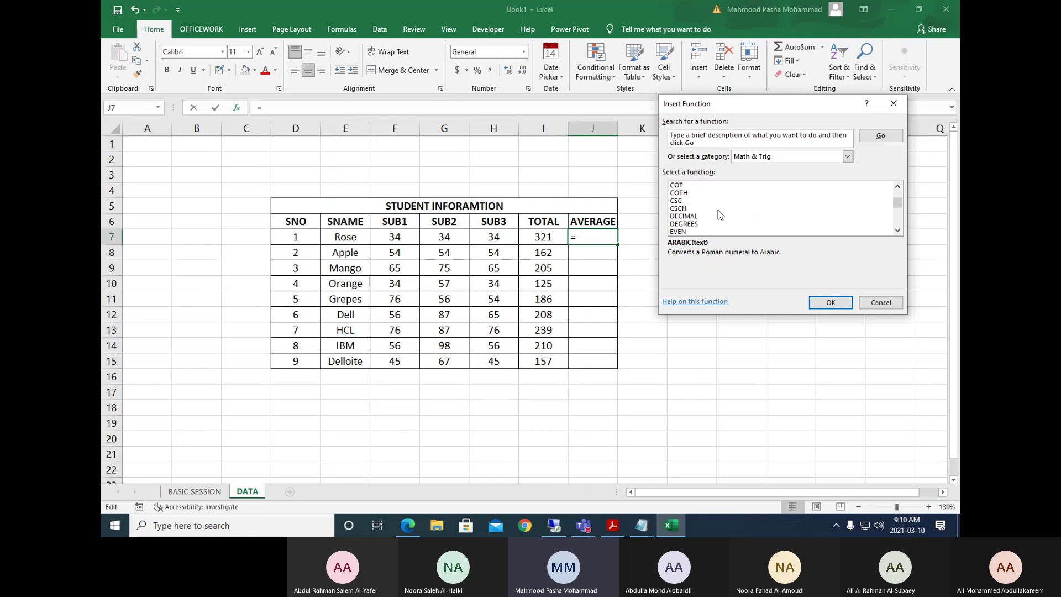
{"action": "scroll", "coordinate": [711, 227], "scroll_direction": "down", "scroll_amount": 15}
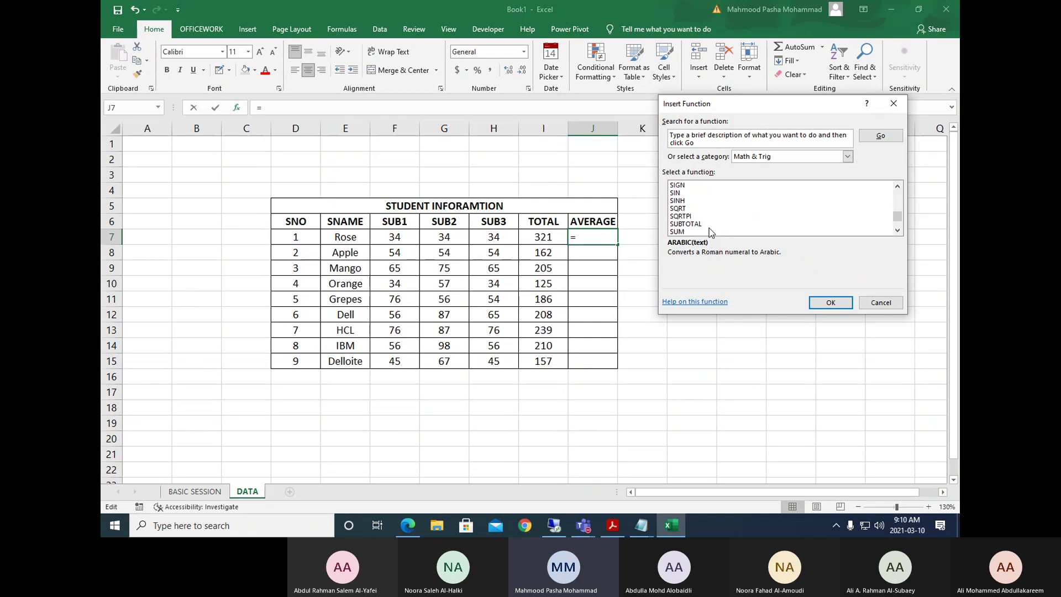
Pick AVERAGE from the complete list of functions and insert it in J7.
{"action": "left_click", "coordinate": [847, 156]}
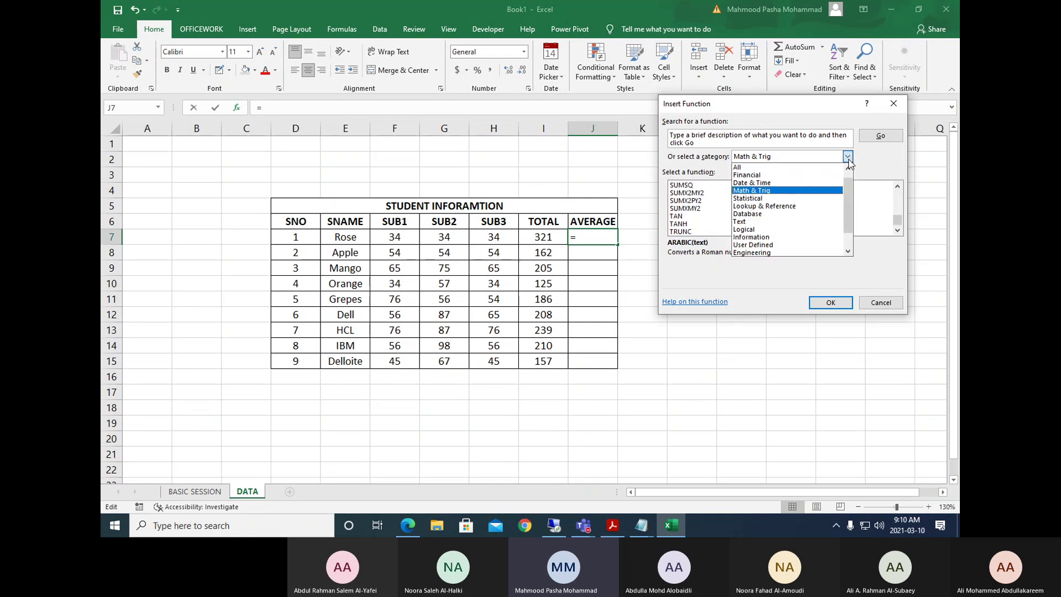
{"action": "left_click", "coordinate": [794, 167]}
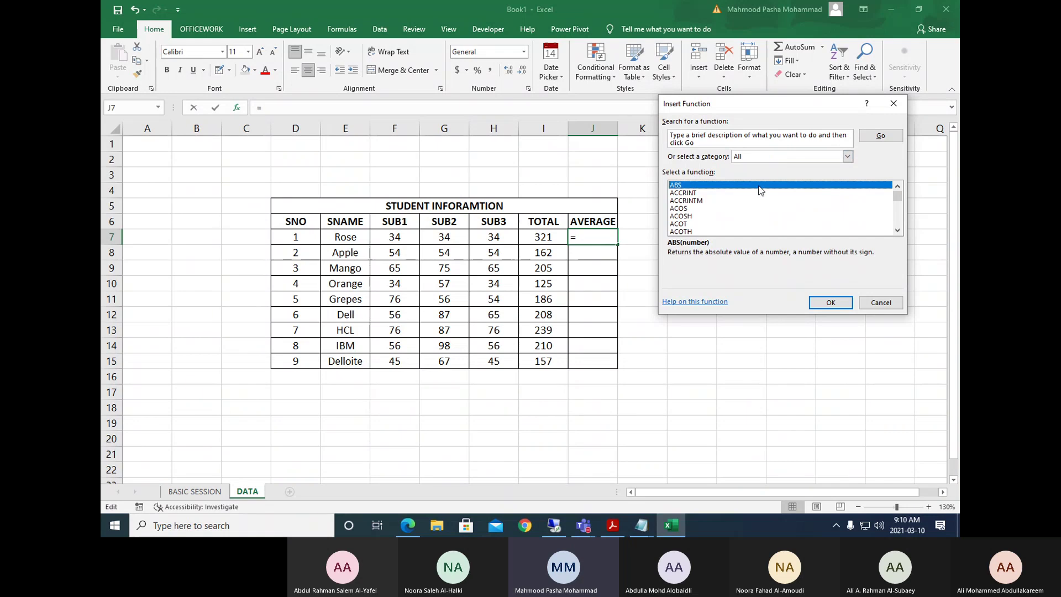
{"action": "scroll", "coordinate": [702, 207], "scroll_direction": "down", "scroll_amount": 4}
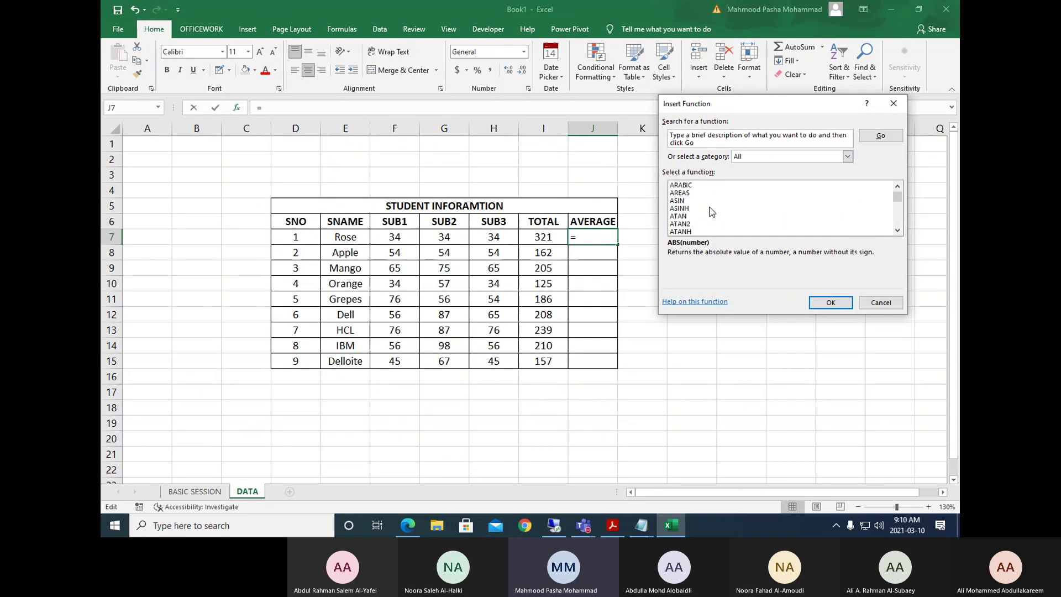
{"action": "scroll", "coordinate": [702, 208], "scroll_direction": "down", "scroll_amount": 1}
{"action": "left_click", "coordinate": [697, 201]}
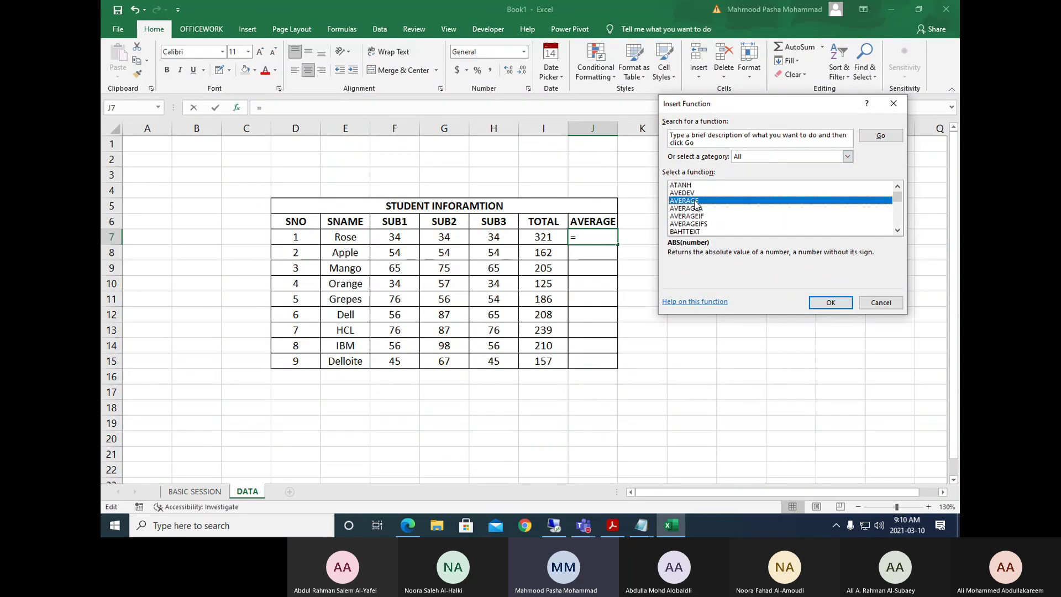
{"action": "left_click", "coordinate": [829, 304]}
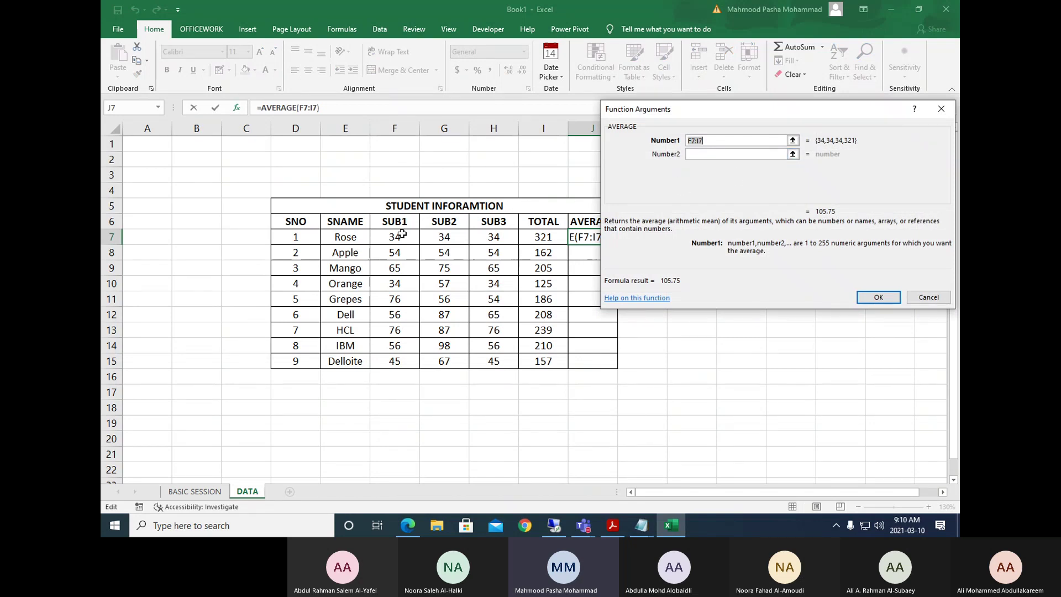
Set AVERAGE's Number1 argument to F7:H7 and fill the accepted formula from J7 down to J15.
{"action": "left_click", "coordinate": [793, 140]}
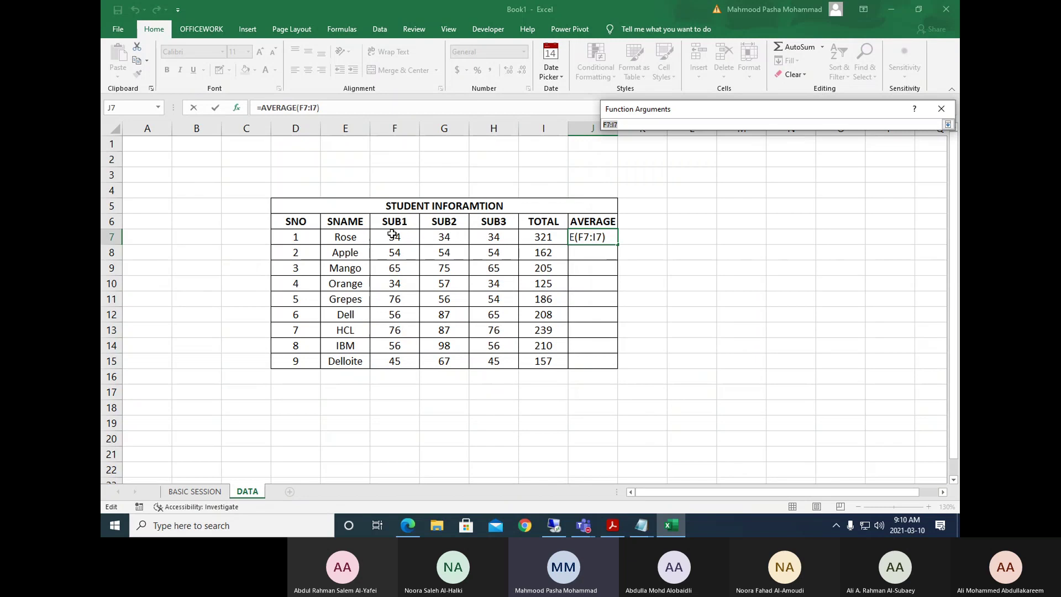
{"action": "left_click_drag", "start_coordinate": [392, 234], "coordinate": [485, 237]}
{"action": "left_click", "coordinate": [947, 124]}
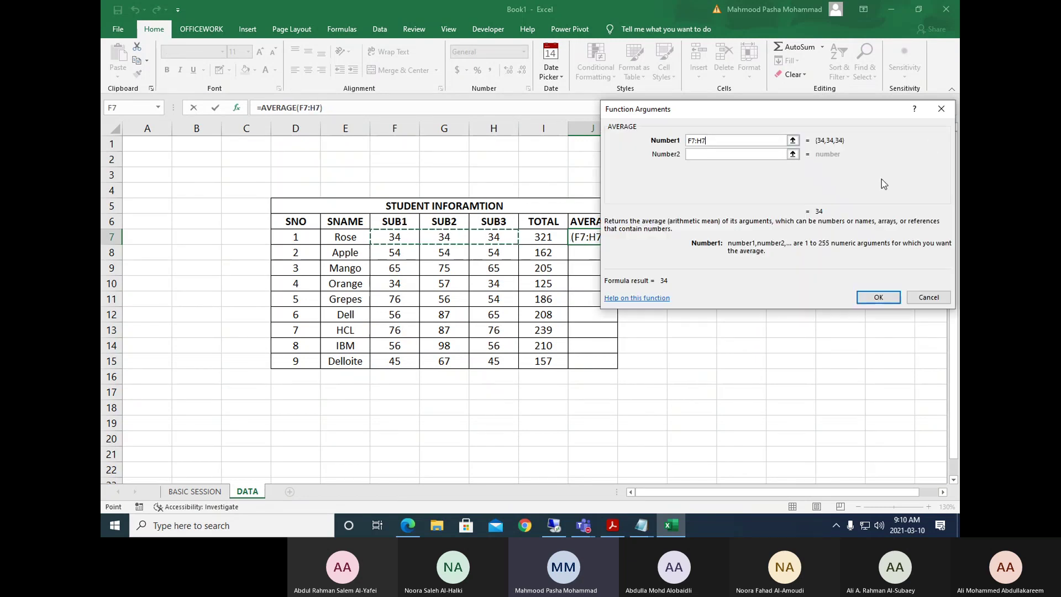
{"action": "left_click", "coordinate": [878, 297]}
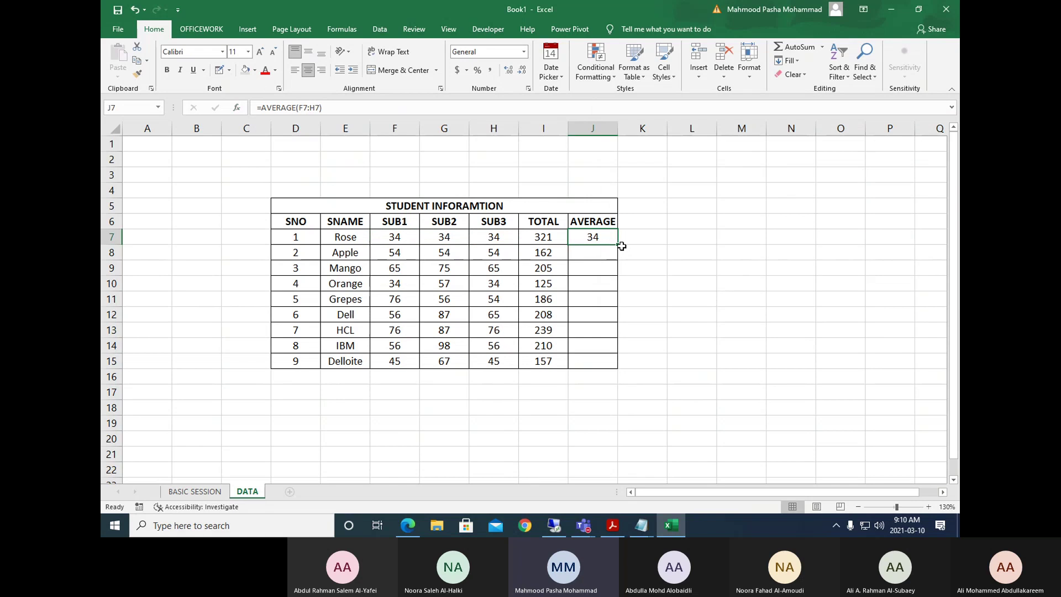
{"action": "double_click", "coordinate": [621, 246]}
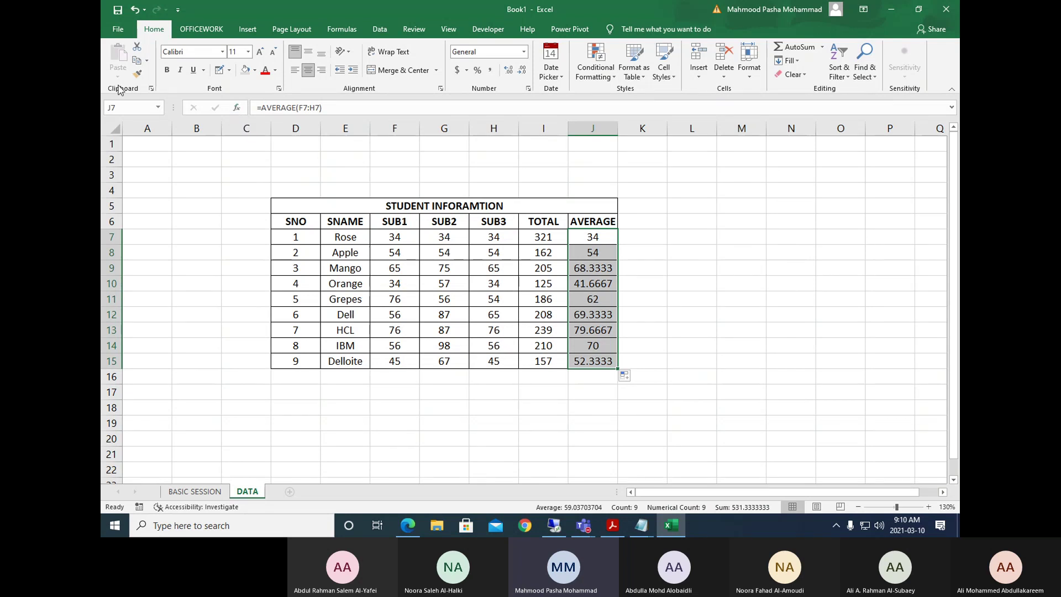
{"action": "left_click", "coordinate": [563, 172]}
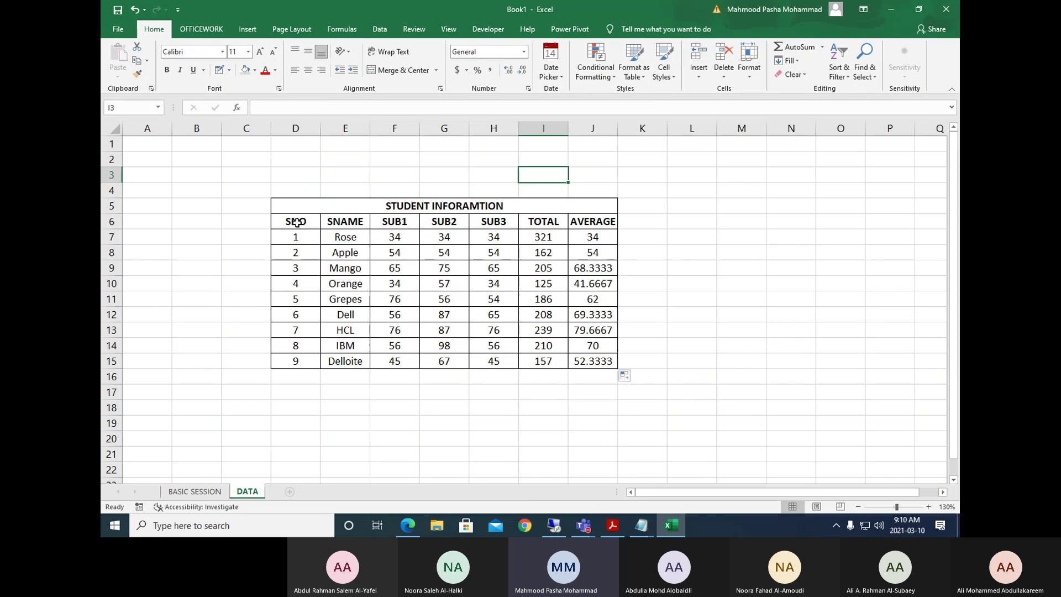
Try copying the SNAME header's format onto the student names in E7:E15 with Format Painter, and undo it.
{"action": "left_click", "coordinate": [355, 222]}
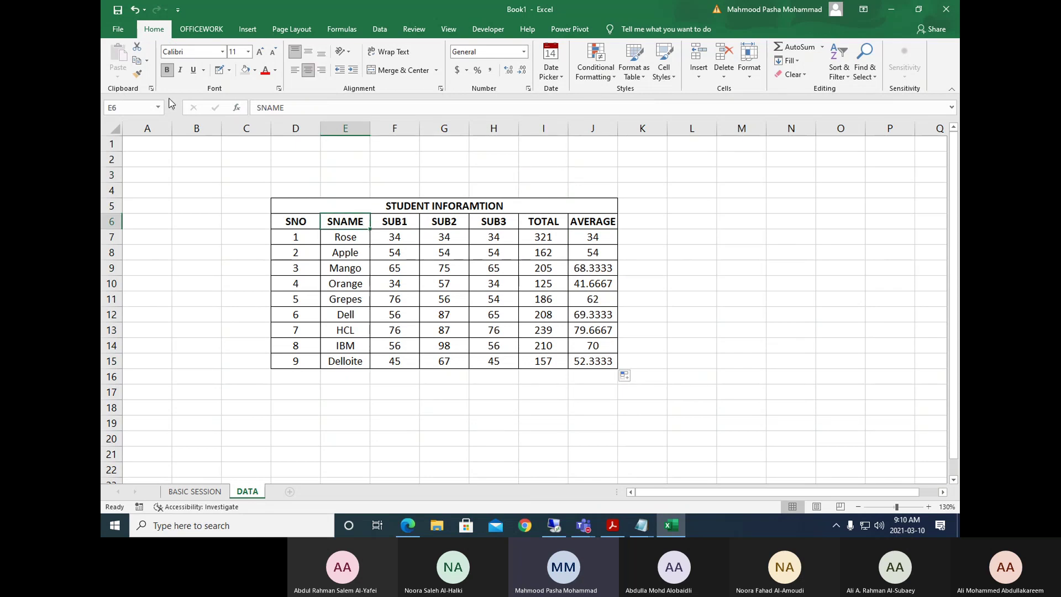
{"action": "left_click", "coordinate": [140, 79]}
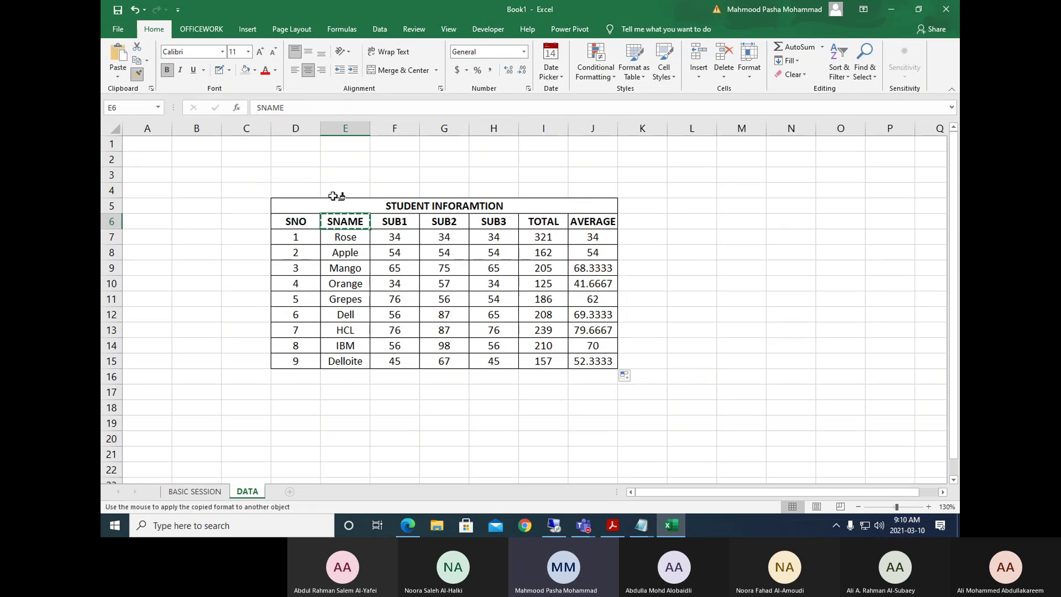
{"action": "left_click_drag", "start_coordinate": [349, 235], "coordinate": [348, 361]}
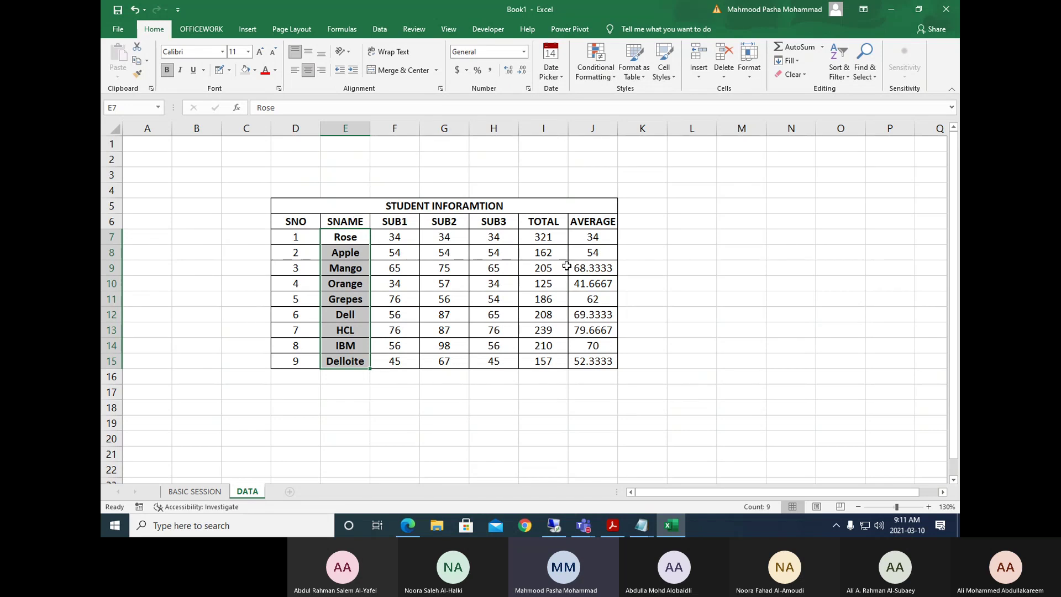
{"action": "key", "text": "ctrl+q"}
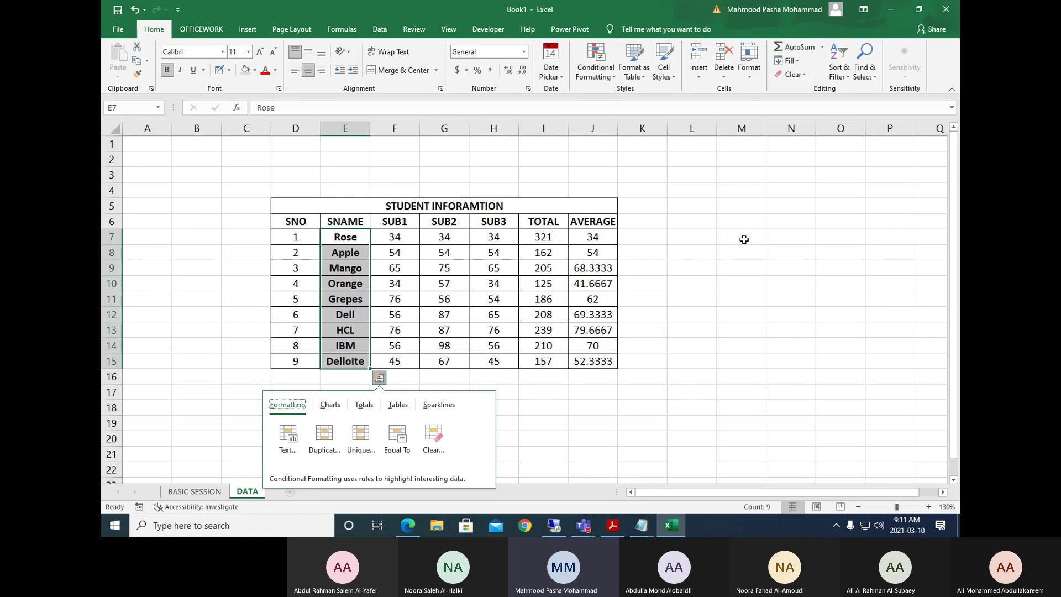
{"action": "left_click", "coordinate": [649, 407]}
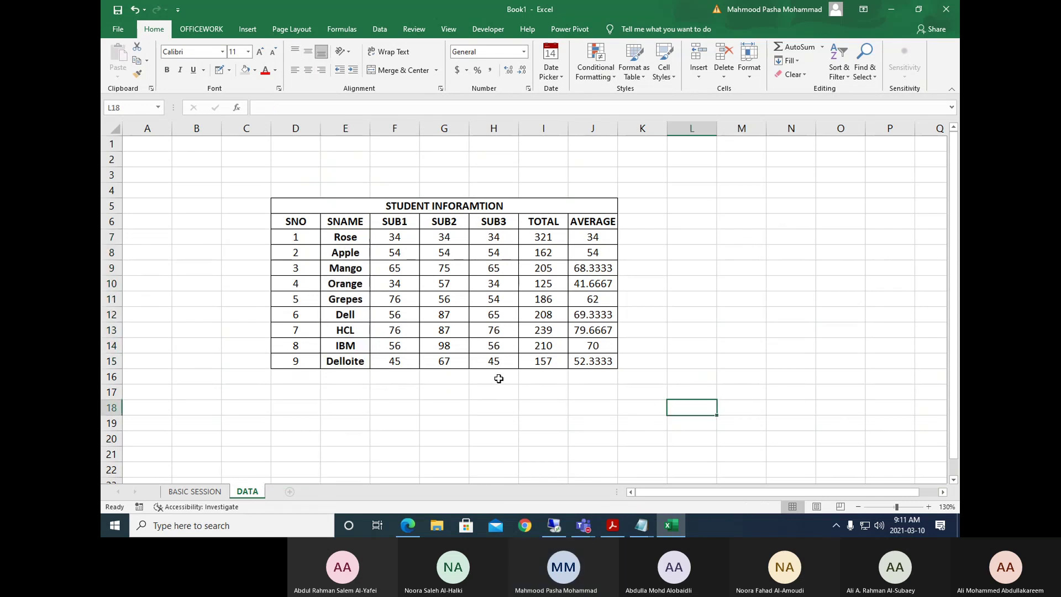
{"action": "key", "text": "ctrl+z"}
Set the font size of the SNAME header in E6 to 14.
{"action": "left_click", "coordinate": [354, 252]}
{"action": "left_click", "coordinate": [358, 220]}
{"action": "key", "text": "ctrl+c"}
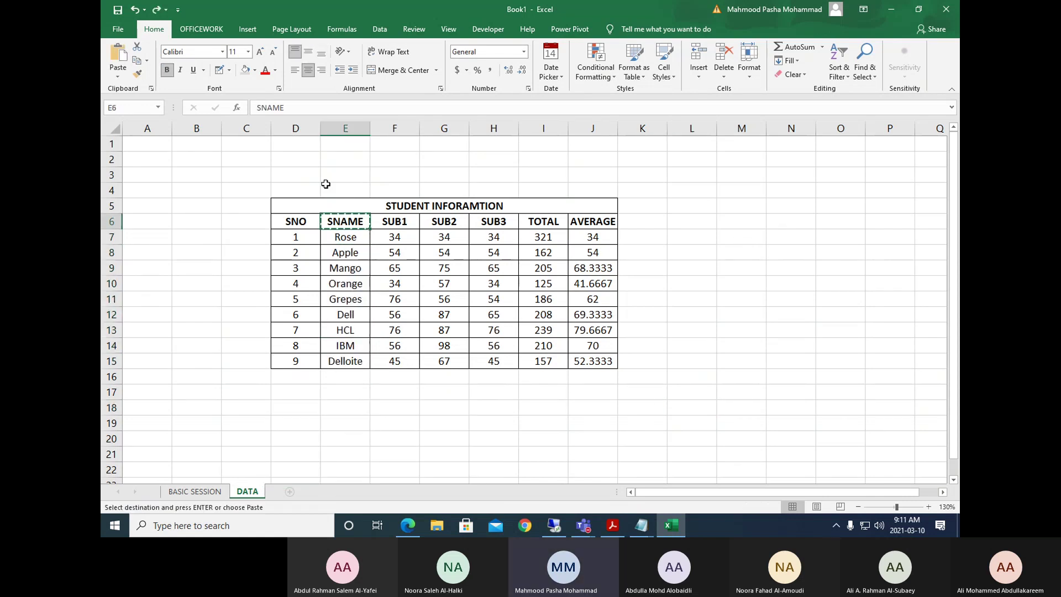
{"action": "left_click", "coordinate": [248, 51]}
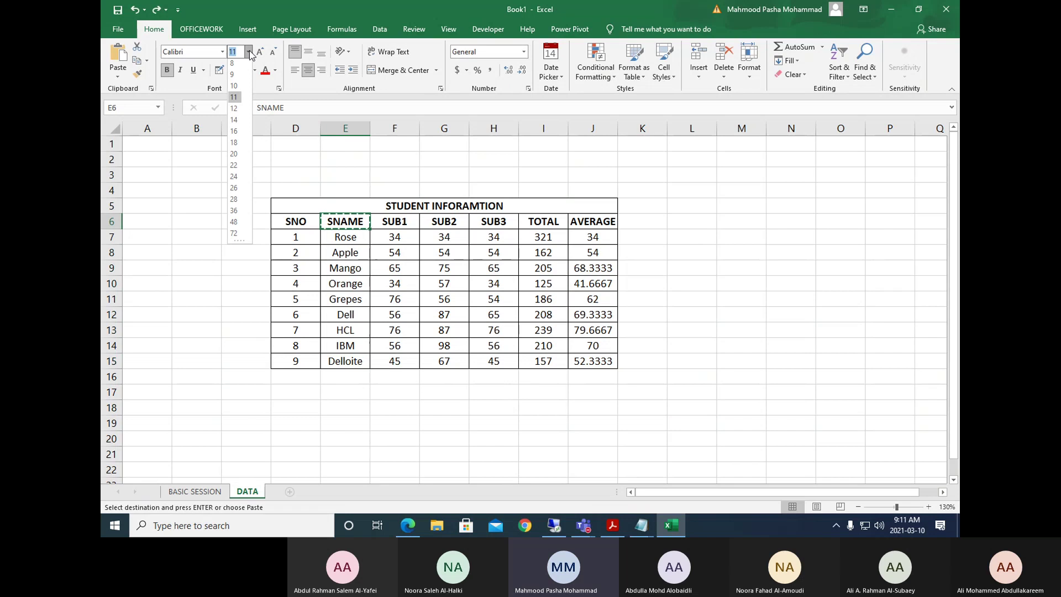
{"action": "left_click", "coordinate": [237, 122]}
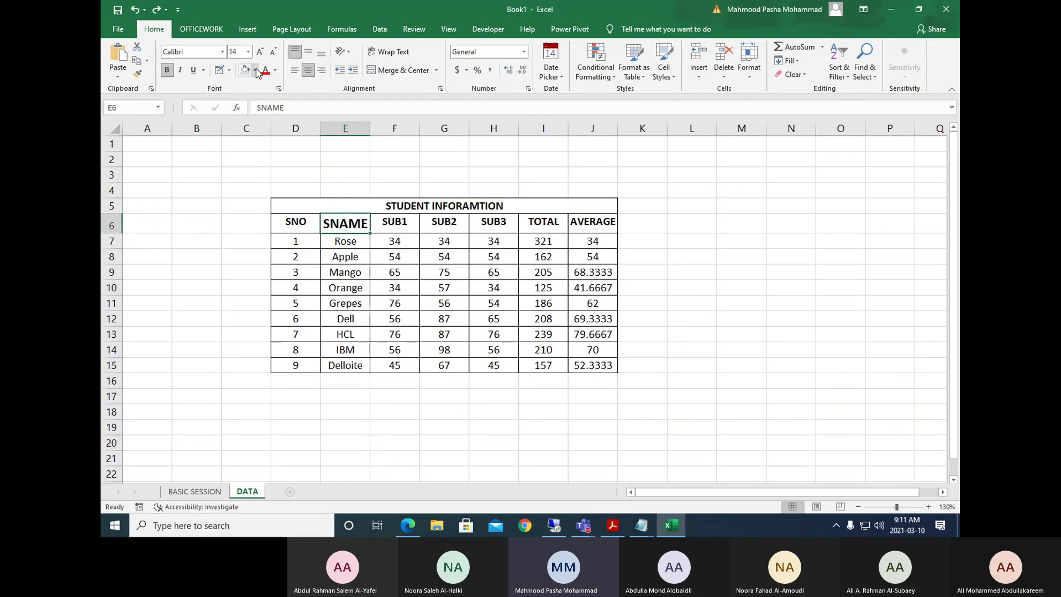
Change the SNAME header's font to Blackadder ITC and widen column E to fit its content.
{"action": "left_click", "coordinate": [222, 51]}
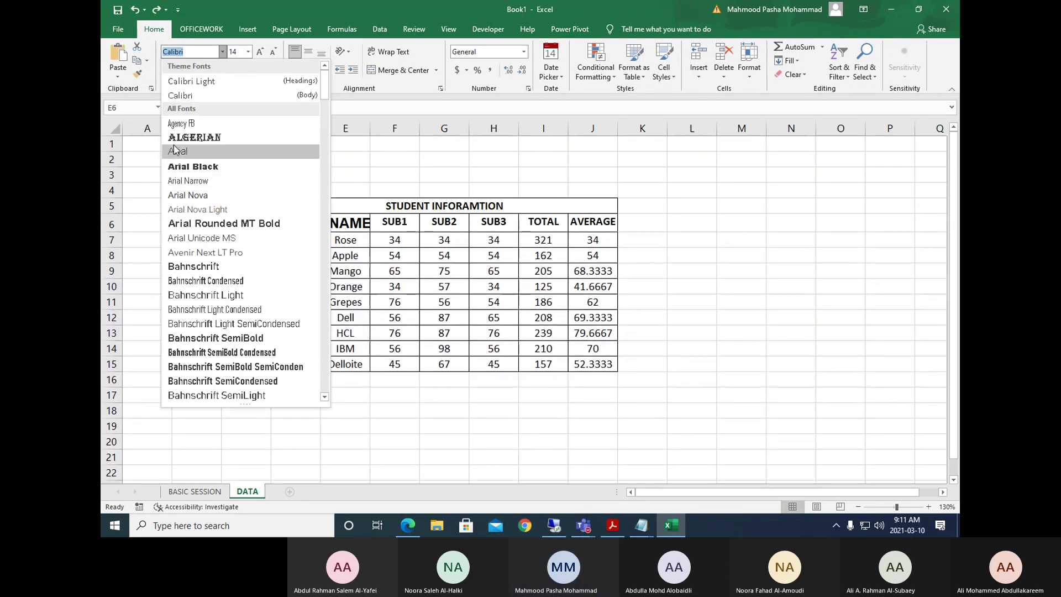
{"action": "scroll", "coordinate": [193, 232], "scroll_direction": "down", "scroll_amount": 4}
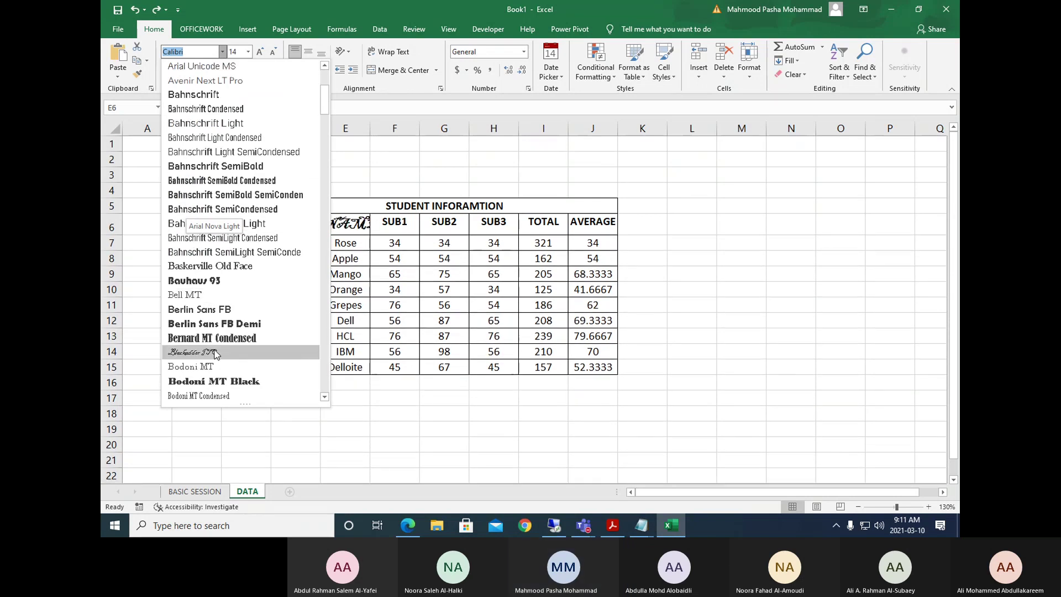
{"action": "scroll", "coordinate": [216, 354], "scroll_direction": "down", "scroll_amount": 4}
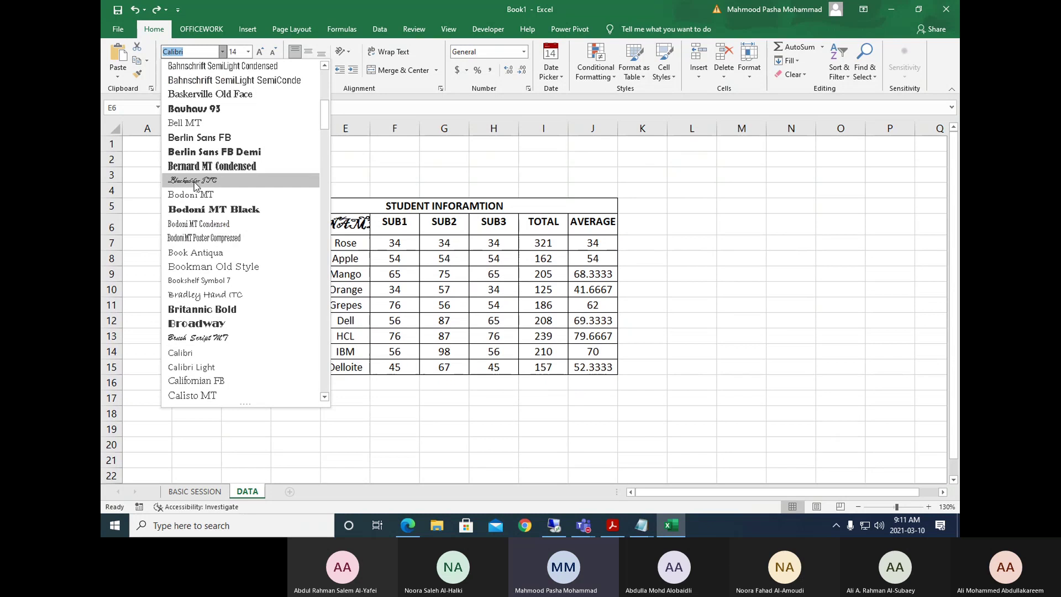
{"action": "left_click", "coordinate": [194, 182]}
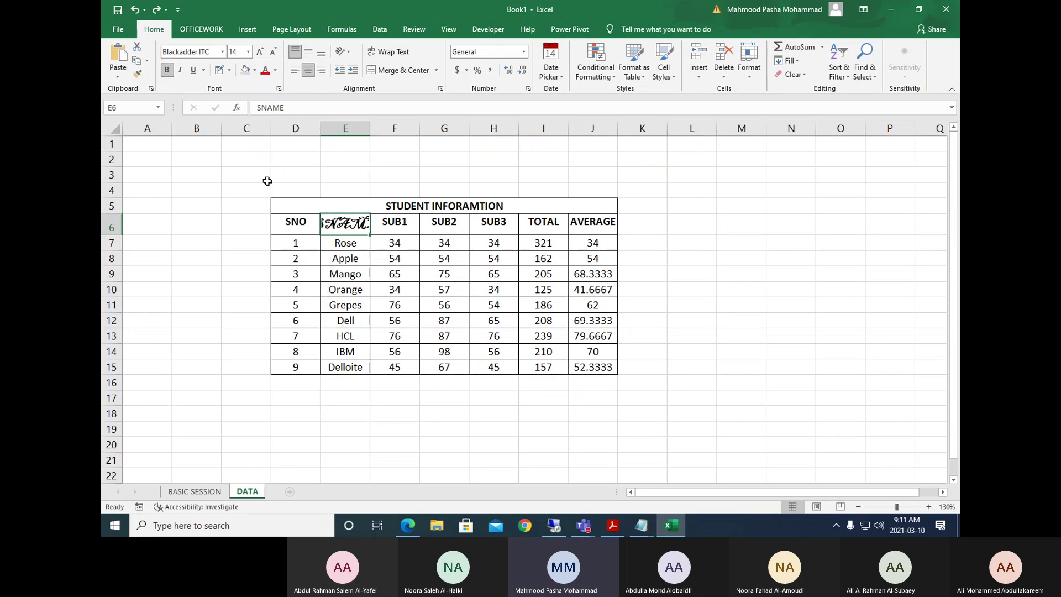
{"action": "double_click", "coordinate": [371, 128]}
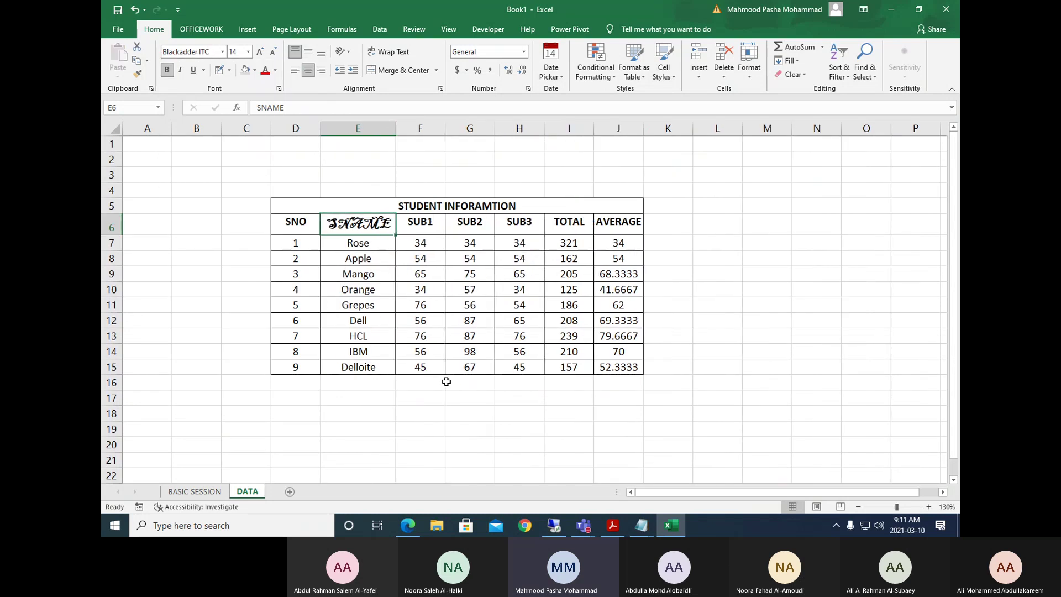
{"action": "left_click", "coordinate": [467, 443]}
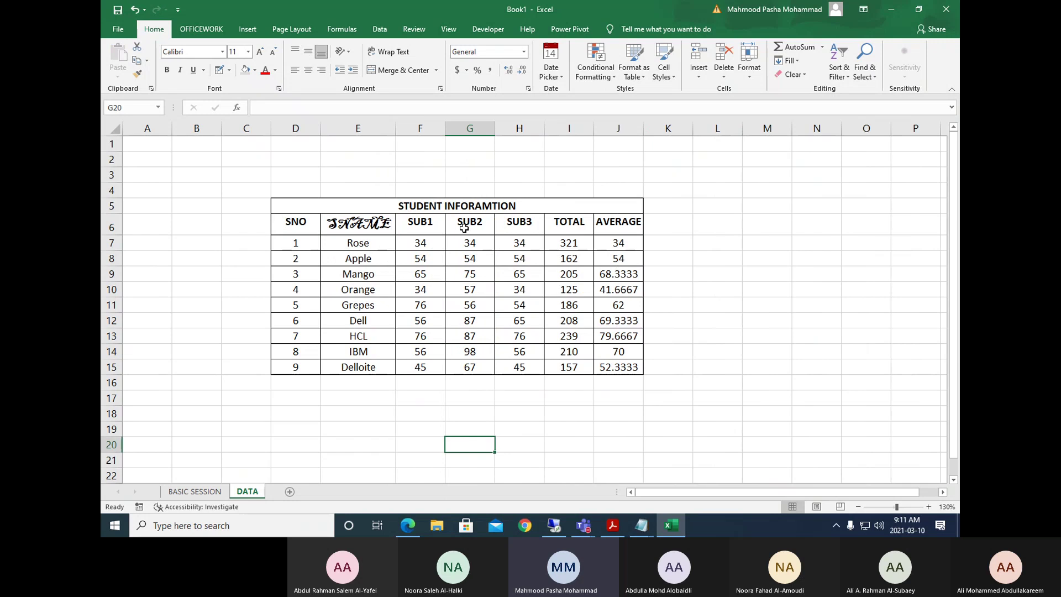
Copy the SNAME header's format onto the headers in F6:J6 with Format Painter.
{"action": "left_click", "coordinate": [368, 224]}
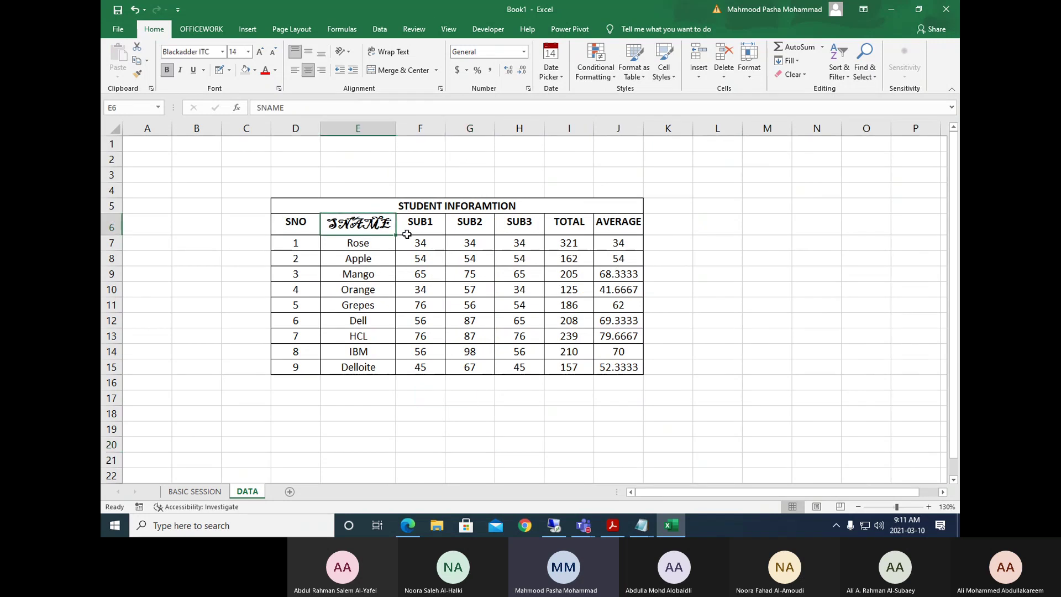
{"action": "left_click", "coordinate": [138, 74]}
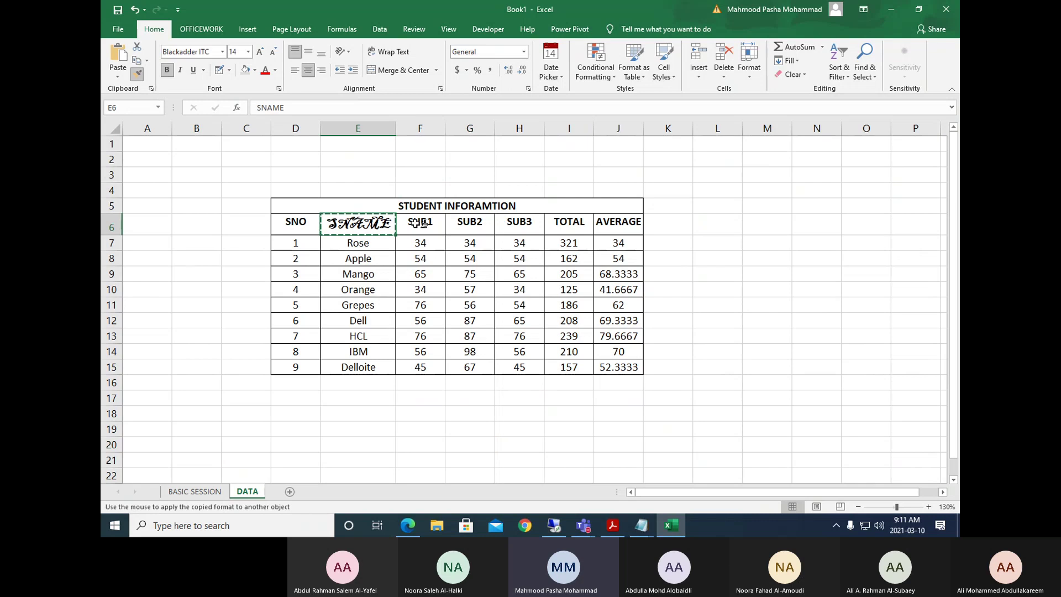
{"action": "left_click_drag", "start_coordinate": [420, 224], "coordinate": [615, 225]}
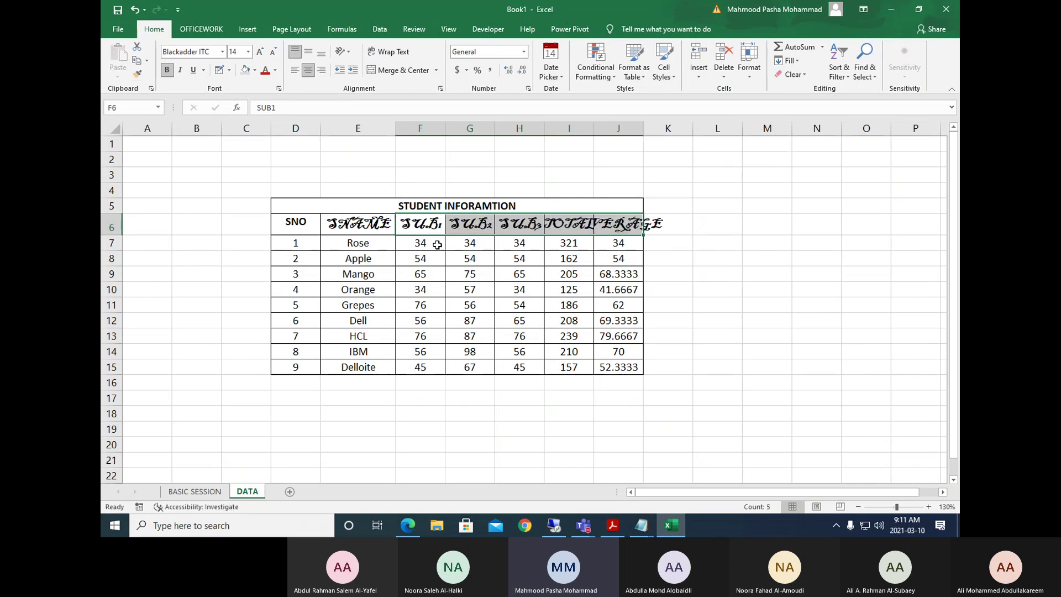
Widen columns F to J so that the restyled SUB1 to AVERAGE headers fit.
{"action": "left_click_drag", "start_coordinate": [446, 128], "coordinate": [553, 128]}
{"action": "double_click", "coordinate": [603, 128]}
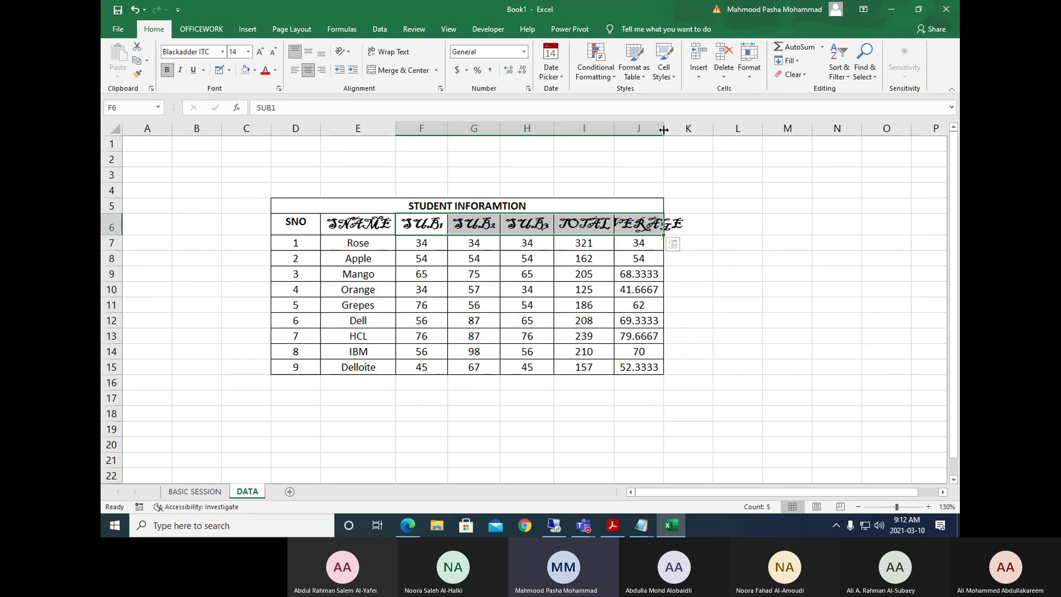
{"action": "double_click", "coordinate": [664, 128]}
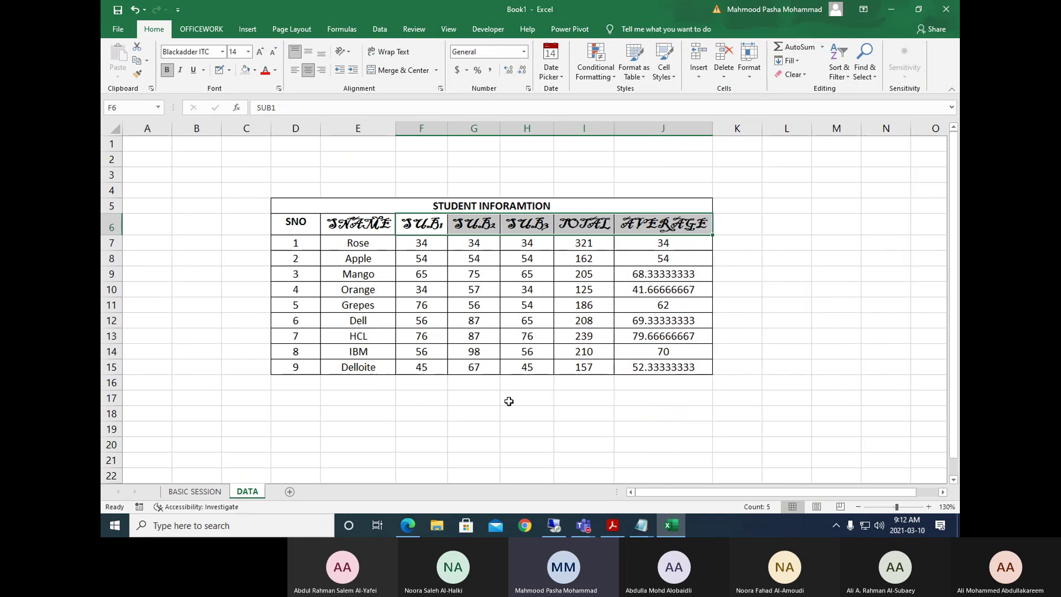
Pick up cell J7 with Format Painter and examine the available paste options.
{"action": "left_click", "coordinate": [139, 74]}
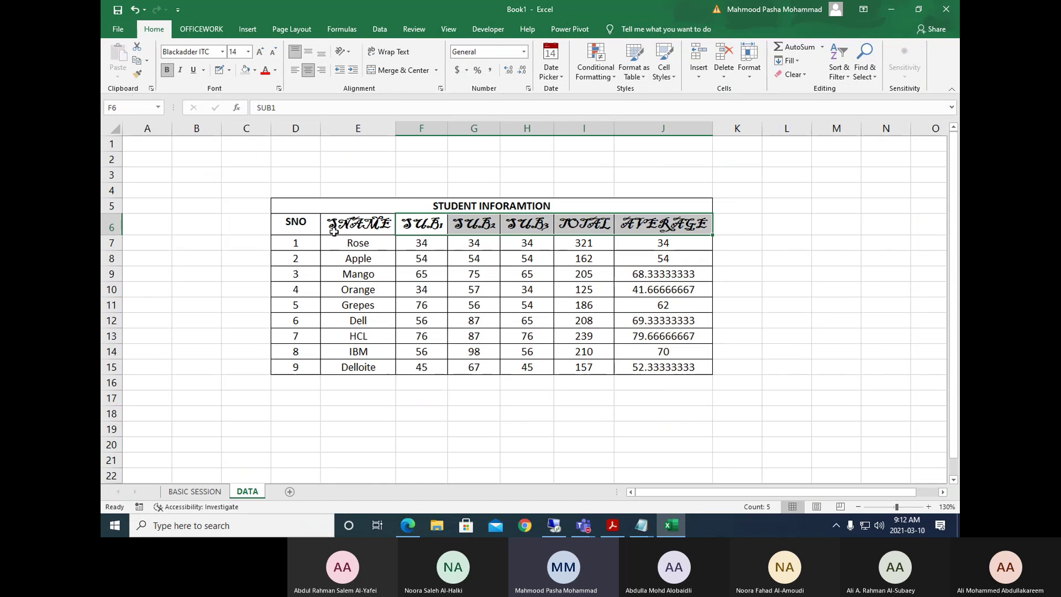
{"action": "left_click", "coordinate": [677, 246]}
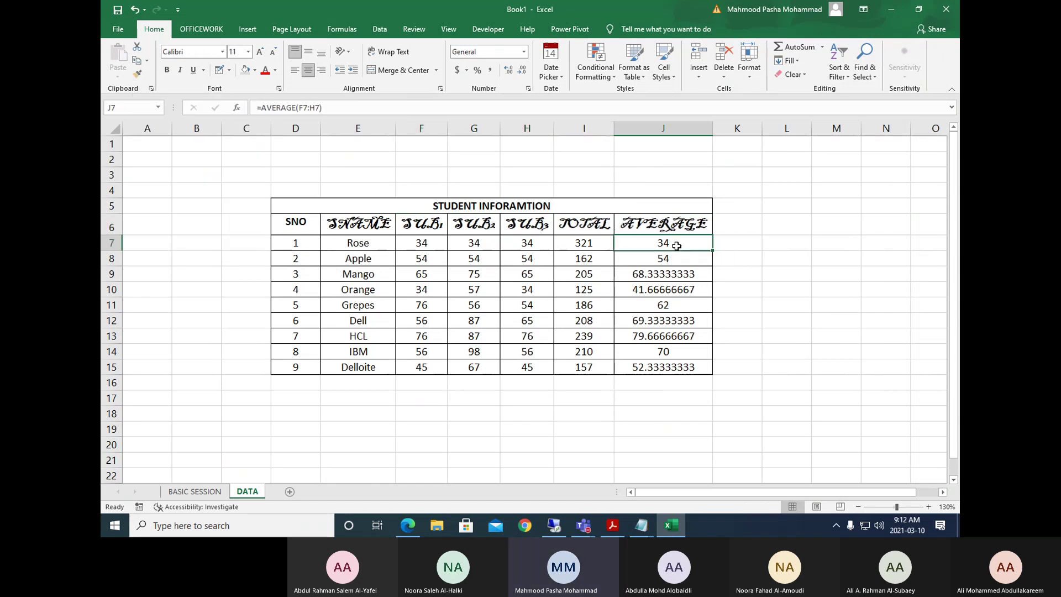
{"action": "left_click", "coordinate": [138, 74]}
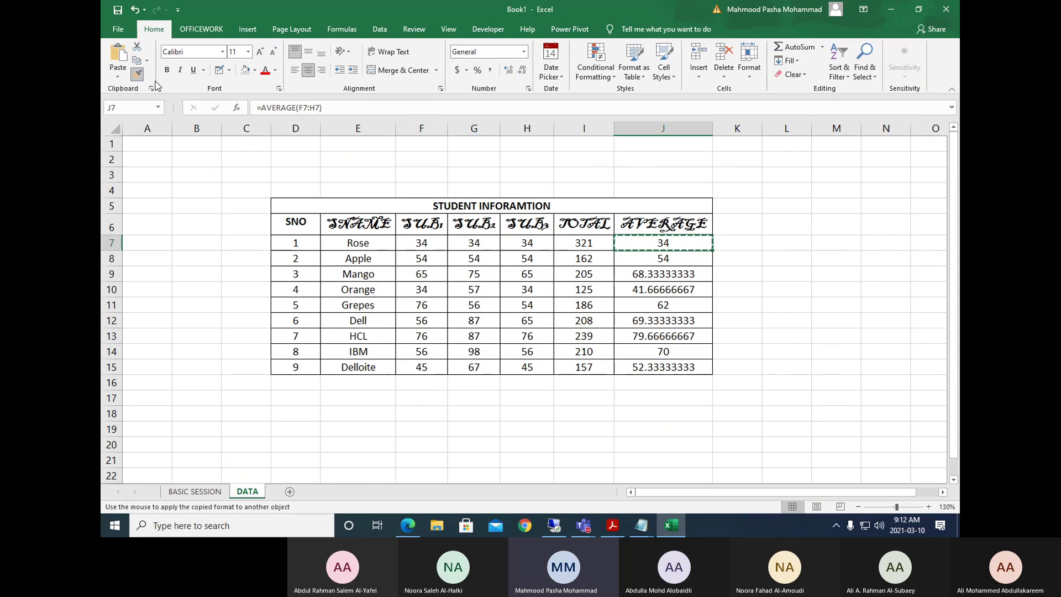
{"action": "left_click", "coordinate": [118, 77]}
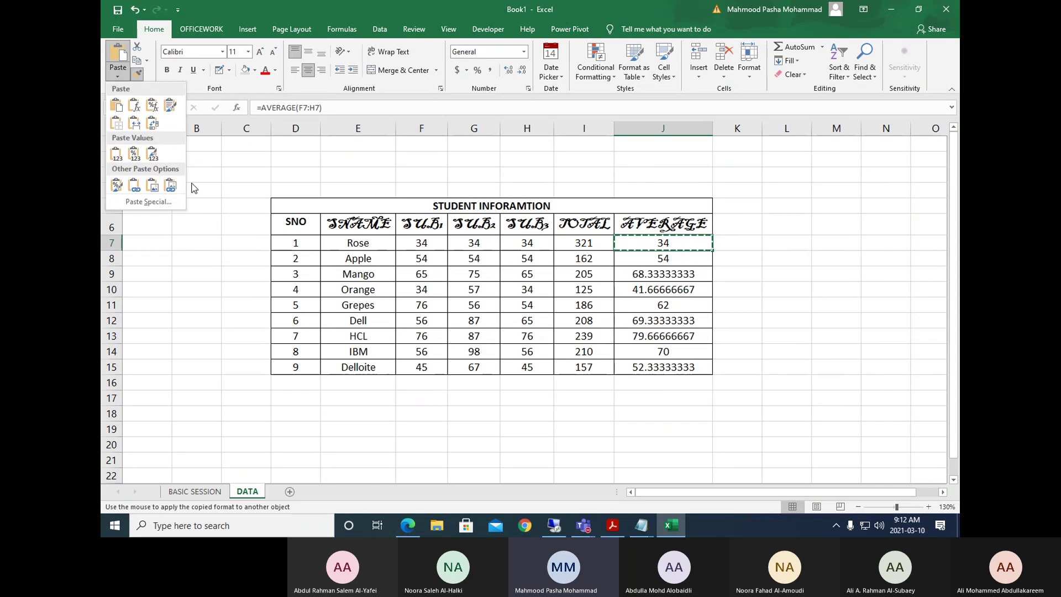
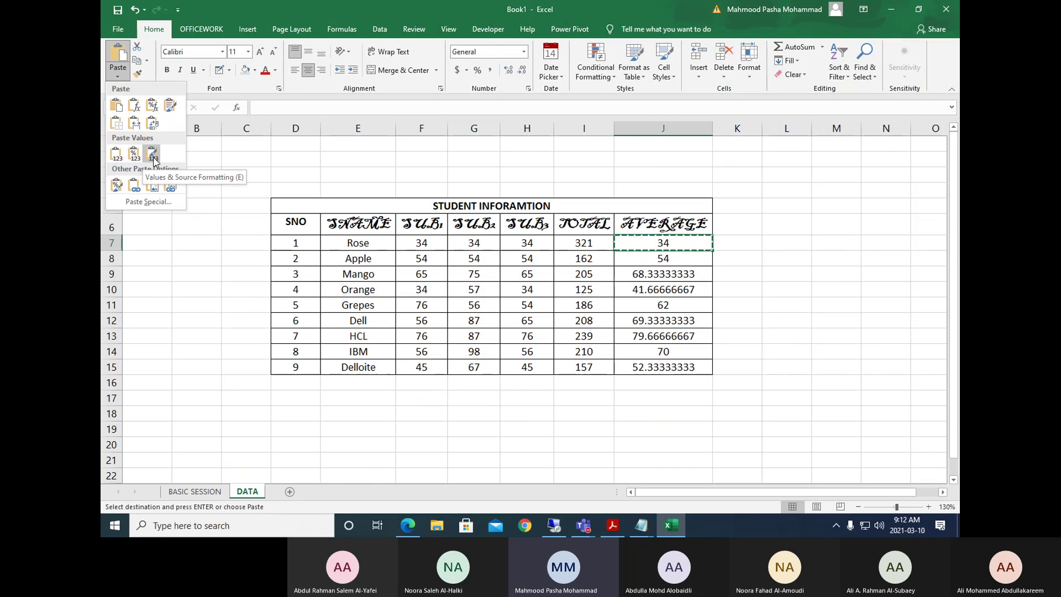
{"action": "left_click", "coordinate": [652, 243]}
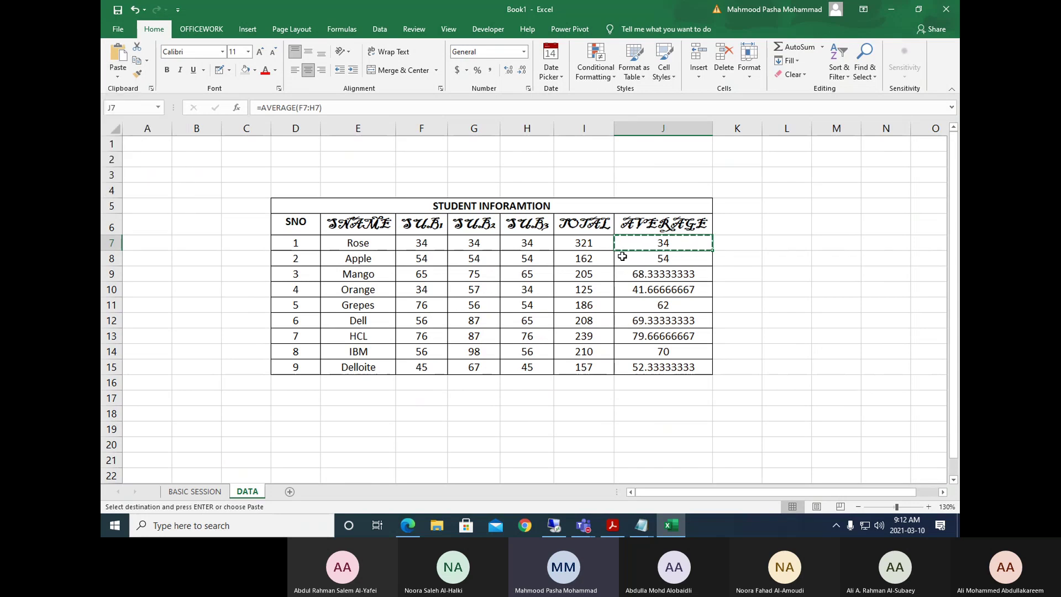
{"action": "left_click", "coordinate": [120, 75]}
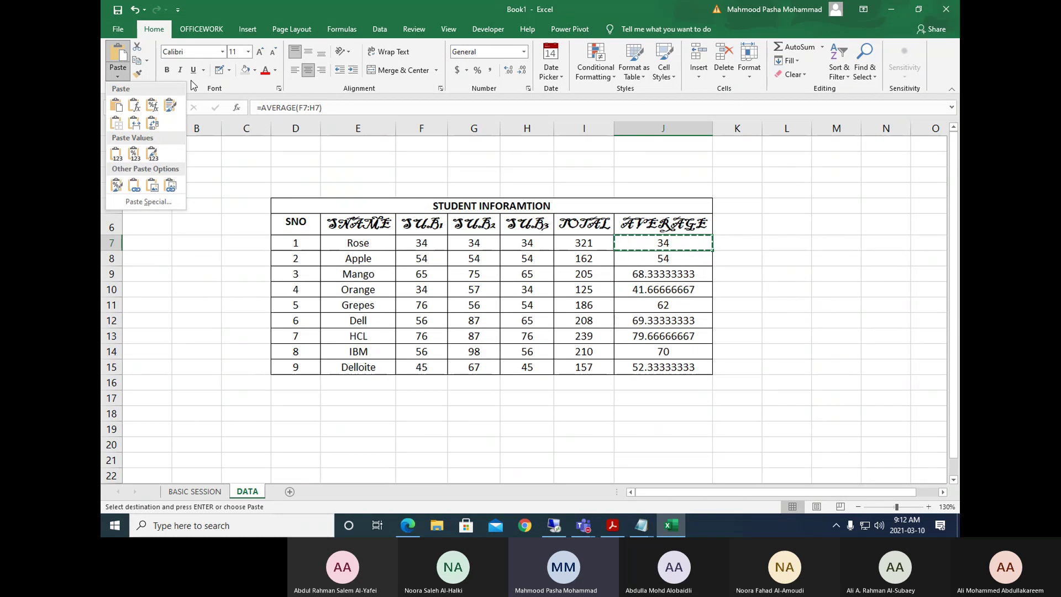
{"action": "left_click", "coordinate": [596, 250]}
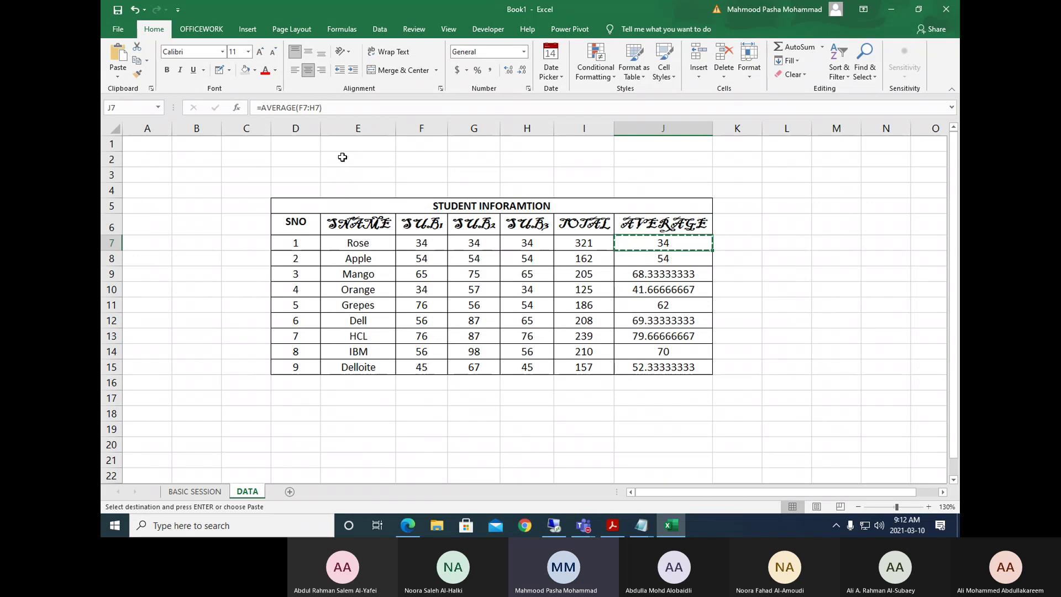
Pick up J7 with Format Painter and paste it back onto J7 as Formulas only.
{"action": "key", "text": "alt+h"}
{"action": "key", "text": "f"}
{"action": "key", "text": "p"}
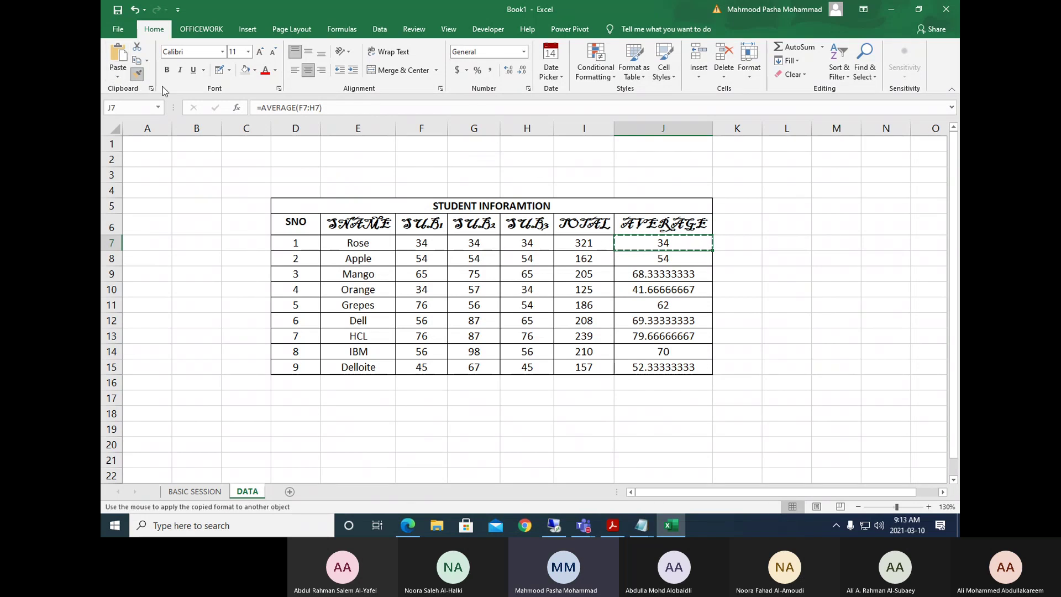
{"action": "left_click", "coordinate": [121, 73]}
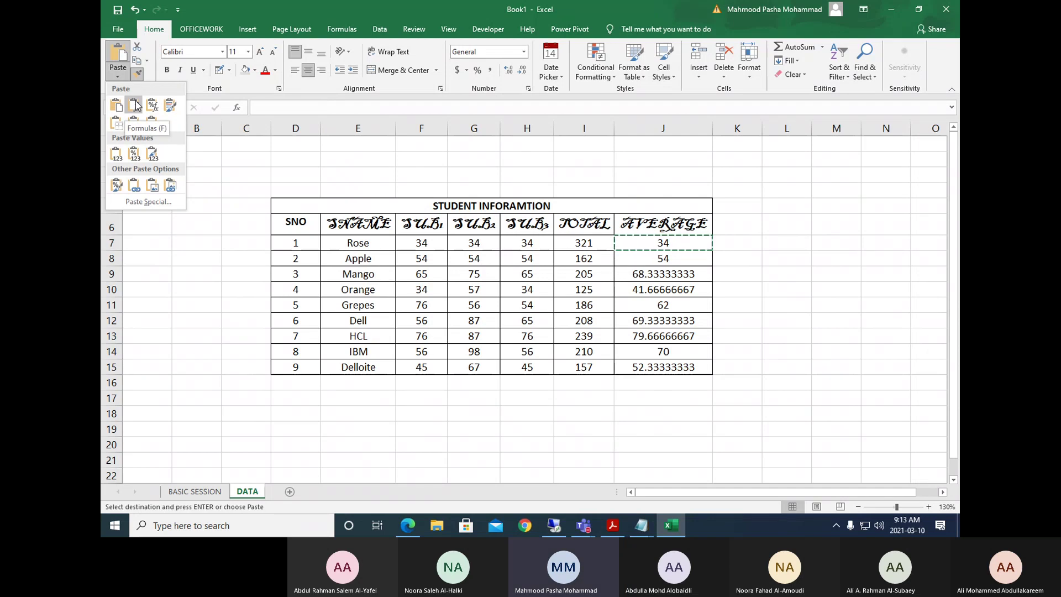
{"action": "left_click", "coordinate": [134, 105]}
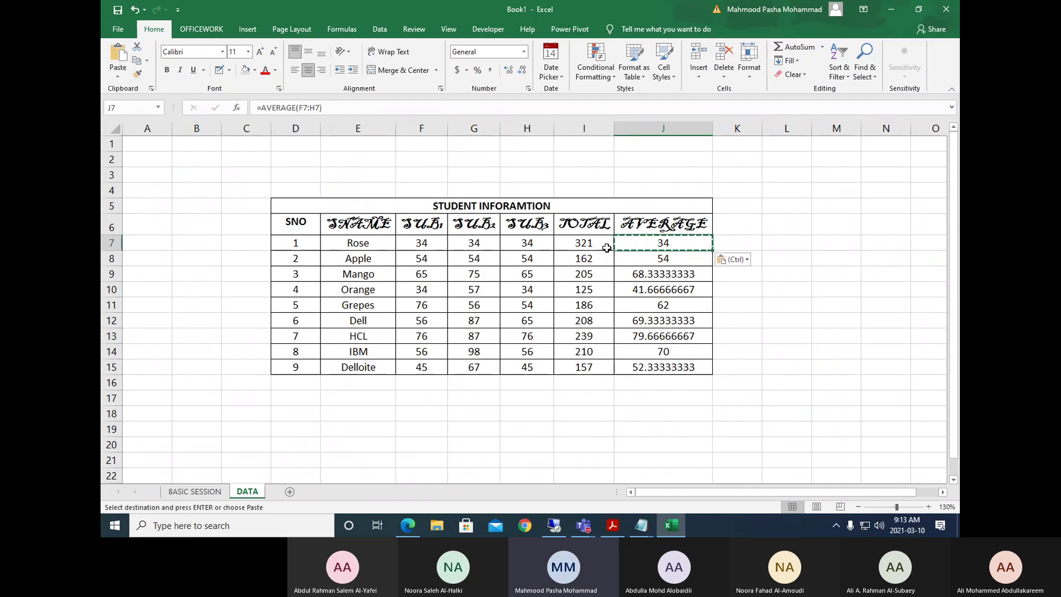
{"action": "double_click", "coordinate": [667, 246]}
{"action": "key", "text": "ctrl+Return"}
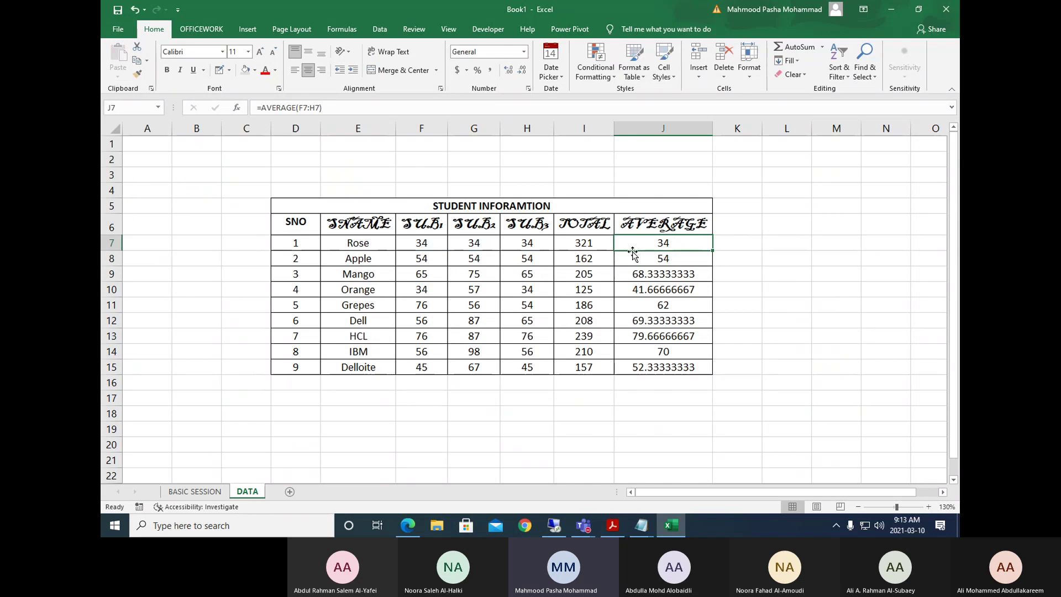
Copy J7's format onto the TOTAL values in I7:I15 with Format Painter, and repeat it once.
{"action": "left_click", "coordinate": [142, 72]}
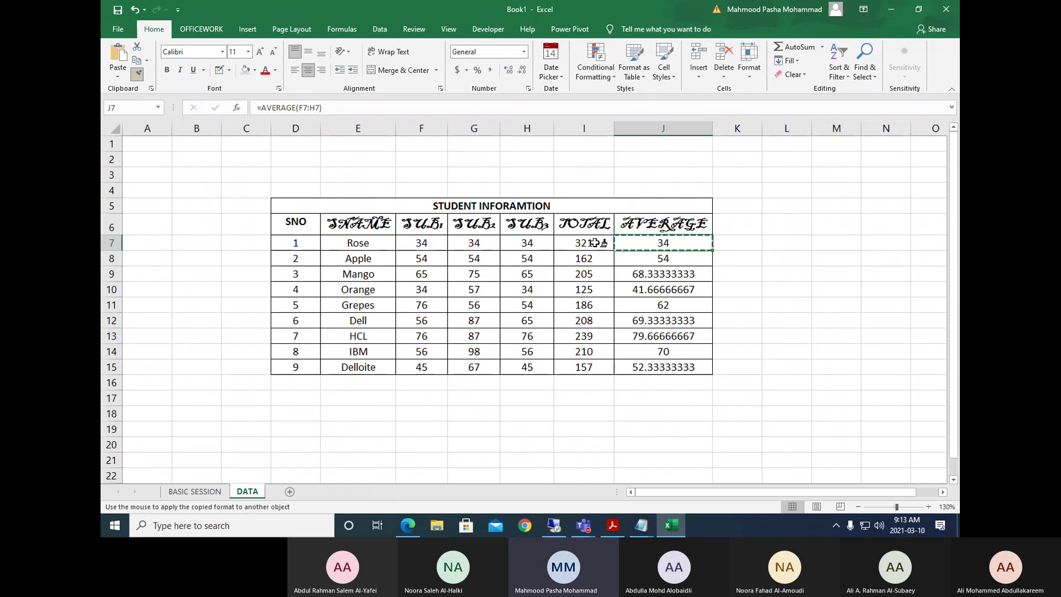
{"action": "left_click_drag", "start_coordinate": [585, 243], "coordinate": [590, 367]}
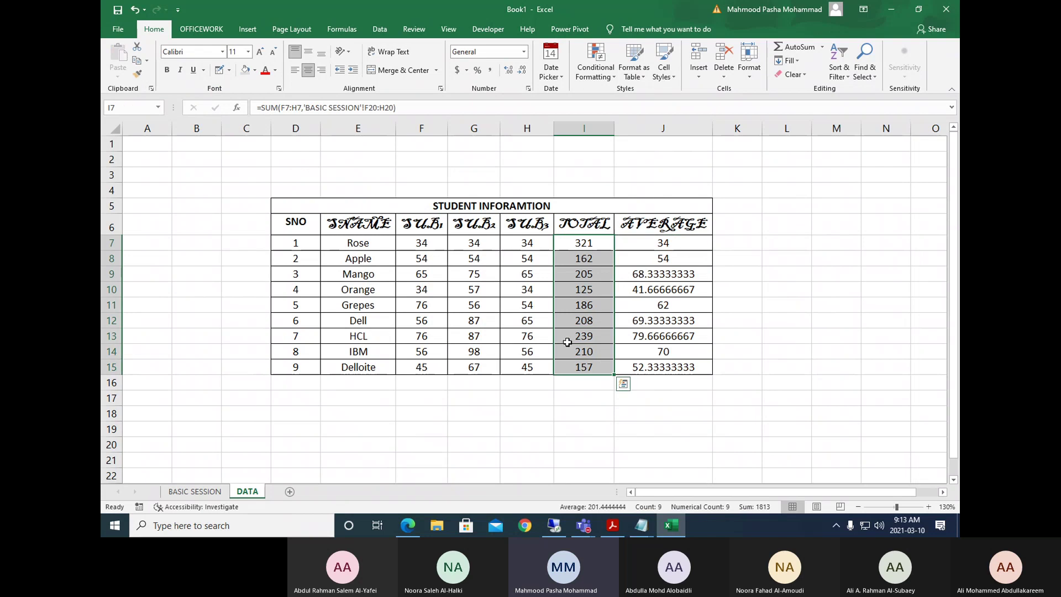
{"action": "left_click", "coordinate": [681, 243]}
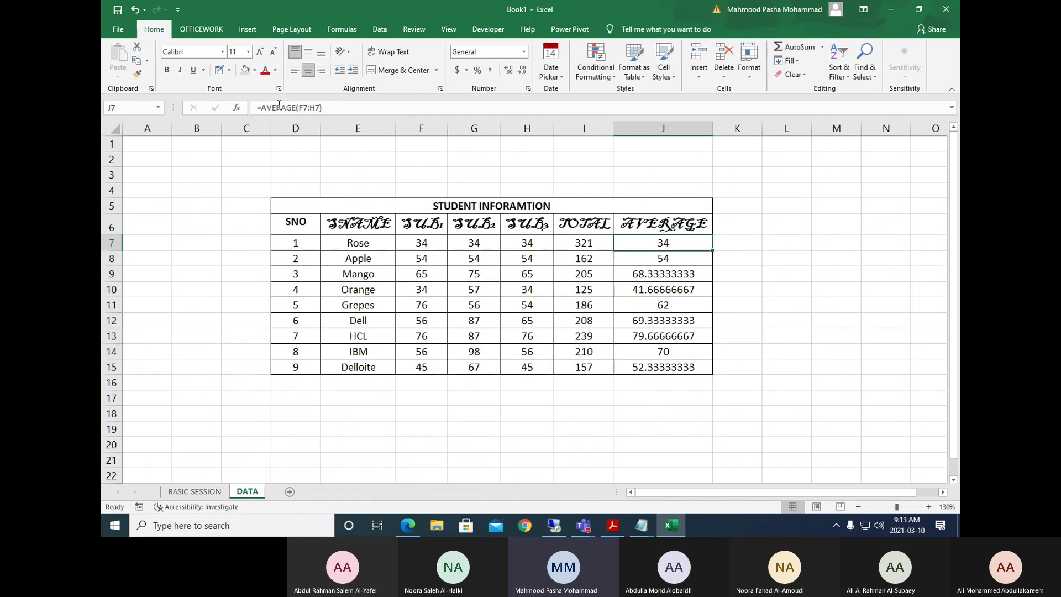
{"action": "left_click", "coordinate": [137, 73]}
{"action": "left_click_drag", "start_coordinate": [590, 242], "coordinate": [586, 367]}
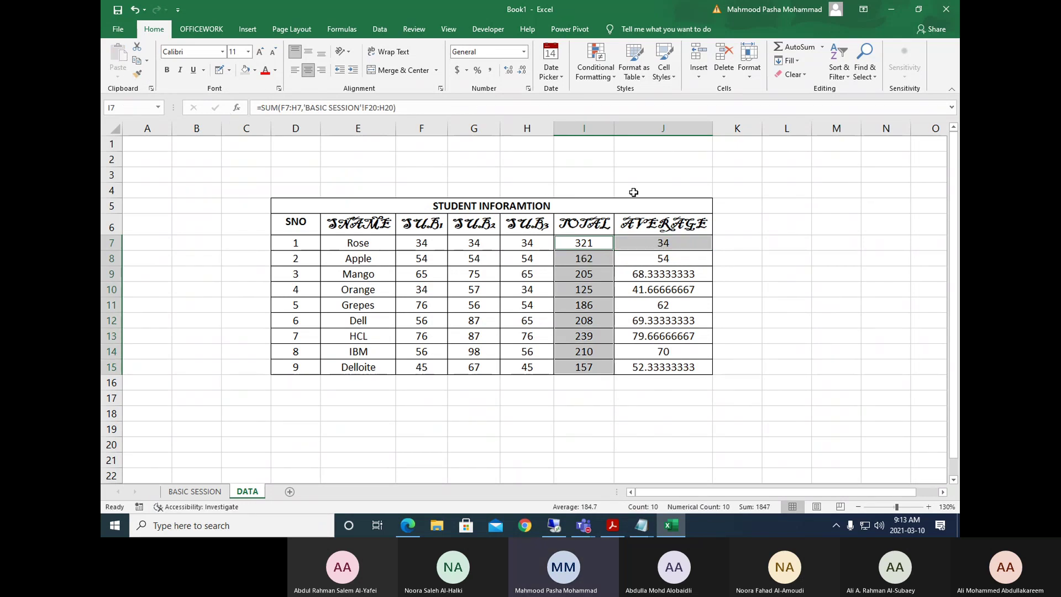
Pick up J7 with Format Painter and paste it back onto J7 as Formulas & Number Formatting.
{"action": "left_click", "coordinate": [675, 243]}
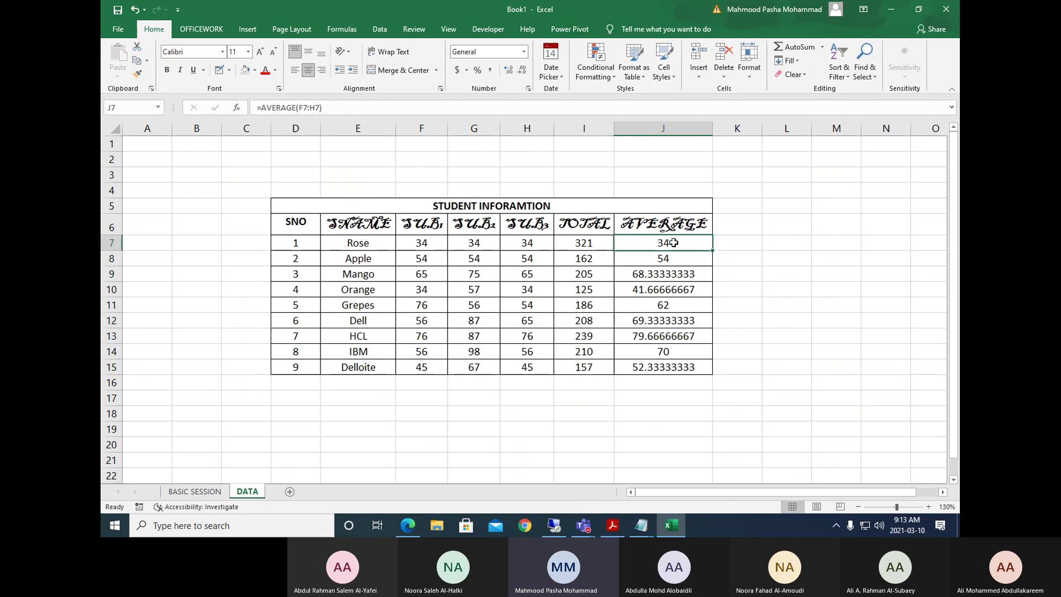
{"action": "left_click", "coordinate": [139, 74]}
{"action": "left_click", "coordinate": [117, 71]}
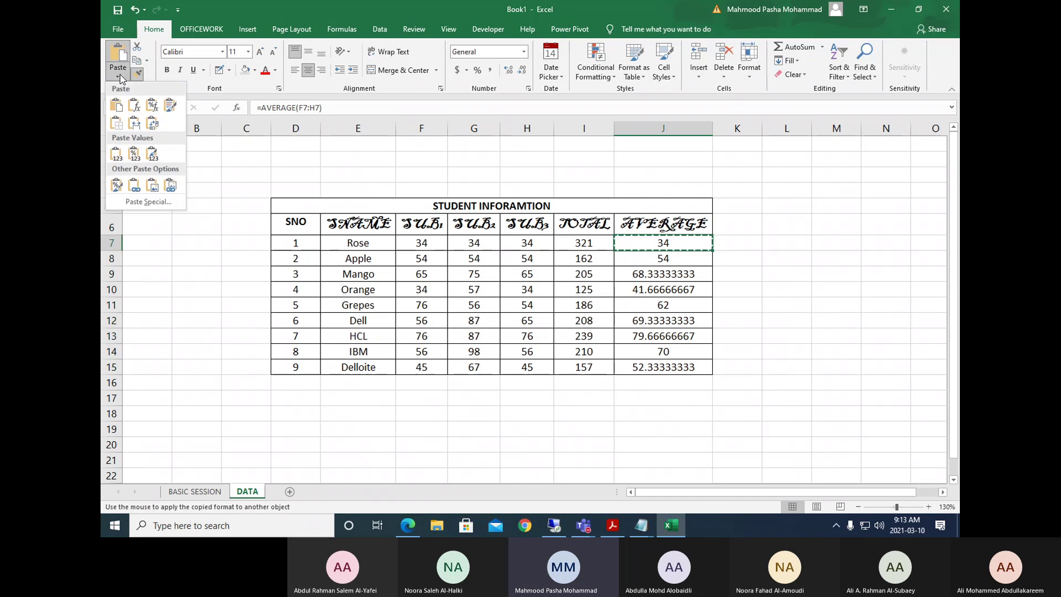
{"action": "left_click", "coordinate": [152, 107]}
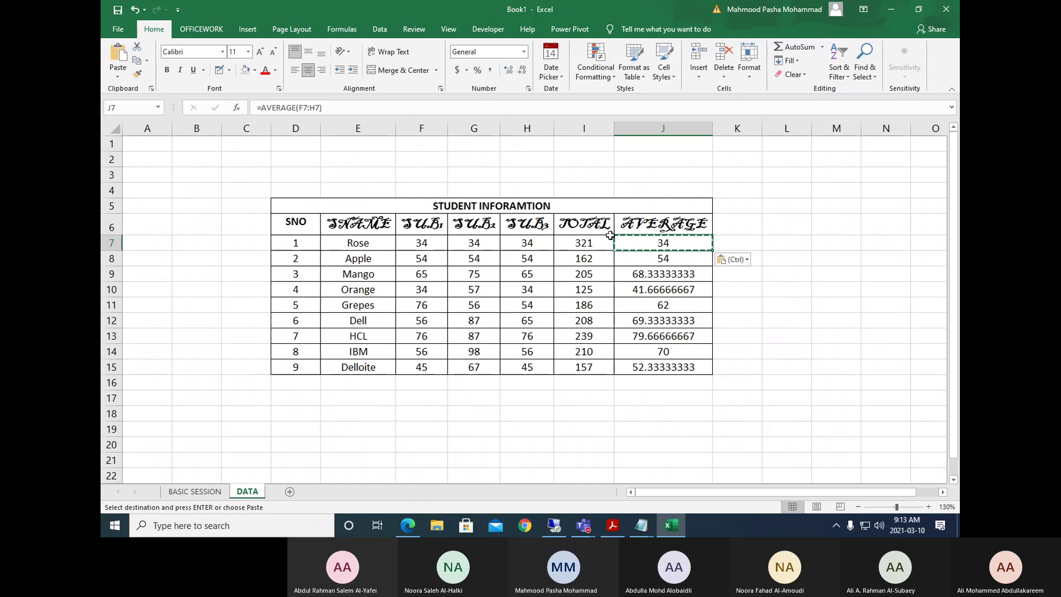
Try pasting only J7's AVERAGE formula into the TOTAL cells I7:I15, and undo it.
{"action": "left_click", "coordinate": [137, 73]}
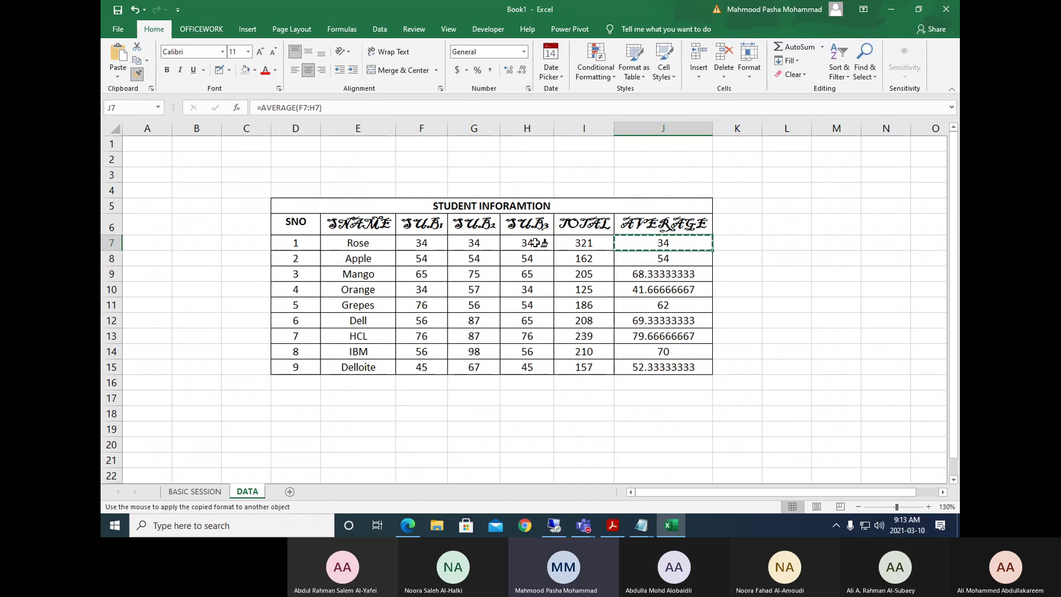
{"action": "left_click", "coordinate": [118, 76]}
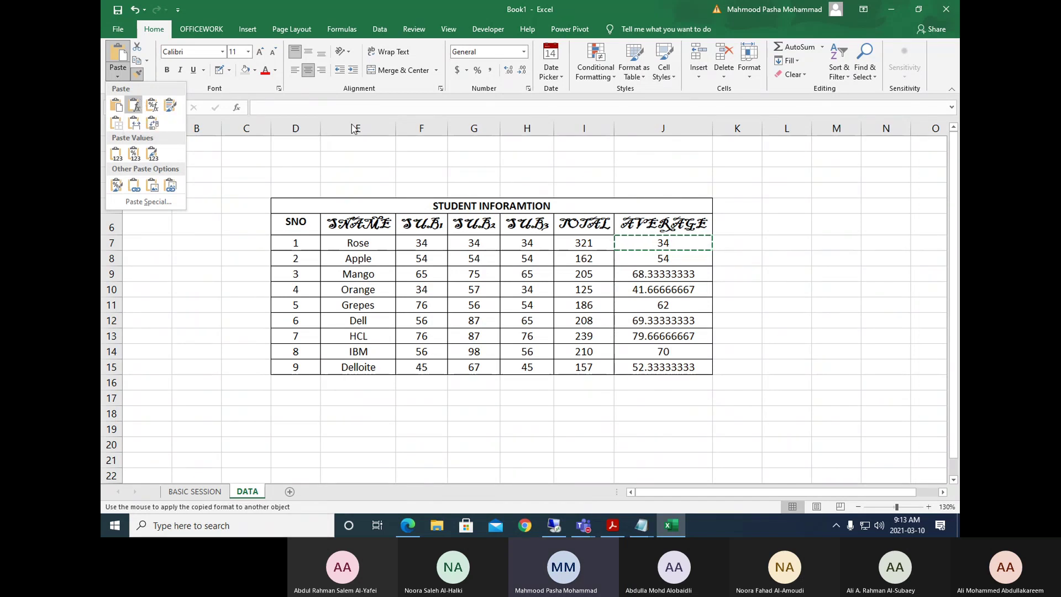
{"action": "left_click", "coordinate": [761, 232]}
{"action": "left_click_drag", "start_coordinate": [592, 243], "coordinate": [607, 369]}
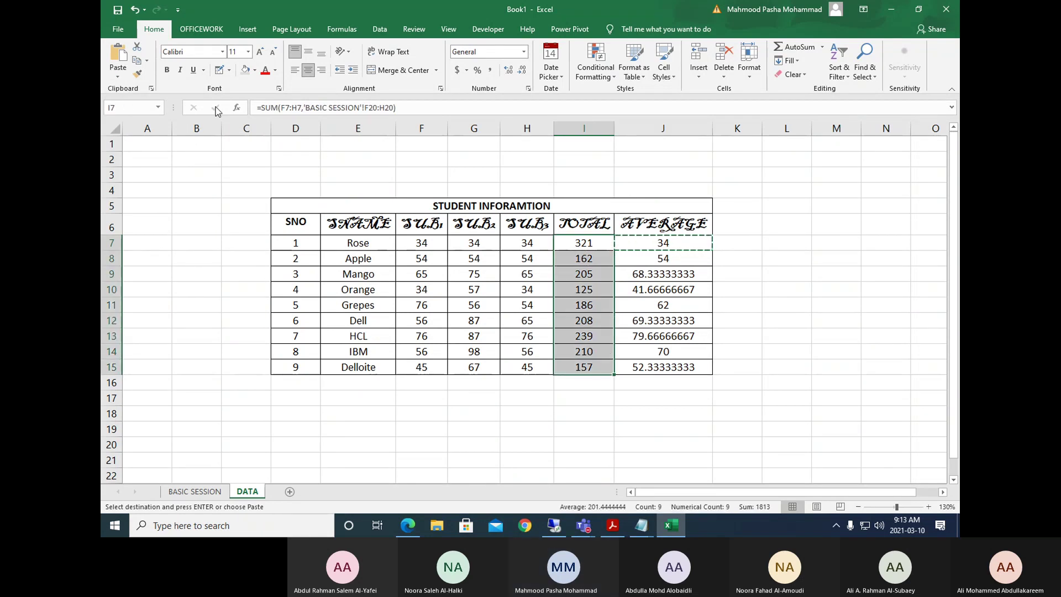
{"action": "left_click", "coordinate": [118, 75]}
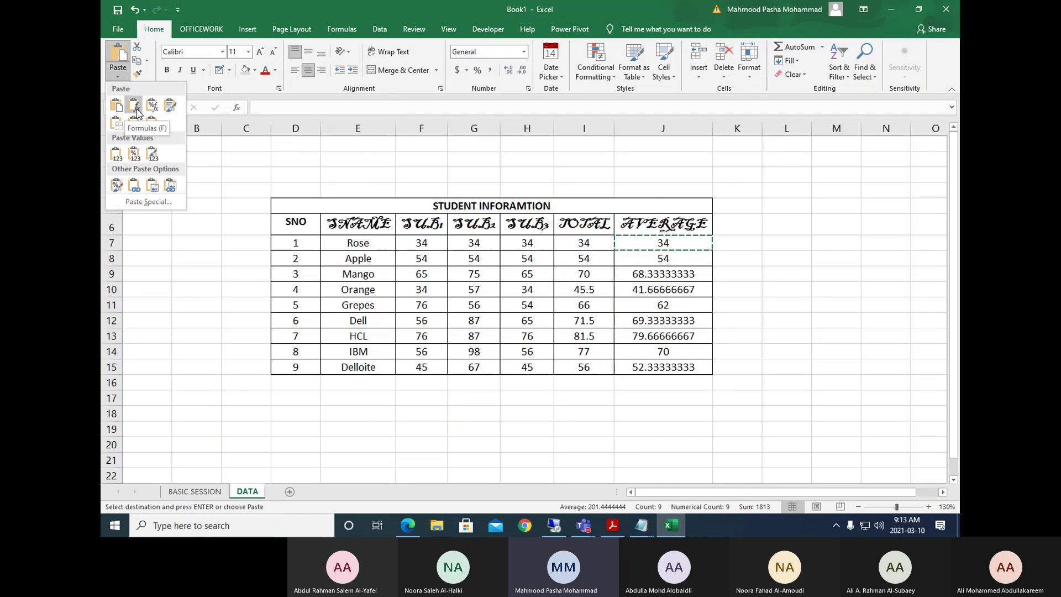
{"action": "left_click", "coordinate": [135, 106]}
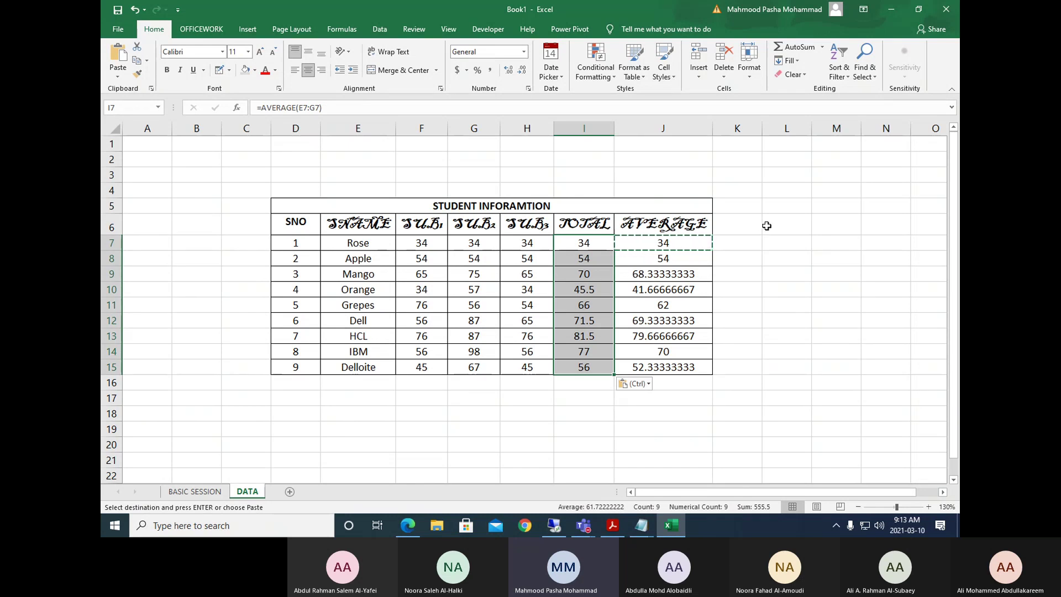
{"action": "key", "text": "ctrl+z"}
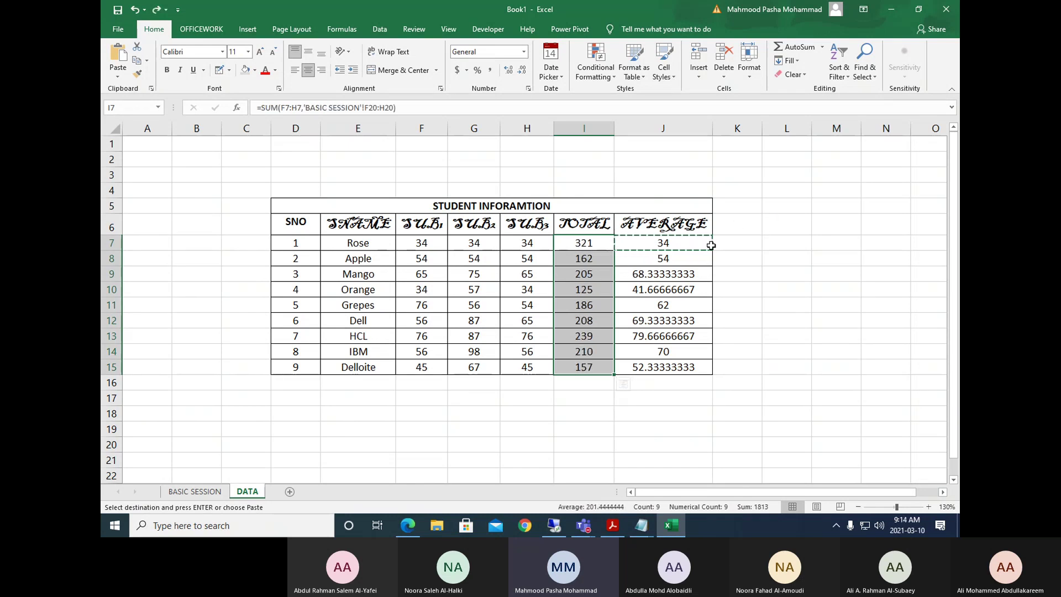
Reapply J7's format to the TOTAL cells I7:I15 with Format Painter.
{"action": "left_click", "coordinate": [678, 243]}
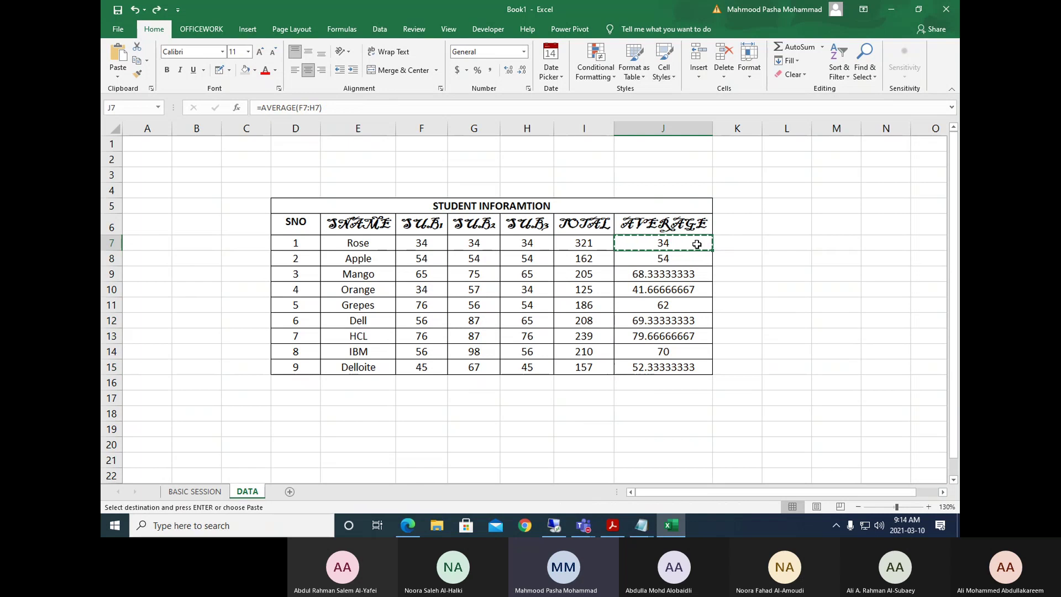
{"action": "left_click", "coordinate": [137, 74]}
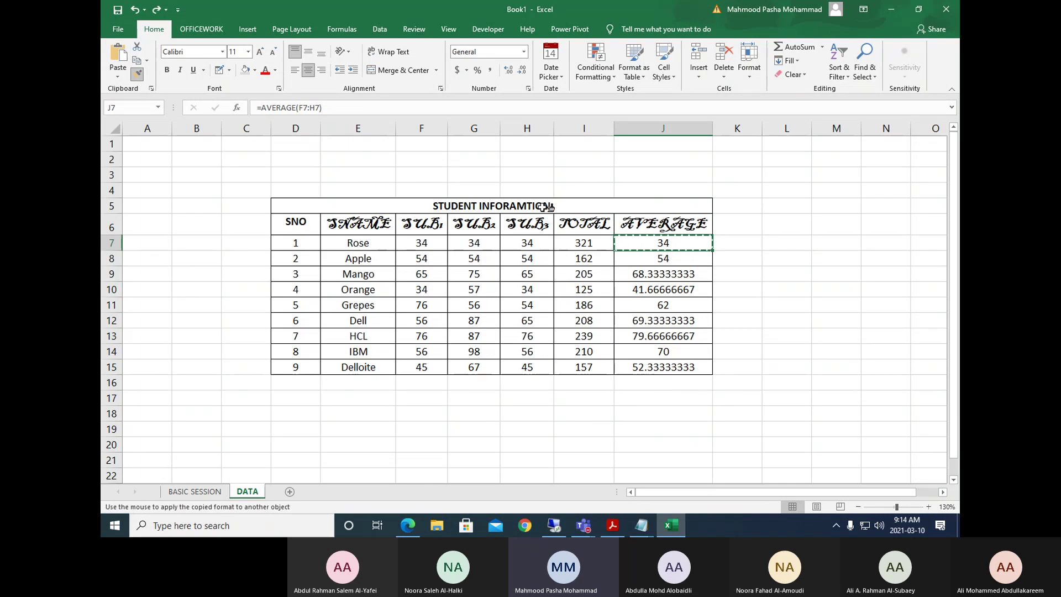
{"action": "left_click", "coordinate": [119, 77]}
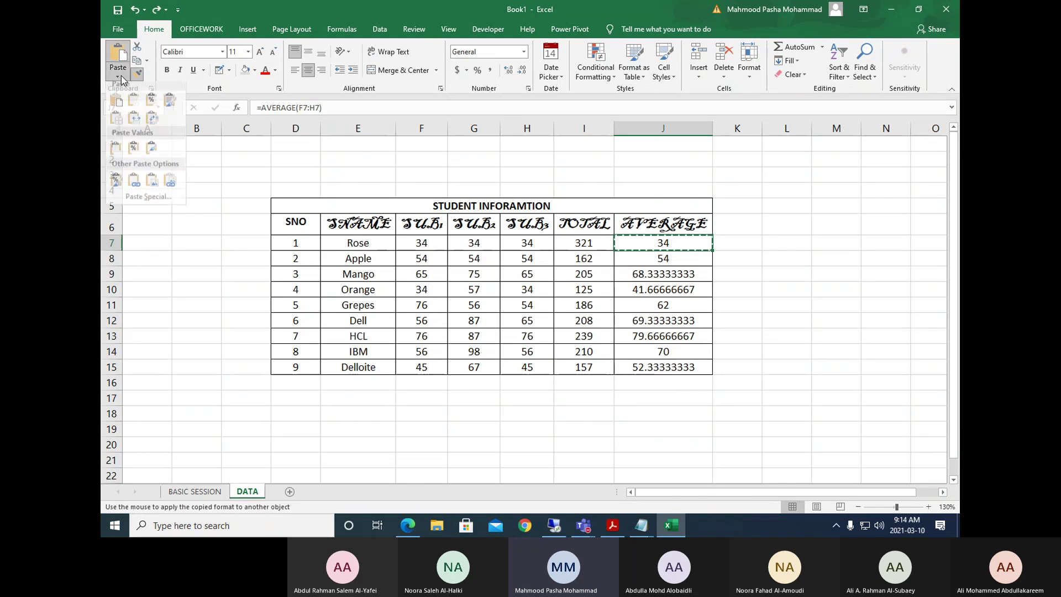
{"action": "left_click", "coordinate": [611, 171]}
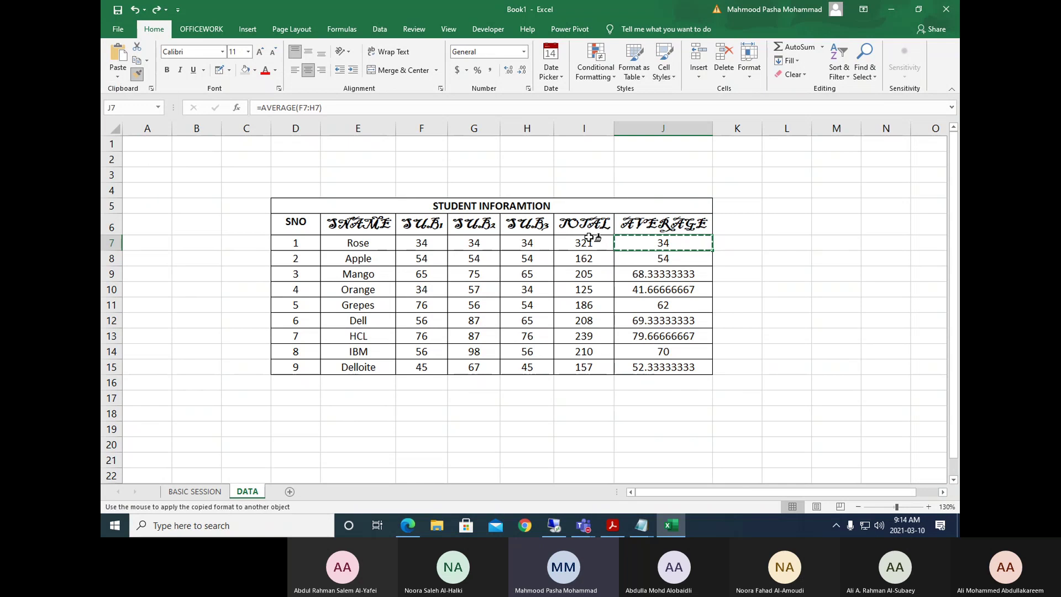
{"action": "left_click_drag", "start_coordinate": [584, 243], "coordinate": [586, 366]}
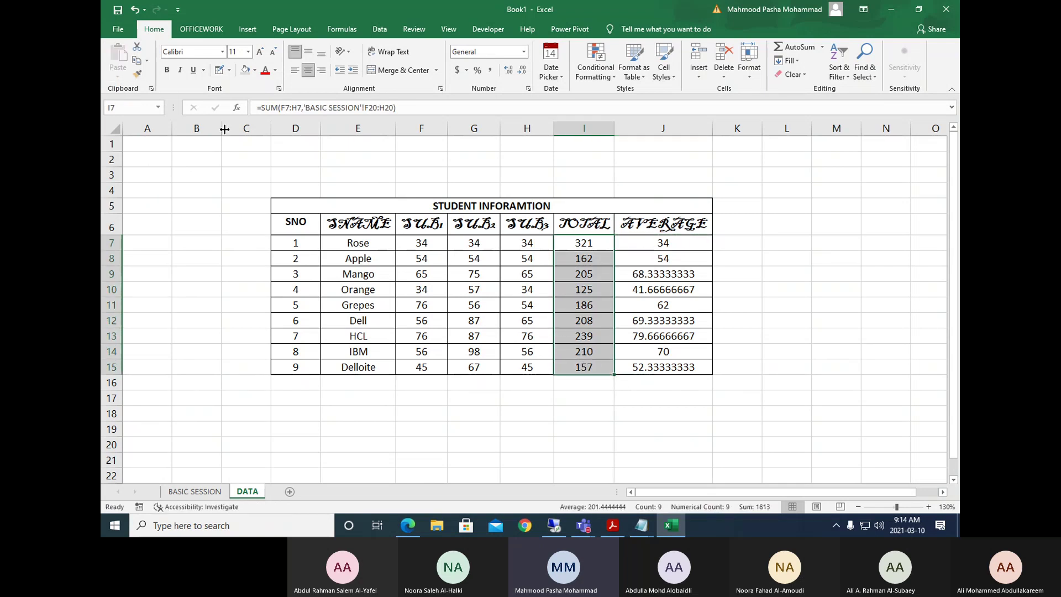
Copy the format of the first AVERAGE value, J7, onto the TOTAL values in I7:I15 once more with Format Painter.
{"action": "left_click_drag", "start_coordinate": [565, 240], "coordinate": [585, 367]}
{"action": "left_click", "coordinate": [666, 243]}
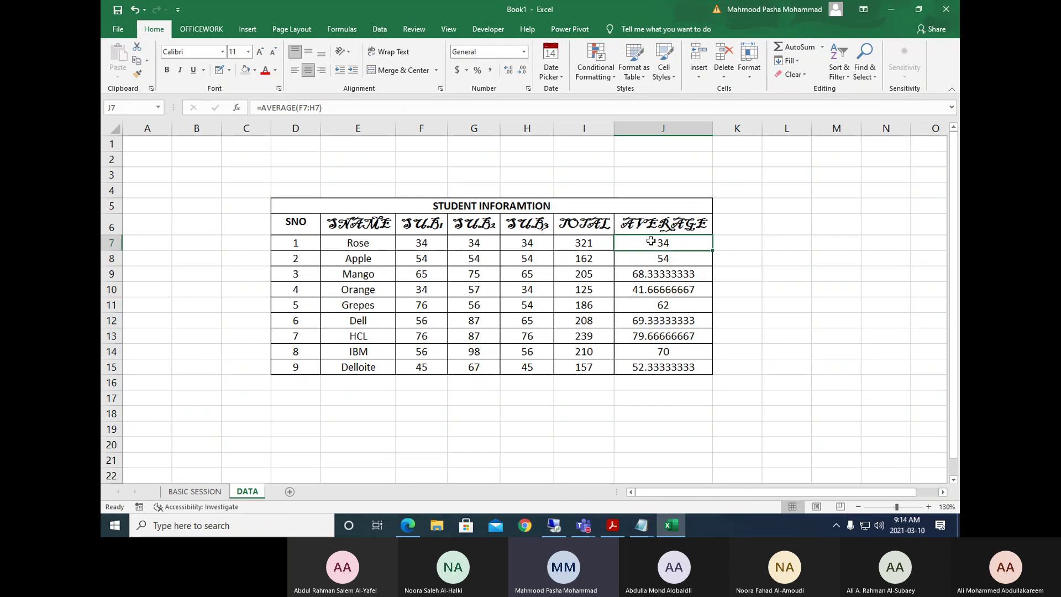
{"action": "left_click", "coordinate": [137, 74]}
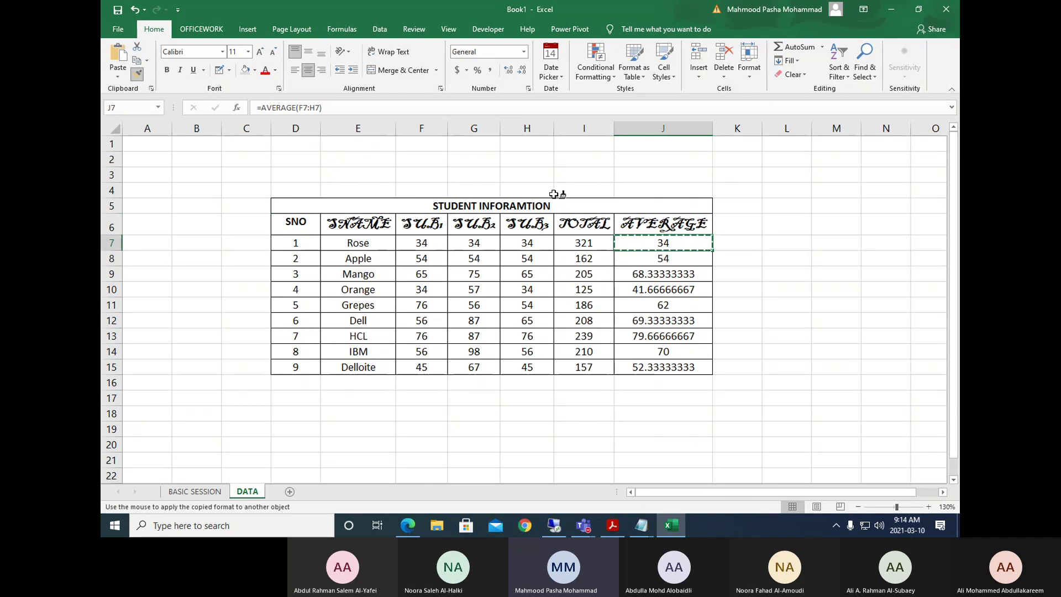
{"action": "key", "text": "Escape"}
{"action": "key", "text": "Left"}
{"action": "key", "text": "shift+Down"}
{"action": "key", "text": "shift+Down"}
{"action": "key", "text": "shift+Down"}
{"action": "key", "text": "shift+Down"}
{"action": "key", "text": "shift+Down"}
{"action": "key", "text": "shift+Down"}
{"action": "key", "text": "shift+Down"}
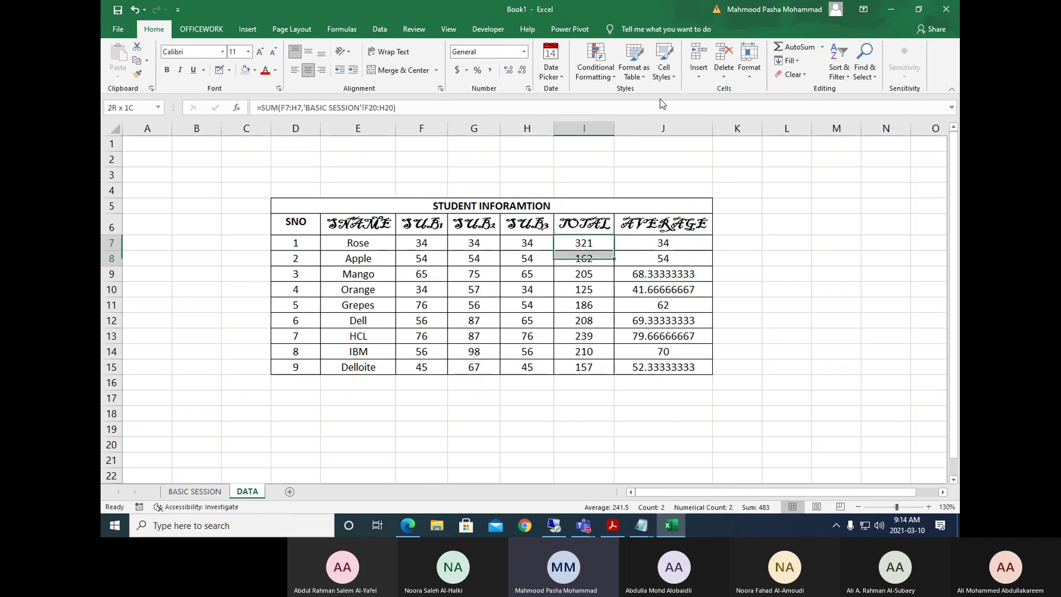
{"action": "key", "text": "shift+Down"}
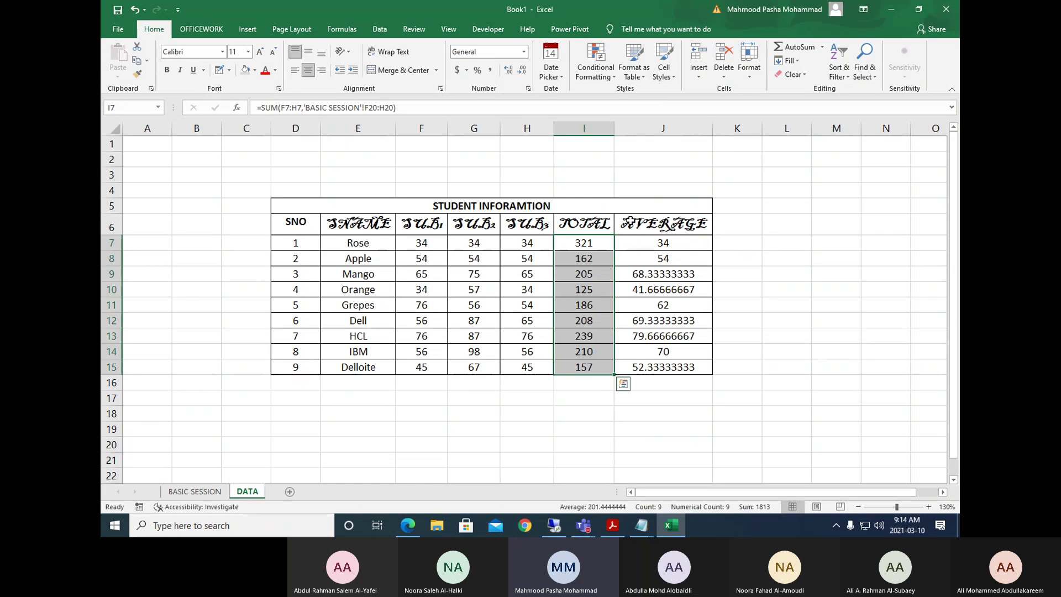
Apply J7's format to the single TOTAL cell I7 with Format Painter, and repeat it for I7:I15.
{"action": "mouse_move", "coordinate": [647, 244]}
{"action": "left_mouse_down"}
{"action": "mouse_move", "coordinate": [609, 243]}
{"action": "mouse_move", "coordinate": [645, 247]}
{"action": "left_mouse_up"}
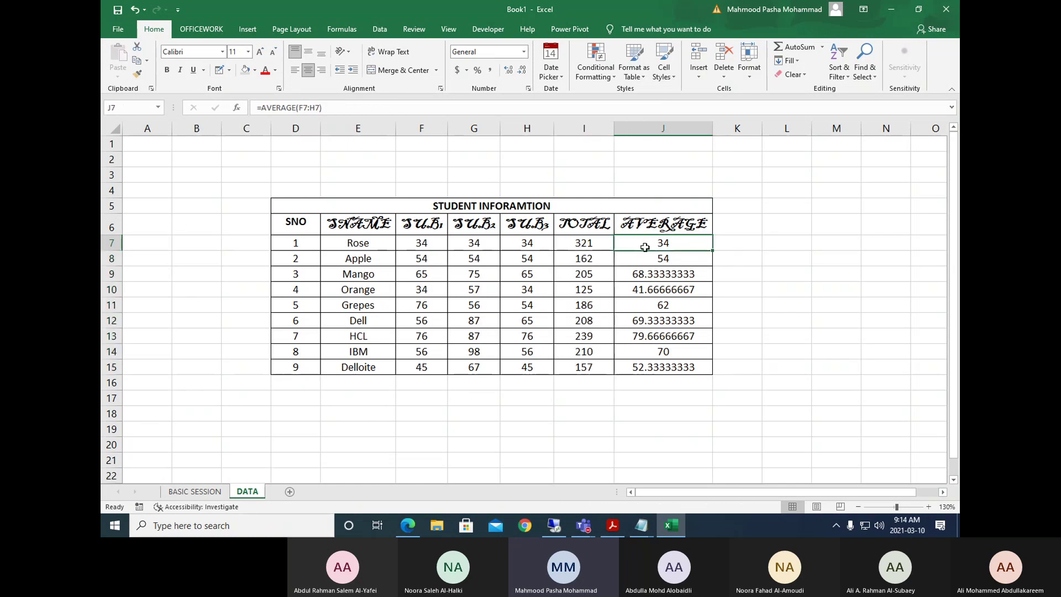
{"action": "left_click", "coordinate": [134, 81]}
{"action": "left_click", "coordinate": [573, 242]}
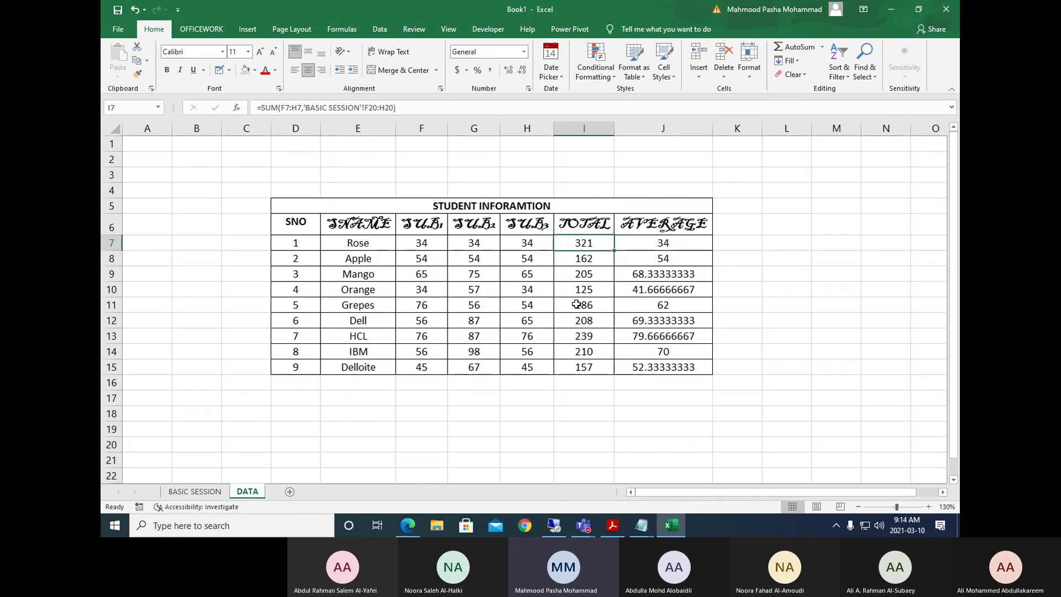
{"action": "left_click", "coordinate": [648, 240]}
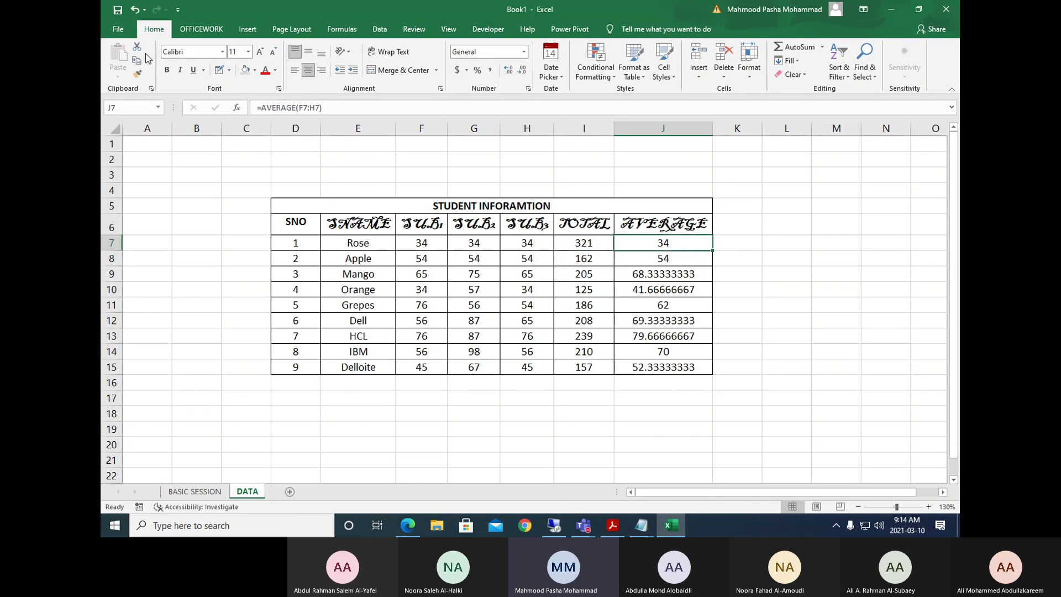
{"action": "left_click", "coordinate": [136, 73]}
{"action": "left_click", "coordinate": [571, 246]}
{"action": "left_click_drag", "start_coordinate": [572, 246], "coordinate": [584, 367]}
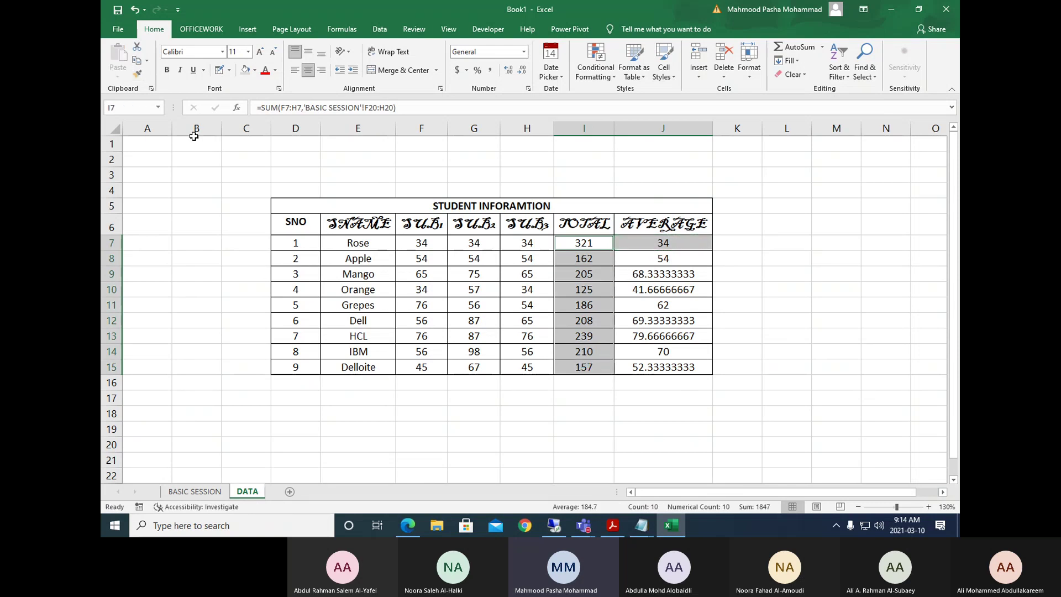
Check the SUM formula in I7, and reapply J7's format to I7:I15 with Format Painter.
{"action": "left_click", "coordinate": [399, 107]}
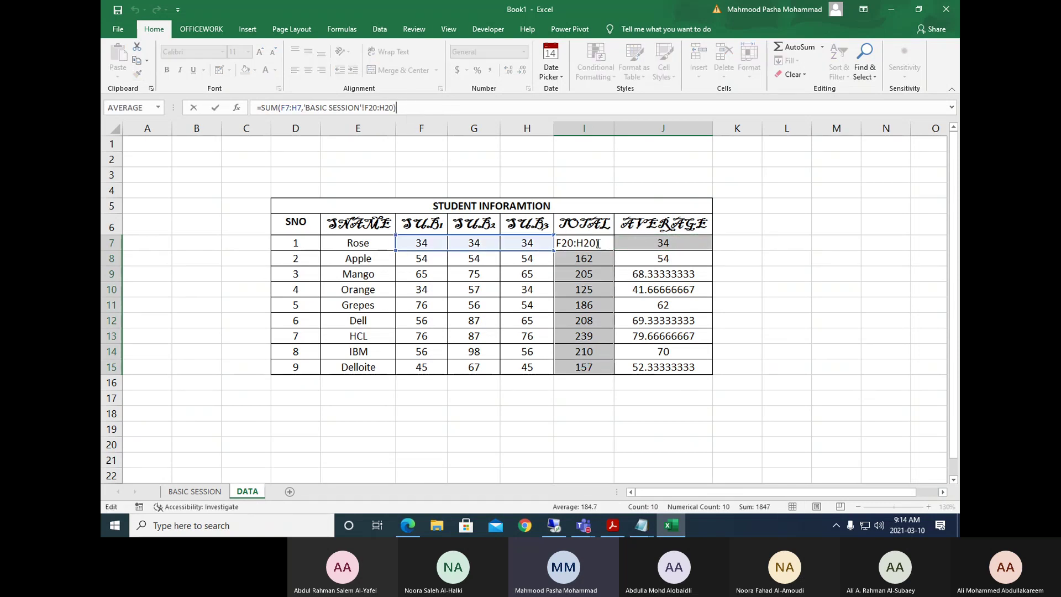
{"action": "key", "text": "ctrl+Return"}
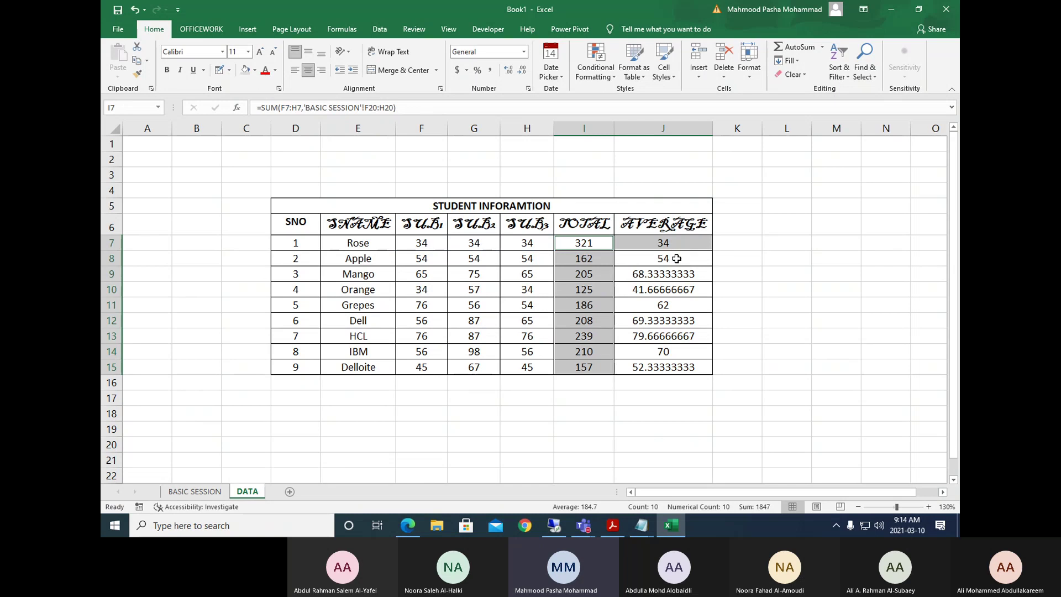
{"action": "left_click", "coordinate": [676, 243]}
{"action": "left_click", "coordinate": [137, 74]}
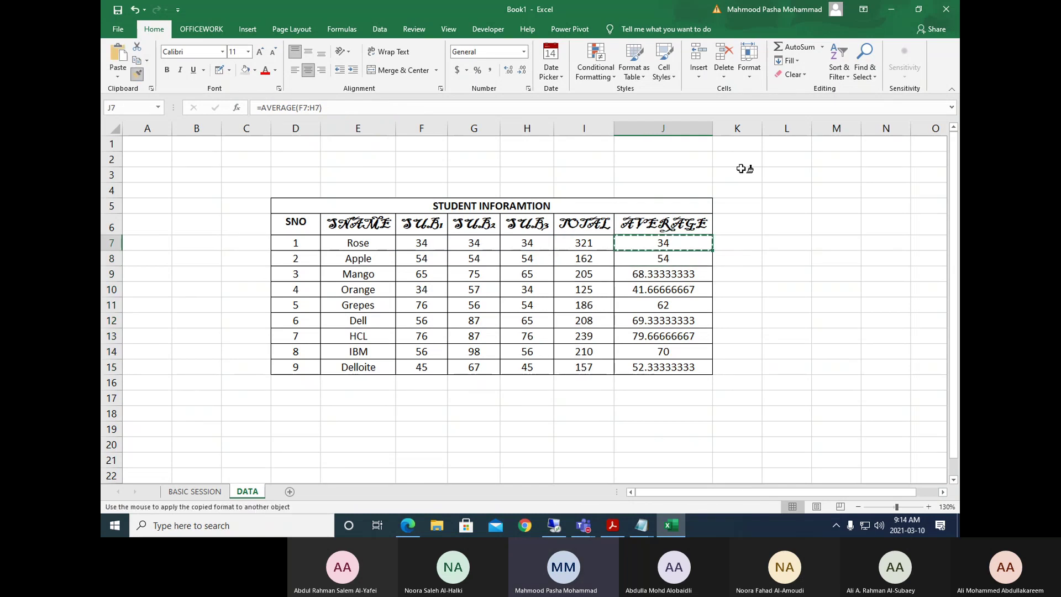
{"action": "left_click_drag", "start_coordinate": [604, 244], "coordinate": [608, 368]}
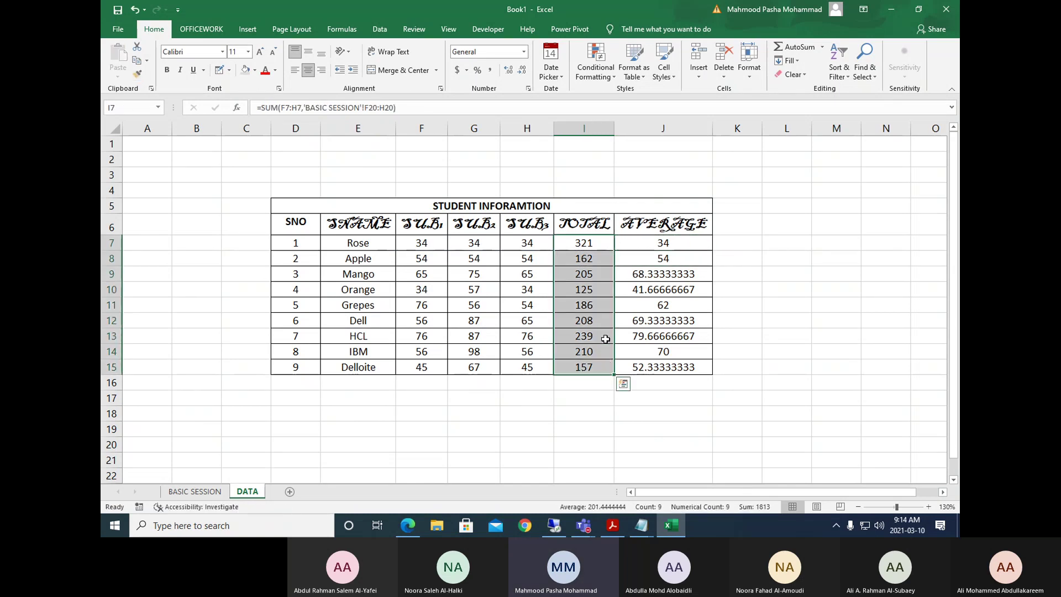
Paste the TOTAL cells I7:I15 onto themselves as Formulas, and apply their format to the AVERAGE cells J7:J15.
{"action": "left_click", "coordinate": [137, 75]}
{"action": "left_click", "coordinate": [117, 78]}
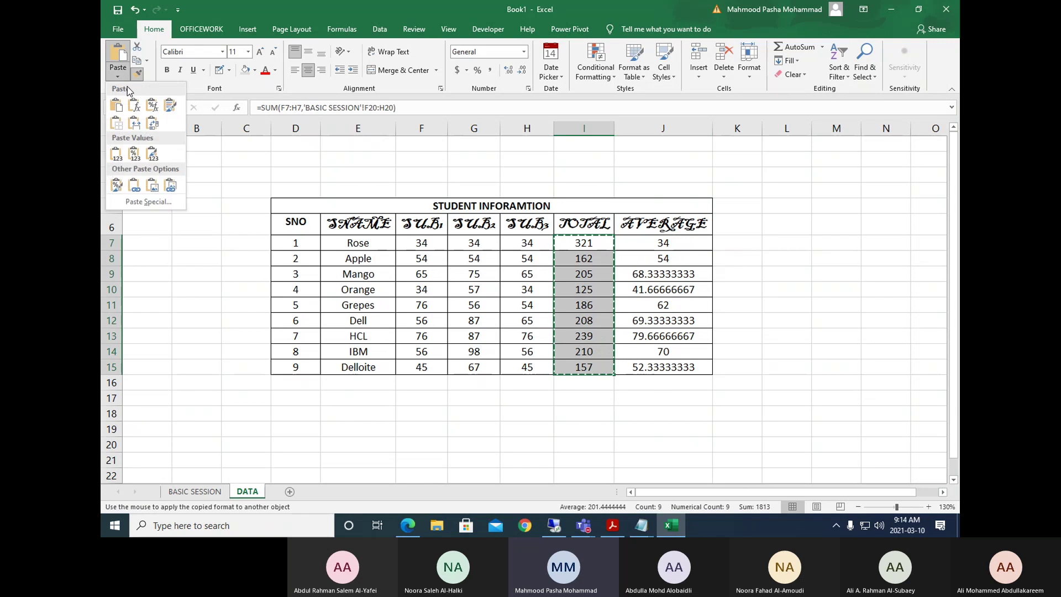
{"action": "left_click", "coordinate": [134, 105]}
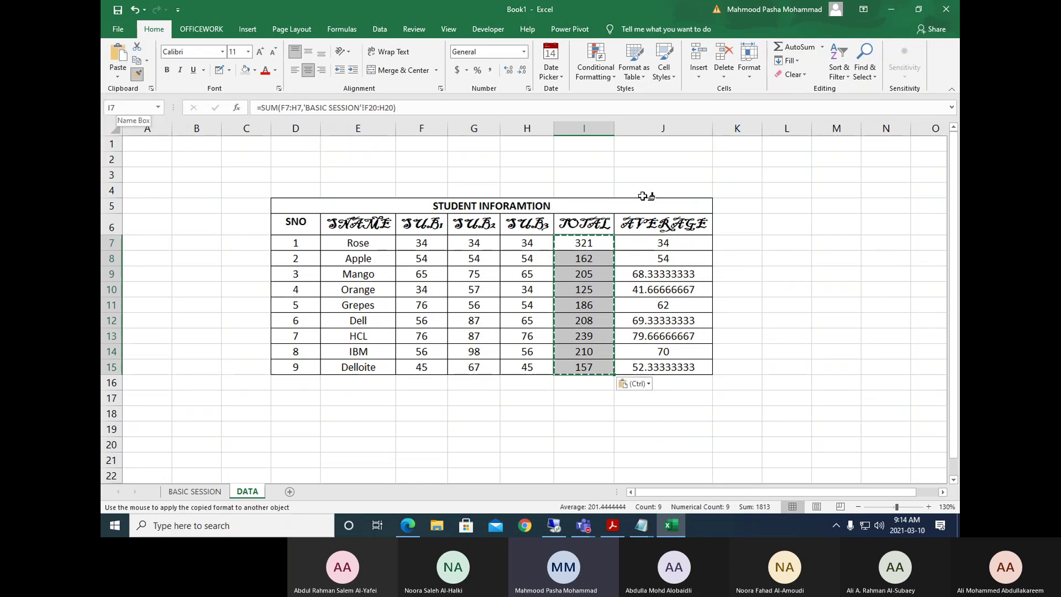
{"action": "left_click_drag", "start_coordinate": [690, 243], "coordinate": [690, 366]}
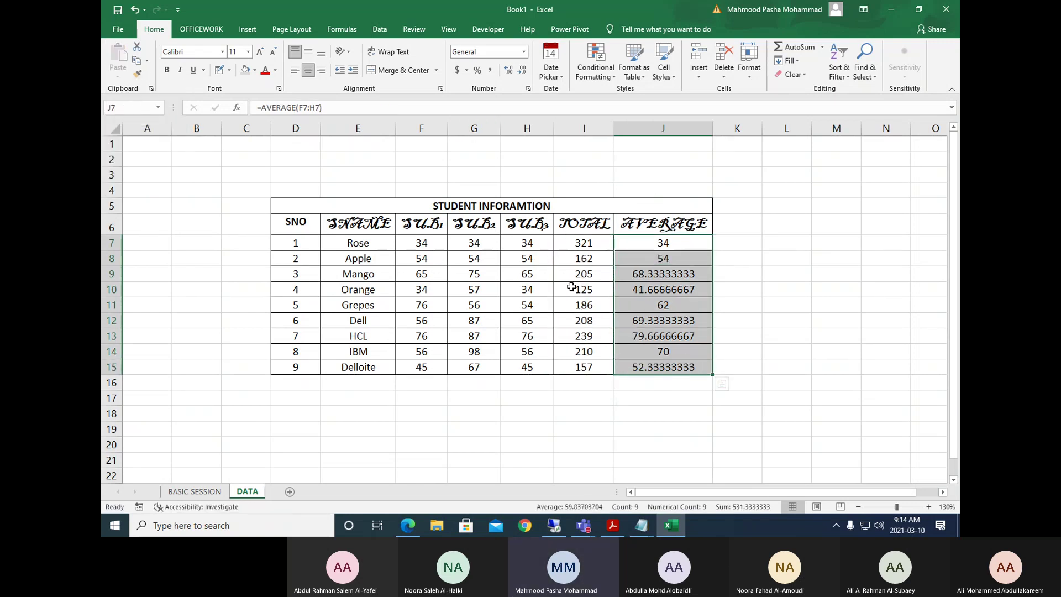
Copy the format of the empty cell F3 onto the SNAME header in E6 with Format Painter.
{"action": "left_click", "coordinate": [412, 176]}
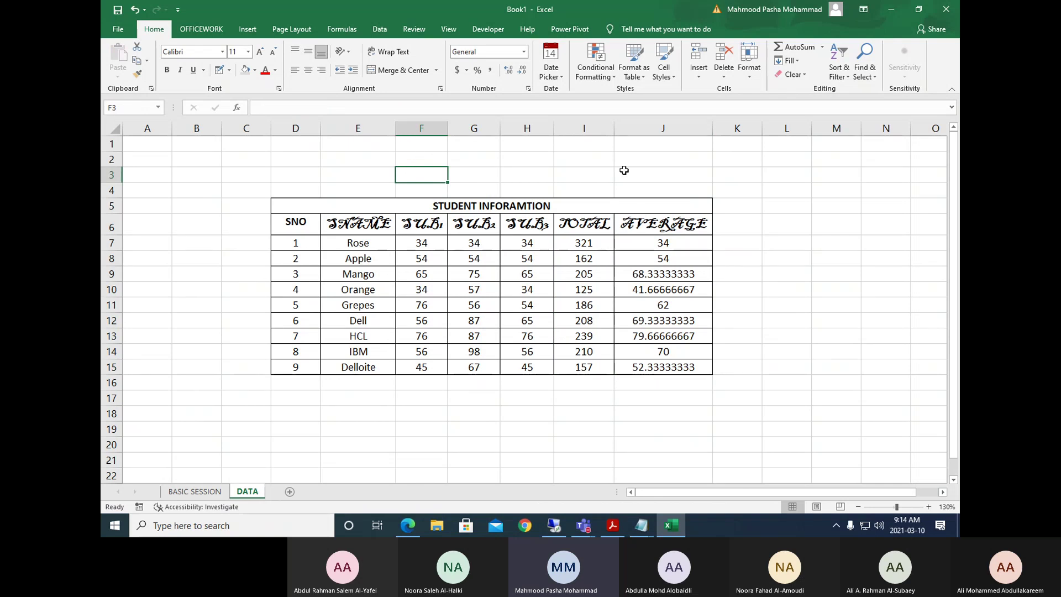
{"action": "left_click", "coordinate": [137, 74]}
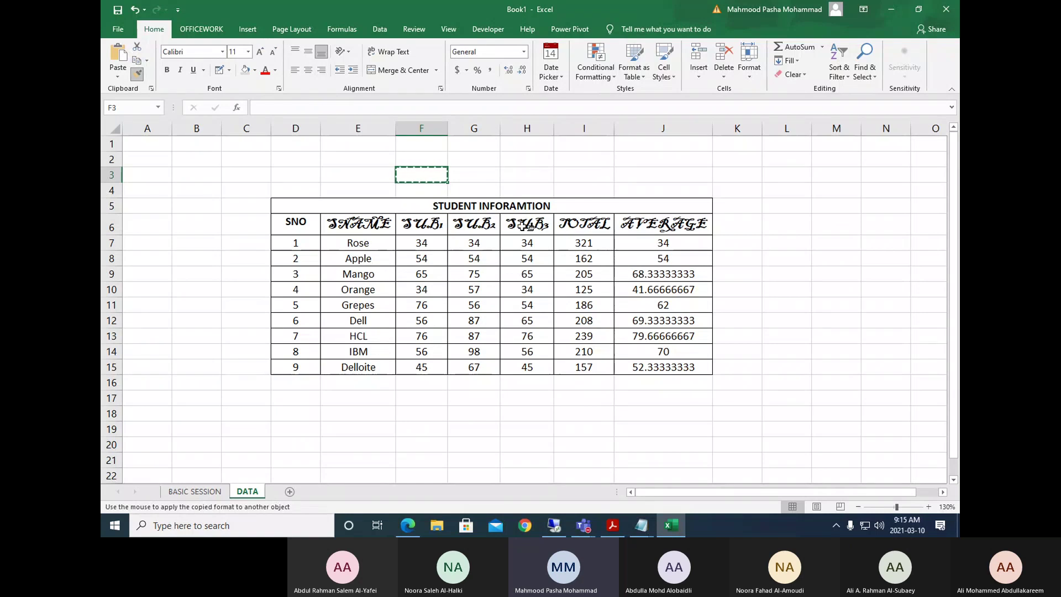
{"action": "left_click", "coordinate": [364, 221]}
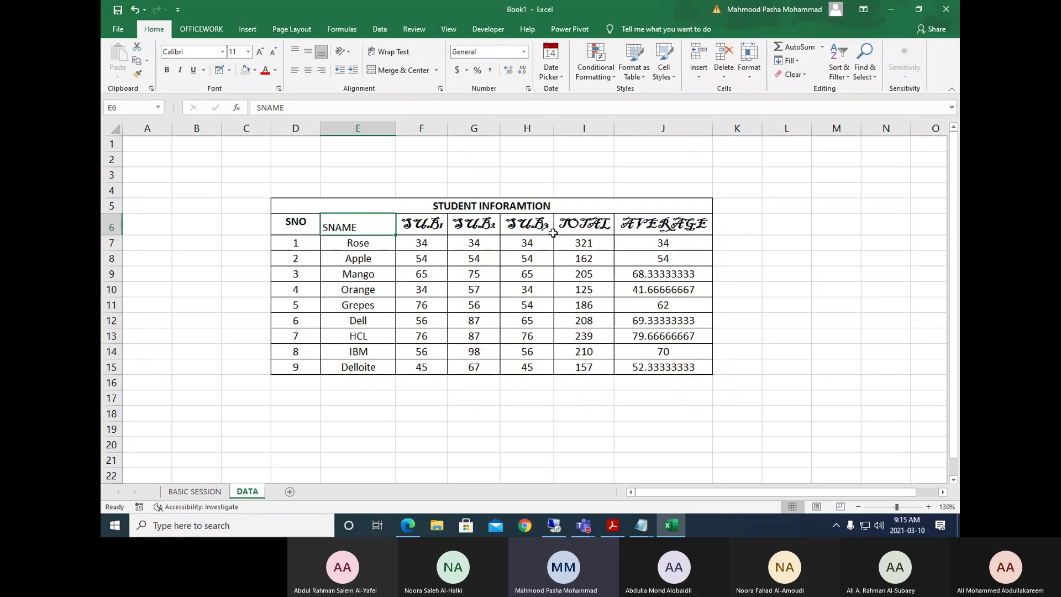
Copy J7's format onto the subject marks and TOTAL values in F7:I15 with Format Painter.
{"action": "left_click", "coordinate": [668, 231]}
{"action": "left_click", "coordinate": [658, 248]}
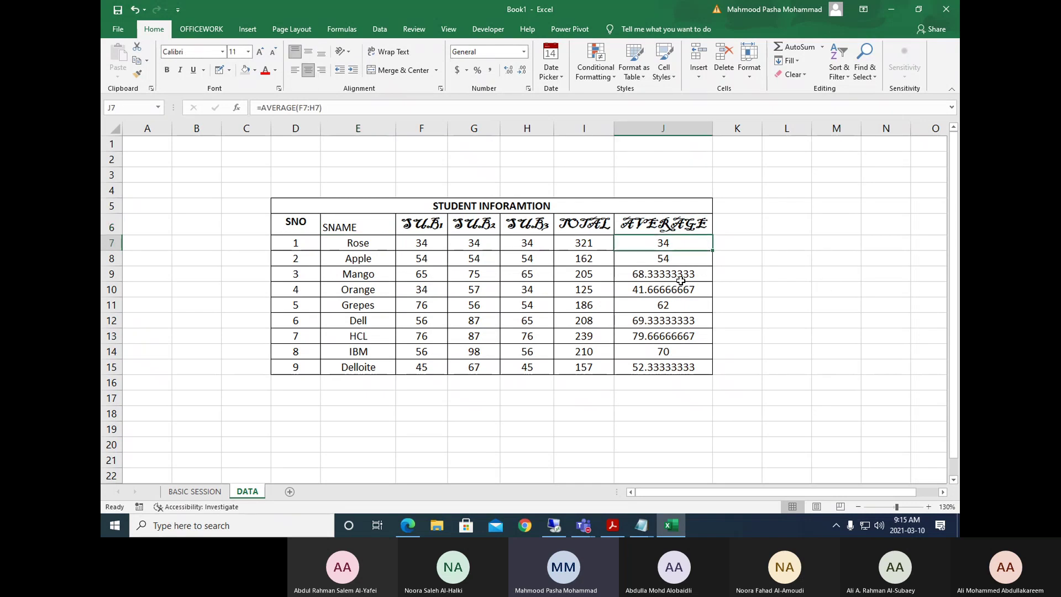
{"action": "left_click", "coordinate": [137, 74]}
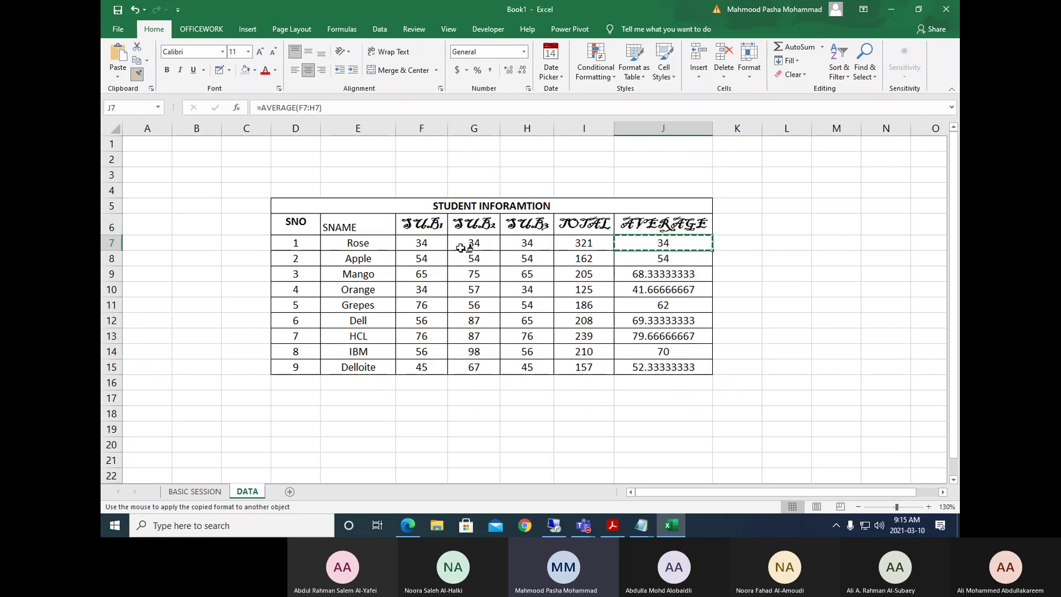
{"action": "mouse_move", "coordinate": [437, 243]}
{"action": "left_mouse_down"}
{"action": "mouse_move", "coordinate": [548, 253]}
{"action": "mouse_move", "coordinate": [578, 339]}
{"action": "mouse_move", "coordinate": [603, 368]}
{"action": "left_mouse_up"}
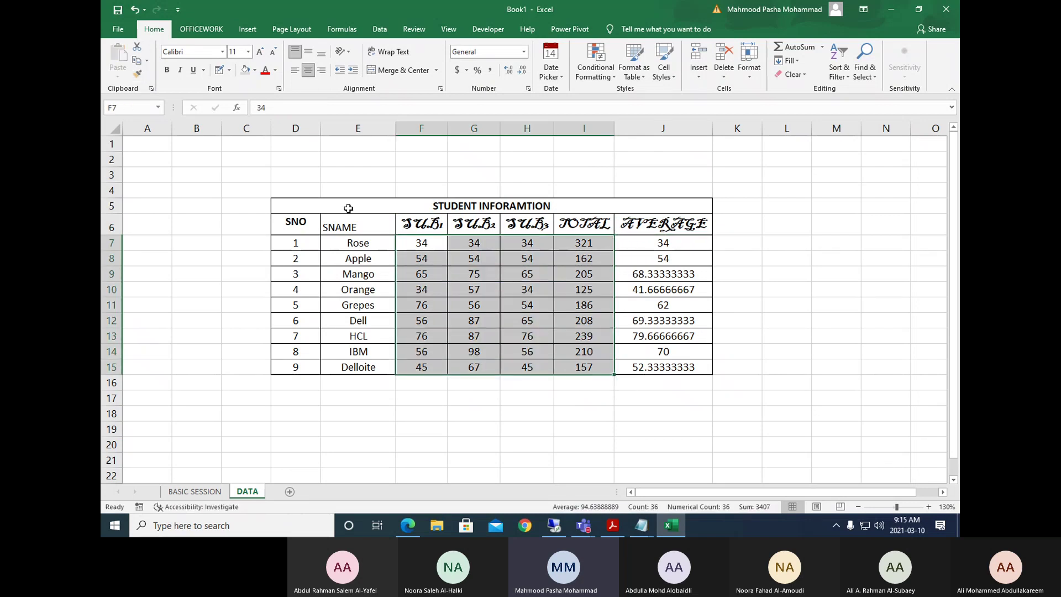
{"action": "left_click", "coordinate": [698, 277]}
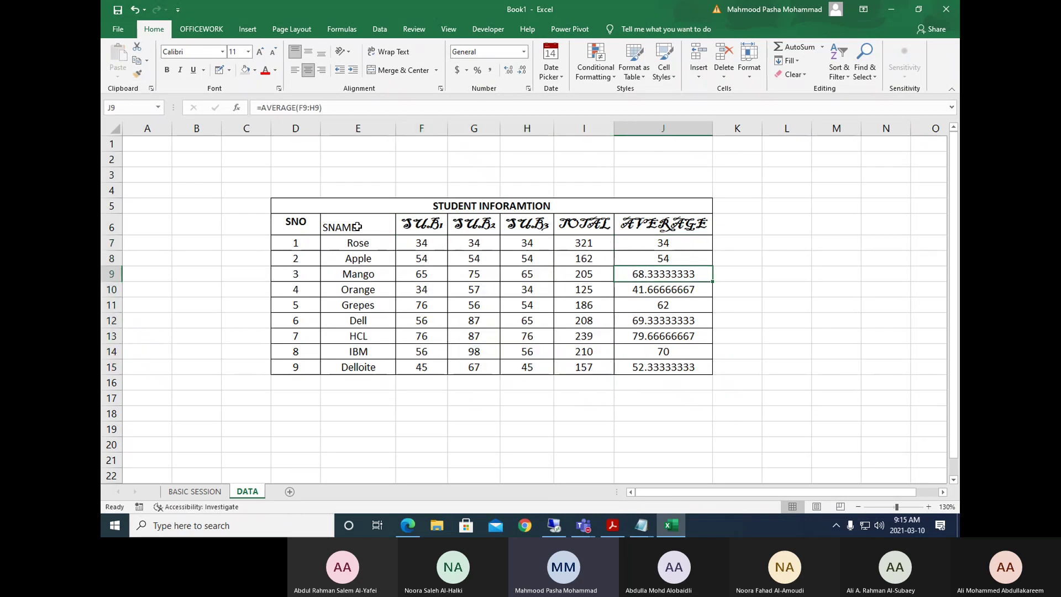
{"action": "left_click_drag", "start_coordinate": [418, 236], "coordinate": [586, 363]}
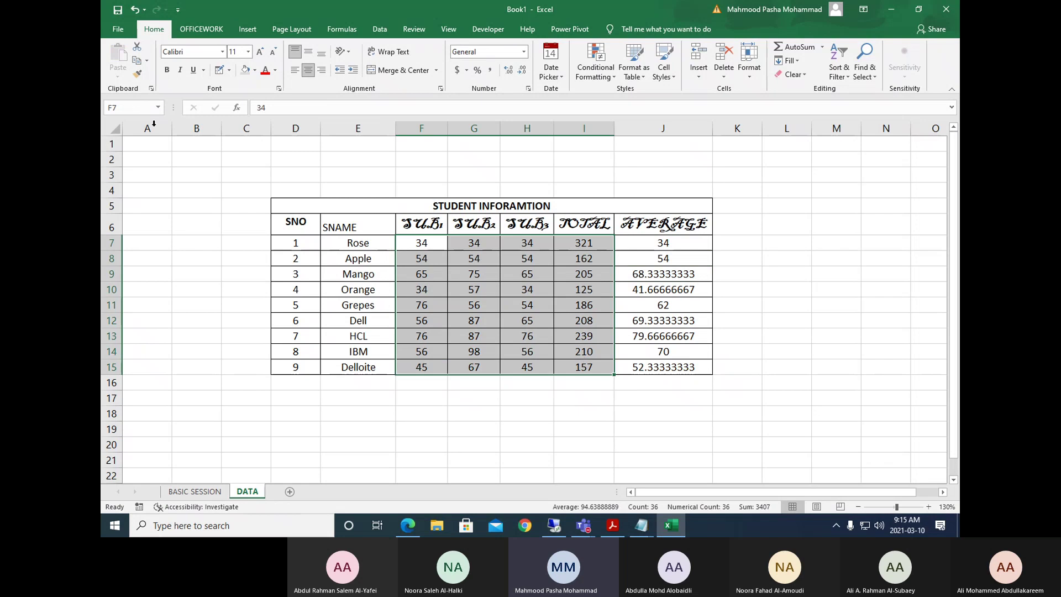
{"action": "left_click", "coordinate": [136, 73]}
{"action": "scroll", "coordinate": [438, 301], "scroll_direction": "down", "scroll_amount": 3}
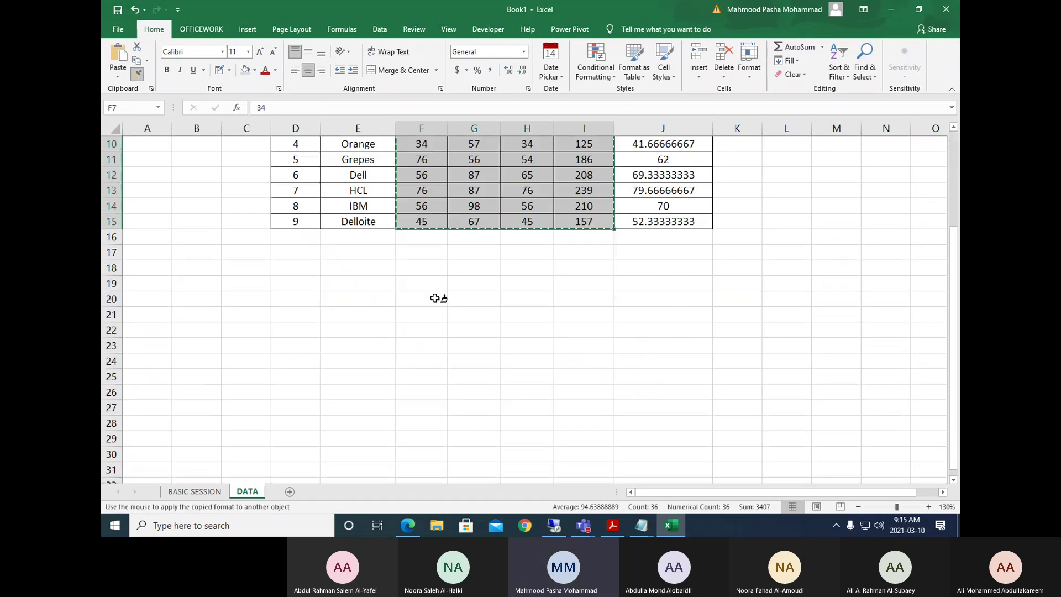
{"action": "scroll", "coordinate": [443, 255], "scroll_direction": "up", "scroll_amount": 3}
{"action": "key", "text": "Escape"}
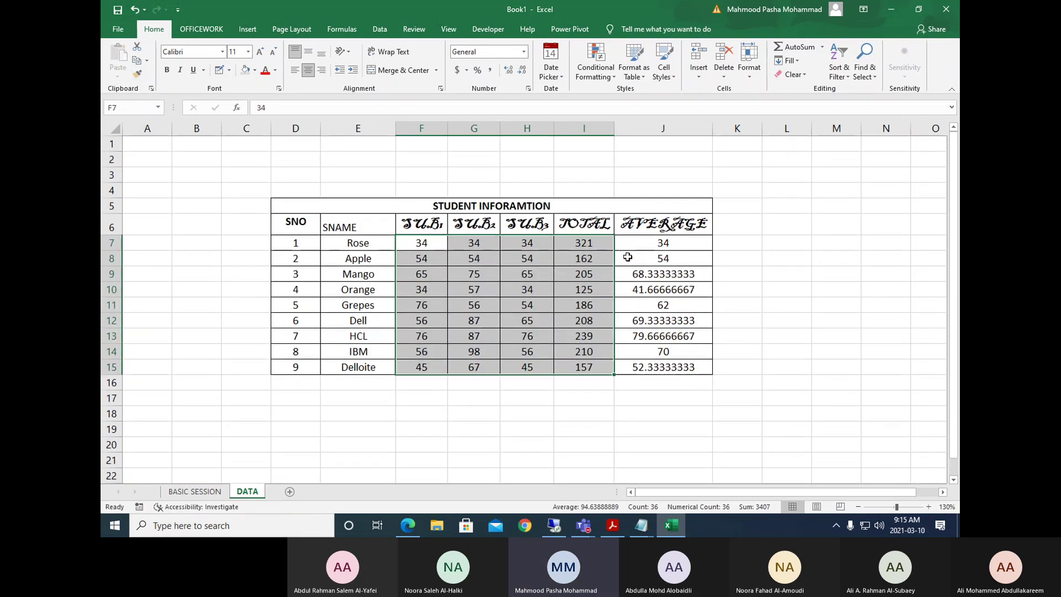
Copy the format of the subject and TOTAL columns F6:I15 onto the empty block D19:J23 with Format Painter.
{"action": "left_click_drag", "start_coordinate": [420, 224], "coordinate": [578, 367]}
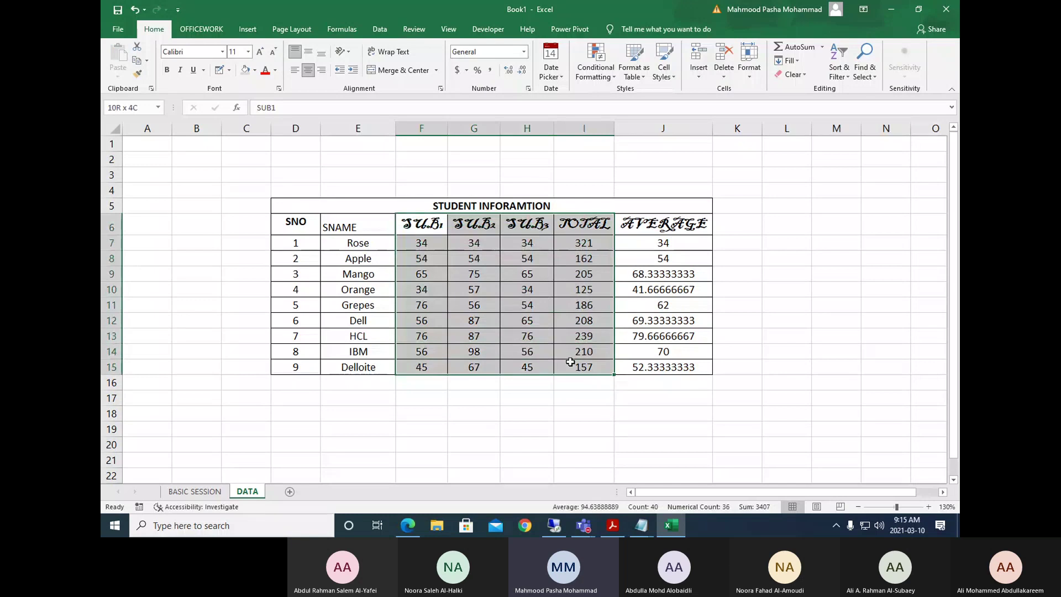
{"action": "left_click", "coordinate": [137, 73]}
{"action": "scroll", "coordinate": [576, 161], "scroll_direction": "down", "scroll_amount": 3}
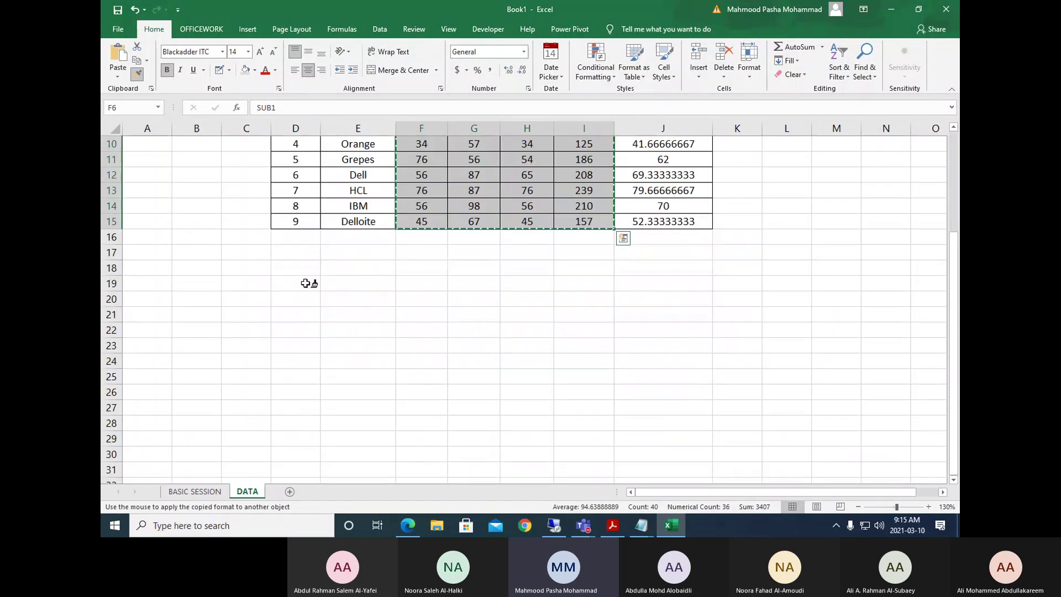
{"action": "left_click_drag", "start_coordinate": [308, 282], "coordinate": [616, 328]}
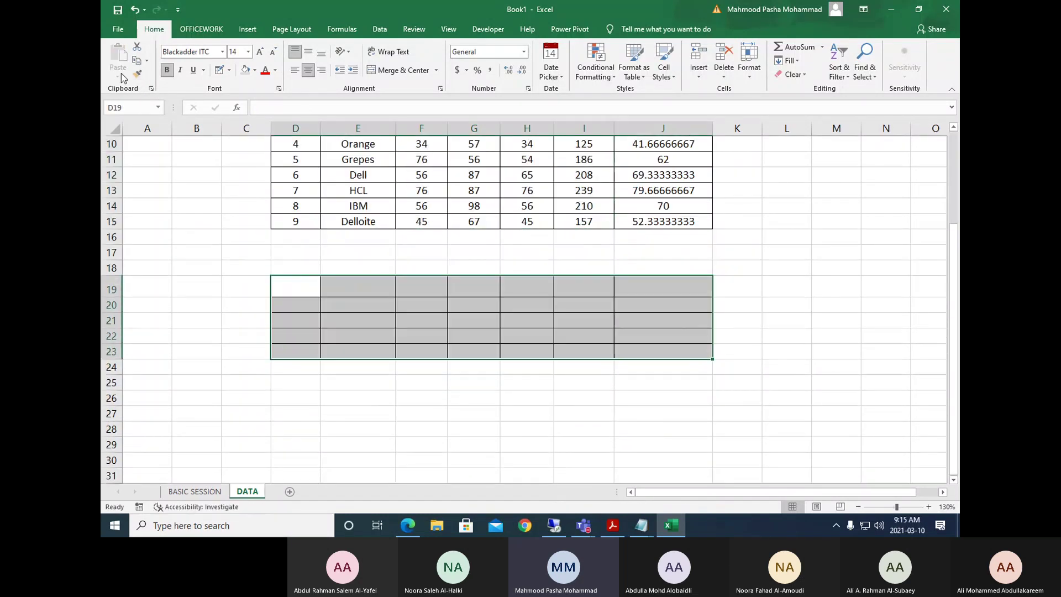
Compare the newly formatted empty block in rows 19 to 23 with the student table above it.
{"action": "left_click", "coordinate": [545, 301]}
{"action": "scroll", "coordinate": [548, 283], "scroll_direction": "up", "scroll_amount": 3}
{"action": "scroll", "coordinate": [660, 230], "scroll_direction": "down", "scroll_amount": 4}
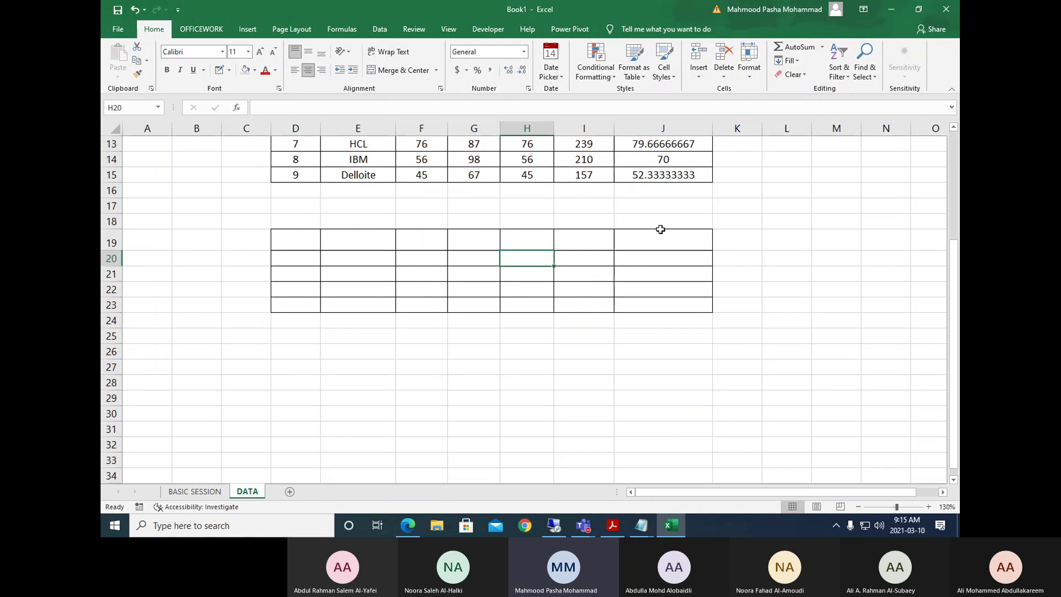
{"action": "scroll", "coordinate": [550, 241], "scroll_direction": "up", "scroll_amount": 2}
{"action": "scroll", "coordinate": [499, 228], "scroll_direction": "up", "scroll_amount": 1}
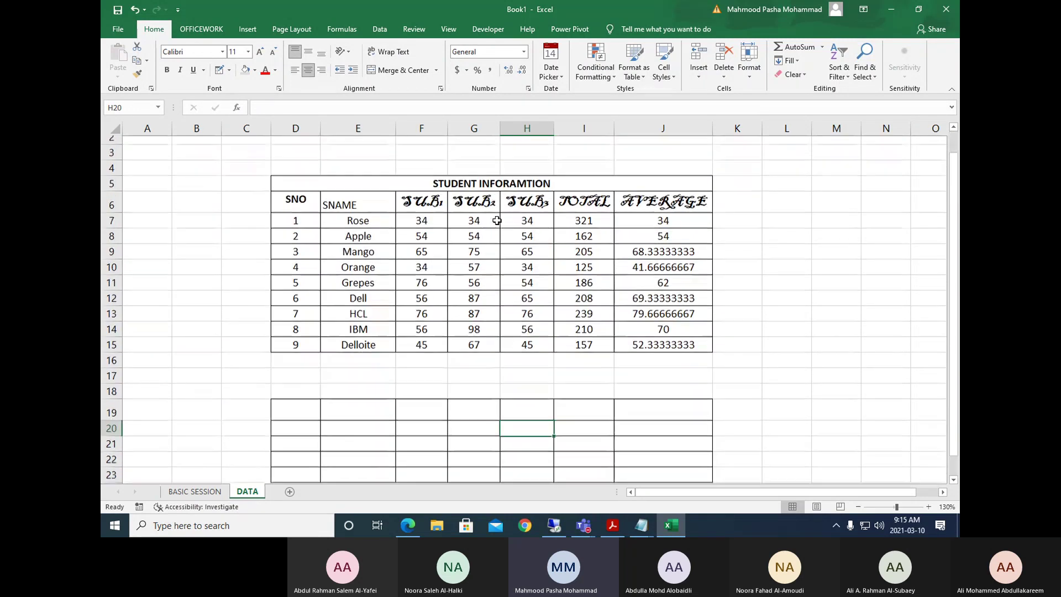
{"action": "scroll", "coordinate": [530, 216], "scroll_direction": "down", "scroll_amount": 1}
{"action": "scroll", "coordinate": [640, 221], "scroll_direction": "up", "scroll_amount": 1}
{"action": "scroll", "coordinate": [640, 221], "scroll_direction": "up", "scroll_amount": 1}
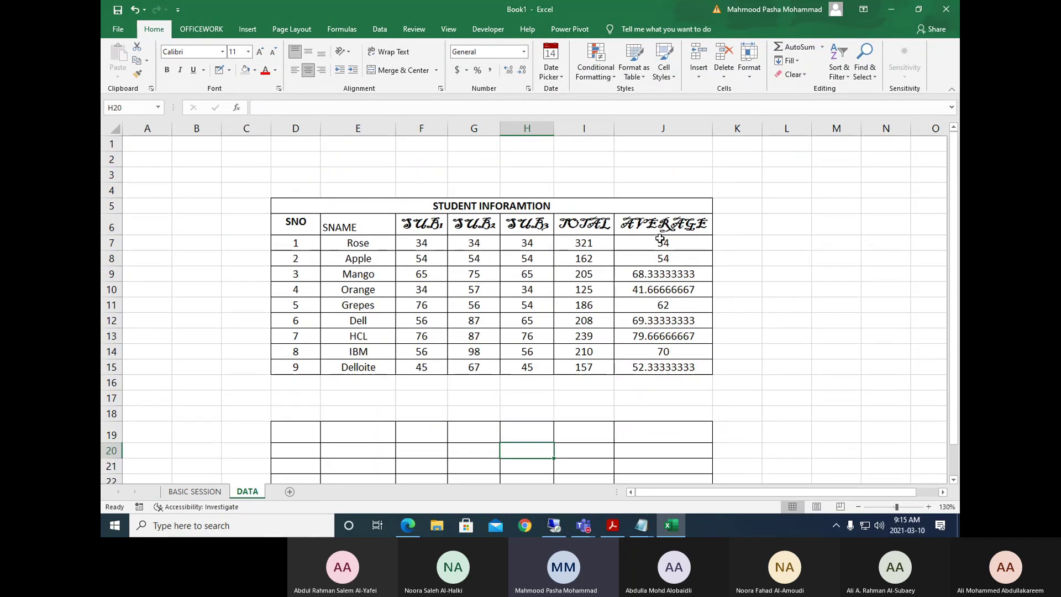
{"action": "scroll", "coordinate": [635, 177], "scroll_direction": "down", "scroll_amount": 1}
{"action": "scroll", "coordinate": [352, 169], "scroll_direction": "up", "scroll_amount": 1}
Pick up the format of the student table D6:J15 with Format Painter and apply it one row lower, from D7 to J16.
{"action": "left_click_drag", "start_coordinate": [352, 170], "coordinate": [662, 320]}
{"action": "left_click", "coordinate": [527, 242]}
{"action": "left_click_drag", "start_coordinate": [295, 175], "coordinate": [663, 324]}
{"action": "left_click", "coordinate": [137, 73]}
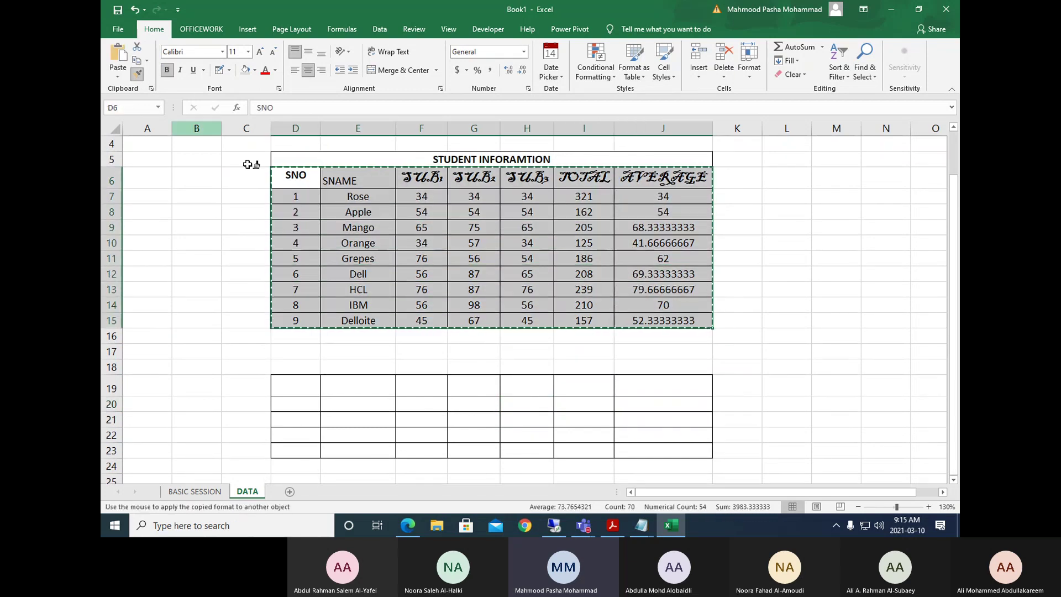
{"action": "scroll", "coordinate": [372, 188], "scroll_direction": "down", "scroll_amount": 3}
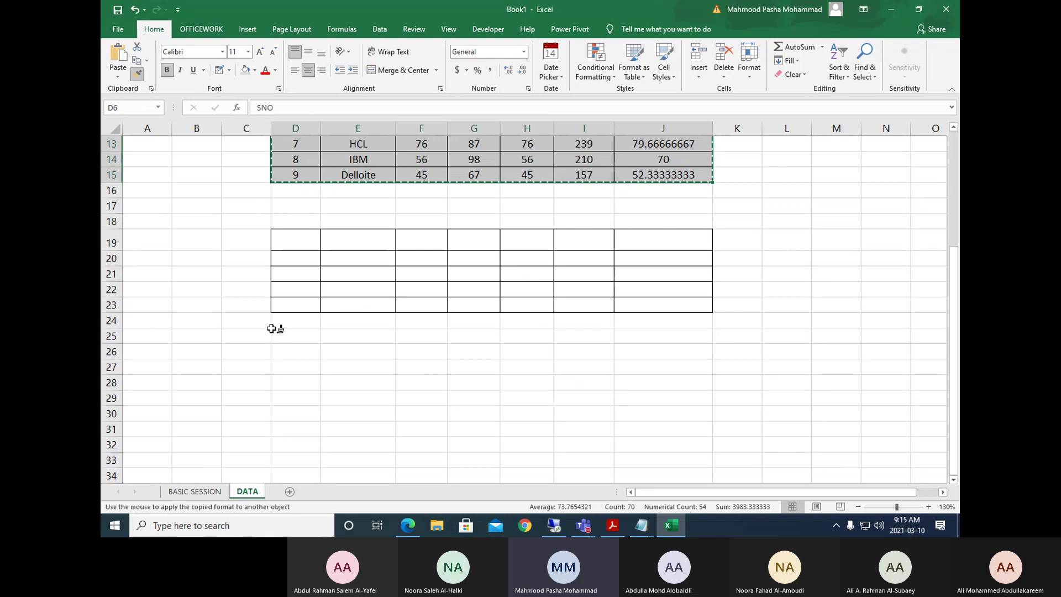
{"action": "scroll", "coordinate": [436, 291], "scroll_direction": "up", "scroll_amount": 2}
{"action": "key", "text": "Escape"}
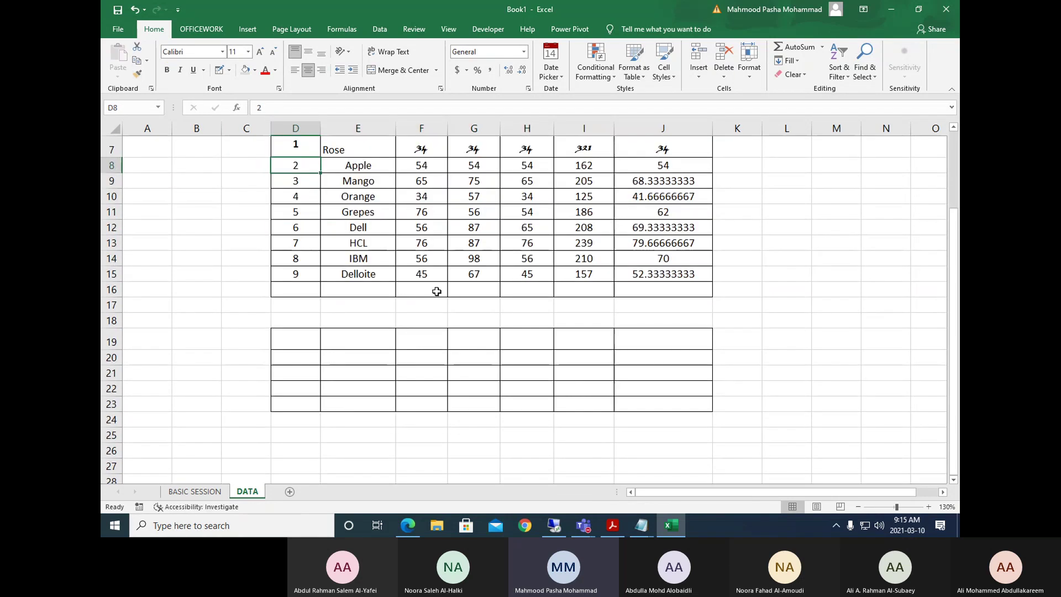
Pick up the format of the student table D6:J16 with Format Painter and try to paste it transposed over the same range.
{"action": "scroll", "coordinate": [434, 287], "scroll_direction": "up", "scroll_amount": 2}
{"action": "scroll", "coordinate": [125, 148], "scroll_direction": "down", "scroll_amount": 2}
{"action": "scroll", "coordinate": [298, 150], "scroll_direction": "up", "scroll_amount": 1}
{"action": "mouse_move", "coordinate": [295, 174]}
{"action": "left_mouse_down"}
{"action": "mouse_move", "coordinate": [694, 372]}
{"action": "mouse_move", "coordinate": [692, 337]}
{"action": "left_mouse_up"}
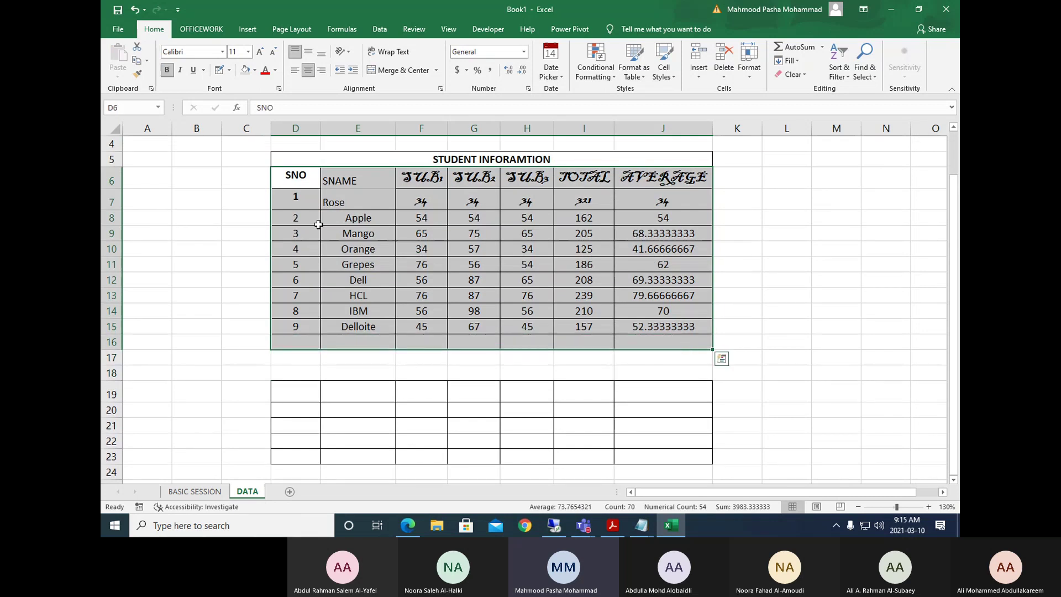
{"action": "left_click", "coordinate": [136, 74]}
{"action": "left_click", "coordinate": [119, 78]}
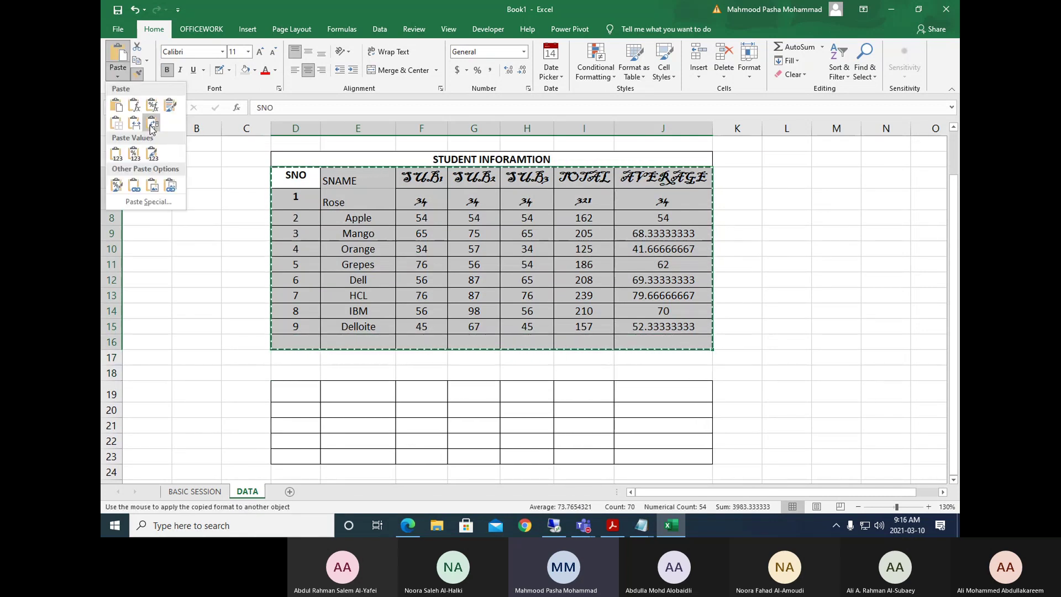
{"action": "left_click", "coordinate": [154, 125]}
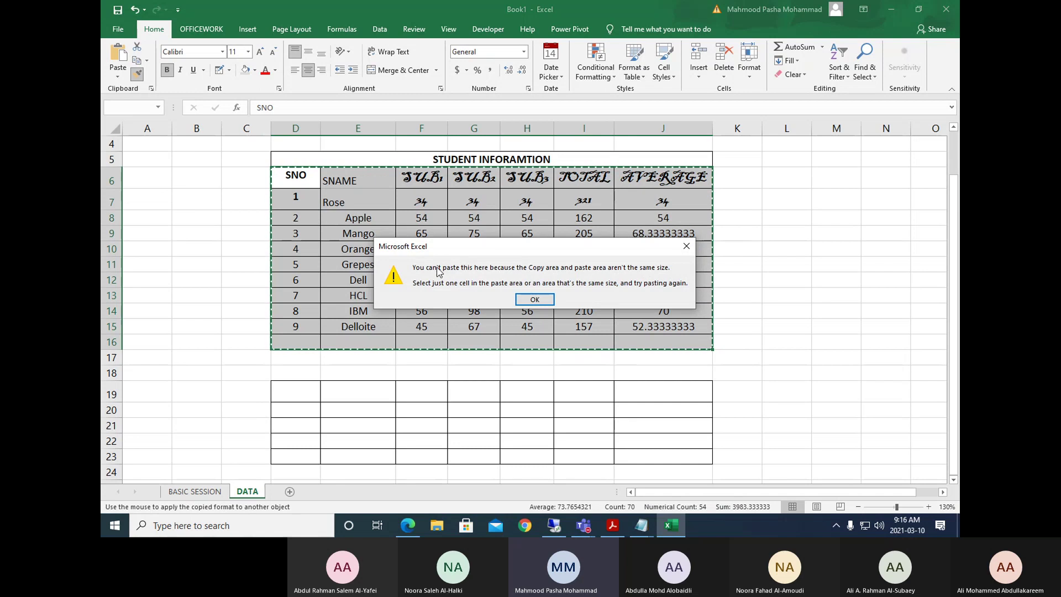
{"action": "left_click", "coordinate": [545, 299]}
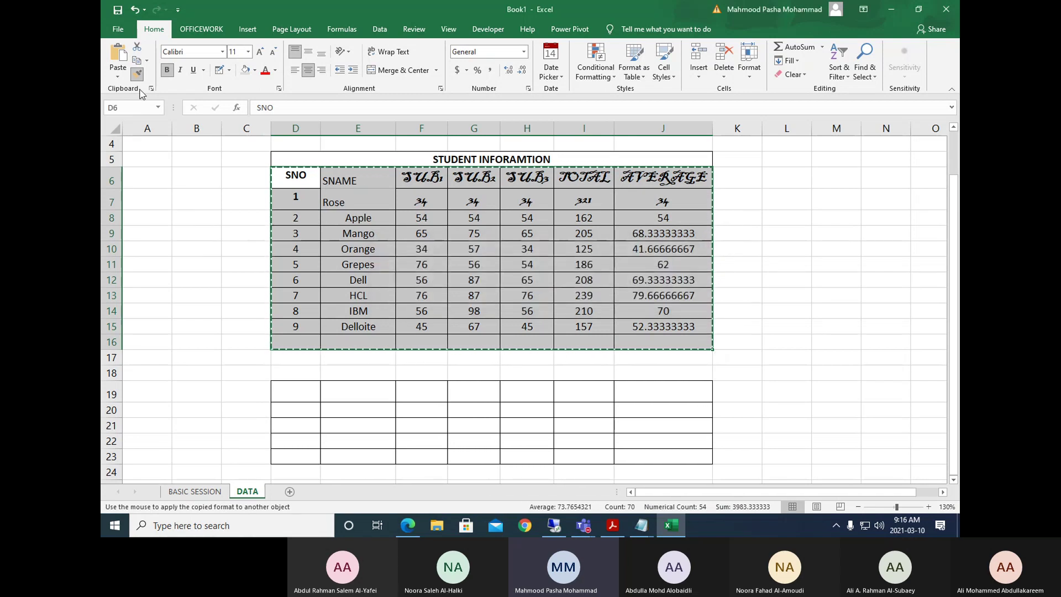
Apply the copied table format to the empty block K6:R15, and pick up that block's format with Format Painter.
{"action": "scroll", "coordinate": [594, 312], "scroll_direction": "down", "scroll_amount": 2}
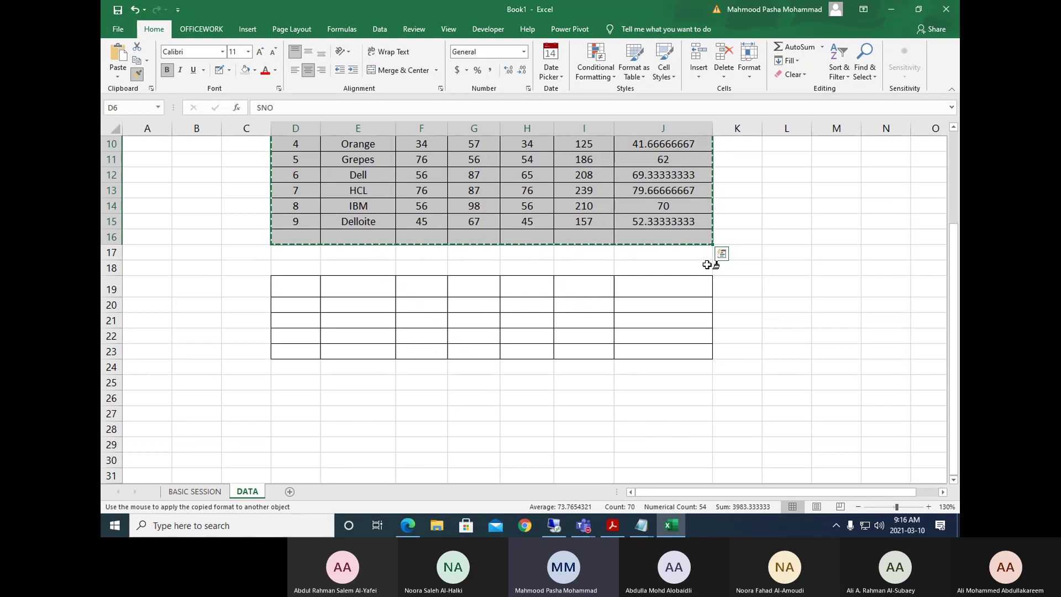
{"action": "scroll", "coordinate": [729, 254], "scroll_direction": "up", "scroll_amount": 3}
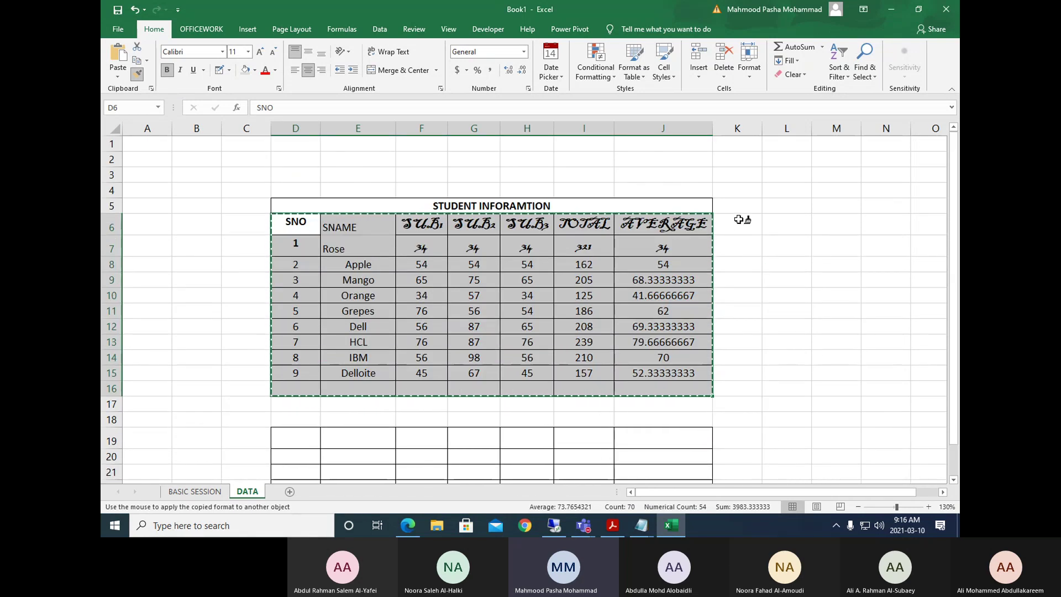
{"action": "mouse_move", "coordinate": [741, 225]}
{"action": "left_mouse_down"}
{"action": "mouse_move", "coordinate": [872, 308]}
{"action": "mouse_move", "coordinate": [956, 383]}
{"action": "mouse_move", "coordinate": [787, 360]}
{"action": "mouse_move", "coordinate": [797, 367]}
{"action": "left_mouse_up"}
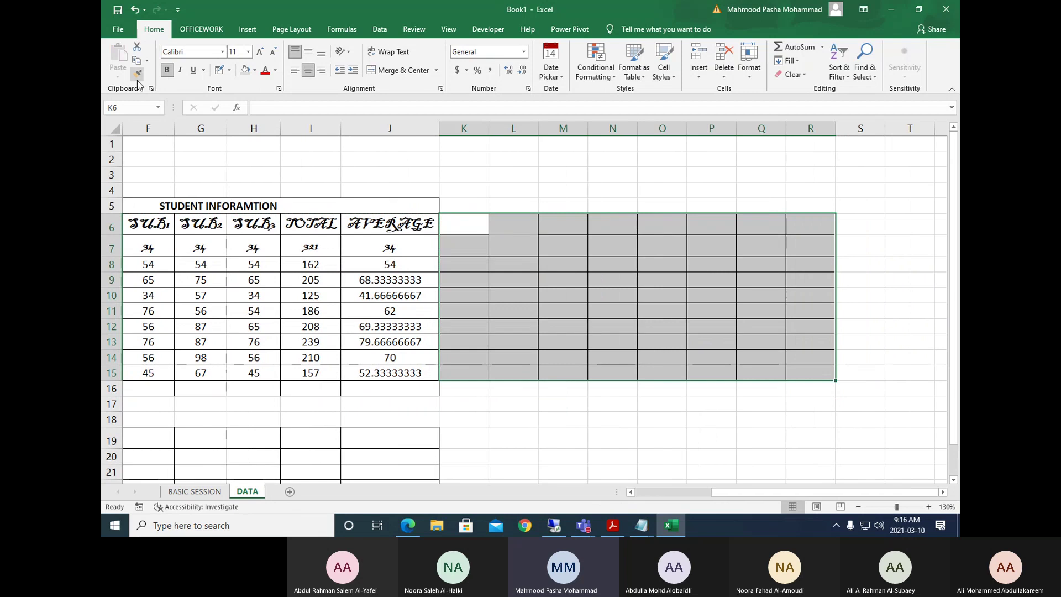
{"action": "right_click", "coordinate": [630, 278]}
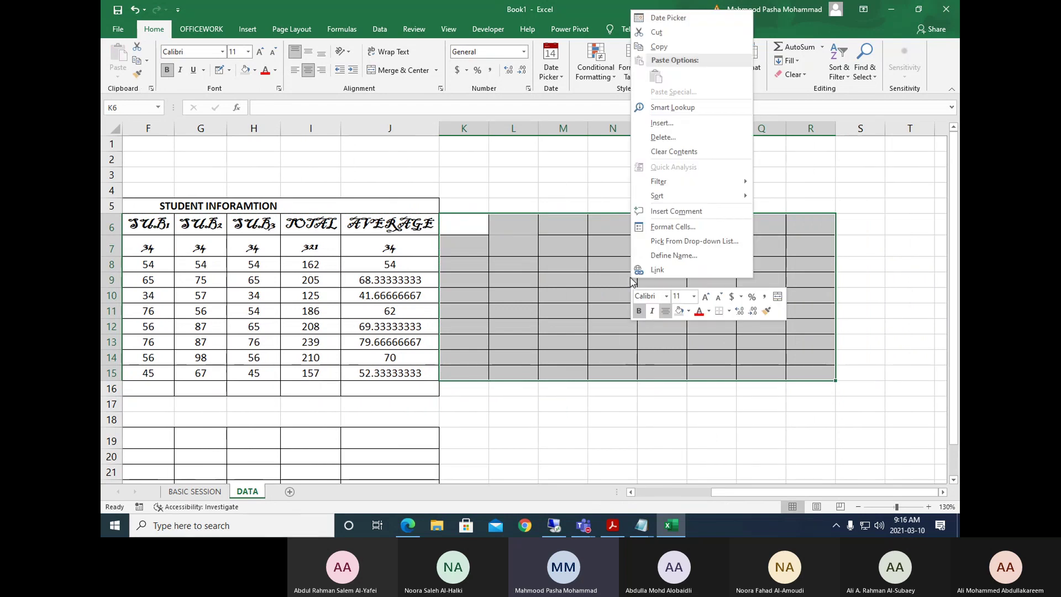
{"action": "left_click", "coordinate": [767, 311]}
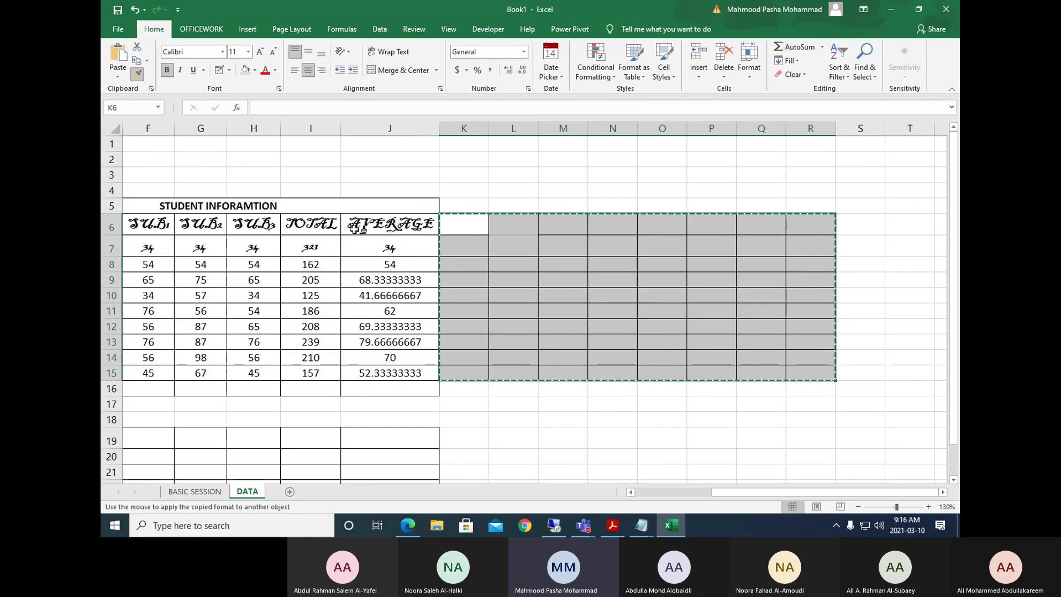
Undo the recent Format Painter changes on the student table and on the empty blocks beside and below it.
{"action": "key", "text": "ctrl+z"}
{"action": "key", "text": "ctrl+z"}
{"action": "key", "text": "ctrl+z"}
{"action": "key", "text": "ctrl+z"}
{"action": "key", "text": "ctrl+z"}
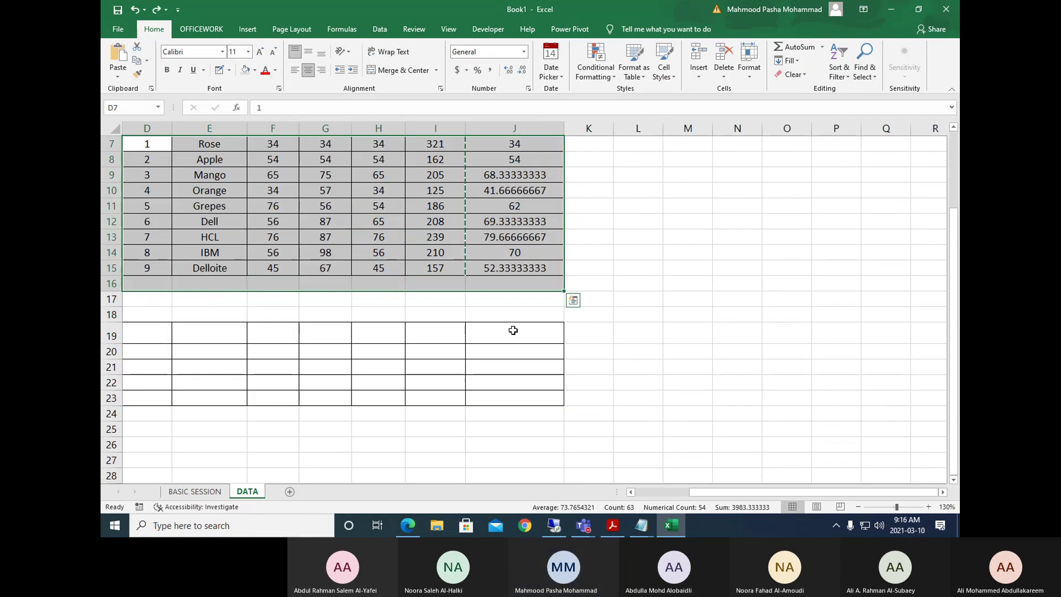
{"action": "key", "text": "ctrl+z"}
{"action": "left_click_drag", "start_coordinate": [145, 224], "coordinate": [517, 374]}
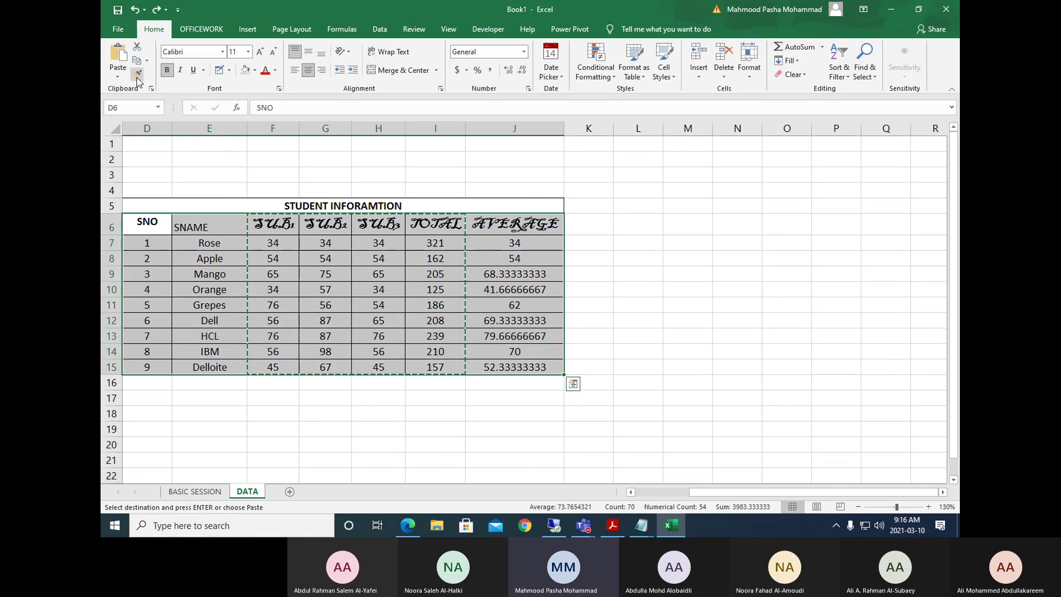
{"action": "left_click", "coordinate": [118, 77]}
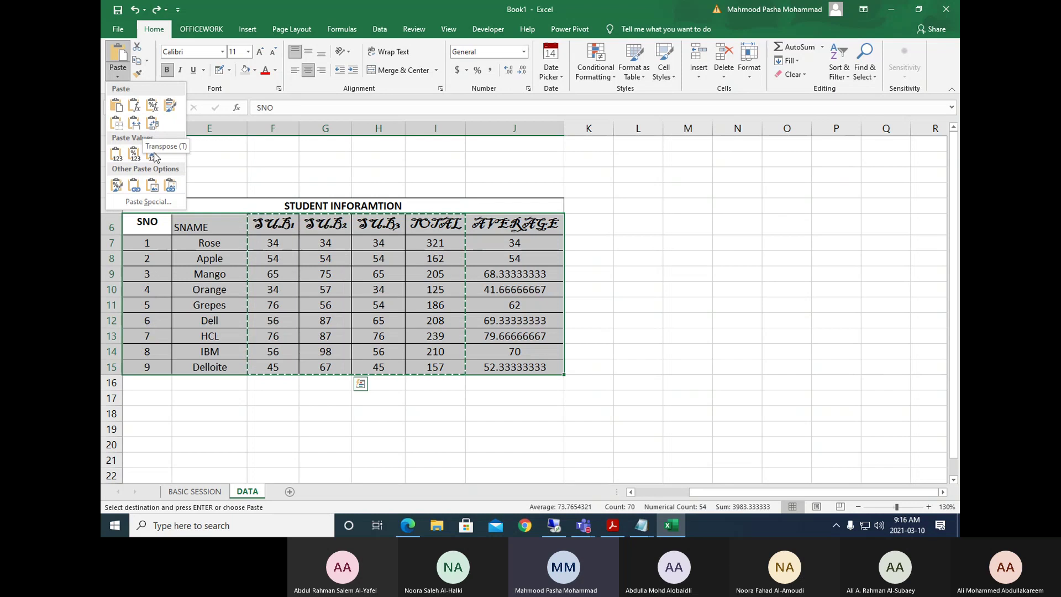
{"action": "key", "text": "Escape"}
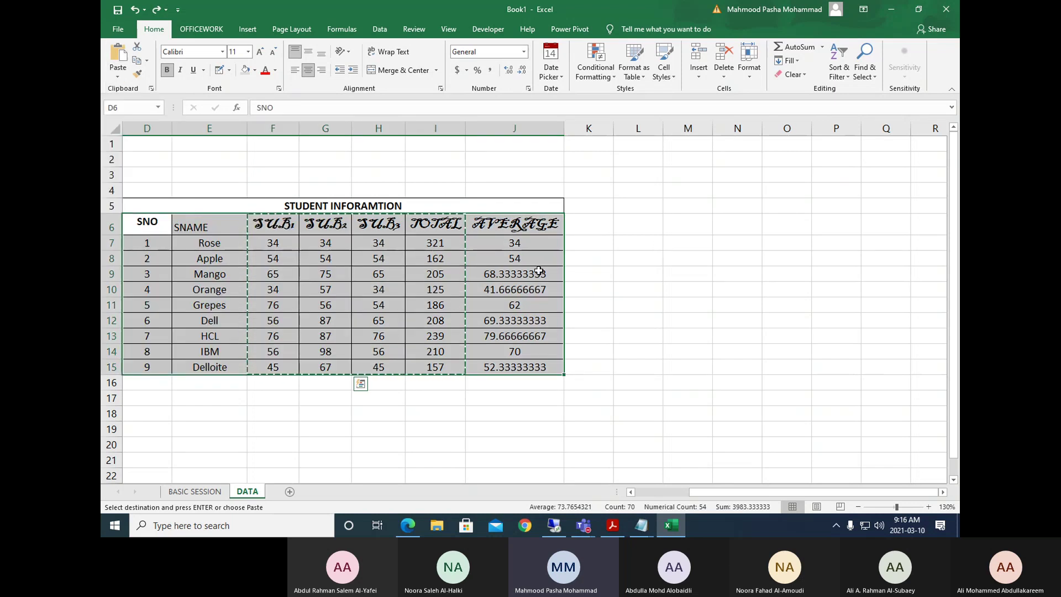
{"action": "left_click", "coordinate": [597, 287]}
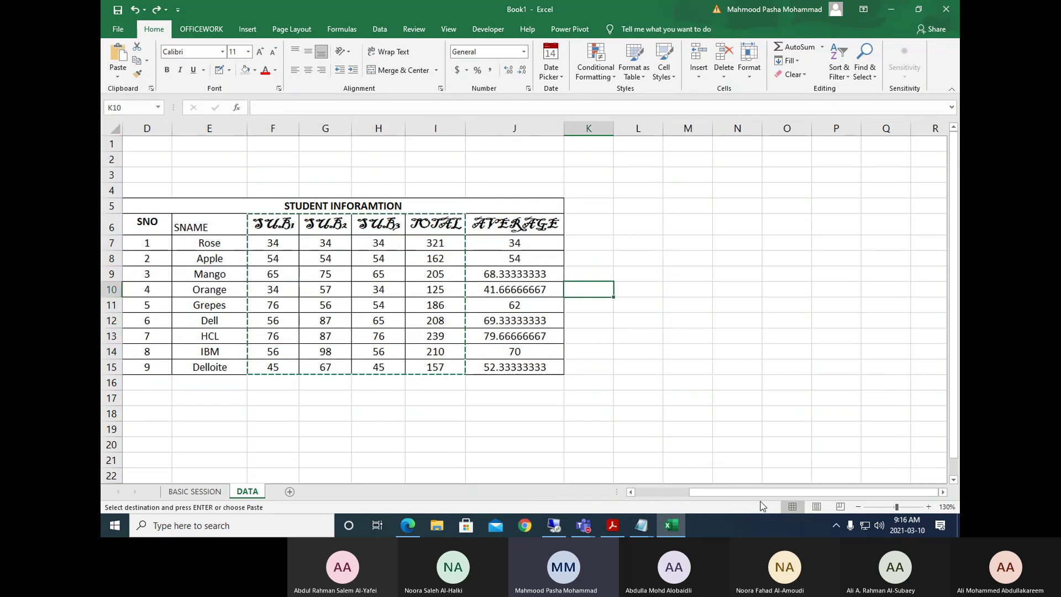
Center the contents of the student table D6:J15 horizontally.
{"action": "left_click_drag", "start_coordinate": [718, 492], "coordinate": [650, 490]}
{"action": "left_click_drag", "start_coordinate": [304, 228], "coordinate": [652, 368]}
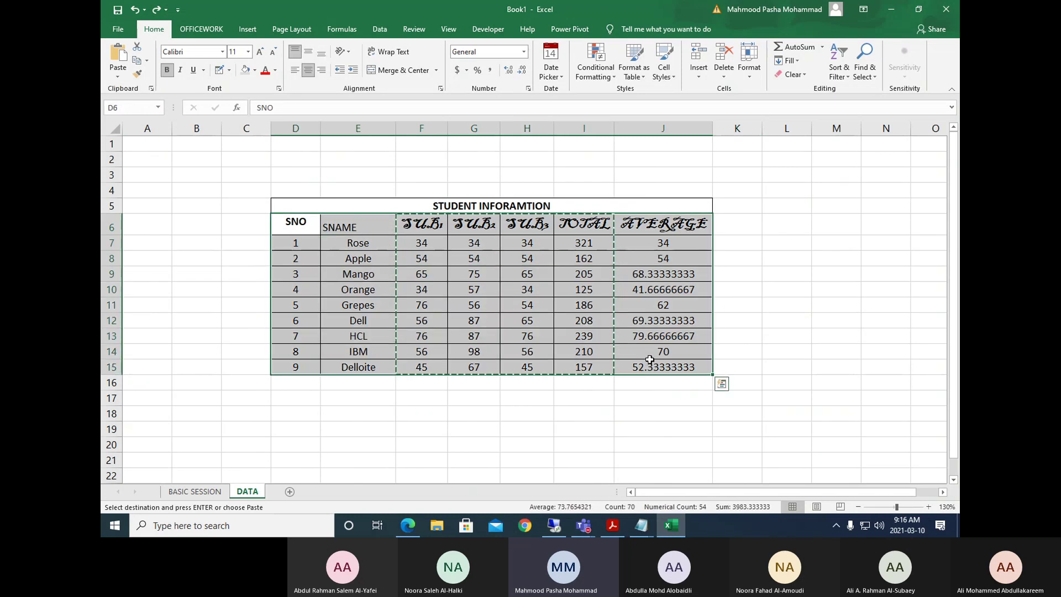
{"action": "left_click_drag", "start_coordinate": [421, 243], "coordinate": [584, 367]}
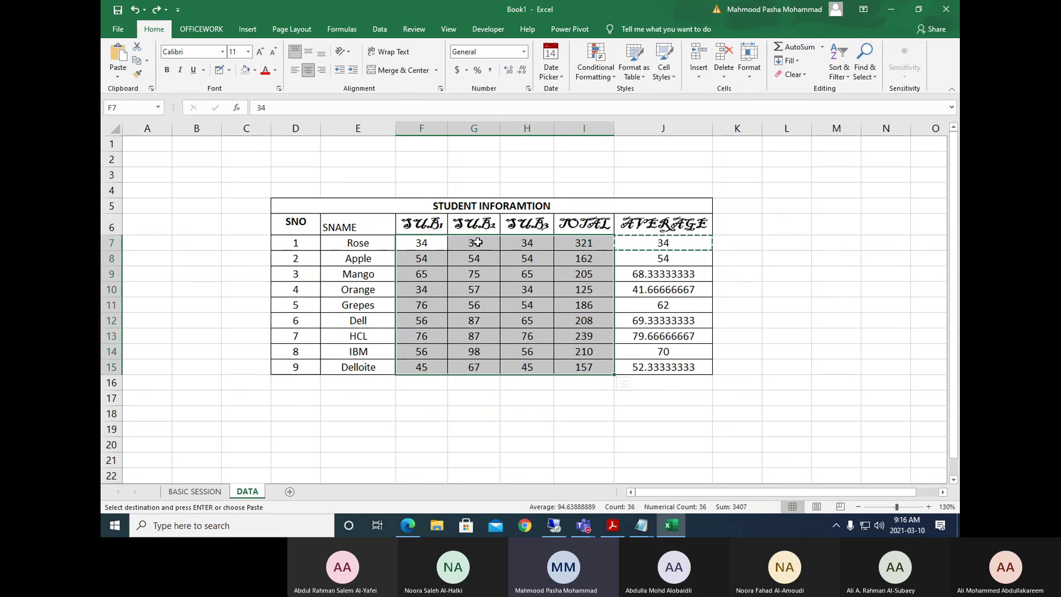
{"action": "left_click_drag", "start_coordinate": [315, 221], "coordinate": [664, 368]}
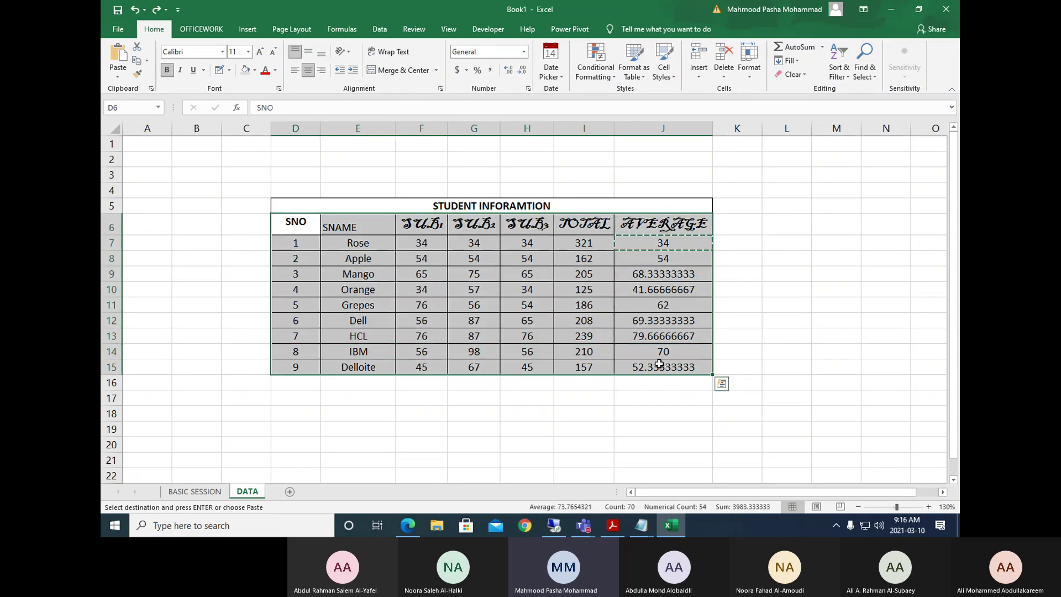
{"action": "left_click", "coordinate": [308, 69]}
{"action": "left_click", "coordinate": [308, 70]}
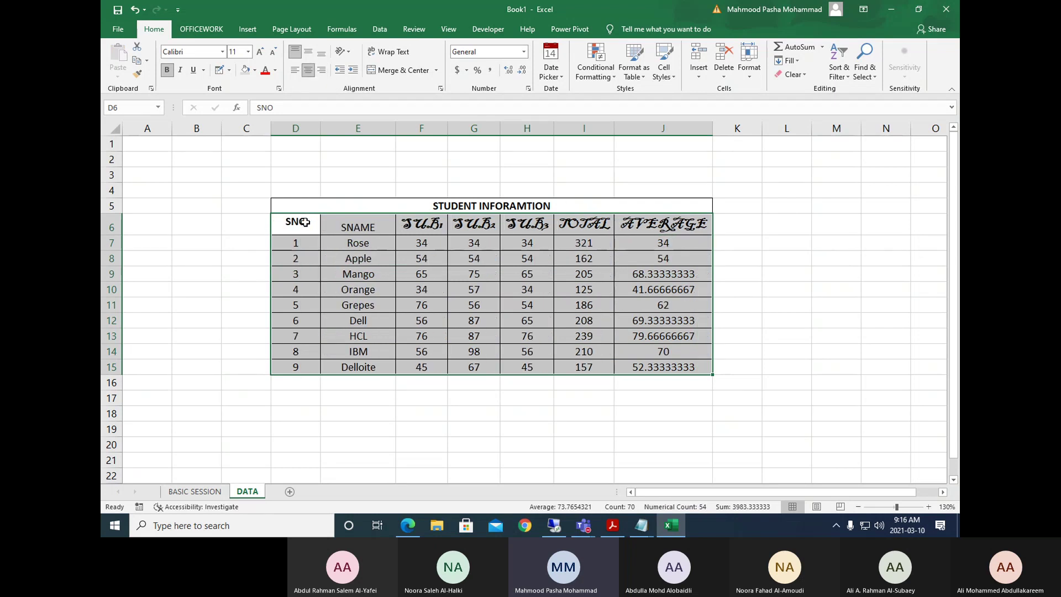
Set the font of the student table D6:J15 to Calibri, size 11.
{"action": "left_click_drag", "start_coordinate": [305, 221], "coordinate": [658, 367]}
{"action": "left_click", "coordinate": [222, 52]}
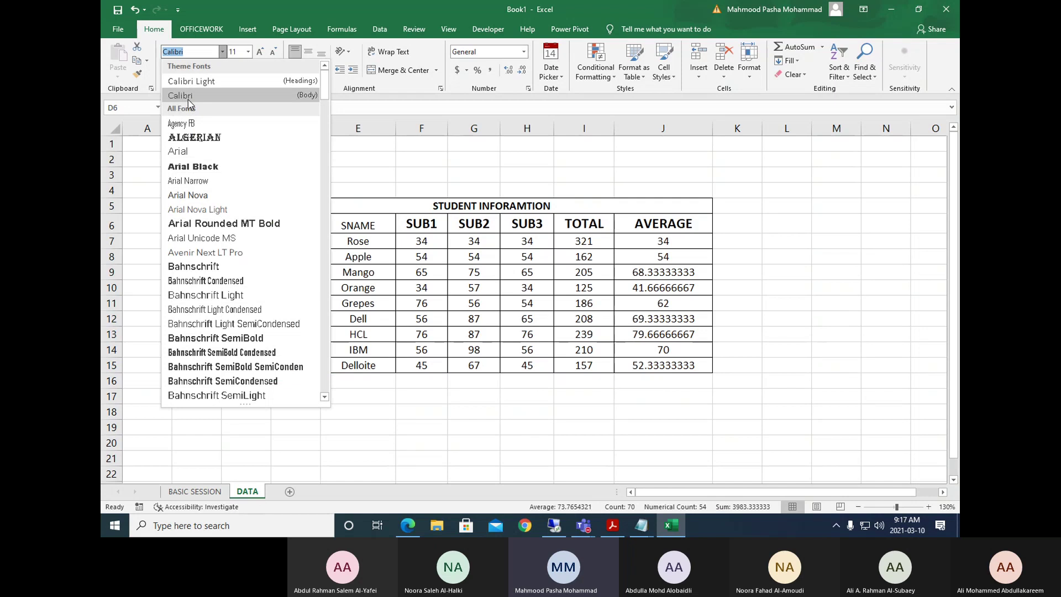
{"action": "left_click", "coordinate": [188, 100]}
{"action": "left_click", "coordinate": [249, 51]}
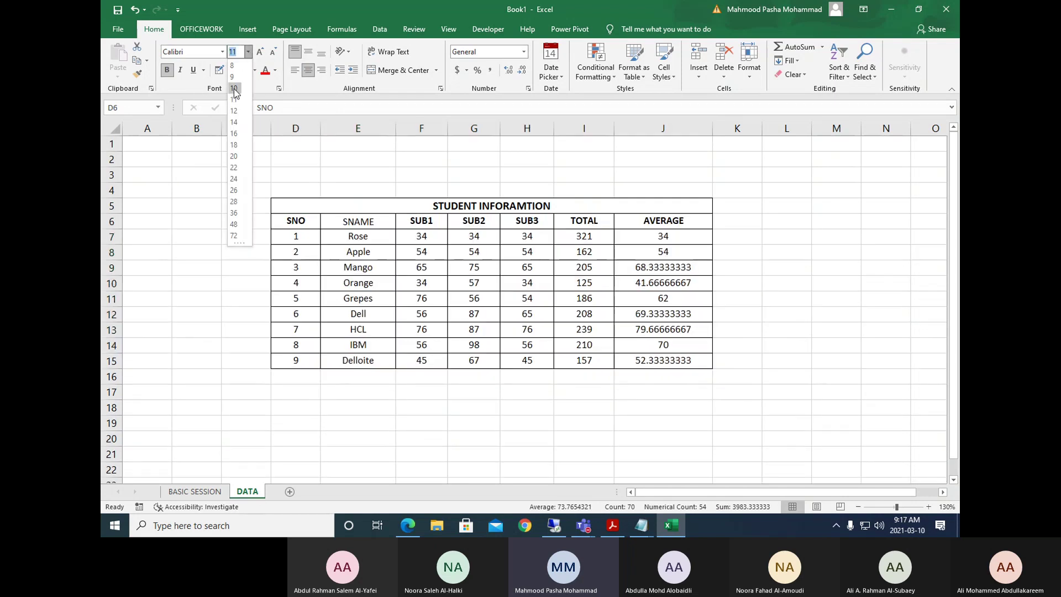
{"action": "left_click", "coordinate": [237, 99]}
{"action": "left_click", "coordinate": [786, 201]}
Make all headers in D6:J6, from SNO to AVERAGE, bold.
{"action": "left_click_drag", "start_coordinate": [306, 222], "coordinate": [660, 224]}
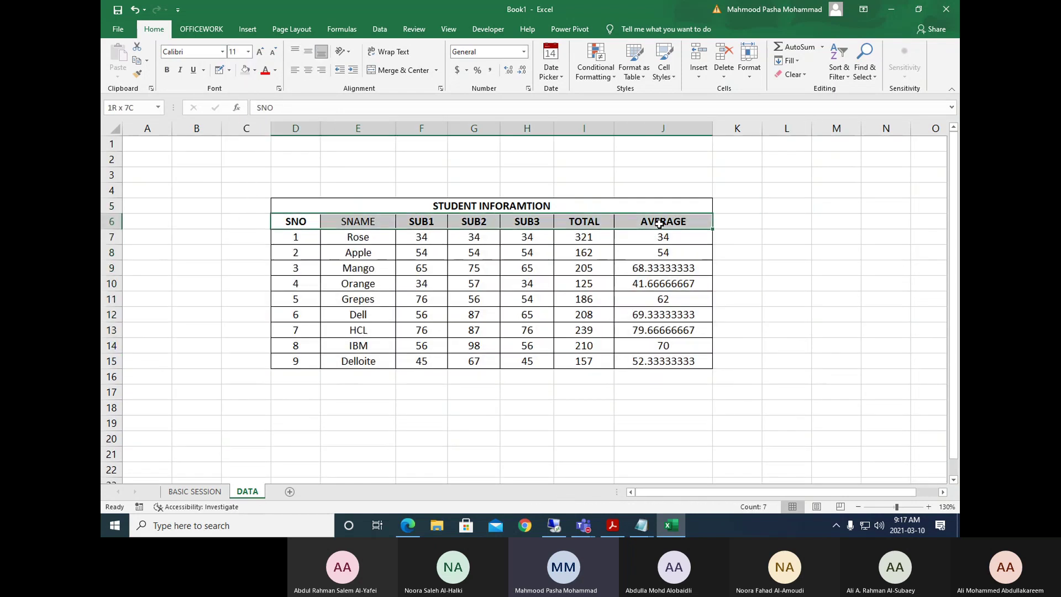
{"action": "left_click", "coordinate": [169, 72]}
{"action": "left_click", "coordinate": [166, 70]}
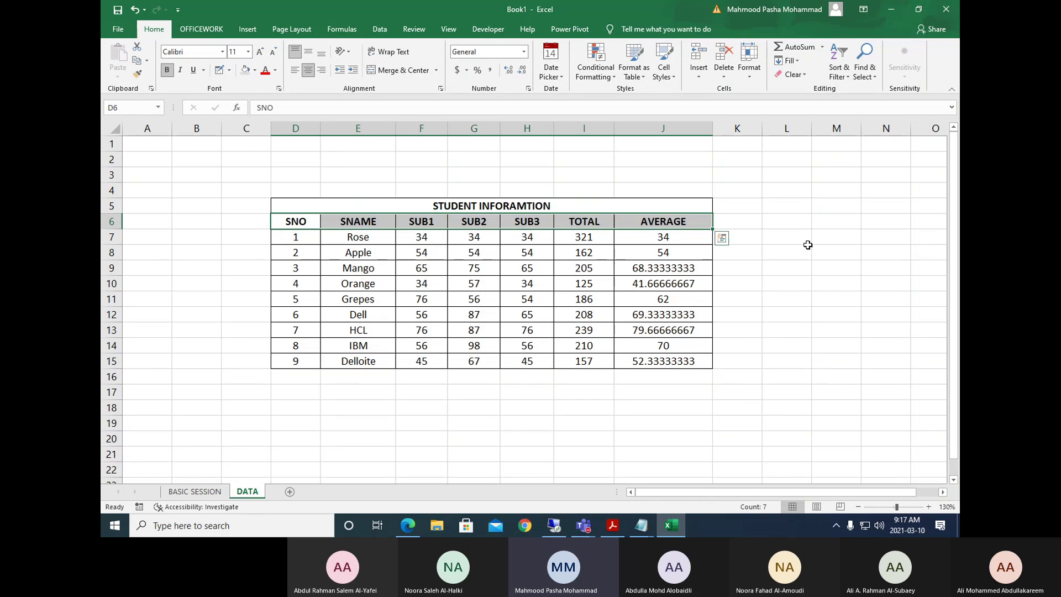
{"action": "left_click", "coordinate": [796, 252]}
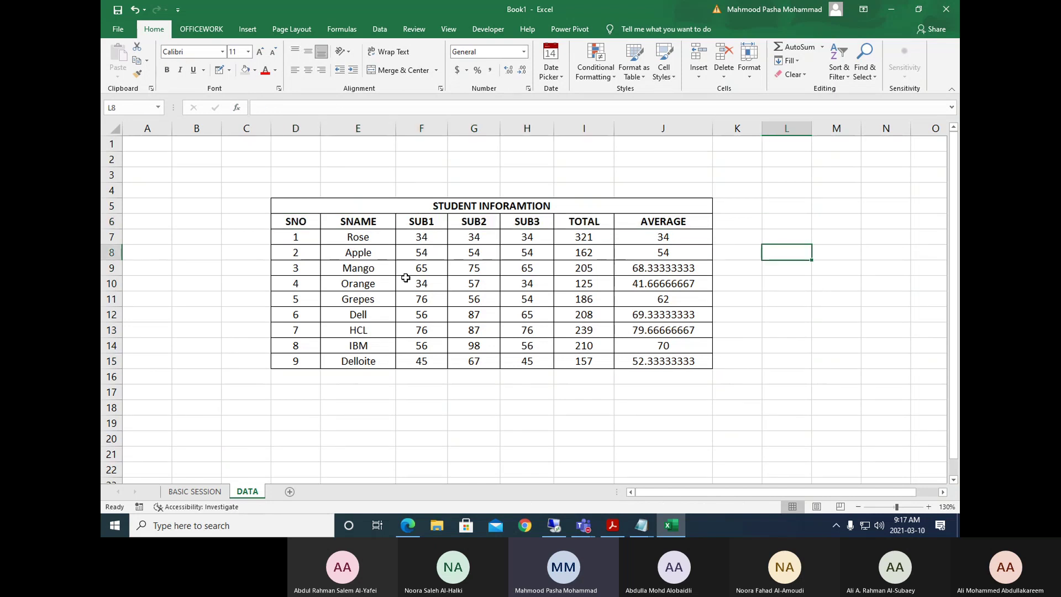
Copy the whole student table D5:J15, including its title, as a picture in Bitmap format with the as-shown-on-screen appearance.
{"action": "left_click", "coordinate": [147, 61]}
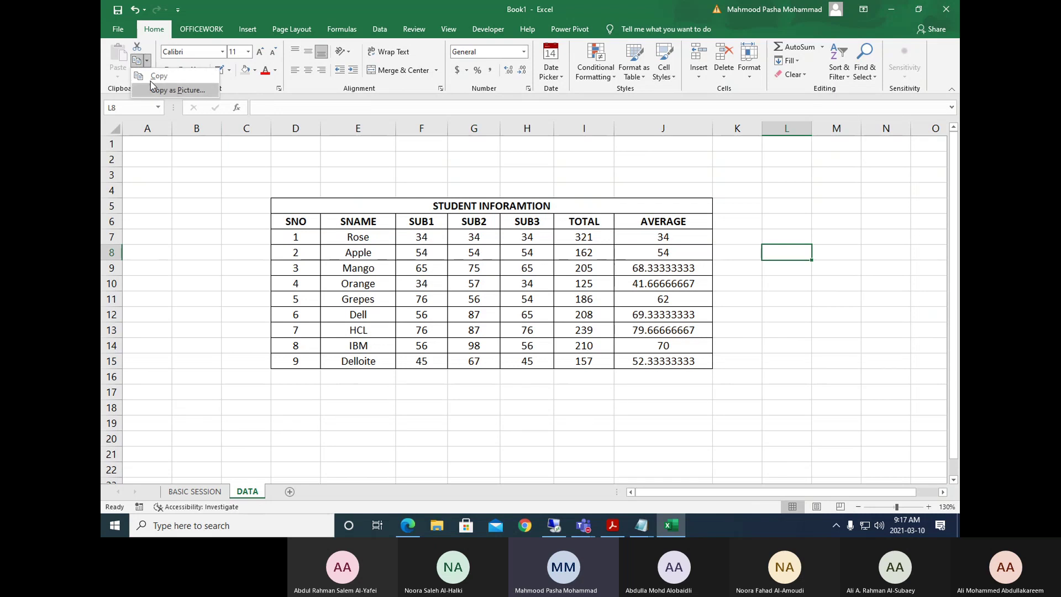
{"action": "left_click", "coordinate": [263, 190]}
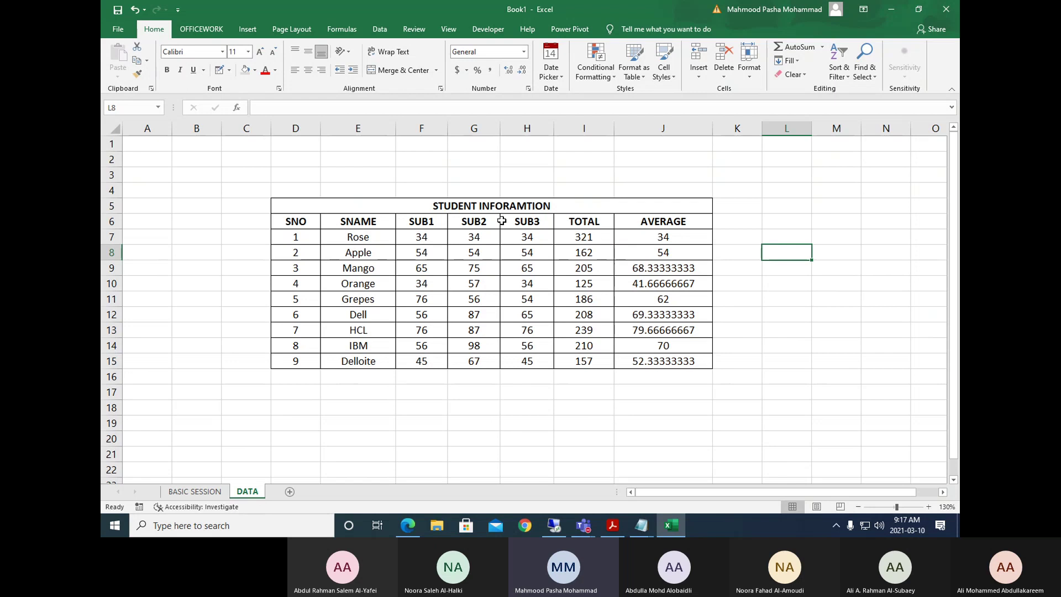
{"action": "left_click_drag", "start_coordinate": [318, 209], "coordinate": [636, 359]}
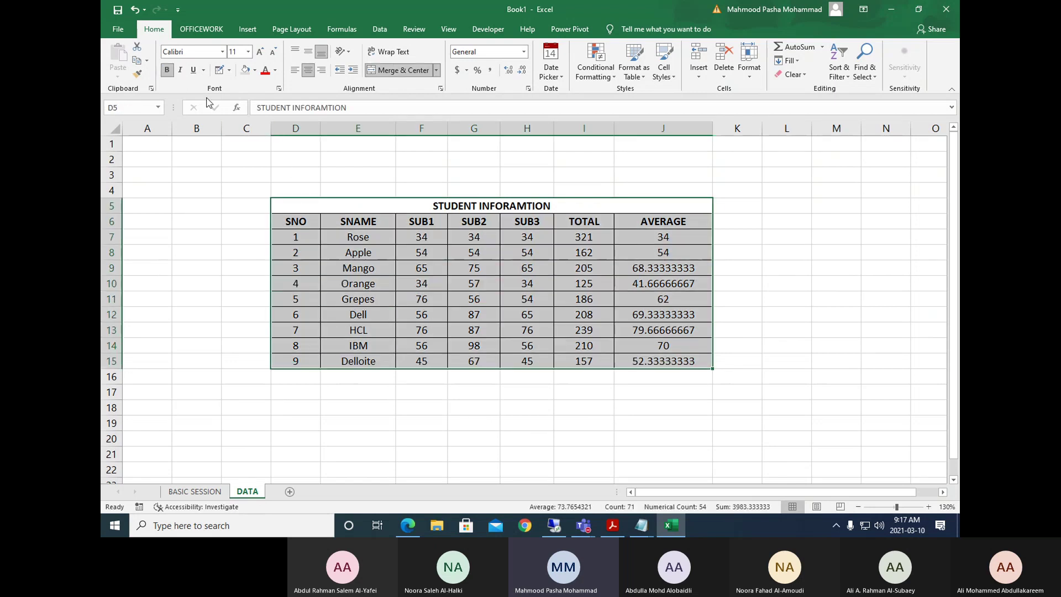
{"action": "left_click", "coordinate": [147, 60]}
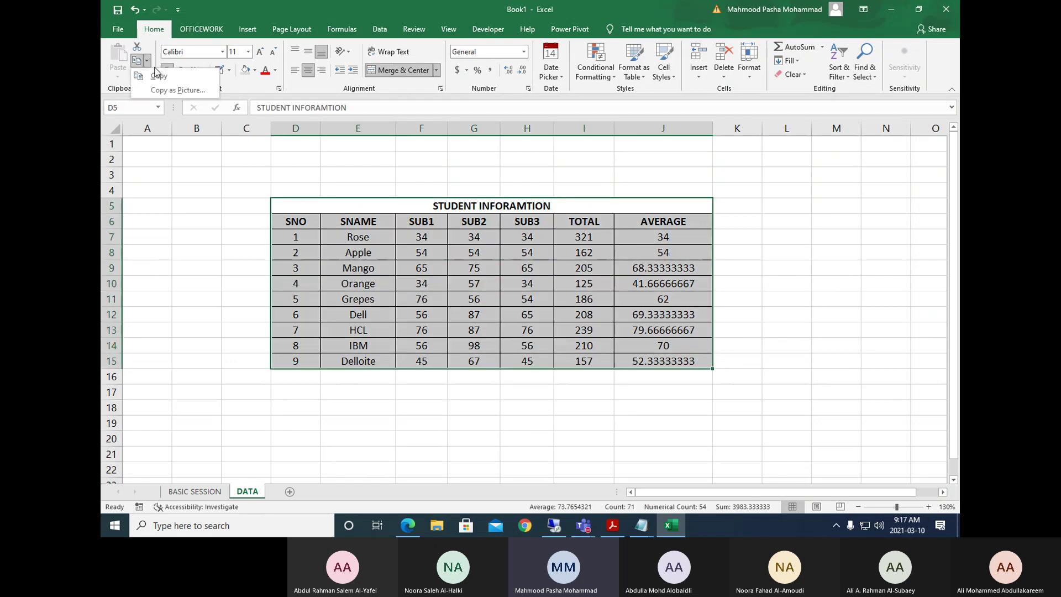
{"action": "left_click", "coordinate": [190, 90]}
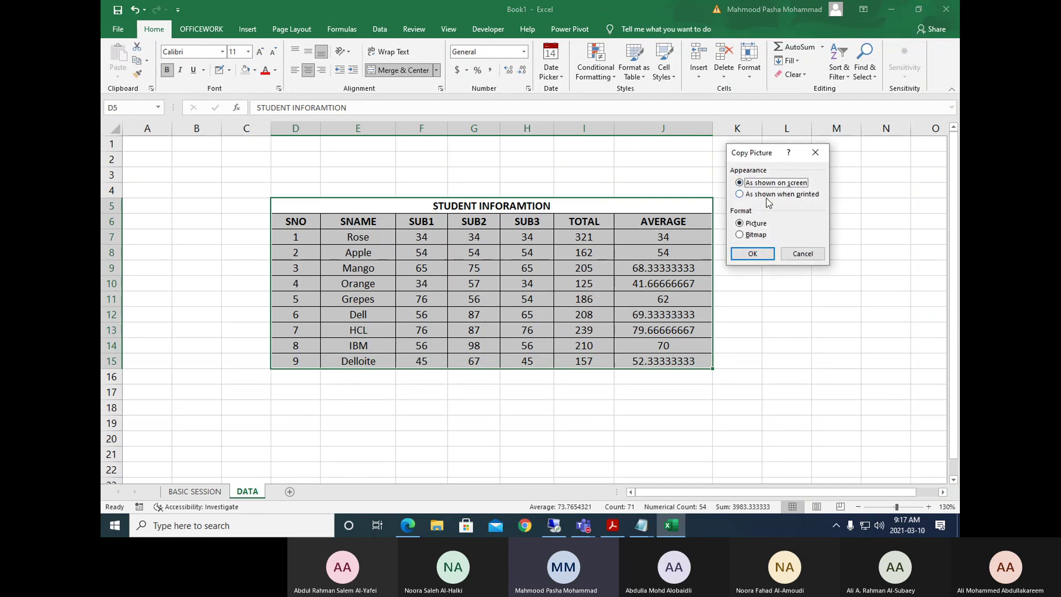
{"action": "left_click", "coordinate": [755, 236]}
{"action": "left_click", "coordinate": [761, 253]}
Add a new worksheet and paste the copied table picture at cell B2.
{"action": "left_click", "coordinate": [290, 491]}
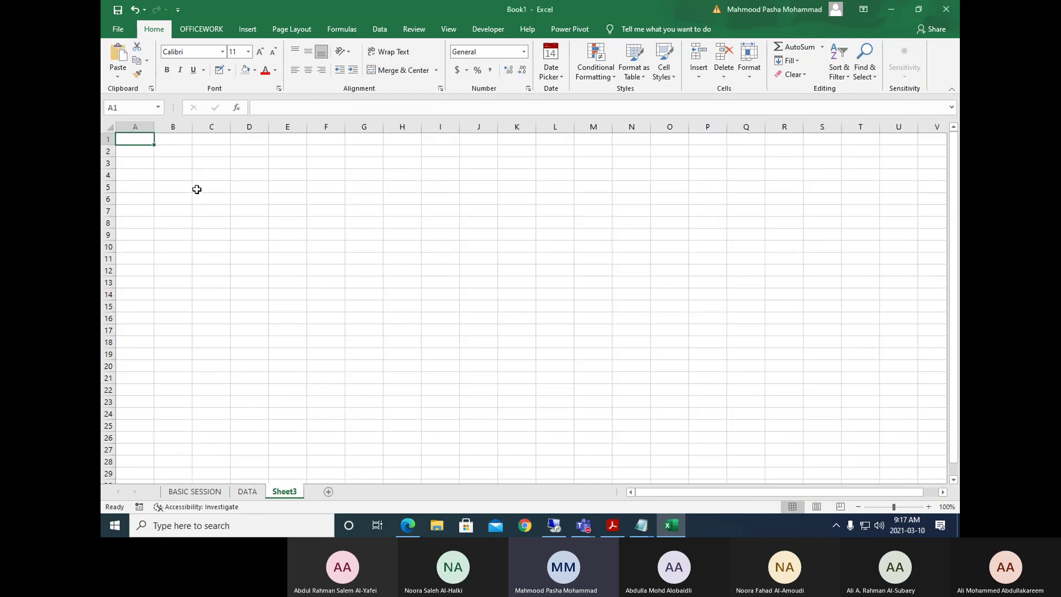
{"action": "left_click", "coordinate": [176, 152]}
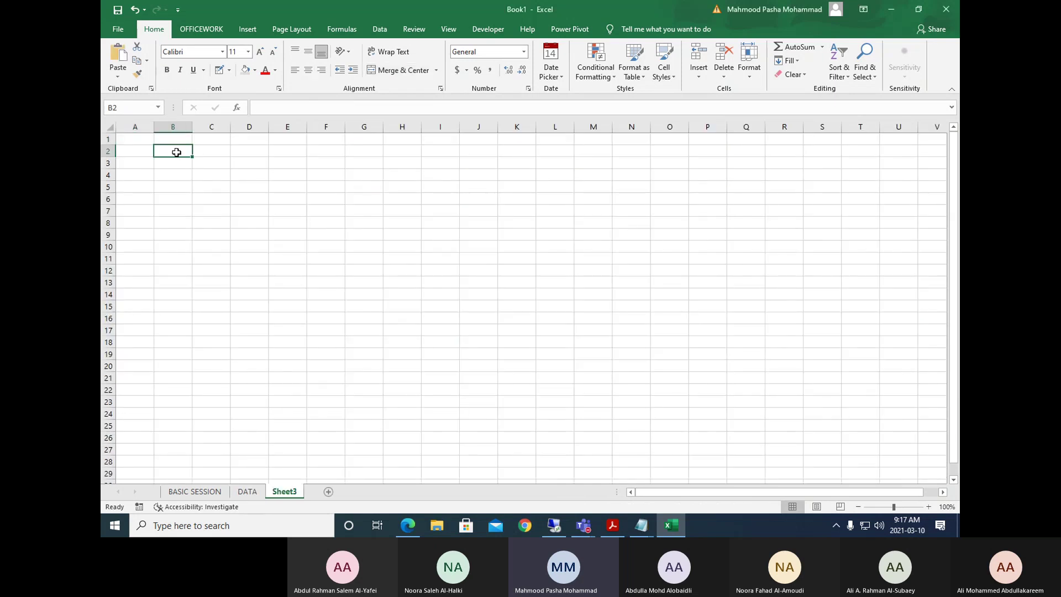
{"action": "left_click", "coordinate": [118, 58]}
{"action": "left_click", "coordinate": [517, 235]}
{"action": "double_click", "coordinate": [356, 201]}
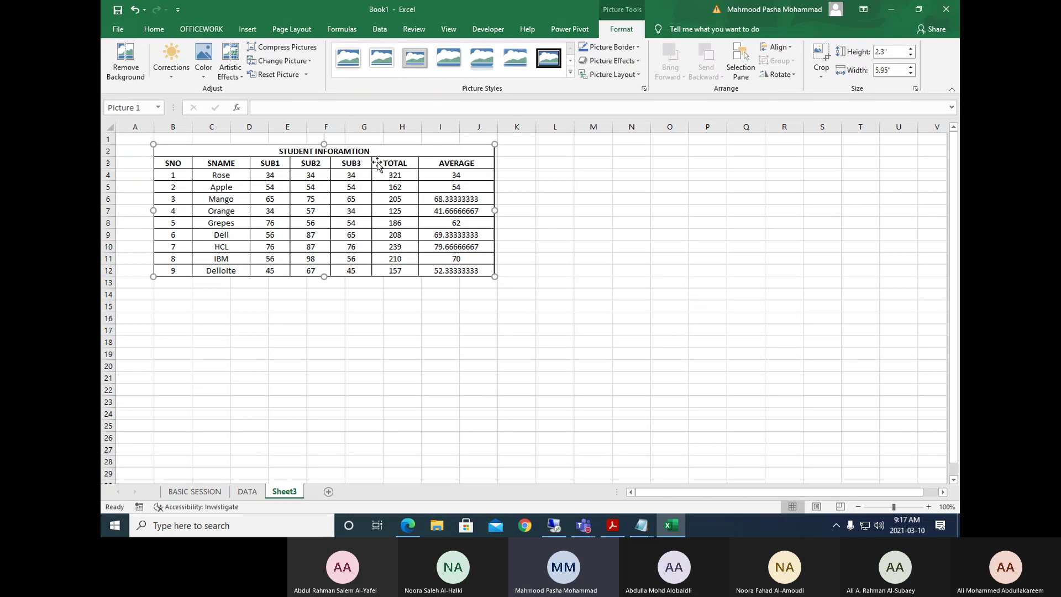
Copy the student table D5:J15 on the DATA sheet, including its title, as ordinary cells.
{"action": "left_click", "coordinate": [243, 495]}
{"action": "left_click", "coordinate": [740, 228]}
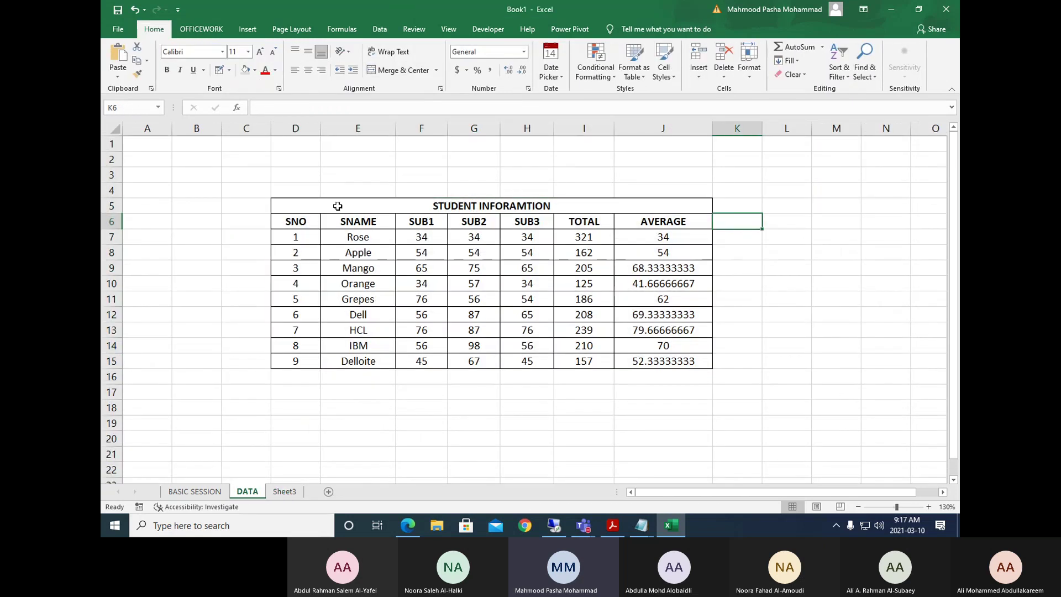
{"action": "left_click_drag", "start_coordinate": [337, 206], "coordinate": [624, 362]}
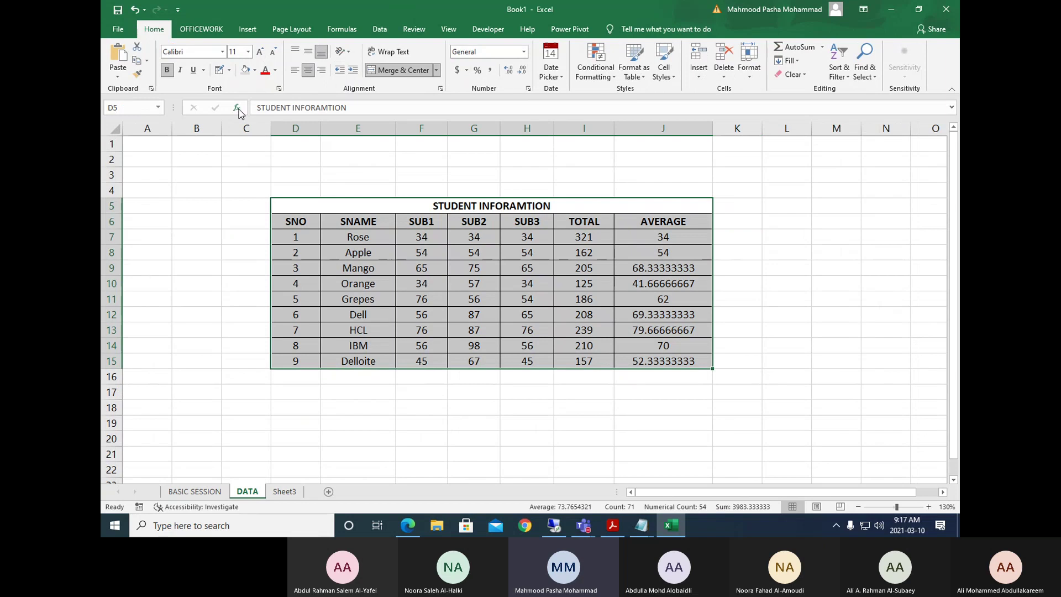
{"action": "left_click", "coordinate": [135, 60]}
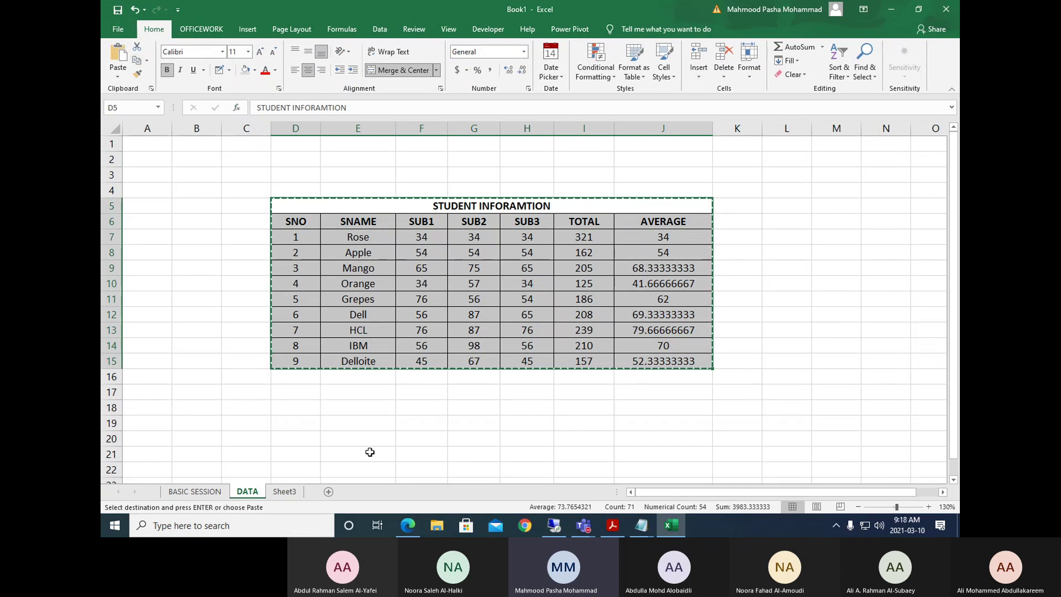
Paste the copied table cells on Sheet3 starting at B17, below the table picture.
{"action": "left_click", "coordinate": [285, 491]}
{"action": "left_click", "coordinate": [169, 330]}
{"action": "left_click_drag", "start_coordinate": [169, 330], "coordinate": [615, 450]}
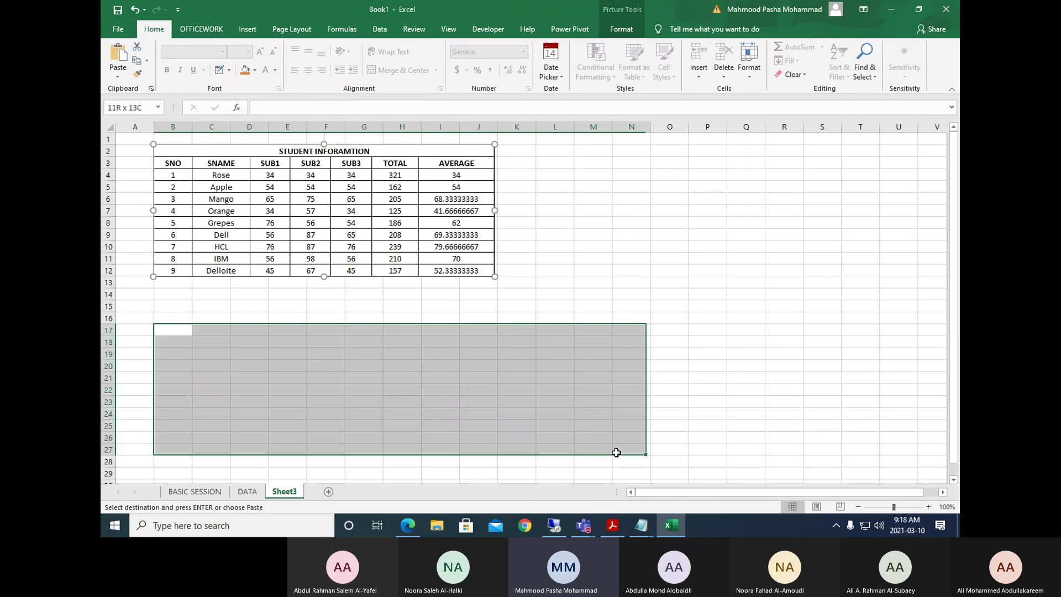
{"action": "key", "text": "ctrl+v"}
Overwrite Apple's TOTAL in cell G20 of the pasted table with FDFD and undo the entry.
{"action": "left_click", "coordinate": [366, 367]}
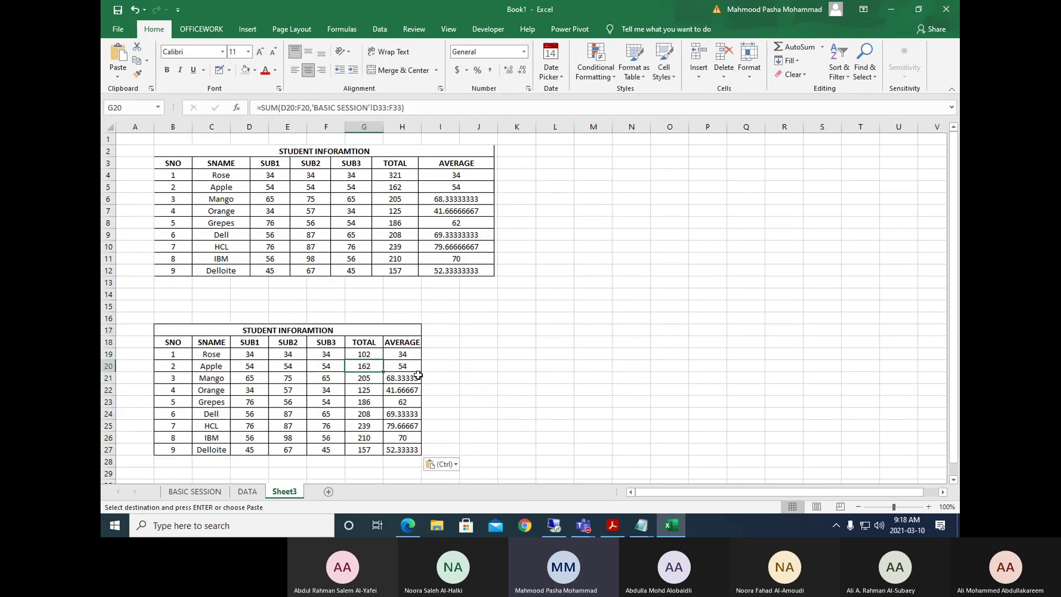
{"action": "type", "text": "FDFD"}
{"action": "left_click", "coordinate": [563, 388]}
{"action": "key", "text": "ctrl+z"}
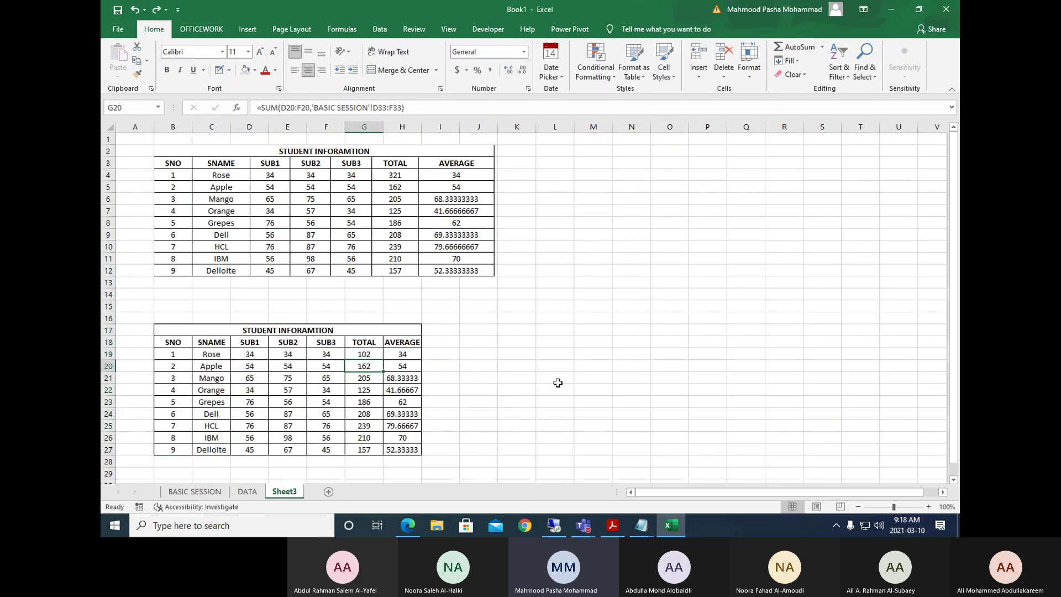
Apply a beveled picture style with rounded corners to the student table picture on Sheet3.
{"action": "left_click", "coordinate": [255, 169]}
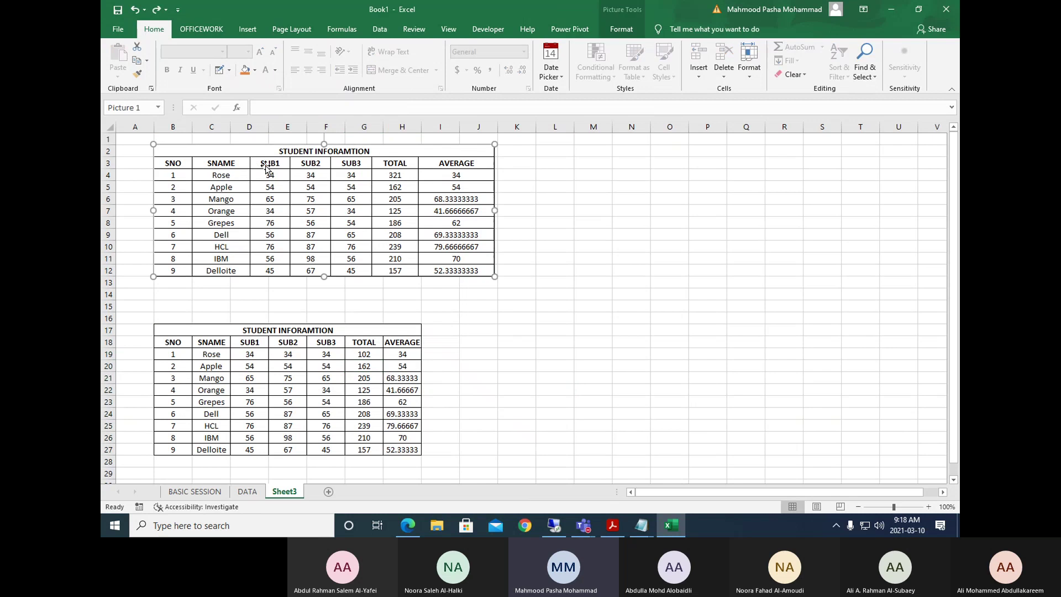
{"action": "left_click", "coordinate": [621, 29]}
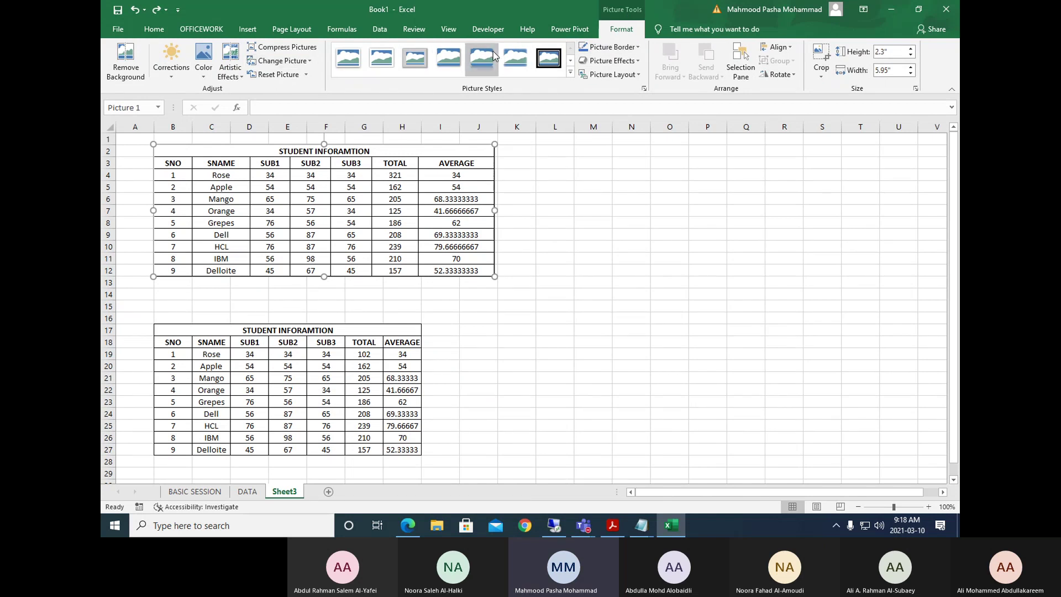
{"action": "left_click", "coordinate": [570, 72]}
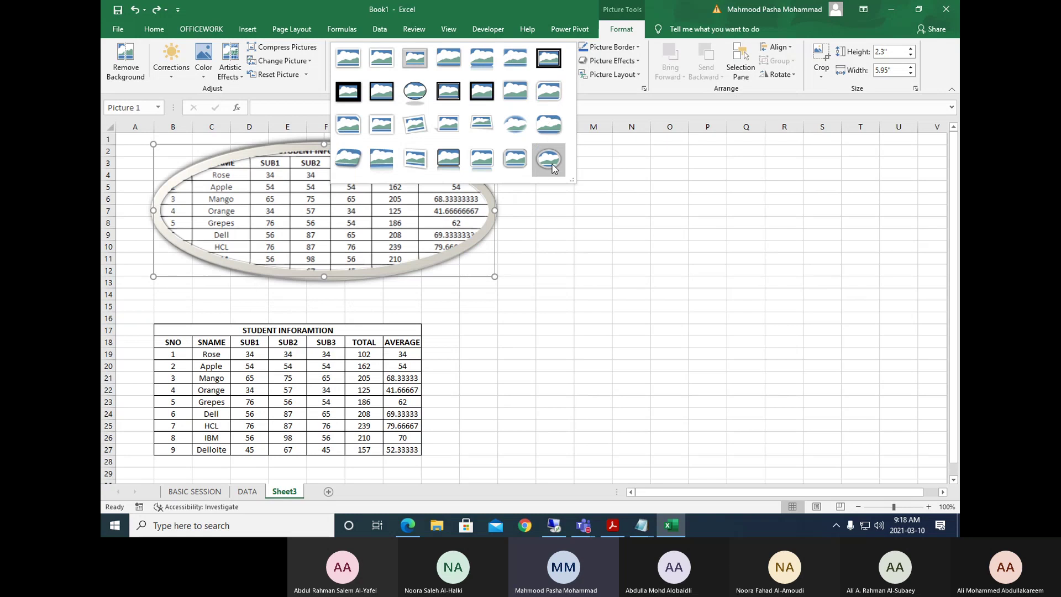
{"action": "left_click", "coordinate": [550, 129]}
{"action": "left_click", "coordinate": [675, 247]}
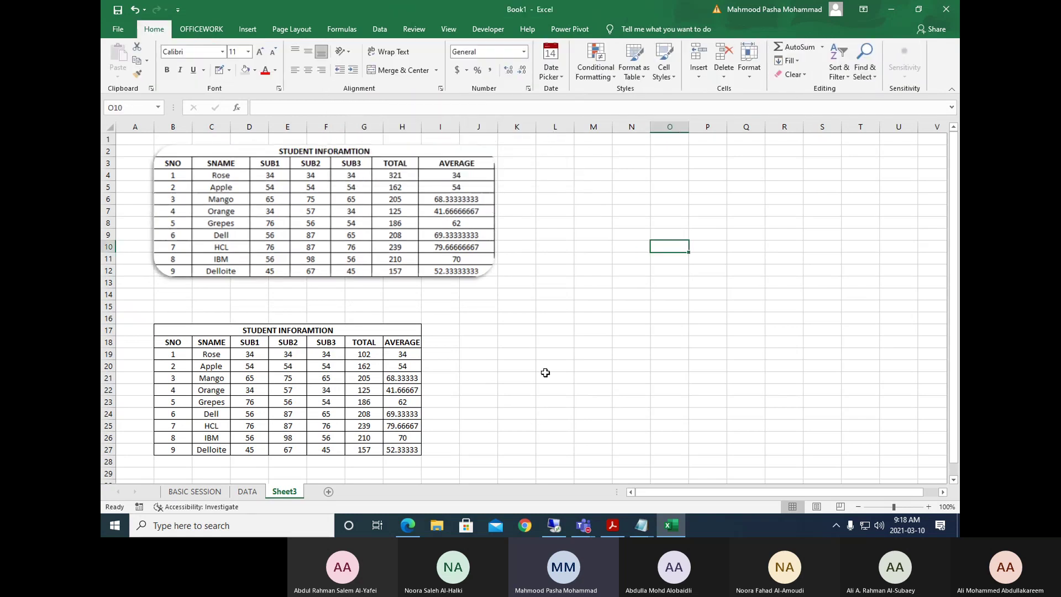
Examine the Copy options and the Format Painter description, and compare the student table on DATA with its copies on Sheet3.
{"action": "left_click", "coordinate": [146, 61]}
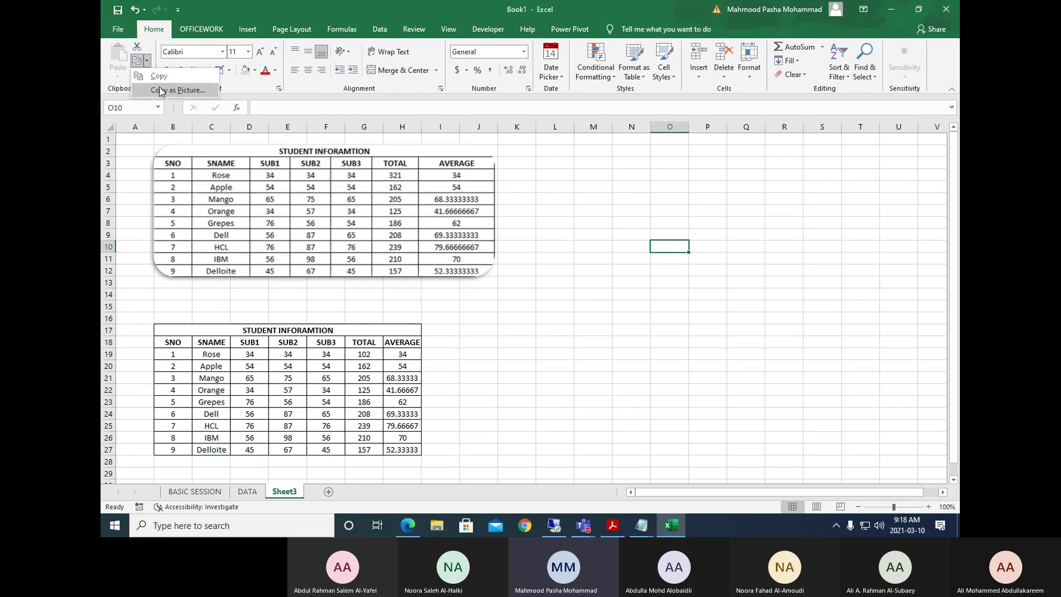
{"action": "key", "text": "Escape"}
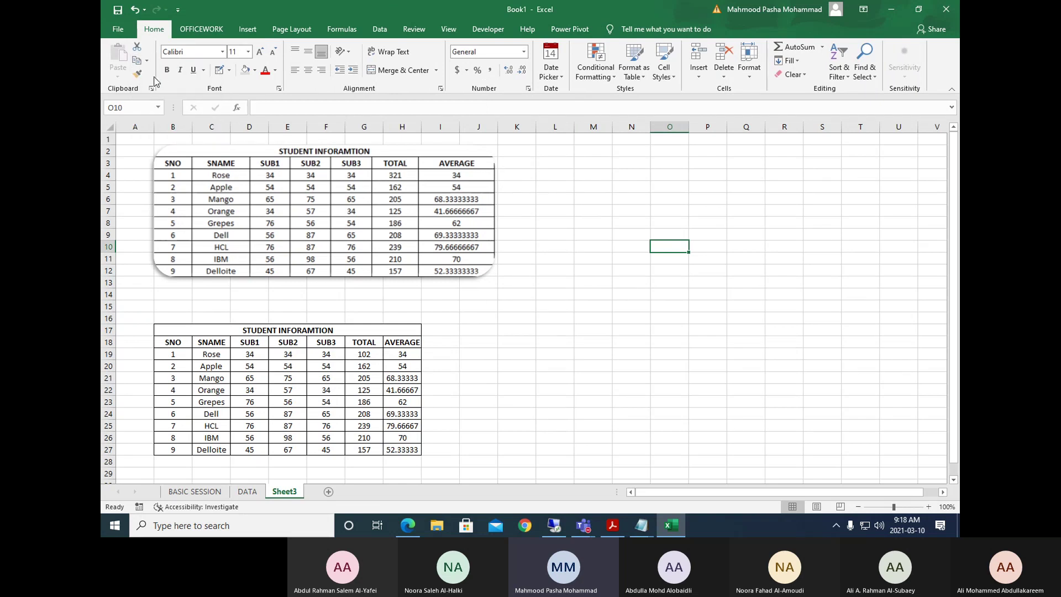
{"action": "left_click", "coordinate": [257, 493]}
{"action": "left_click", "coordinate": [456, 235]}
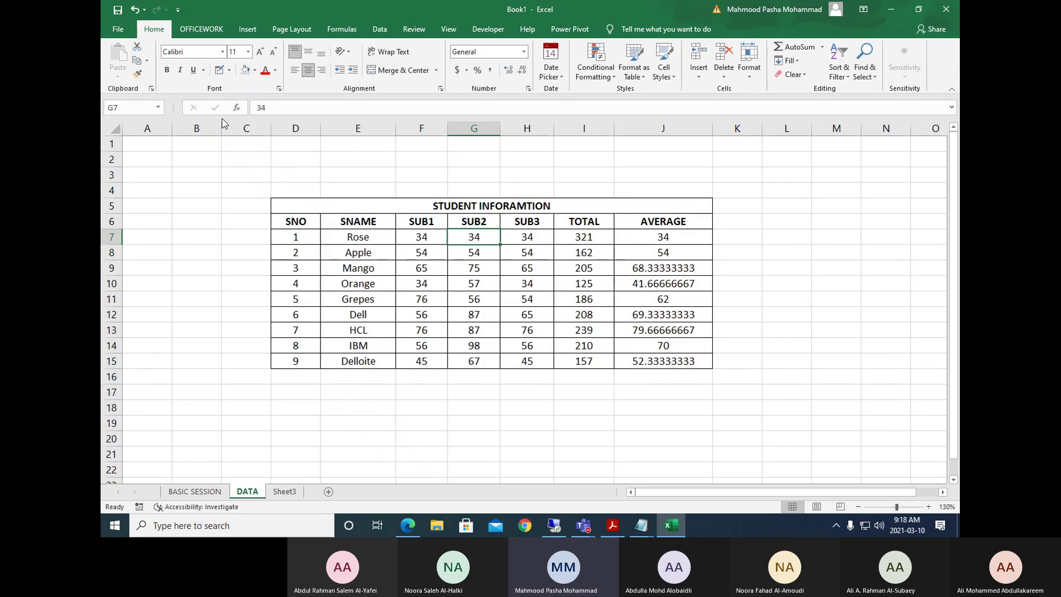
{"action": "left_click", "coordinate": [292, 222]}
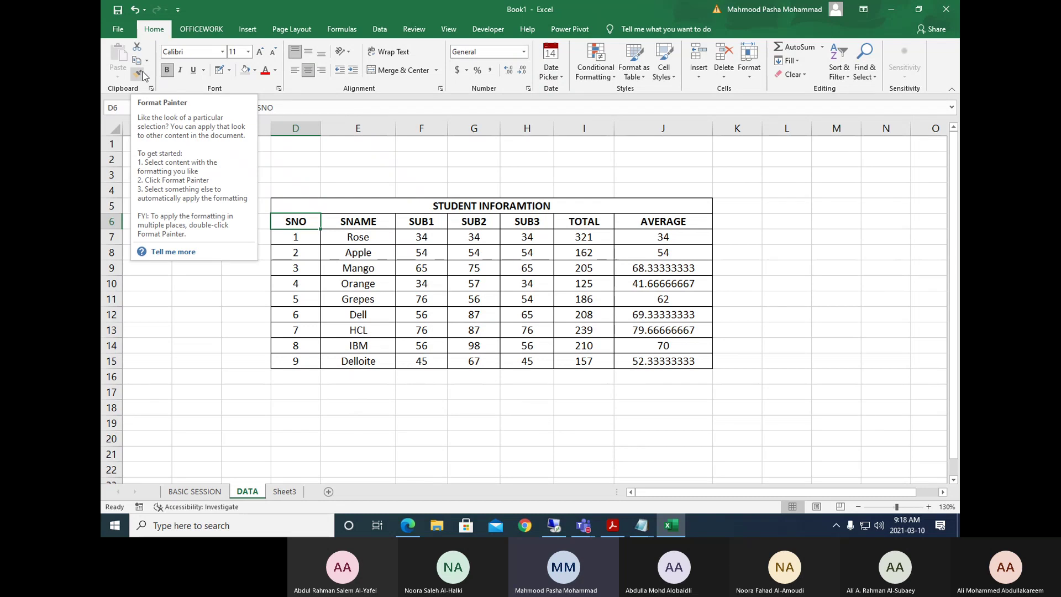
{"action": "mouse_move", "coordinate": [290, 224]}
{"action": "left_mouse_down"}
{"action": "mouse_move", "coordinate": [381, 221]}
{"action": "mouse_move", "coordinate": [654, 316]}
{"action": "mouse_move", "coordinate": [652, 358]}
{"action": "left_mouse_up"}
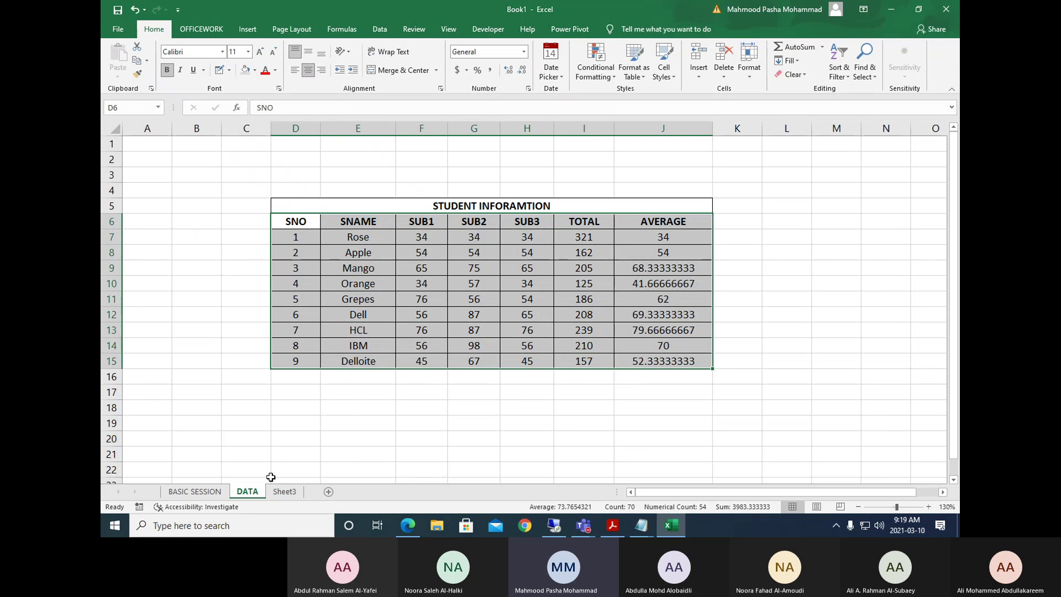
{"action": "left_click", "coordinate": [284, 492]}
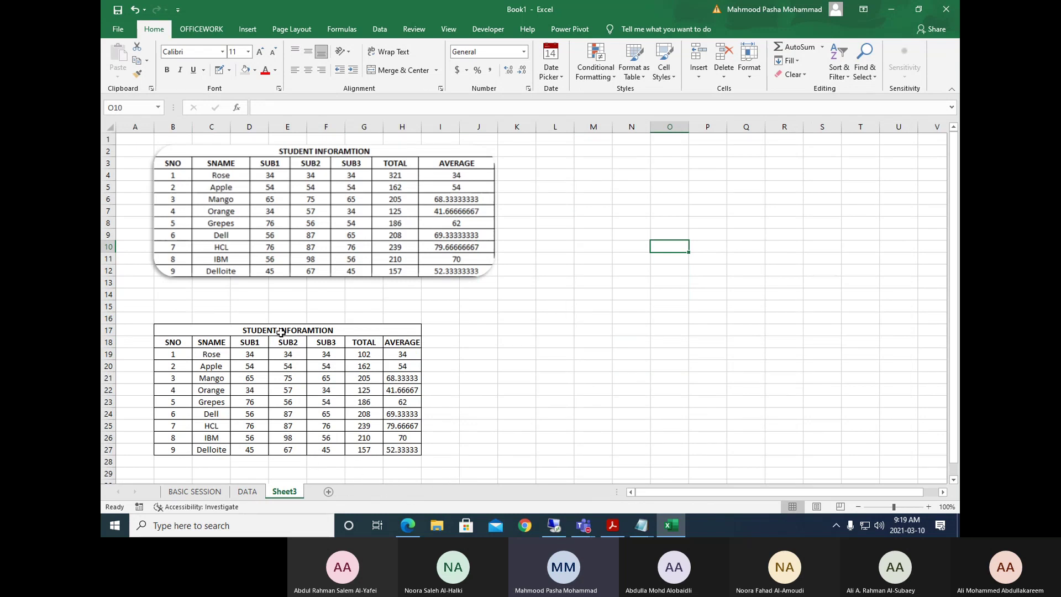
{"action": "left_click", "coordinate": [247, 491]}
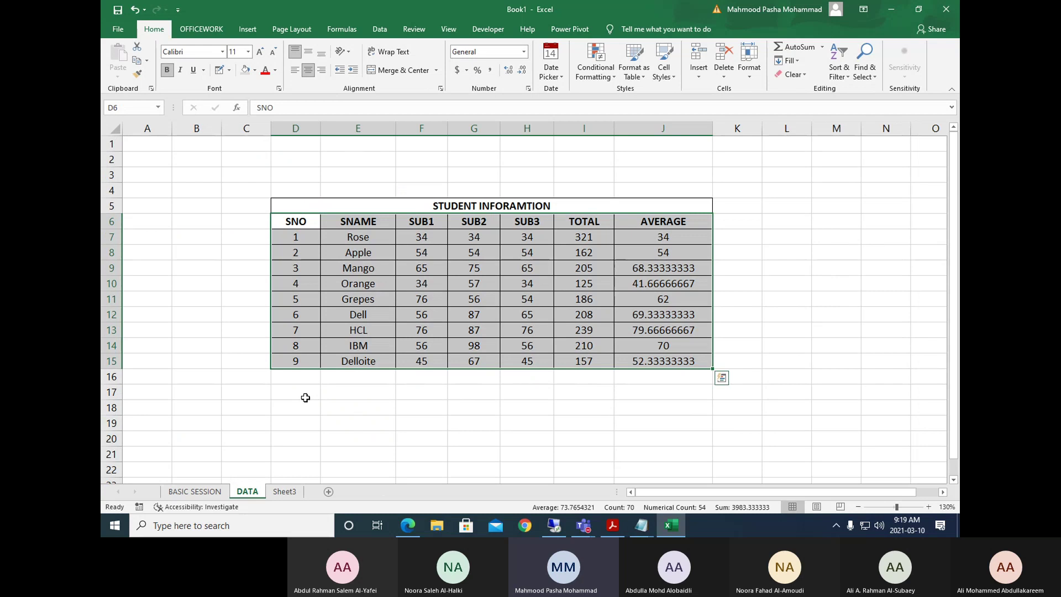
{"action": "left_click", "coordinate": [147, 62]}
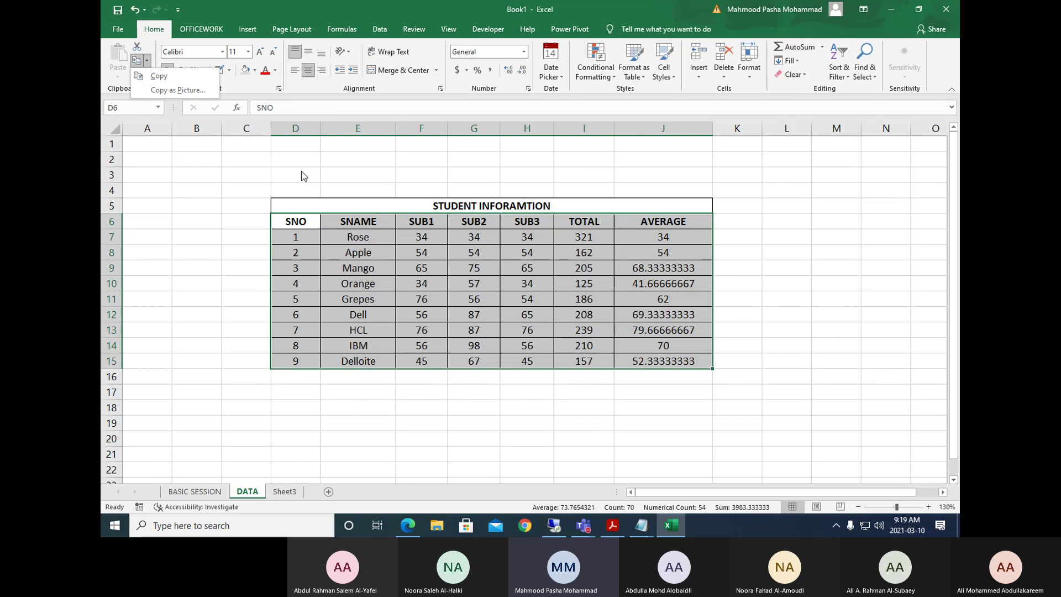
{"action": "left_click", "coordinate": [241, 168]}
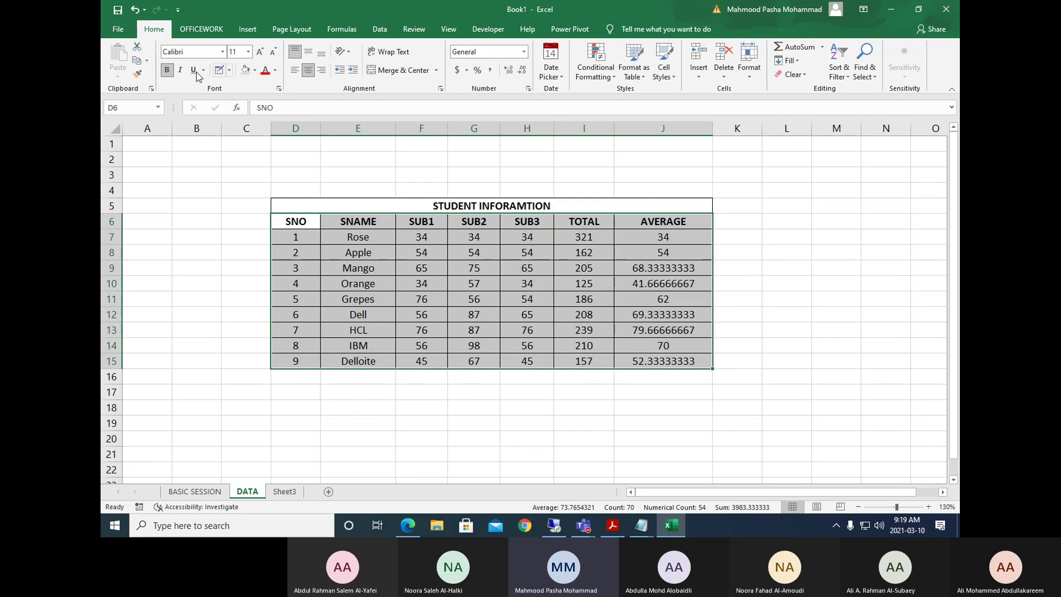
{"action": "left_click", "coordinate": [222, 51]}
{"action": "left_click", "coordinate": [223, 51]}
{"action": "left_click", "coordinate": [248, 51]}
{"action": "left_click", "coordinate": [248, 53]}
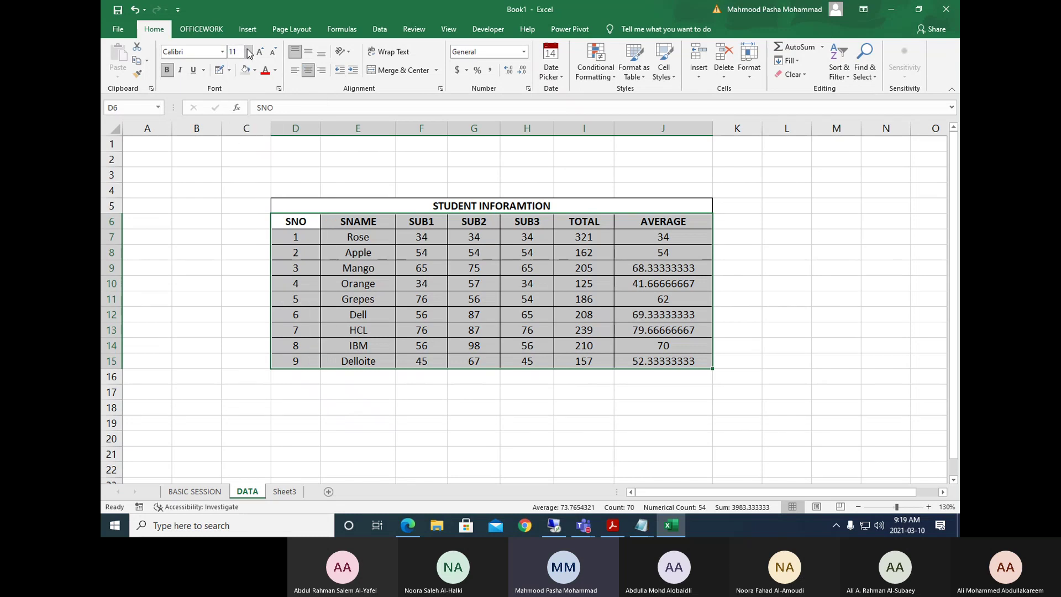
{"action": "left_click", "coordinate": [386, 180]}
Enlarge the font of the student table D6:J15 to size 18 and reduce it back to 11.
{"action": "left_click_drag", "start_coordinate": [318, 221], "coordinate": [658, 361]}
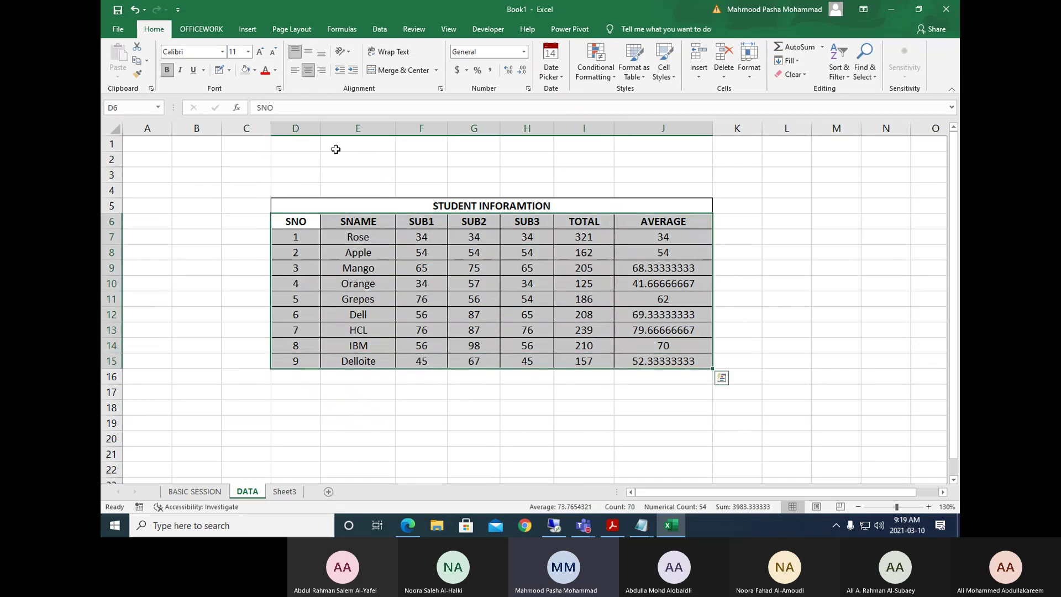
{"action": "left_click", "coordinate": [261, 51]}
{"action": "left_click", "coordinate": [261, 51]}
{"action": "left_click", "coordinate": [261, 50]}
{"action": "left_click", "coordinate": [261, 50]}
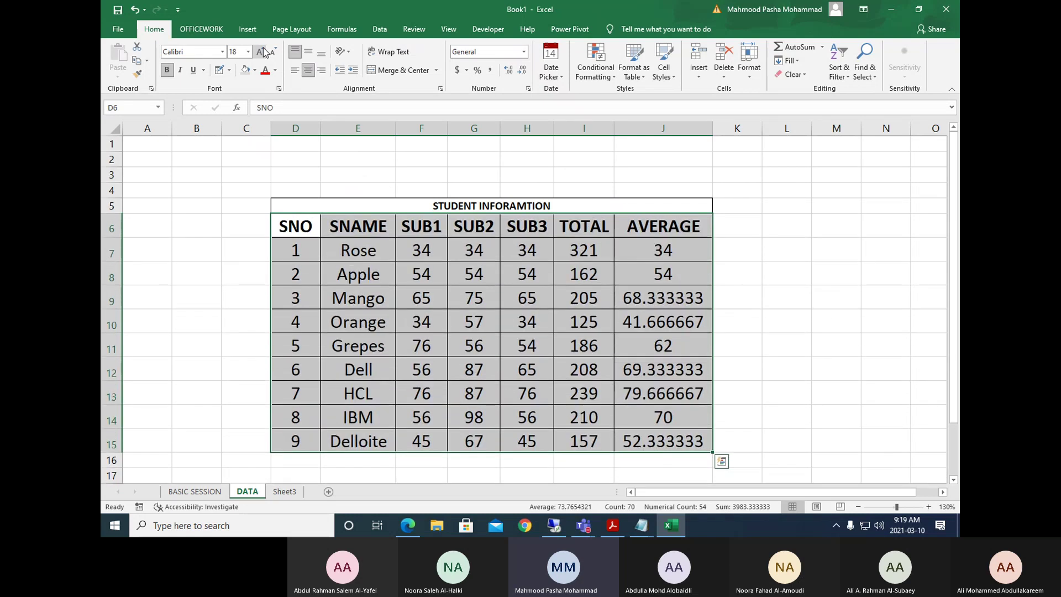
{"action": "left_click", "coordinate": [273, 51]}
{"action": "left_click", "coordinate": [273, 51]}
{"action": "left_click", "coordinate": [273, 51]}
{"action": "left_click", "coordinate": [273, 51]}
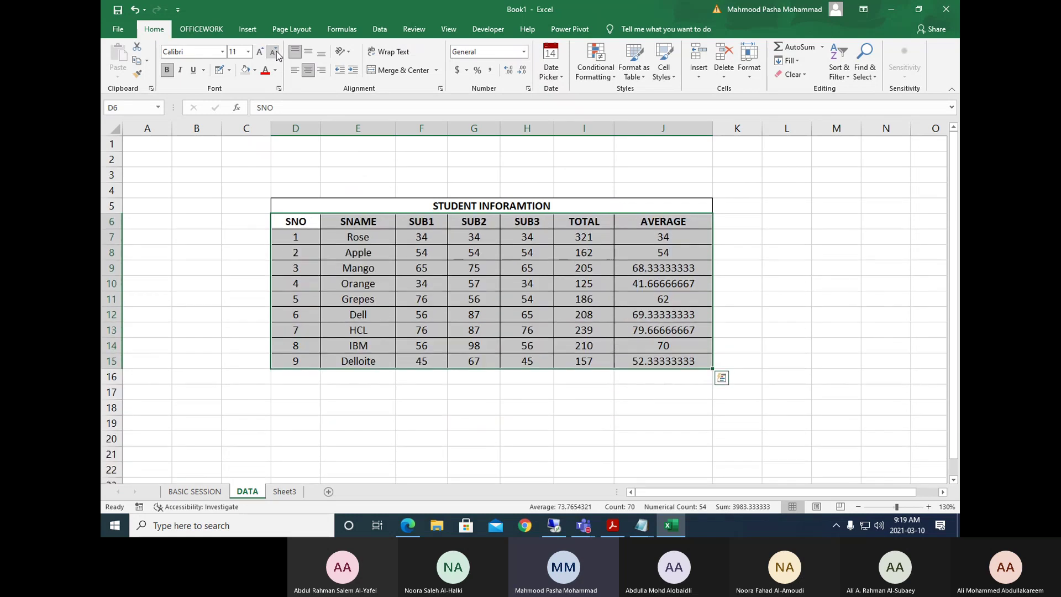
Fill the merged STUDENT INFORAMTION title in row 5 with a custom light blue-violet colour, slightly lighter than #928DFB.
{"action": "left_click", "coordinate": [389, 206]}
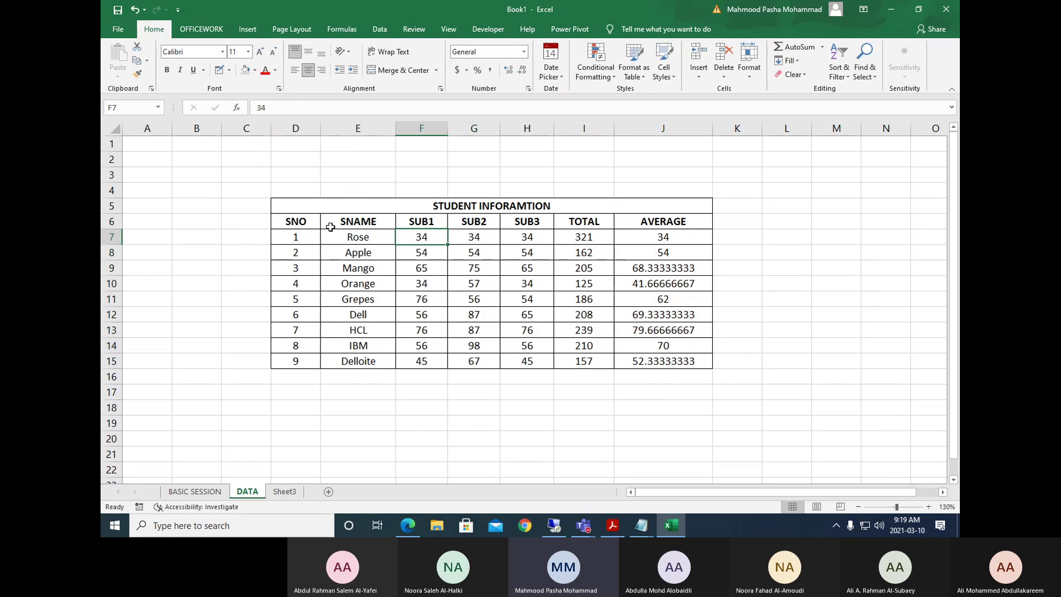
{"action": "left_click_drag", "start_coordinate": [309, 213], "coordinate": [351, 209]}
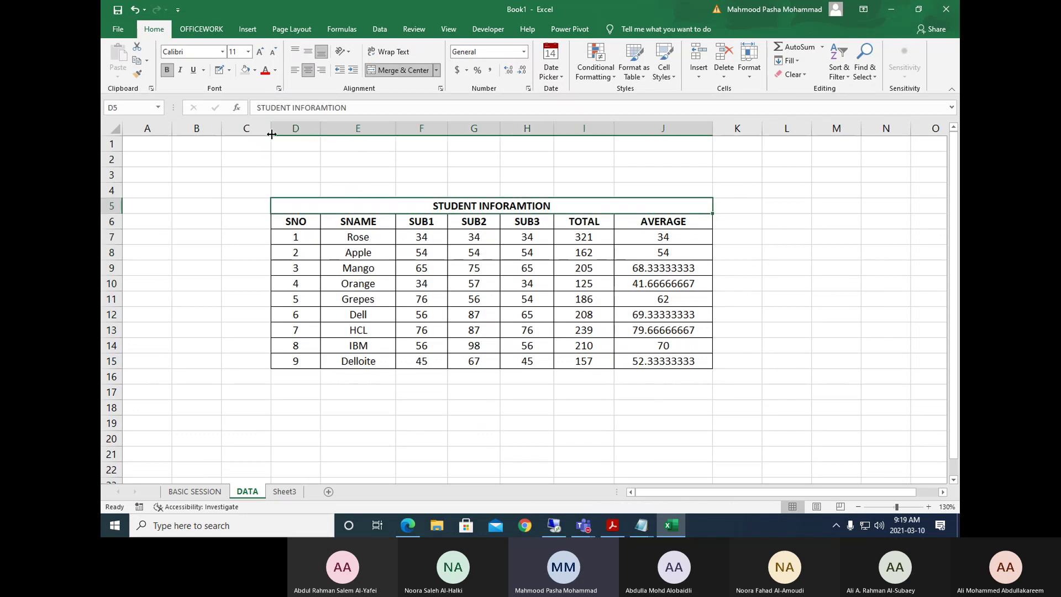
{"action": "left_click", "coordinate": [255, 70]}
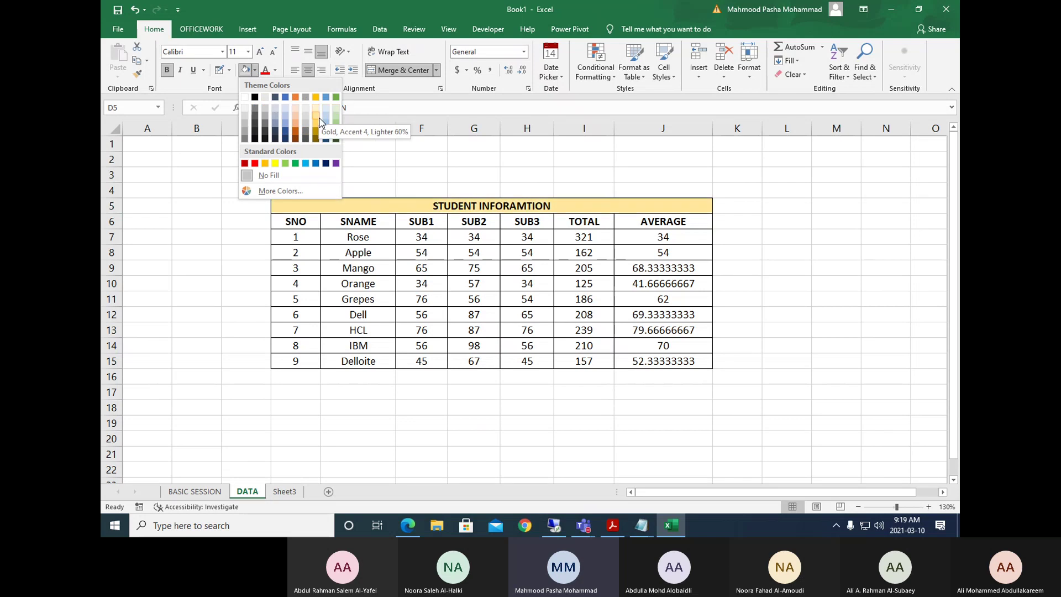
{"action": "left_click", "coordinate": [275, 191]}
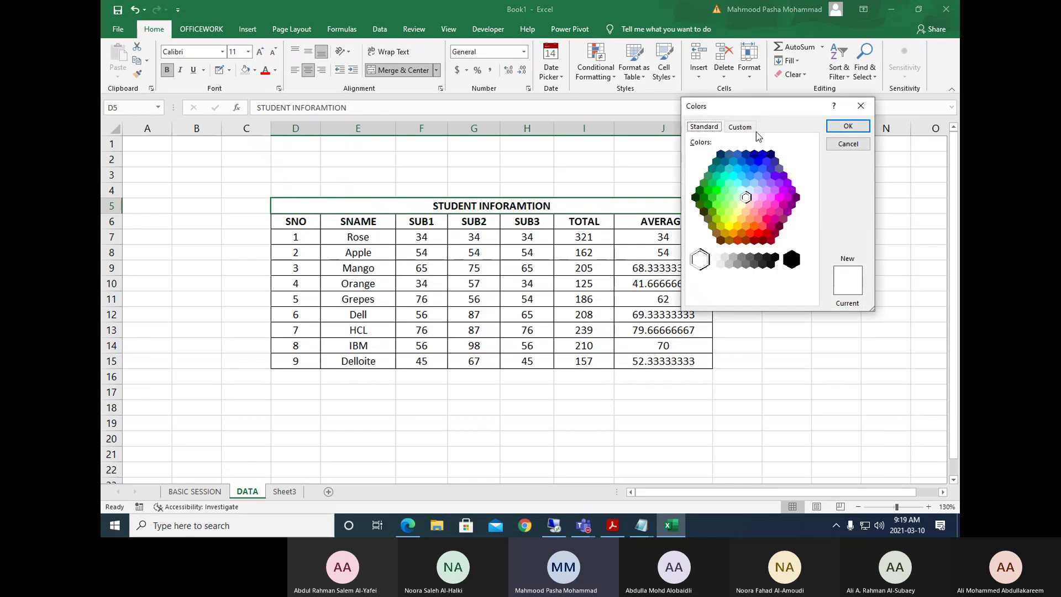
{"action": "left_click", "coordinate": [741, 127]}
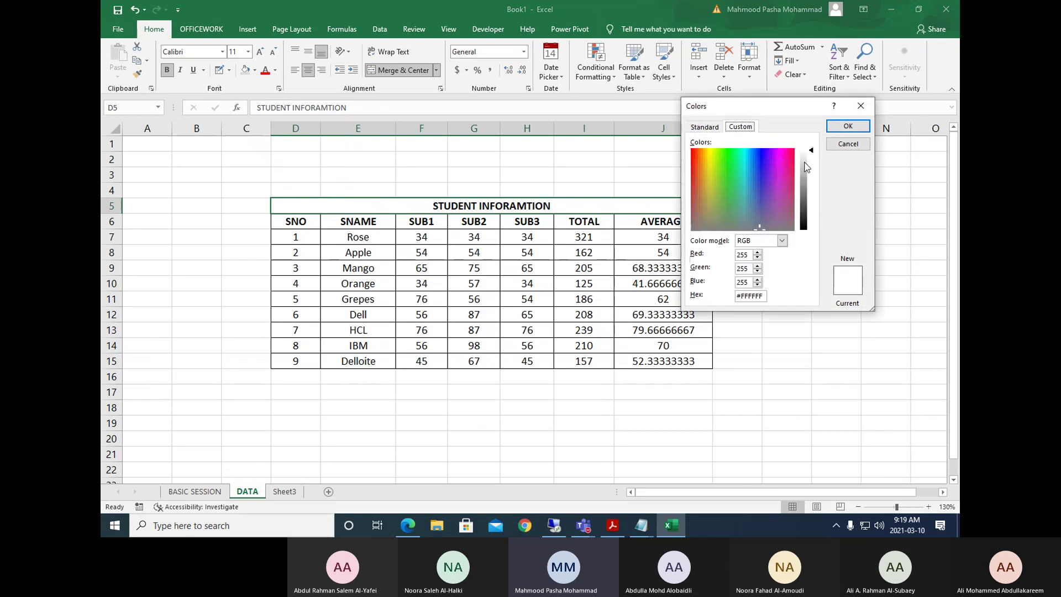
{"action": "left_click_drag", "start_coordinate": [812, 153], "coordinate": [810, 170]}
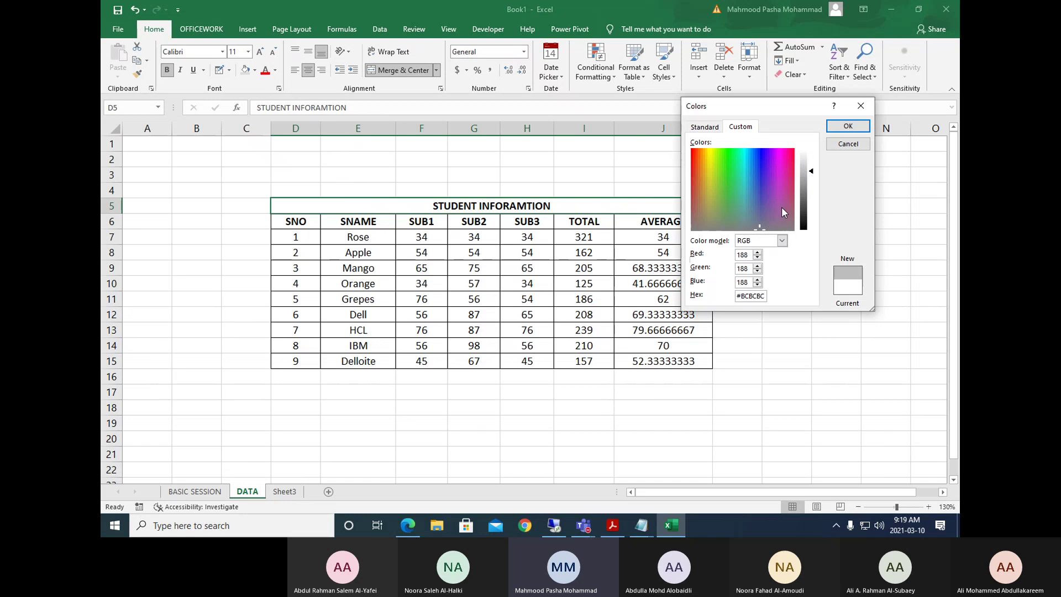
{"action": "left_click", "coordinate": [777, 153]}
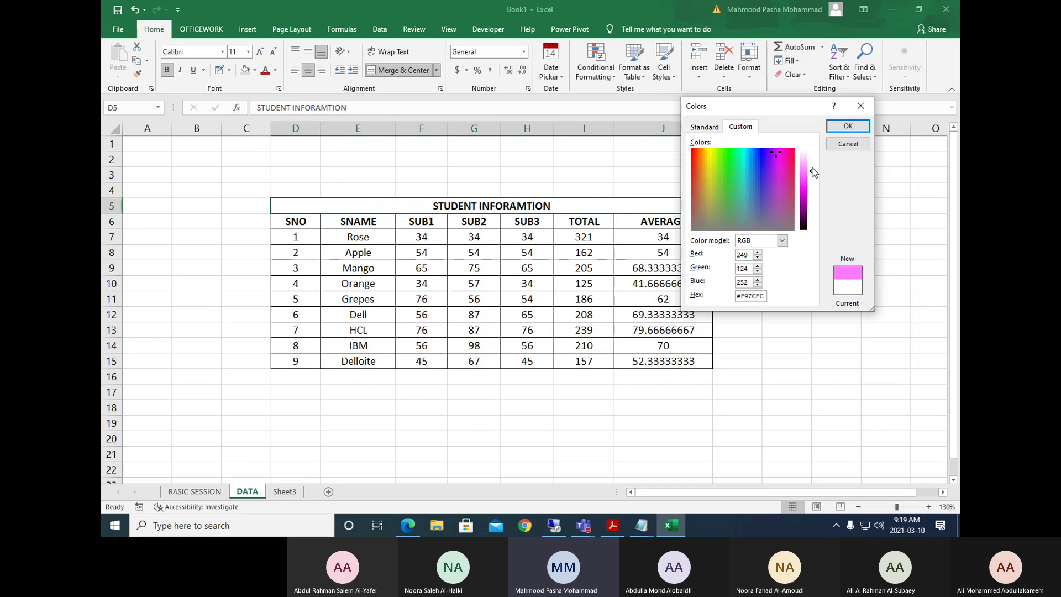
{"action": "left_click_drag", "start_coordinate": [811, 171], "coordinate": [810, 168]}
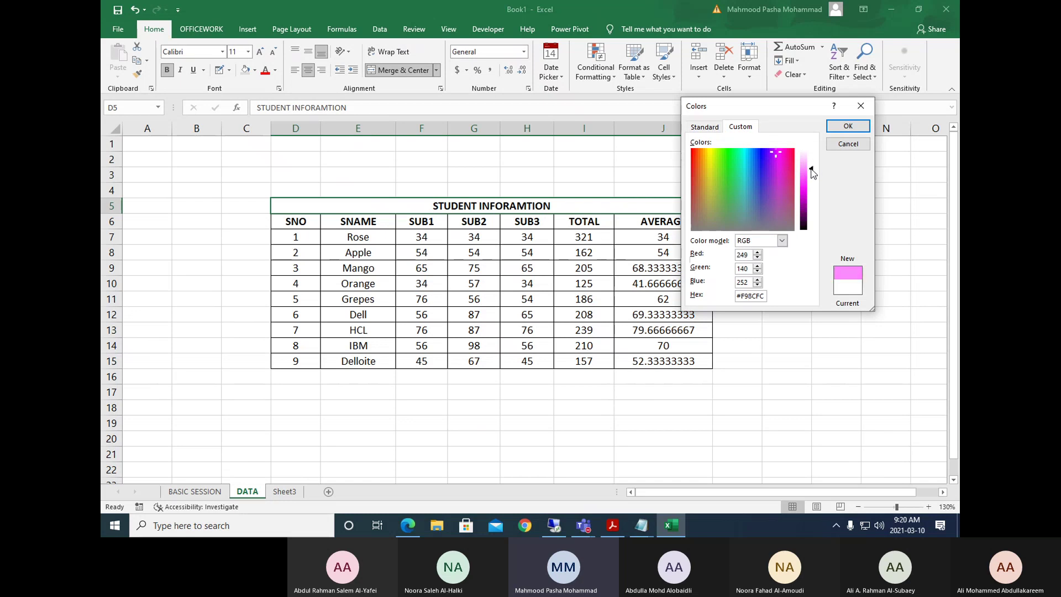
{"action": "left_click", "coordinate": [695, 154]}
{"action": "left_click", "coordinate": [754, 157]}
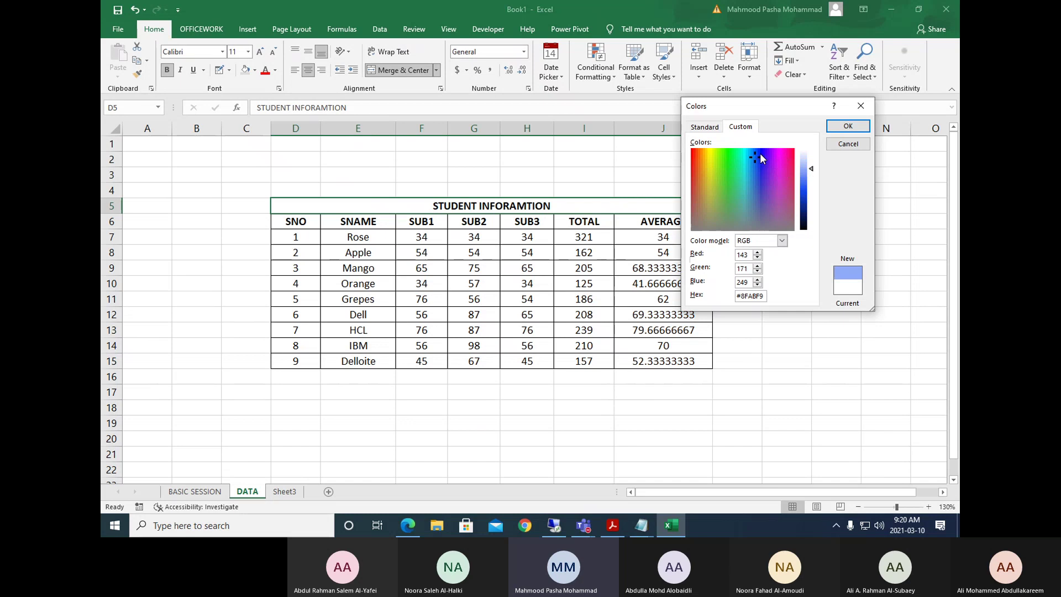
{"action": "left_click", "coordinate": [761, 155]}
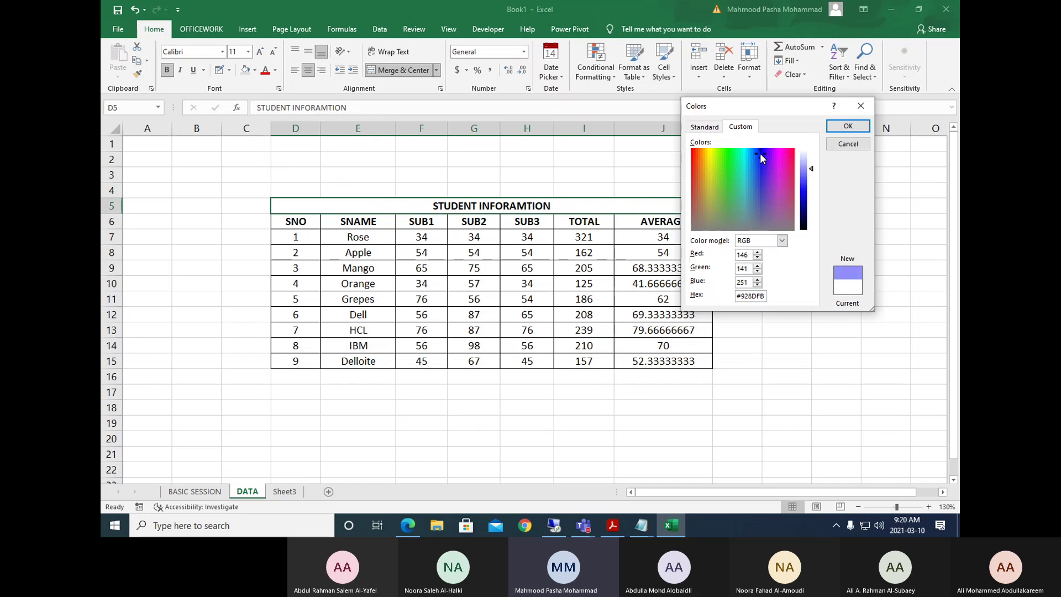
{"action": "left_click", "coordinate": [811, 165]}
{"action": "left_click", "coordinate": [846, 127]}
{"action": "left_click", "coordinate": [679, 163]}
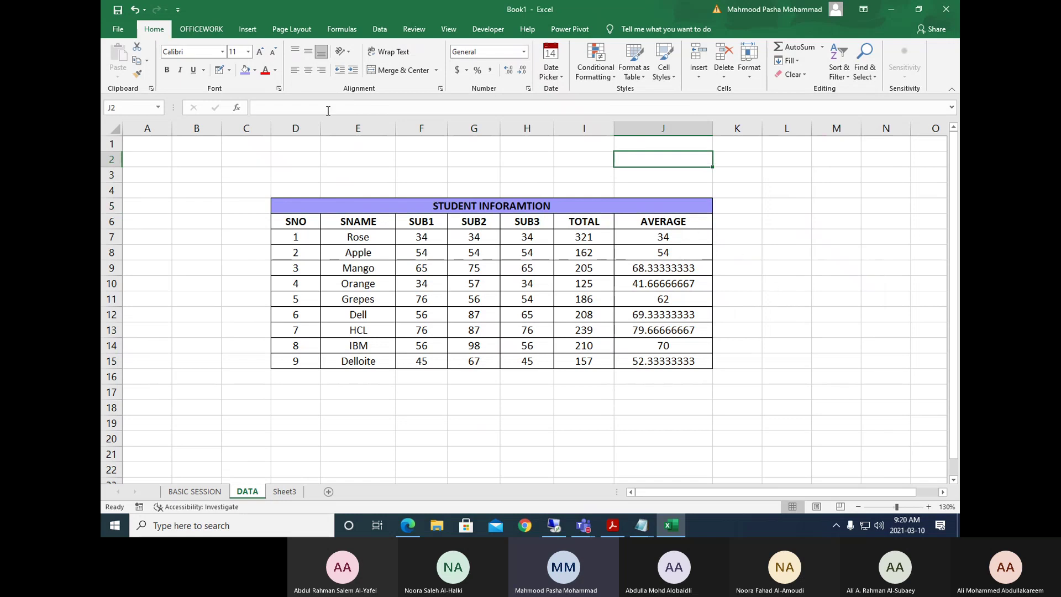
Examine the custom colour settings for cell fill and close them without applying a colour.
{"action": "left_click", "coordinate": [255, 70]}
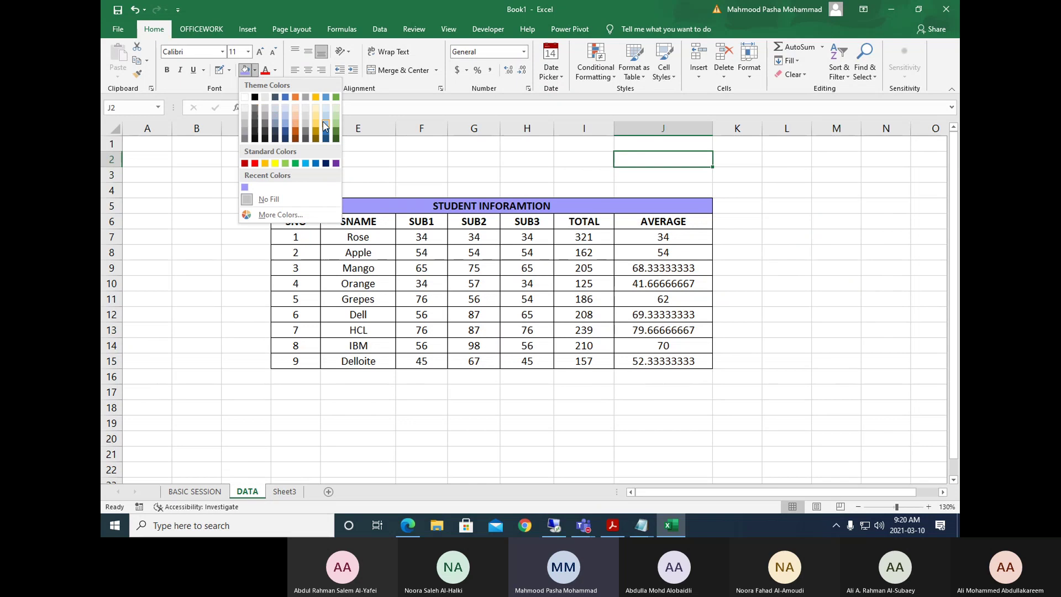
{"action": "left_click", "coordinate": [281, 215]}
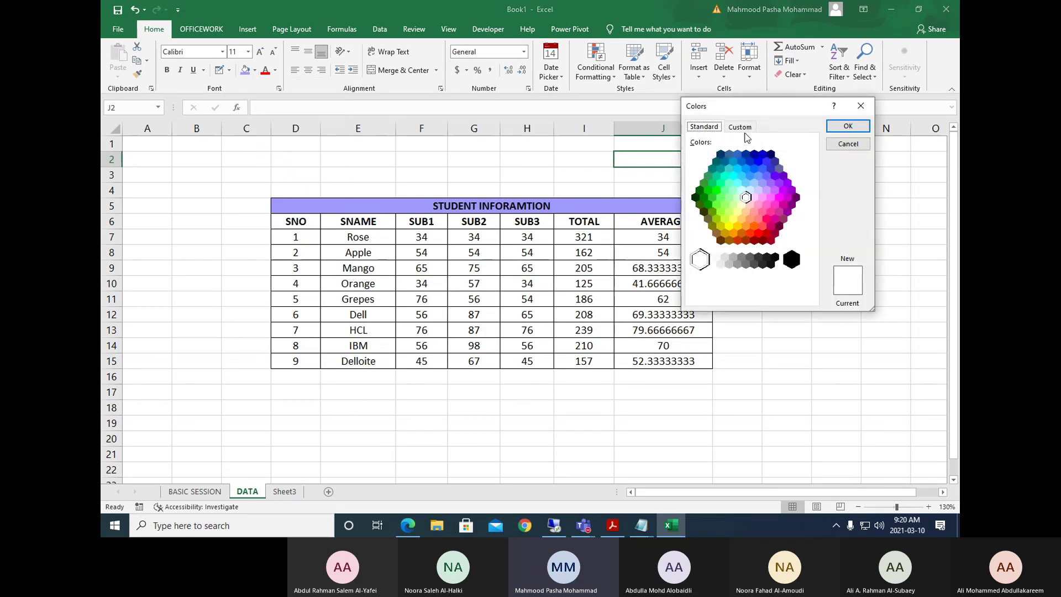
{"action": "left_click", "coordinate": [741, 127]}
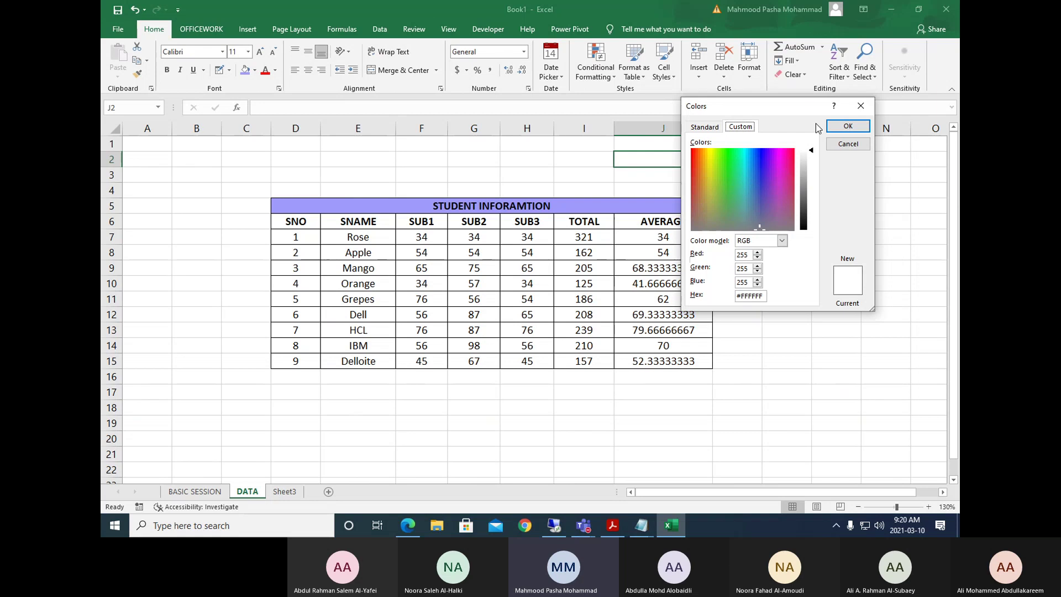
{"action": "left_click", "coordinate": [859, 107]}
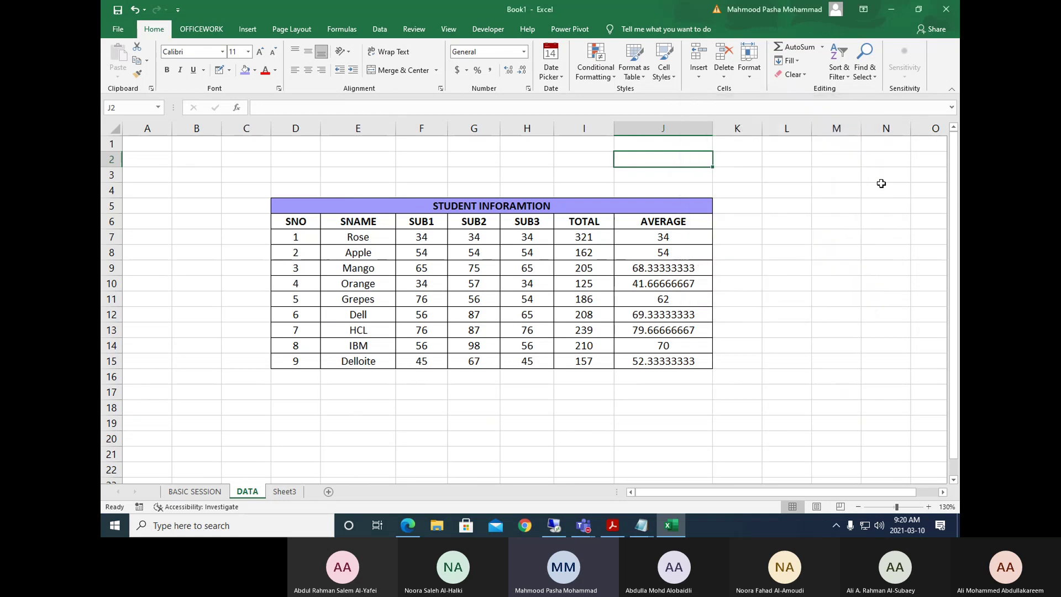
Fill the header row D6:J6 of the student table with a light blue-gray theme colour.
{"action": "left_click_drag", "start_coordinate": [293, 222], "coordinate": [663, 222]}
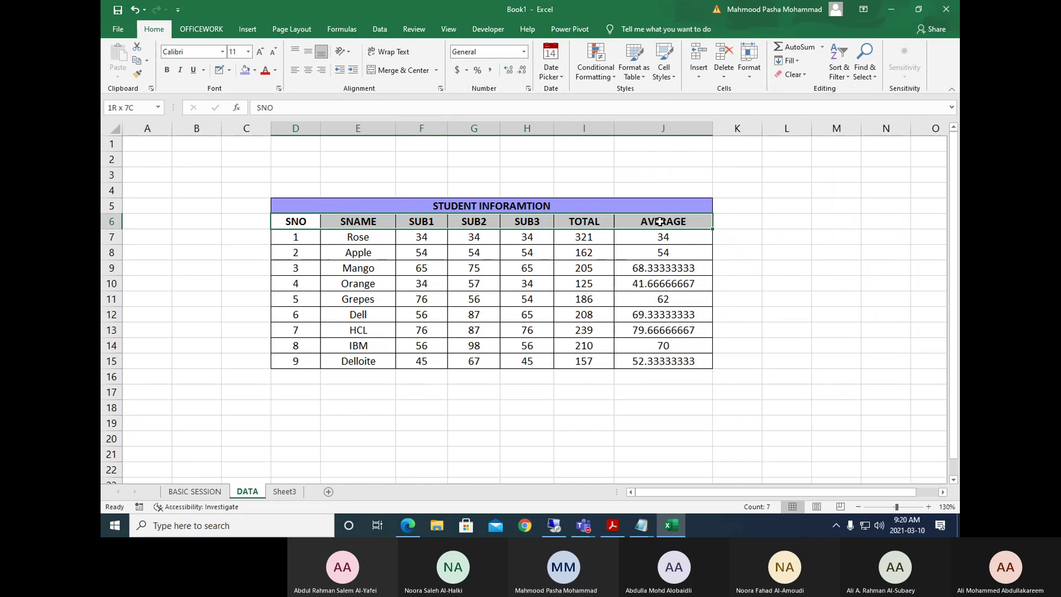
{"action": "left_click", "coordinate": [255, 71]}
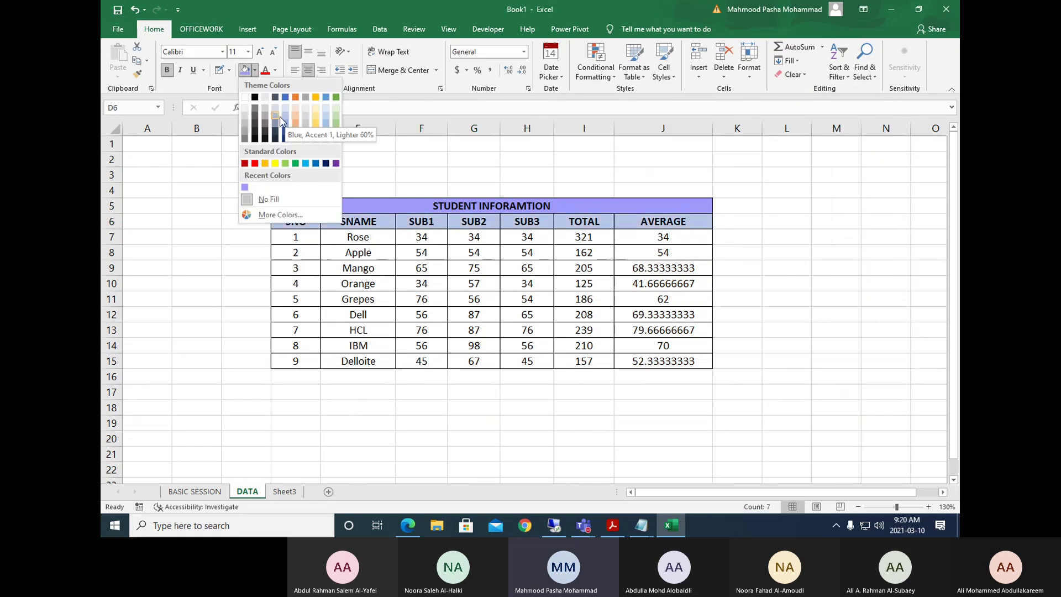
{"action": "left_click", "coordinate": [276, 117]}
{"action": "left_click", "coordinate": [787, 221]}
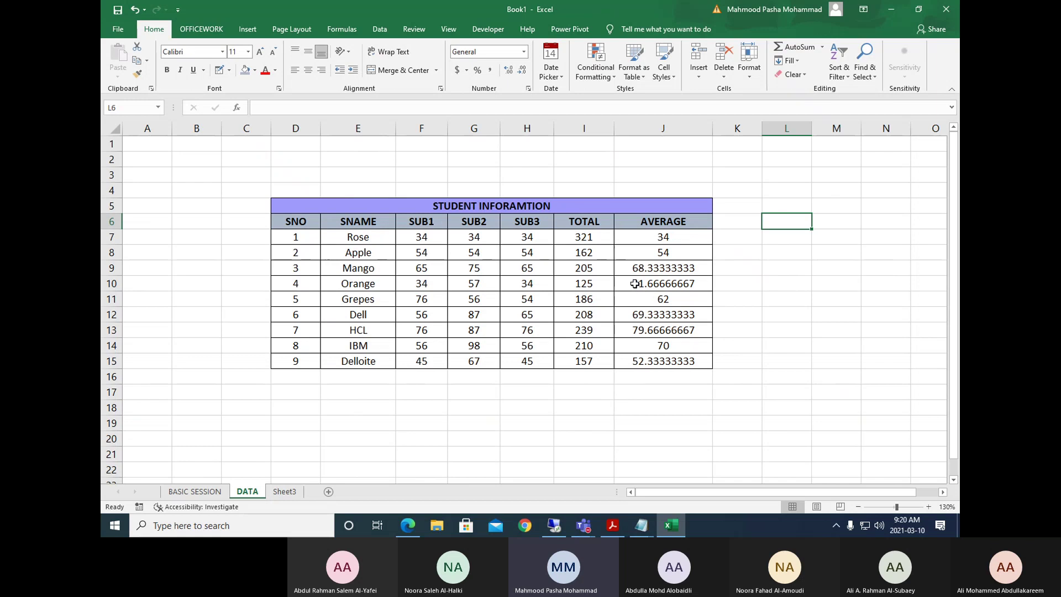
Set up border drawing with a purple line colour and a dash-dot line style.
{"action": "left_click", "coordinate": [228, 70]}
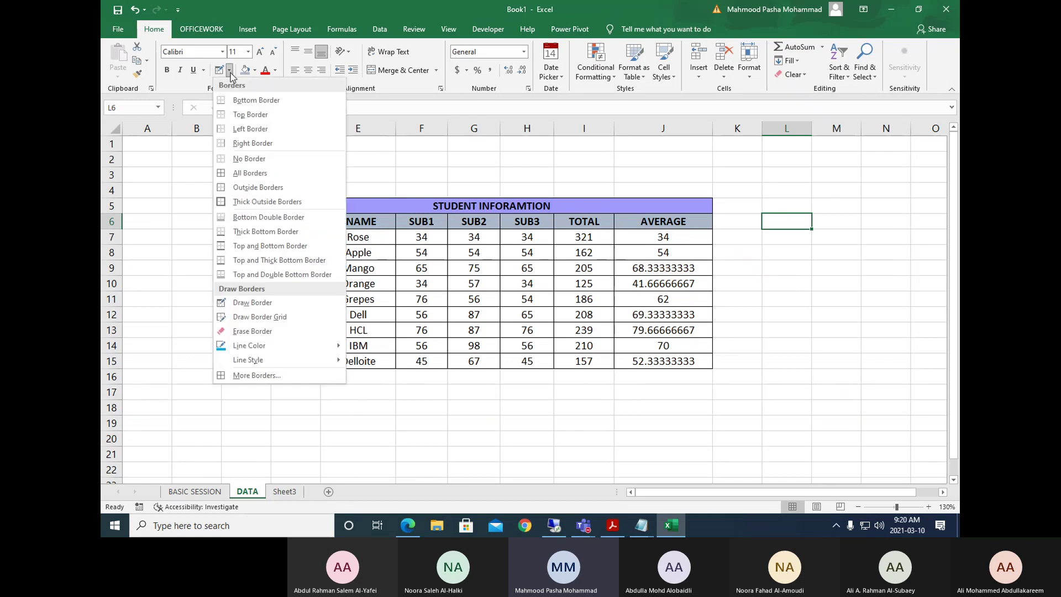
{"action": "left_click", "coordinate": [257, 301]}
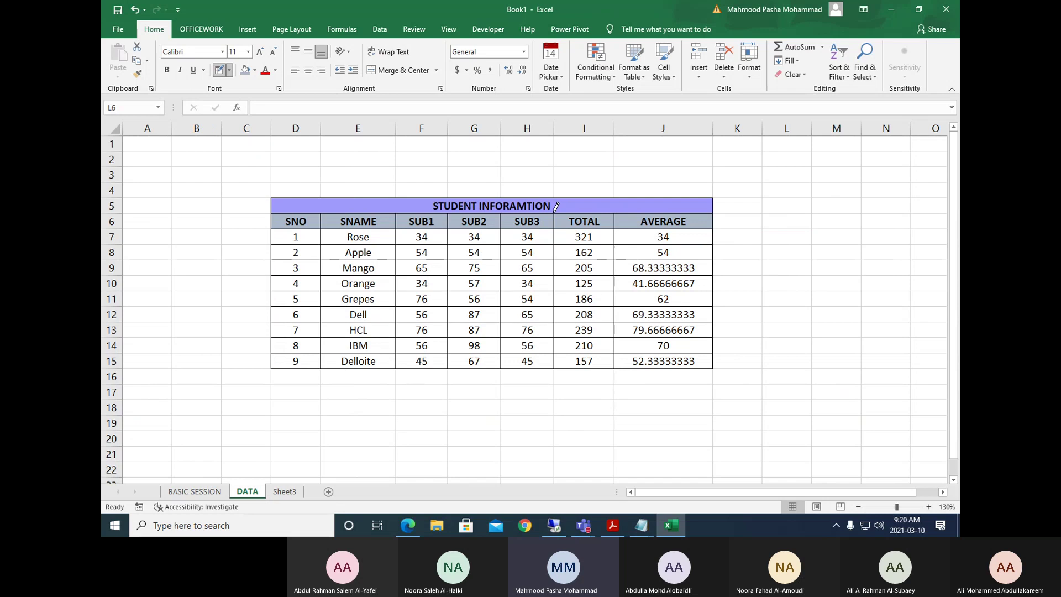
{"action": "left_click", "coordinate": [231, 72]}
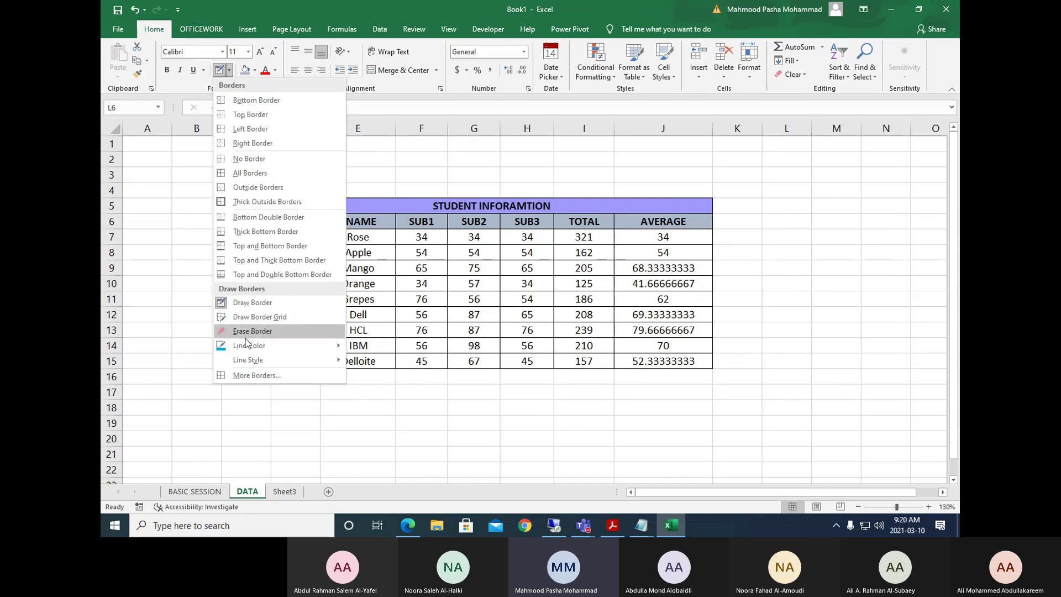
{"action": "mouse_move", "coordinate": [290, 345]}
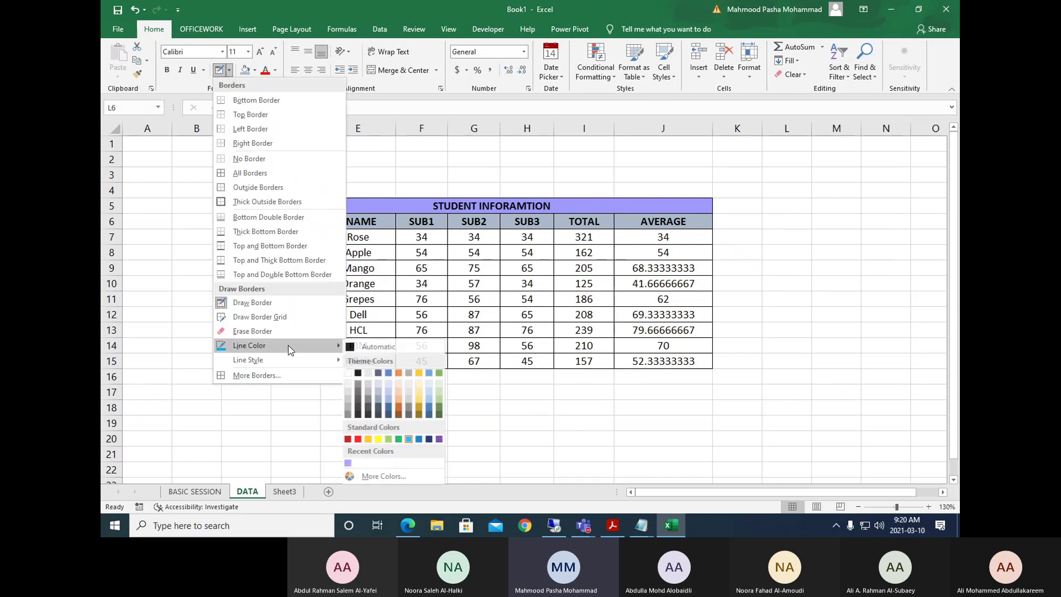
{"action": "left_click", "coordinate": [442, 439]}
{"action": "left_click", "coordinate": [229, 69]}
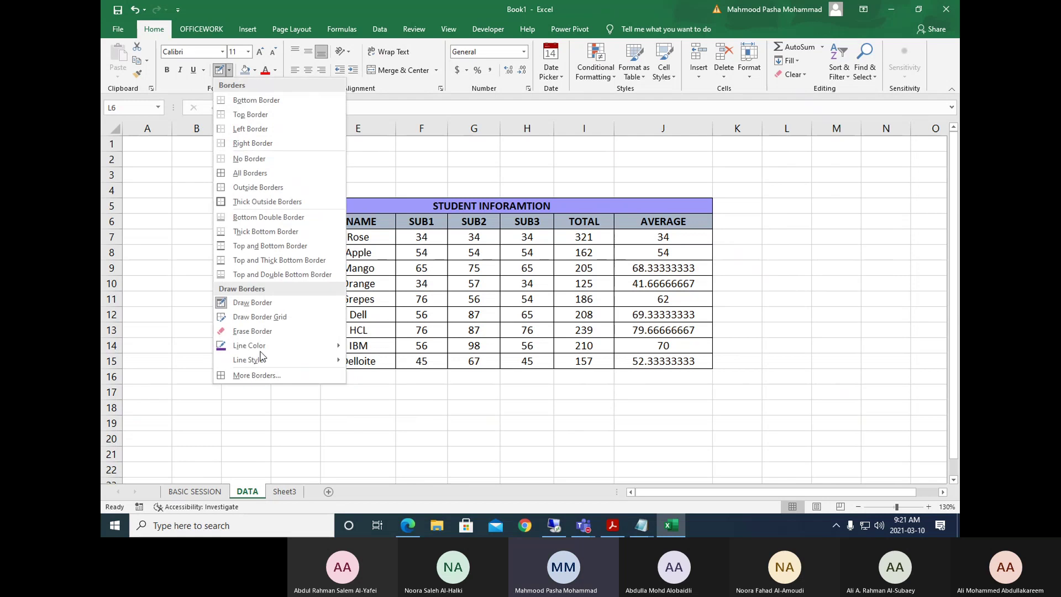
{"action": "mouse_move", "coordinate": [260, 360]}
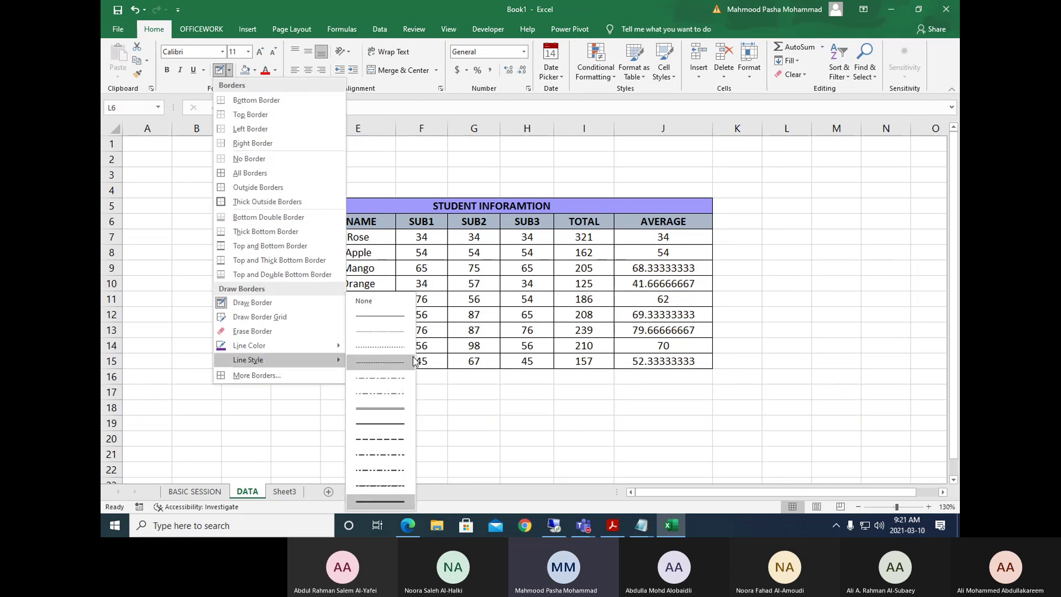
{"action": "left_click", "coordinate": [395, 497]}
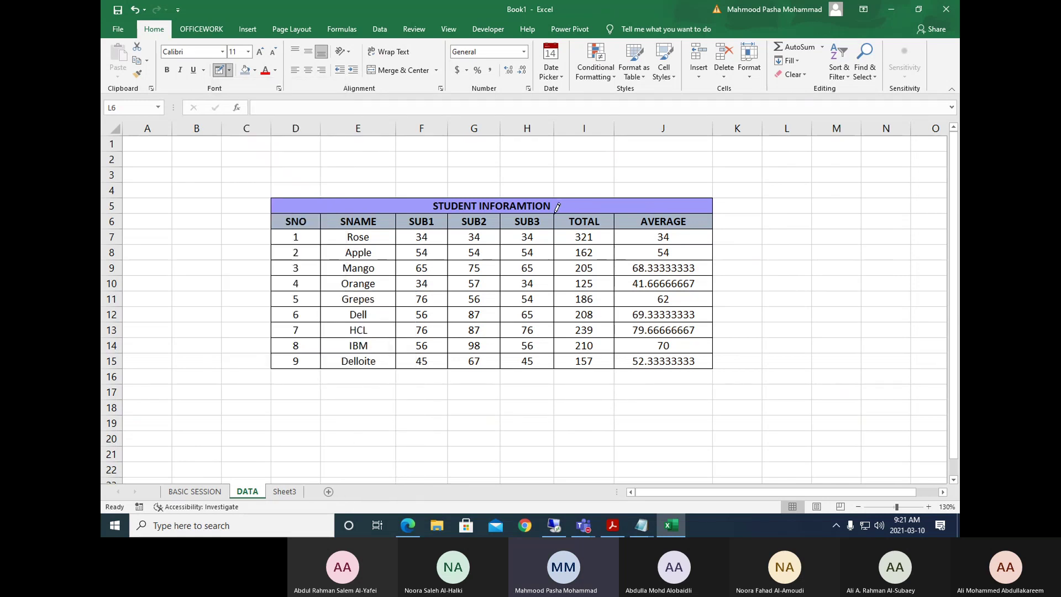
Draw borders along the TOTAL and AVERAGE columns from row 6 to 15 and beneath row 15, undoing the stray strokes.
{"action": "left_click_drag", "start_coordinate": [555, 209], "coordinate": [551, 364]}
{"action": "left_click_drag", "start_coordinate": [616, 215], "coordinate": [610, 337]}
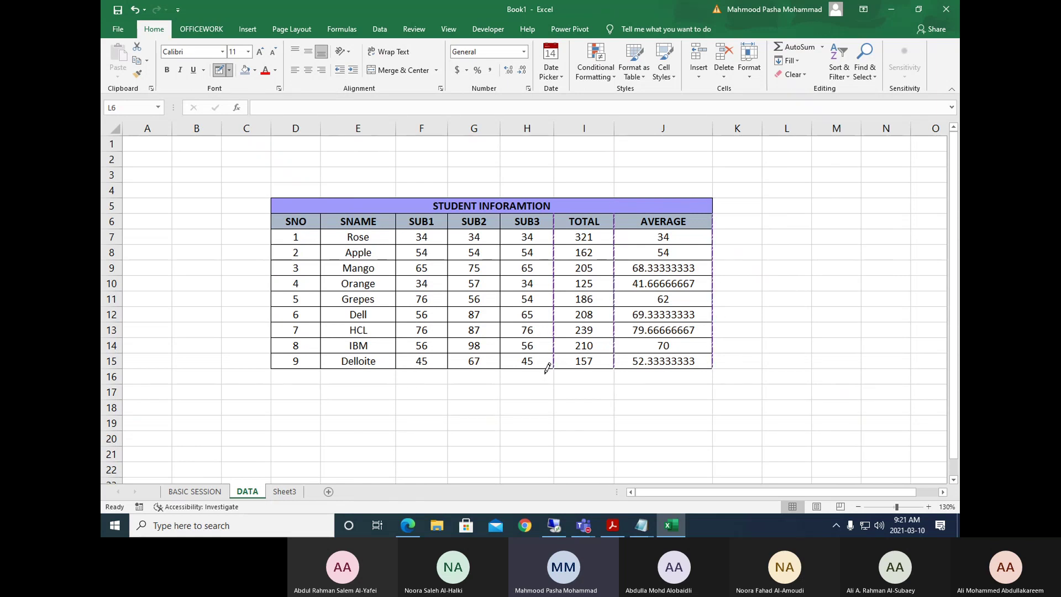
{"action": "left_click_drag", "start_coordinate": [548, 368], "coordinate": [761, 368]}
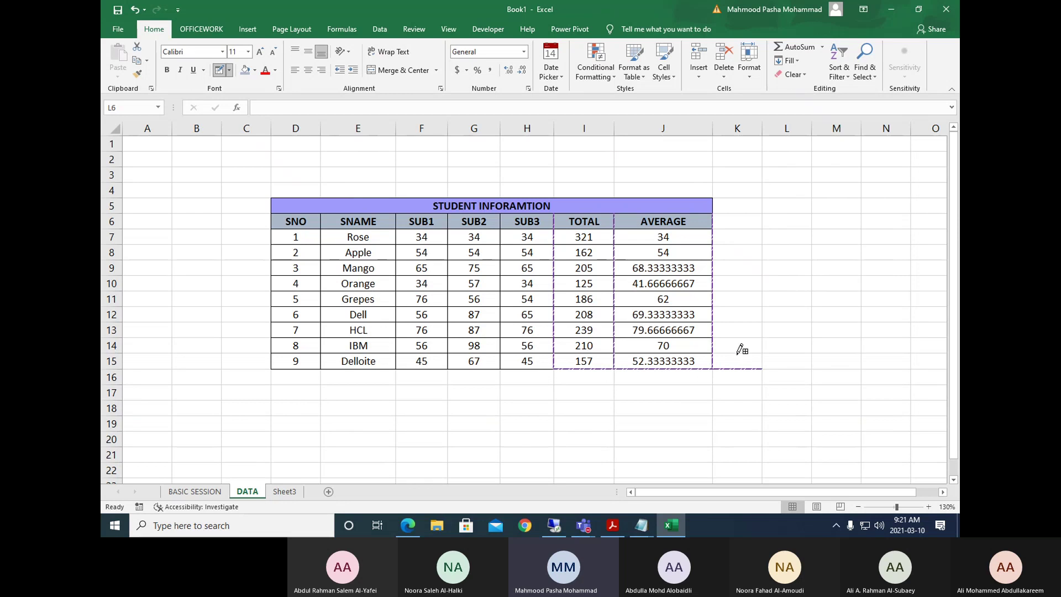
{"action": "key", "text": "ctrl+z"}
{"action": "left_click_drag", "start_coordinate": [566, 366], "coordinate": [675, 365]}
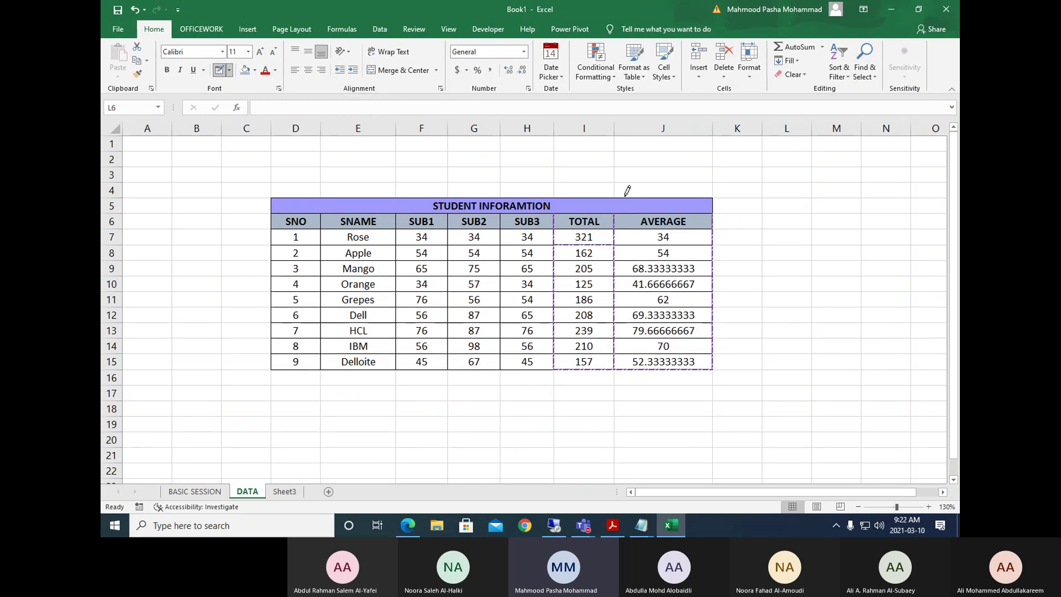
{"action": "key", "text": "ctrl+z"}
{"action": "key", "text": "Escape"}
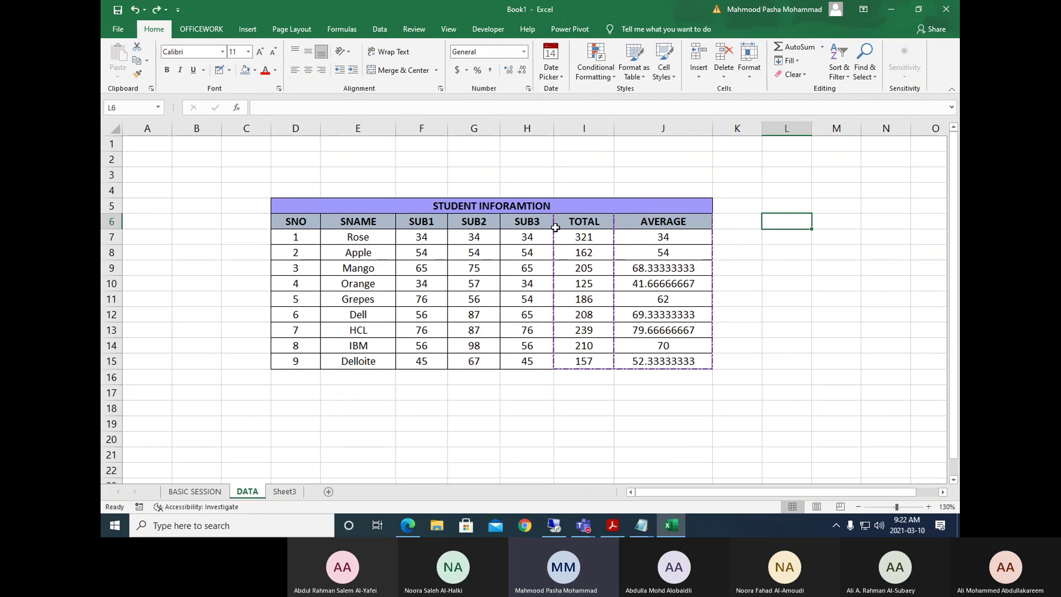
{"action": "left_click", "coordinate": [585, 234]}
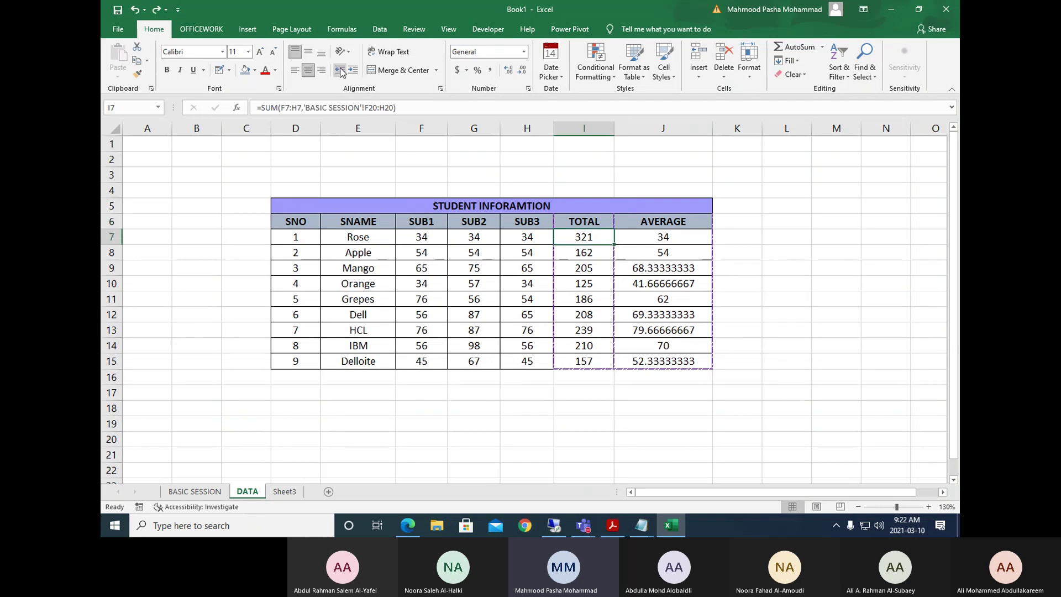
{"action": "left_click_drag", "start_coordinate": [658, 309], "coordinate": [657, 303]}
{"action": "left_click", "coordinate": [591, 240]}
{"action": "double_click", "coordinate": [594, 237]}
{"action": "key", "text": "Return"}
{"action": "left_click", "coordinate": [527, 238]}
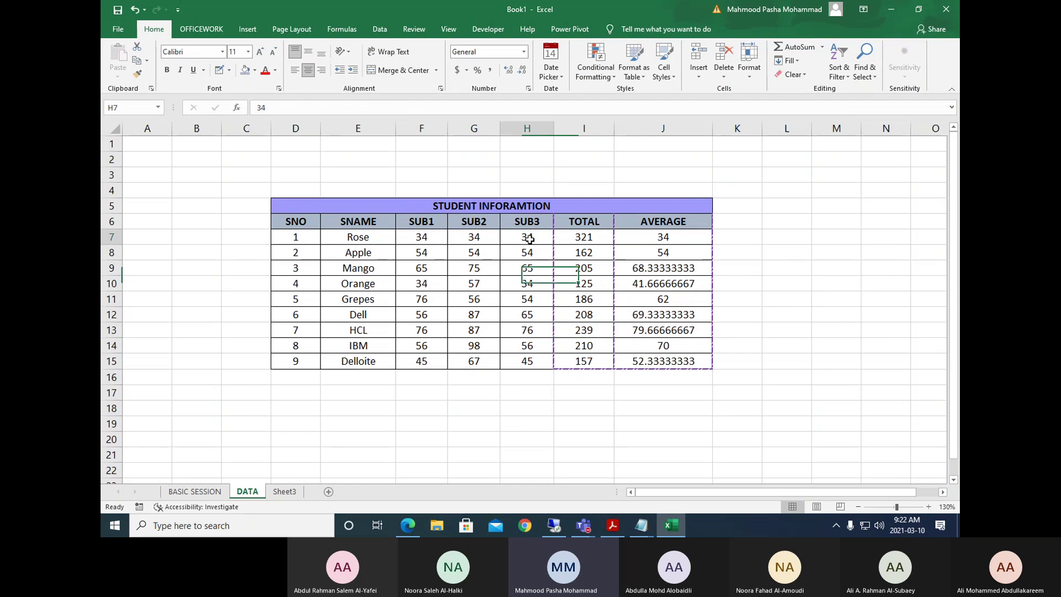
{"action": "left_click", "coordinate": [449, 200]}
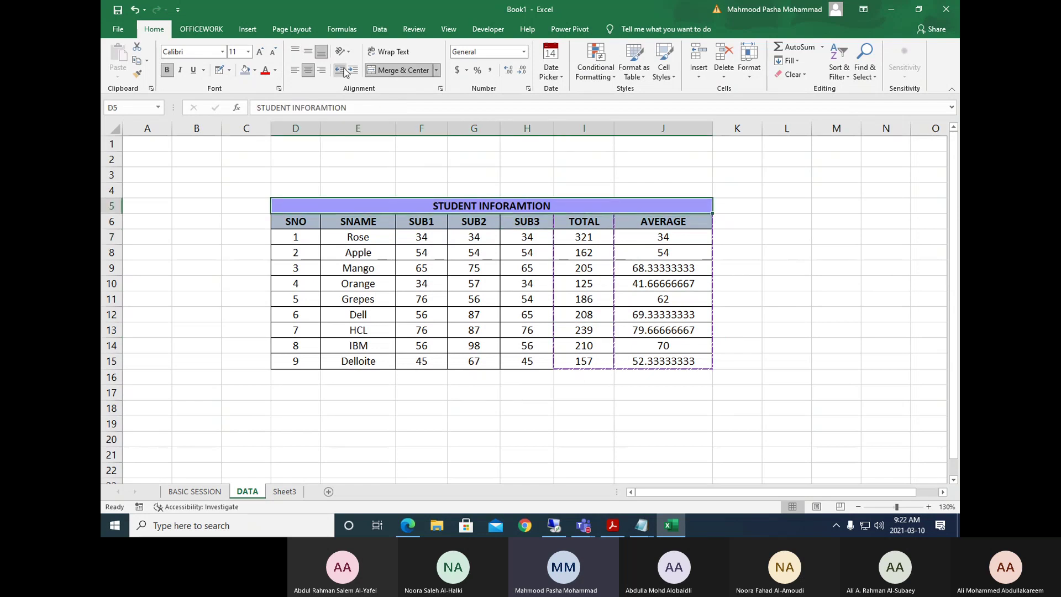
{"action": "left_click", "coordinate": [601, 177]}
{"action": "left_click_drag", "start_coordinate": [379, 177], "coordinate": [547, 173]}
{"action": "left_click", "coordinate": [697, 173]}
{"action": "left_click", "coordinate": [203, 29]}
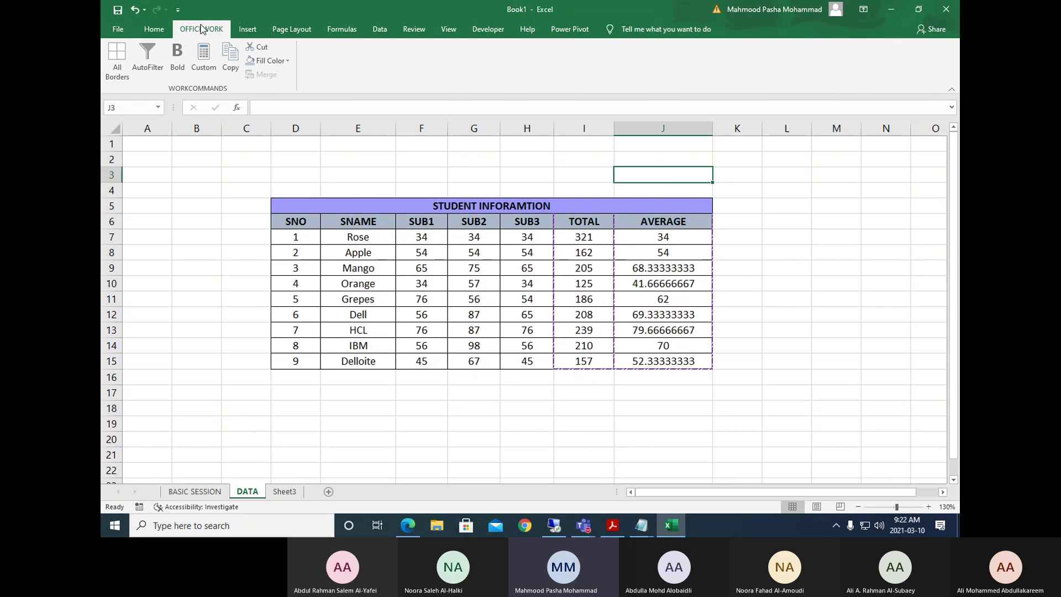
Insert an oval shape about 0.67 by 0.42 inches in the blank rows above the student table.
{"action": "left_click", "coordinate": [248, 30]}
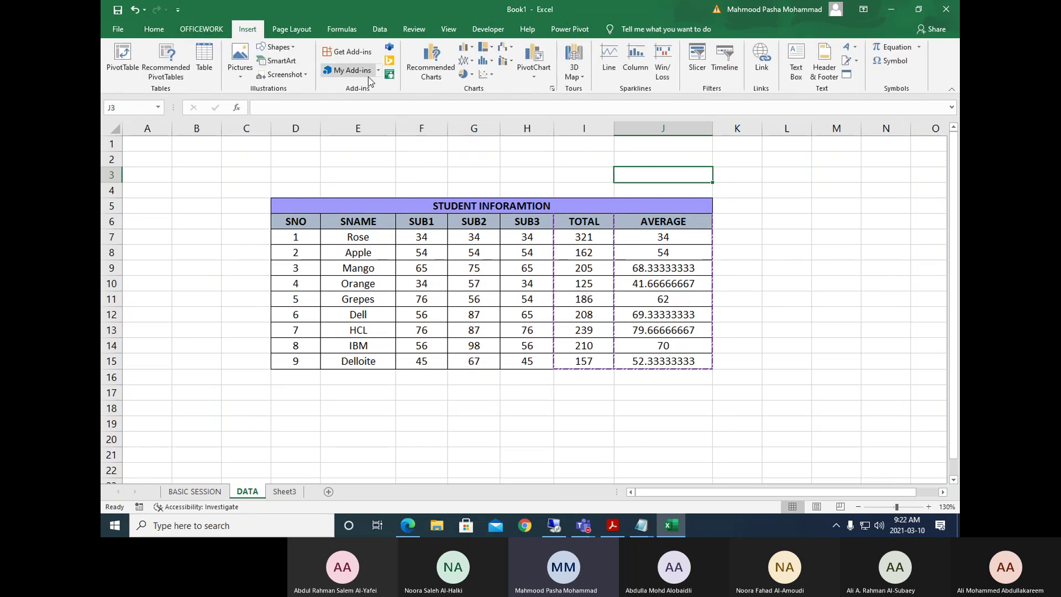
{"action": "left_click", "coordinate": [240, 58]}
{"action": "left_click", "coordinate": [279, 49]}
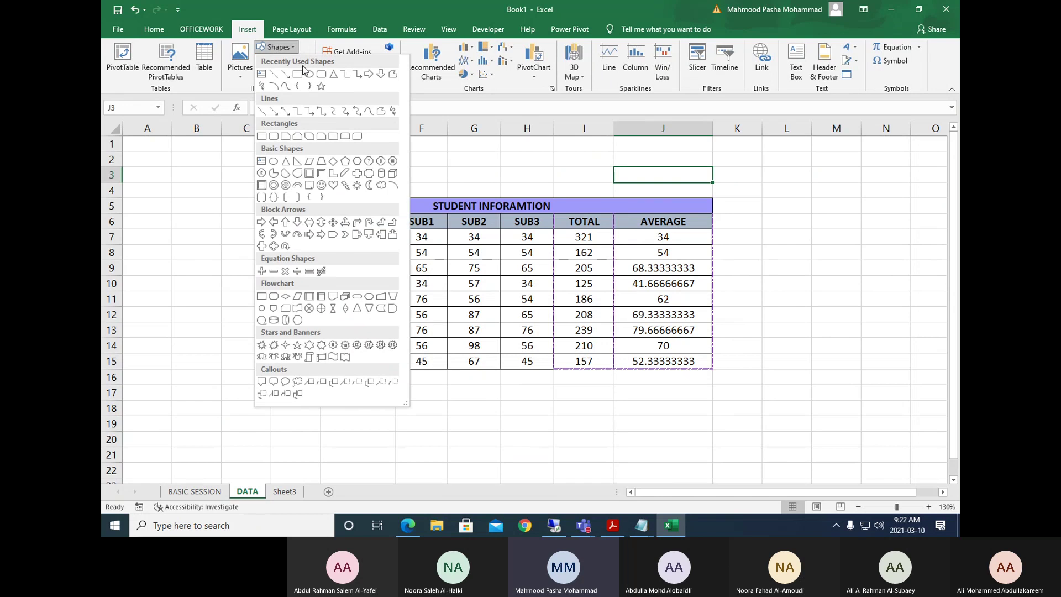
{"action": "left_click", "coordinate": [311, 78]}
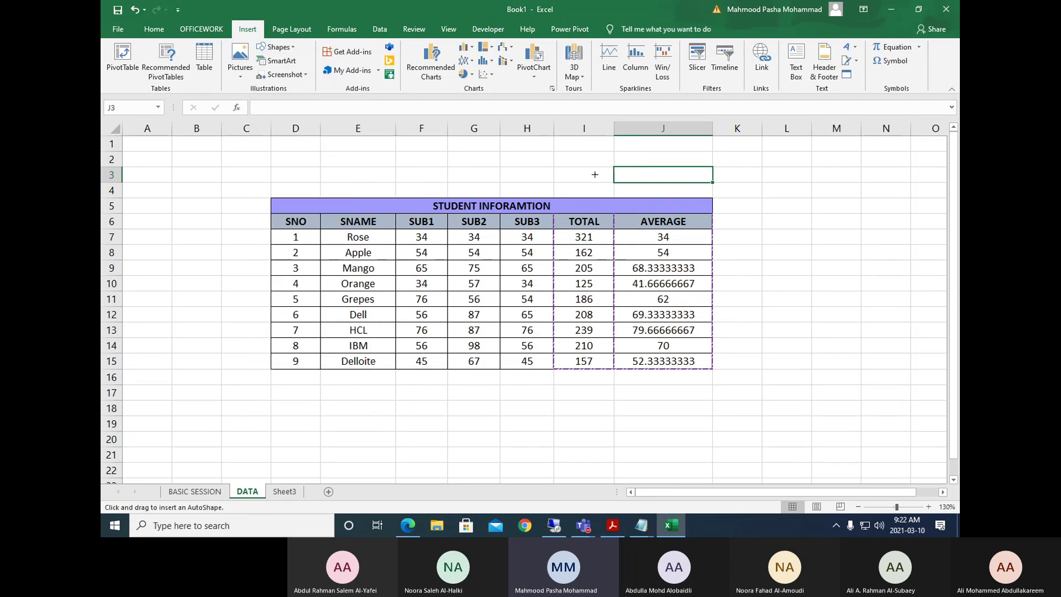
{"action": "left_click_drag", "start_coordinate": [508, 148], "coordinate": [559, 179]}
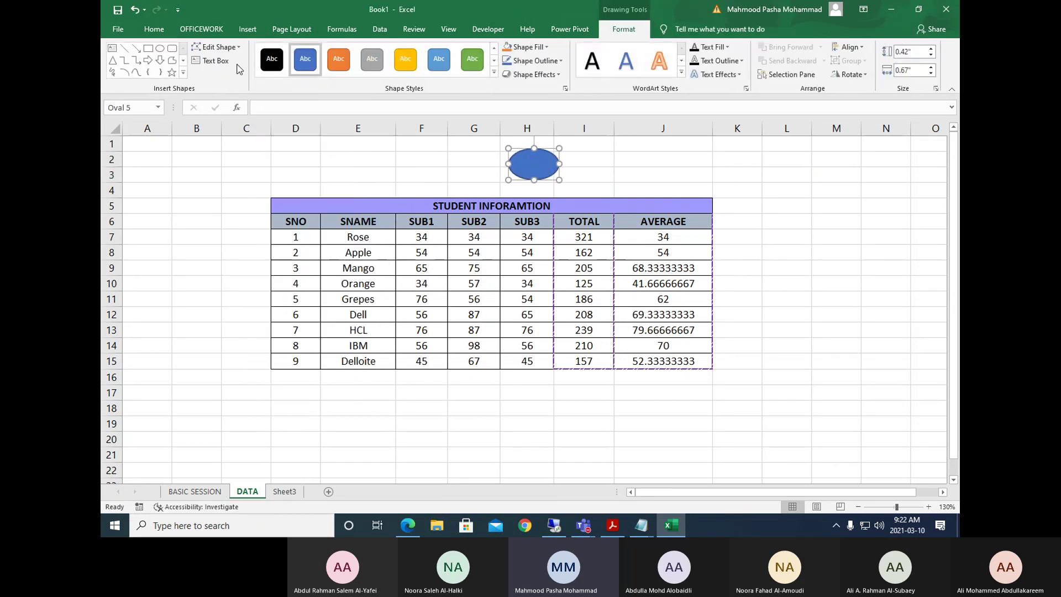
Stretch the oval across columns E to J in rows 2 and 3, above the table title.
{"action": "left_click", "coordinate": [154, 29]}
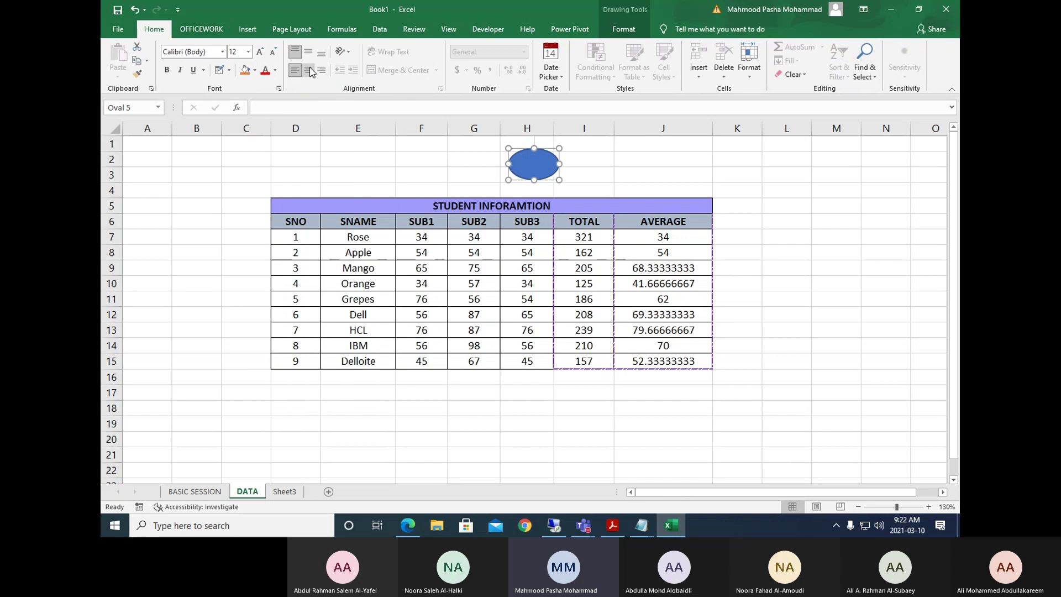
{"action": "left_click", "coordinate": [654, 172]}
{"action": "left_click", "coordinate": [538, 164]}
{"action": "left_click_drag", "start_coordinate": [537, 163], "coordinate": [462, 166]}
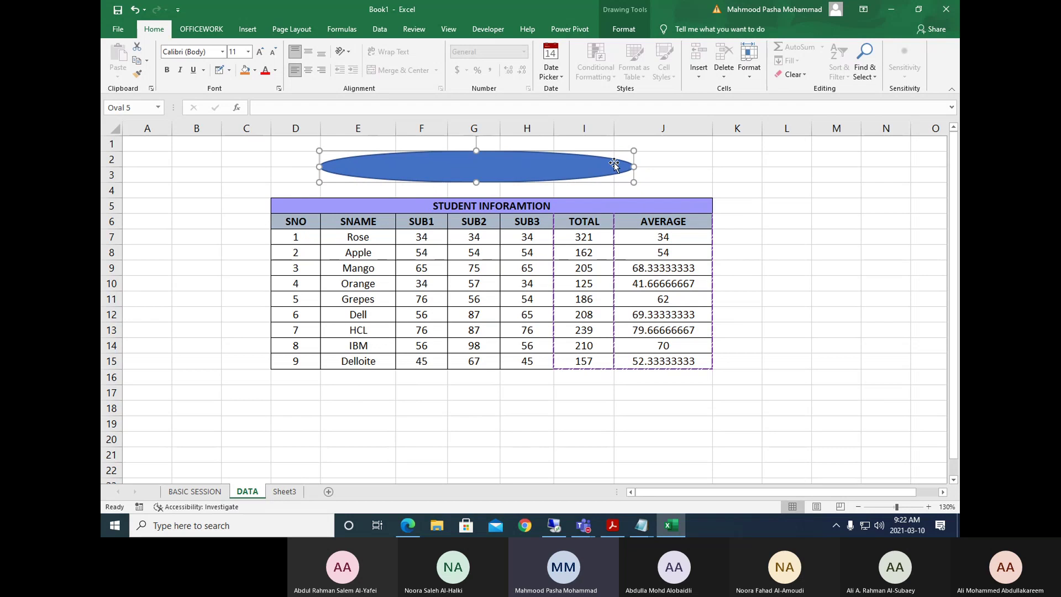
{"action": "left_click_drag", "start_coordinate": [632, 165], "coordinate": [709, 166]}
Add the text "SAMPLE DEMO ON BASIC INFORMATION" to the oval.
{"action": "right_click", "coordinate": [517, 164]}
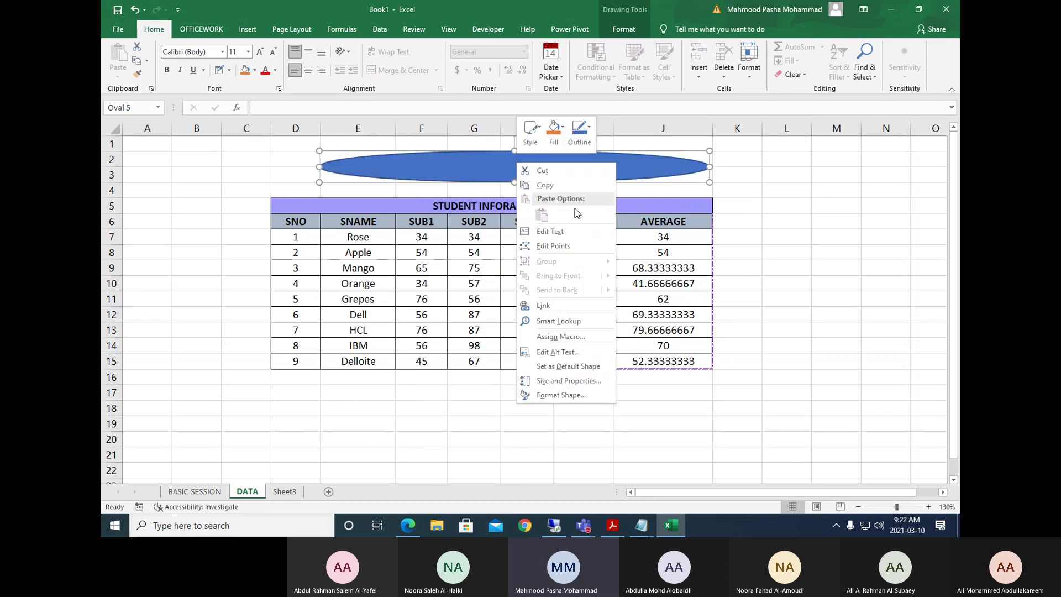
{"action": "left_click", "coordinate": [608, 227]}
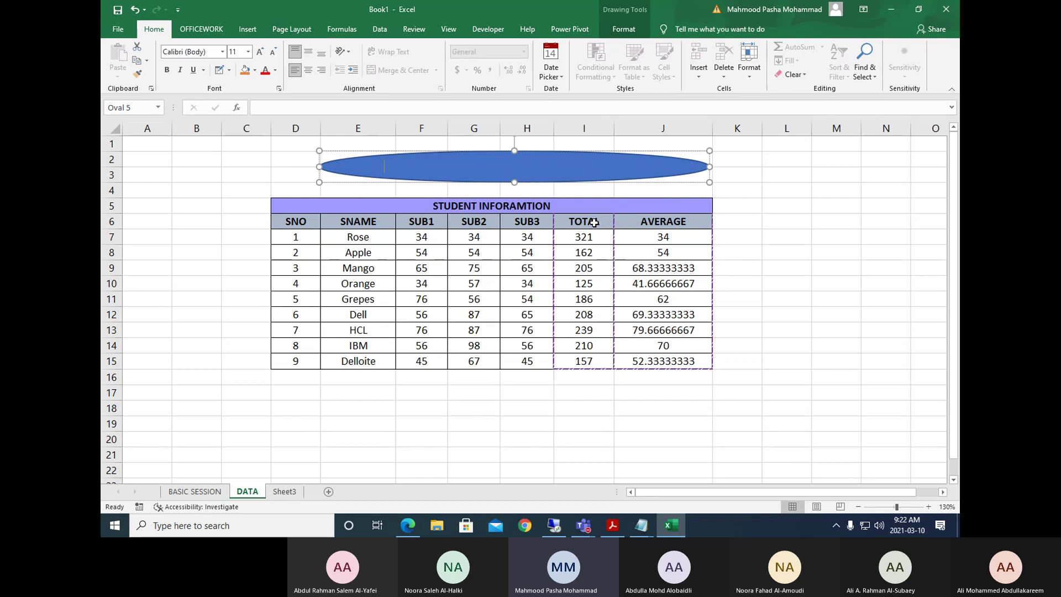
{"action": "type", "text": "sam"}
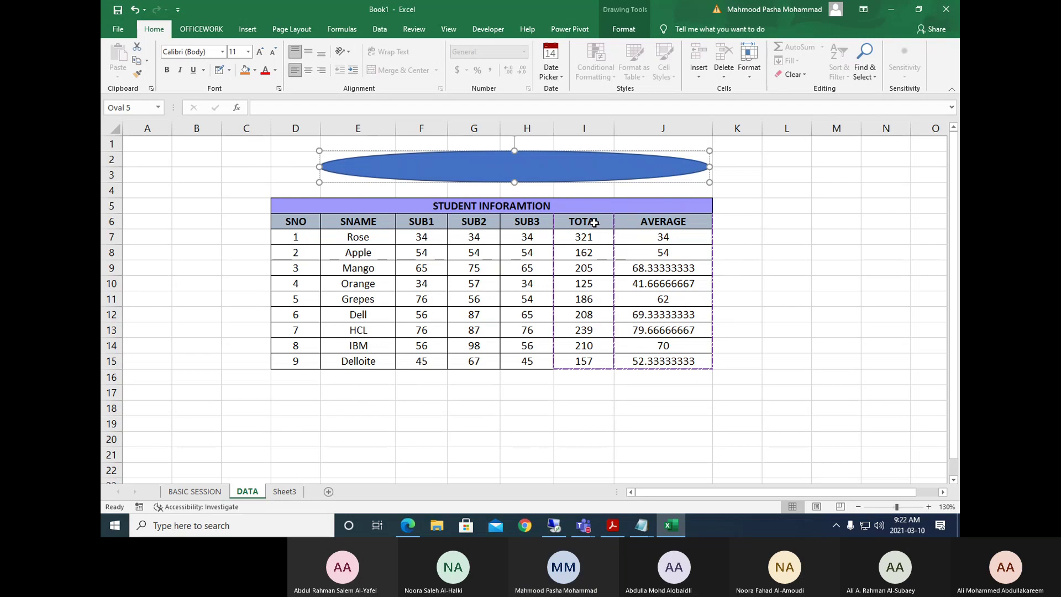
{"action": "type", "text": "AMPLE DEMO ON BASIC"}
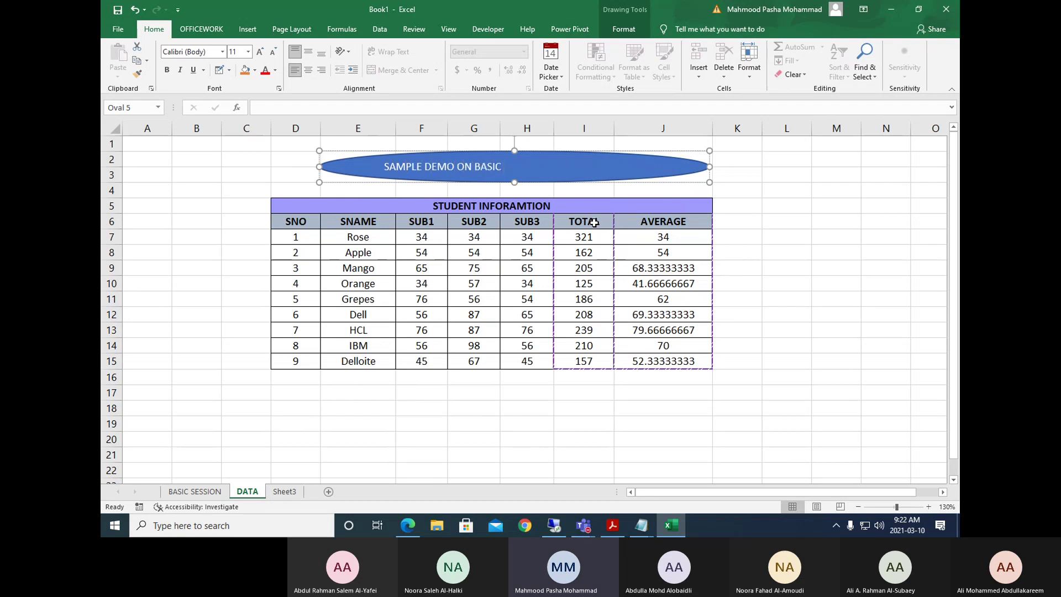
{"action": "type", "text": " INFORMATION"}
{"action": "left_click", "coordinate": [742, 204]}
Center the text horizontally within the oval.
{"action": "left_click", "coordinate": [383, 164]}
{"action": "left_click", "coordinate": [308, 70]}
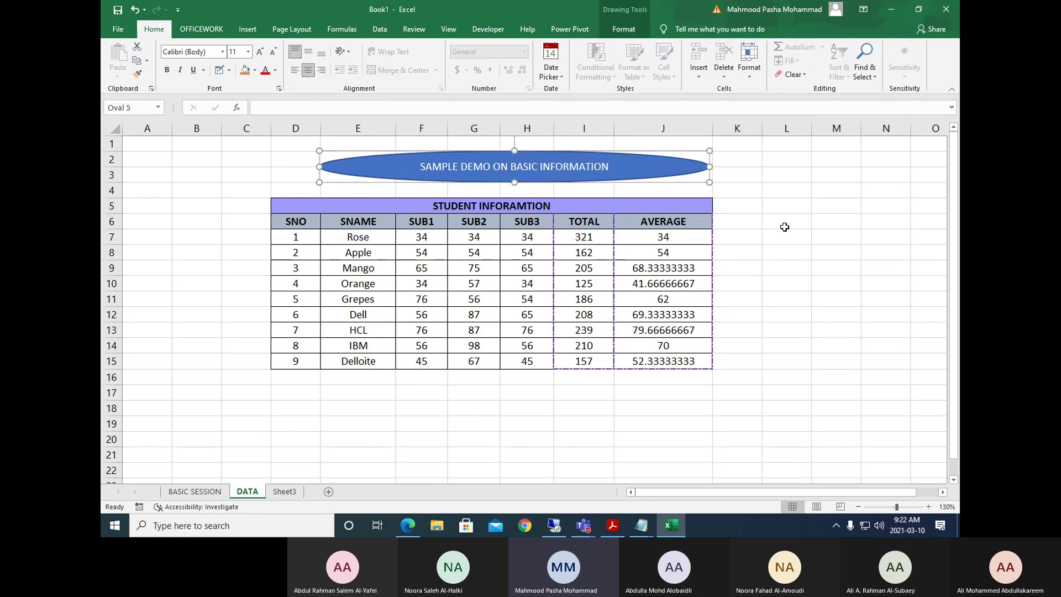
{"action": "left_click", "coordinate": [832, 251]}
{"action": "left_click", "coordinate": [521, 178]}
{"action": "left_click", "coordinate": [823, 221]}
Increase the indent of the oval's whole text by two levels.
{"action": "left_click", "coordinate": [495, 166]}
{"action": "double_click", "coordinate": [449, 166]}
{"action": "left_click_drag", "start_coordinate": [421, 166], "coordinate": [612, 167]}
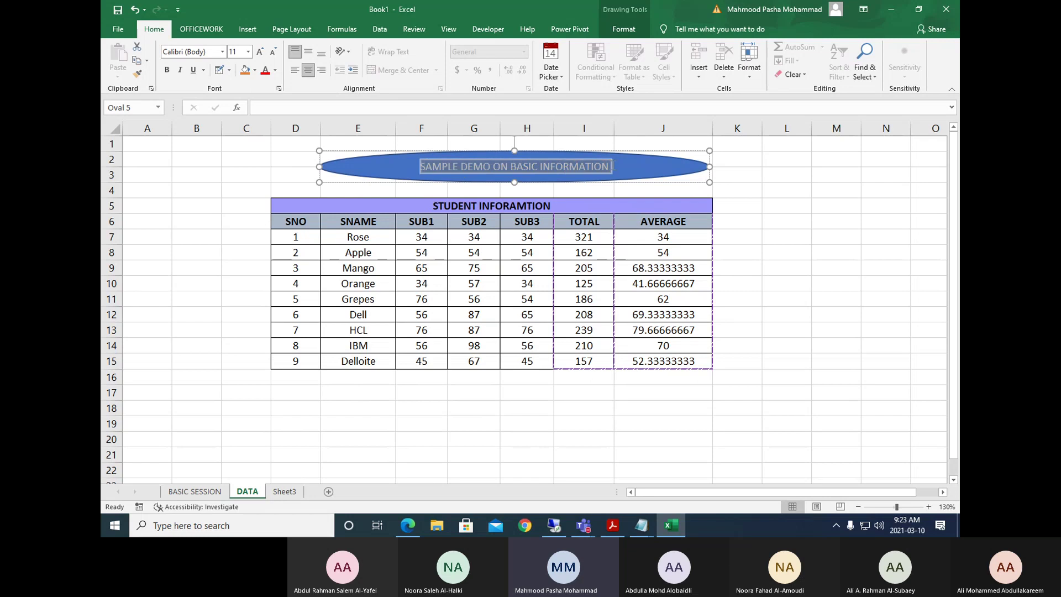
{"action": "left_click", "coordinate": [353, 70]}
{"action": "left_click", "coordinate": [352, 71]}
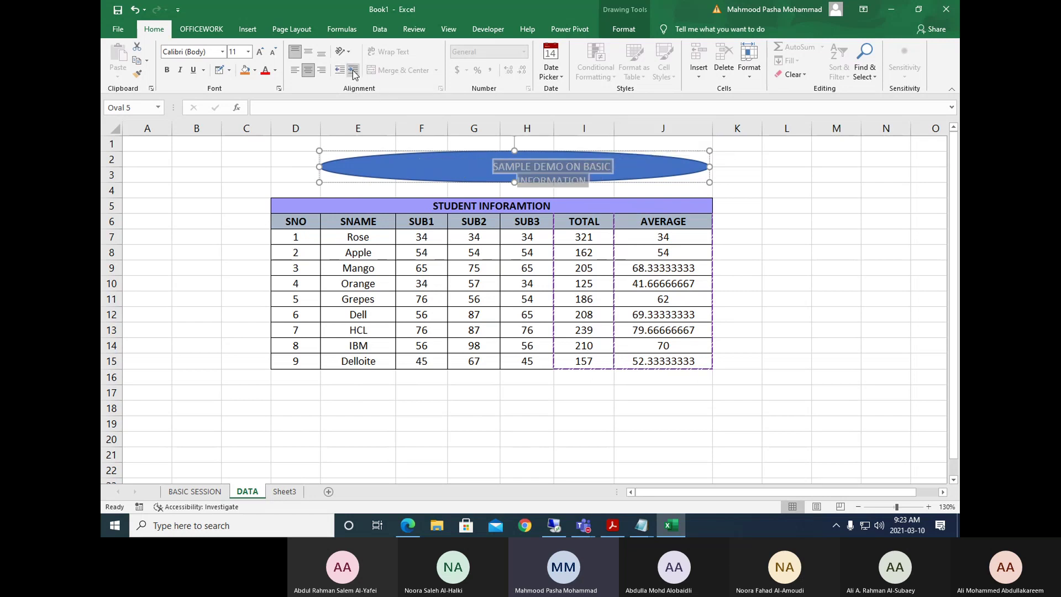
Increase the oval text's indent by one more level and remove the indent completely.
{"action": "left_click", "coordinate": [353, 70]}
{"action": "left_click", "coordinate": [339, 71]}
{"action": "left_click", "coordinate": [339, 72]}
{"action": "left_click", "coordinate": [339, 71]}
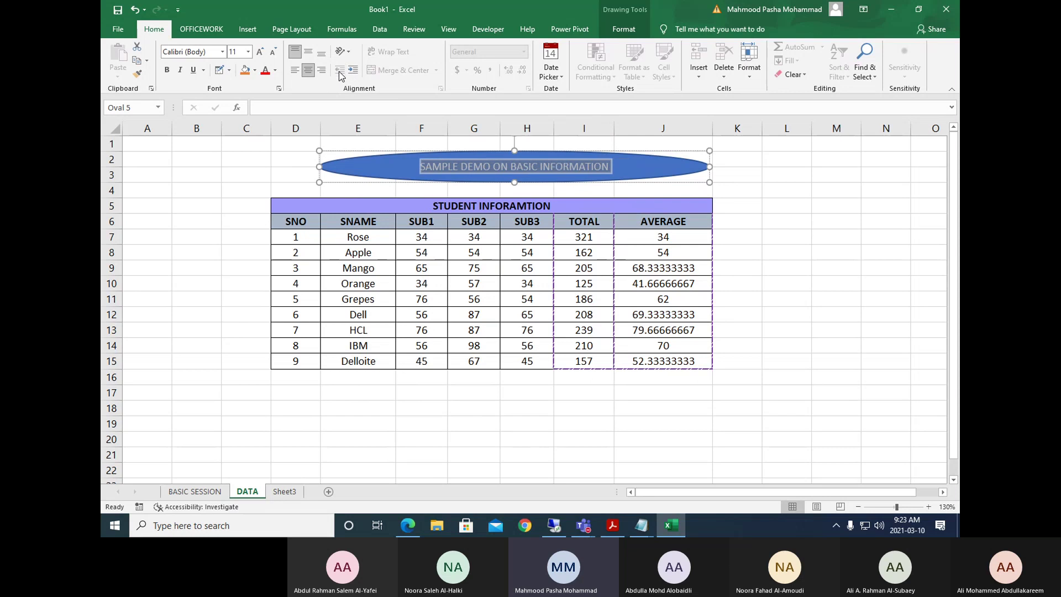
Increase the indent of the oval's centered text by several levels.
{"action": "left_click", "coordinate": [352, 69]}
{"action": "left_click", "coordinate": [353, 69]}
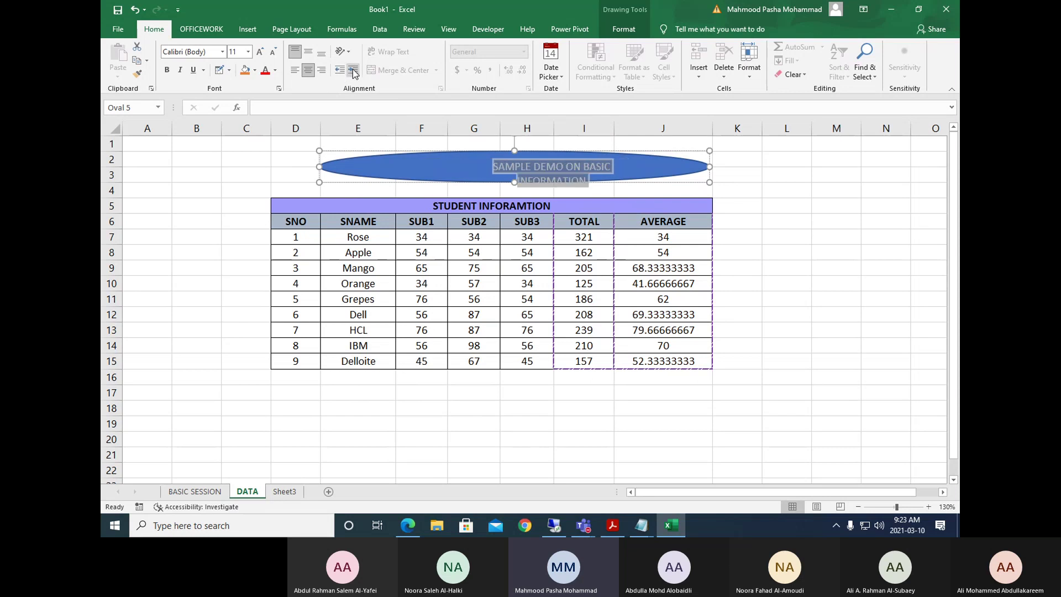
{"action": "left_click", "coordinate": [353, 70]}
{"action": "left_click", "coordinate": [353, 69]}
{"action": "left_click", "coordinate": [352, 68]}
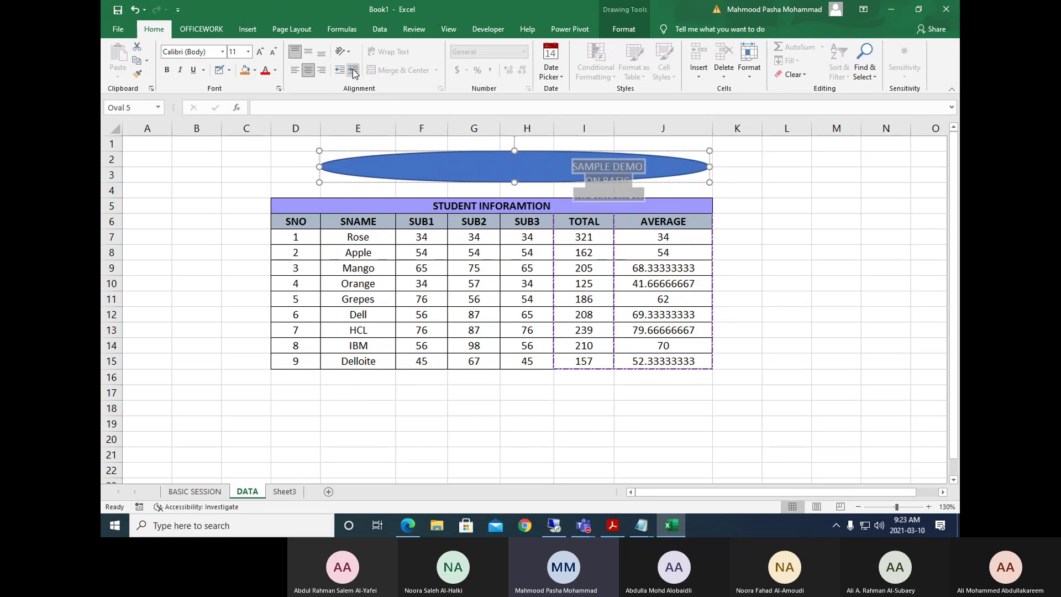
Decrease the oval text's indent step by step until no indent is left.
{"action": "left_click", "coordinate": [340, 70]}
{"action": "left_click", "coordinate": [341, 71]}
{"action": "left_click", "coordinate": [341, 71]}
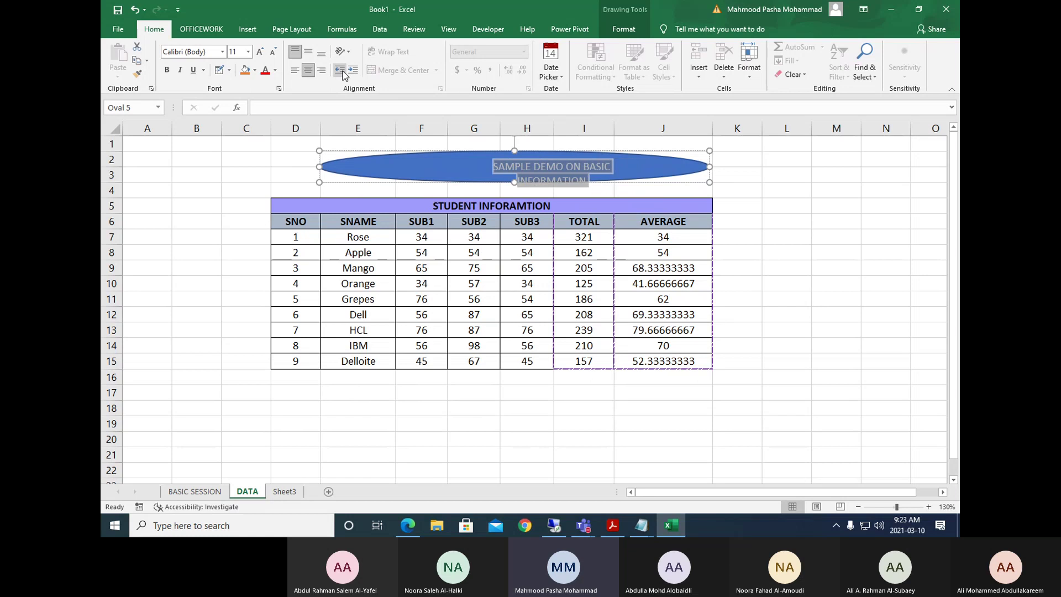
{"action": "left_click", "coordinate": [341, 71]}
{"action": "left_click", "coordinate": [341, 71]}
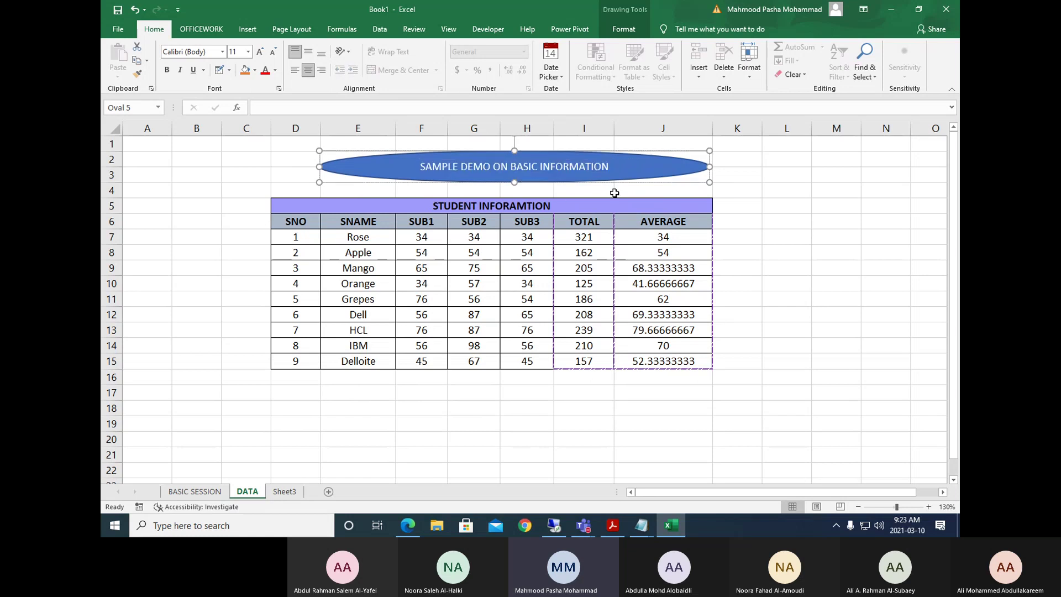
{"action": "double_click", "coordinate": [465, 206]}
{"action": "left_click_drag", "start_coordinate": [440, 206], "coordinate": [552, 206]}
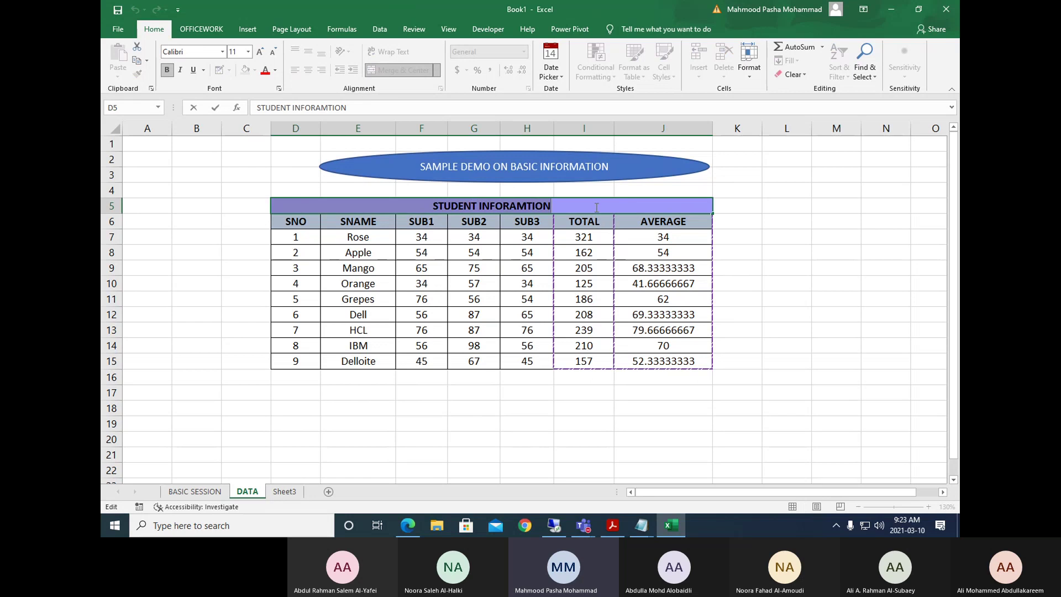
{"action": "left_click", "coordinate": [612, 165]}
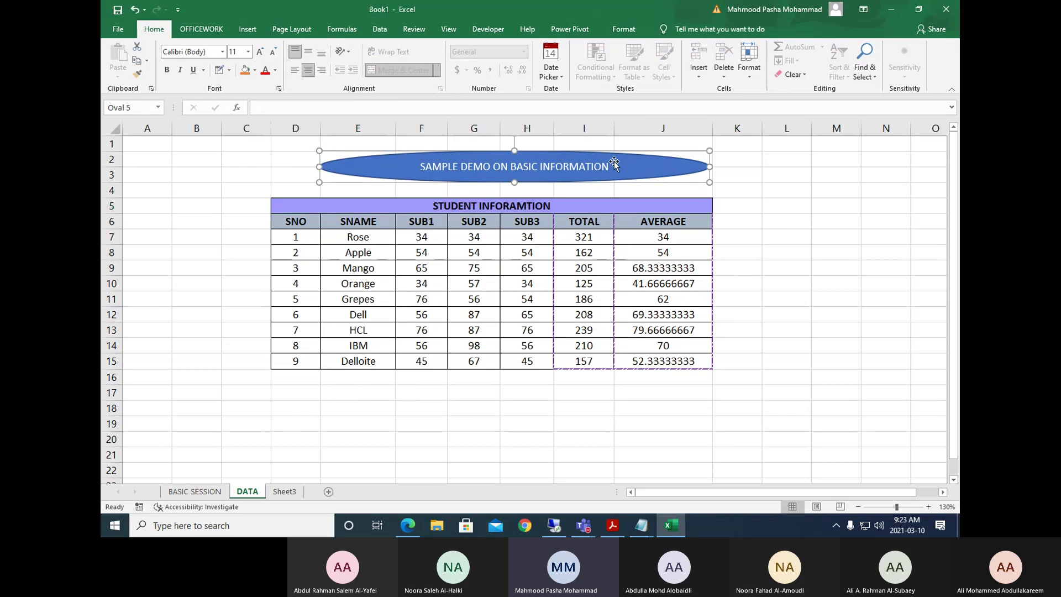
{"action": "triple_click", "coordinate": [473, 167]}
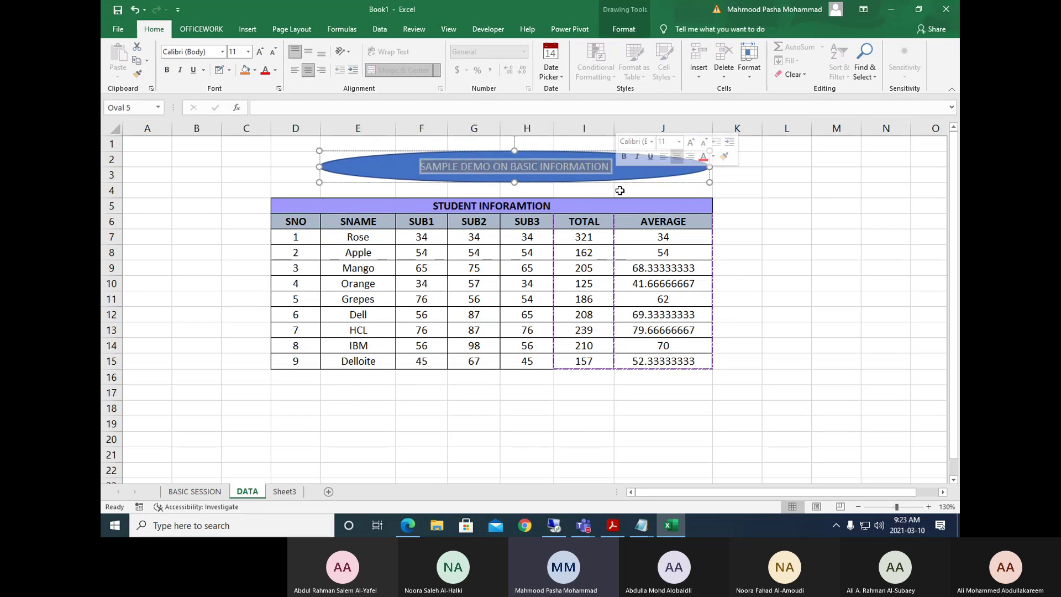
{"action": "left_click", "coordinate": [779, 219]}
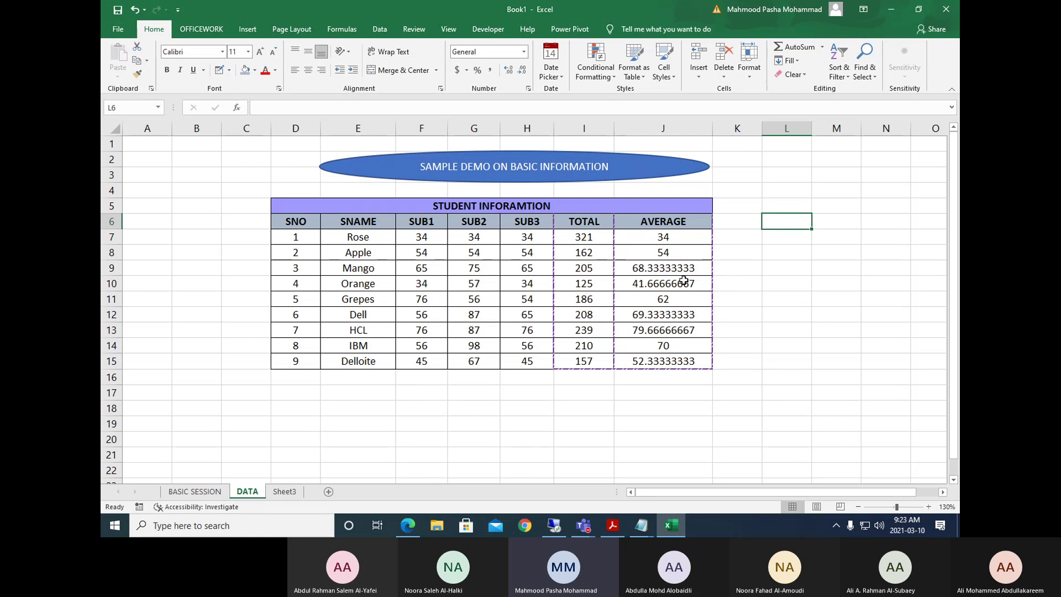
Right-align the oval's text and increase its indent by five levels.
{"action": "left_click", "coordinate": [526, 166]}
{"action": "left_click", "coordinate": [321, 70]}
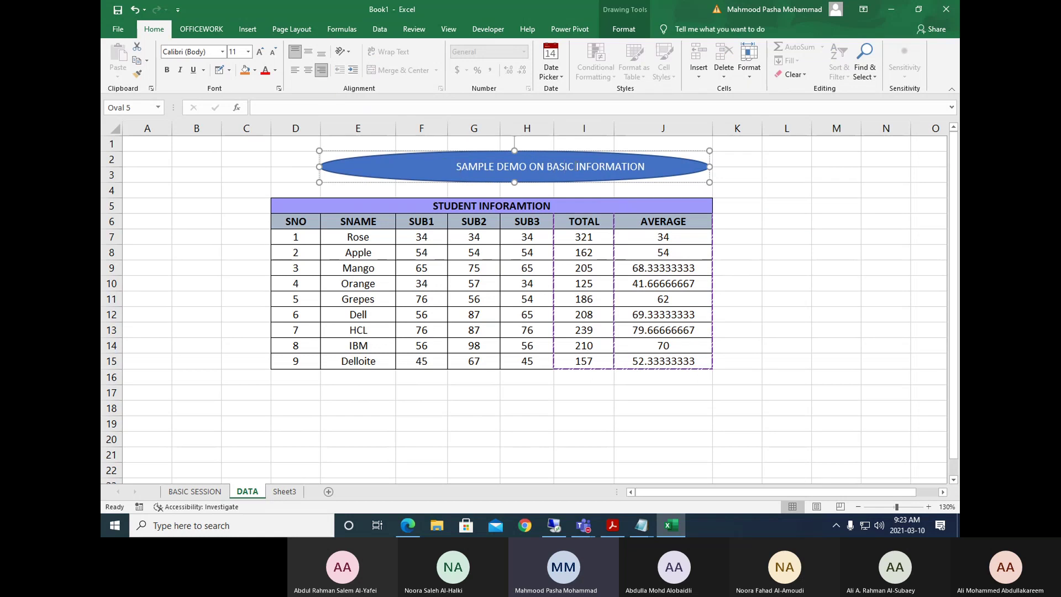
{"action": "left_click", "coordinate": [353, 70]}
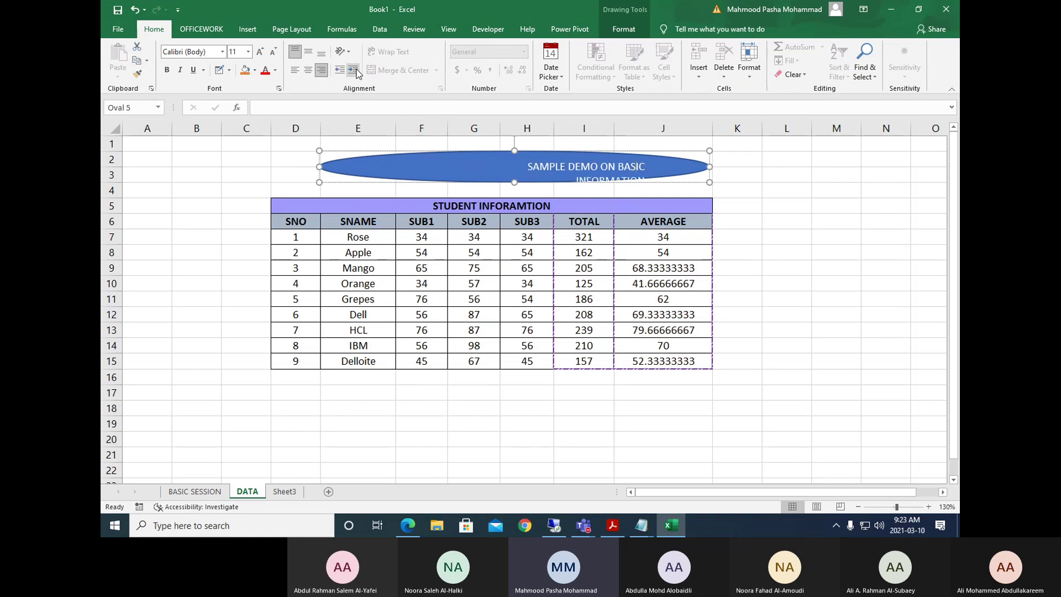
{"action": "left_click", "coordinate": [353, 70]}
{"action": "left_click", "coordinate": [353, 70]}
{"action": "left_click", "coordinate": [353, 71]}
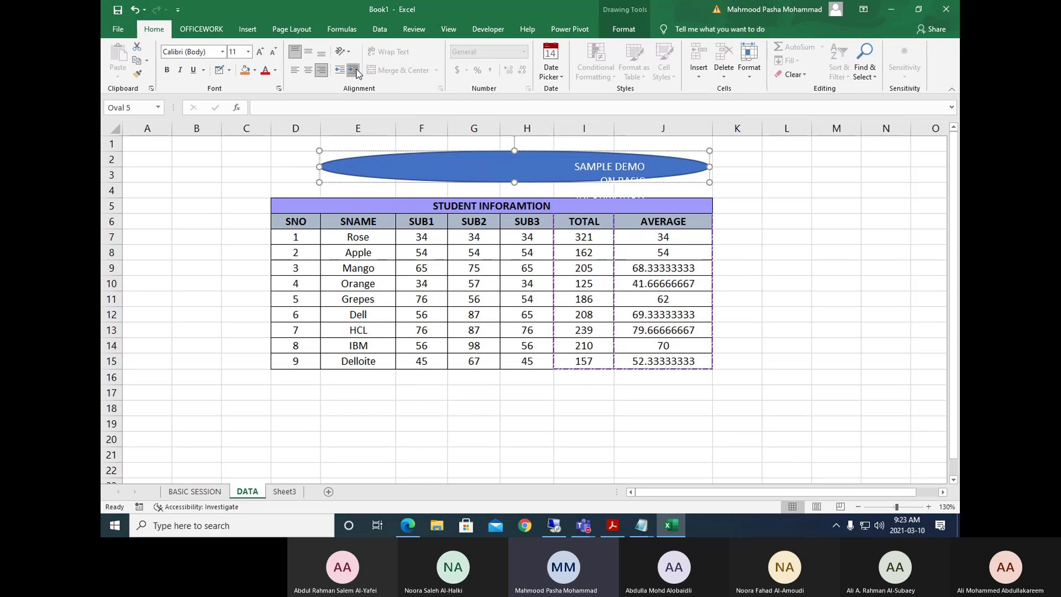
{"action": "left_click", "coordinate": [353, 70]}
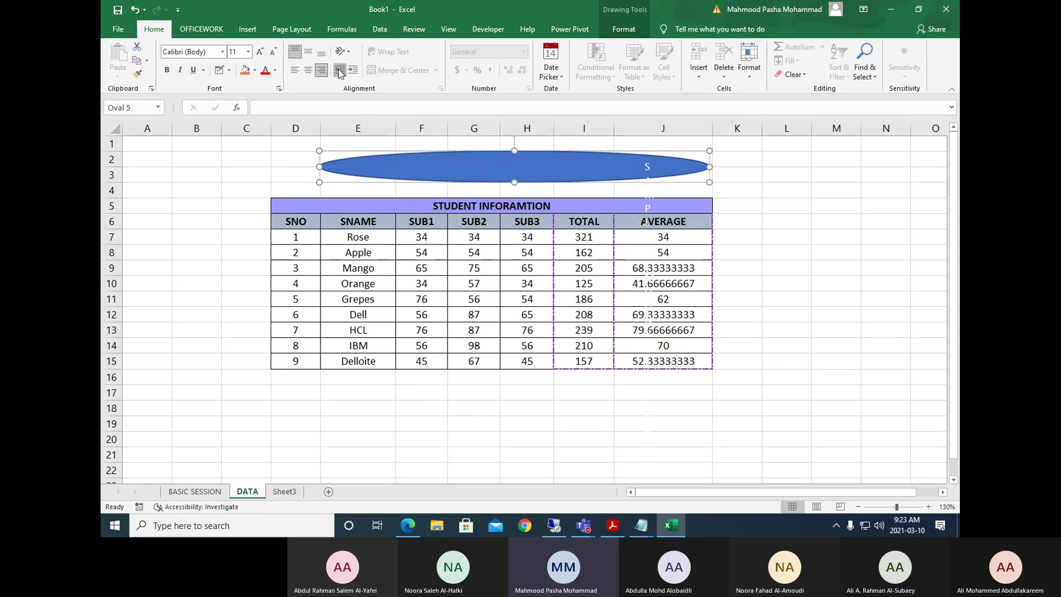
Remove the indent from the oval's right-aligned text and center the text horizontally.
{"action": "left_click", "coordinate": [339, 71]}
{"action": "left_click", "coordinate": [340, 71]}
{"action": "left_click", "coordinate": [340, 71]}
{"action": "left_click", "coordinate": [340, 71]}
{"action": "left_click", "coordinate": [340, 70]}
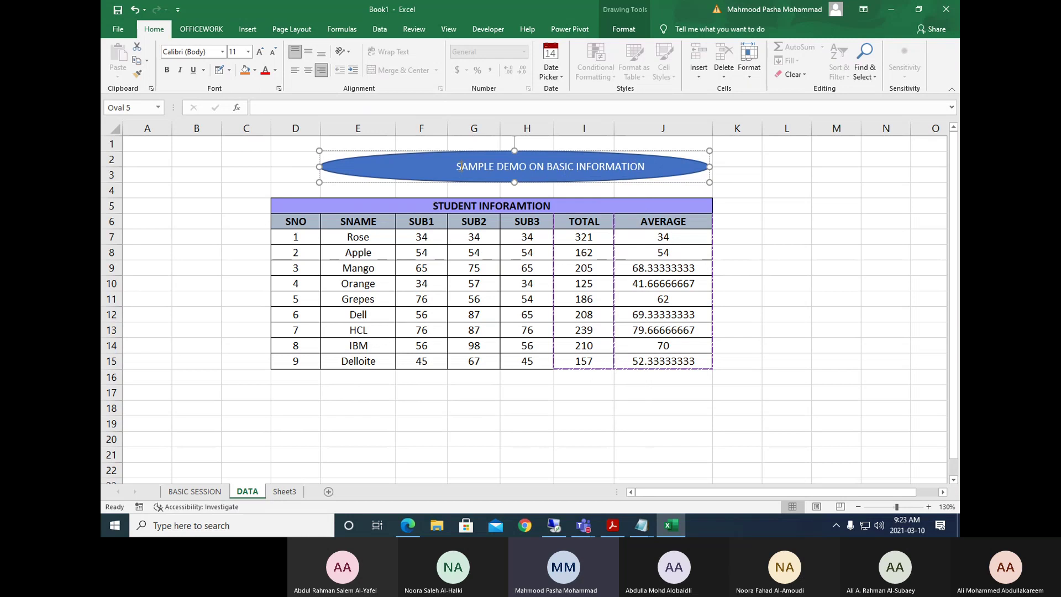
{"action": "left_click", "coordinate": [308, 71]}
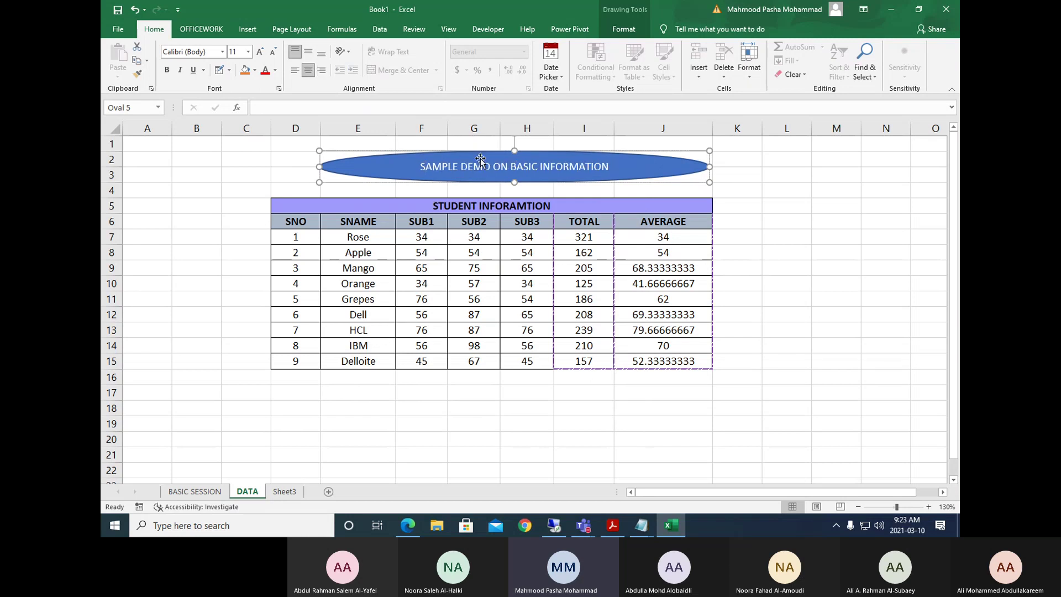
Try right alignment on the oval's text and finally left-align it.
{"action": "left_click", "coordinate": [321, 70]}
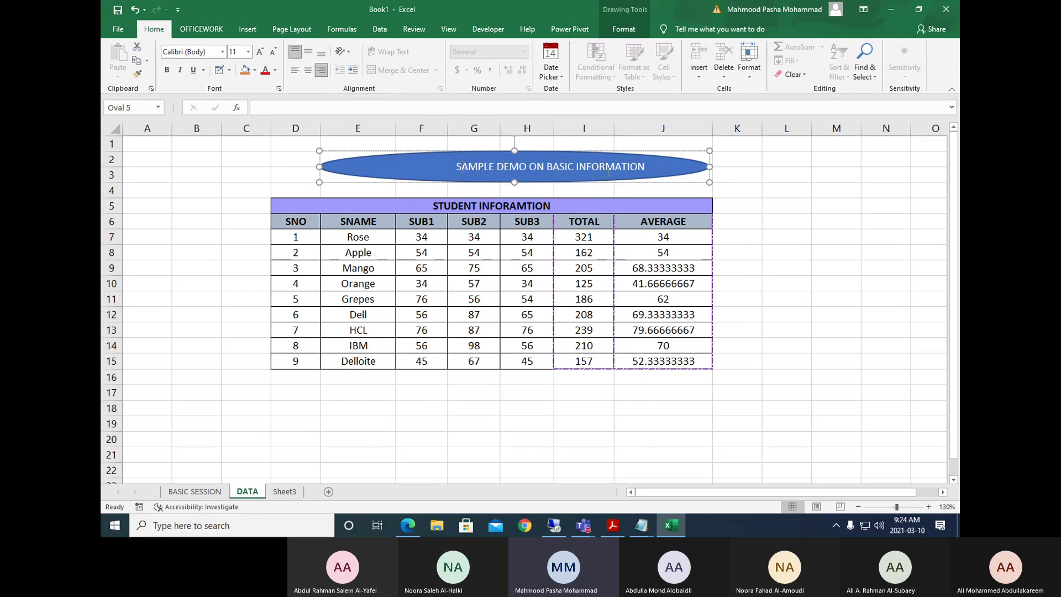
{"action": "left_click", "coordinate": [769, 187]}
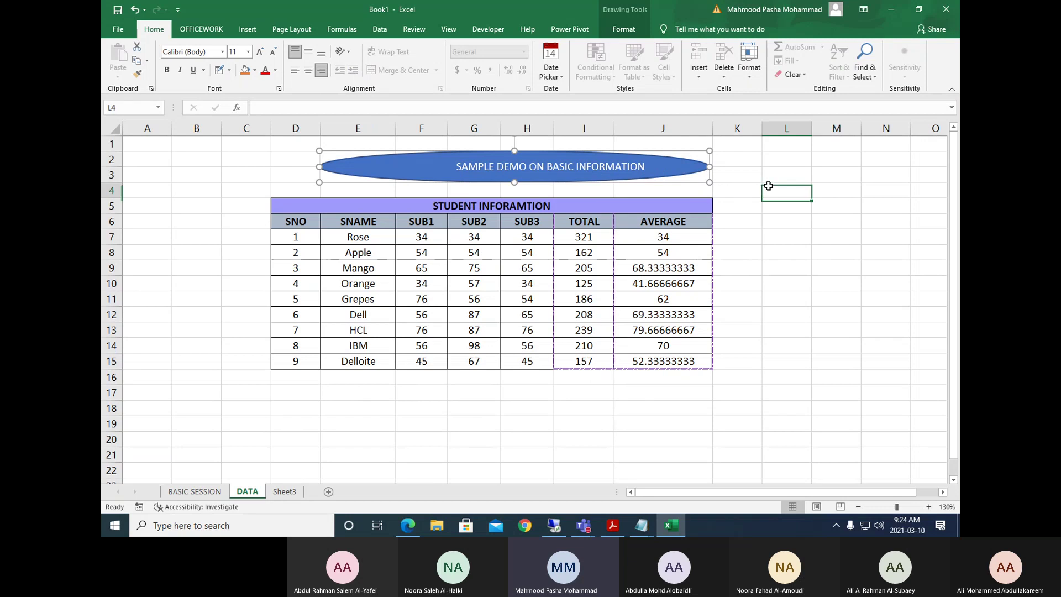
{"action": "left_click", "coordinate": [514, 176]}
{"action": "left_click", "coordinate": [295, 70]}
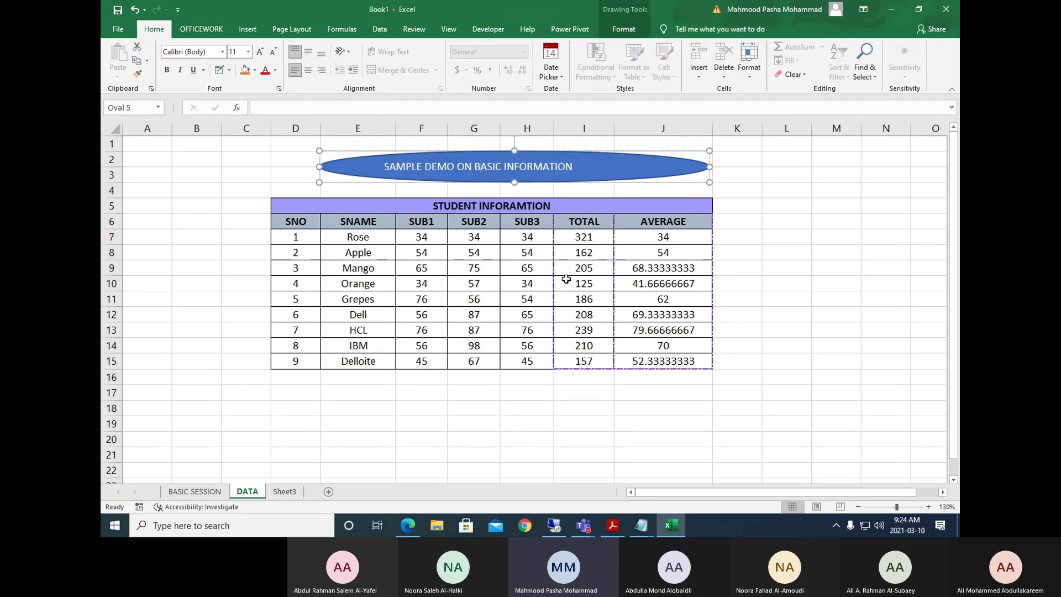
Set the font colour of the table's header row, D6:J6, to standard red.
{"action": "scroll", "coordinate": [488, 334], "scroll_direction": "down", "scroll_amount": 1}
{"action": "left_click", "coordinate": [438, 346]}
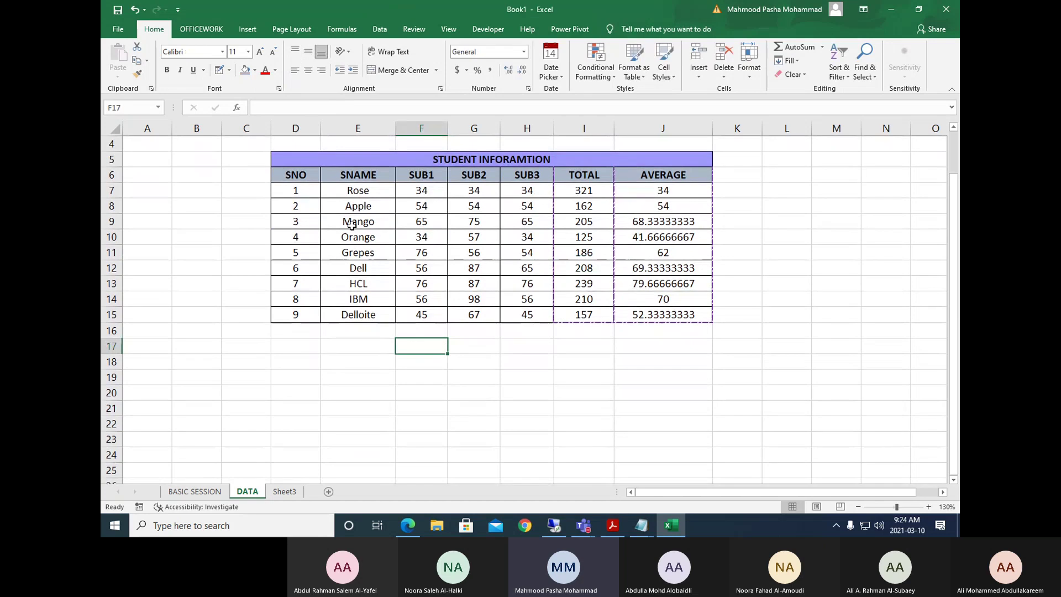
{"action": "left_click_drag", "start_coordinate": [298, 175], "coordinate": [674, 175]}
{"action": "left_click", "coordinate": [276, 71]}
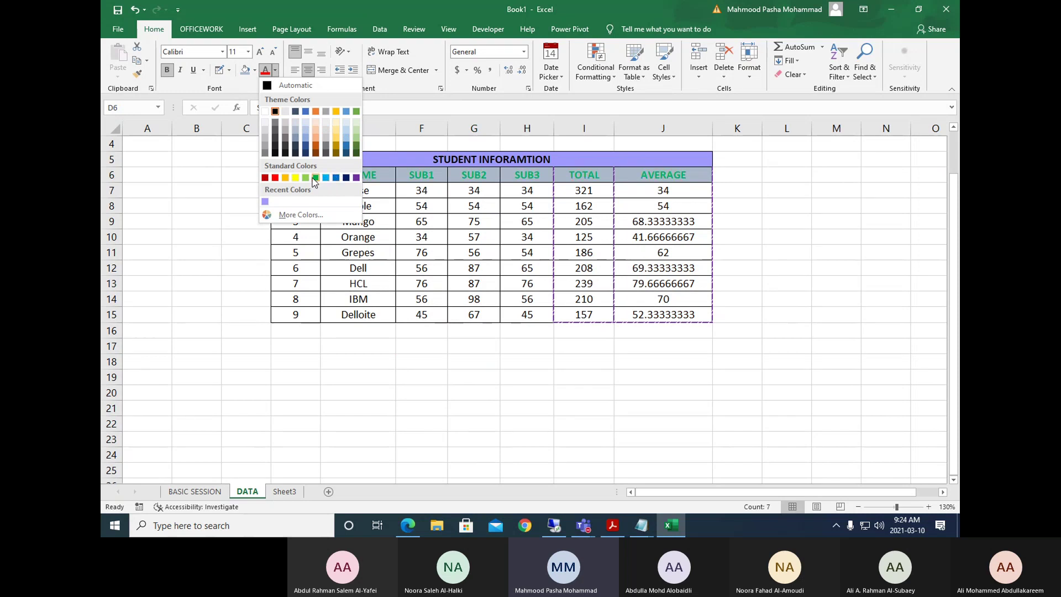
{"action": "left_click", "coordinate": [275, 178]}
{"action": "left_click", "coordinate": [633, 403]}
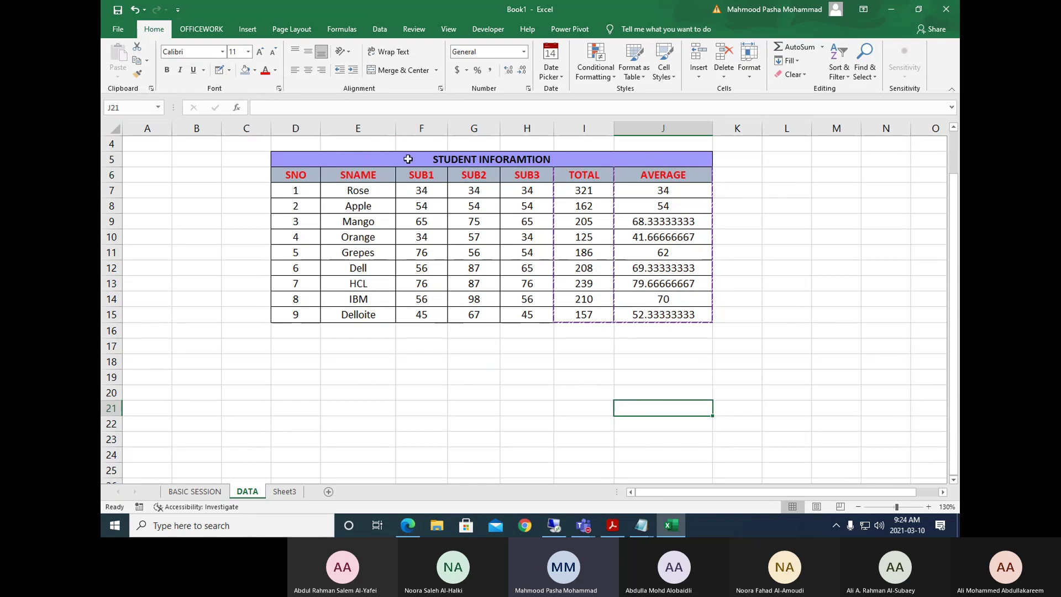
{"action": "left_click", "coordinate": [204, 71]}
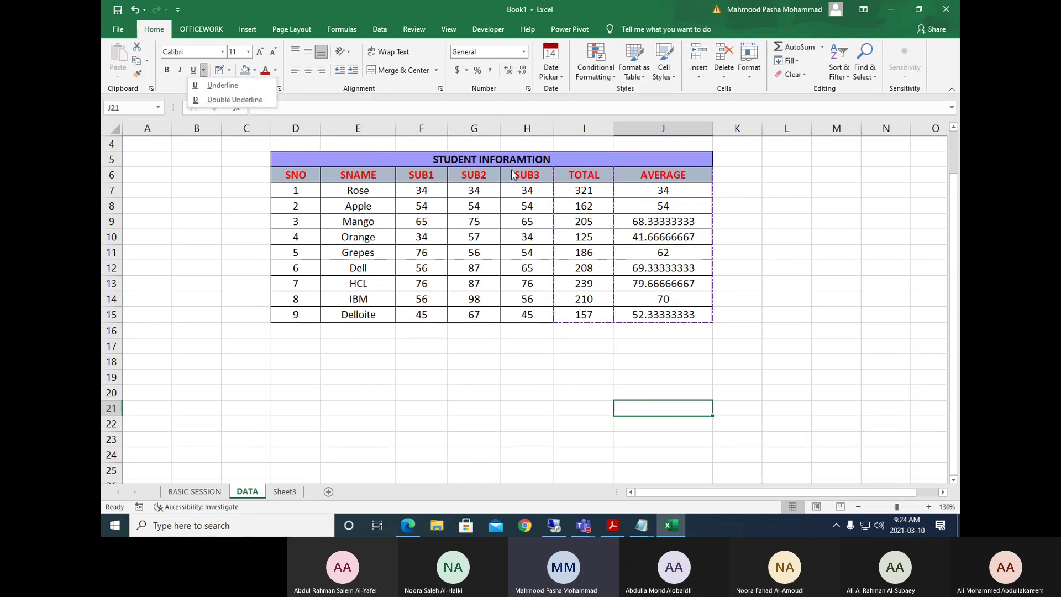
{"action": "left_click", "coordinate": [349, 178]}
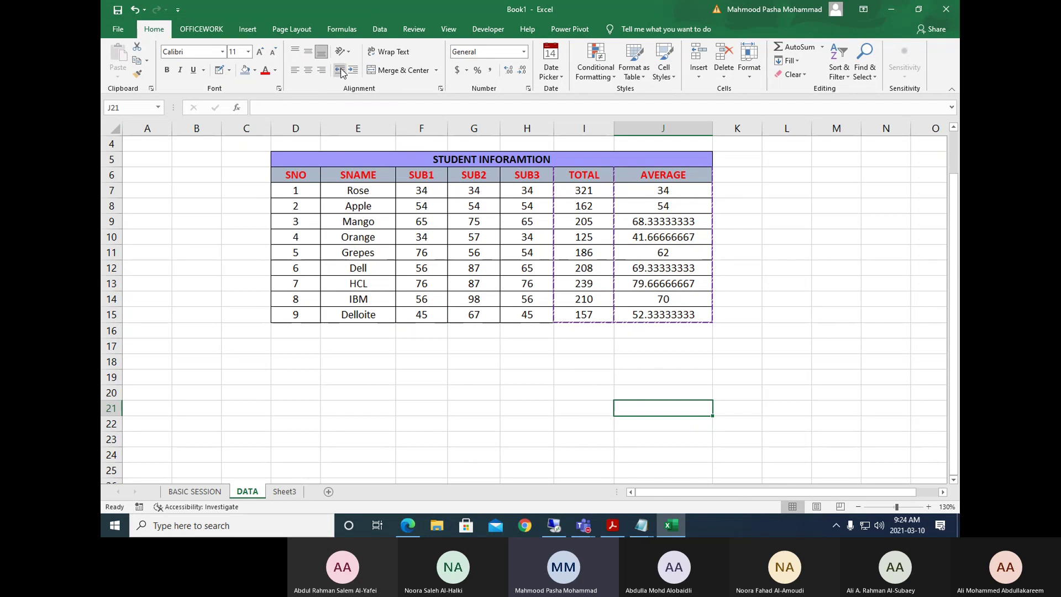
{"action": "left_click", "coordinate": [350, 53]}
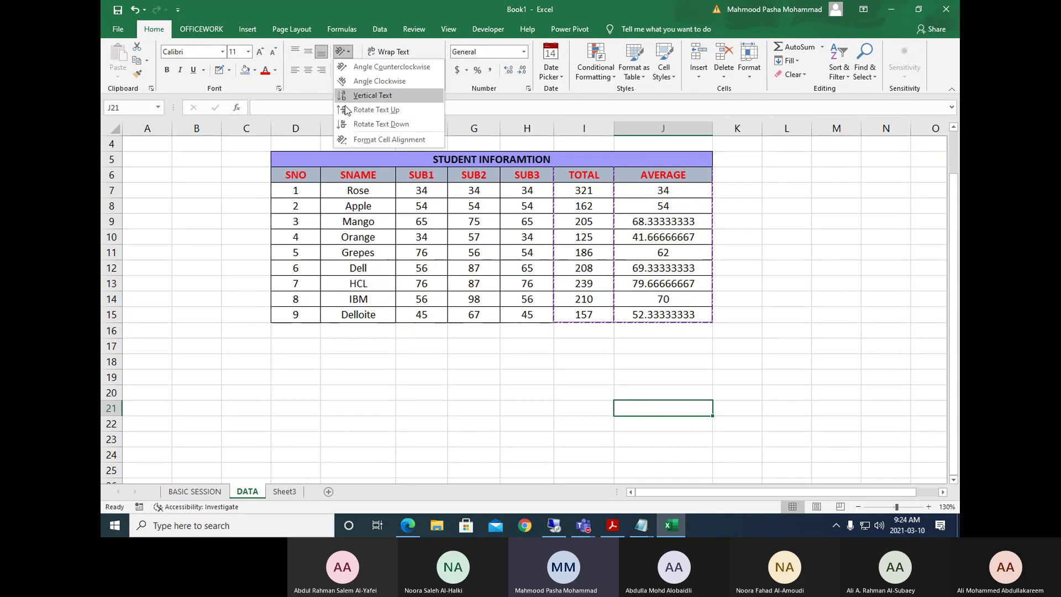
{"action": "left_click", "coordinate": [339, 369]}
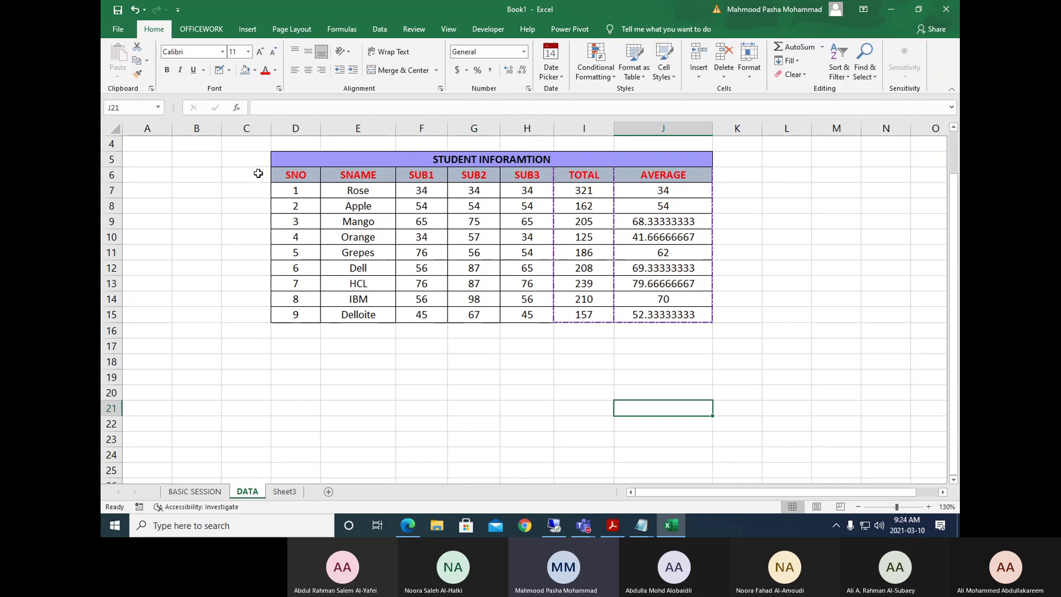
Merge and center cells C5:C15 beside the table and enter "DEMO SESSION" in the merged cell.
{"action": "left_click_drag", "start_coordinate": [257, 160], "coordinate": [267, 313]}
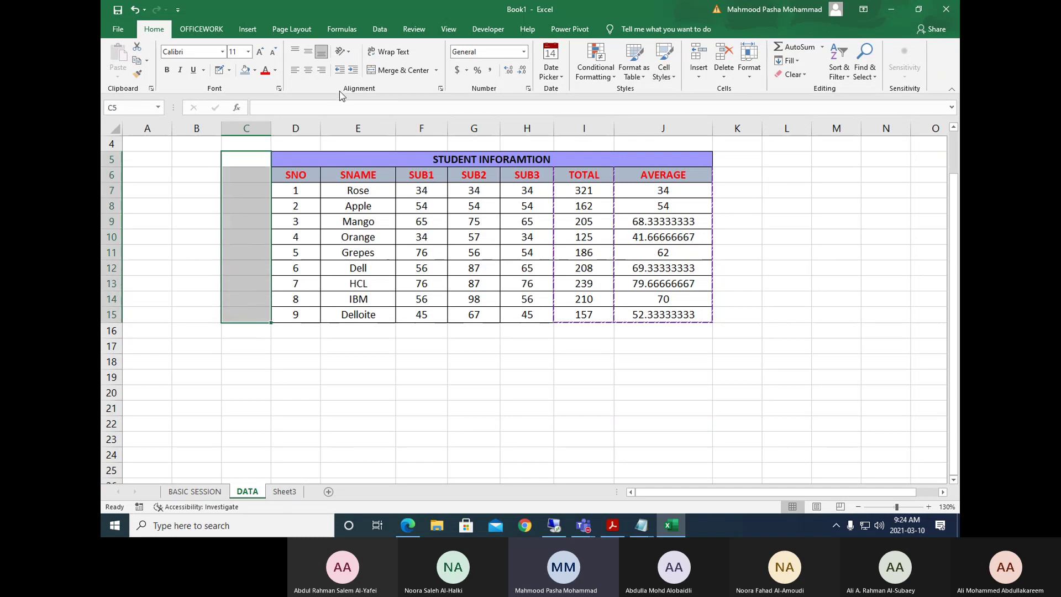
{"action": "left_click", "coordinate": [382, 72]}
{"action": "double_click", "coordinate": [256, 211]}
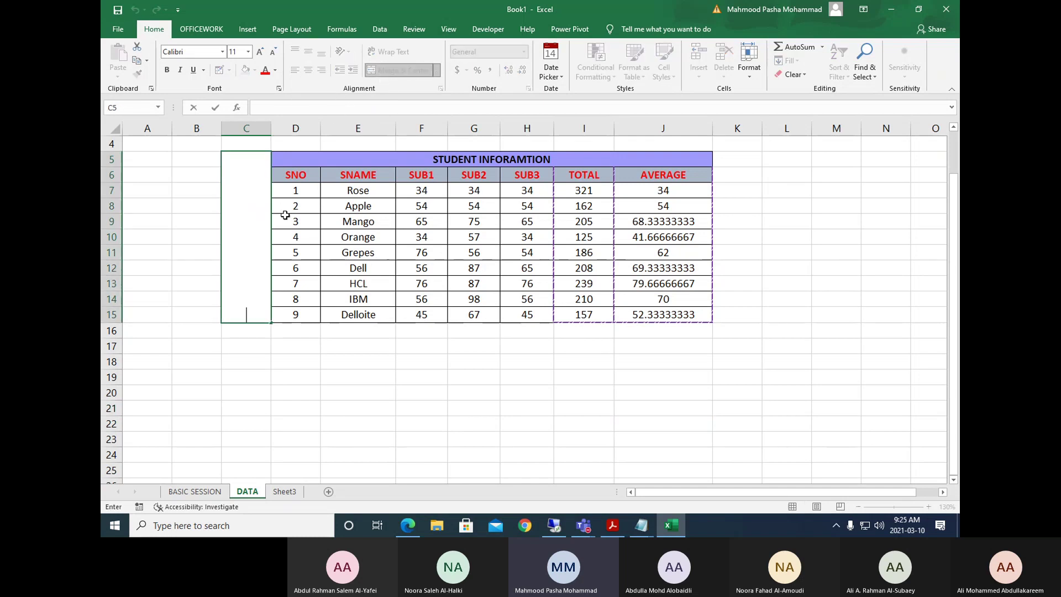
{"action": "type", "text": "demo"}
{"action": "key", "text": "BackSpace"}
{"action": "key", "text": "BackSpace"}
{"action": "key", "text": "BackSpace"}
{"action": "type", "text": "emo sess"}
{"action": "key", "text": "BackSpace"}
{"action": "key", "text": "BackSpace"}
{"action": "key", "text": "BackSpace"}
{"action": "key", "text": "BackSpace"}
{"action": "key", "text": "BackSpace"}
{"action": "key", "text": "BackSpace"}
{"action": "key", "text": "BackSpace"}
{"action": "key", "text": "BackSpace"}
{"action": "key", "text": "BackSpace"}
{"action": "type", "text": "DEMO"}
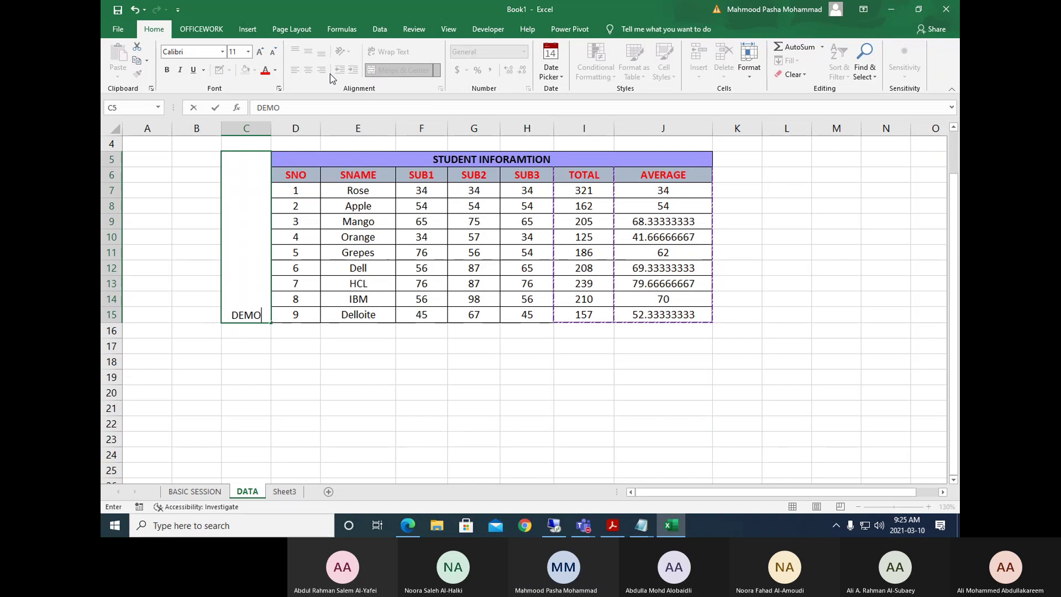
{"action": "type", "text": " SESSION"}
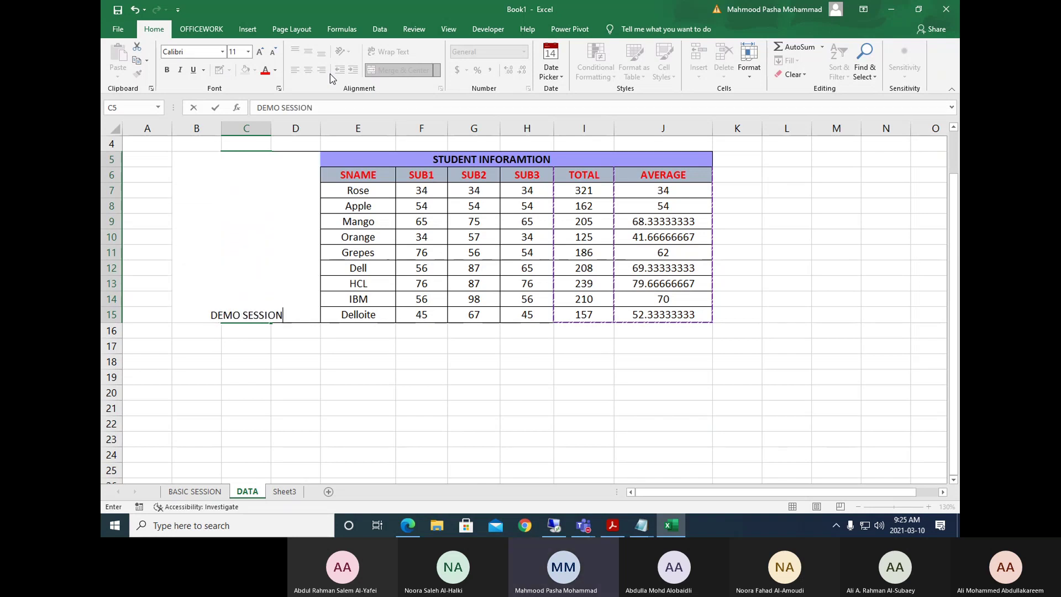
{"action": "left_click", "coordinate": [481, 367]}
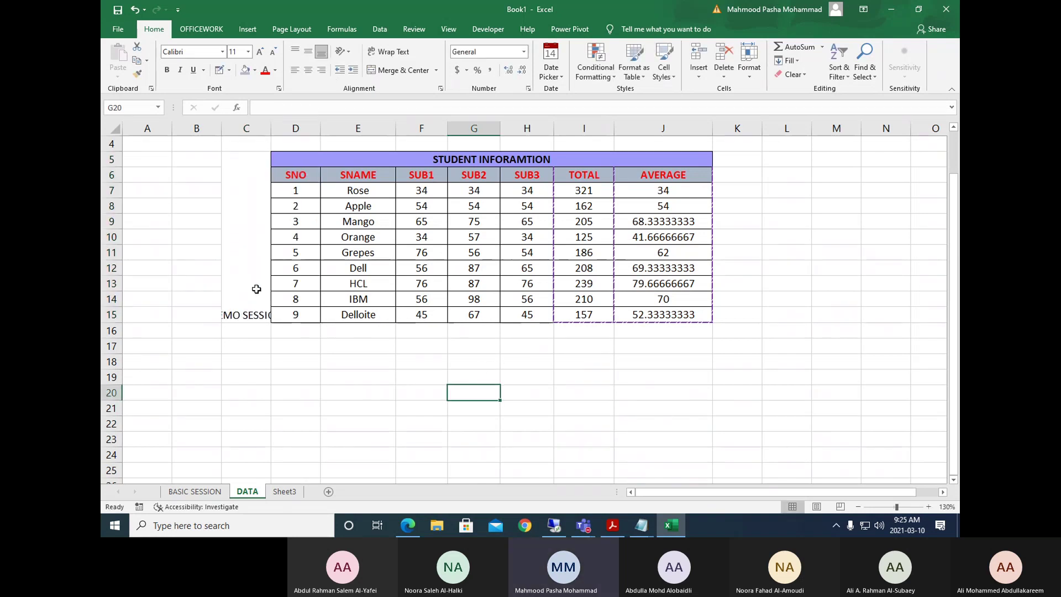
Set the text orientation of the merged cell C5:C15 to Vertical Text.
{"action": "left_click", "coordinate": [255, 287]}
{"action": "left_click", "coordinate": [345, 52]}
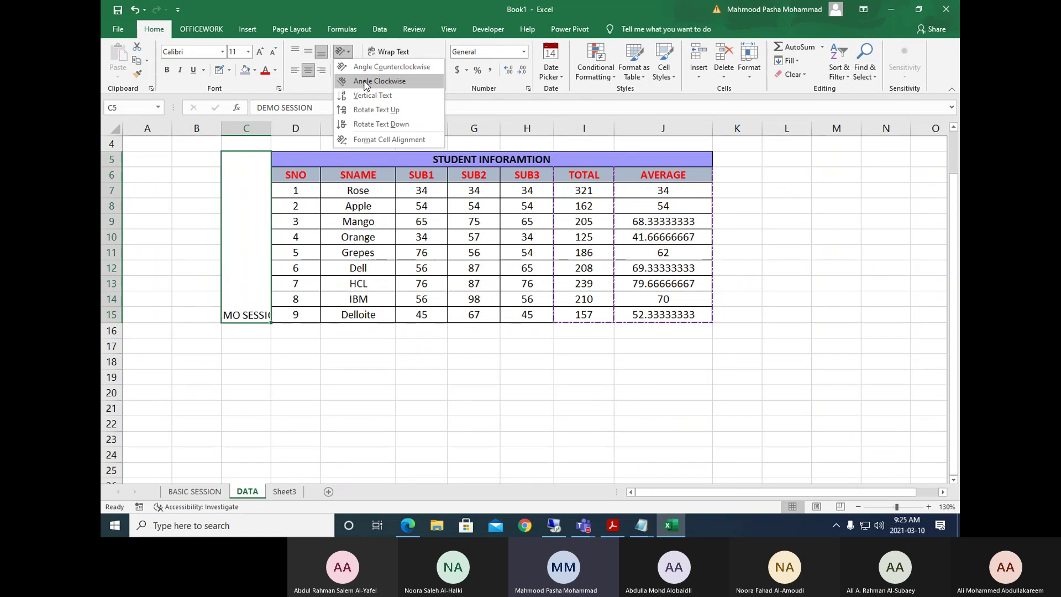
{"action": "left_click", "coordinate": [376, 97]}
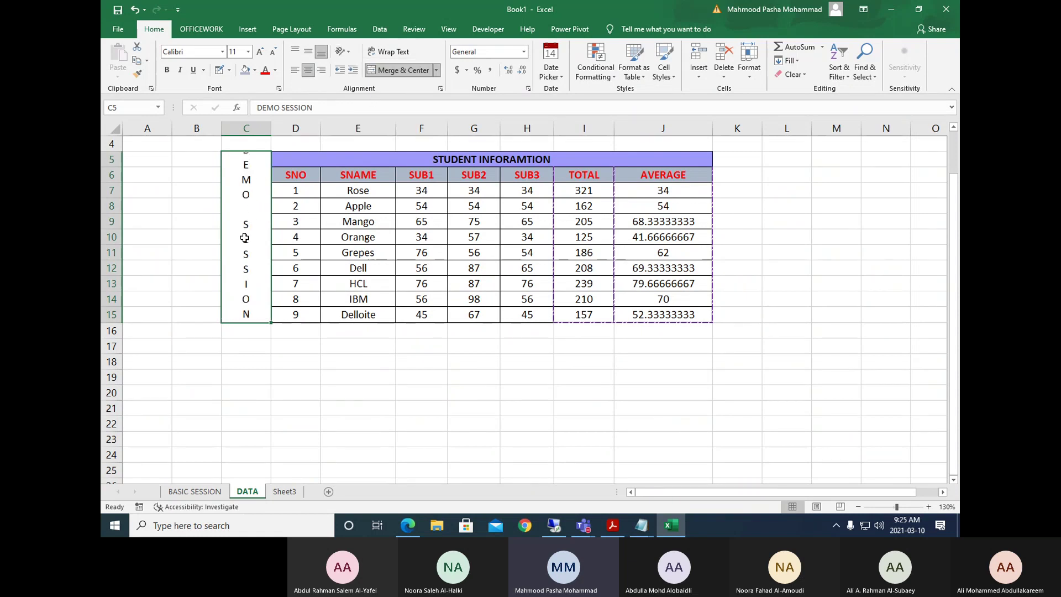
Change the text in the merged cell C5:C15 to "DEMO CLASS".
{"action": "double_click", "coordinate": [257, 198]}
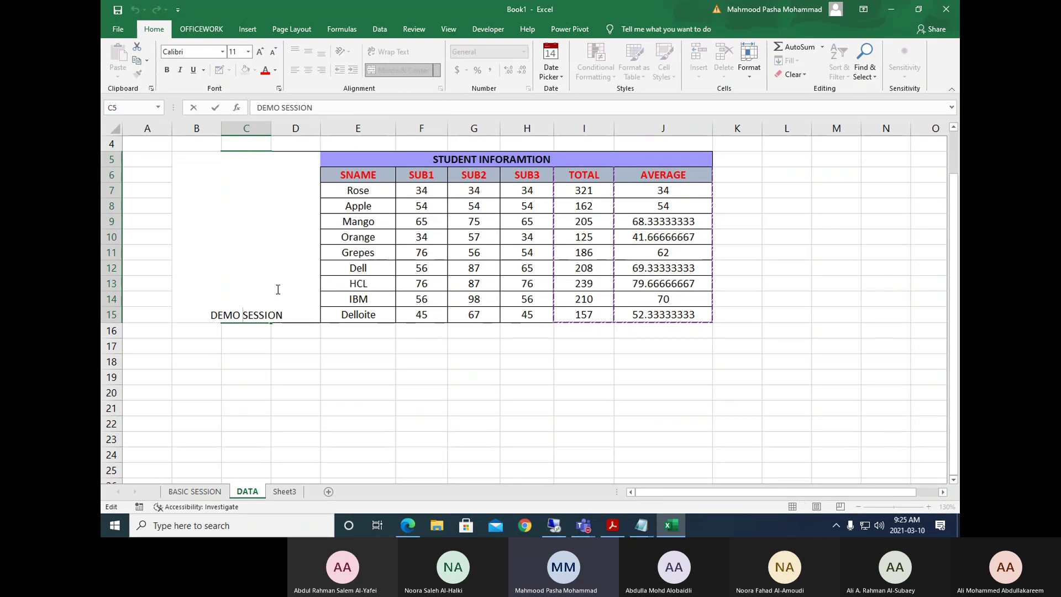
{"action": "key", "text": "Delete"}
{"action": "key", "text": "Delete"}
{"action": "key", "text": "Delete"}
{"action": "key", "text": "Delete"}
{"action": "key", "text": "Delete"}
{"action": "key", "text": "Delete"}
{"action": "key", "text": "Delete"}
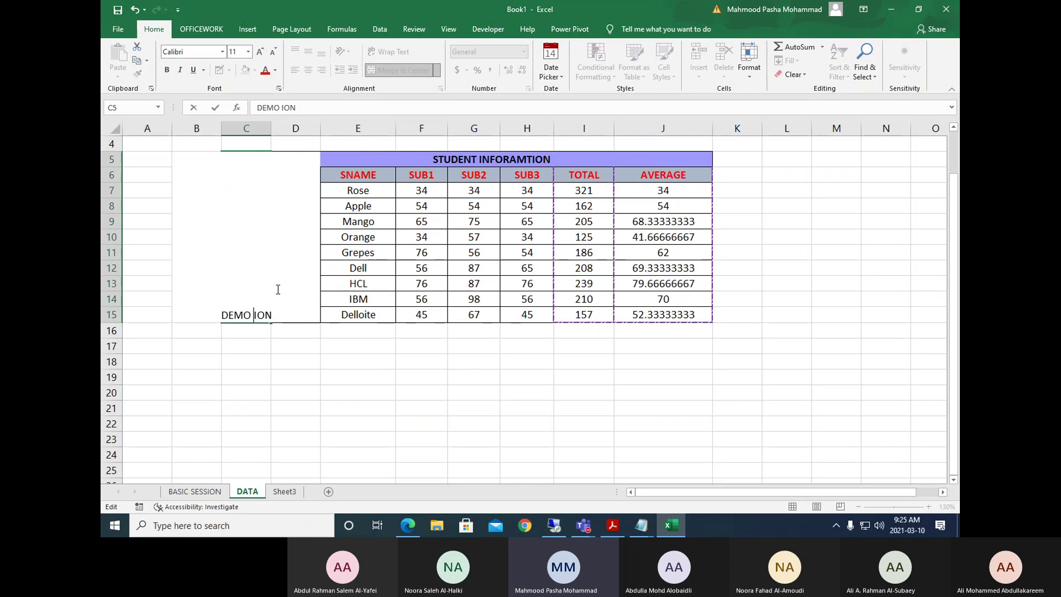
{"action": "type", "text": "CLaa"}
{"action": "key", "text": "BackSpace"}
{"action": "key", "text": "BackSpace"}
{"action": "key", "text": "BackSpace"}
{"action": "type", "text": "LASS"}
{"action": "left_click", "coordinate": [238, 376]}
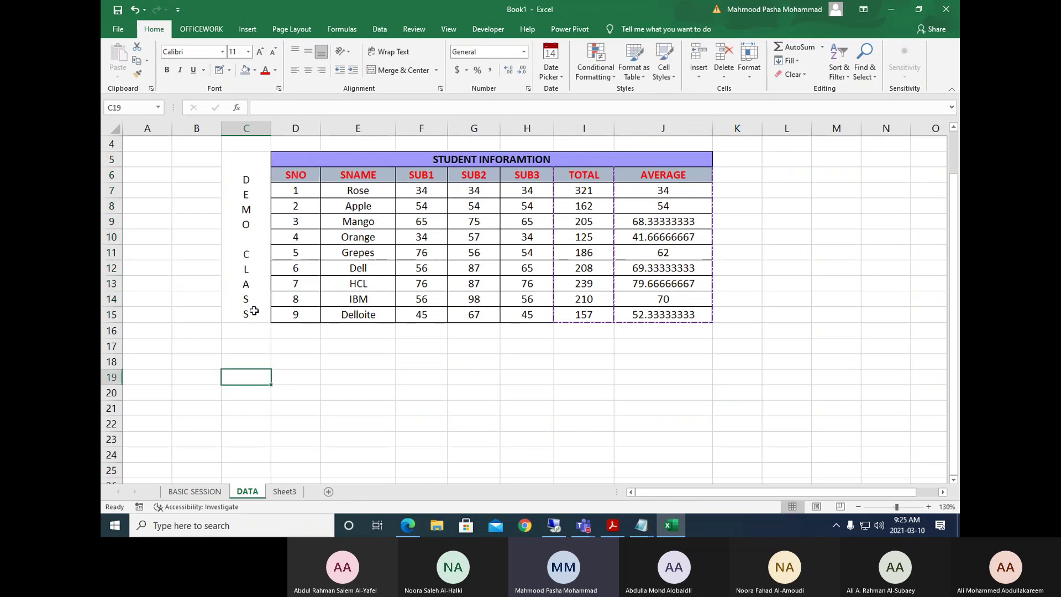
Fill the merged "DEMO CLASS" cell C5:C15 with a light blue theme colour.
{"action": "left_click", "coordinate": [259, 258]}
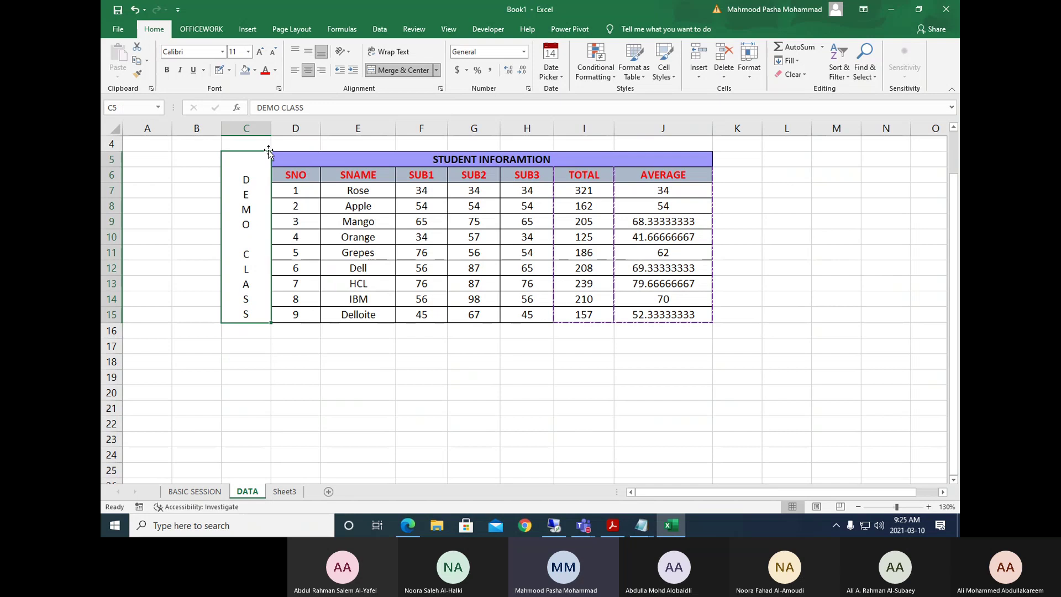
{"action": "left_click", "coordinate": [255, 70]}
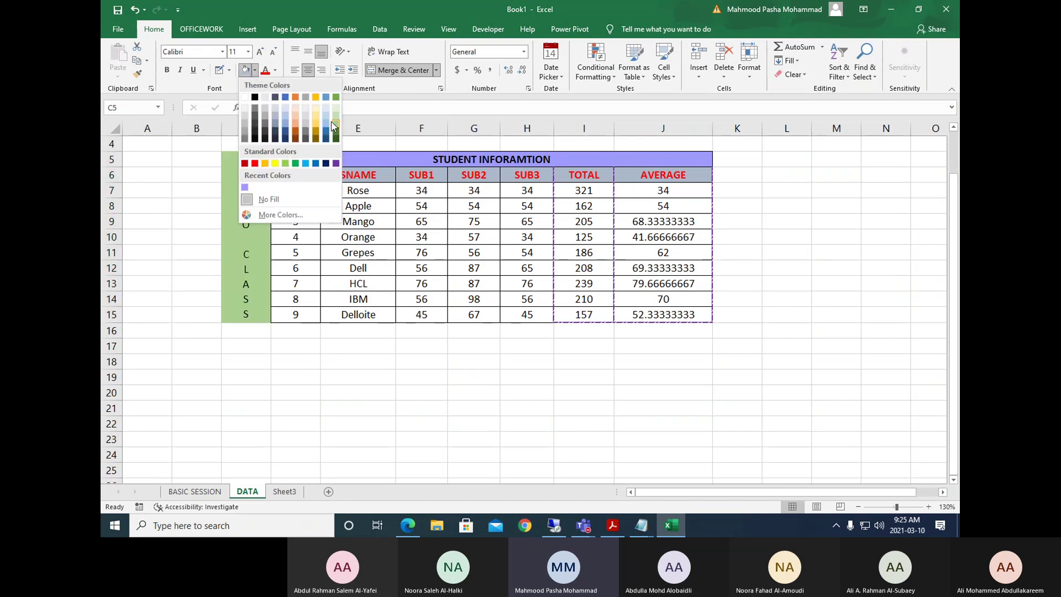
{"action": "left_click", "coordinate": [286, 117]}
{"action": "left_click", "coordinate": [376, 425]}
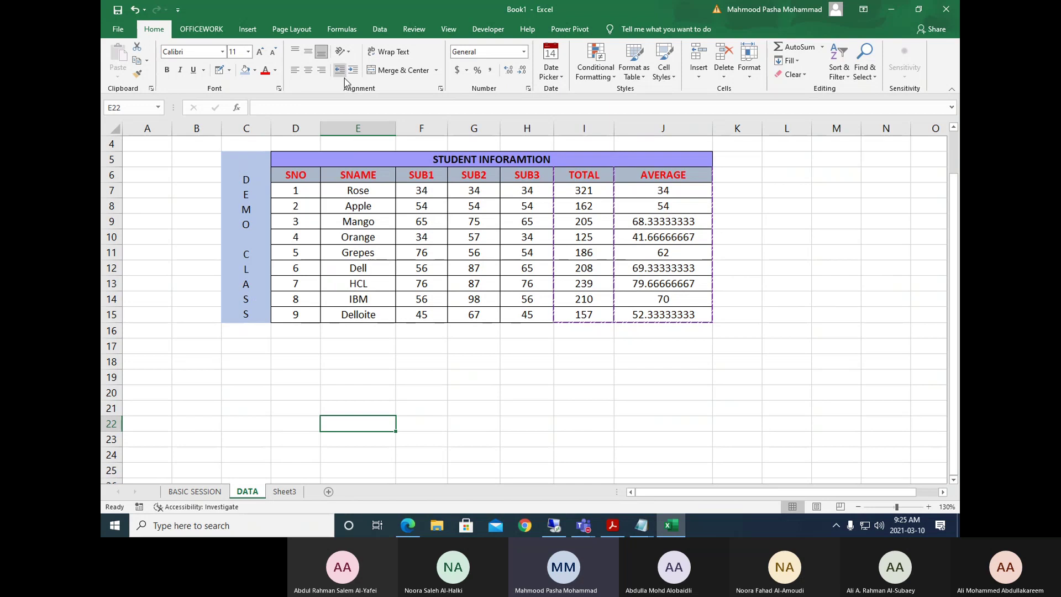
{"action": "key", "text": "Up"}
{"action": "key", "text": "Up"}
{"action": "key", "text": "Up"}
{"action": "key", "text": "Up"}
{"action": "key", "text": "Up"}
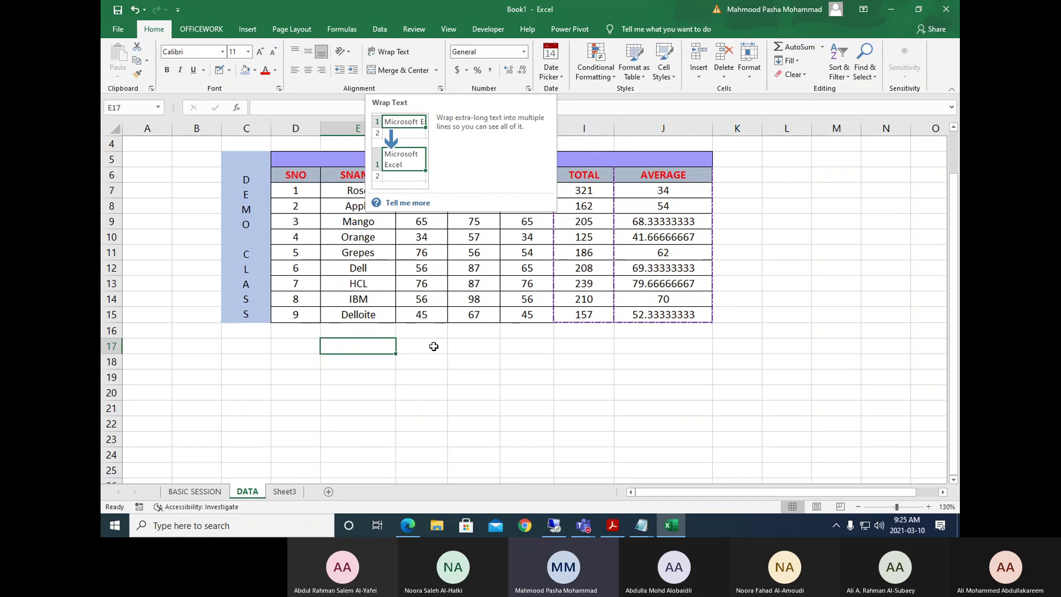
{"action": "scroll", "coordinate": [434, 338], "scroll_direction": "down", "scroll_amount": 2}
{"action": "scroll", "coordinate": [420, 332], "scroll_direction": "up", "scroll_amount": 2}
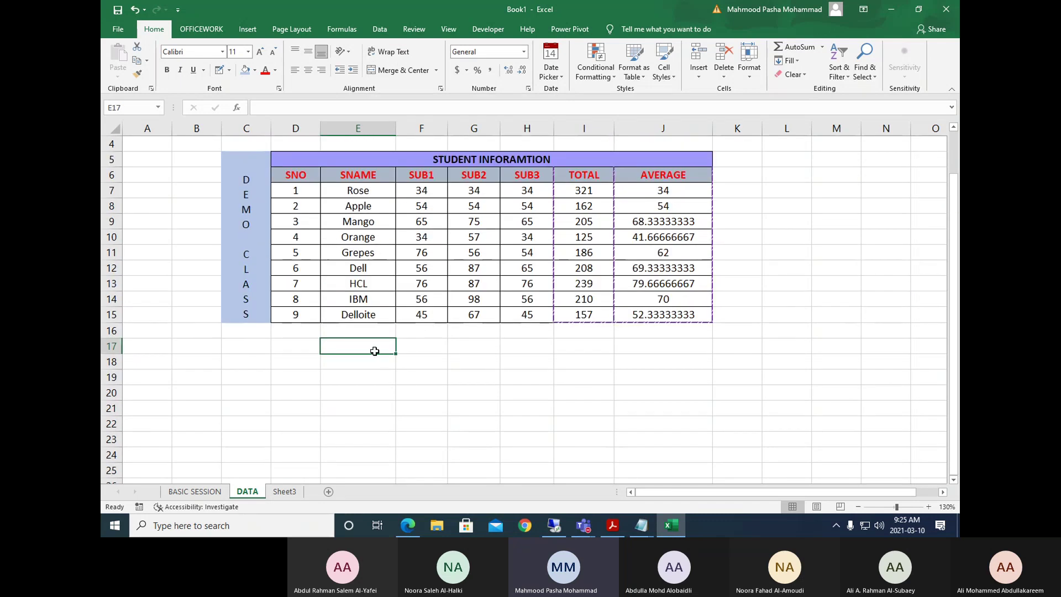
{"action": "double_click", "coordinate": [378, 348]}
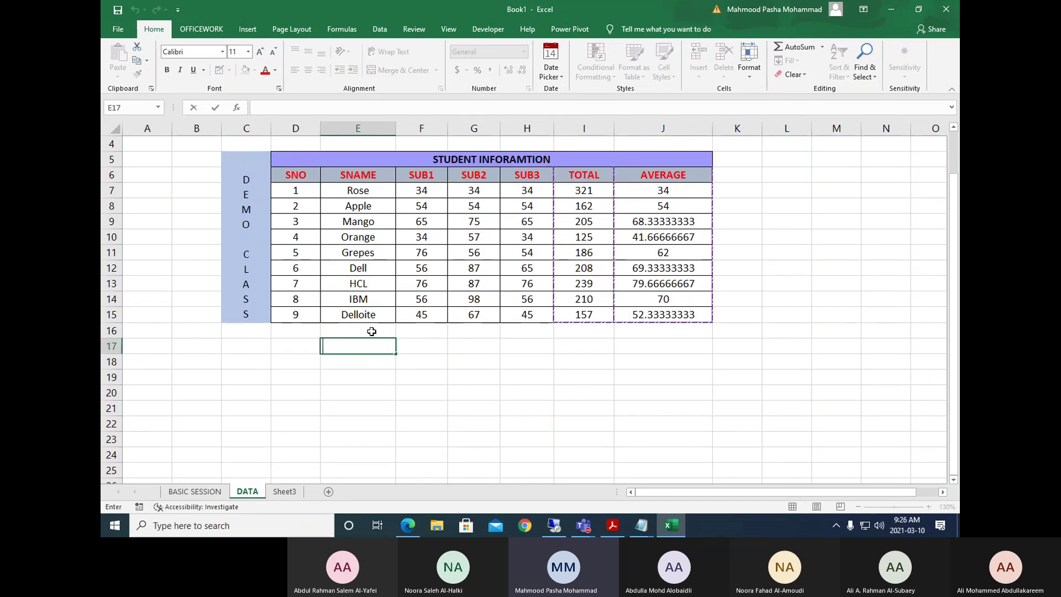
{"action": "key", "text": "Escape"}
Apply Merge Cells to E17:H18 and undo it, and do the same with Merge & Center.
{"action": "left_click_drag", "start_coordinate": [343, 348], "coordinate": [551, 360]}
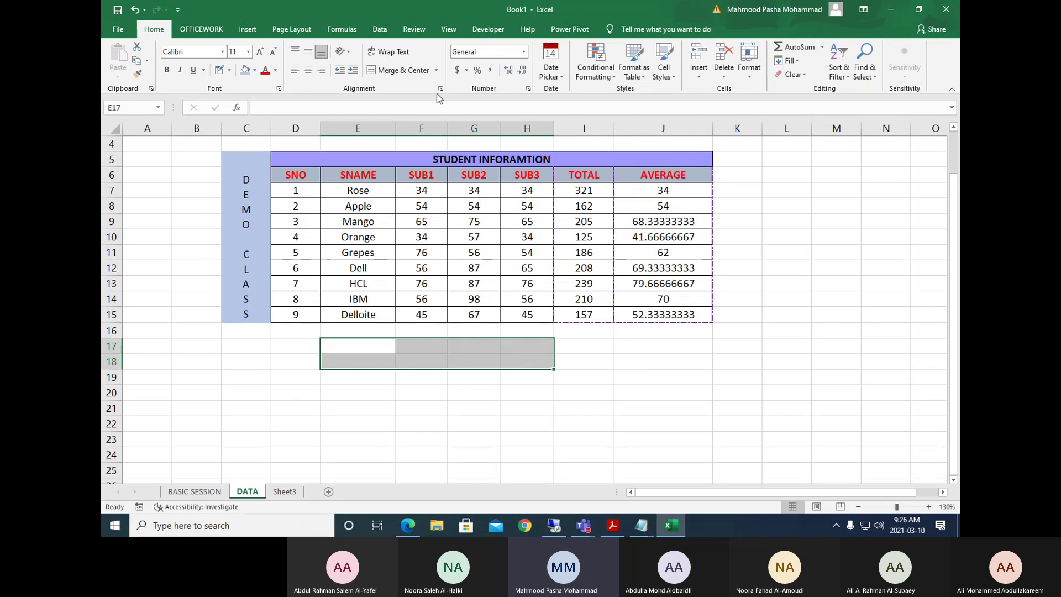
{"action": "left_click", "coordinate": [436, 70]}
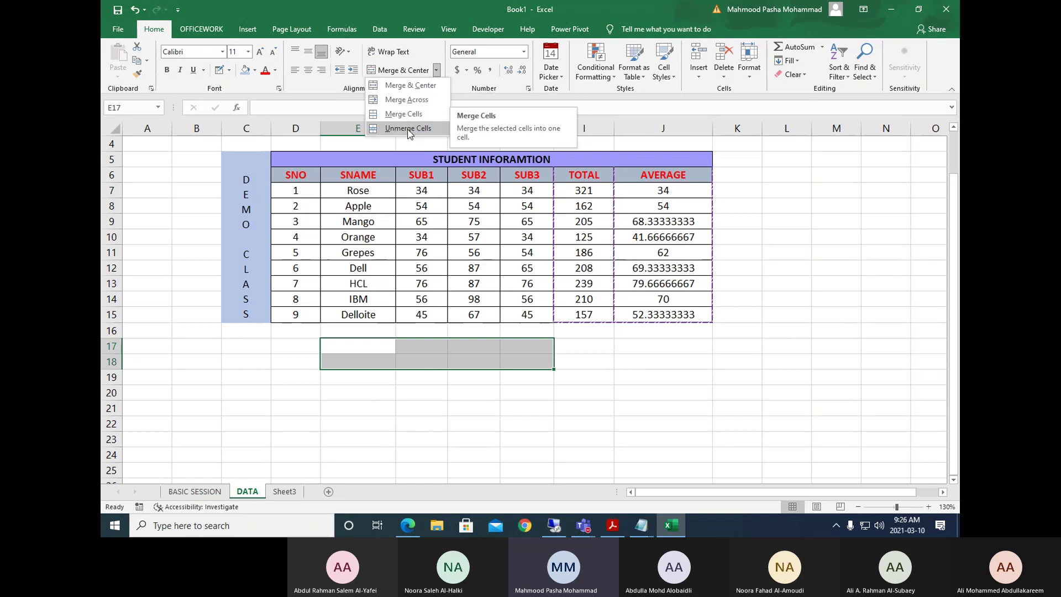
{"action": "left_click", "coordinate": [412, 114]}
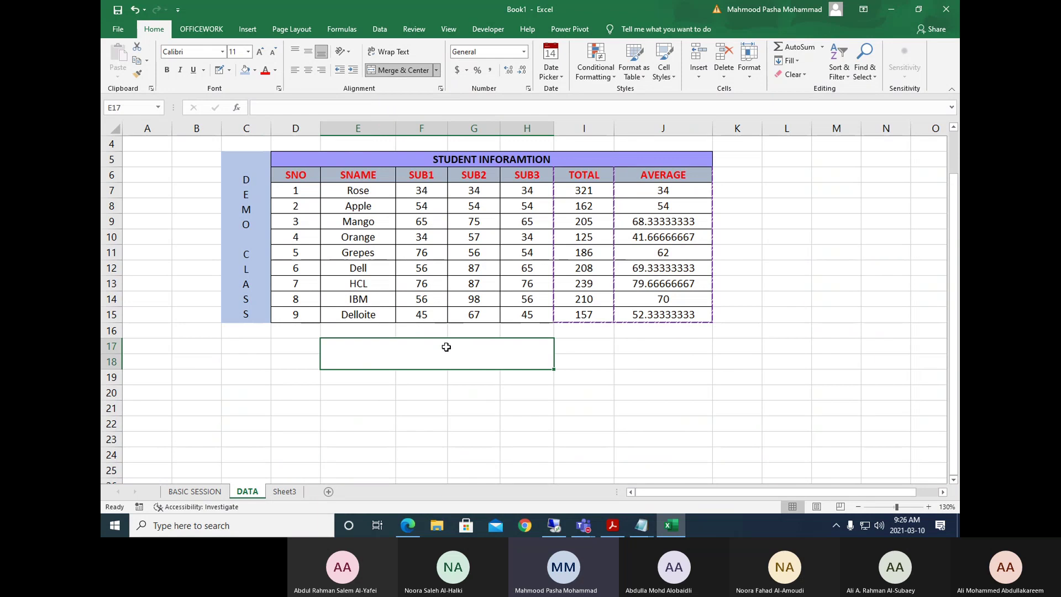
{"action": "key", "text": "ctrl+z"}
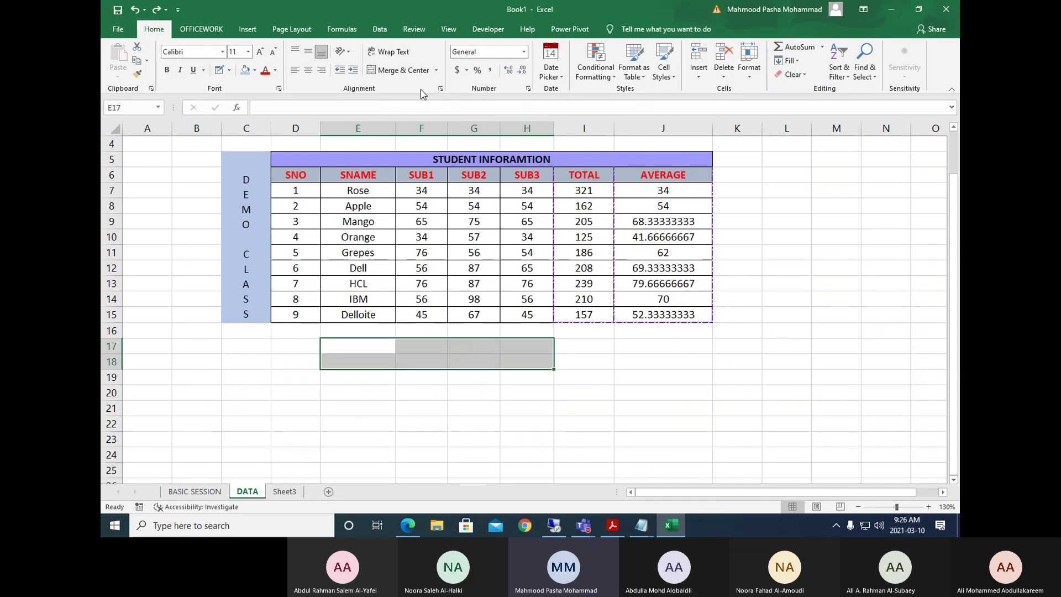
{"action": "left_click", "coordinate": [420, 71]}
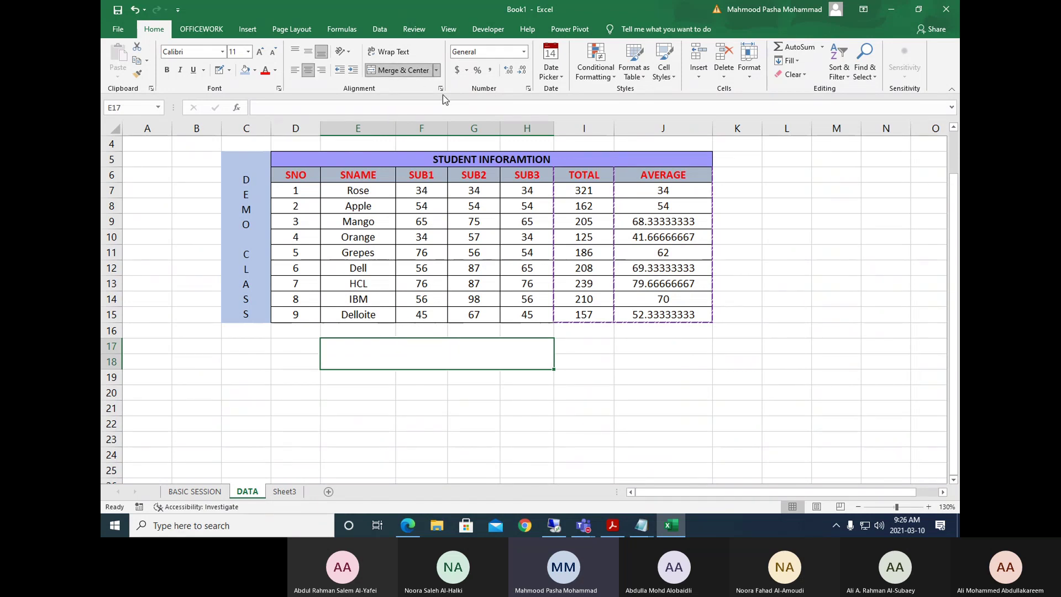
{"action": "key", "text": "ctrl+z"}
Apply Merge Across to E17:H18 and check that rows 17 and 18 are merged separately.
{"action": "left_click", "coordinate": [436, 70]}
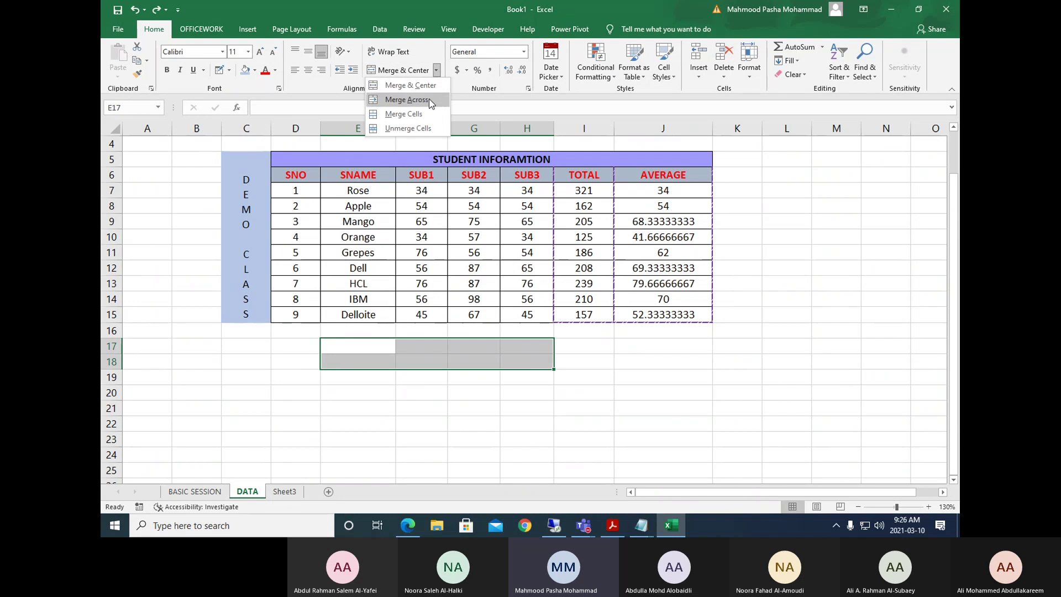
{"action": "left_click", "coordinate": [431, 100]}
{"action": "left_click", "coordinate": [408, 349]}
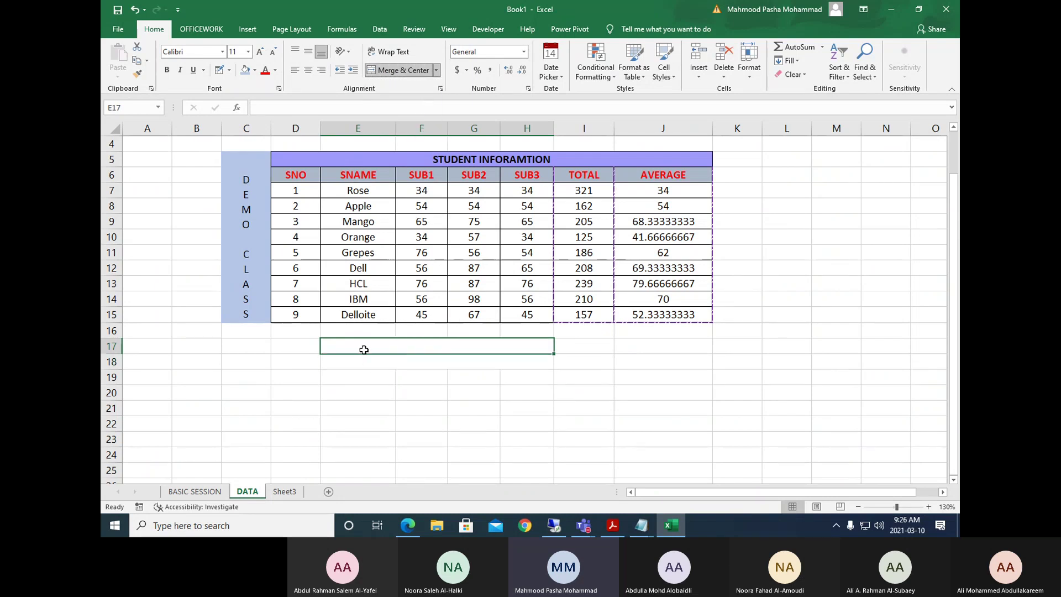
{"action": "left_click", "coordinate": [408, 358]}
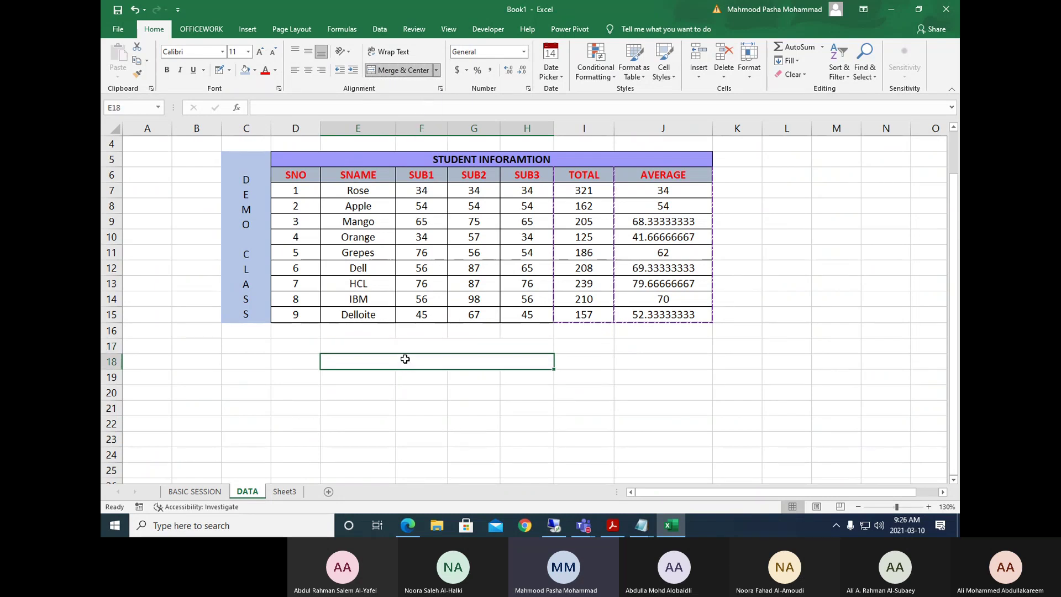
{"action": "left_click", "coordinate": [403, 349]}
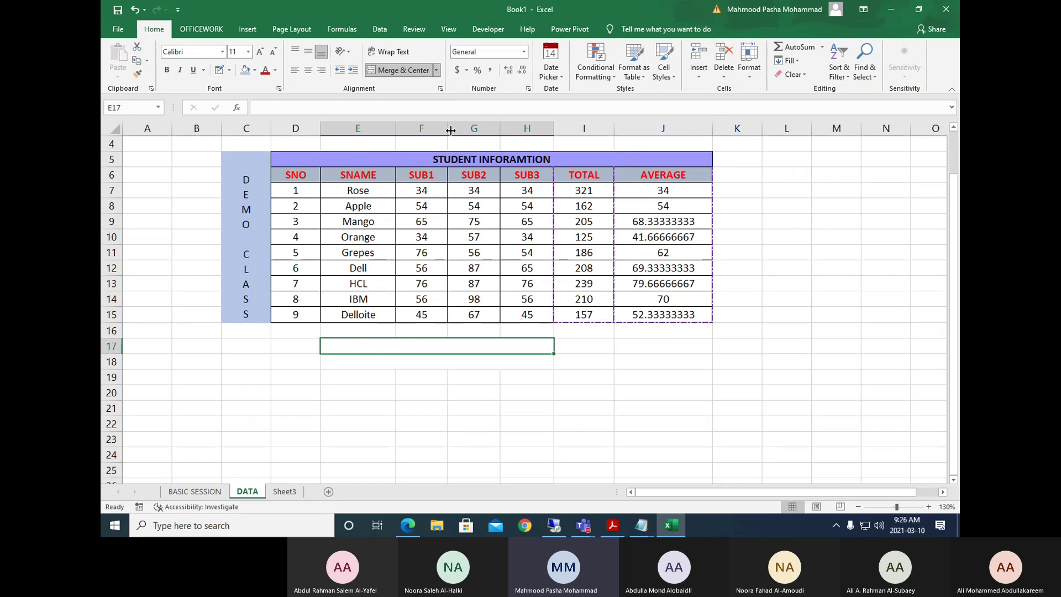
{"action": "left_click", "coordinate": [437, 70]}
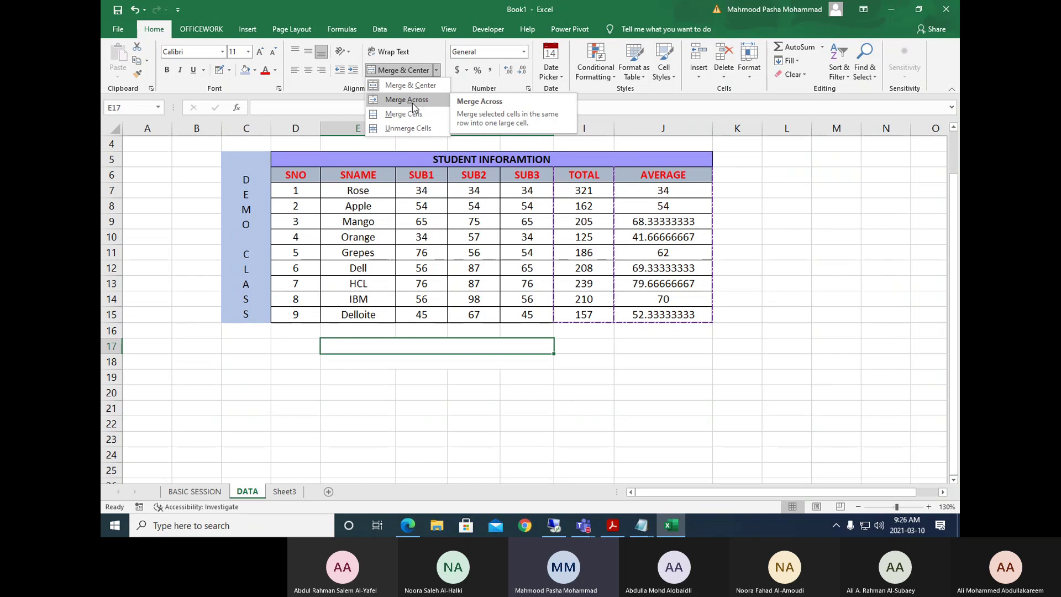
{"action": "left_click", "coordinate": [398, 344]}
Merge the two row-wise merged cells in E17:H18 into a single cell with Merge Cells.
{"action": "left_click_drag", "start_coordinate": [399, 343], "coordinate": [400, 359]}
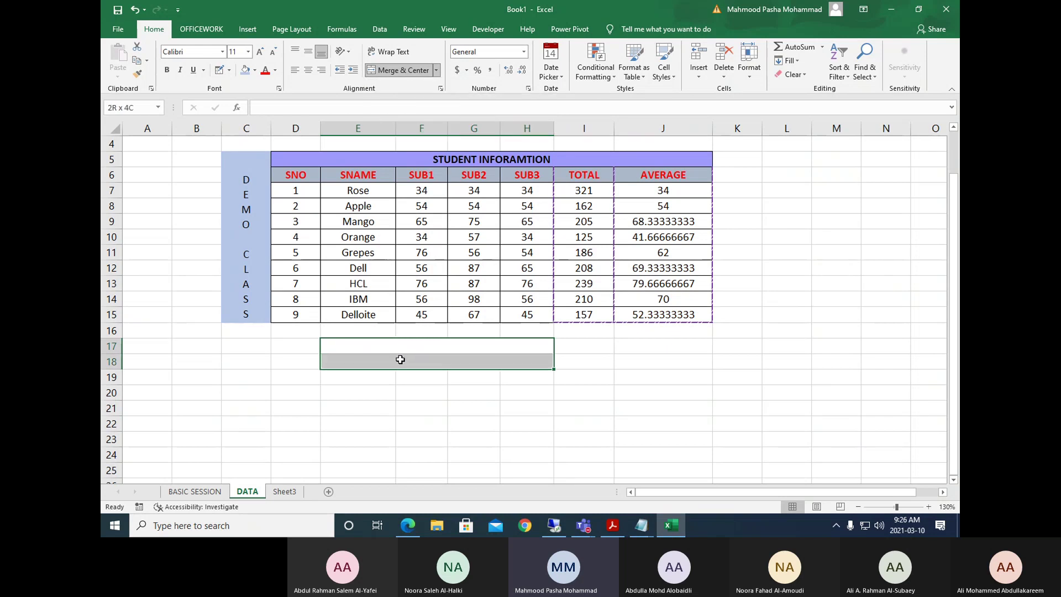
{"action": "left_click", "coordinate": [436, 70]}
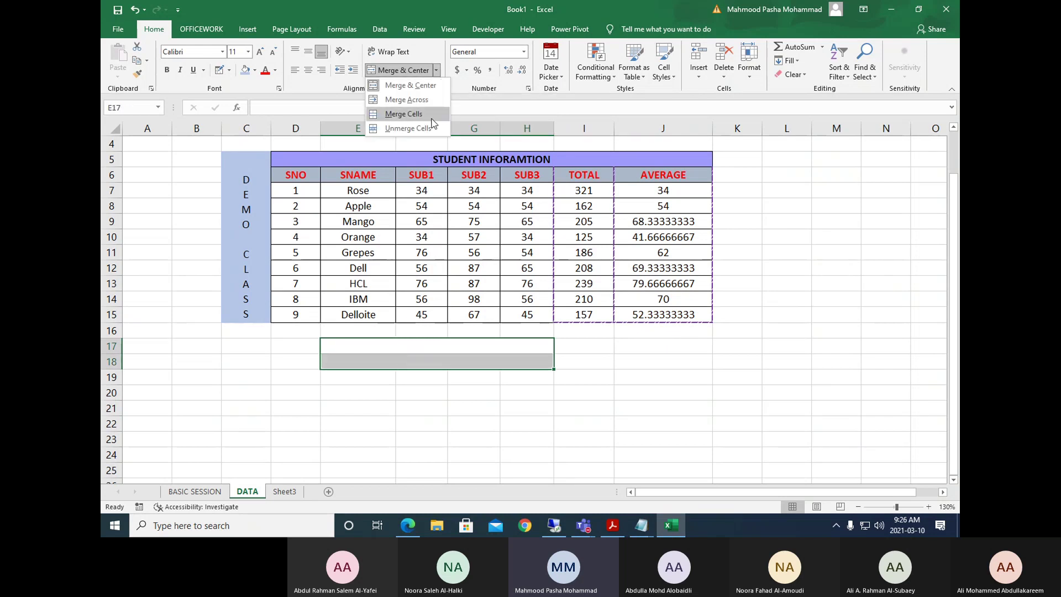
{"action": "left_click", "coordinate": [417, 114]}
Enter "This is a demo session which will give us an idea of using the controls or commands available on the excel tabs." in cell E17.
{"action": "double_click", "coordinate": [417, 353]}
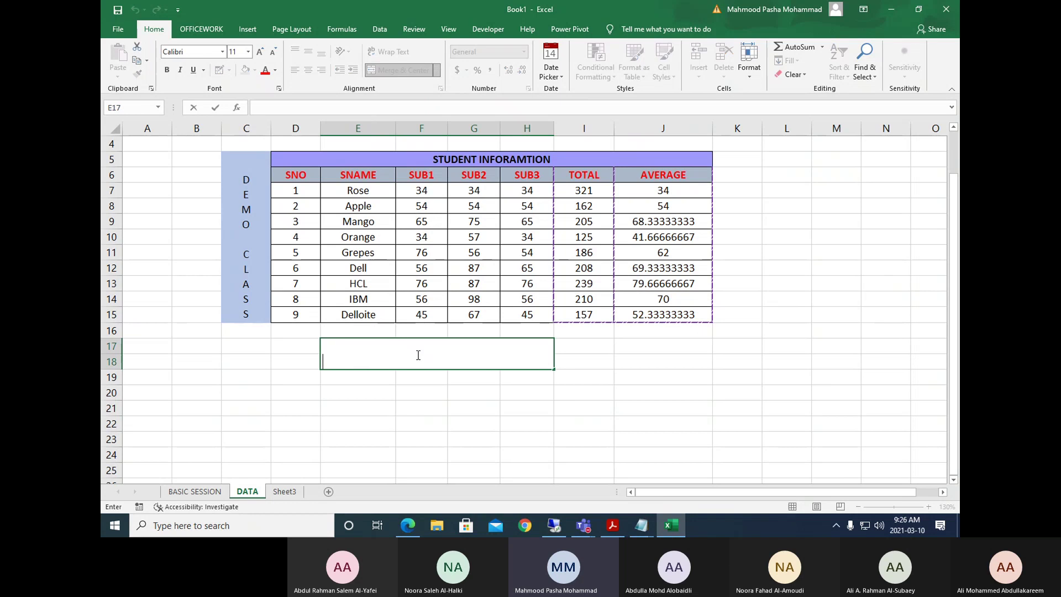
{"action": "type", "text": "Thi"}
{"action": "type", "text": "s sis "}
{"action": "type", "text": "is a demoi"}
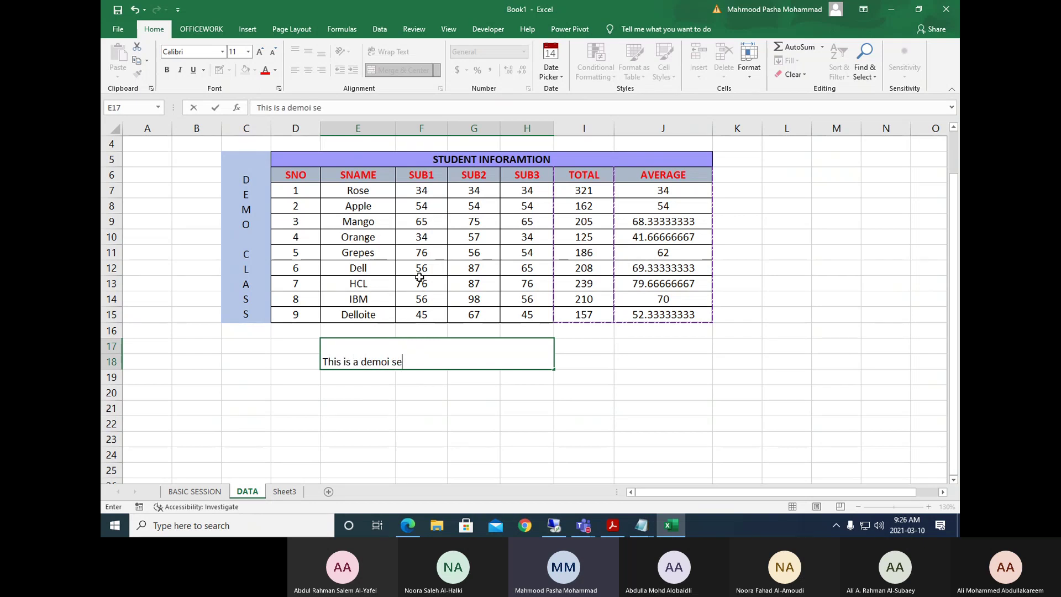
{"action": "type", "text": "session which wio"}
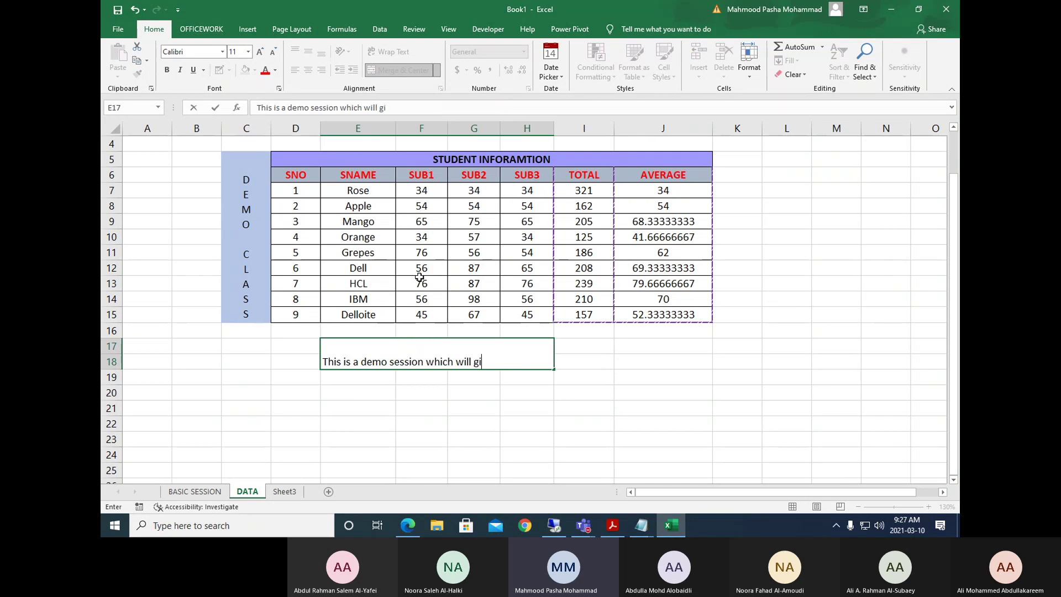
{"action": "type", "text": "an idea of using the "}
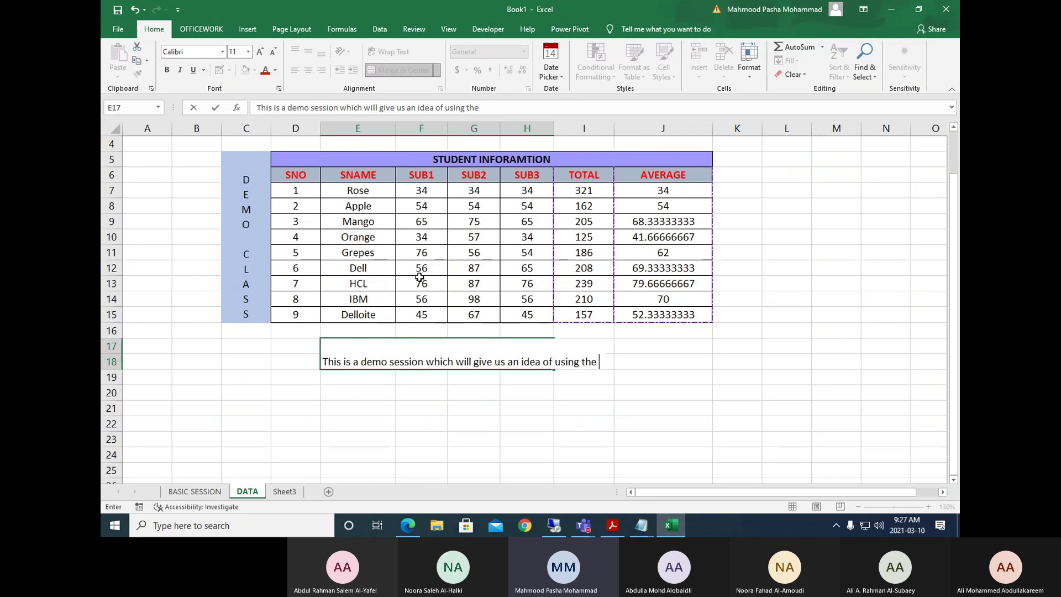
{"action": "type", "text": "controls or commands a"}
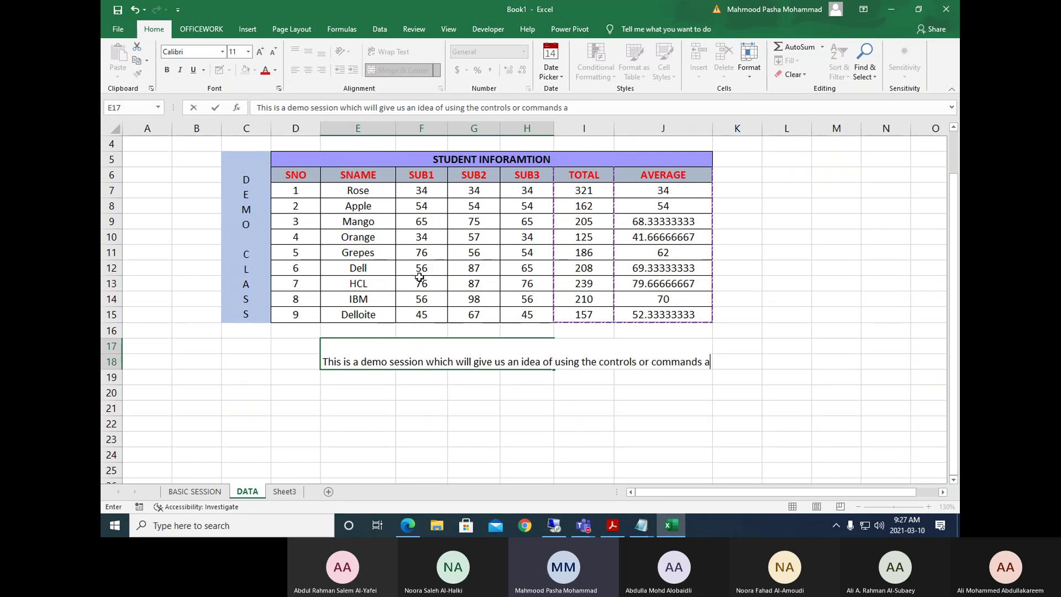
{"action": "type", "text": "vailable on"}
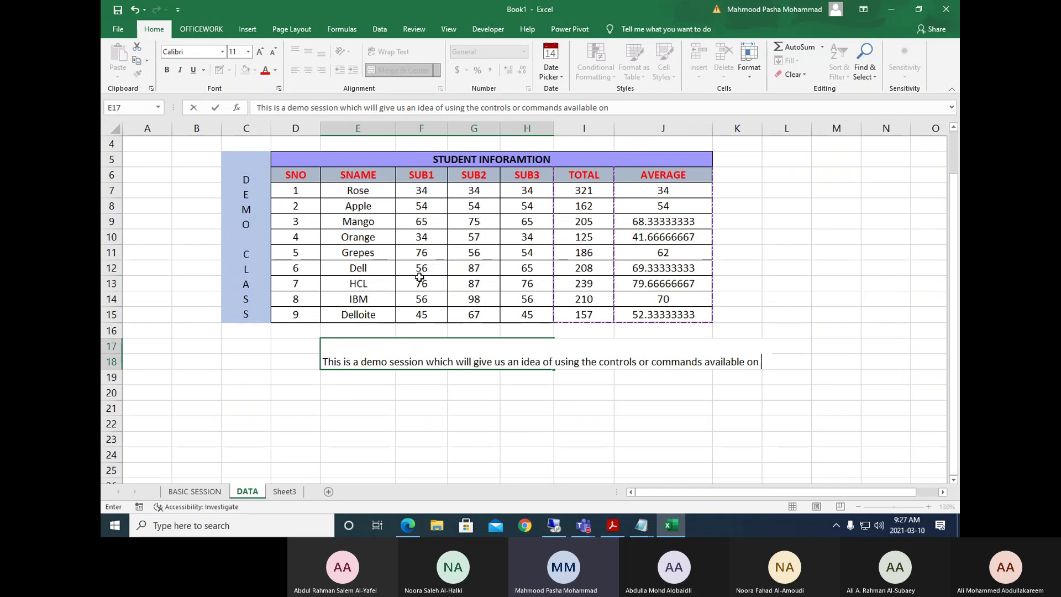
{"action": "type", "text": " the excel t"}
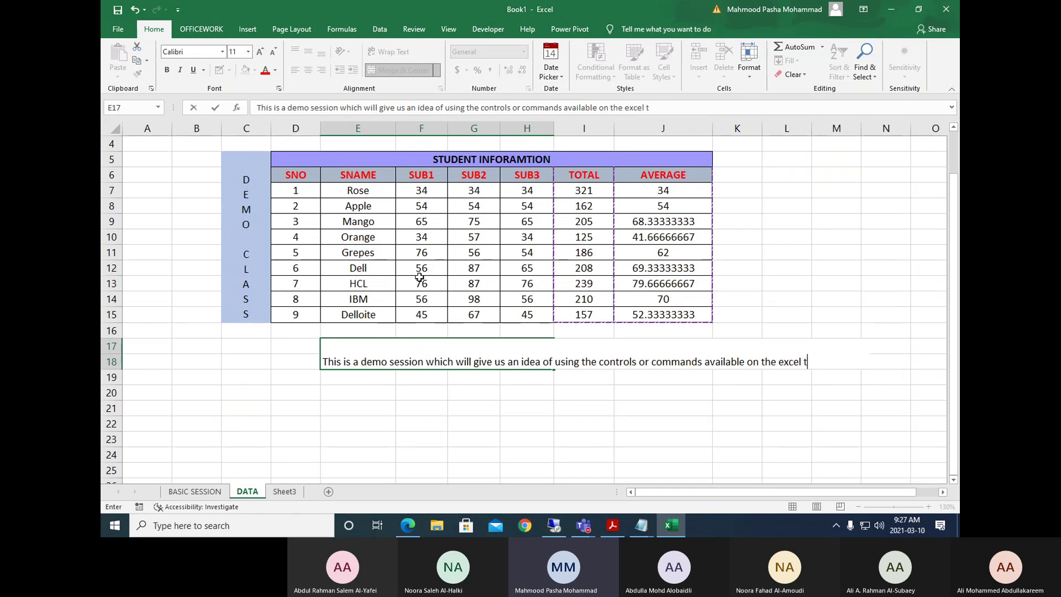
{"action": "type", "text": "abs."}
{"action": "left_click", "coordinate": [484, 411]}
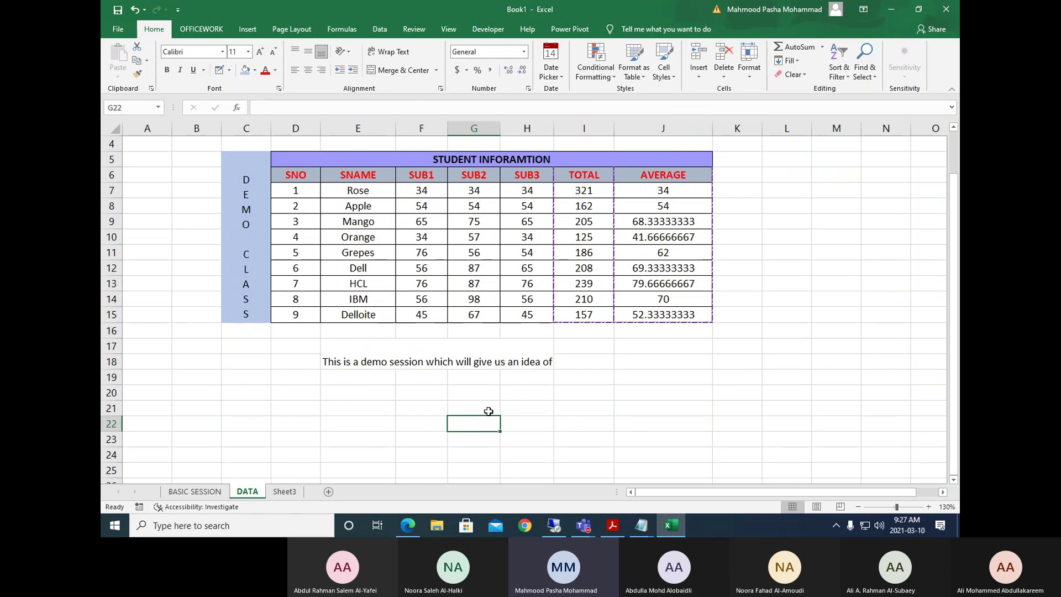
Unmerge the cell holding the demo sentence by applying Merge & Center to the selection E17:H19.
{"action": "left_click", "coordinate": [488, 348]}
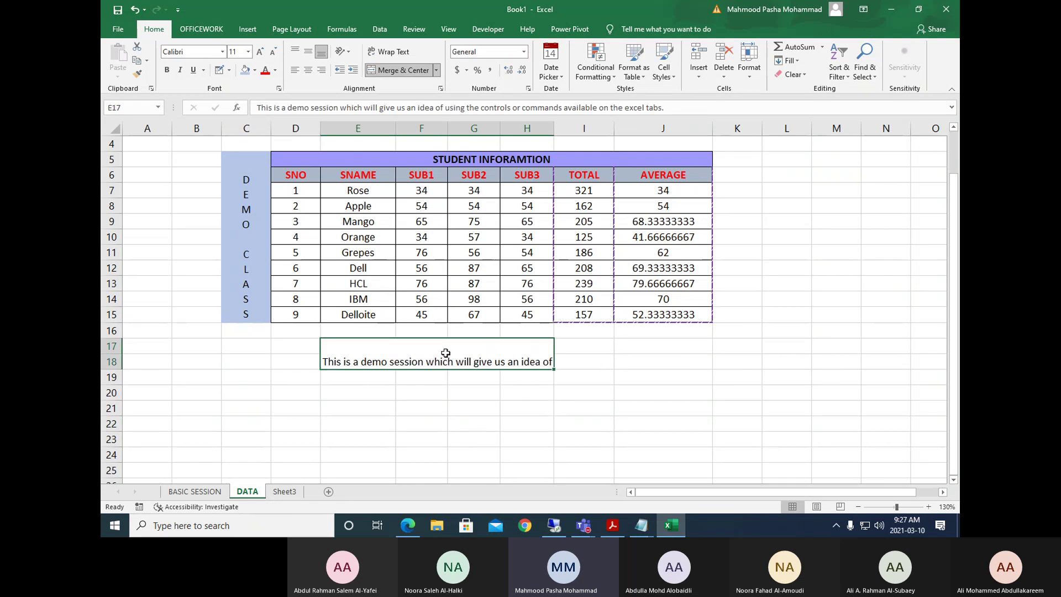
{"action": "left_click_drag", "start_coordinate": [464, 360], "coordinate": [467, 374]}
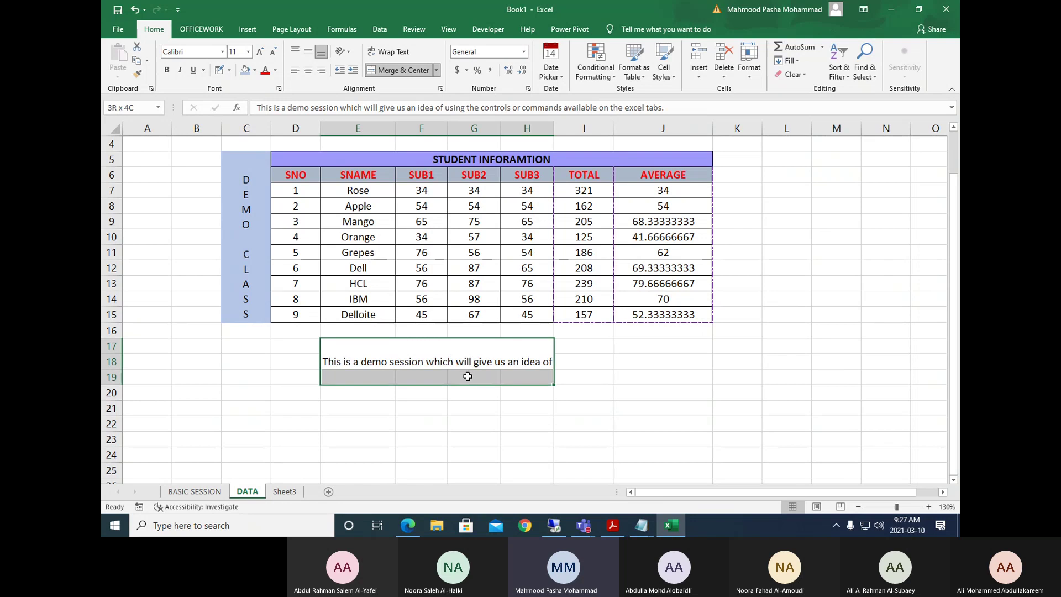
{"action": "left_click", "coordinate": [411, 70]}
{"action": "left_click", "coordinate": [635, 404]}
{"action": "left_click", "coordinate": [547, 413]}
{"action": "left_click", "coordinate": [558, 358]}
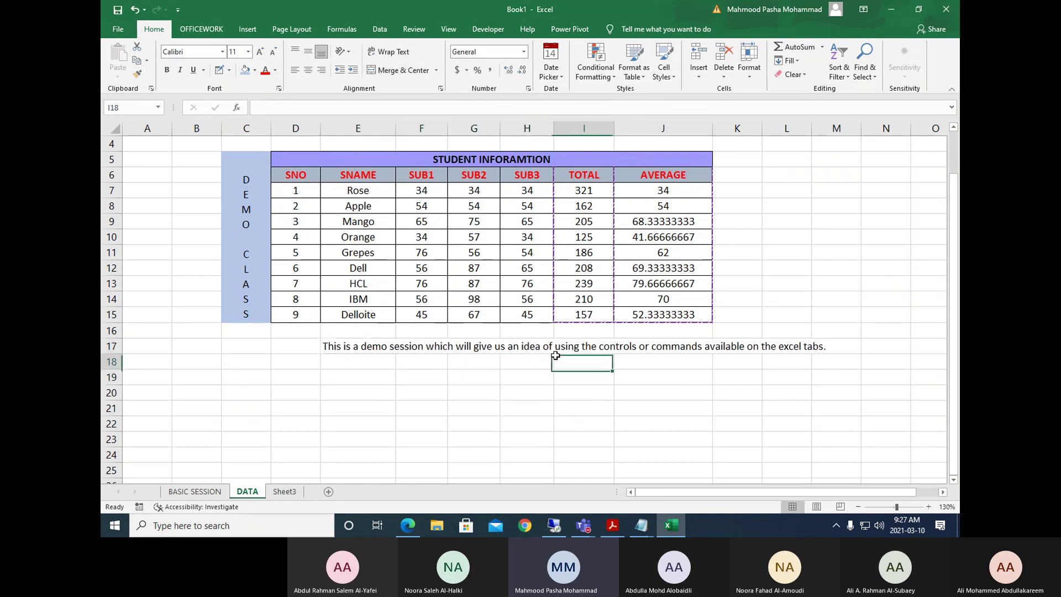
Enter "gfg" in I17 and "hgh" in J17 beside the overflowing sentence, and delete both entries.
{"action": "left_click", "coordinate": [576, 346]}
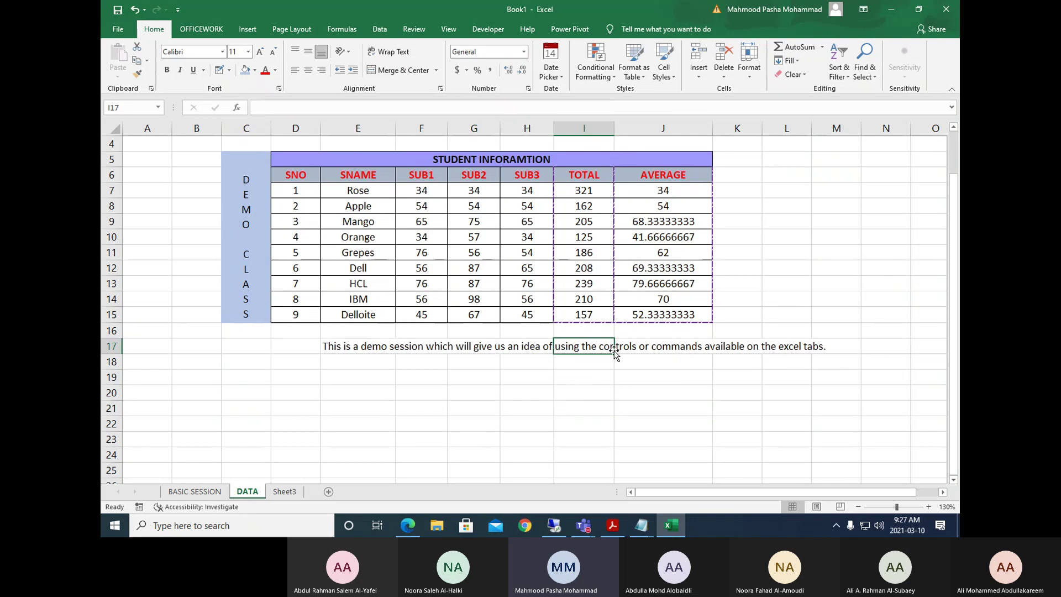
{"action": "type", "text": "gfg"}
{"action": "key", "text": "Tab"}
{"action": "type", "text": "hgh"}
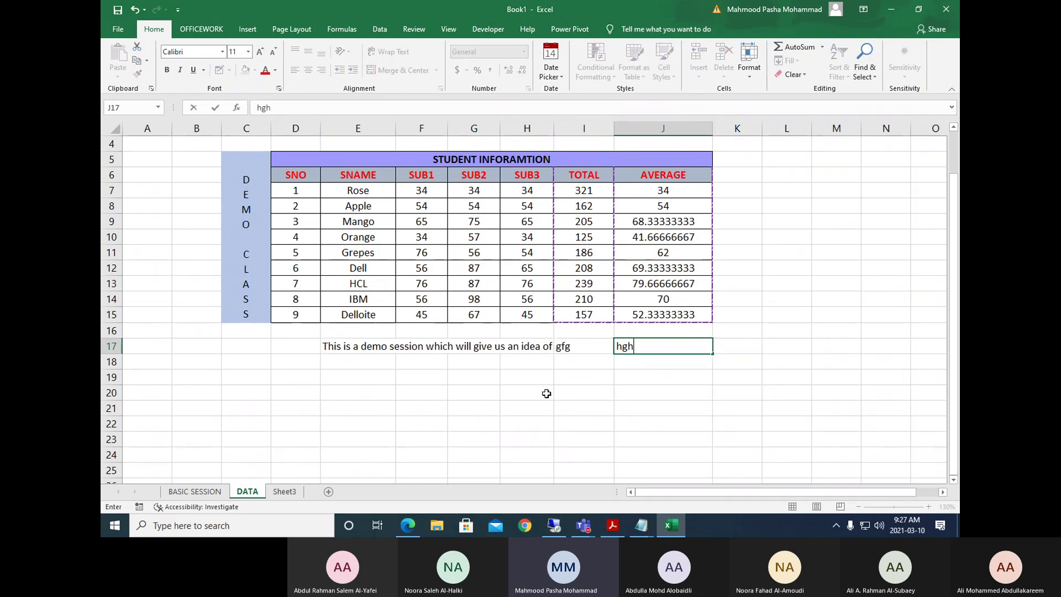
{"action": "left_click", "coordinate": [527, 392]}
{"action": "left_click", "coordinate": [567, 348]}
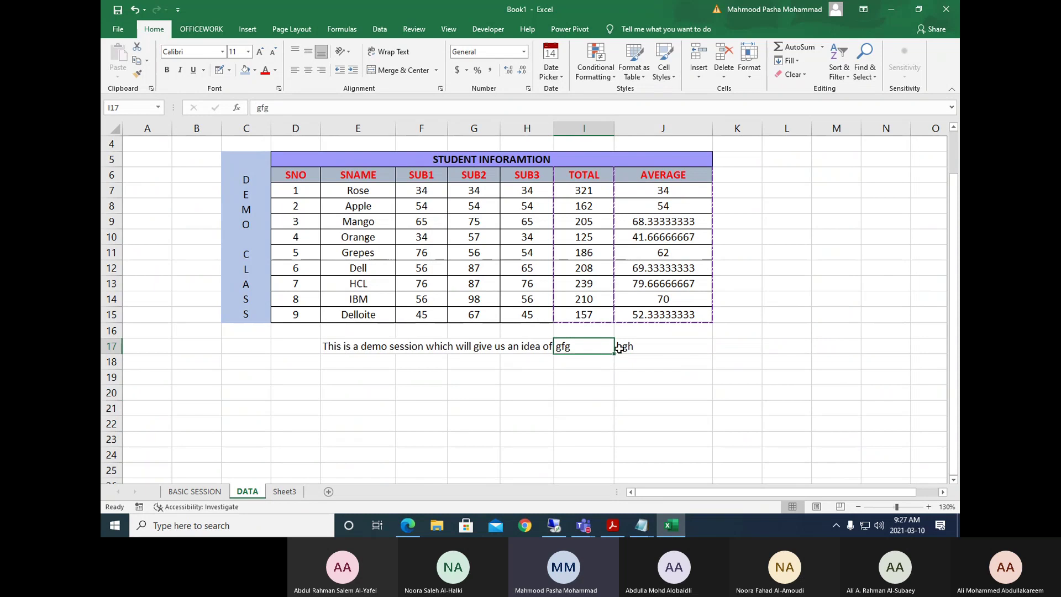
{"action": "left_click", "coordinate": [622, 347]}
{"action": "key", "text": "Delete"}
{"action": "key", "text": "Left"}
{"action": "key", "text": "Delete"}
Merge and center the sentence across cells E17:H17.
{"action": "left_click", "coordinate": [392, 349]}
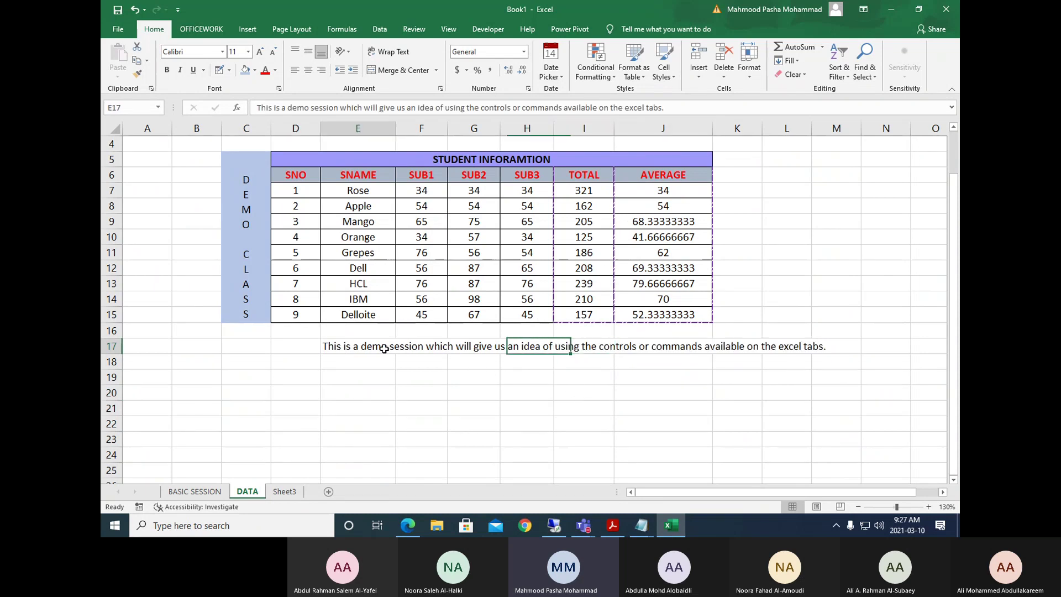
{"action": "left_click_drag", "start_coordinate": [388, 348], "coordinate": [540, 352]}
{"action": "left_click", "coordinate": [399, 71]}
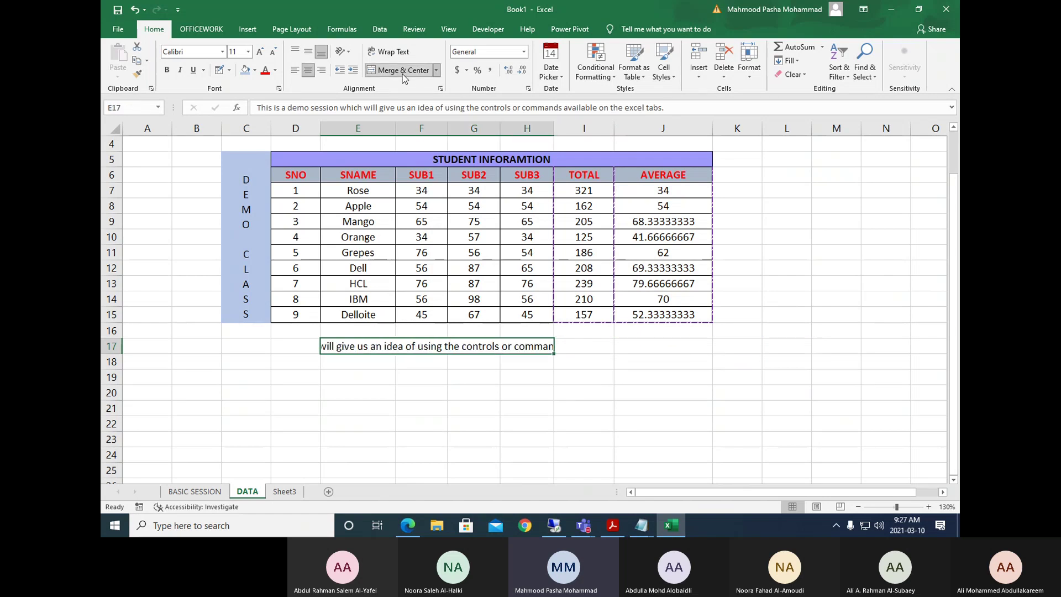
Extend the sentence's merged area by unmerging it and applying Merge & Center to E17:H19.
{"action": "left_click", "coordinate": [527, 377]}
{"action": "left_click_drag", "start_coordinate": [379, 346], "coordinate": [451, 380]}
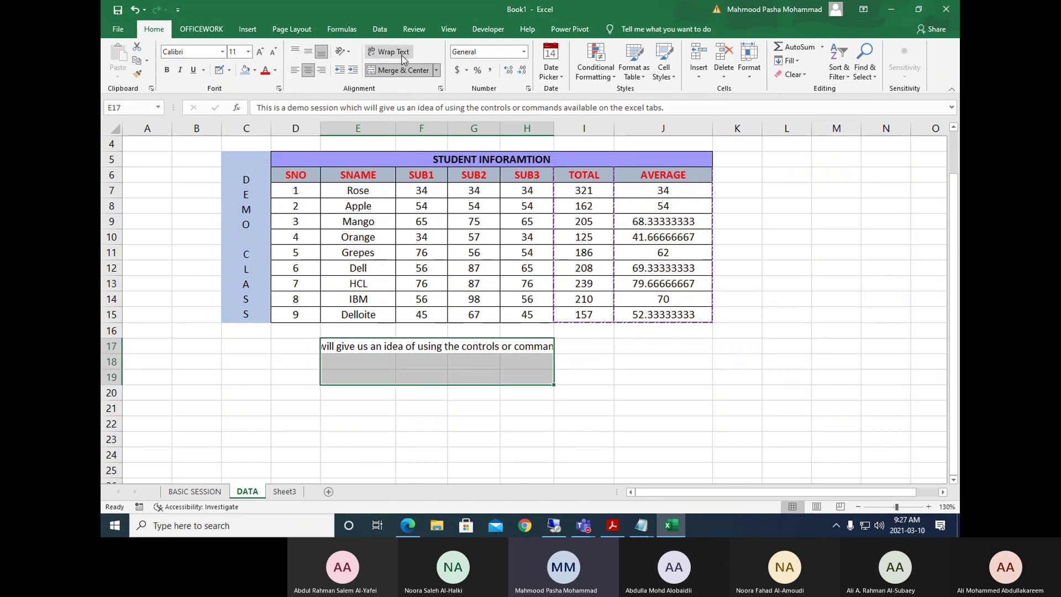
{"action": "left_click", "coordinate": [387, 70]}
{"action": "left_click", "coordinate": [387, 71]}
{"action": "left_click", "coordinate": [632, 402]}
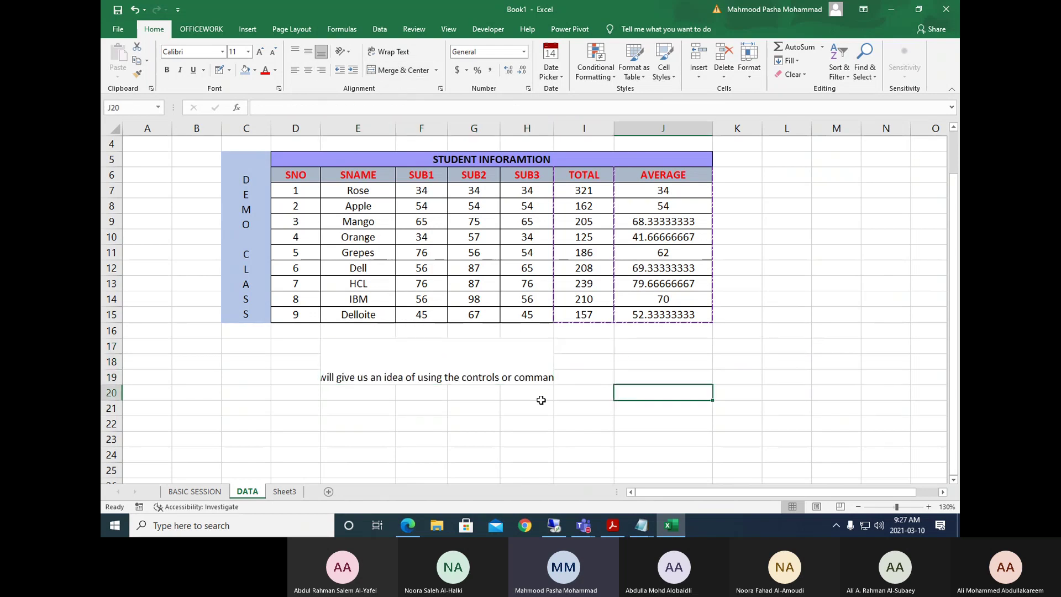
Turn on Wrap Text for the merged cell E17:H19, switching it off and on again to compare.
{"action": "left_click", "coordinate": [454, 361]}
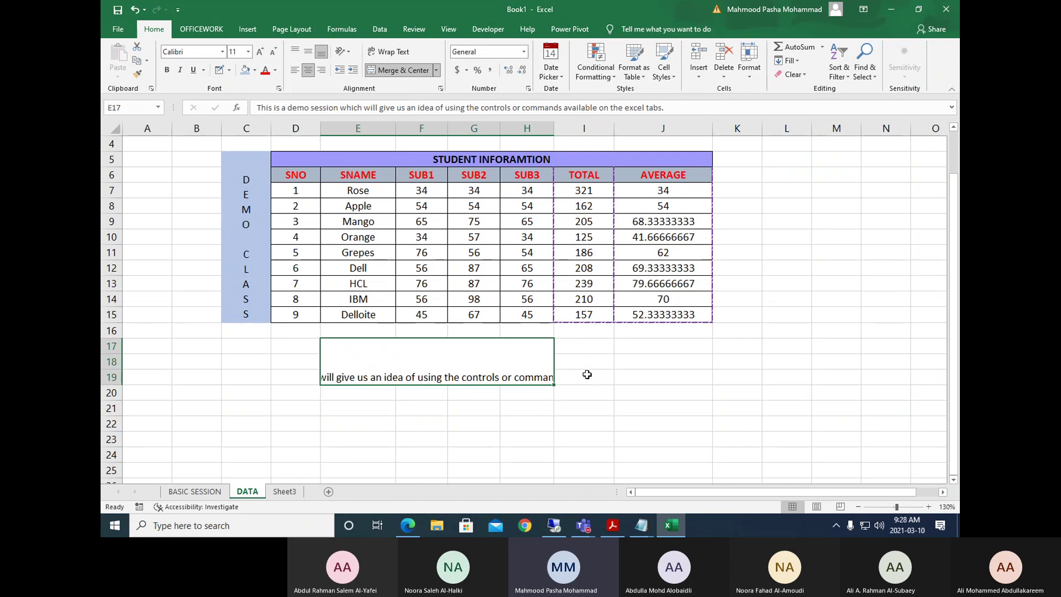
{"action": "left_click", "coordinate": [388, 51]}
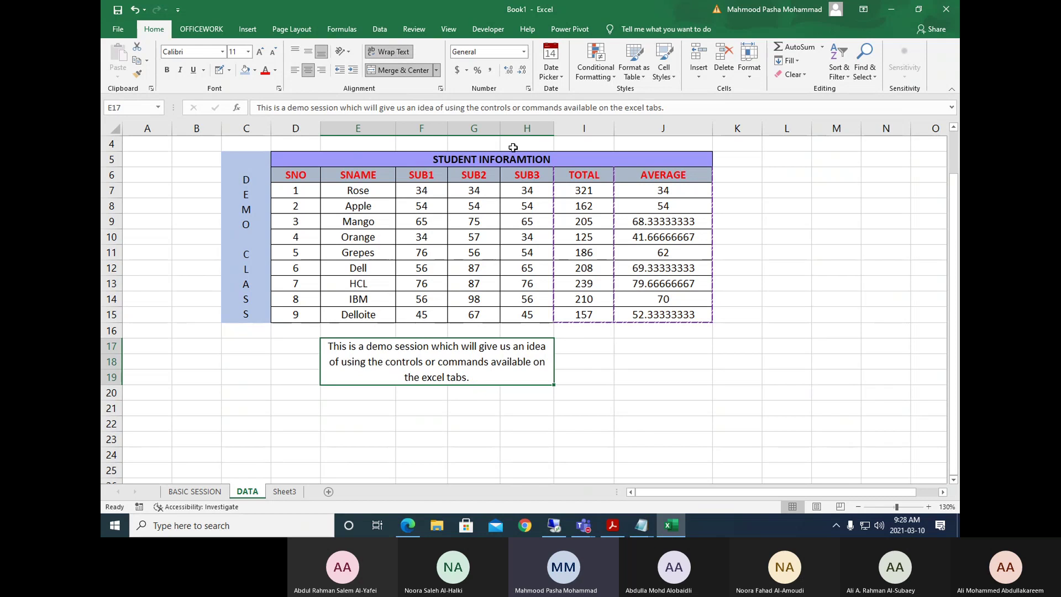
{"action": "left_click", "coordinate": [382, 52]}
{"action": "left_click", "coordinate": [382, 52]}
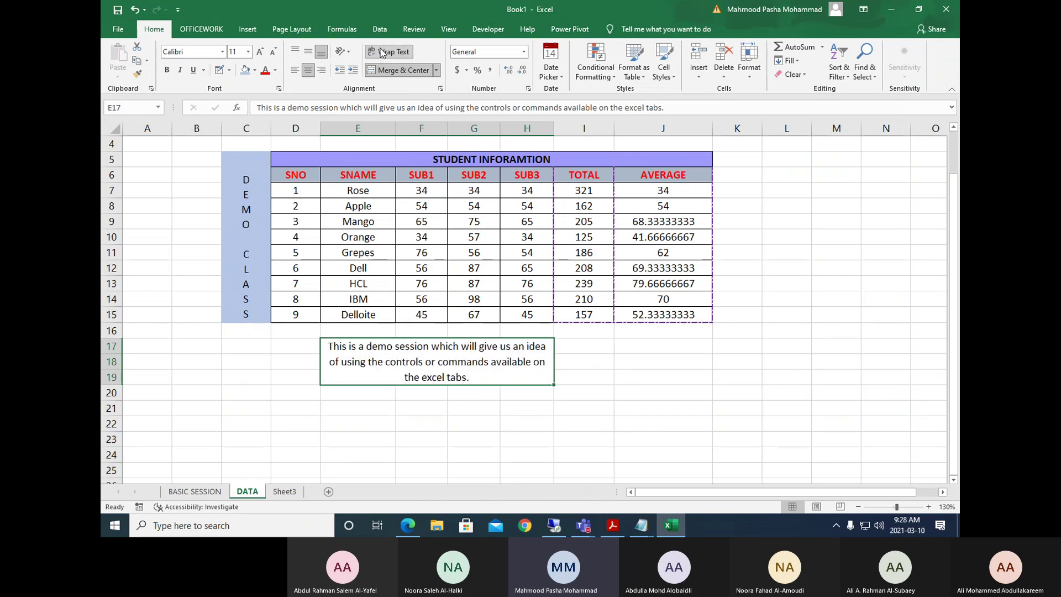